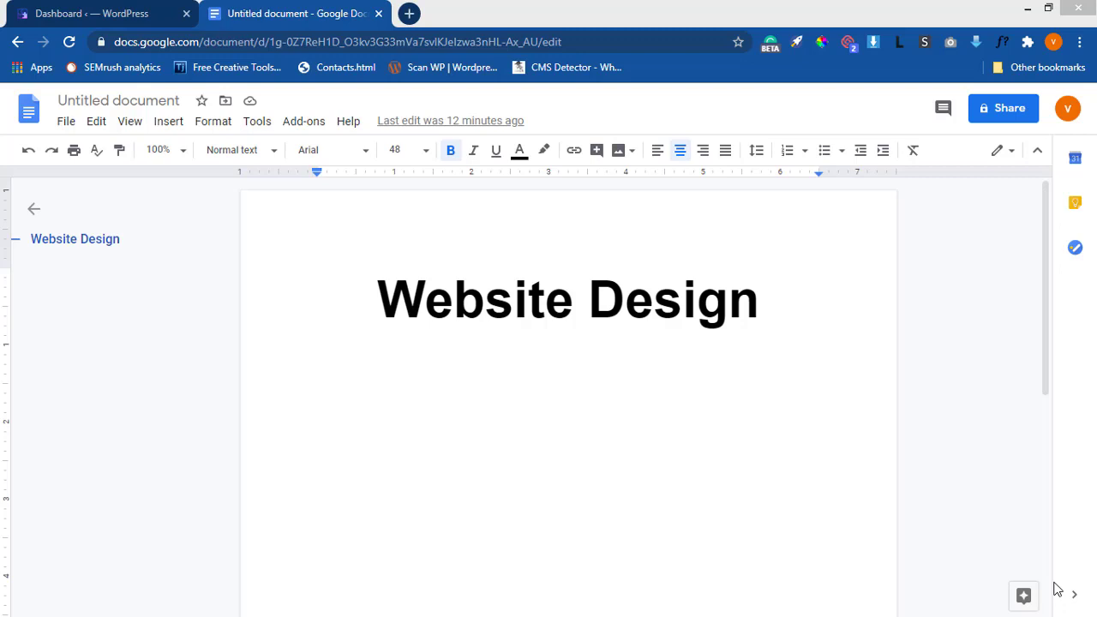
Start a new line beneath the "Website Design" title with the font size set to 18
click(763, 306)
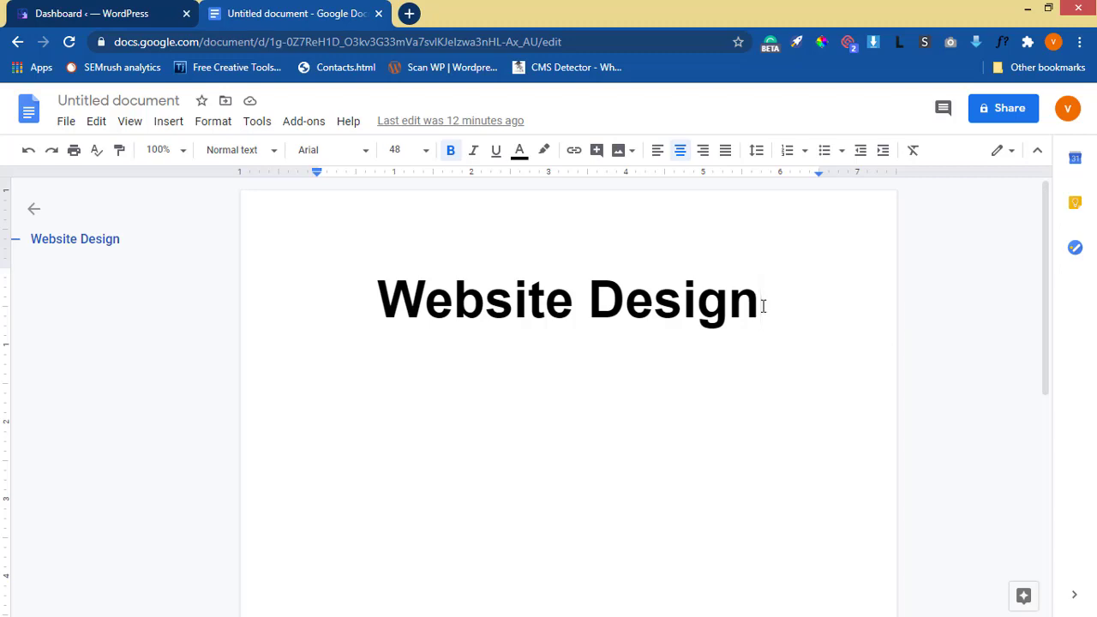
key(Return)
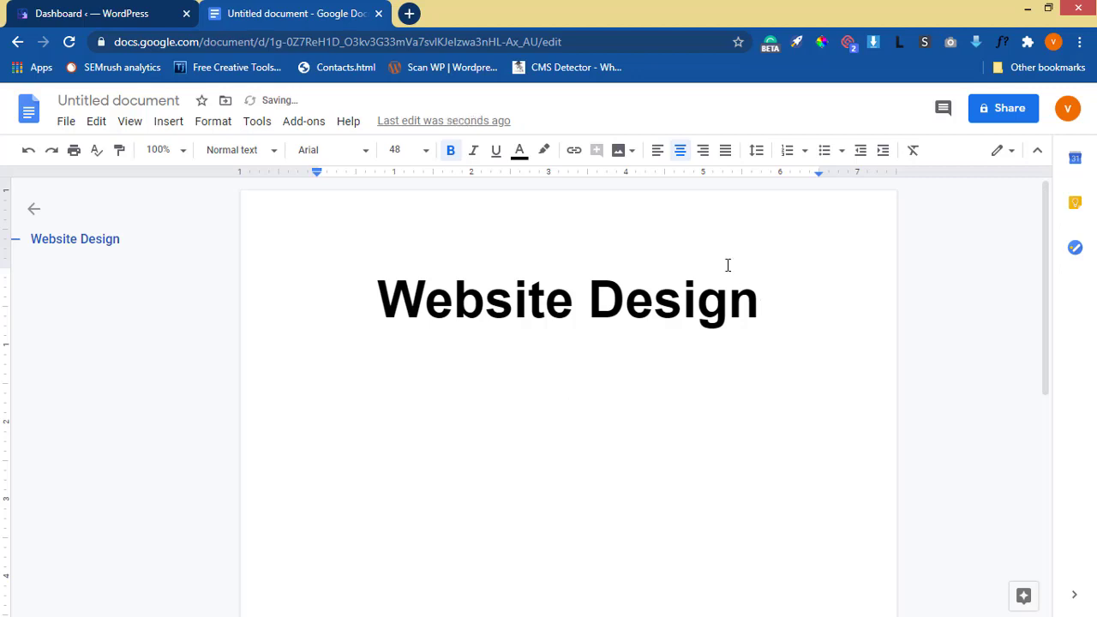
click(426, 150)
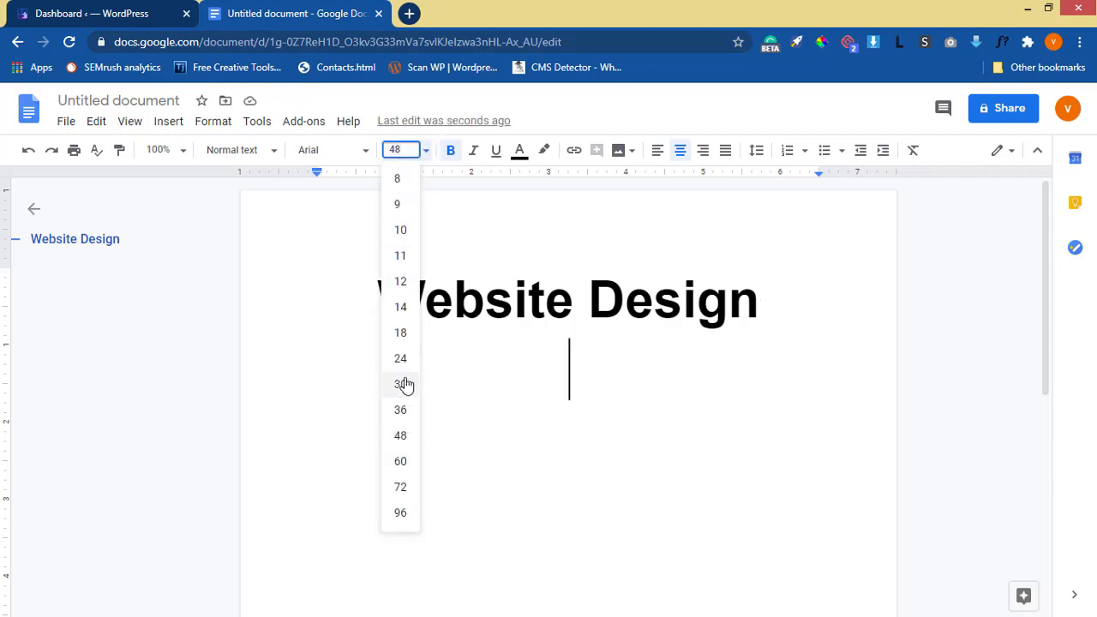
click(401, 334)
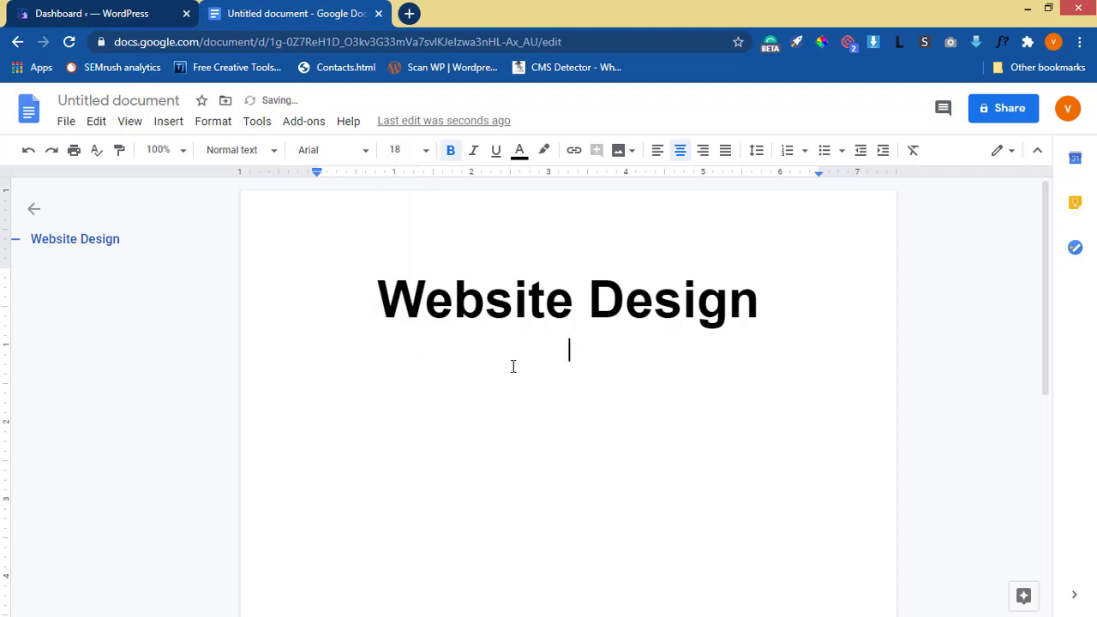
text(Crea)
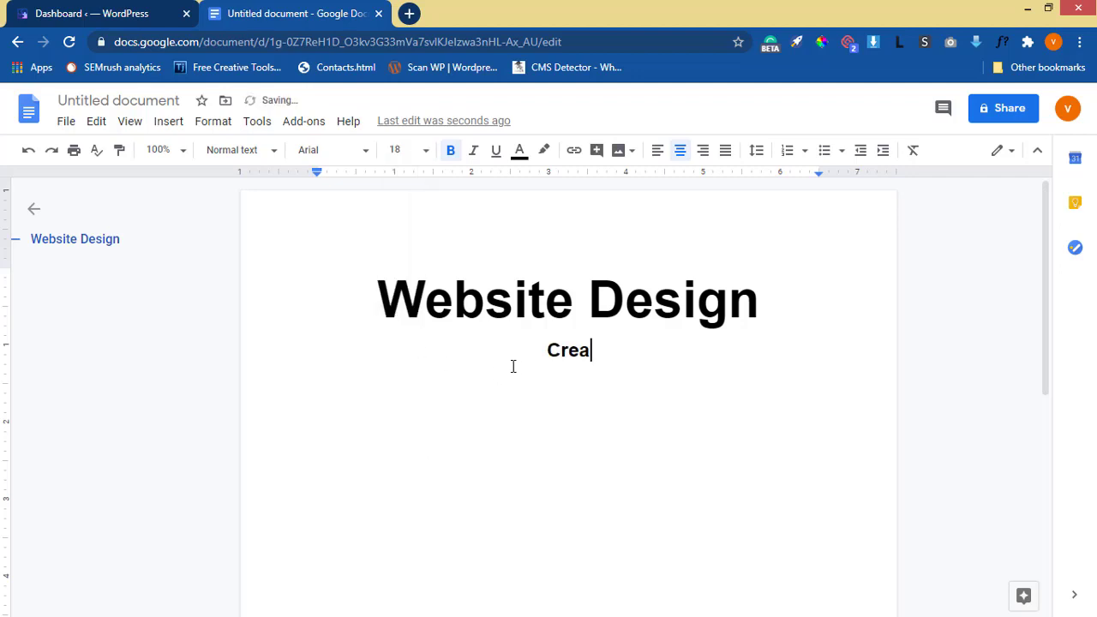
key(BackSpace)
key(BackSpace)
key(BackSpace)
key(BackSpace)
text(d)
key(BackSpace)
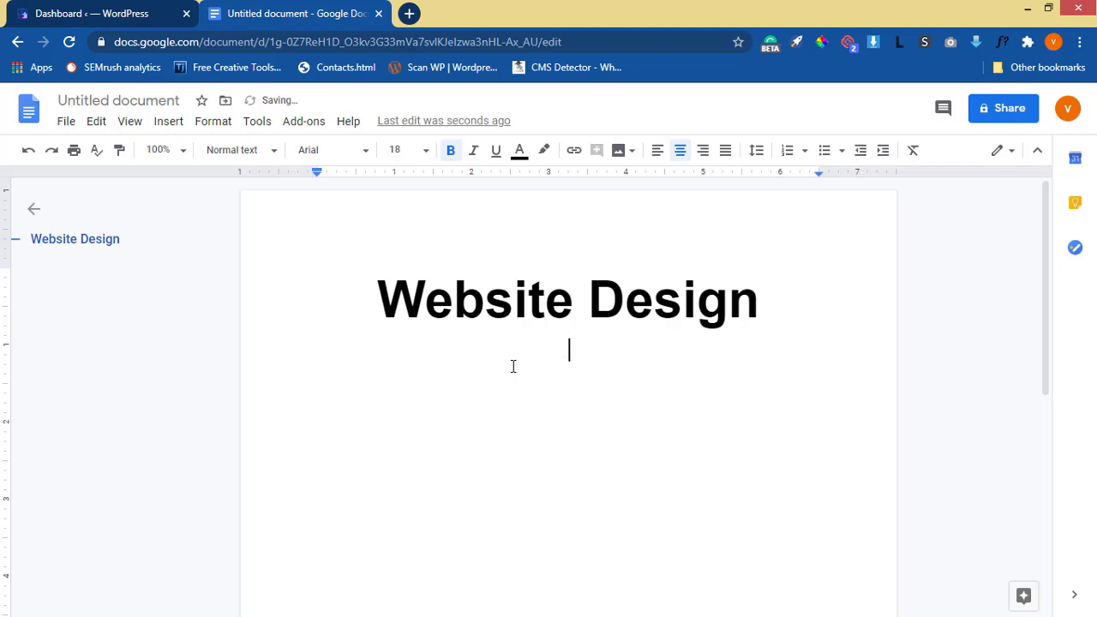
Begin the line beneath the title with the words "Design a "
text(Design a )
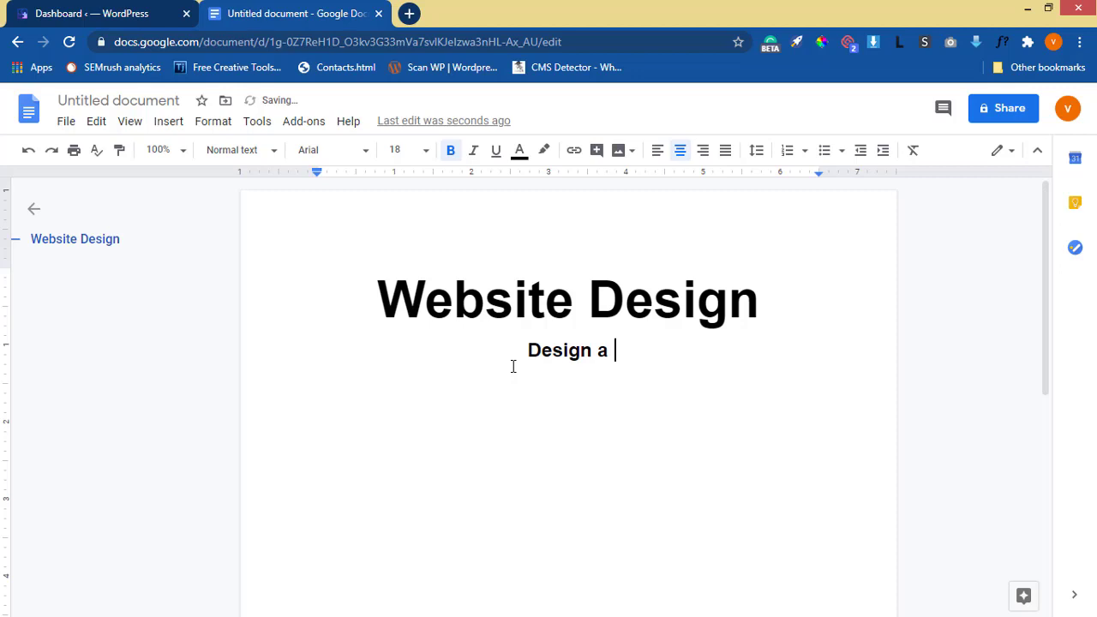
text(5)
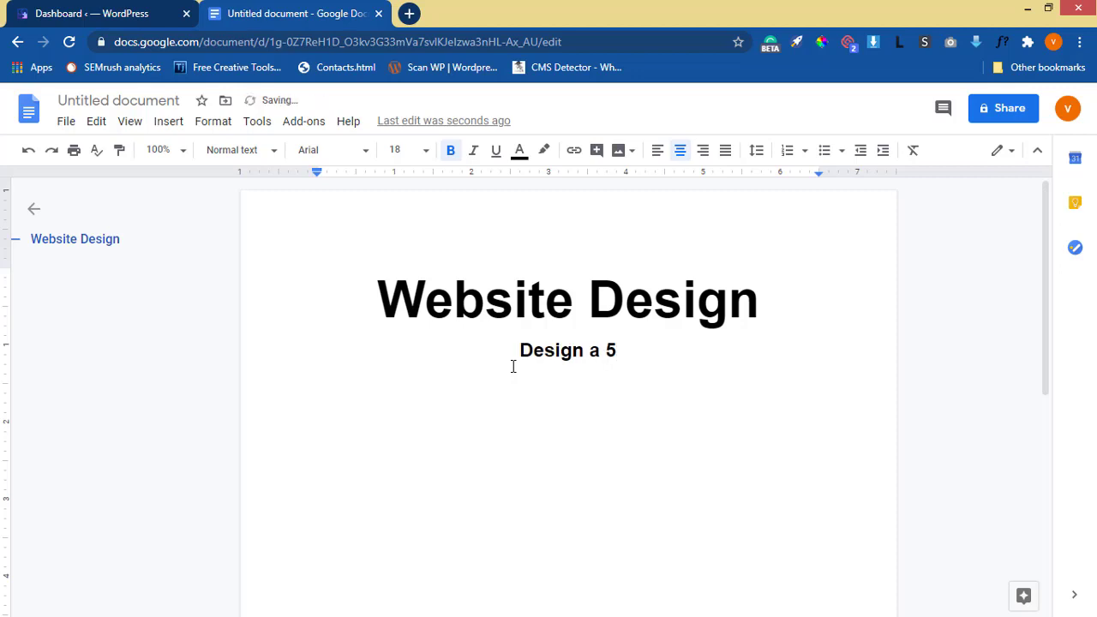
text(-page)
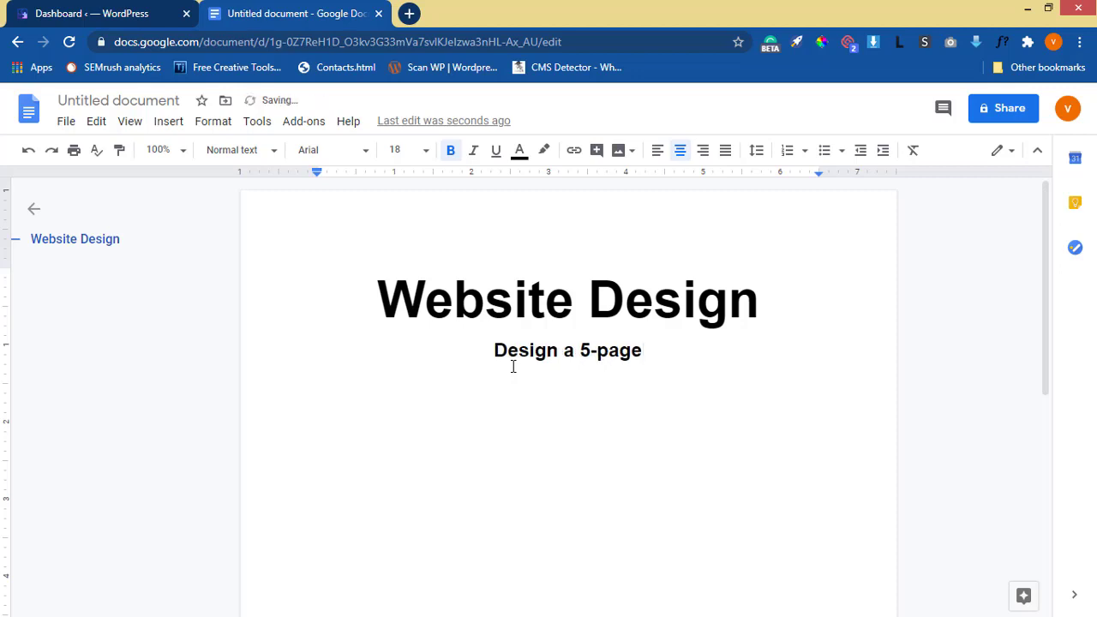
key(BackSpace)
key(BackSpace)
key(BackSpace)
key(BackSpace)
key(BackSpace)
key(BackSpace)
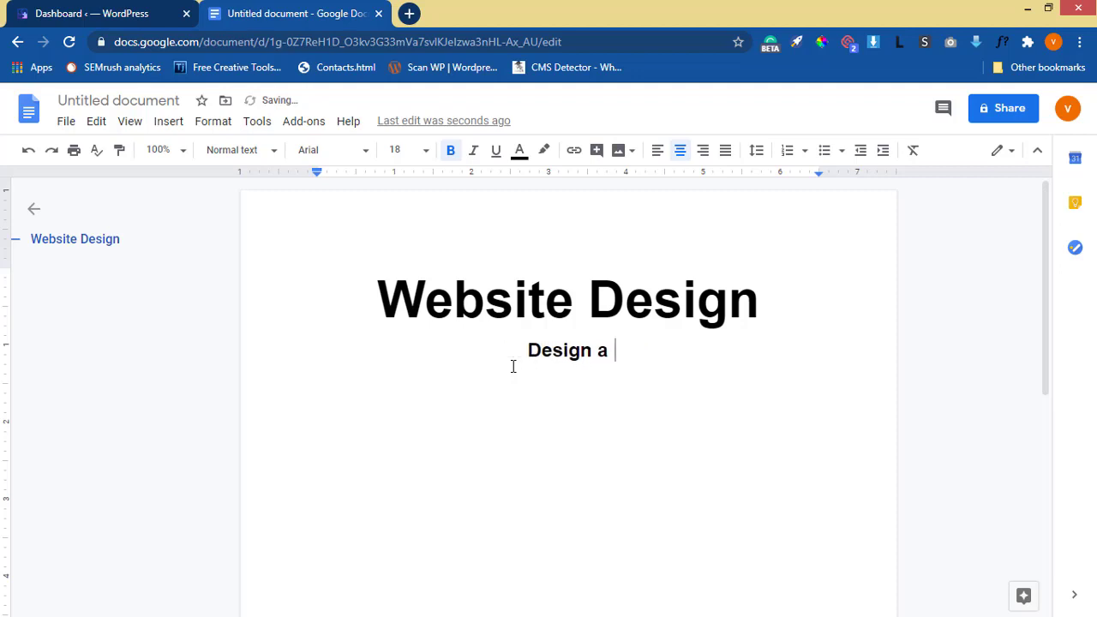
Complete the line beneath the title with the words "multi-page website"
text(multi)
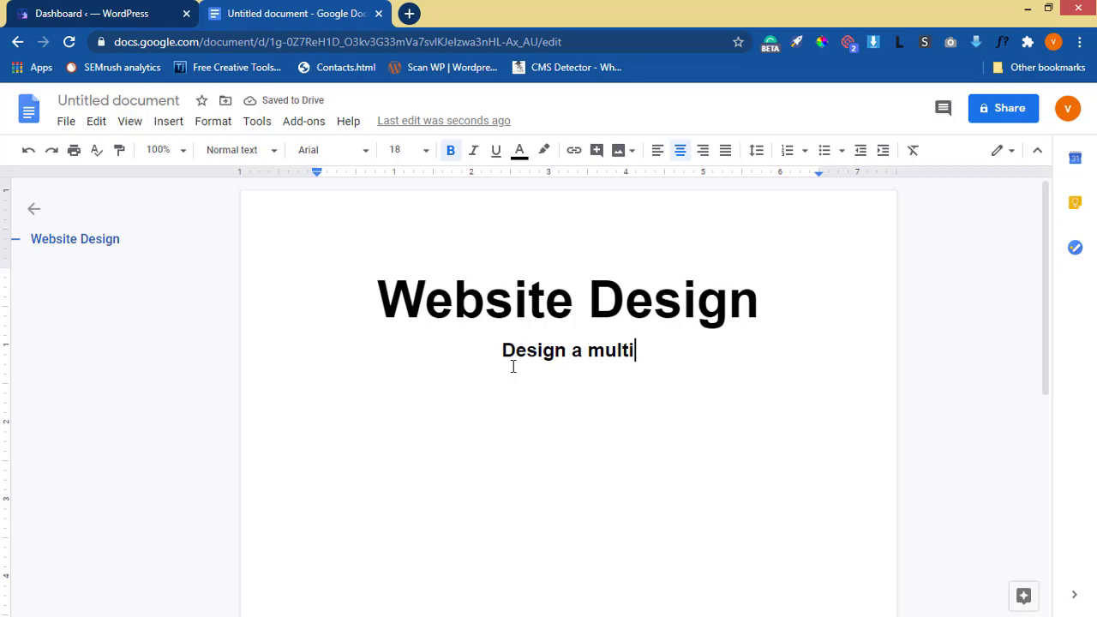
text(-page )
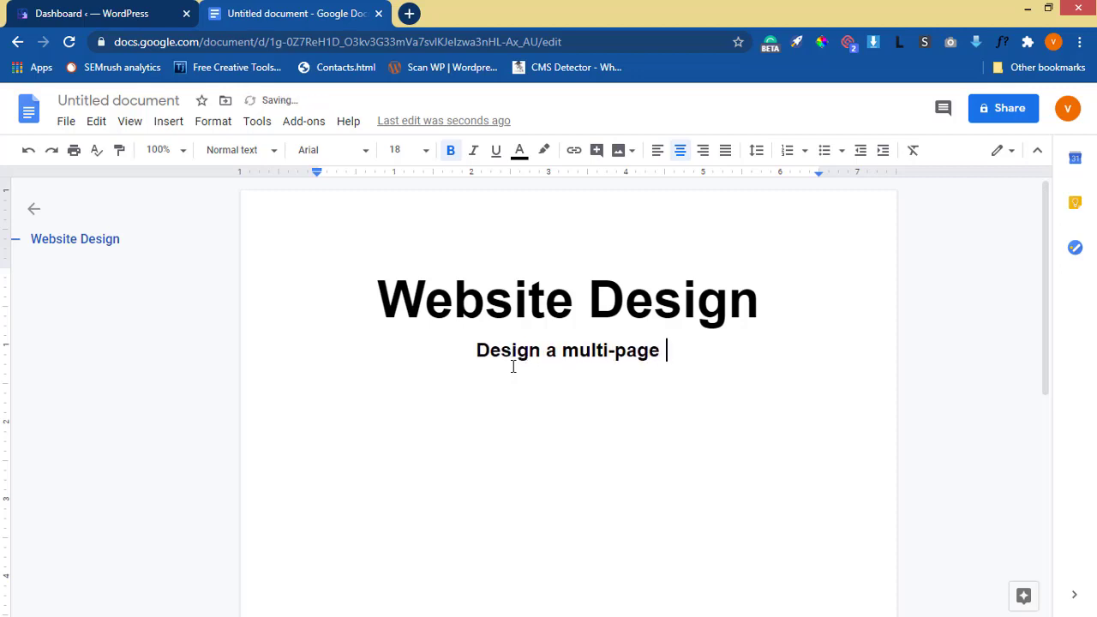
text(website)
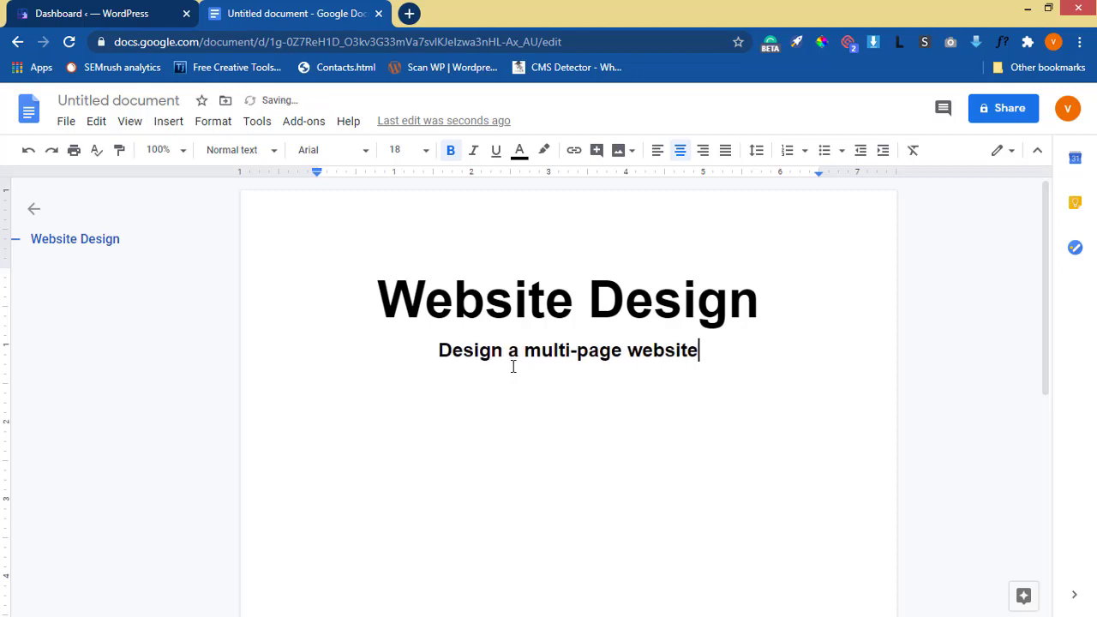
Add a second line beneath the title reading "Create or add a blog to our website"
key(Return)
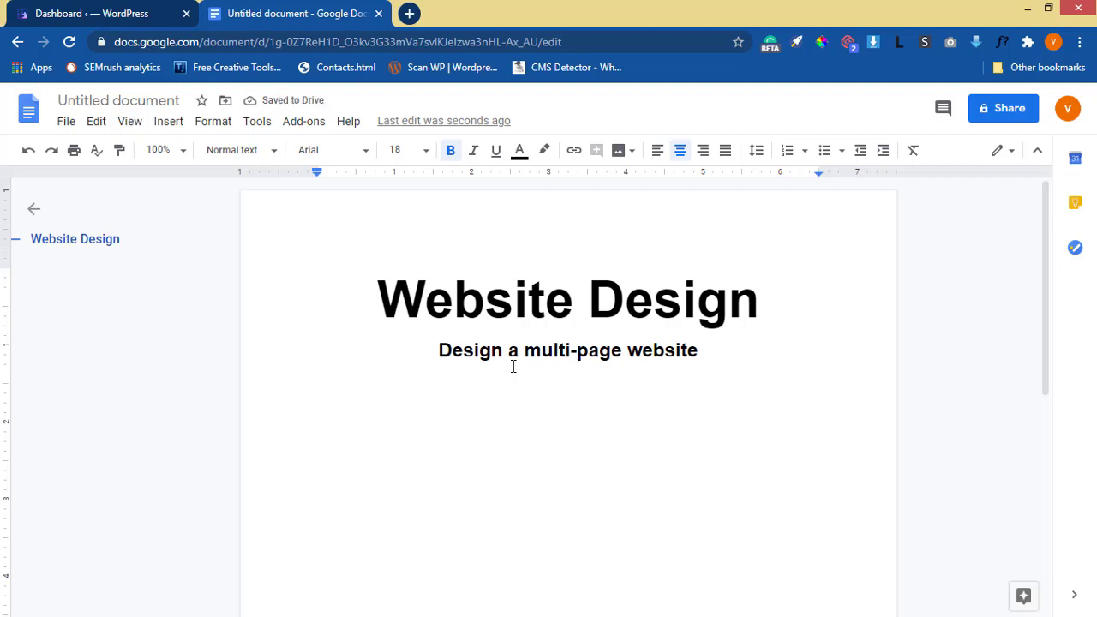
text(Create)
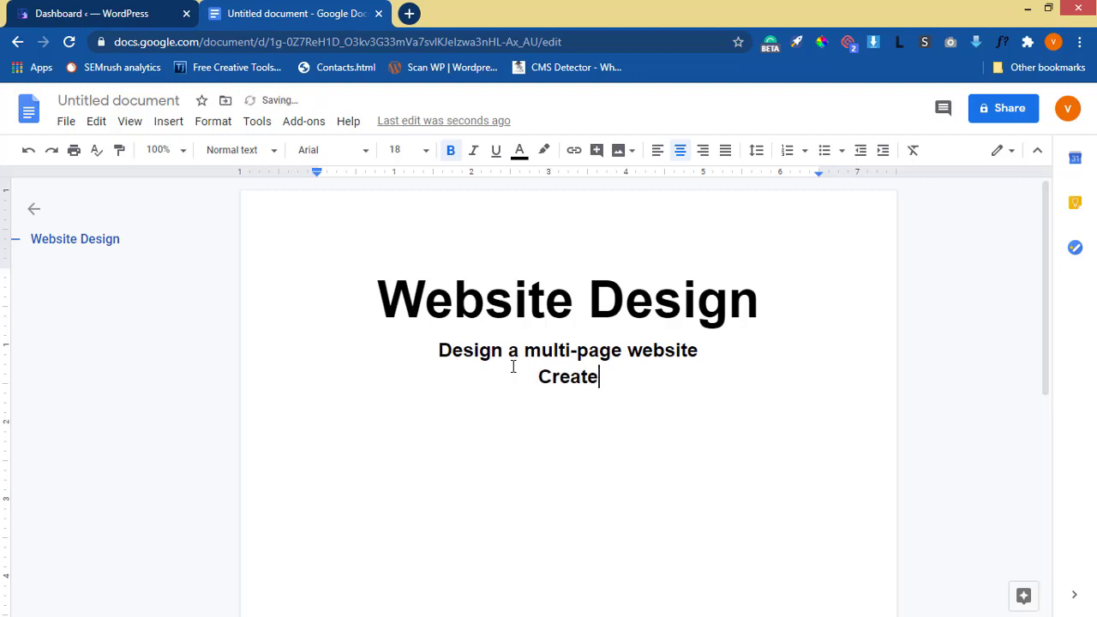
text( or add)
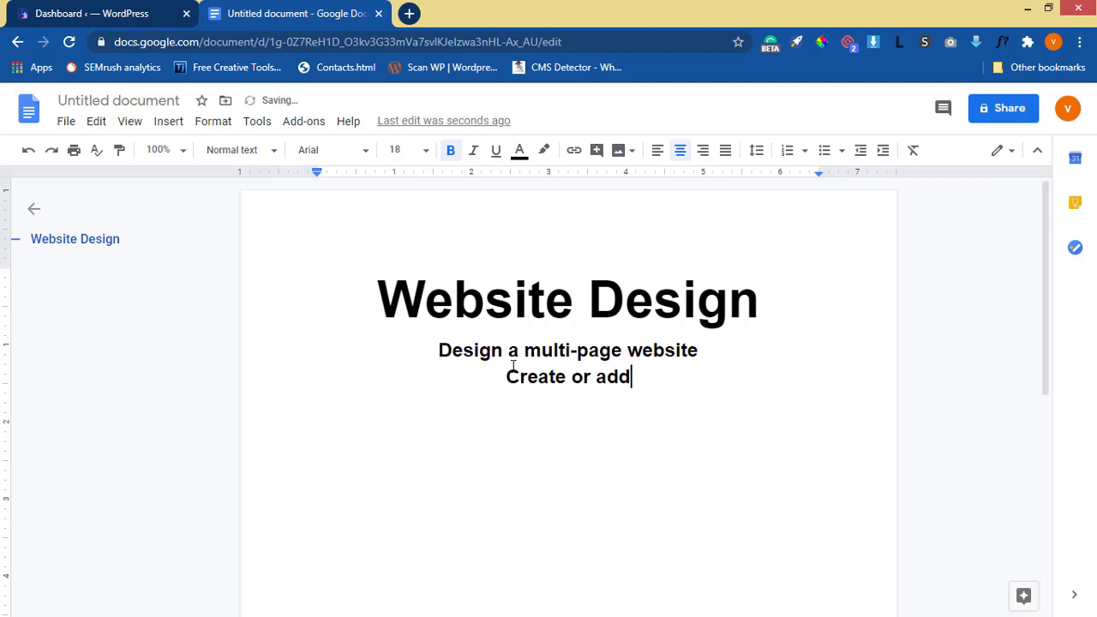
text( a bl)
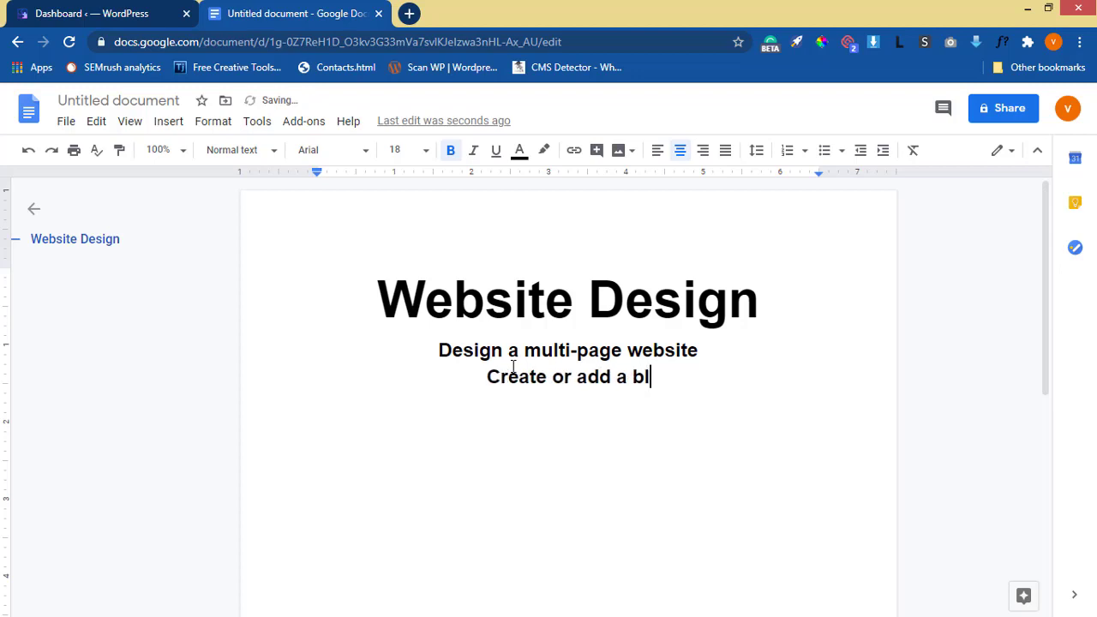
text(og to )
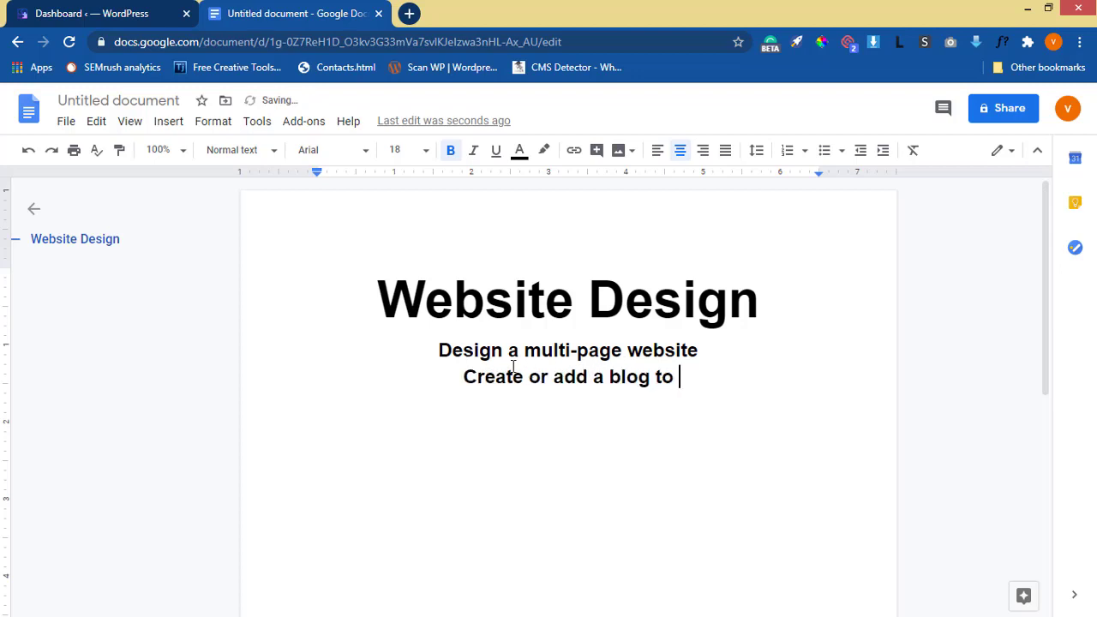
text(our website)
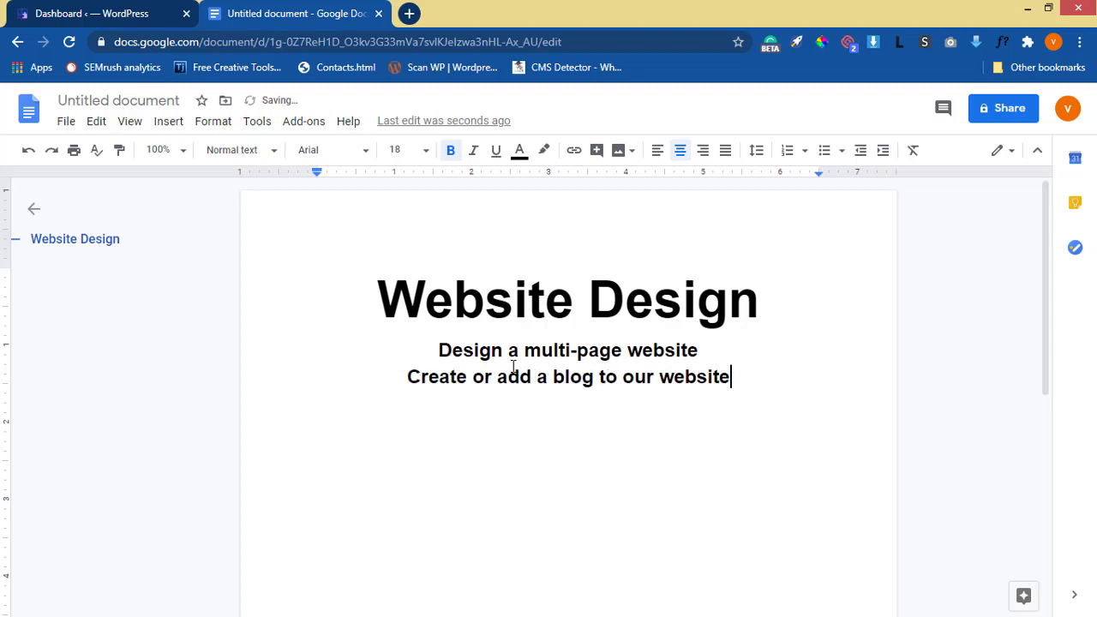
Add a third line beneath the title reading "Create a one page website"
key(Return)
text(Create a )
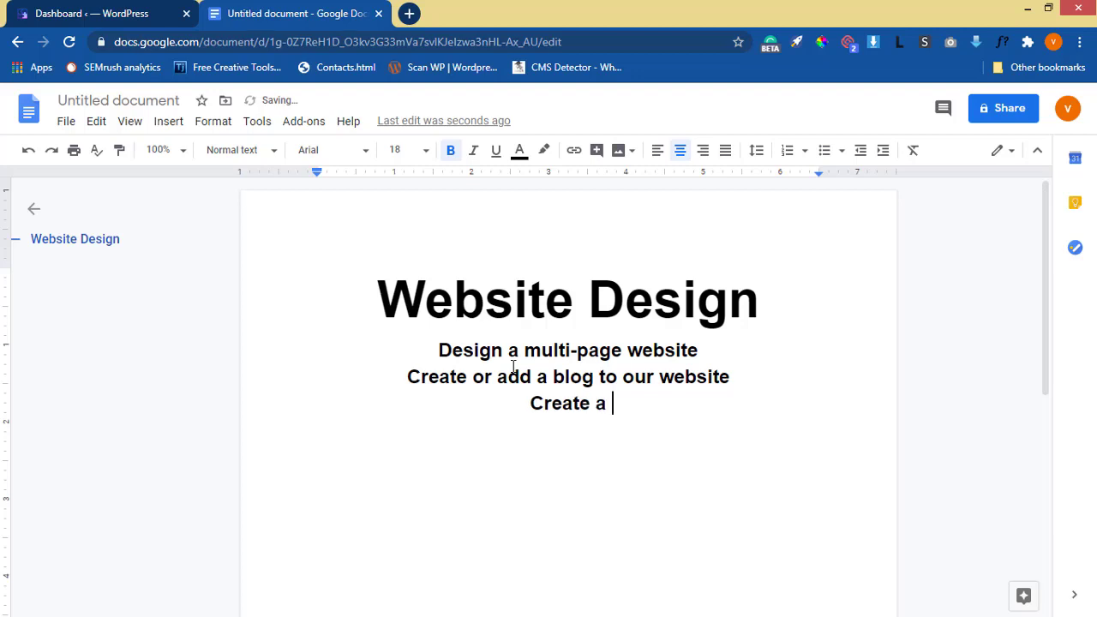
text(one pag)
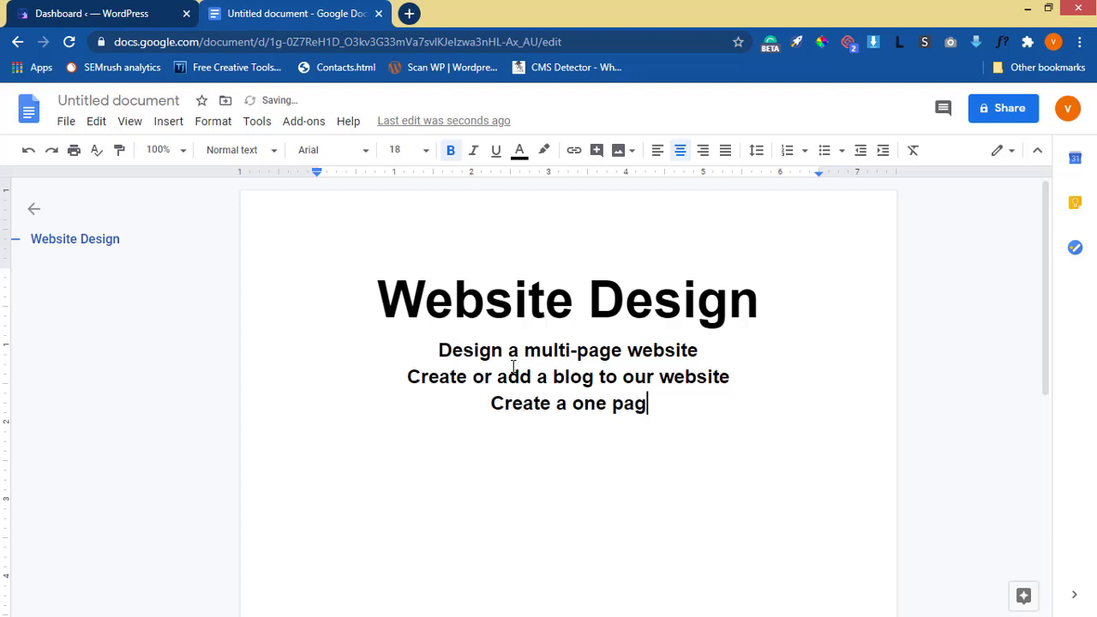
text(e website)
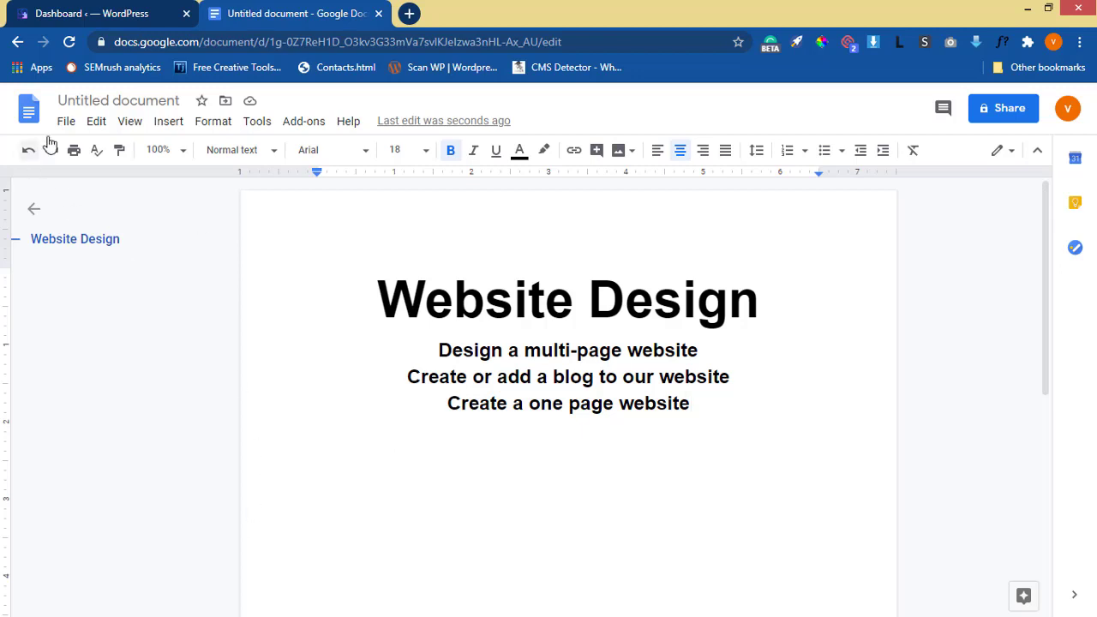
Switch to the WordPress dashboard and open the Home page for editing from the list of all pages
click(81, 15)
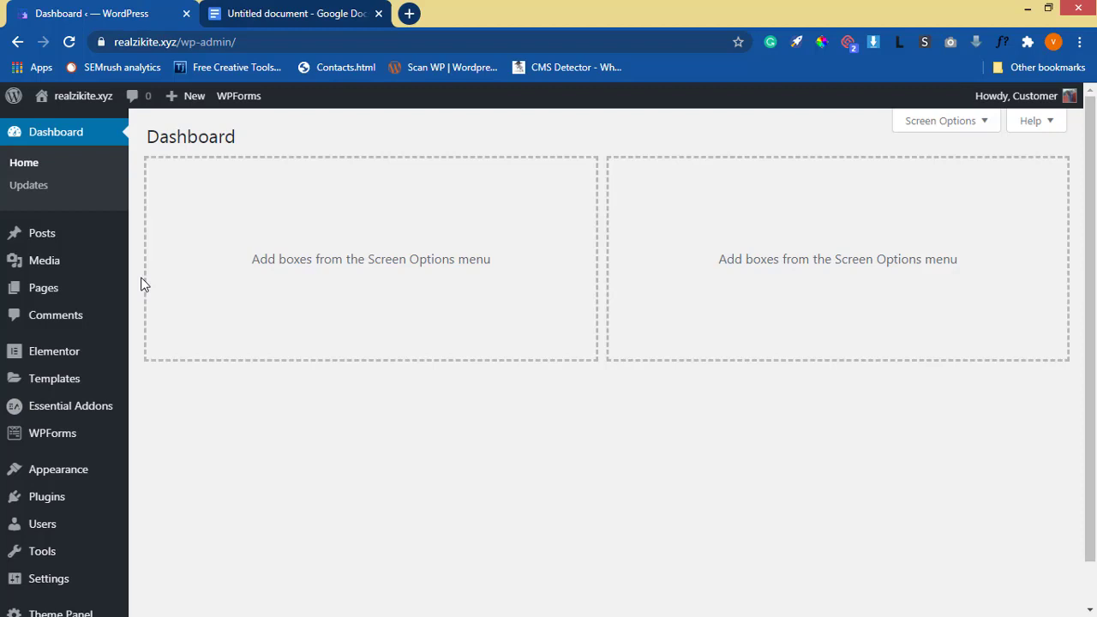
click(89, 296)
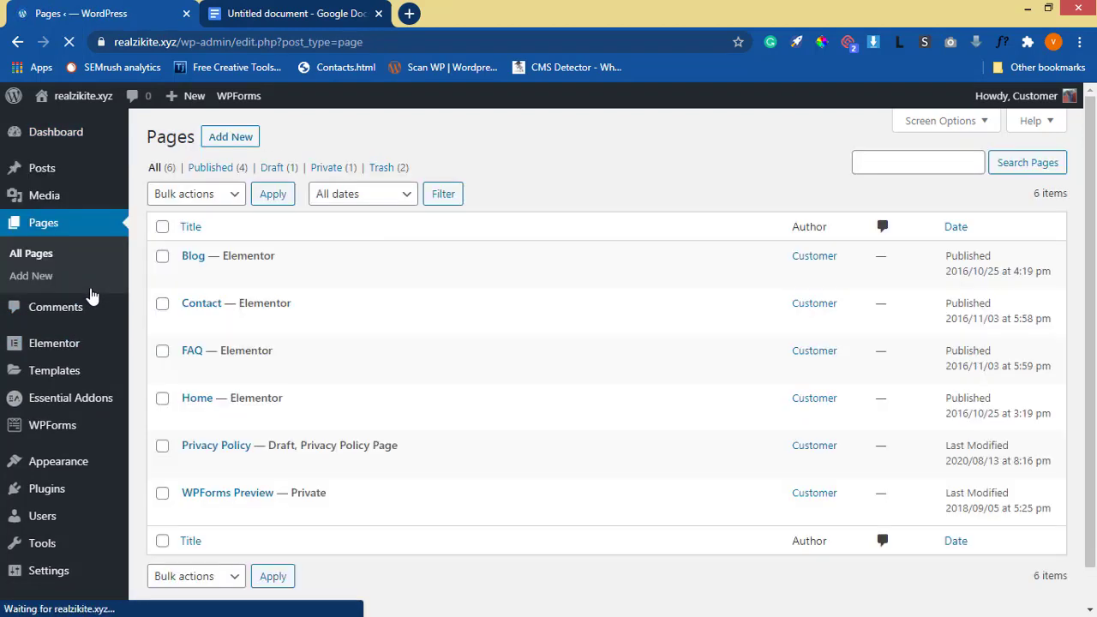
mouse_move(174, 356)
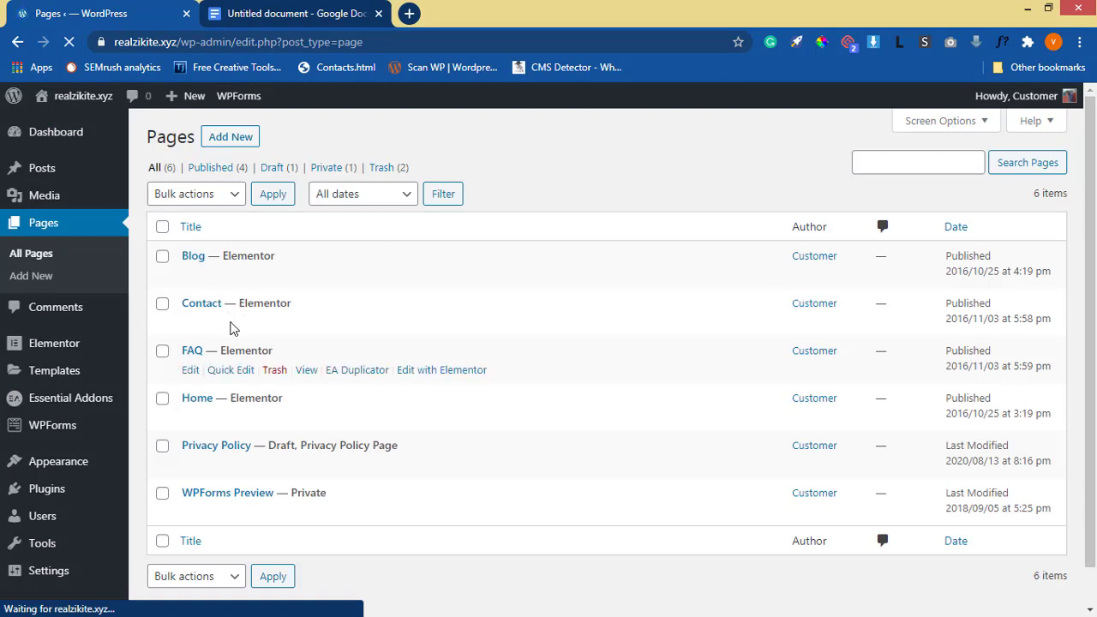
mouse_move(230, 450)
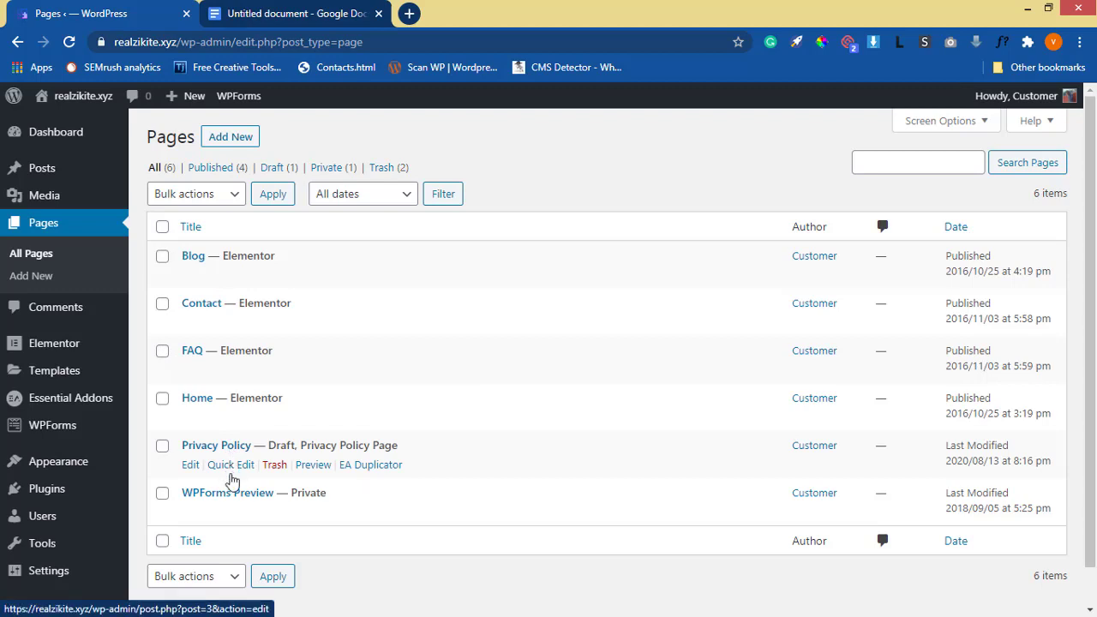
mouse_move(235, 496)
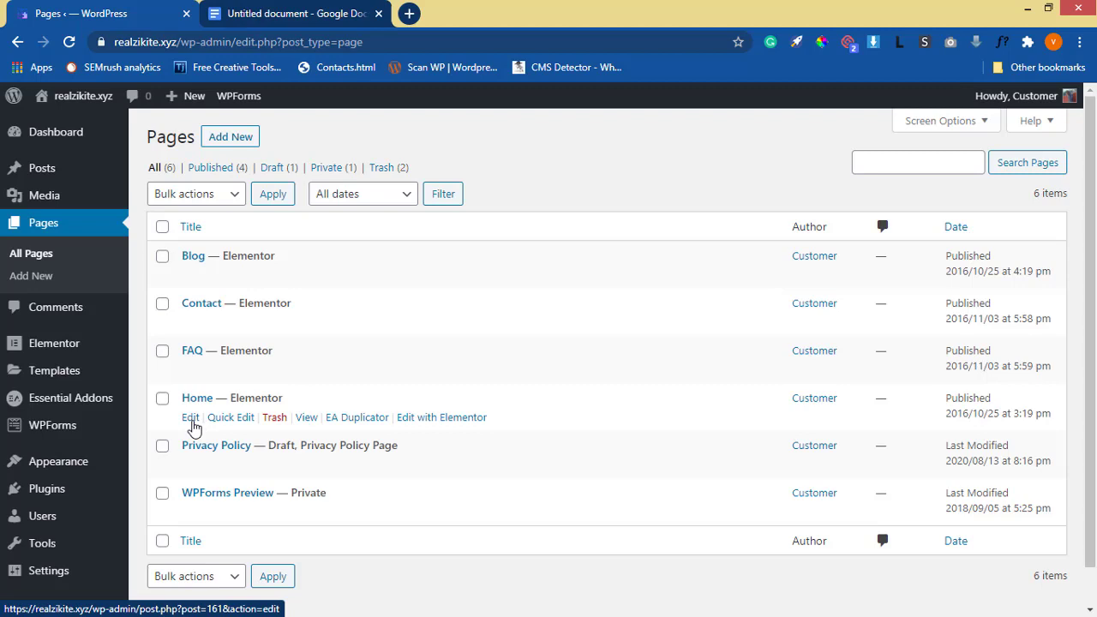
click(190, 419)
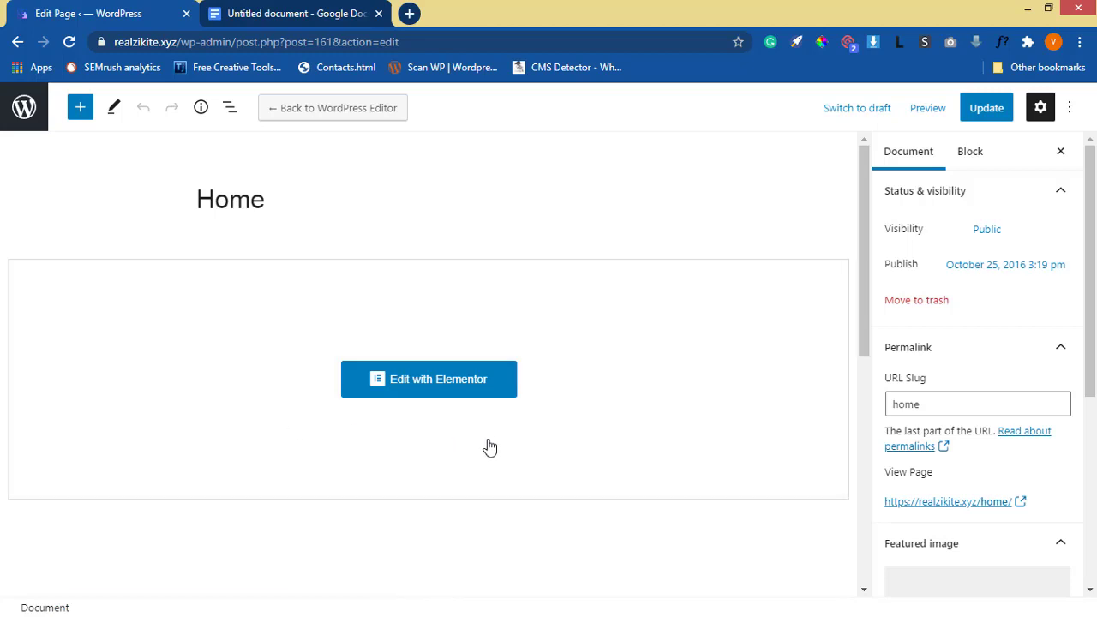
Choose Default template as the Home page's template in the page attributes and update the page
scroll(544, 417, down, 5)
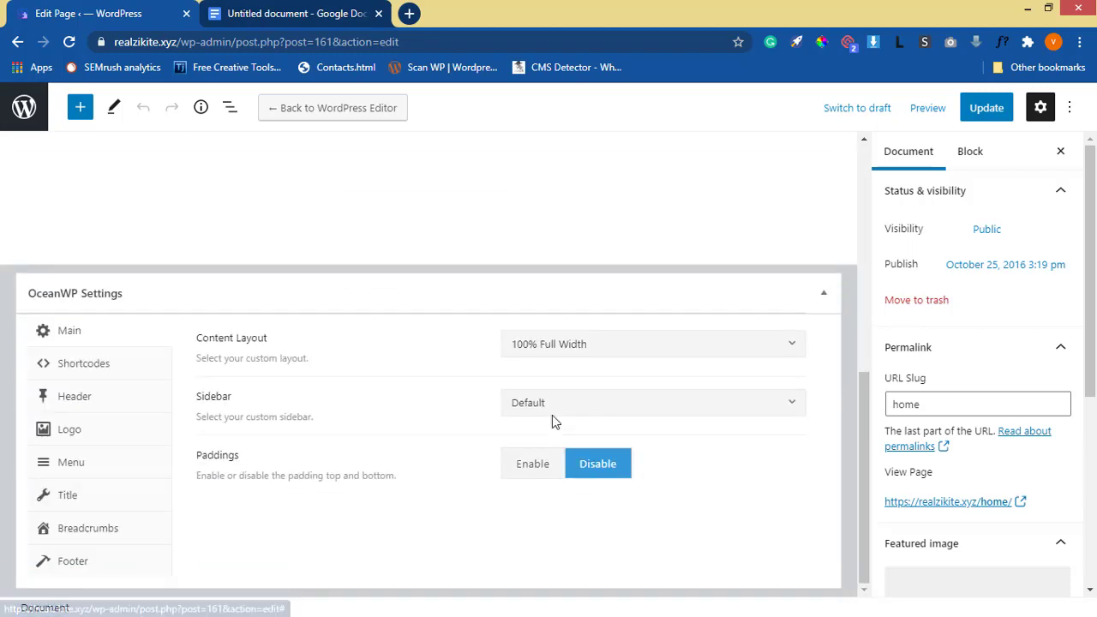
scroll(552, 417, up, 5)
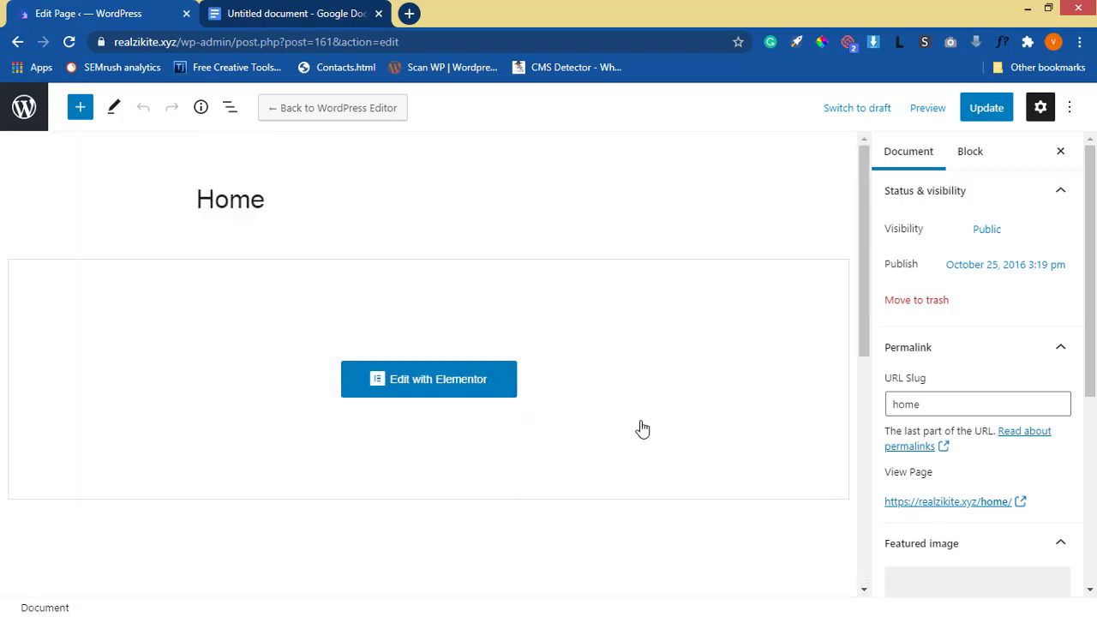
scroll(992, 463, down, 4)
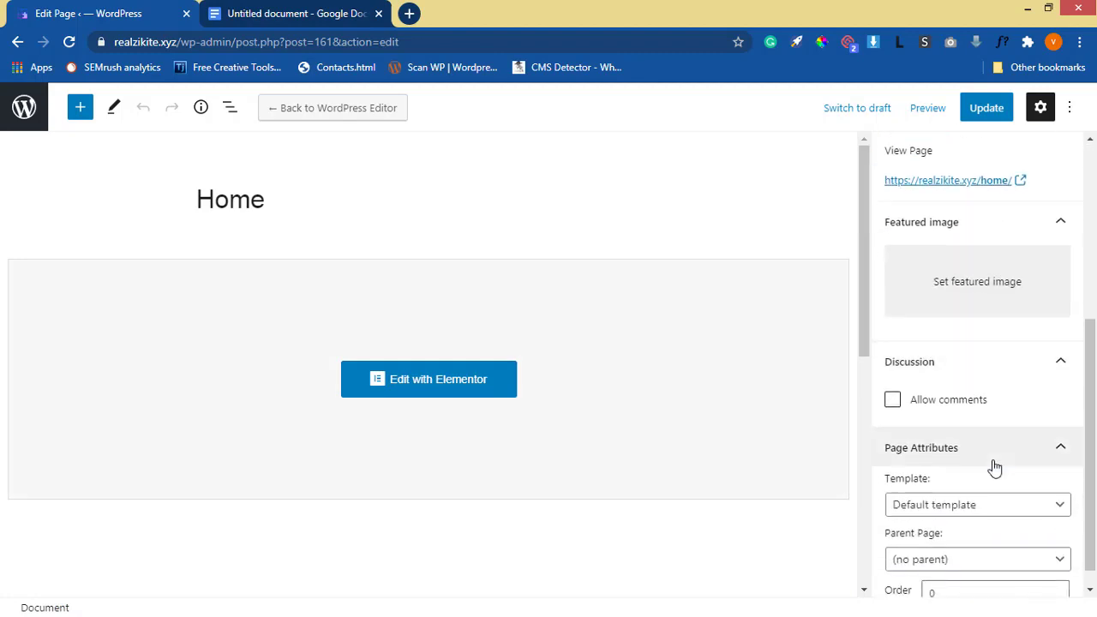
scroll(986, 466, down, 1)
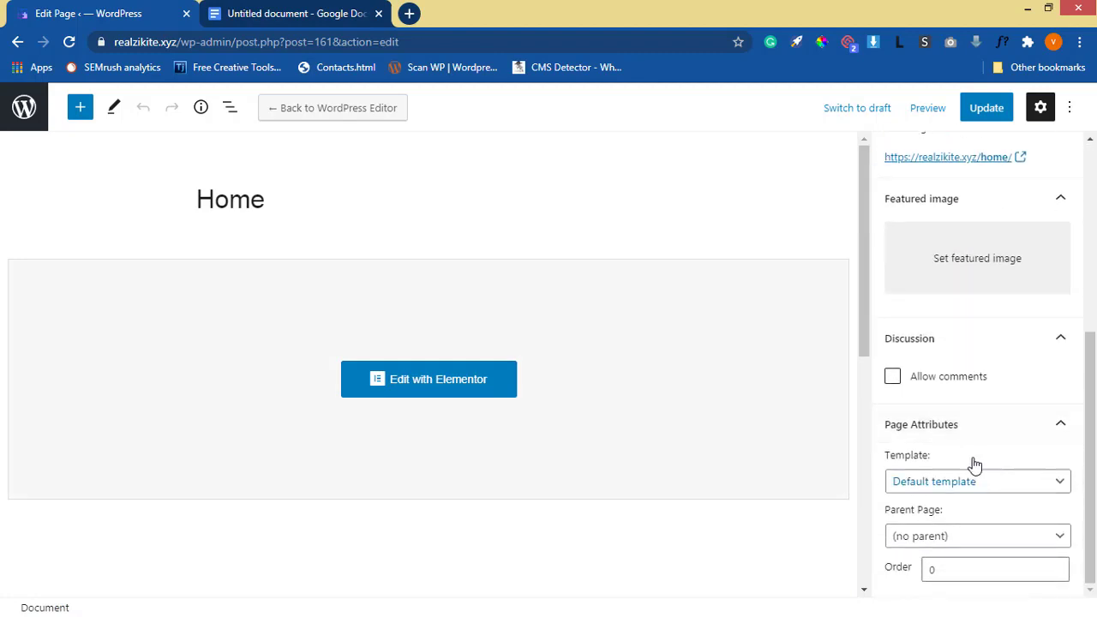
click(926, 485)
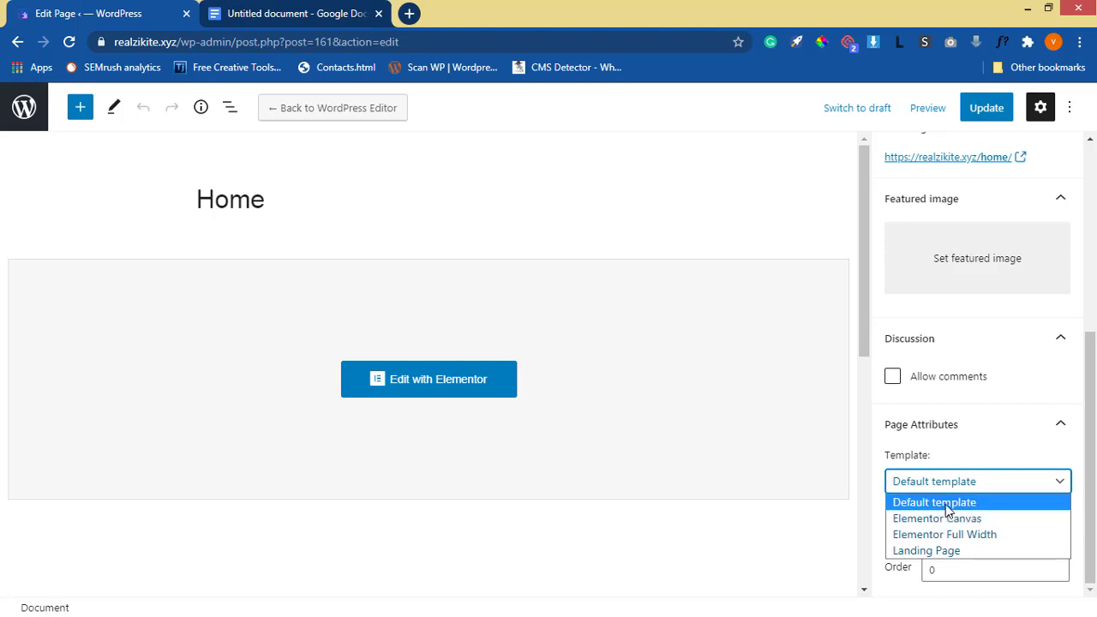
click(948, 510)
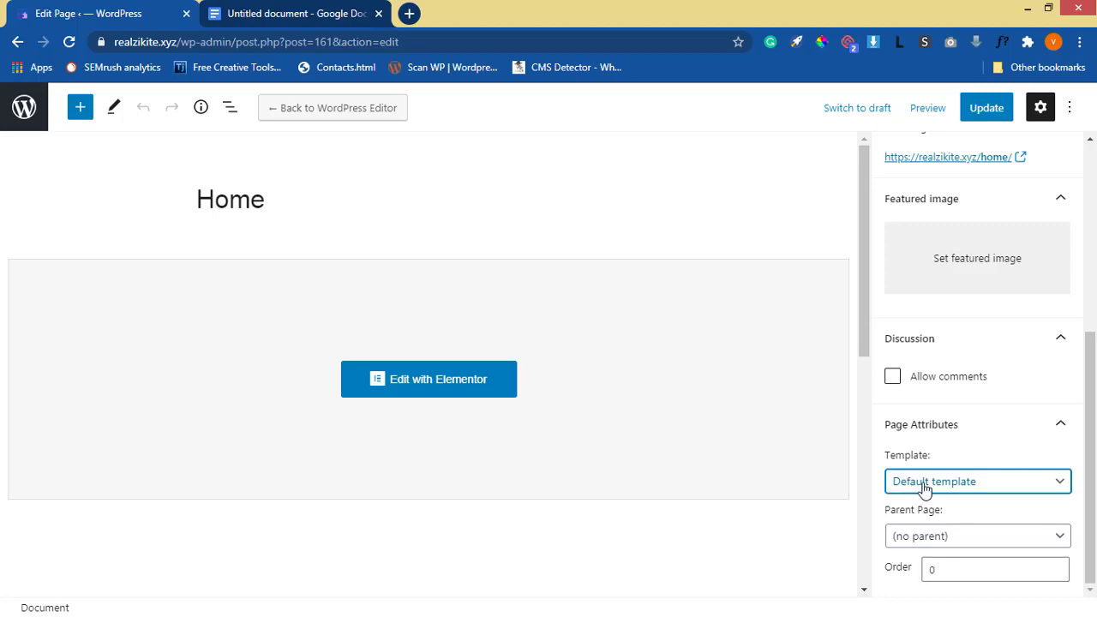
click(985, 120)
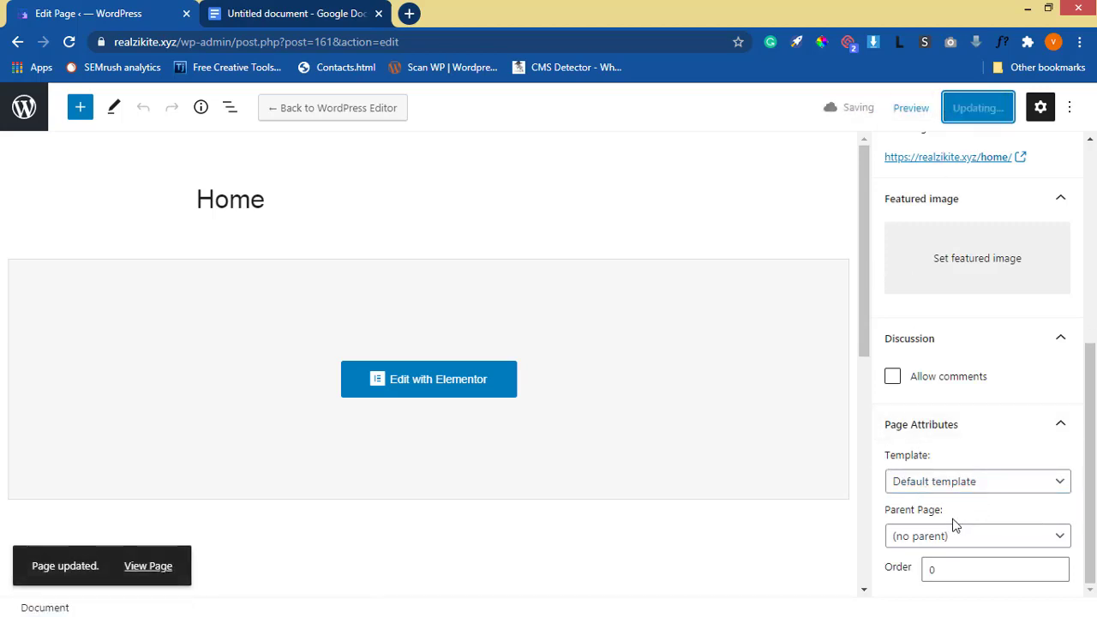
Open the Home page in the Elementor editor and dismiss the Flexbox changes notice
click(423, 388)
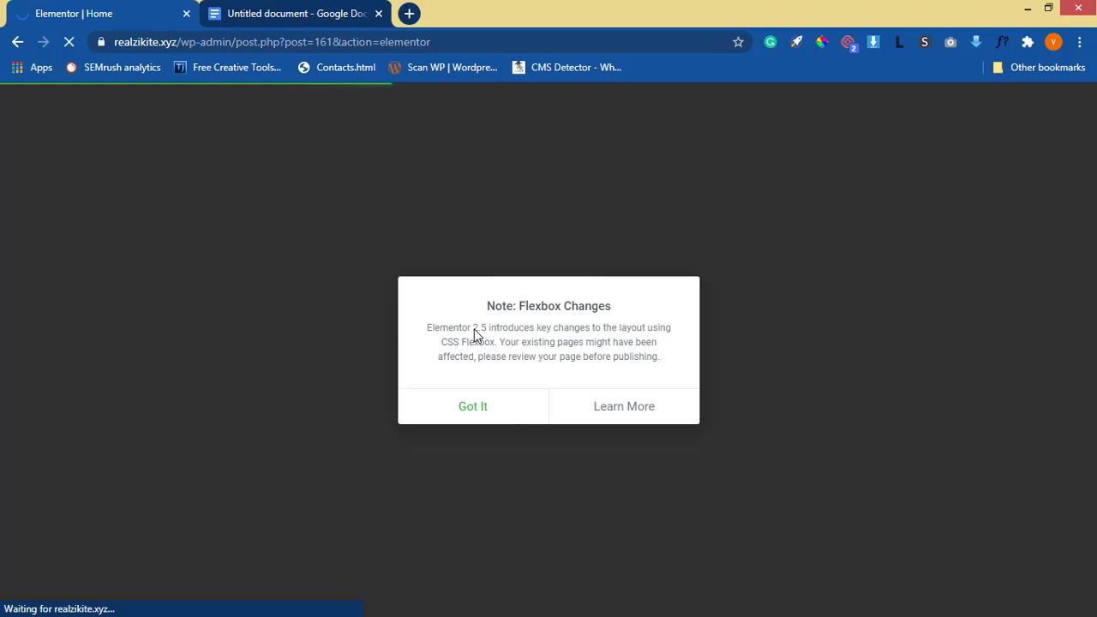
click(478, 416)
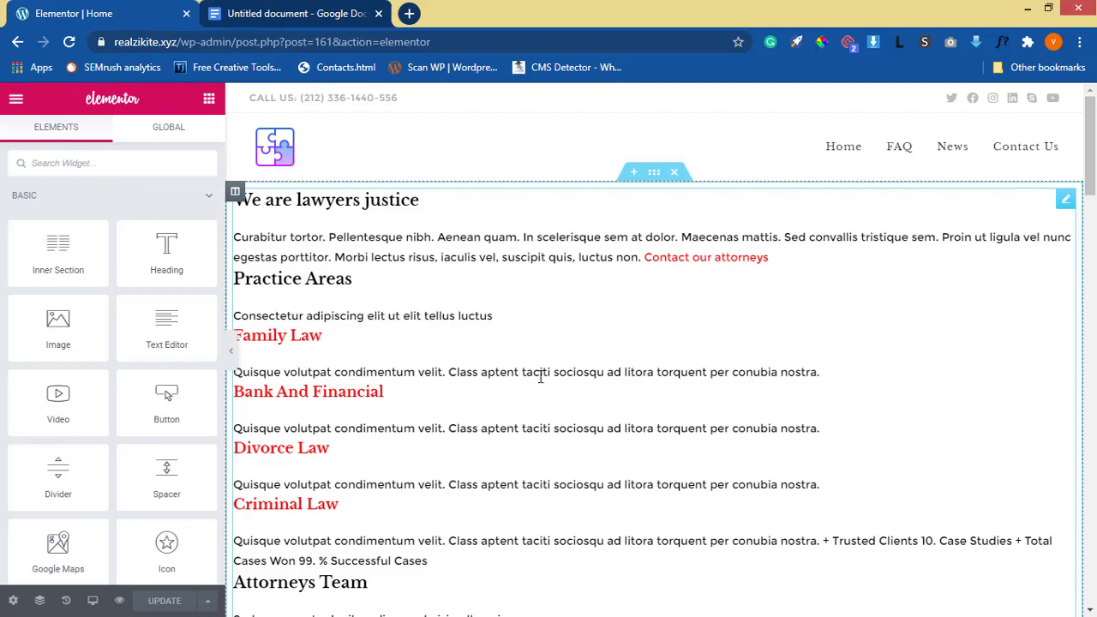
Review the Home page's existing law firm content and delete the section that contains it
scroll(542, 395, down, 5)
scroll(549, 412, down, 15)
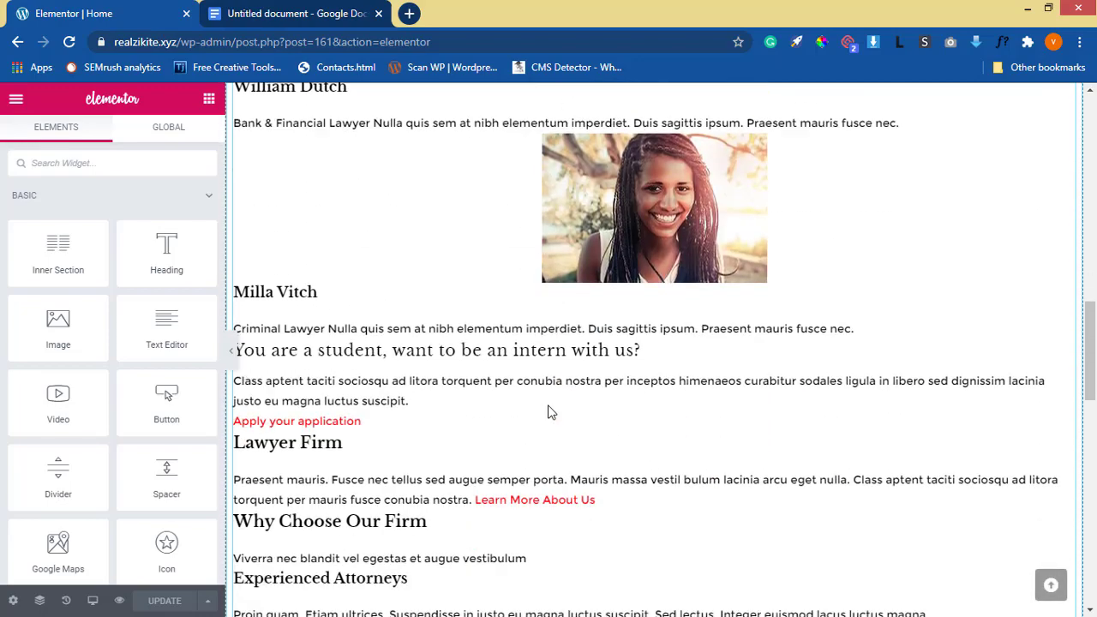
scroll(548, 412, down, 3)
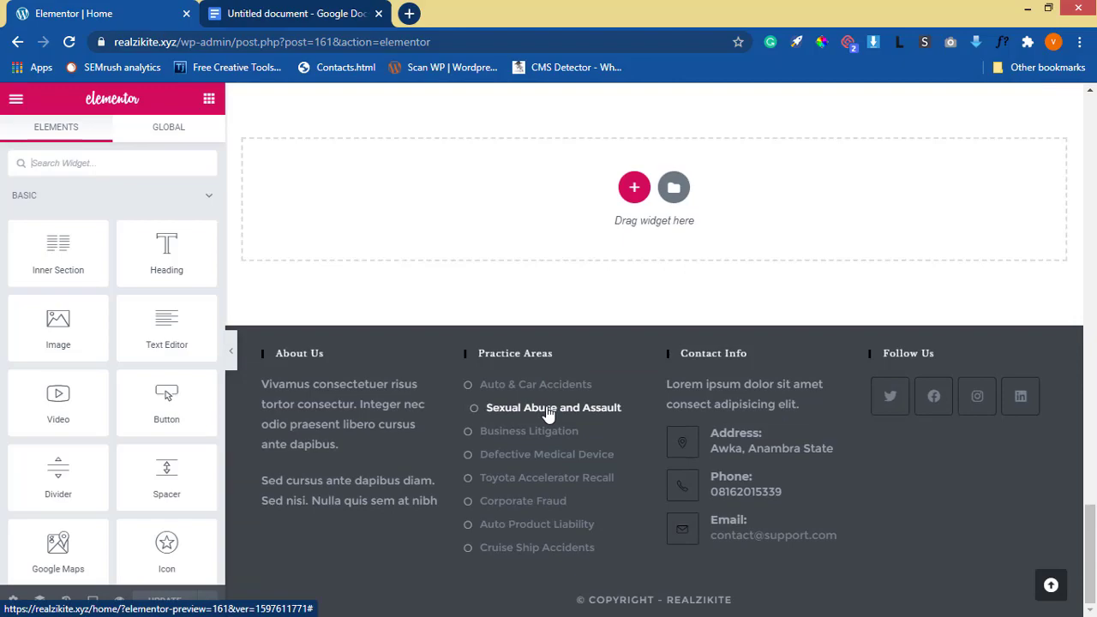
scroll(548, 412, up, 15)
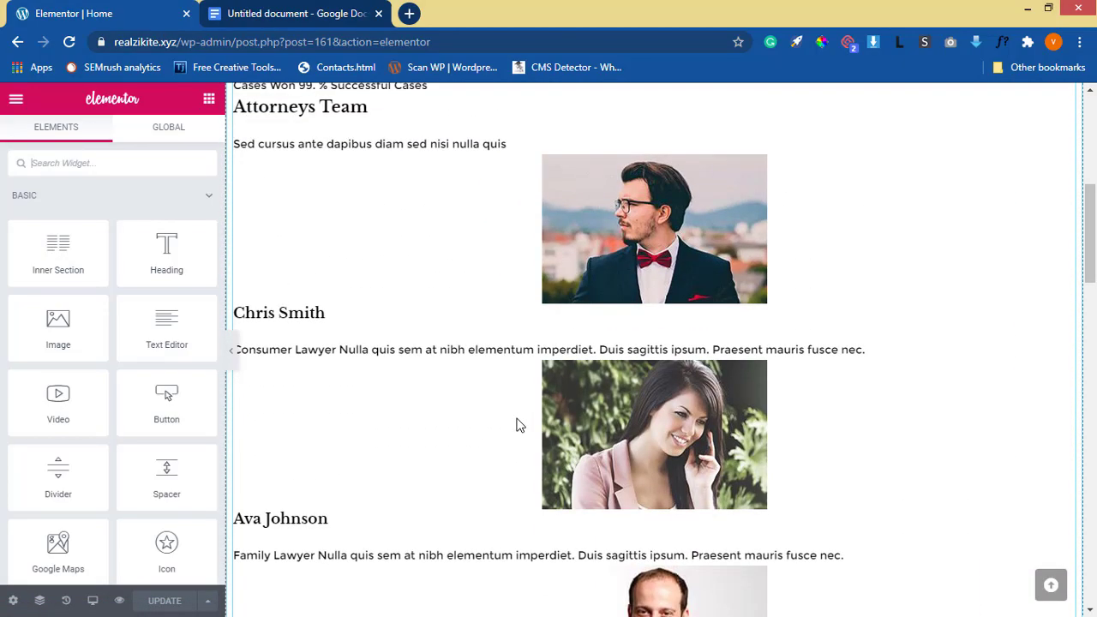
scroll(517, 426, up, 7)
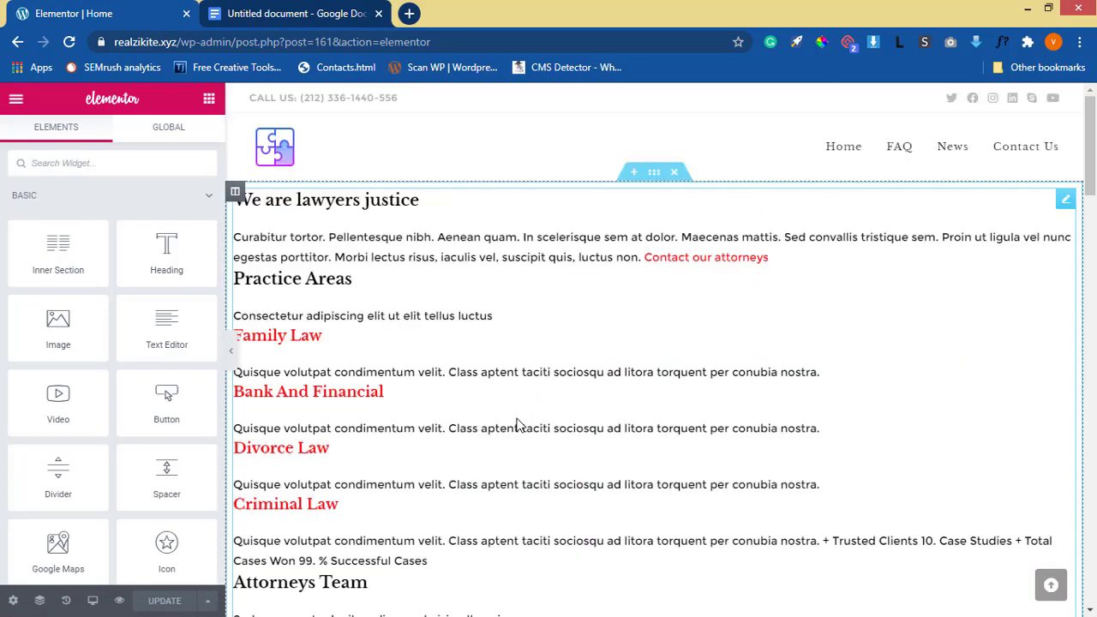
click(674, 174)
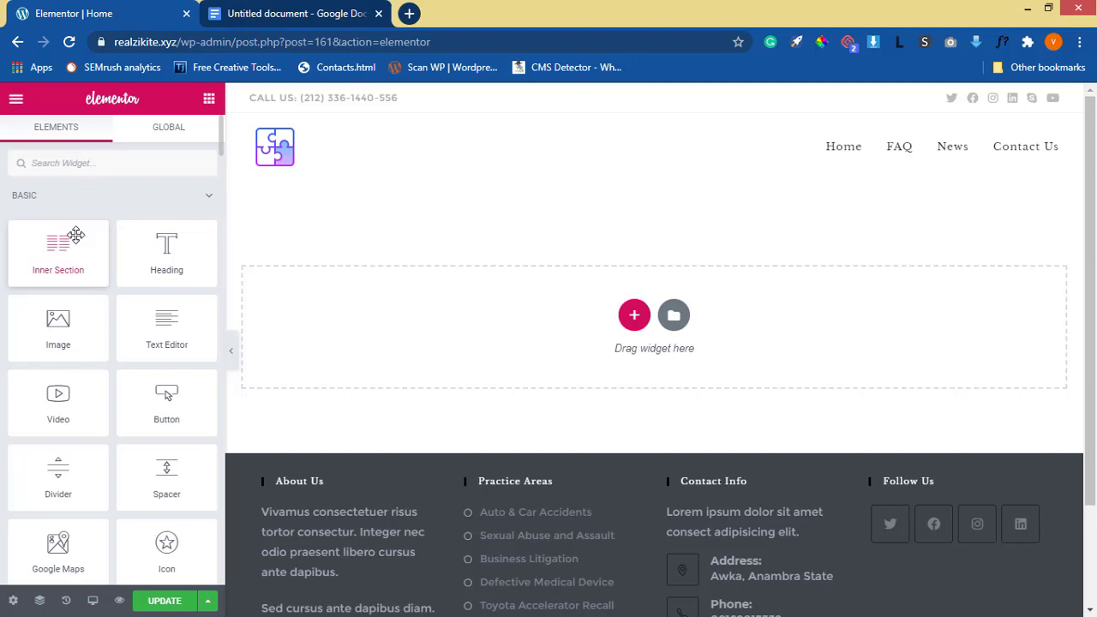
Look through the available Elementor widgets and collapse the Essential Addons and Basic categories
scroll(85, 274, down, 10)
scroll(91, 299, down, 15)
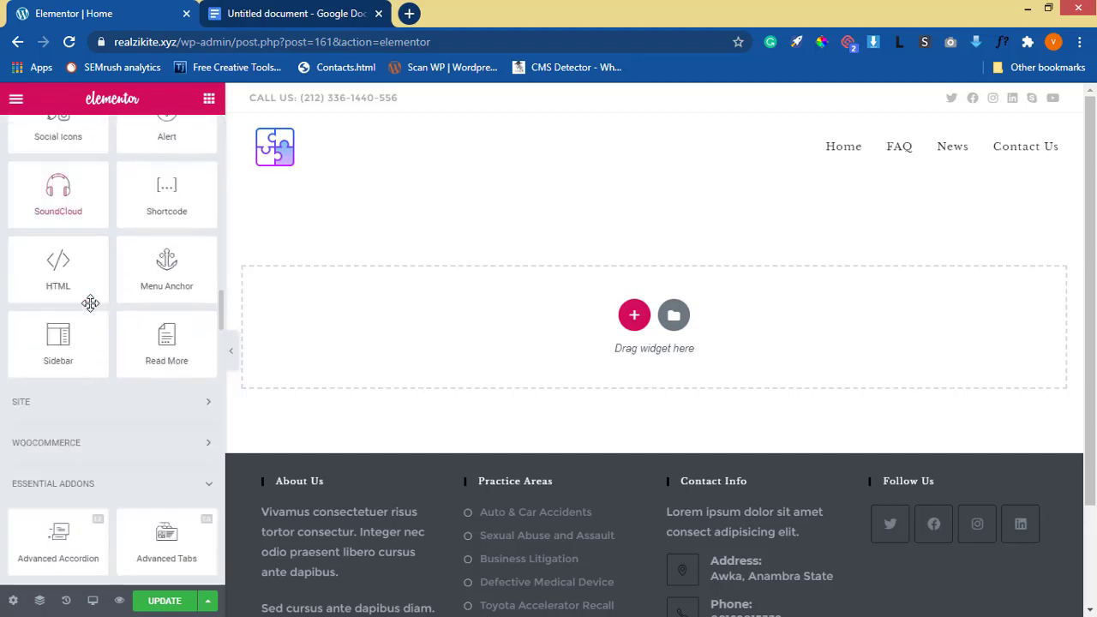
scroll(92, 309, up, 7)
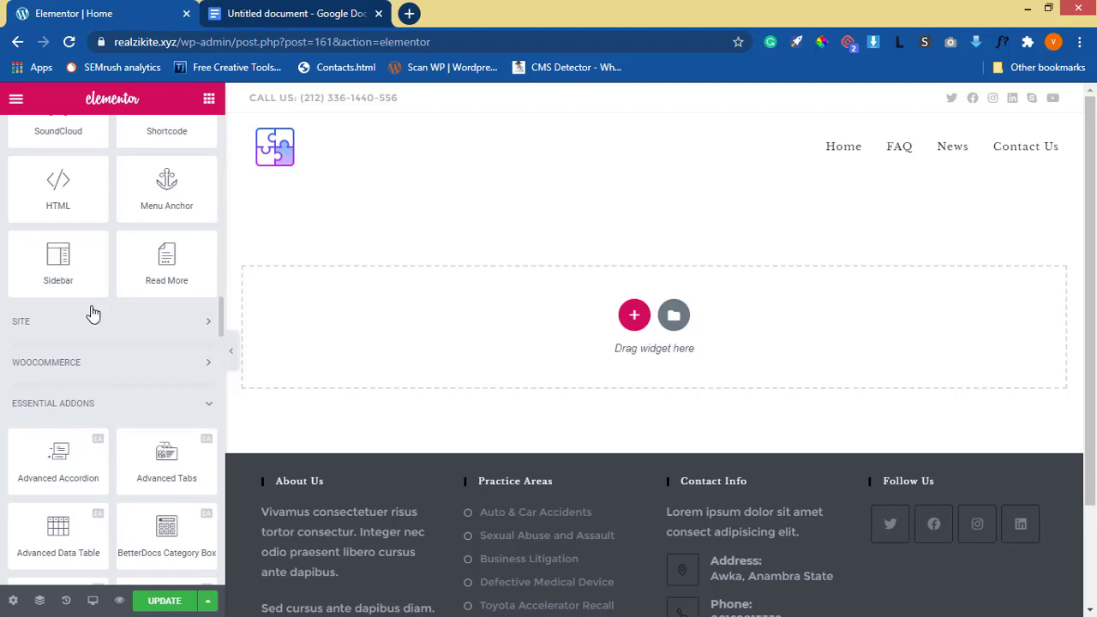
click(78, 404)
scroll(88, 403, up, 12)
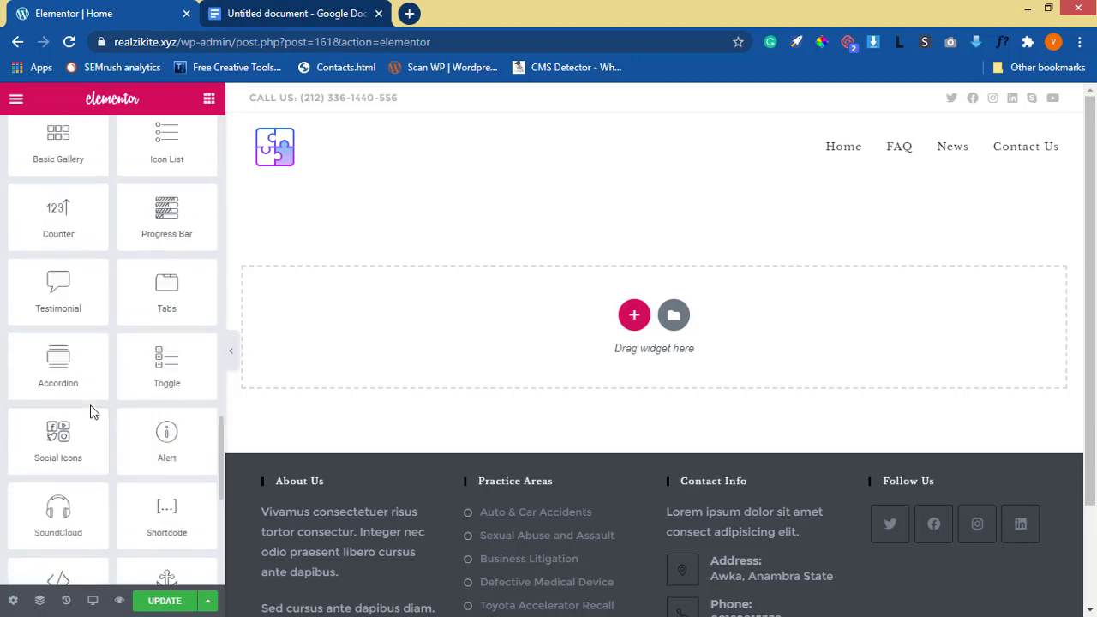
scroll(94, 300, up, 8)
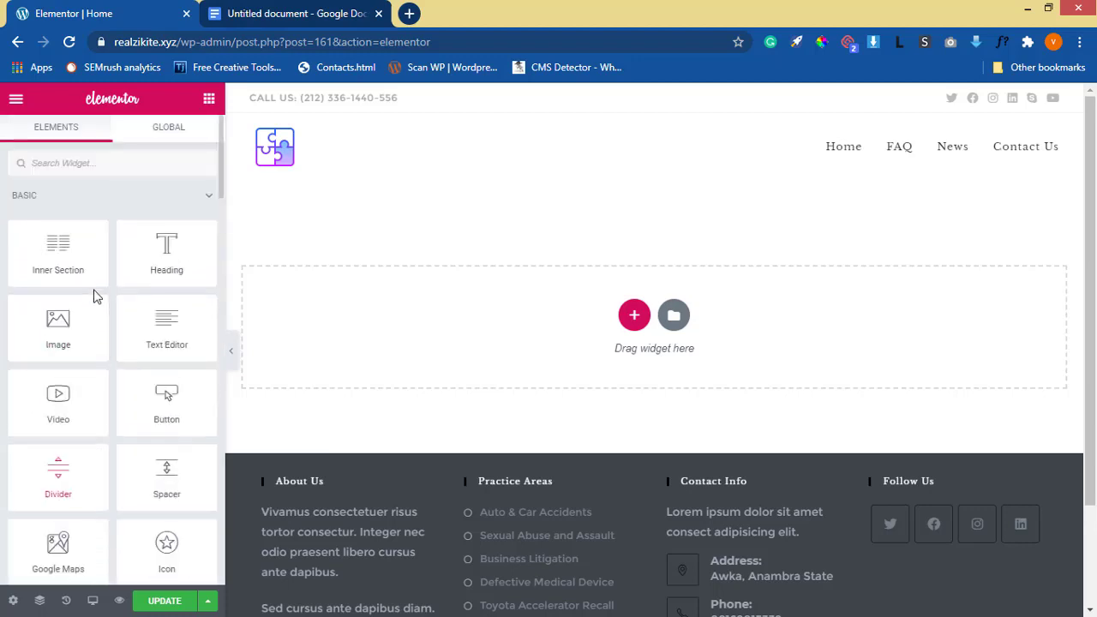
click(90, 201)
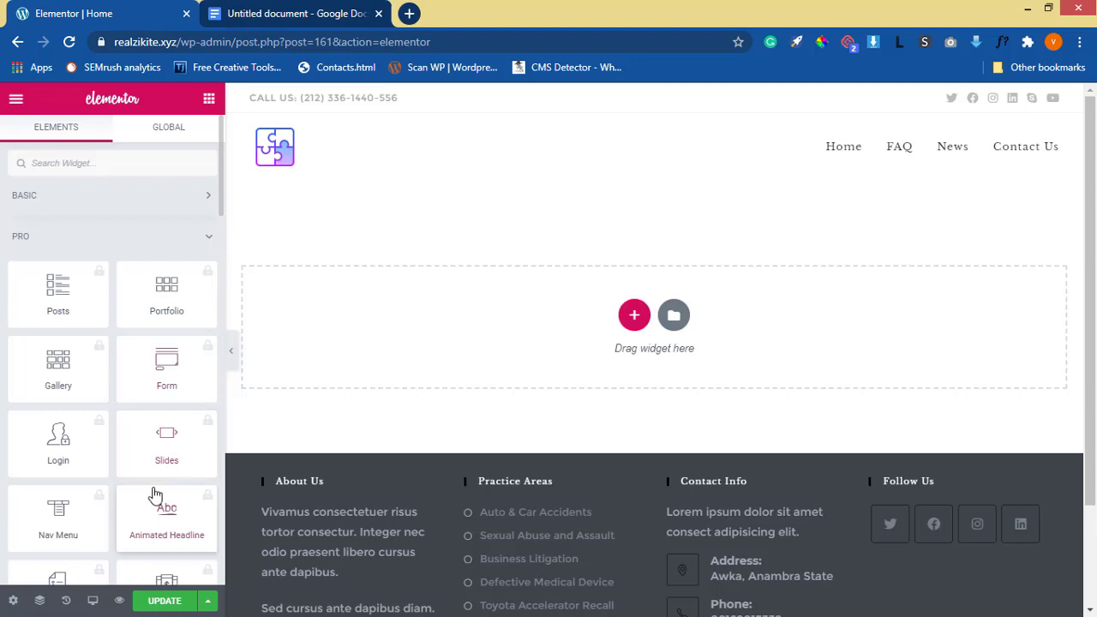
Examine the Pro and General widgets, and collapse both categories
scroll(154, 496, down, 4)
scroll(163, 500, up, 4)
scroll(169, 504, down, 10)
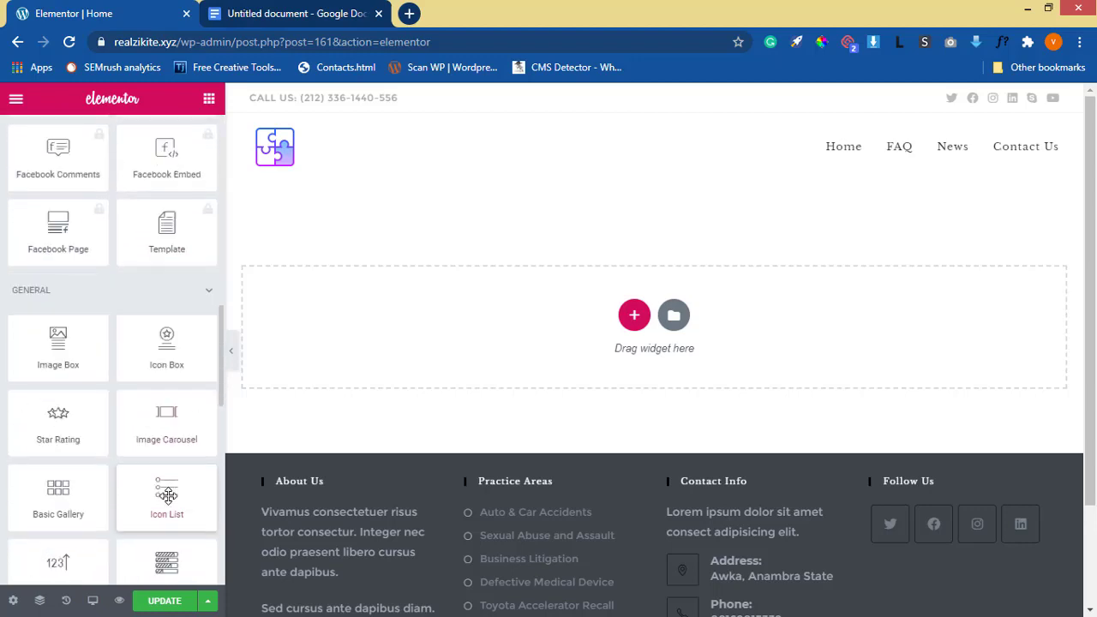
scroll(137, 338, up, 6)
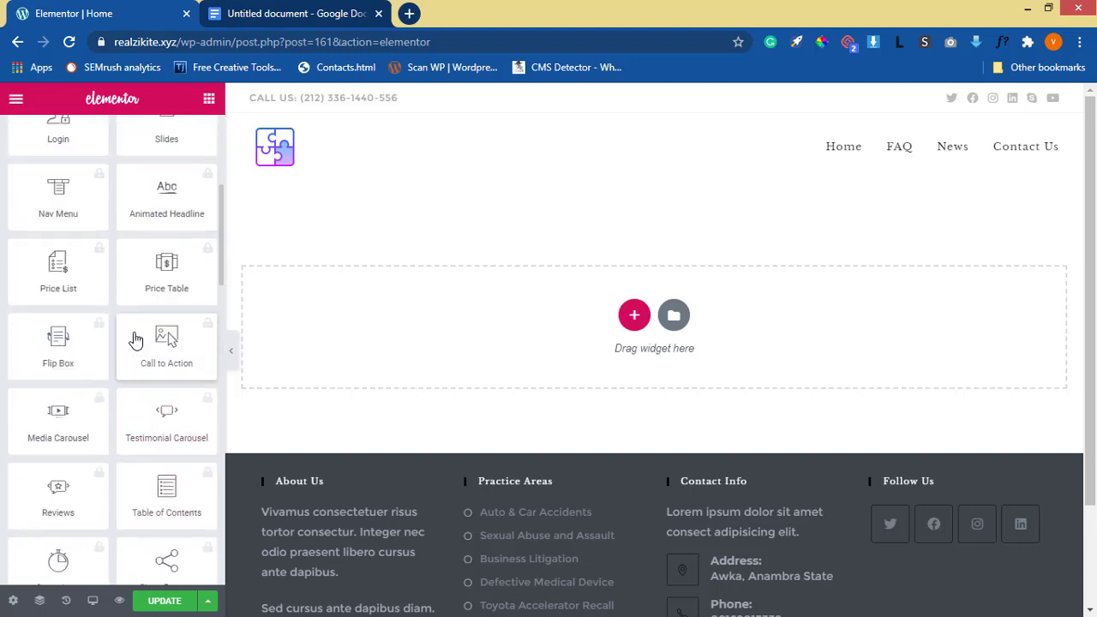
scroll(137, 338, up, 3)
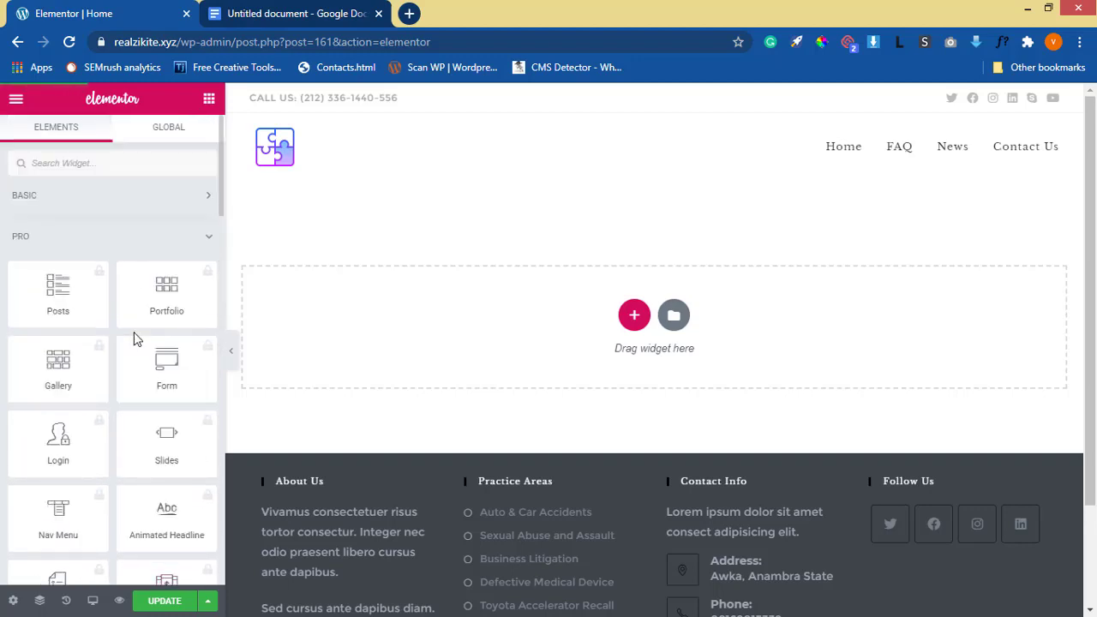
click(71, 250)
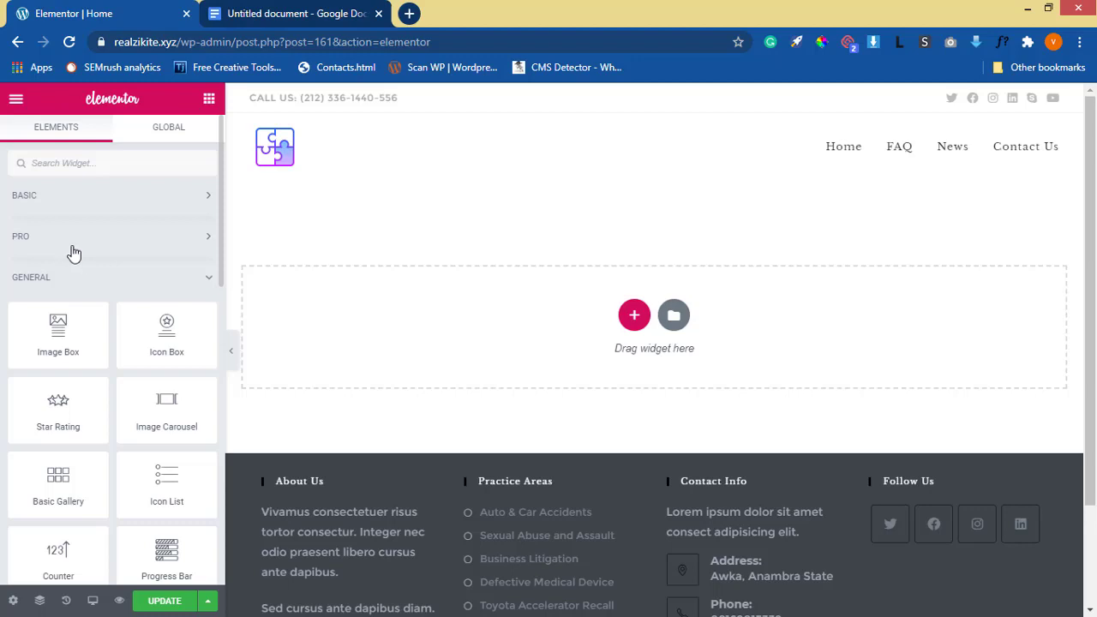
click(91, 278)
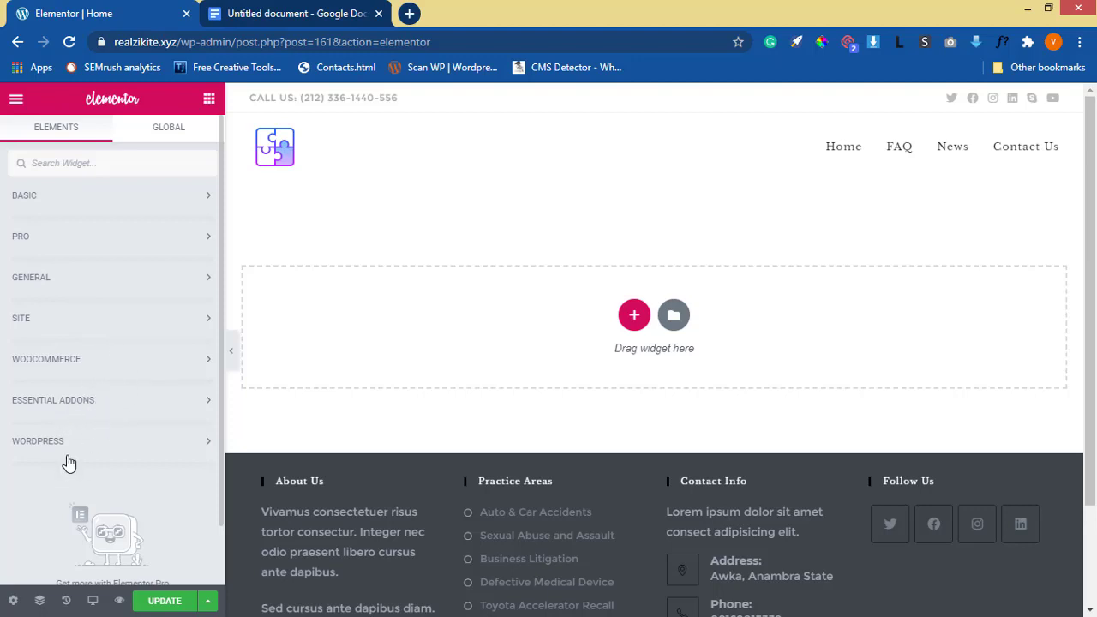
Open the template library from the empty section area and browse the ready-made page templates
click(673, 319)
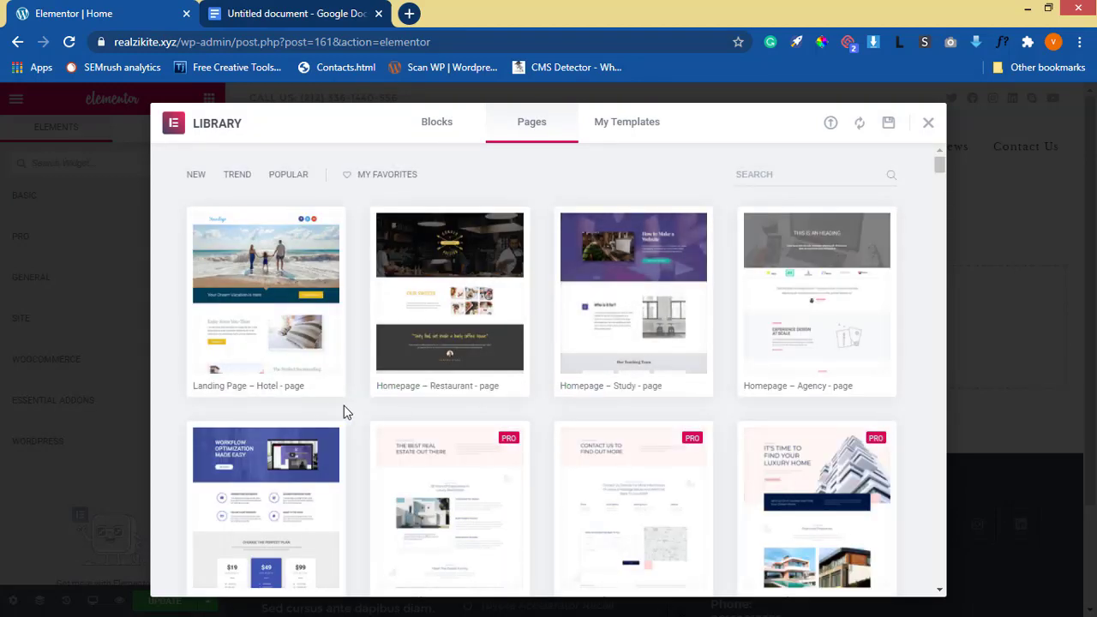
scroll(360, 416, down, 10)
scroll(362, 433, down, 15)
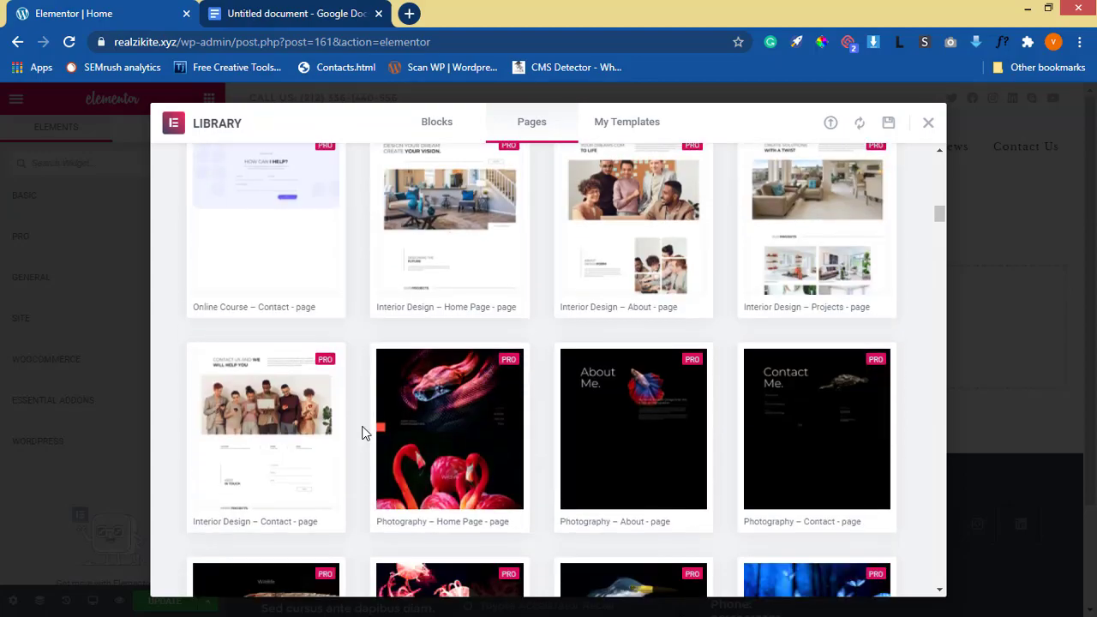
scroll(361, 453, down, 15)
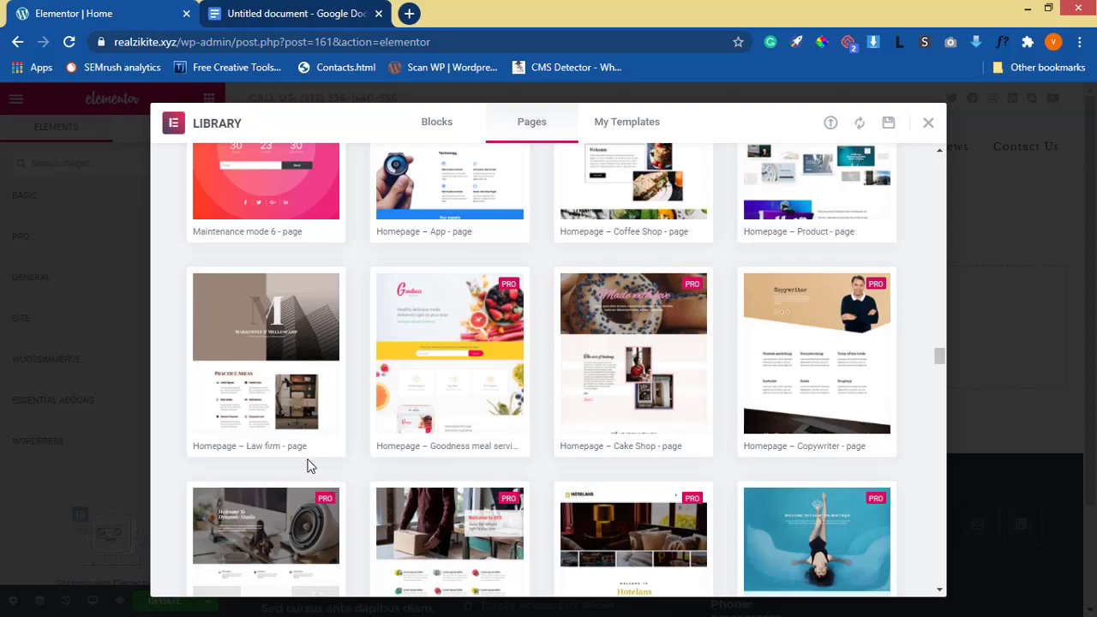
scroll(311, 460, up, 2)
scroll(311, 460, up, 15)
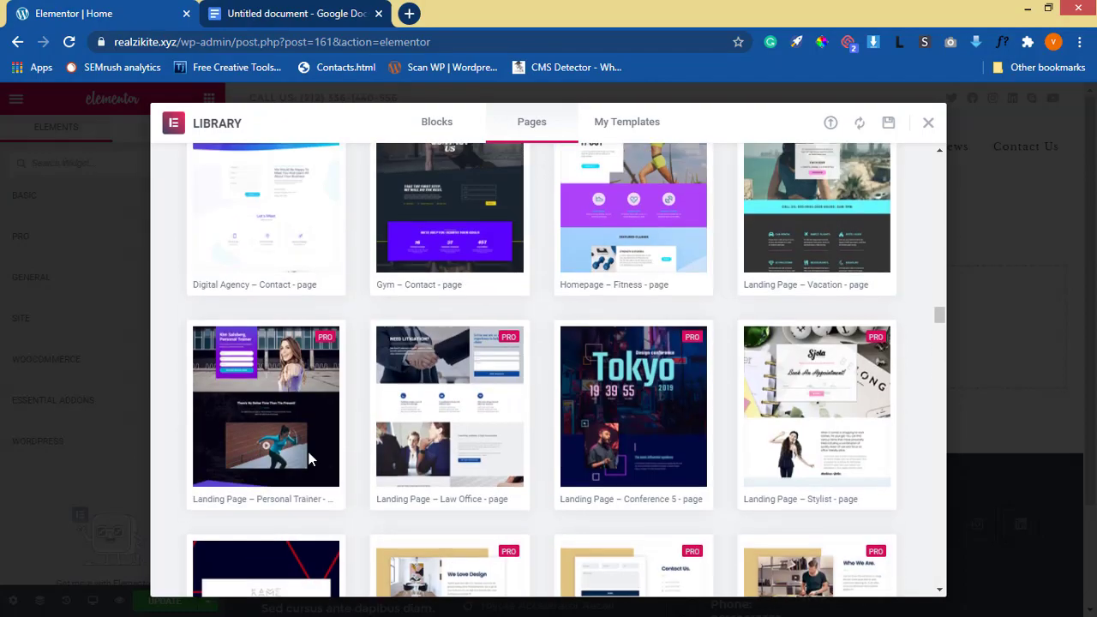
scroll(310, 460, up, 15)
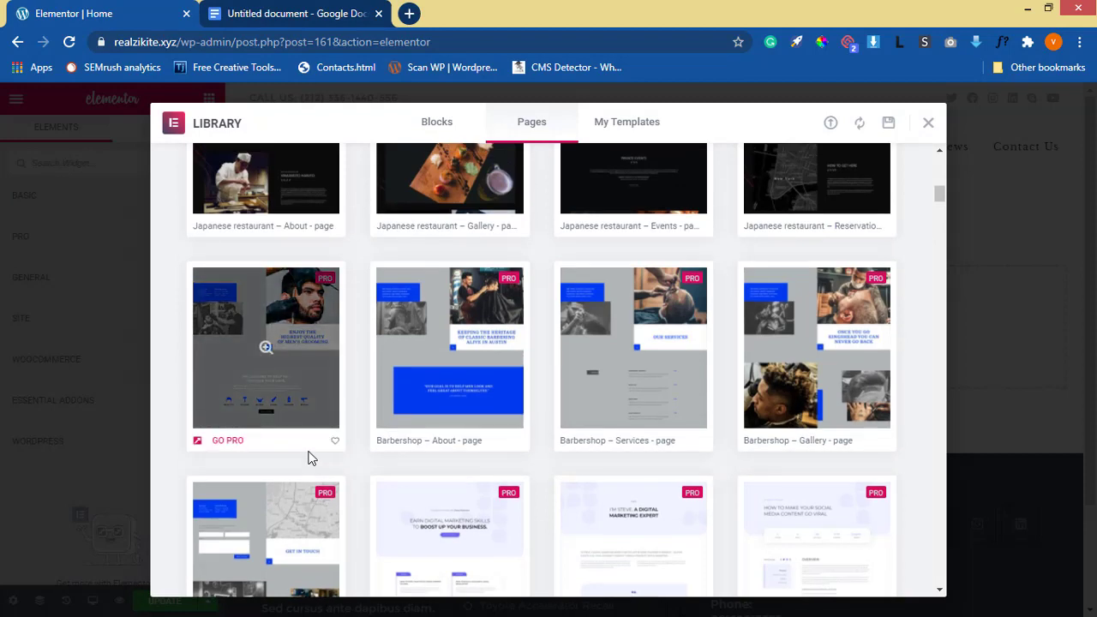
scroll(311, 460, up, 12)
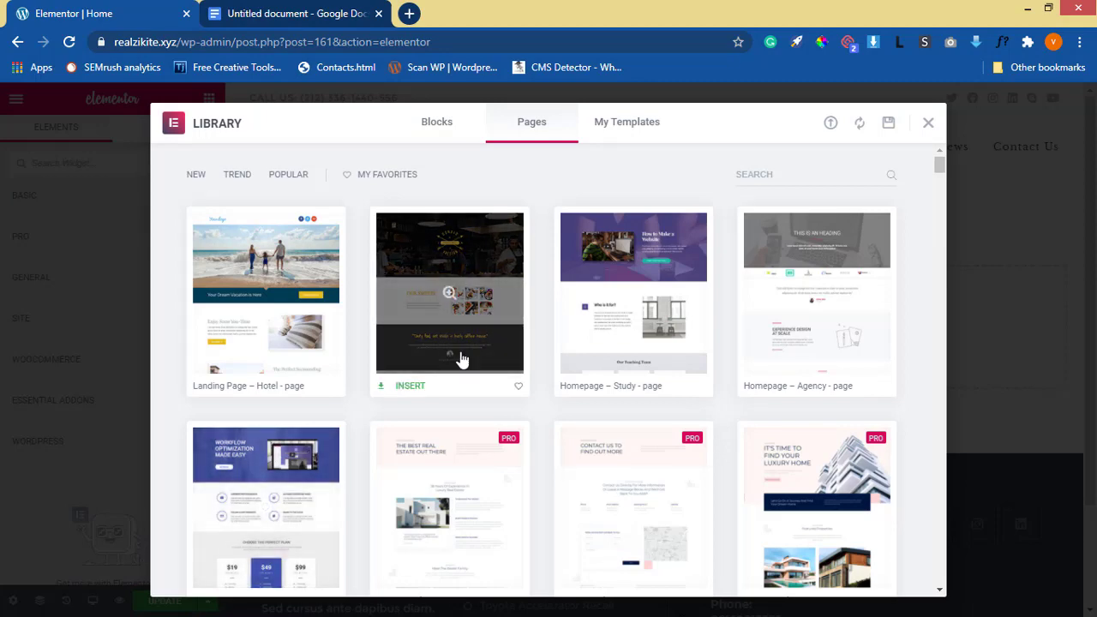
Compare the free and Pro page templates in the library to find a suitable homepage design
scroll(461, 359, down, 8)
scroll(462, 358, down, 5)
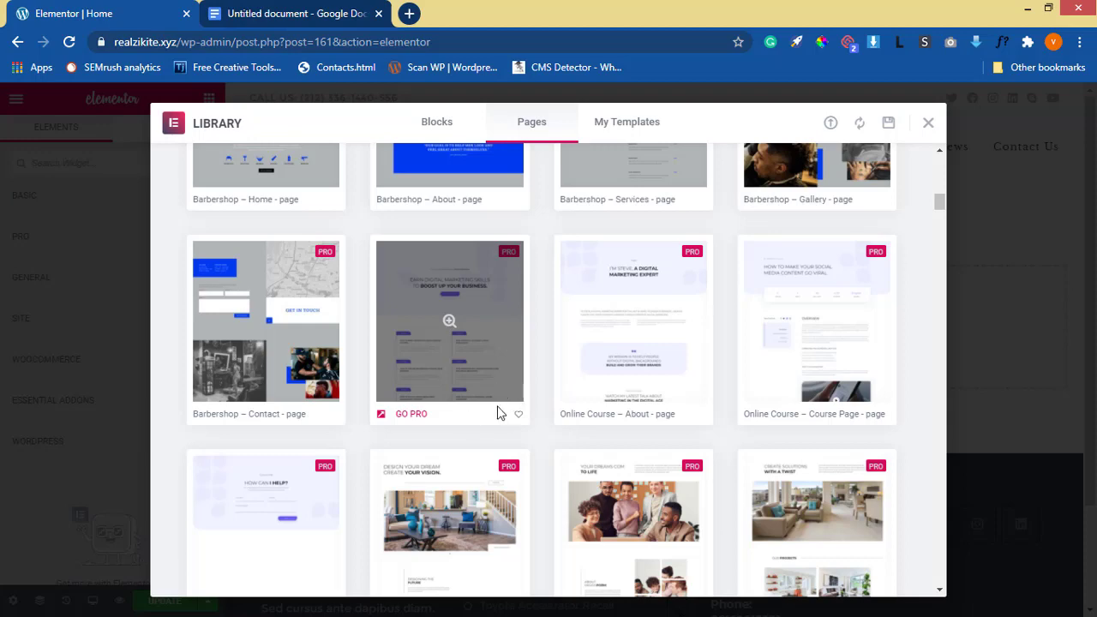
scroll(500, 429, down, 2)
scroll(497, 425, down, 4)
scroll(497, 425, down, 6)
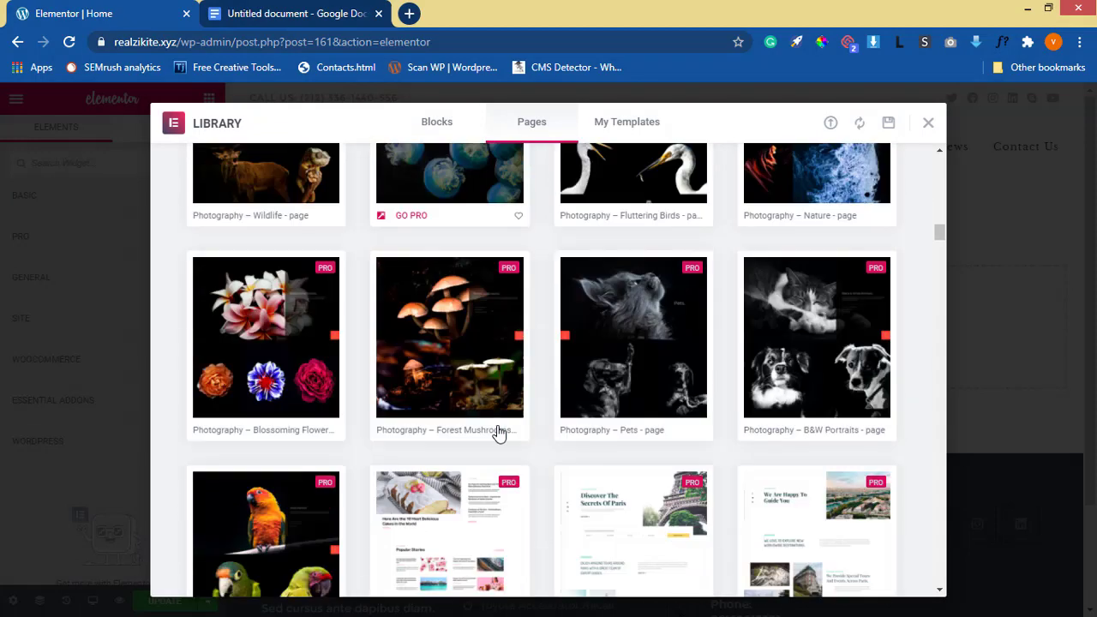
scroll(497, 429, down, 7)
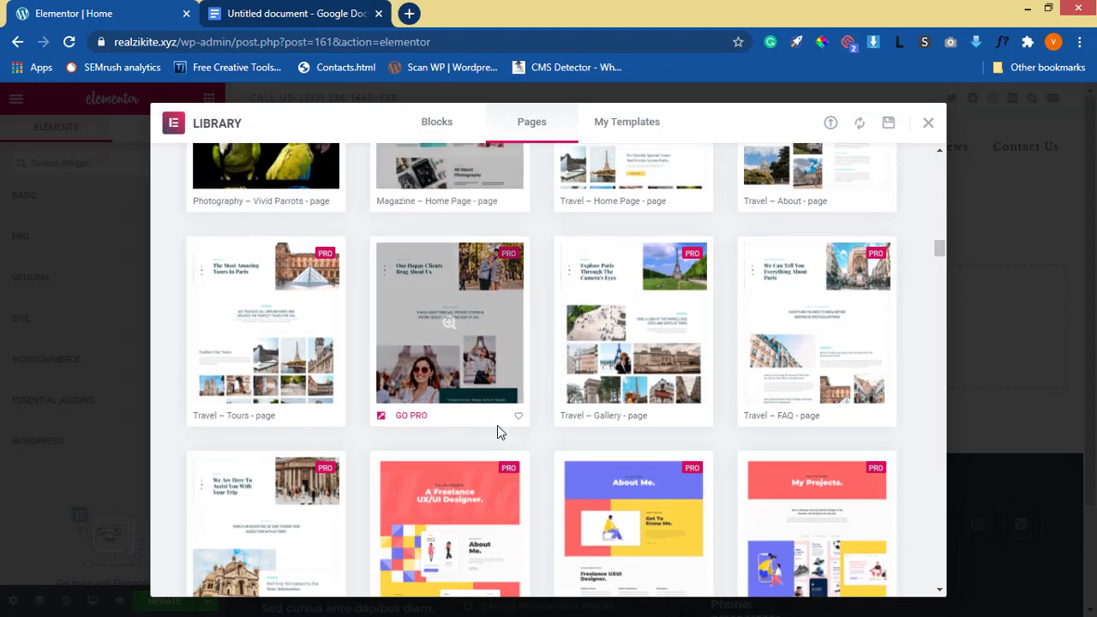
scroll(497, 433, down, 1)
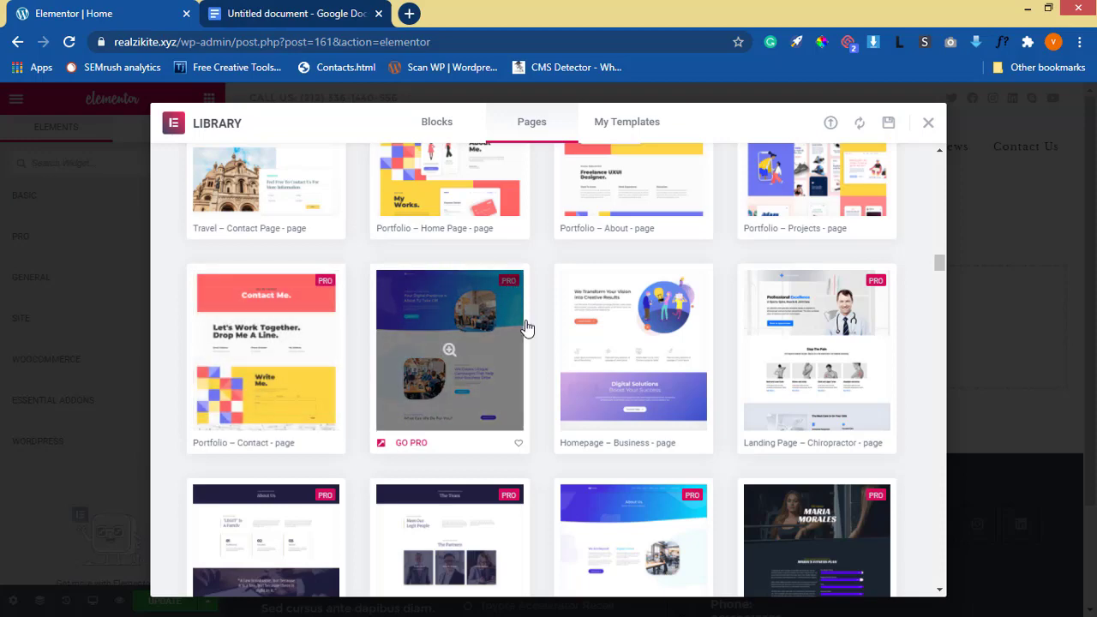
scroll(881, 296, up, 3)
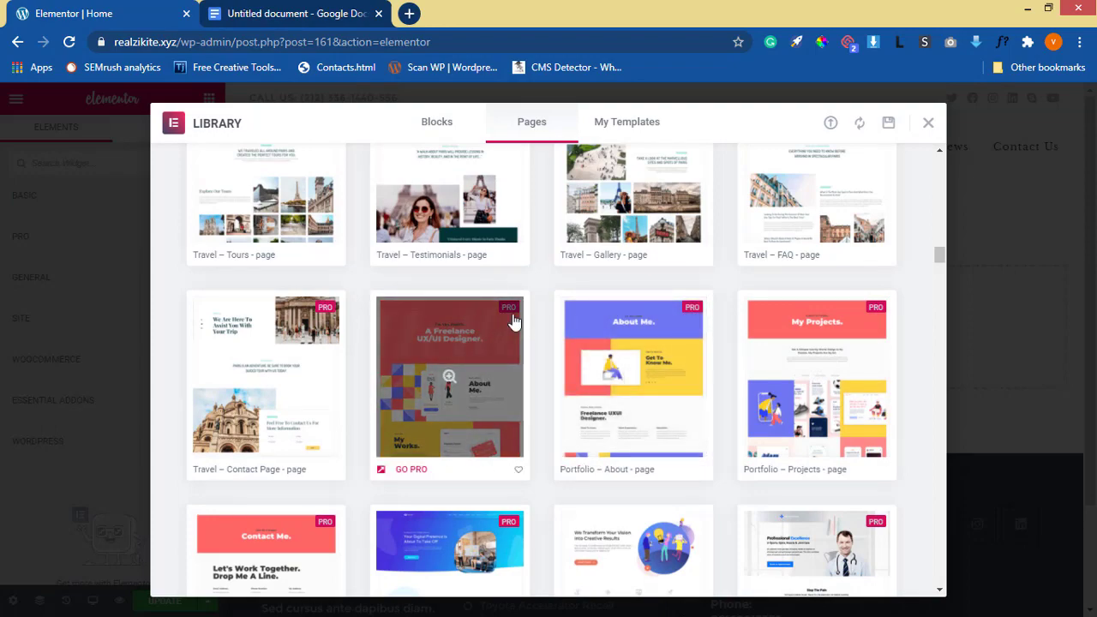
scroll(505, 326, up, 4)
scroll(518, 364, down, 15)
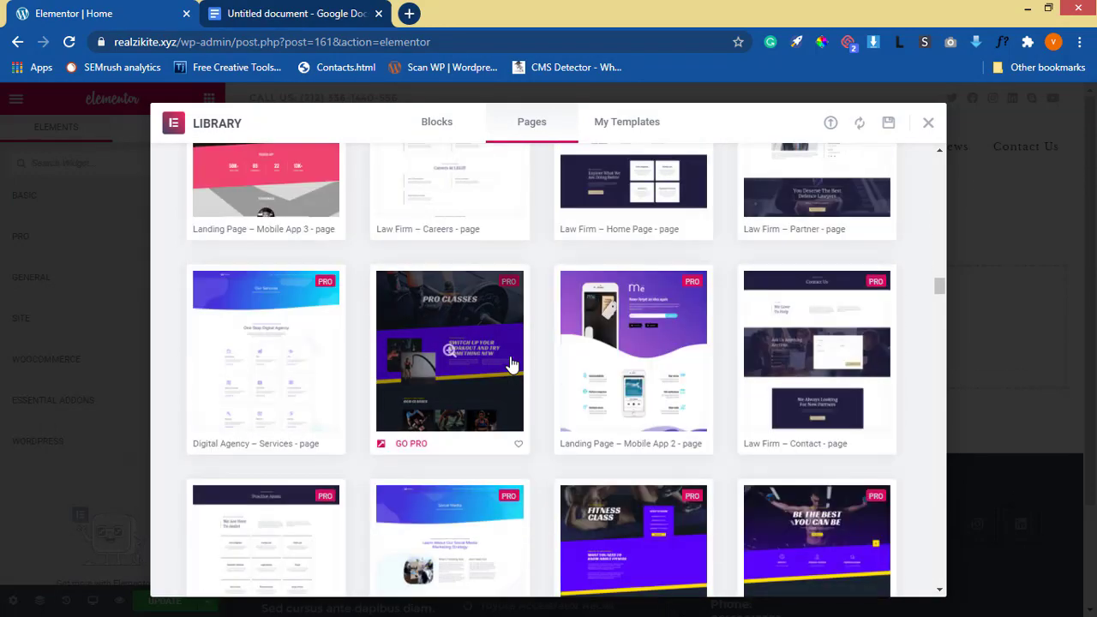
scroll(522, 387, down, 3)
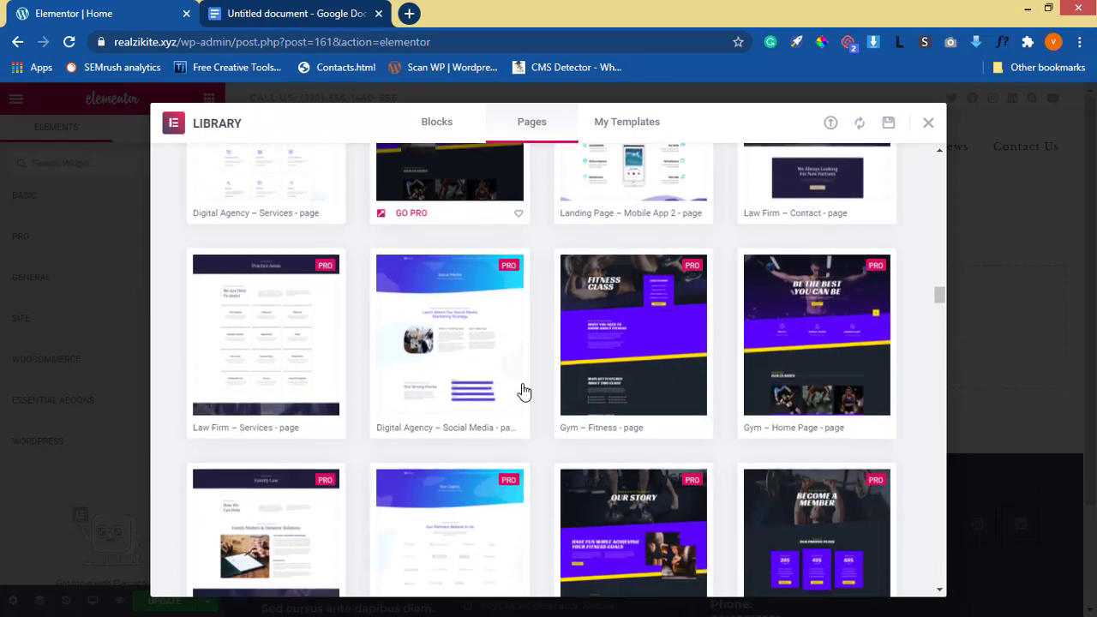
scroll(524, 392, down, 3)
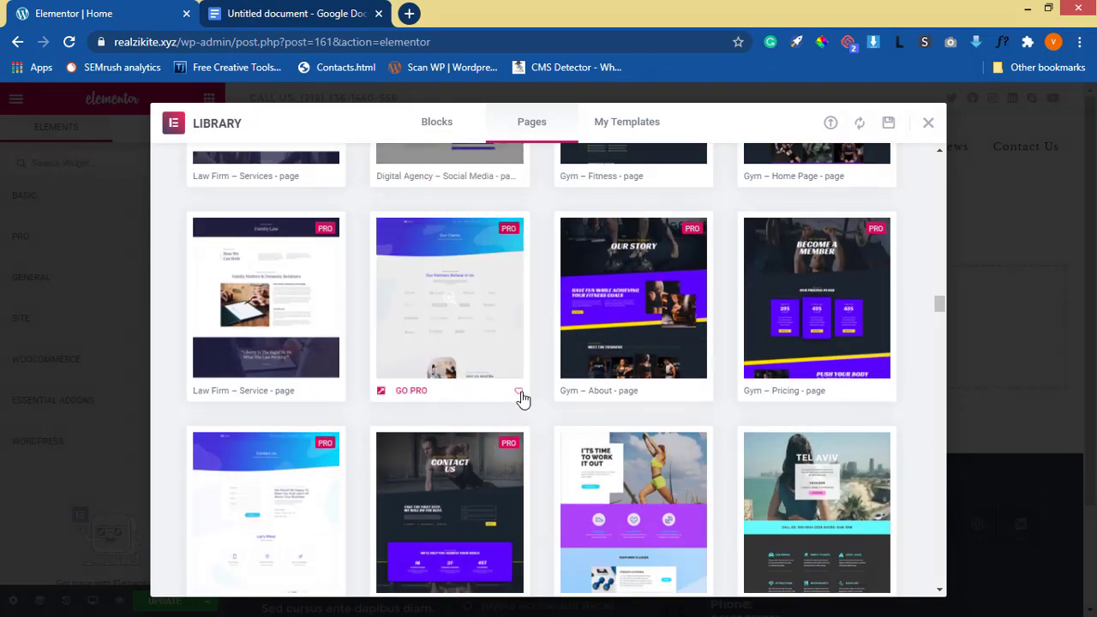
scroll(523, 398, down, 10)
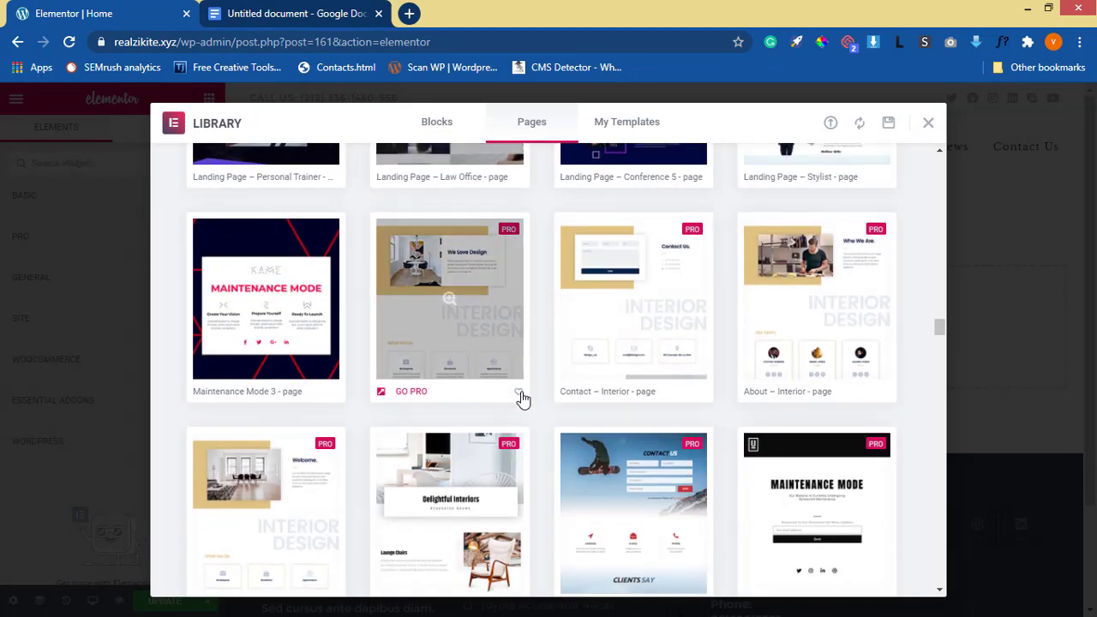
scroll(523, 399, down, 3)
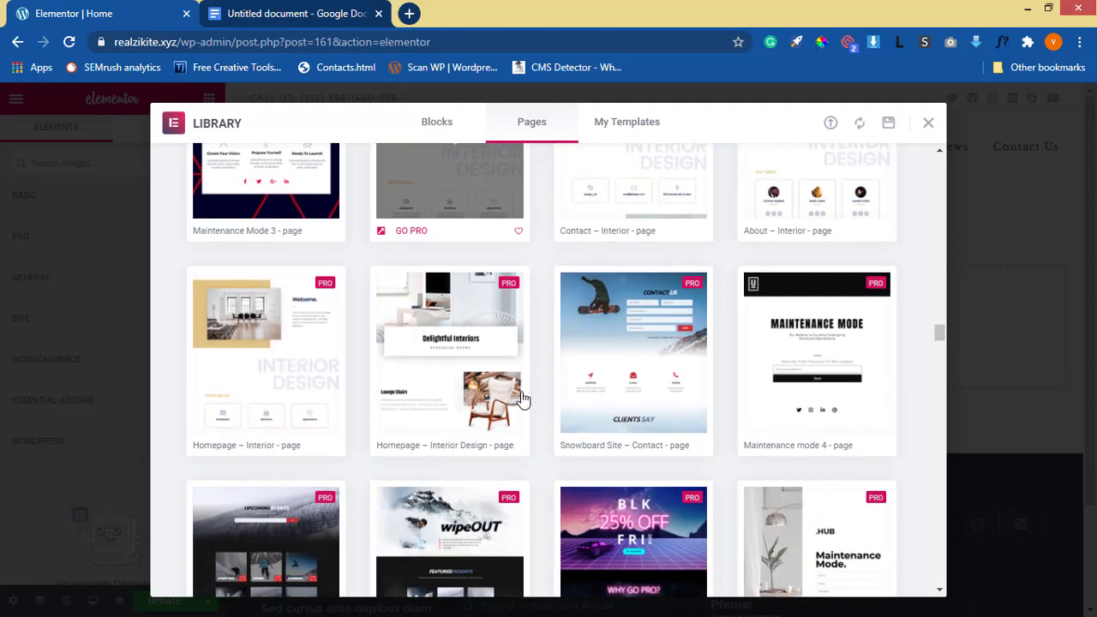
scroll(523, 396, down, 3)
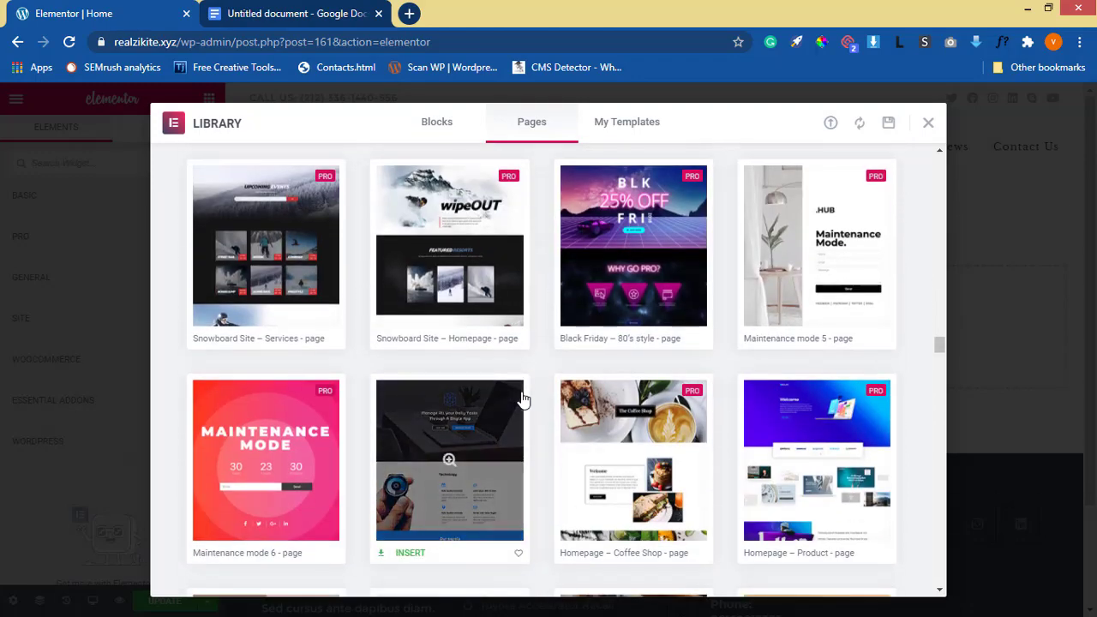
scroll(522, 396, up, 15)
scroll(521, 395, up, 10)
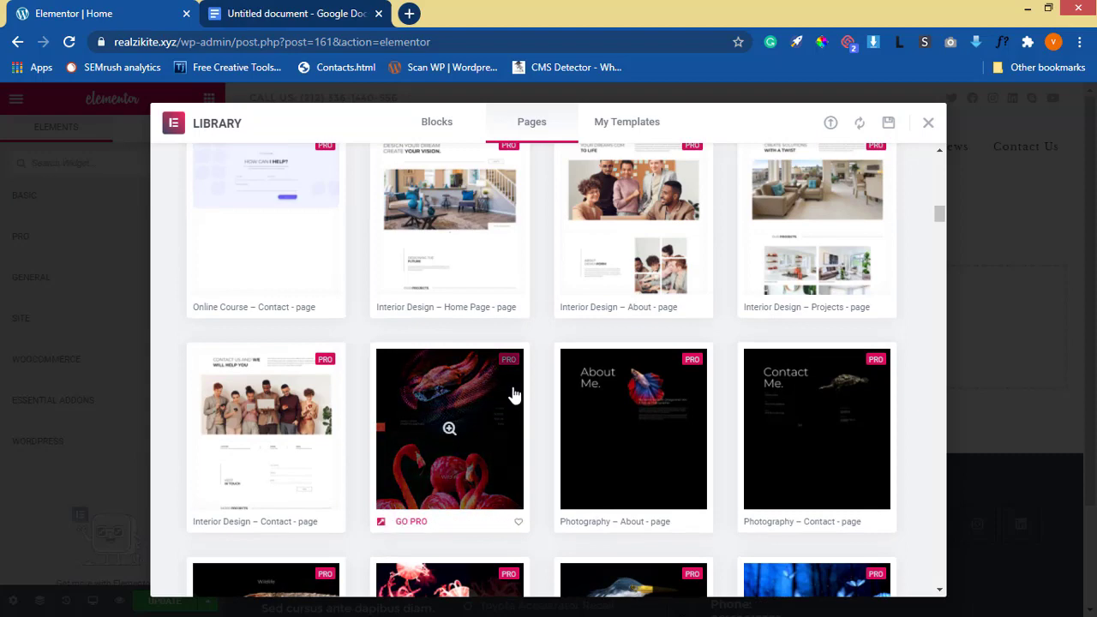
Insert the free Homepage – Restaurant page template from the library, connecting the site to the Template Library account
scroll(514, 396, up, 5)
scroll(514, 396, up, 10)
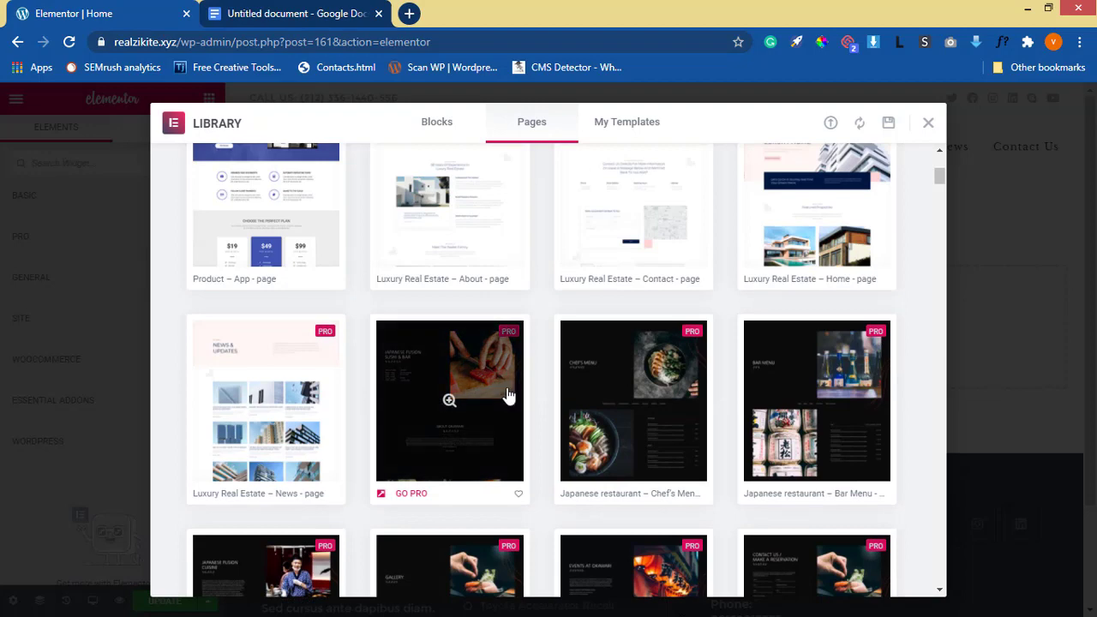
scroll(455, 392, up, 3)
scroll(455, 392, up, 2)
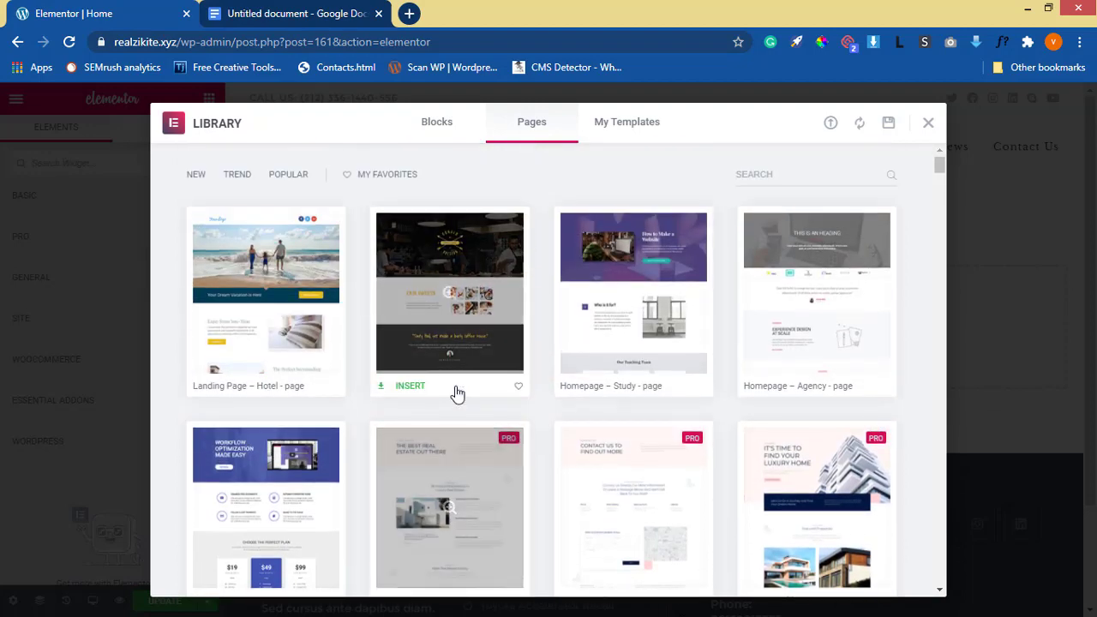
scroll(446, 367, down, 3)
scroll(457, 364, up, 2)
scroll(463, 378, up, 1)
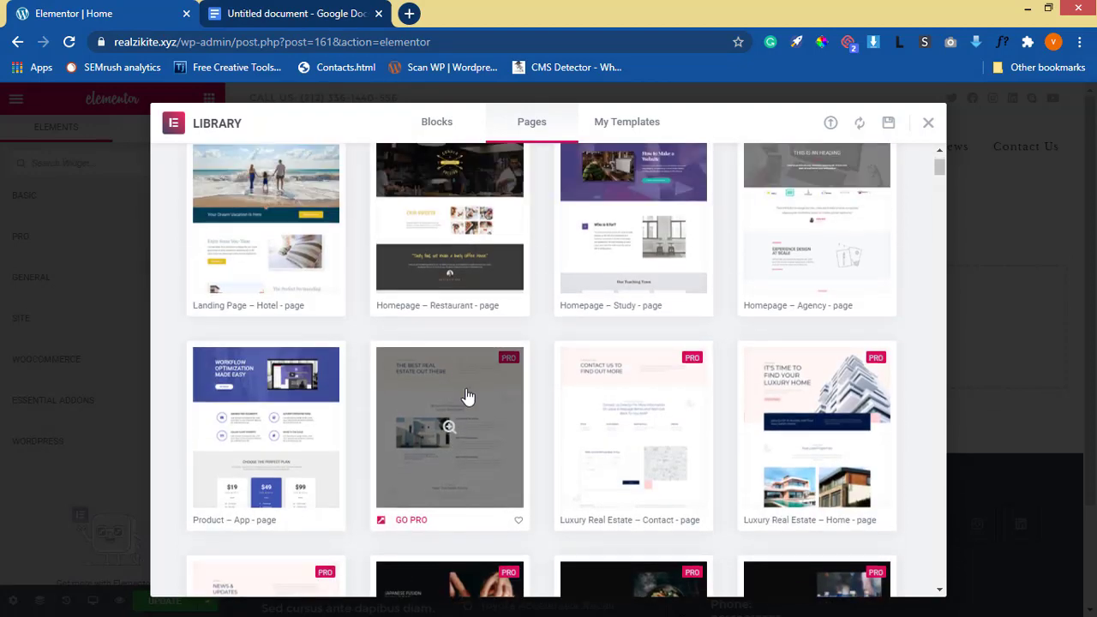
scroll(468, 392, up, 2)
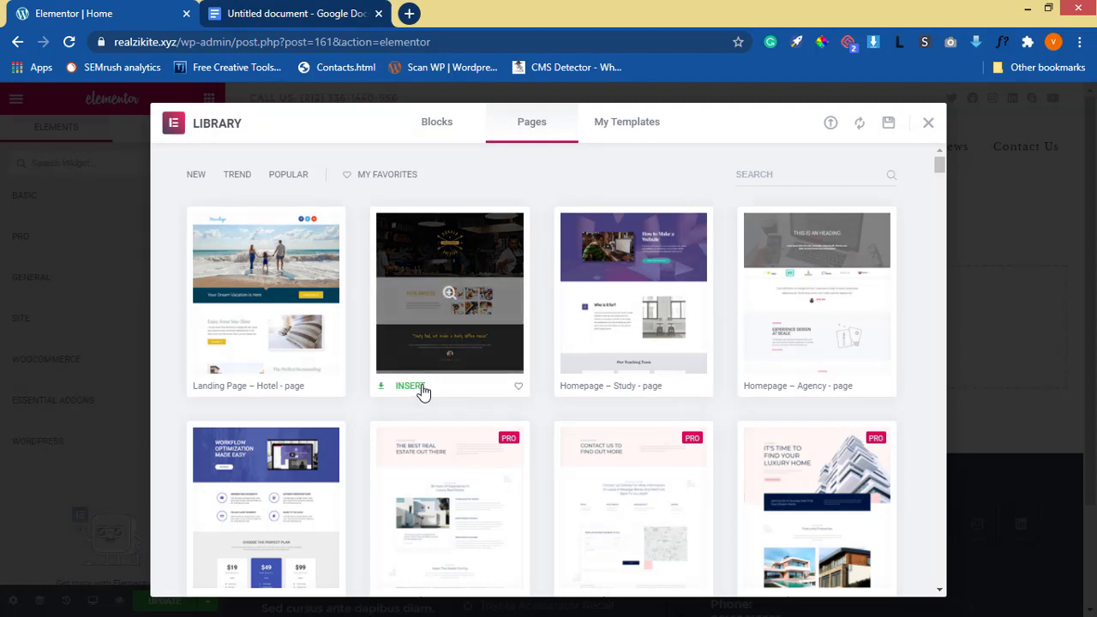
click(411, 387)
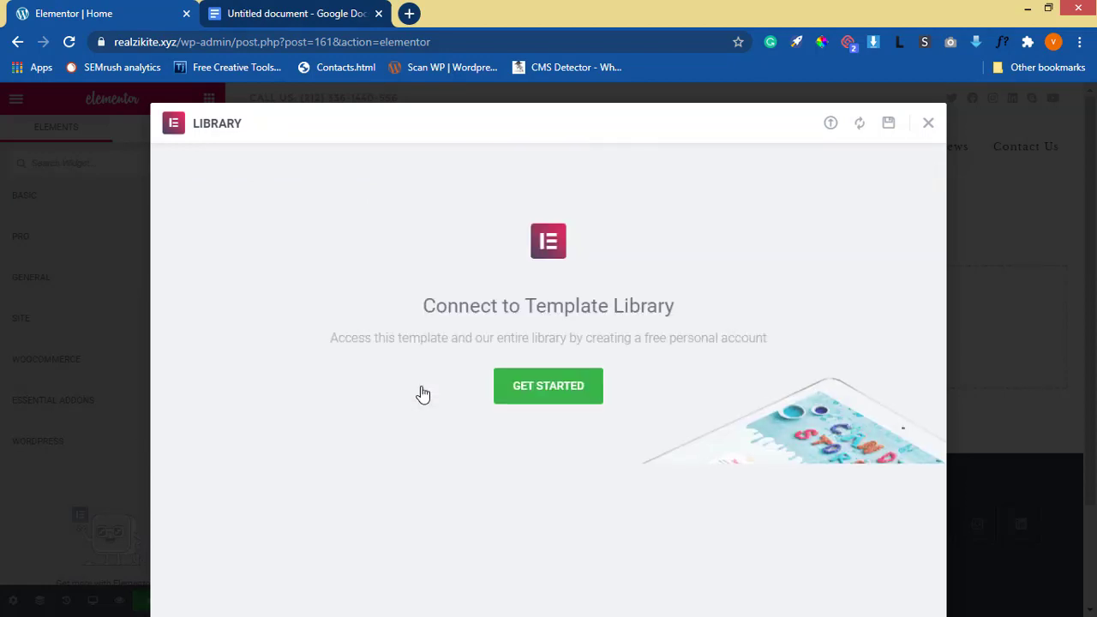
click(533, 394)
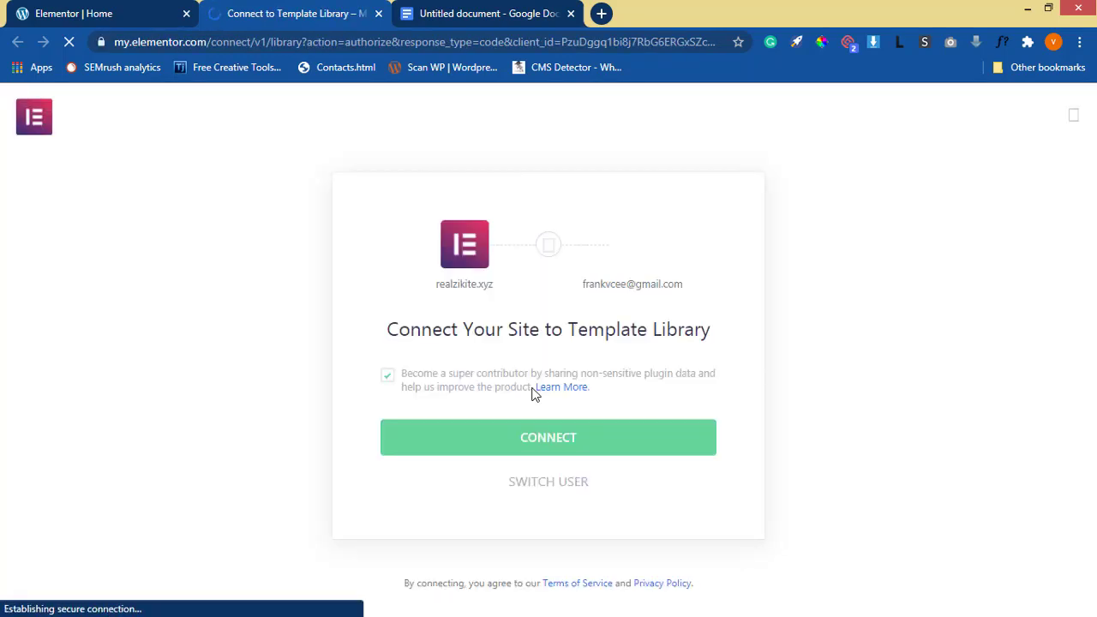
click(554, 453)
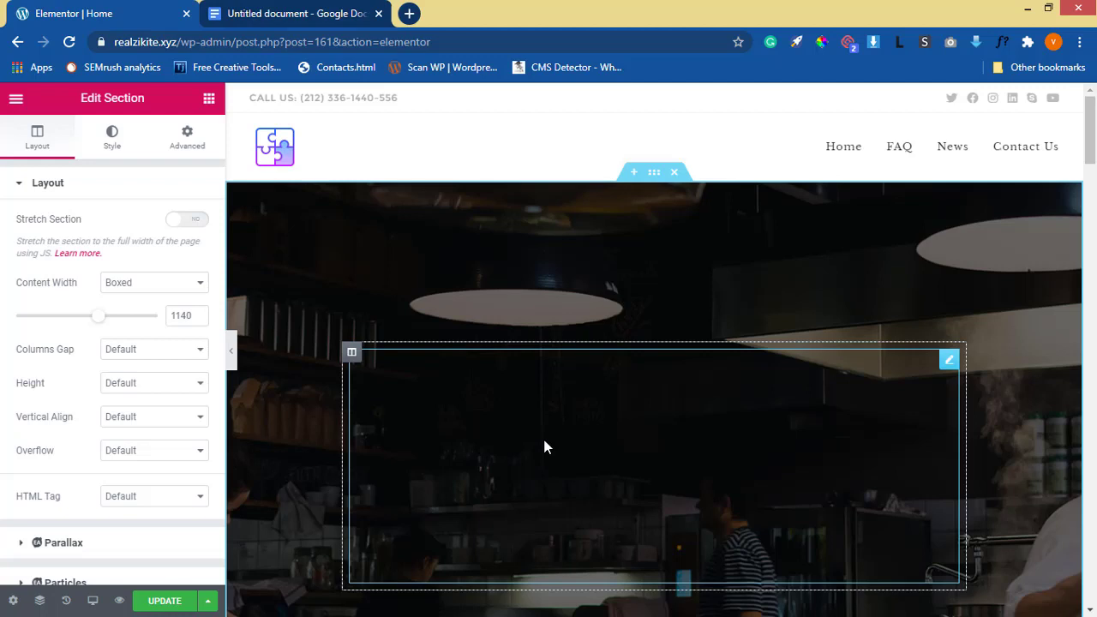
Look over the inserted restaurant layout from the hero banner to the Fresh Coffee block and back
scroll(591, 473, down, 8)
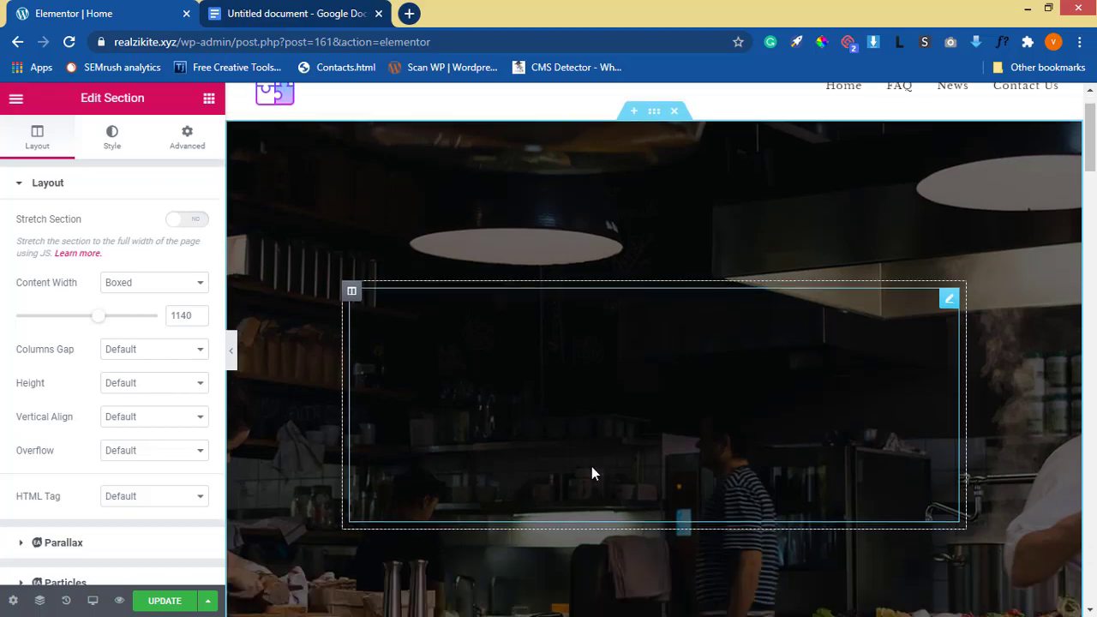
scroll(591, 473, up, 8)
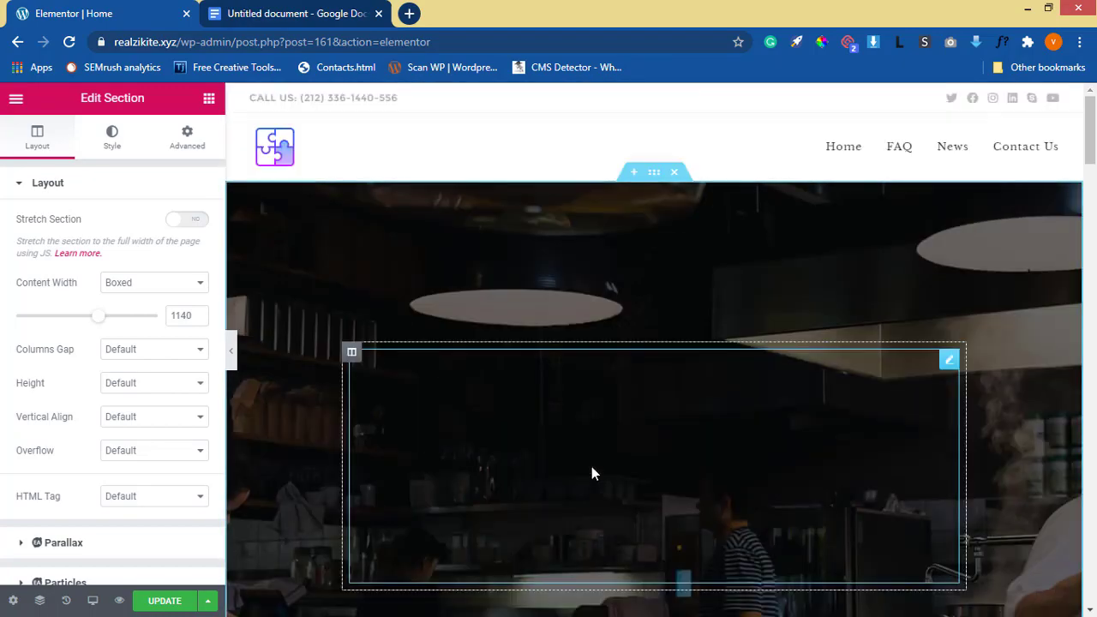
scroll(592, 473, down, 10)
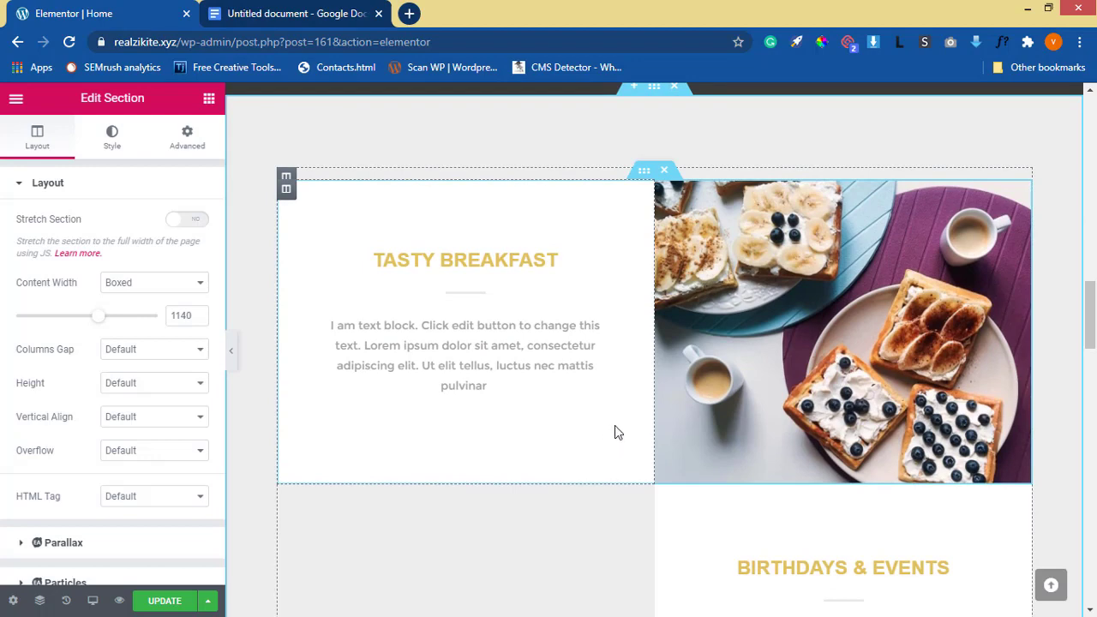
scroll(615, 426, down, 4)
scroll(615, 426, down, 3)
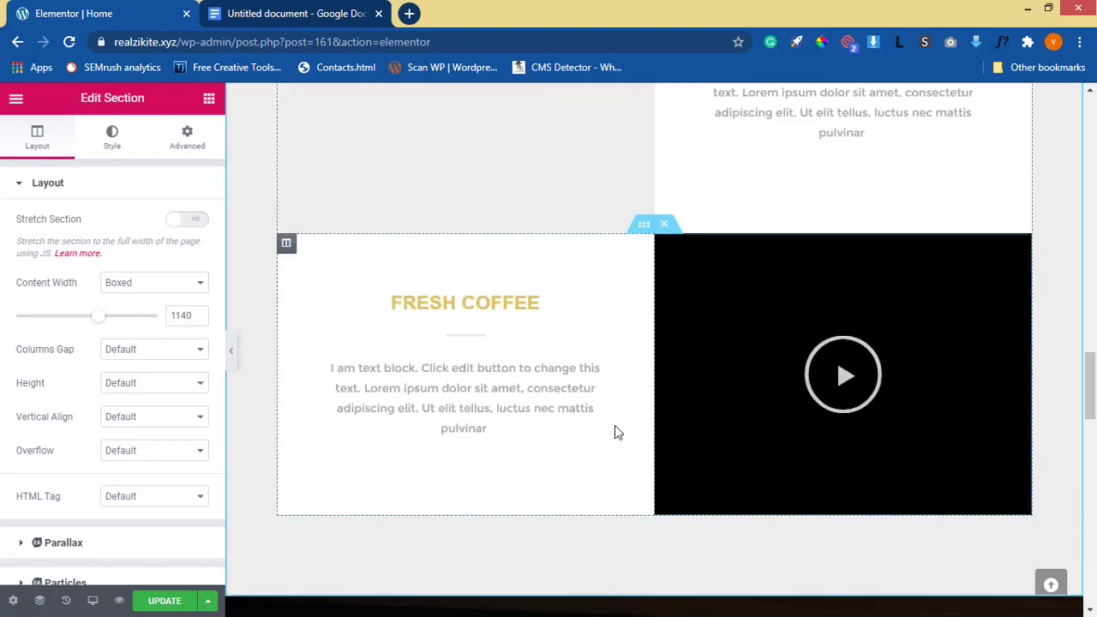
scroll(615, 425, up, 15)
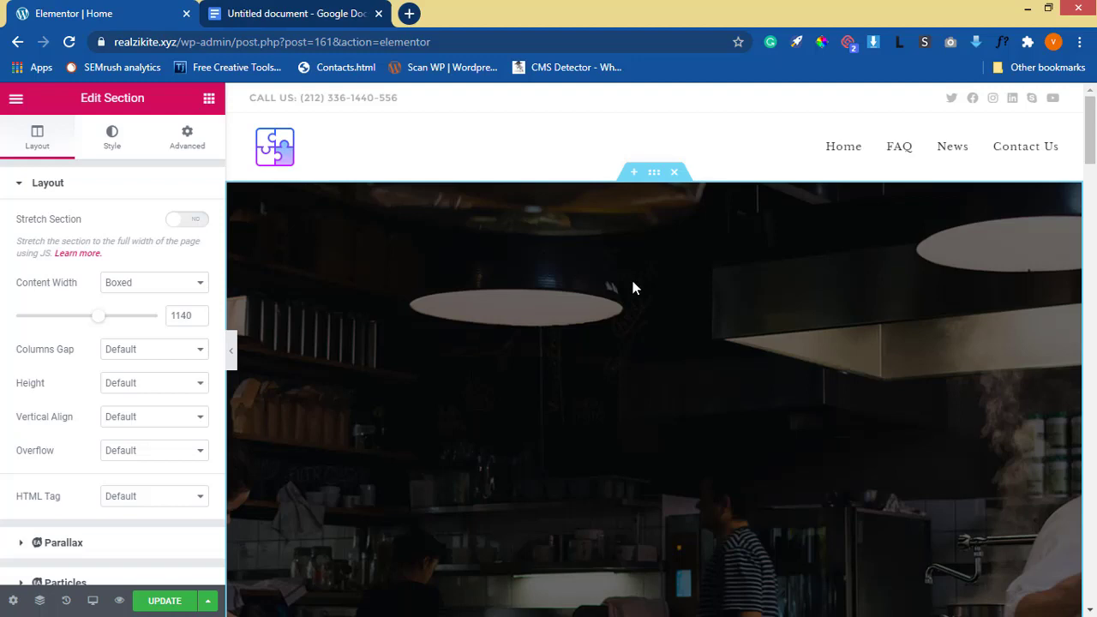
scroll(633, 288, down, 5)
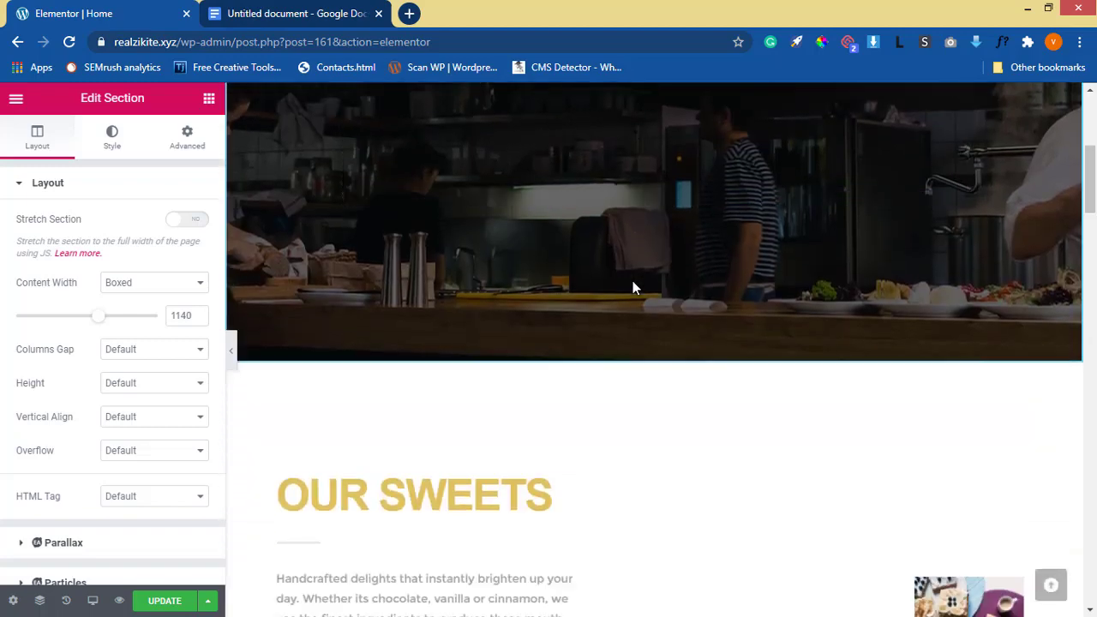
scroll(632, 288, up, 4)
scroll(633, 288, up, 2)
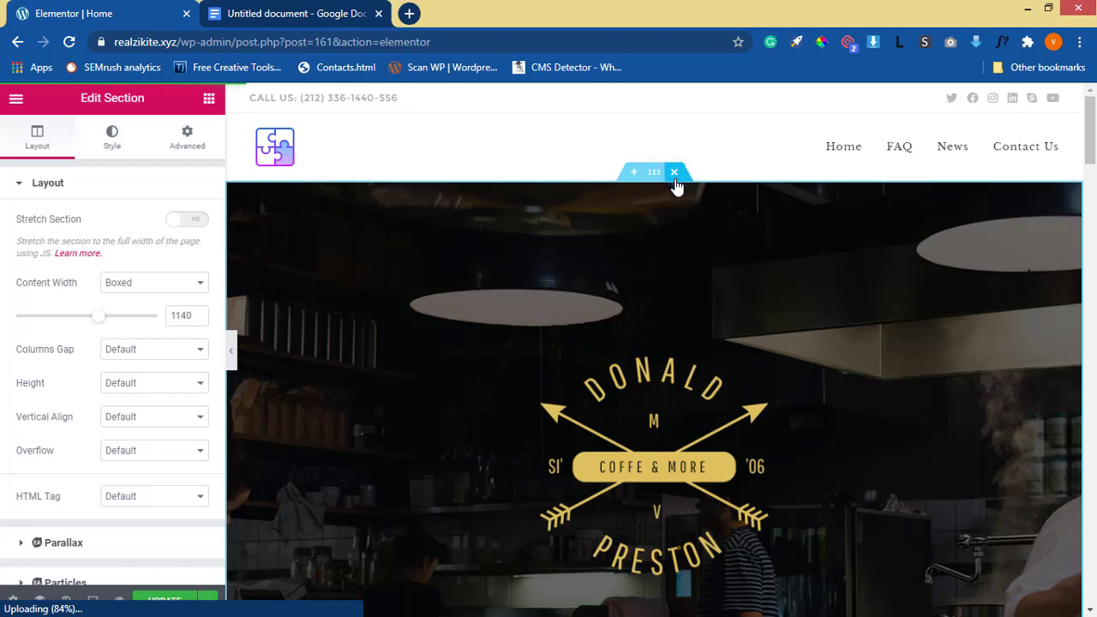
Examine each section of the template in order, from the hero logo through Our Sweets and the testimonial to the image sources
scroll(674, 183, down, 3)
scroll(716, 264, down, 1)
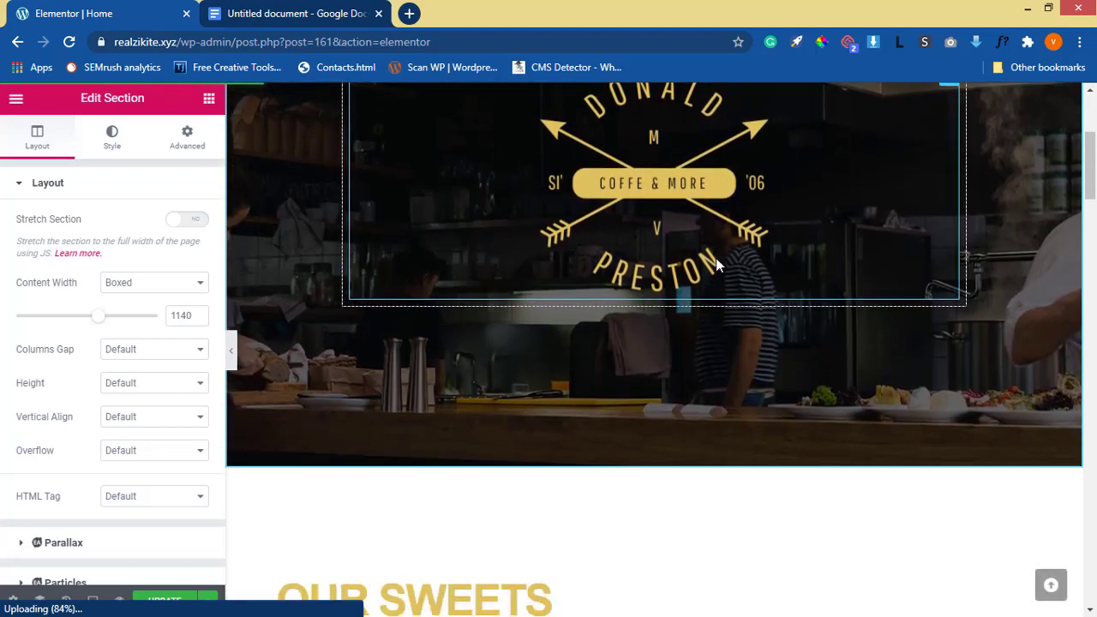
scroll(651, 249, down, 6)
scroll(642, 171, up, 3)
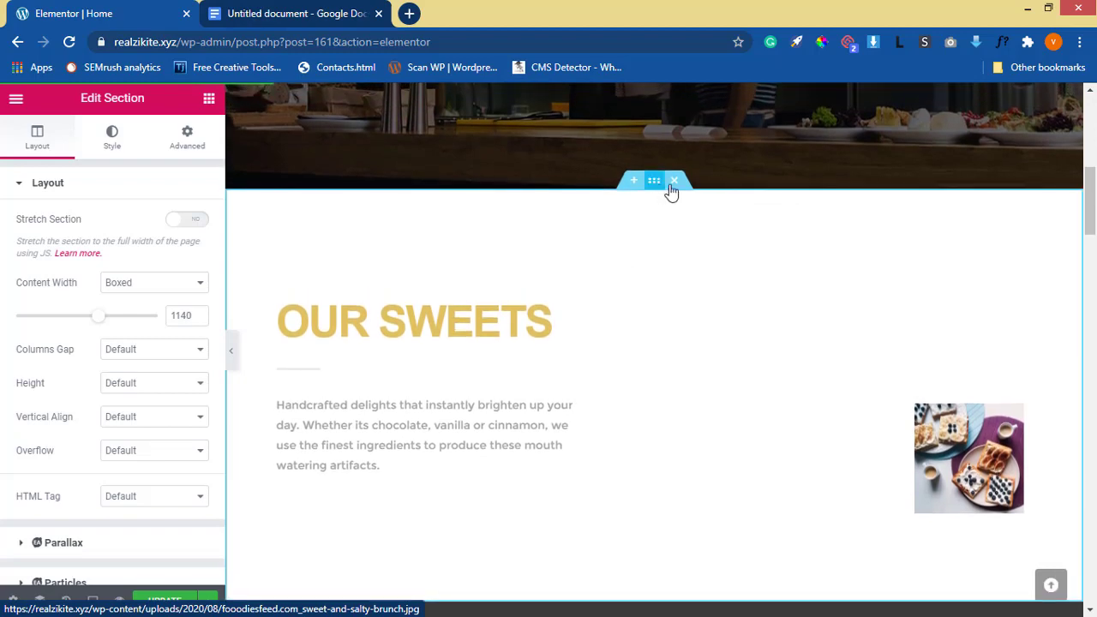
scroll(678, 269, down, 5)
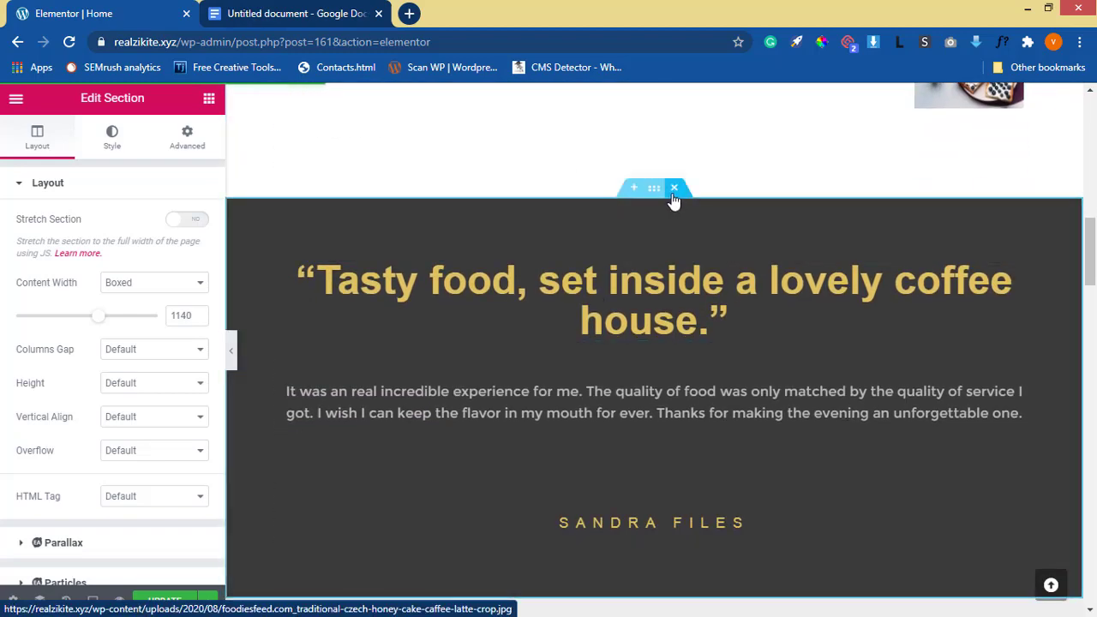
scroll(673, 197, down, 4)
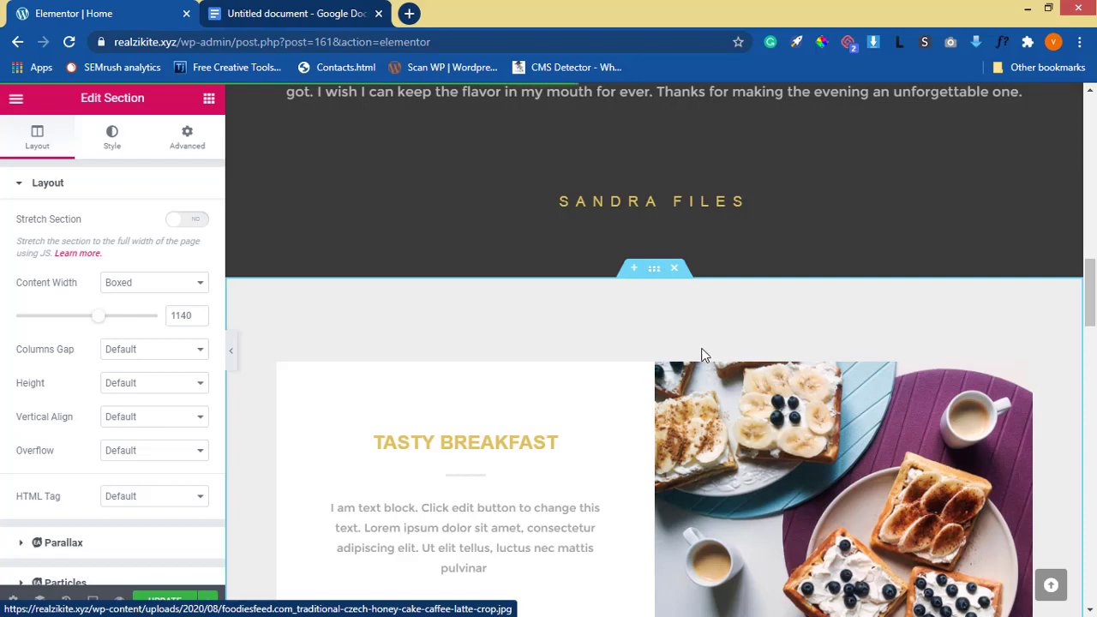
scroll(711, 355, down, 6)
scroll(720, 350, down, 10)
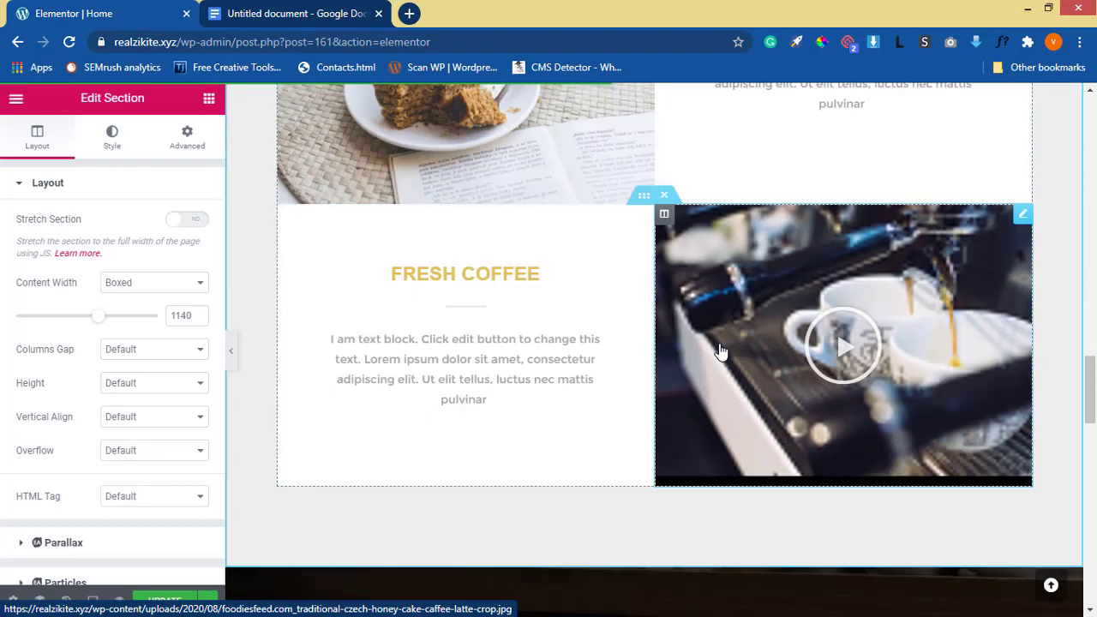
scroll(720, 350, down, 10)
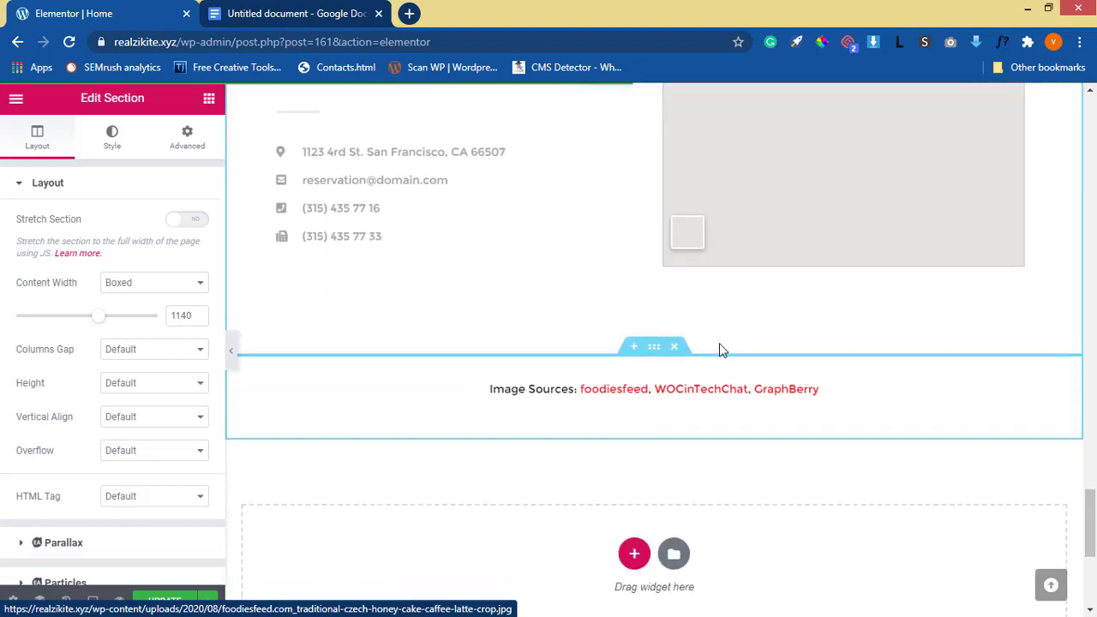
Inspect the More Sweets and Visit Us sections, and return to the hero banner
scroll(720, 343, up, 10)
scroll(722, 365, down, 6)
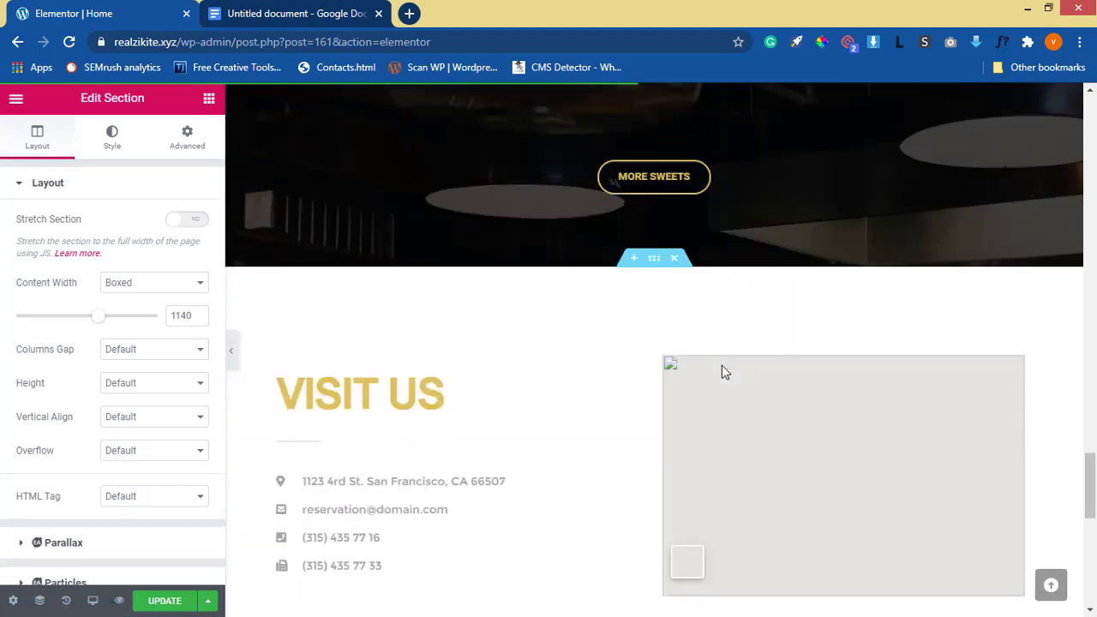
scroll(722, 366, up, 1)
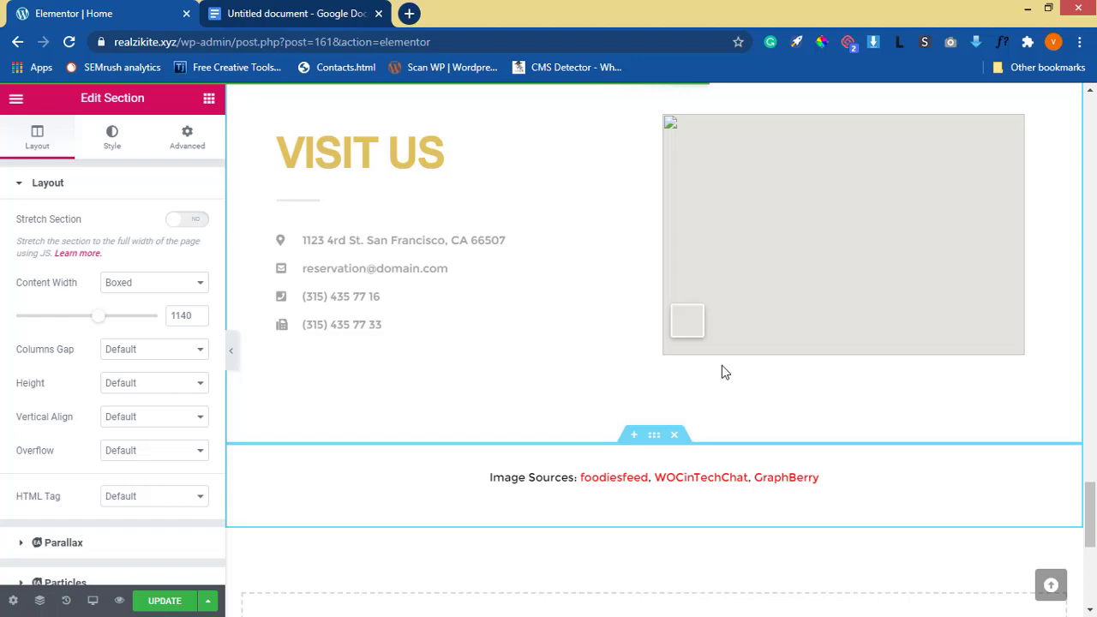
scroll(720, 363, up, 2)
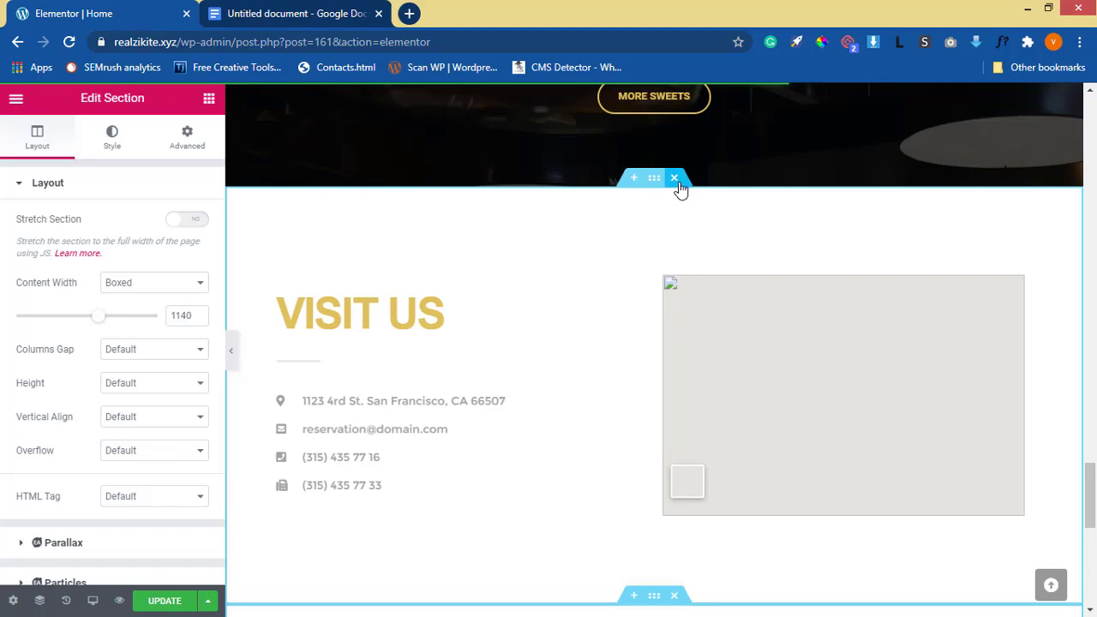
scroll(677, 193, up, 3)
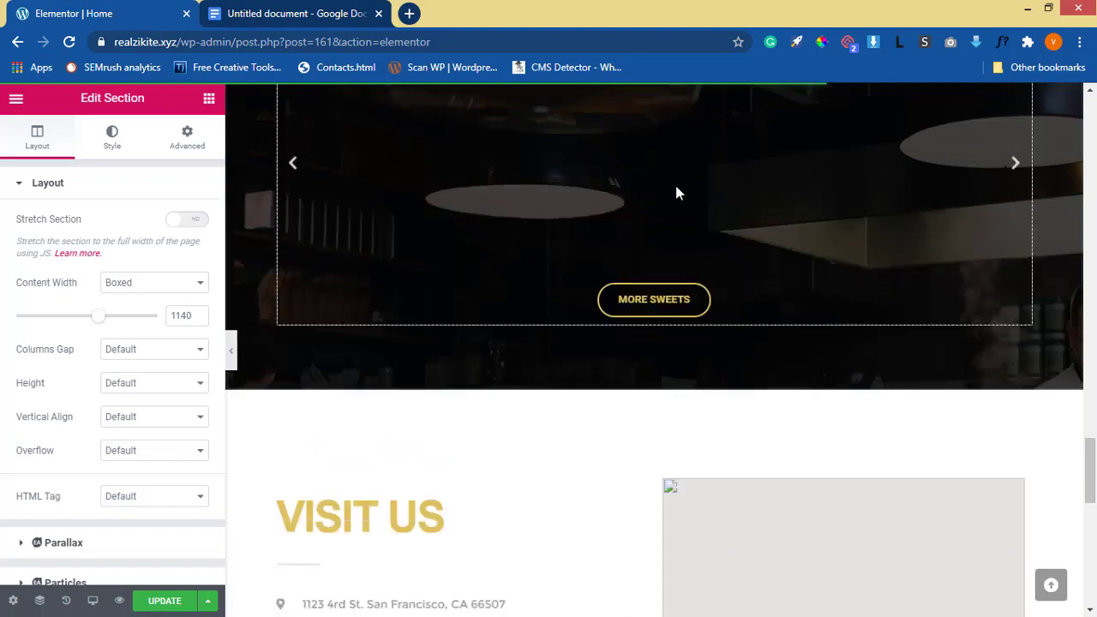
scroll(677, 193, up, 15)
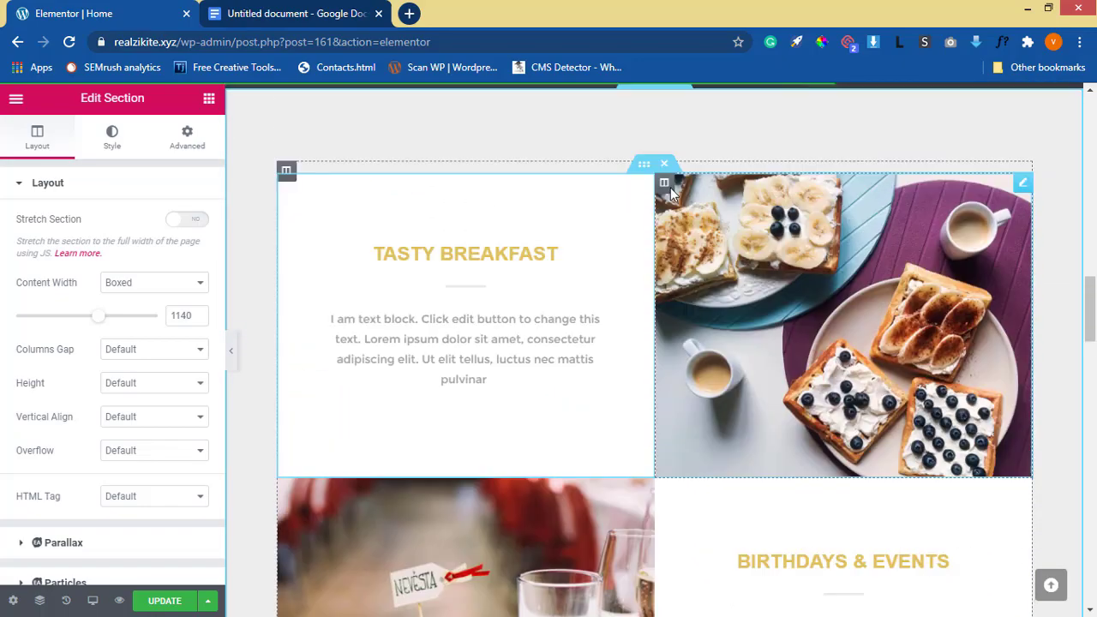
scroll(670, 188, up, 20)
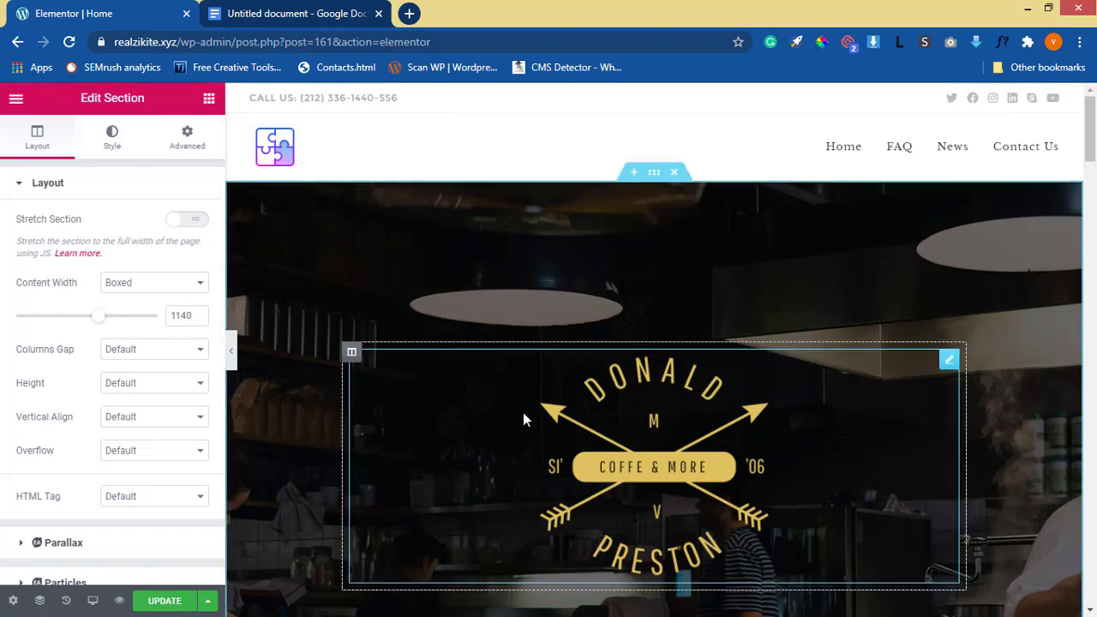
Check the save options and update the Home page with the restaurant layout
scroll(289, 475, down, 4)
scroll(289, 475, down, 1)
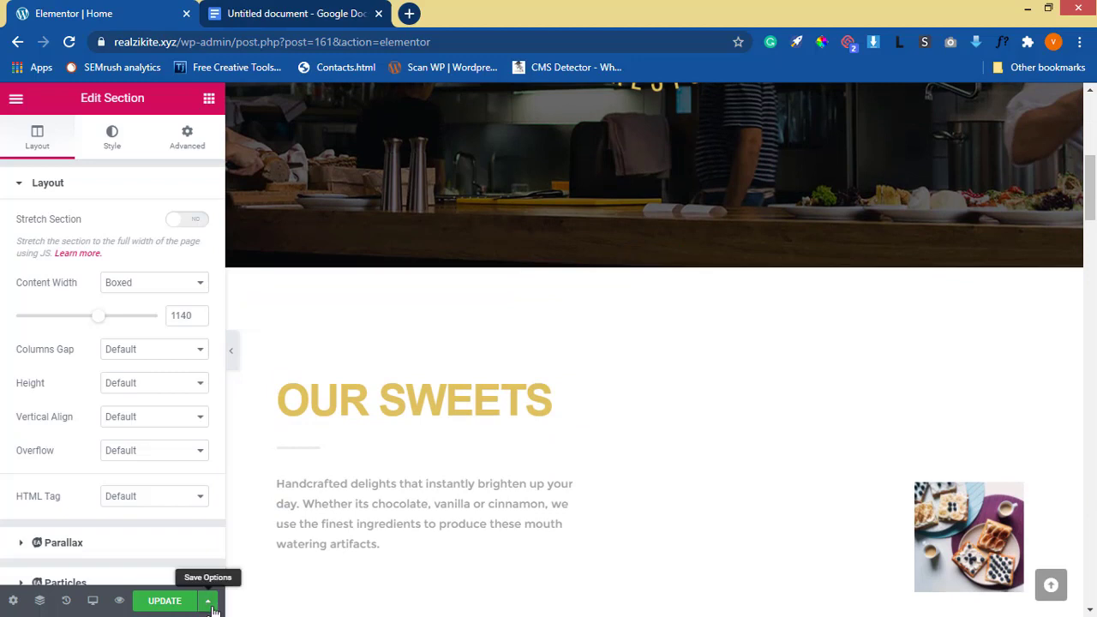
click(211, 601)
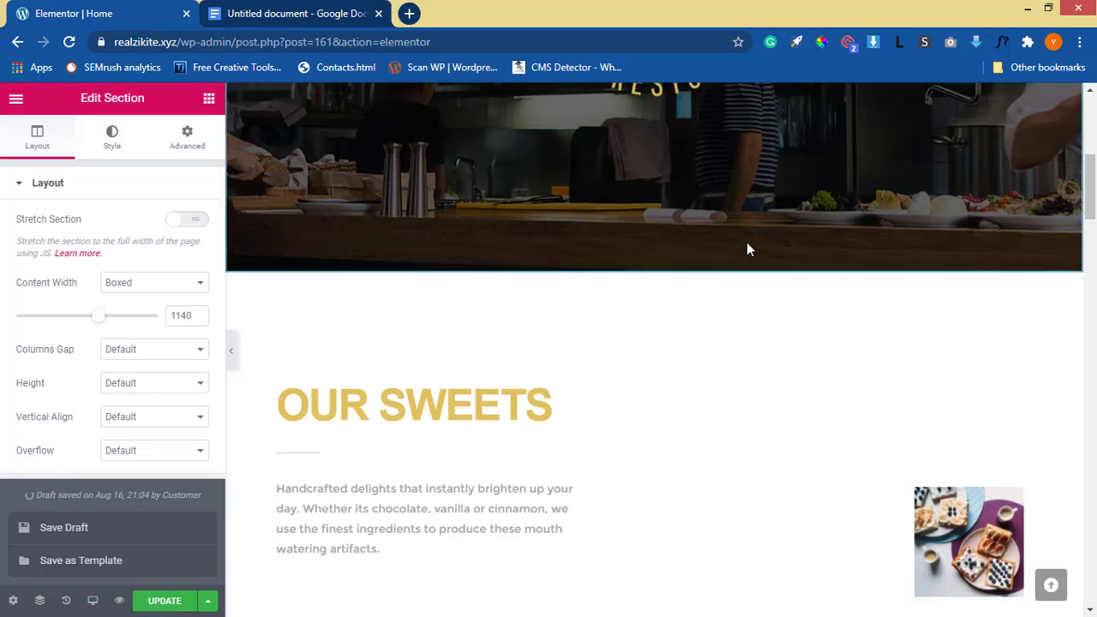
scroll(746, 244, up, 5)
scroll(675, 242, down, 10)
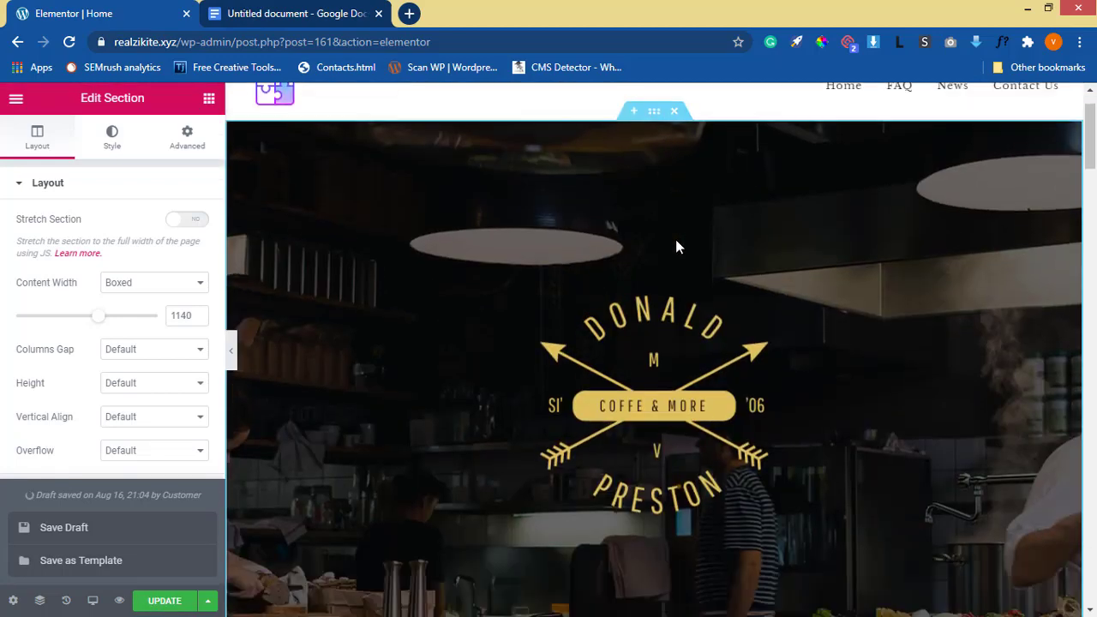
scroll(214, 438, down, 2)
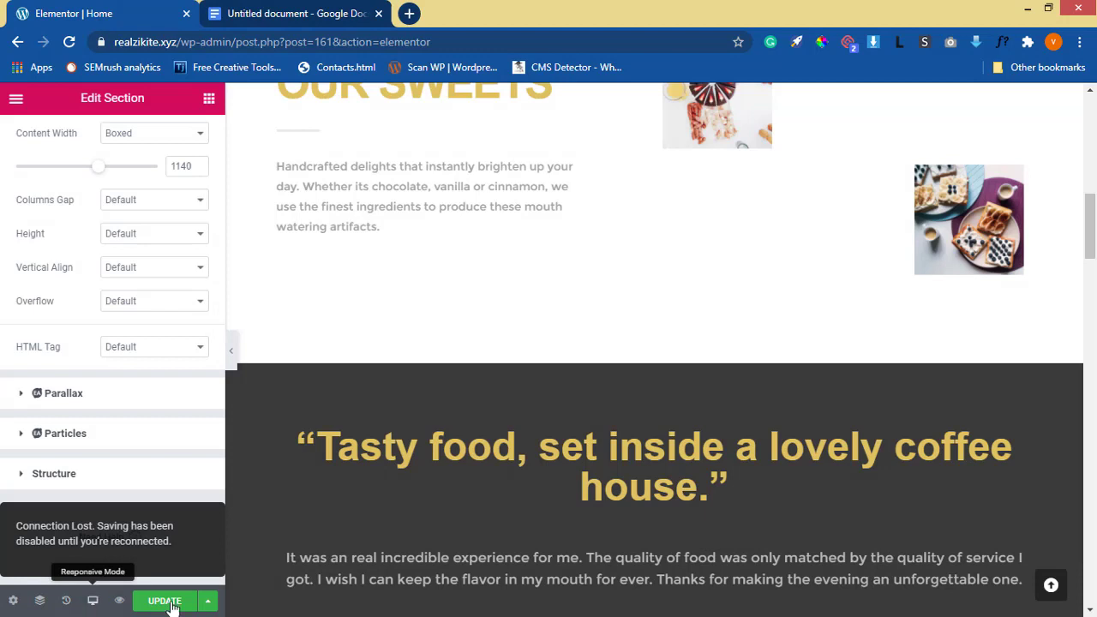
mouse_move(1094, 487)
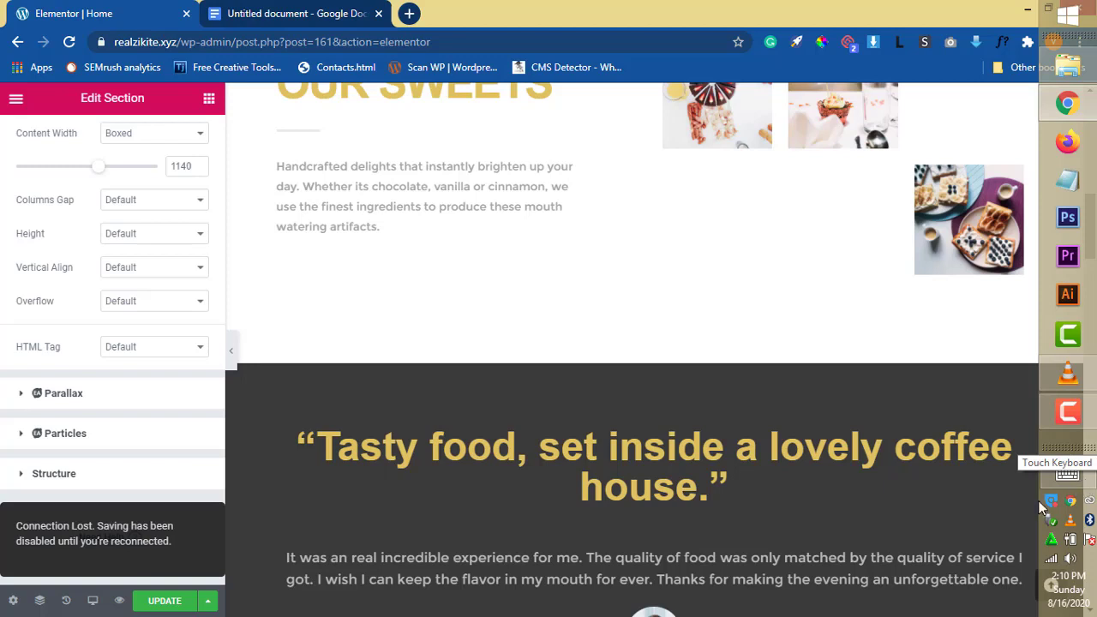
click(165, 603)
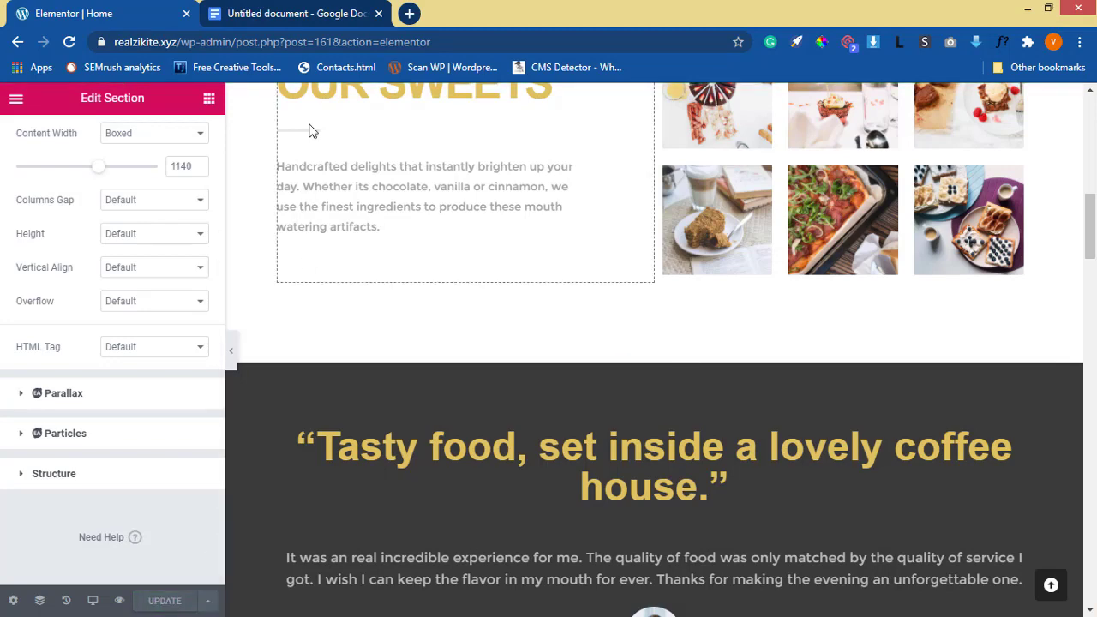
Open the live site realzikite.xyz in a new browser tab
click(409, 13)
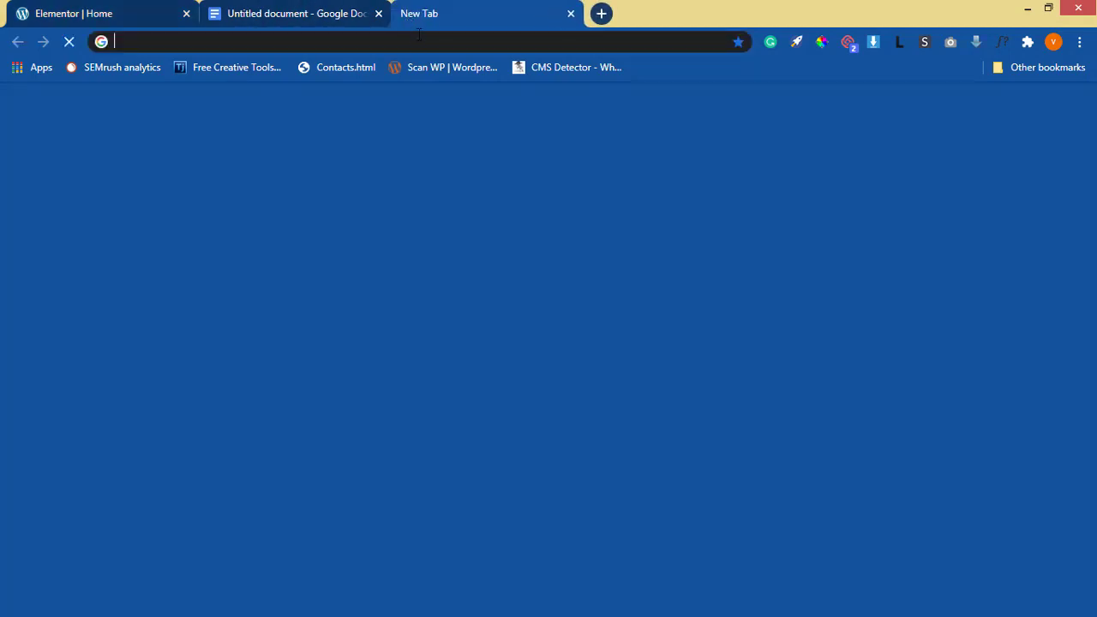
click(422, 41)
text(rea)
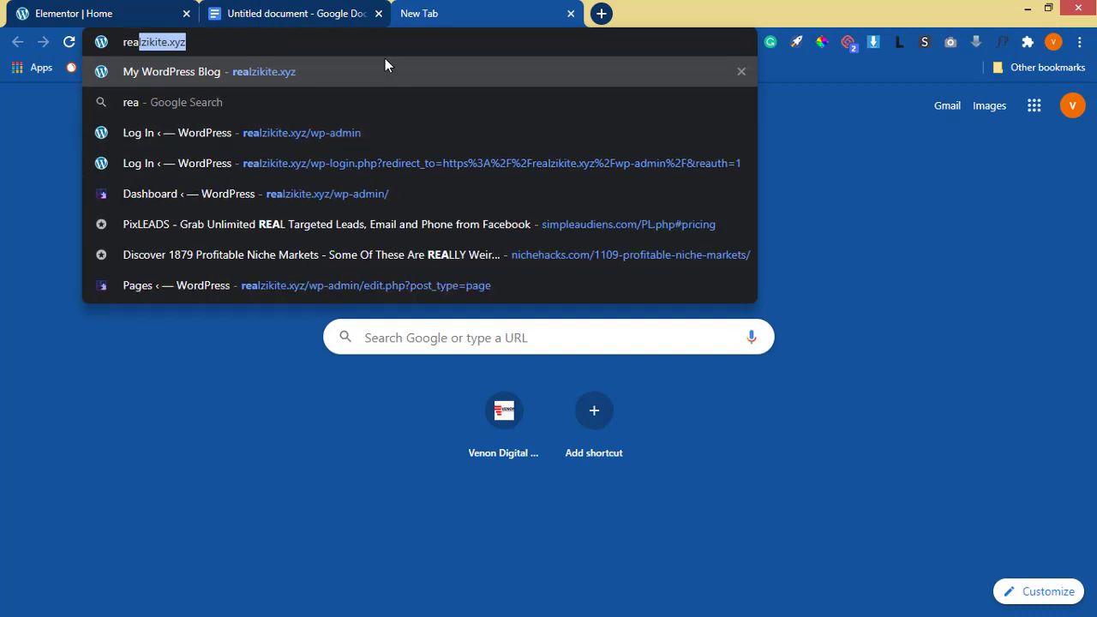
key(Return)
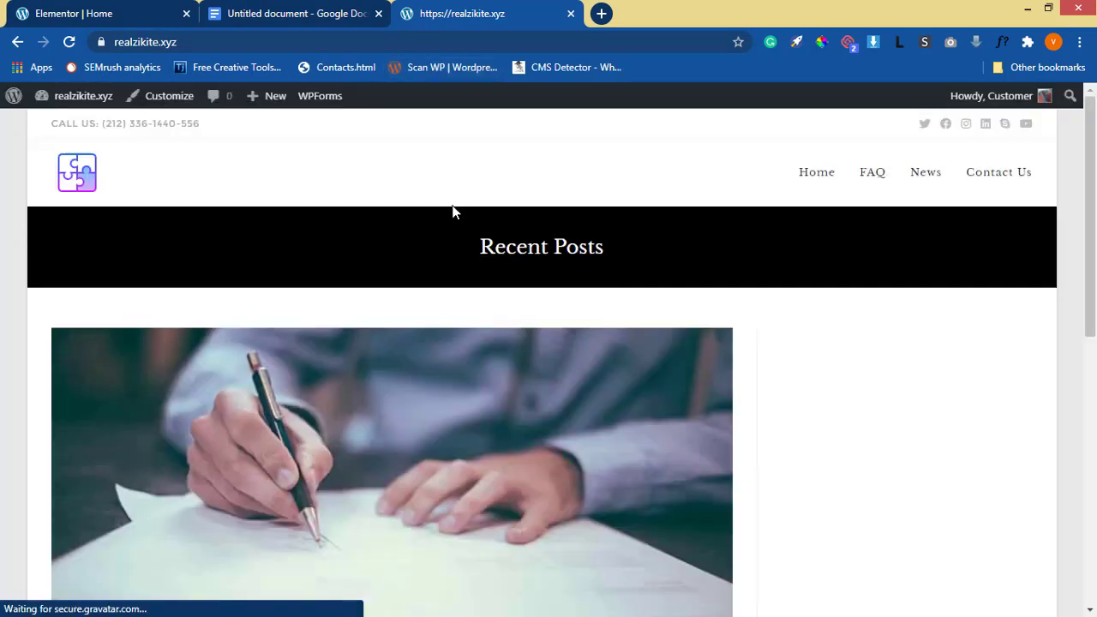
Open the live Home page and examine it from the hero banner down to the footer and back up
click(831, 174)
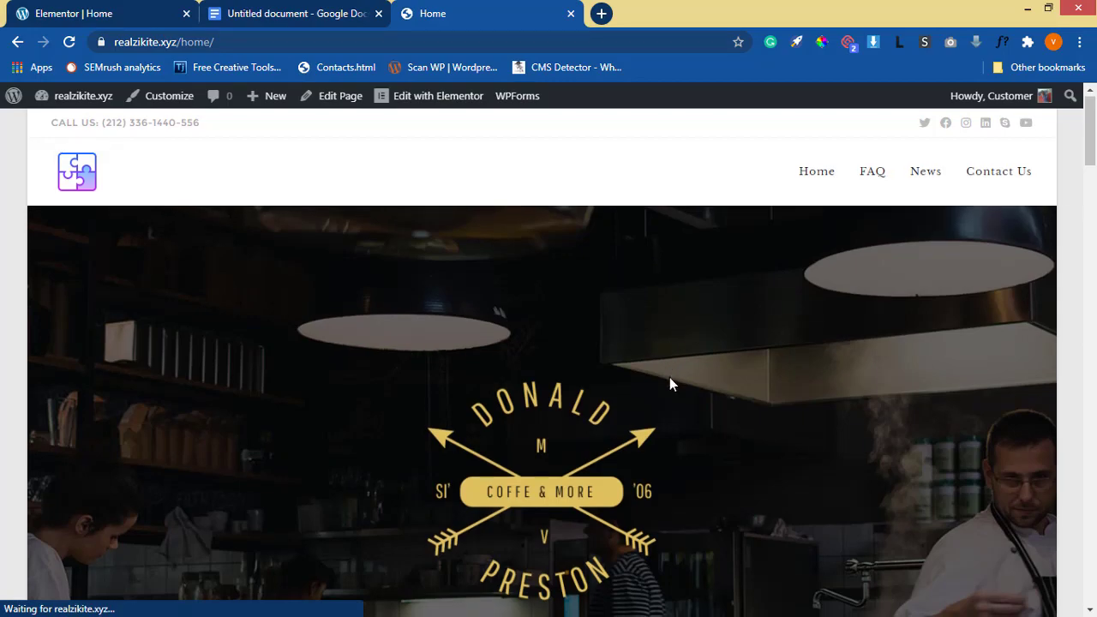
scroll(672, 384, down, 7)
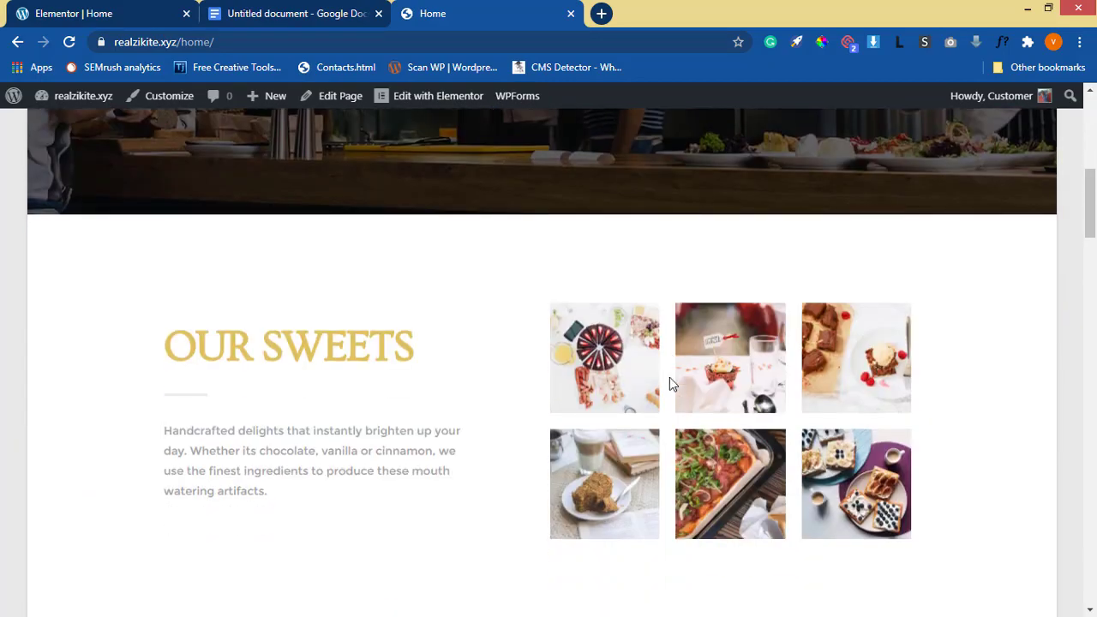
scroll(669, 377, up, 8)
scroll(673, 429, down, 2)
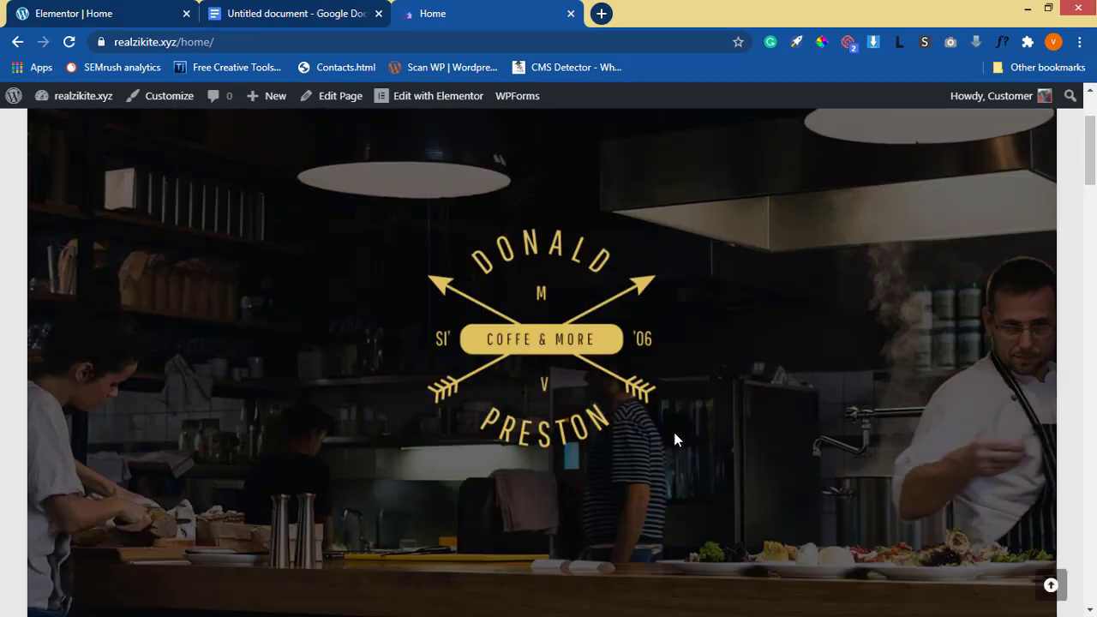
scroll(674, 439, down, 15)
scroll(675, 439, up, 4)
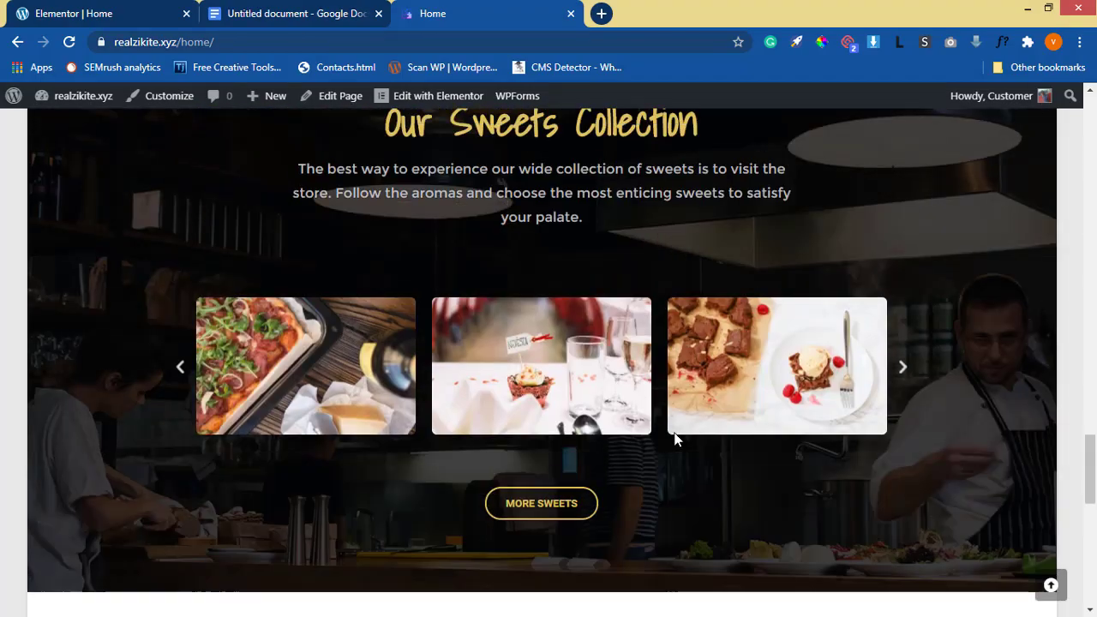
scroll(675, 439, down, 8)
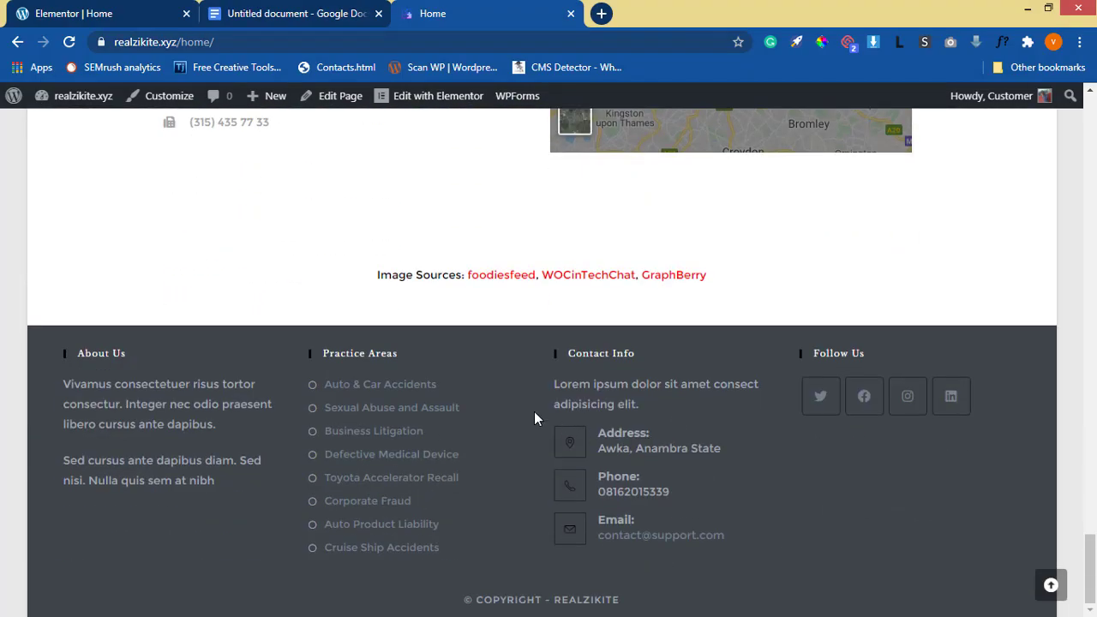
scroll(437, 378, up, 10)
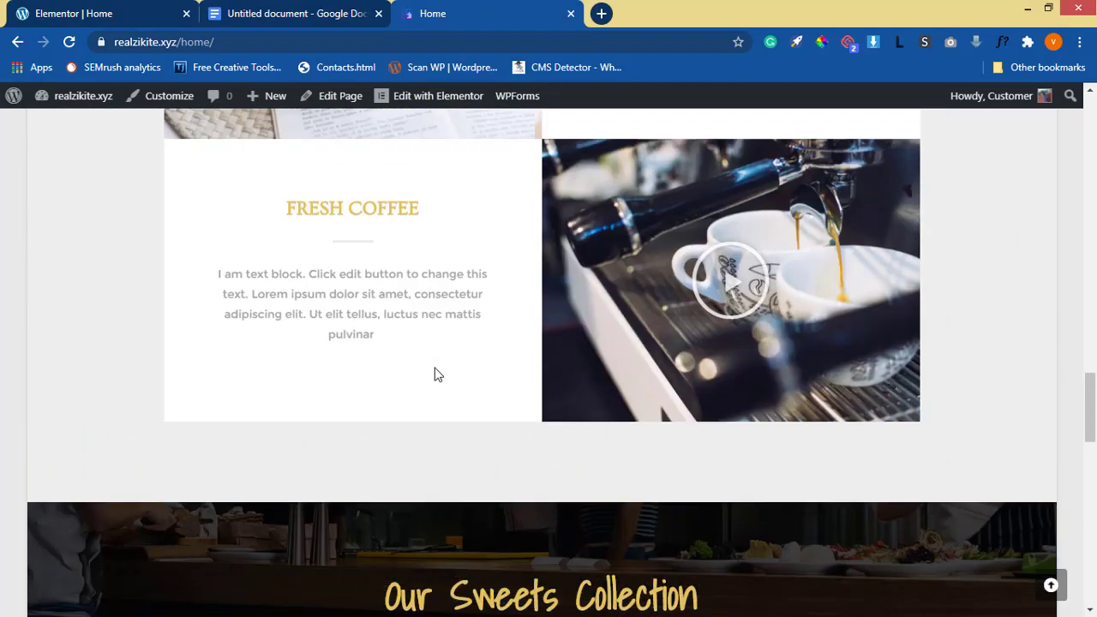
scroll(434, 374, up, 6)
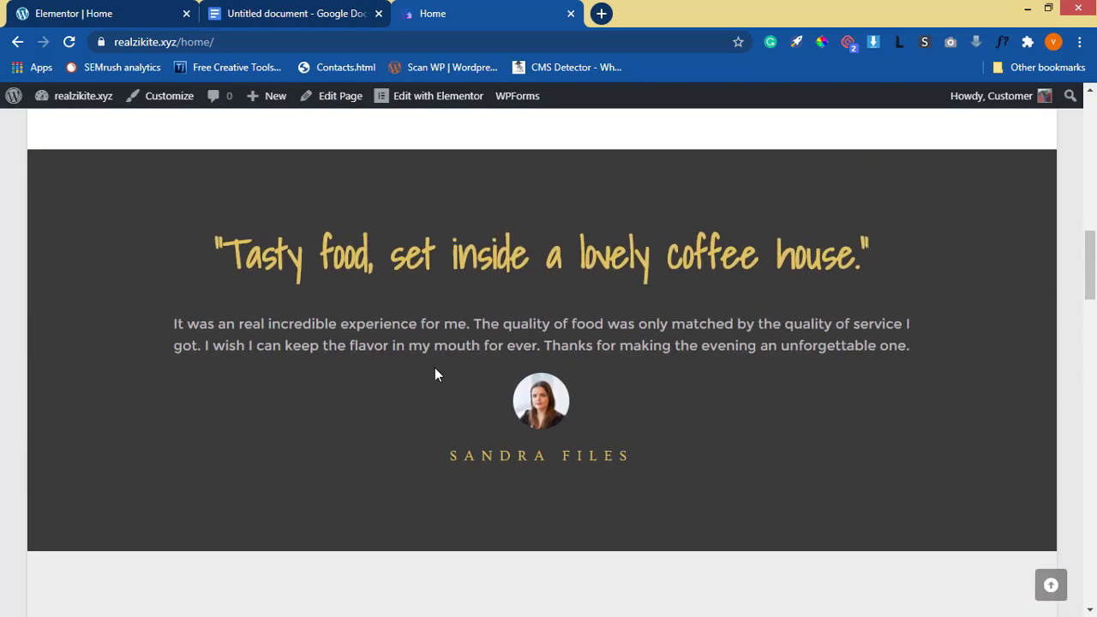
scroll(437, 366, up, 6)
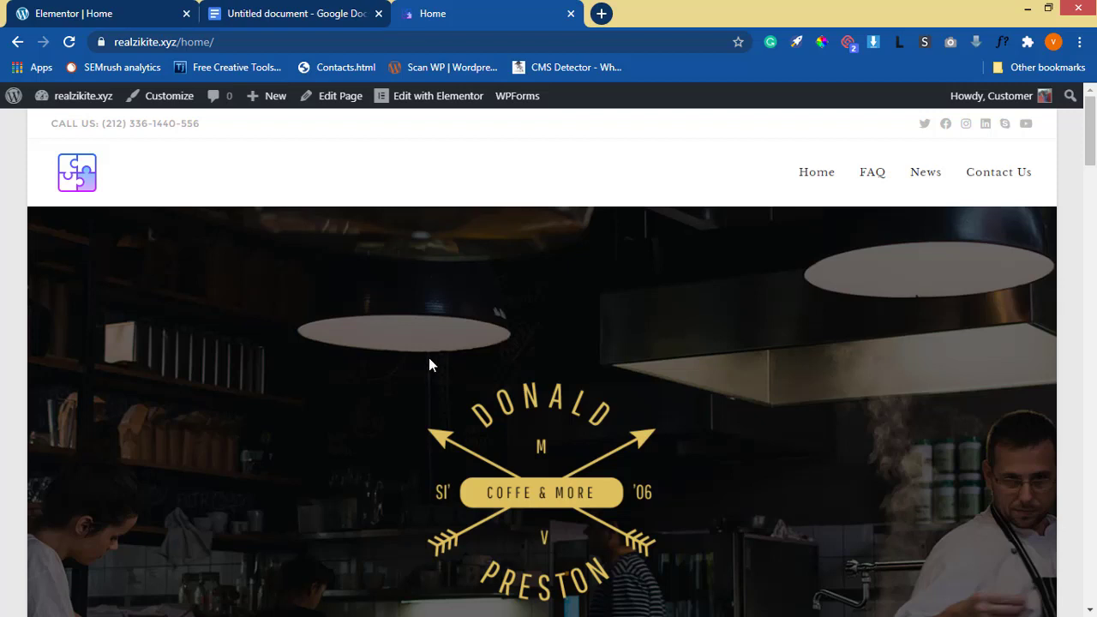
Review the live Home page again, from the Tasty Breakfast block to the map, image sources and footer
scroll(428, 357, down, 15)
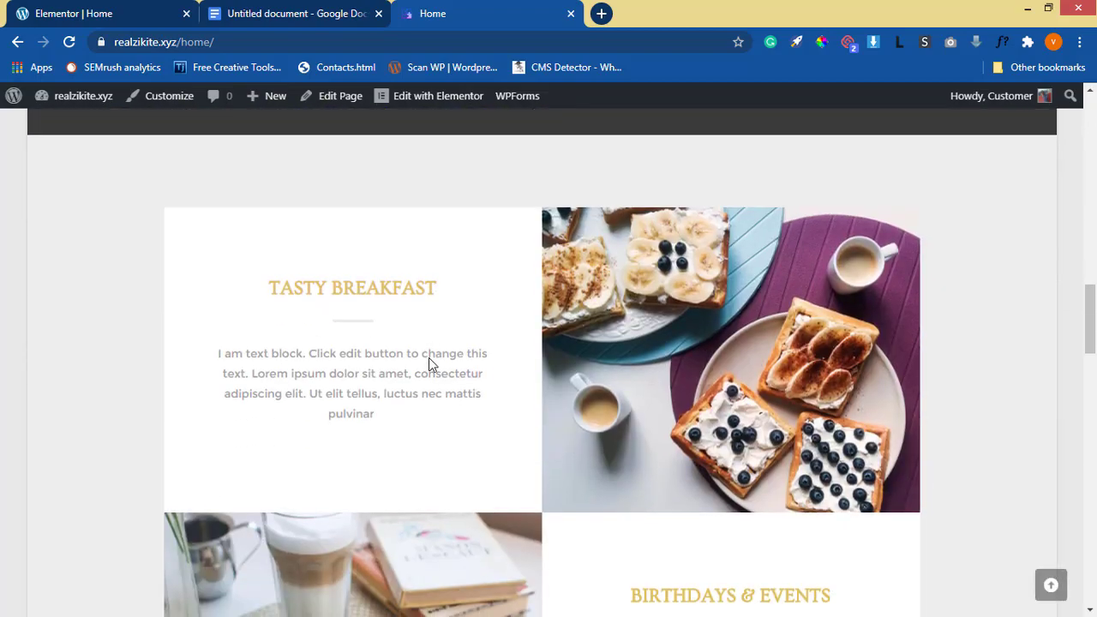
scroll(784, 142, up, 15)
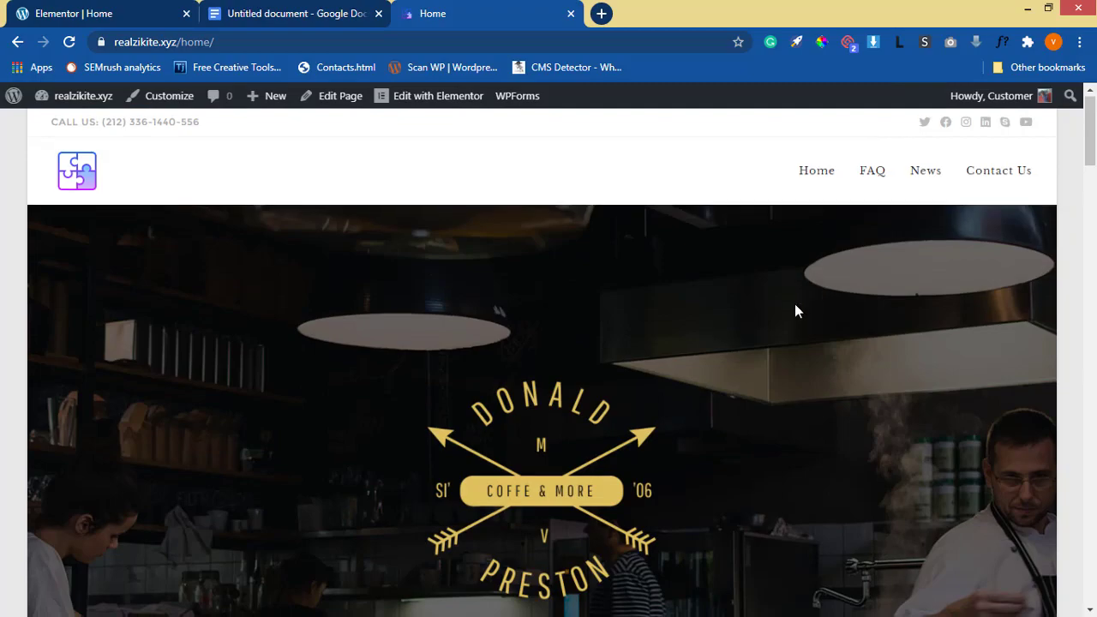
scroll(789, 317, down, 7)
scroll(501, 302, up, 6)
scroll(500, 304, down, 15)
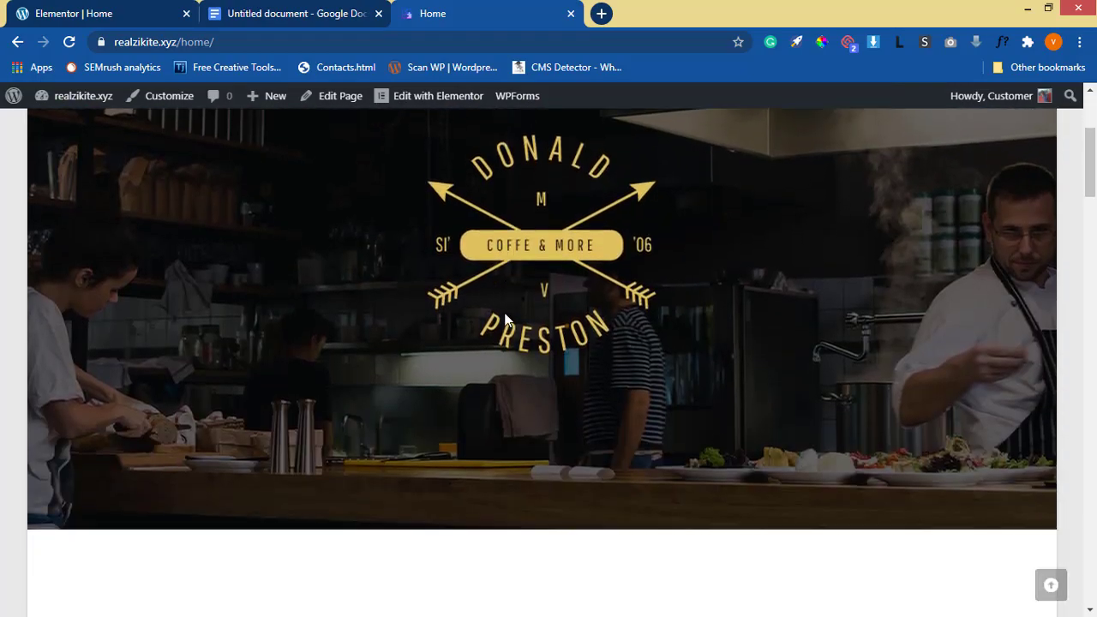
scroll(489, 311, down, 10)
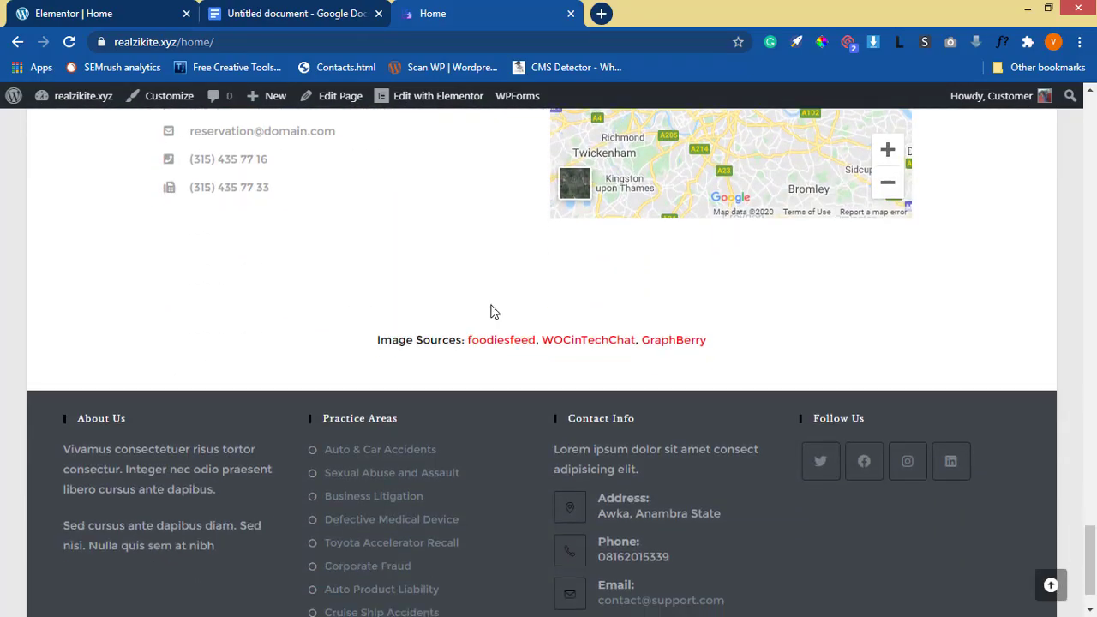
scroll(457, 289, up, 15)
scroll(371, 403, up, 10)
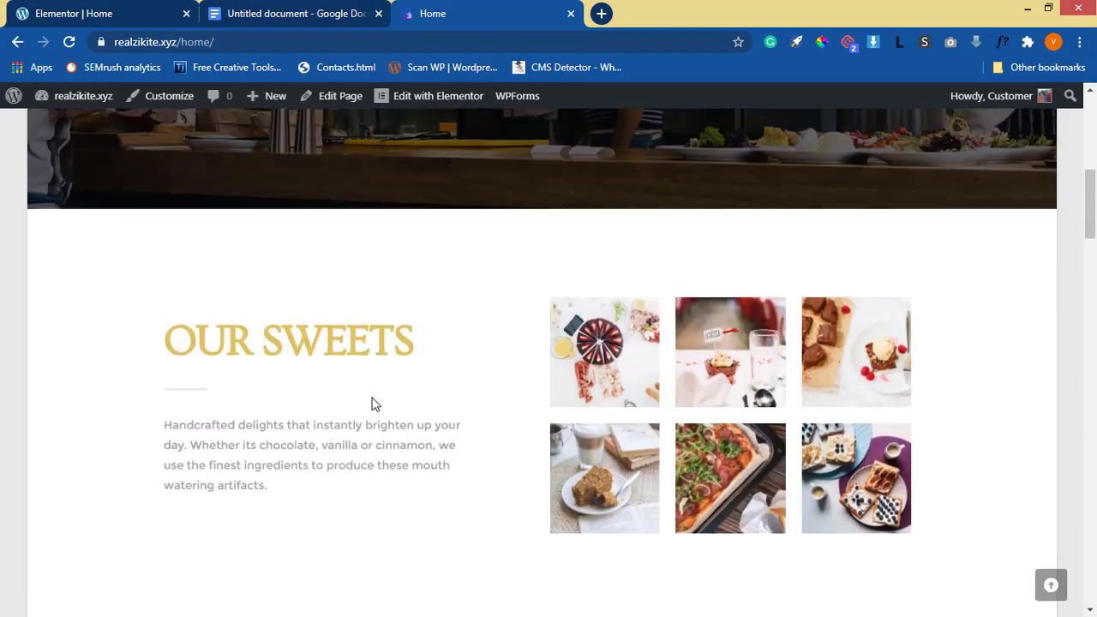
List the Home page's images with the image downloader extension and look through them
click(875, 43)
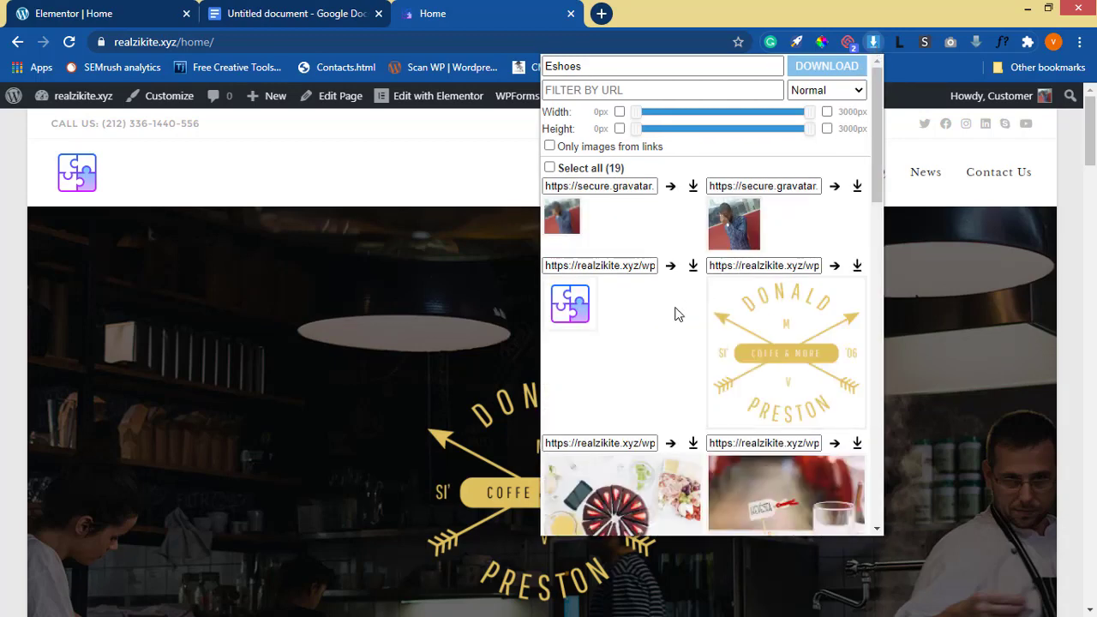
scroll(735, 306, down, 10)
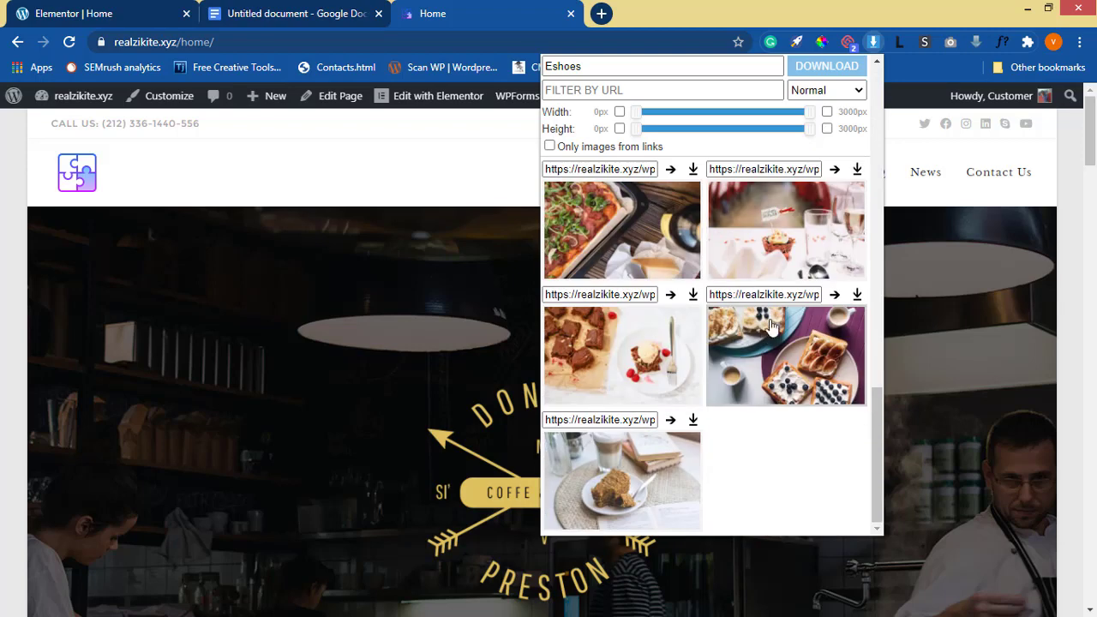
Try Donalds as the download subfolder name and restore Eshoes
click(620, 69)
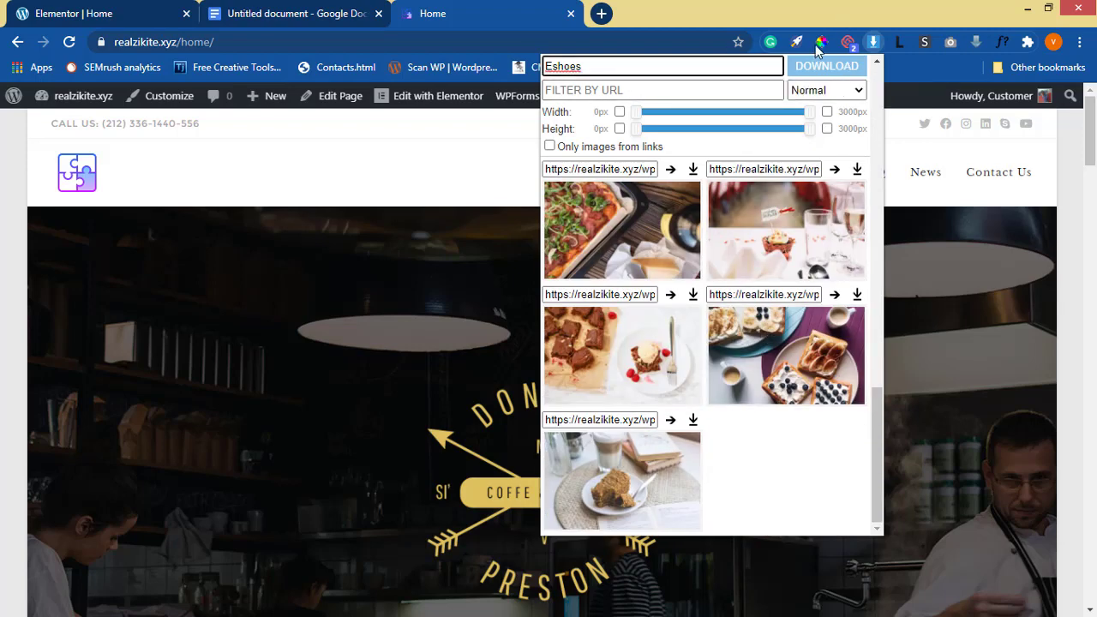
key(BackSpace)
key(BackSpace)
key(BackSpace)
key(BackSpace)
key(BackSpace)
key(BackSpace)
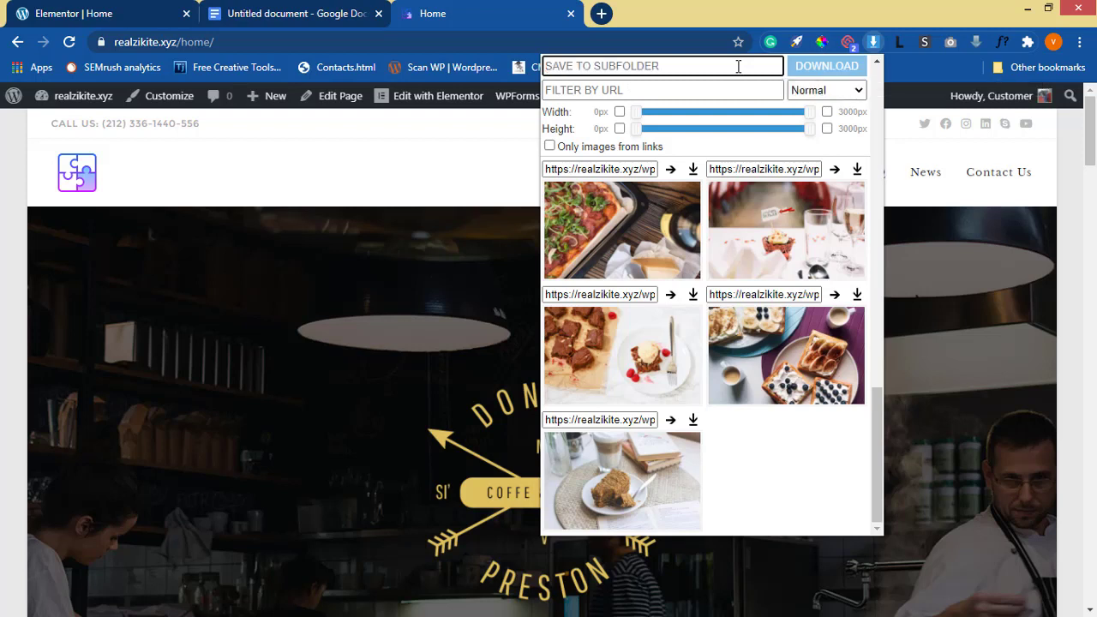
text(Donalds)
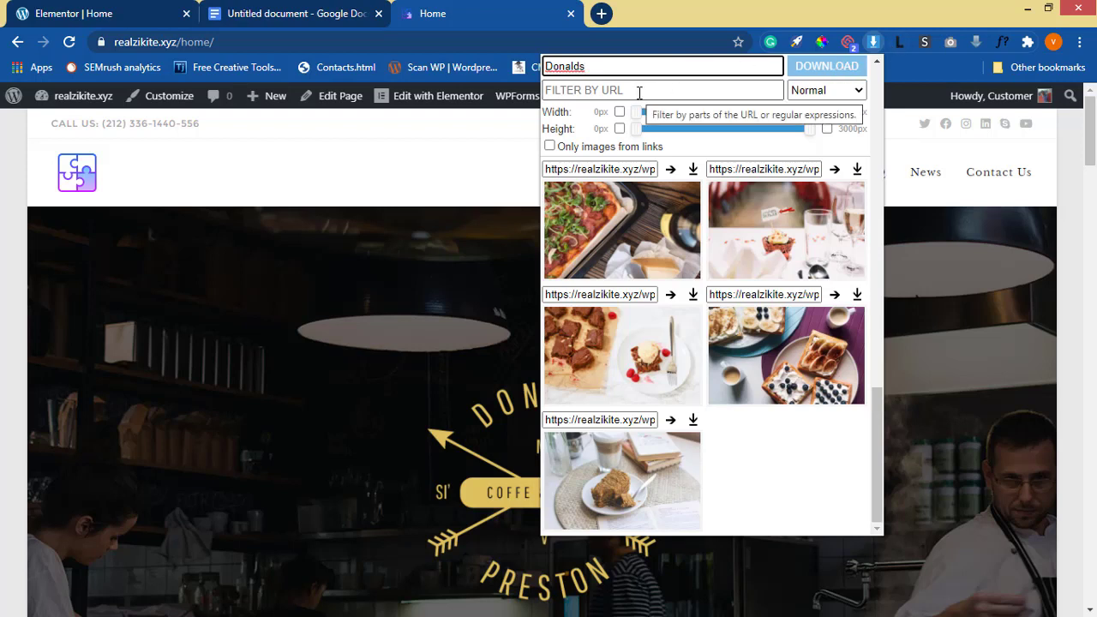
key(BackSpace)
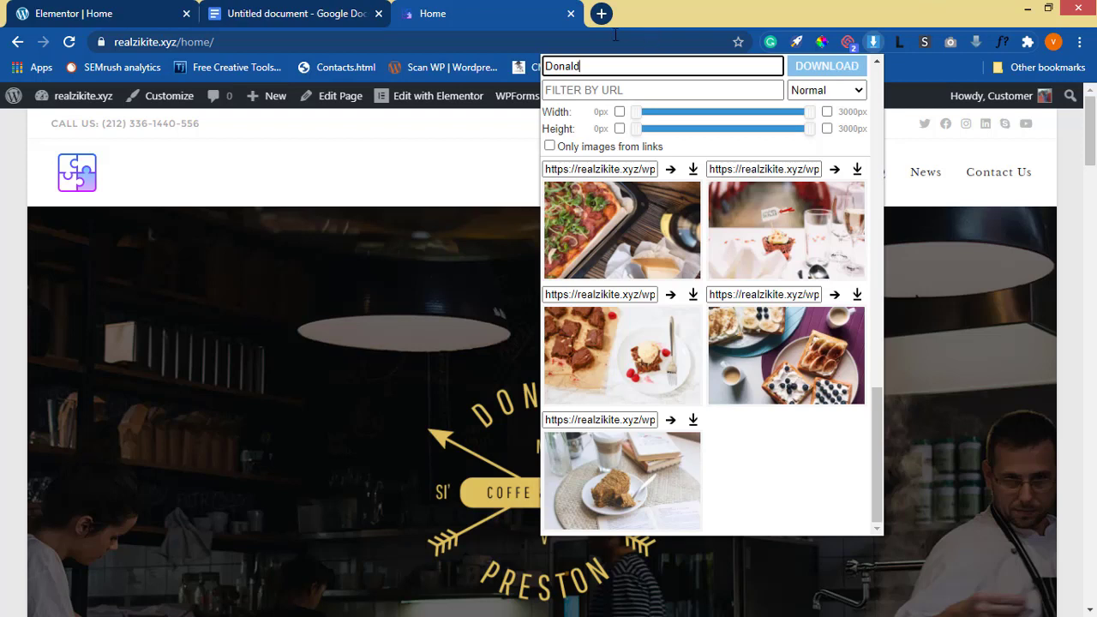
double_click(612, 68)
key(BackSpace)
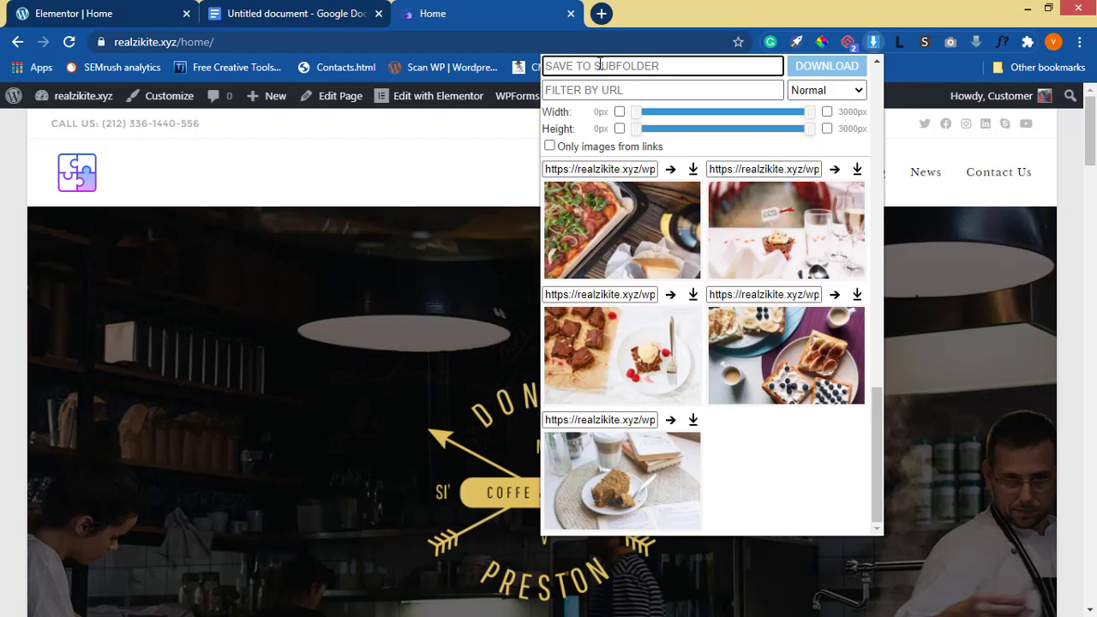
text(Eshoes)
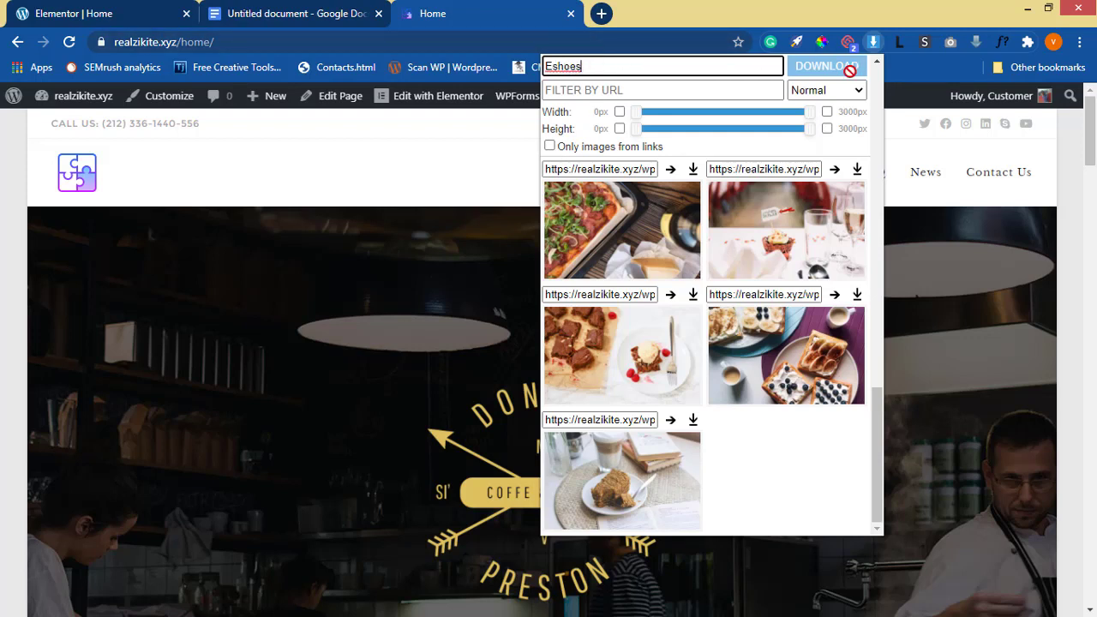
Try limiting the image list to images from links and remove that filter
click(550, 147)
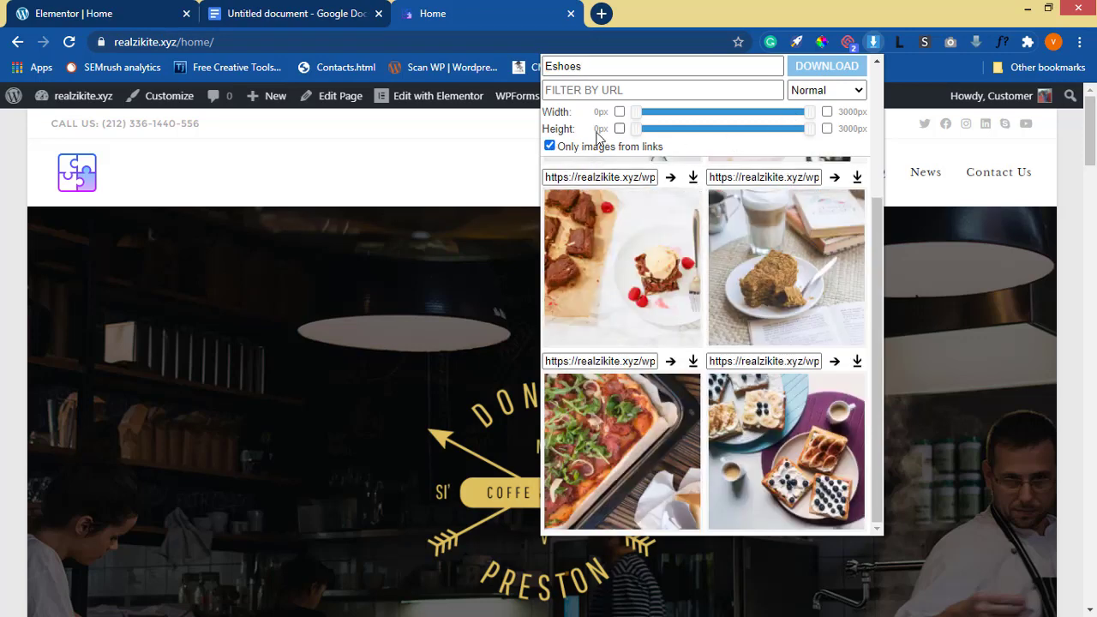
scroll(728, 267, up, 3)
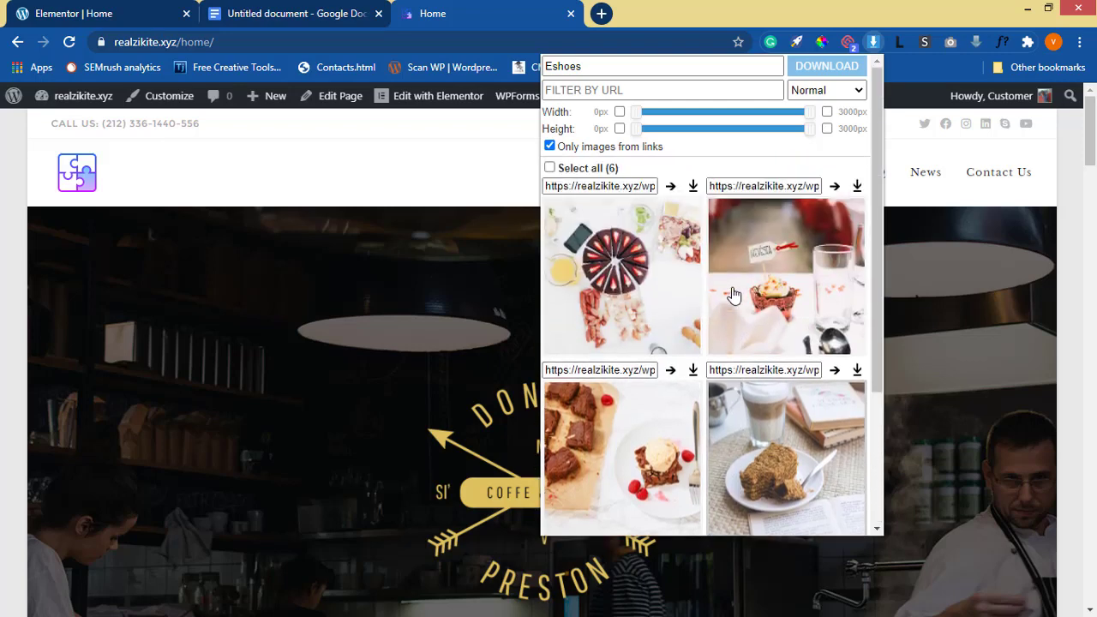
scroll(735, 294, down, 3)
scroll(734, 294, up, 3)
click(549, 147)
Select all the page's images, set the save subfolder to Donalds, download them and close the image downloader
click(549, 168)
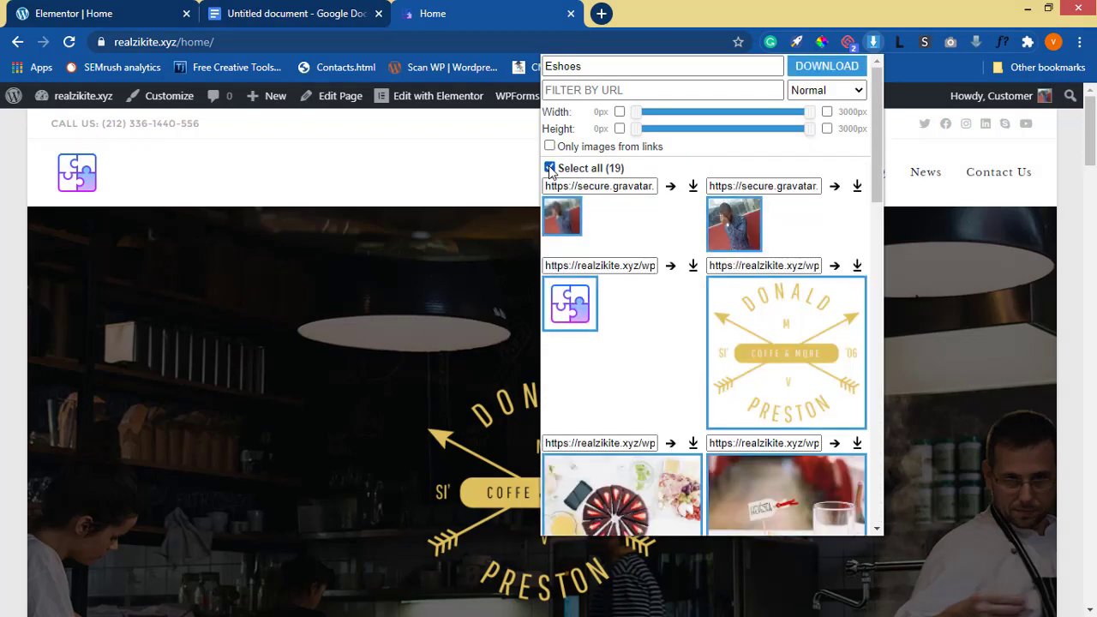
click(675, 67)
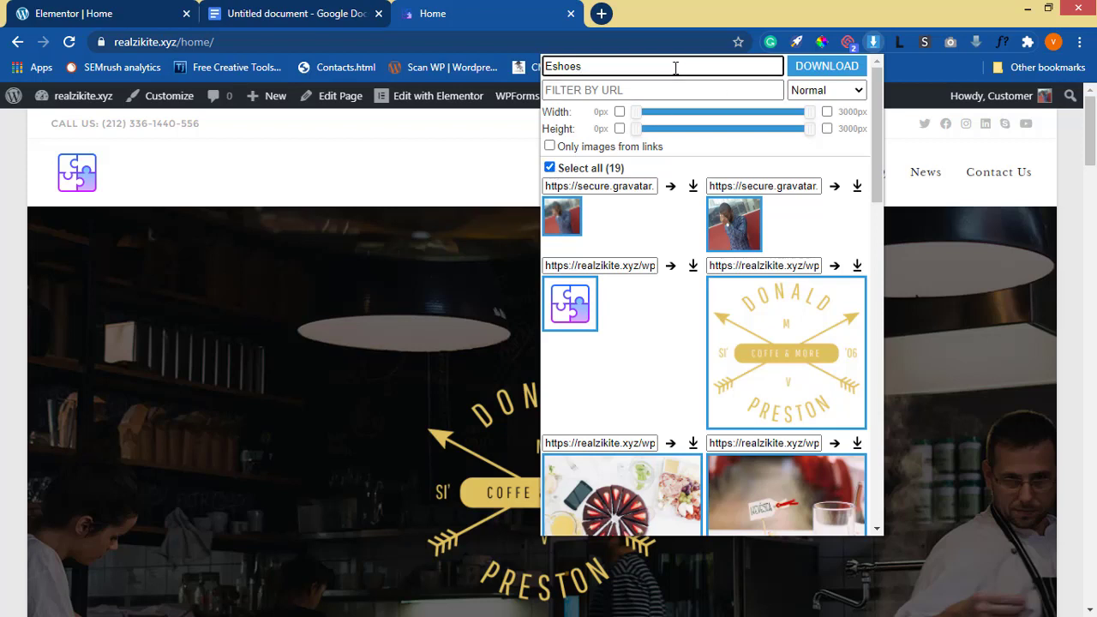
key(ctrl+a)
key(BackSpace)
text(D)
click(818, 72)
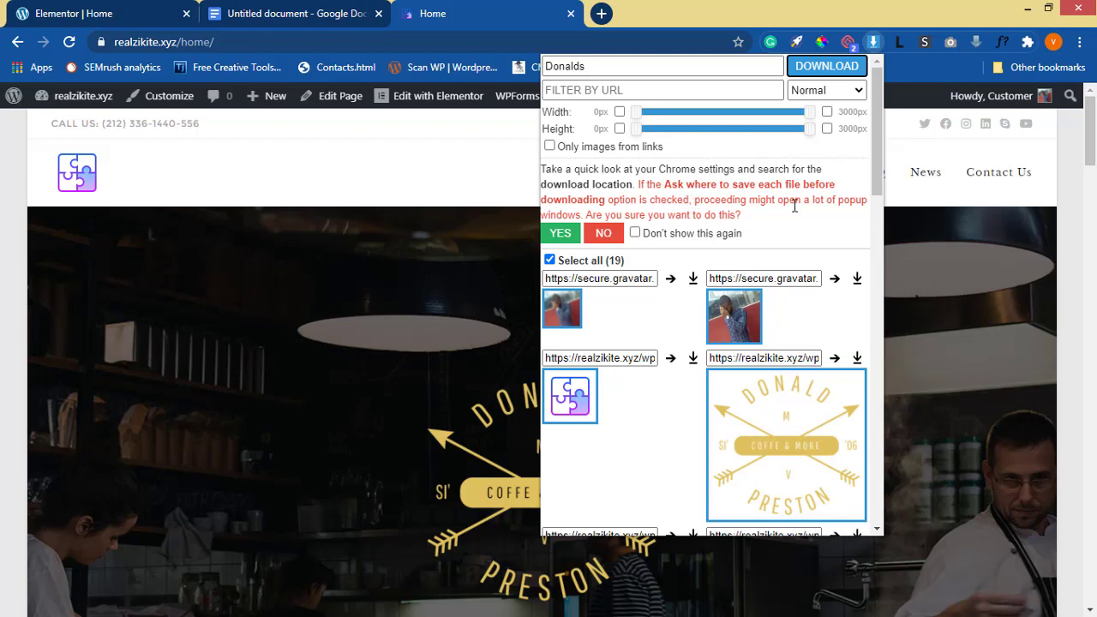
click(562, 234)
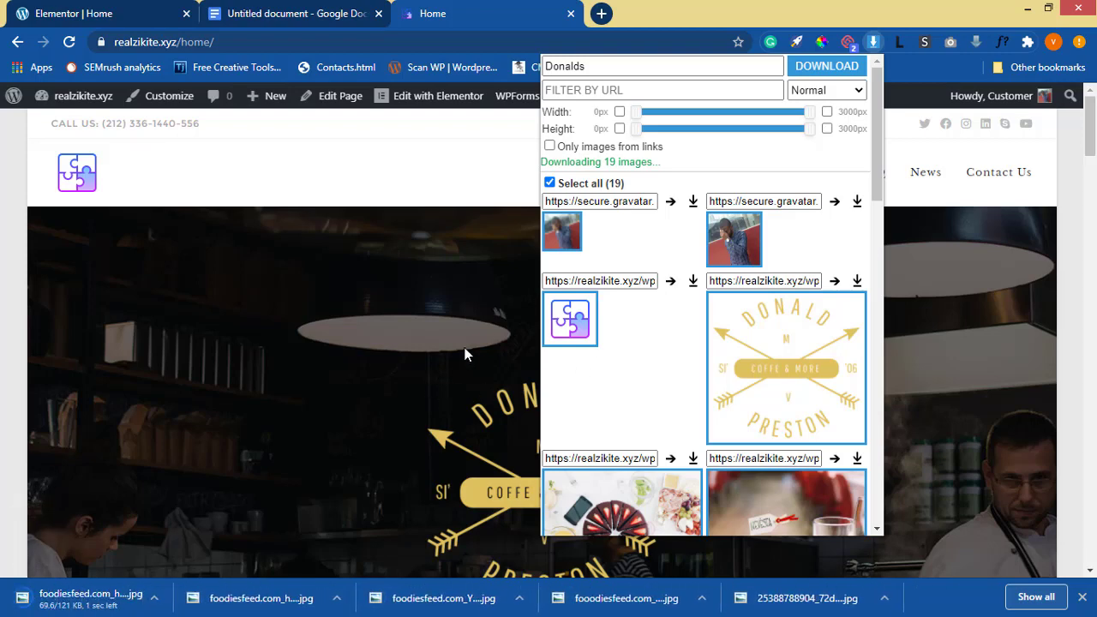
scroll(765, 324, down, 5)
scroll(766, 324, down, 8)
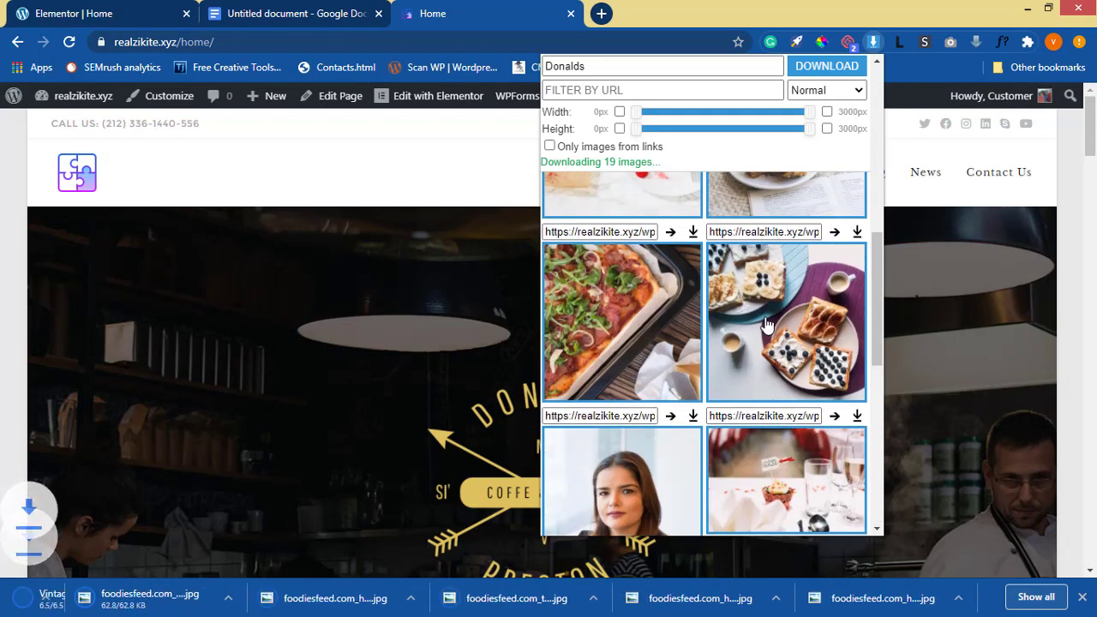
scroll(767, 324, up, 10)
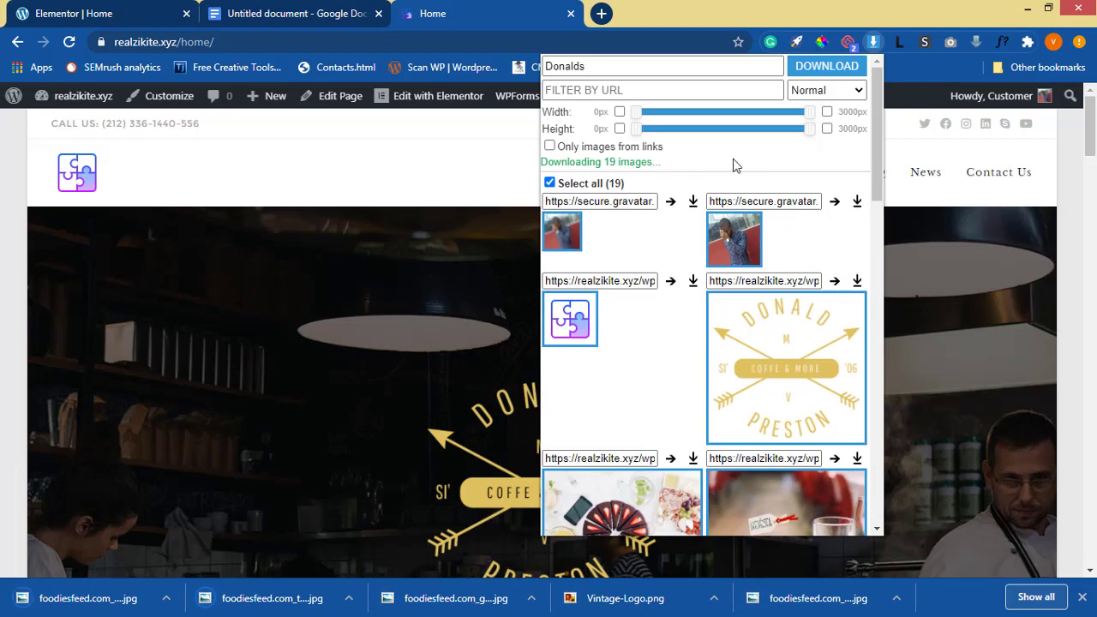
click(416, 153)
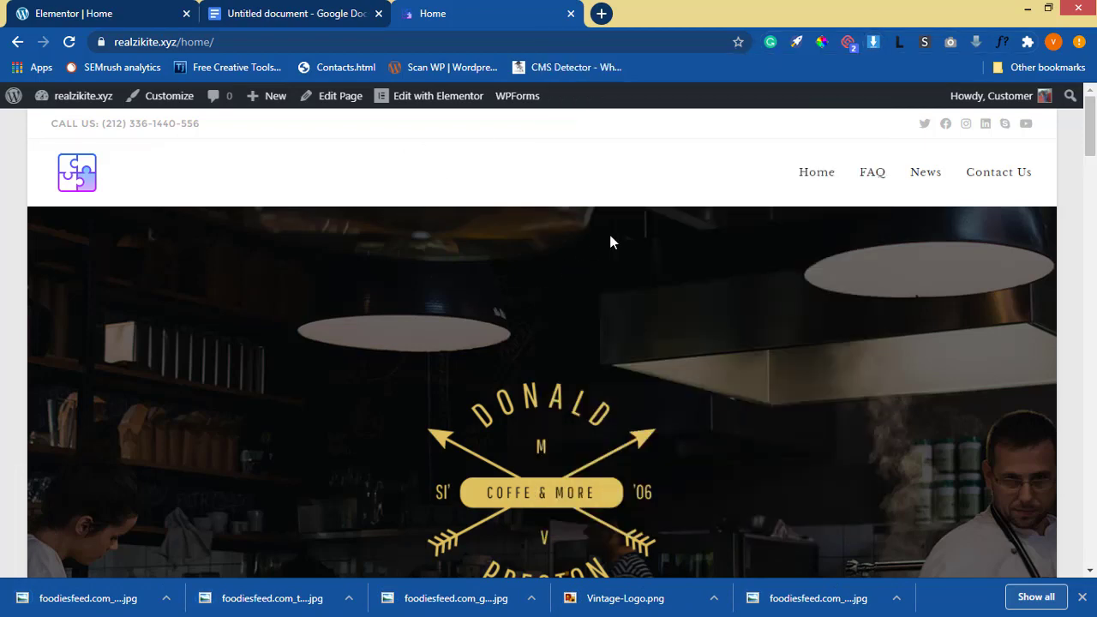
Delete all the template sections from the Home page in the Elementor editor, from the Donald Preston hero through the image sources section
click(115, 17)
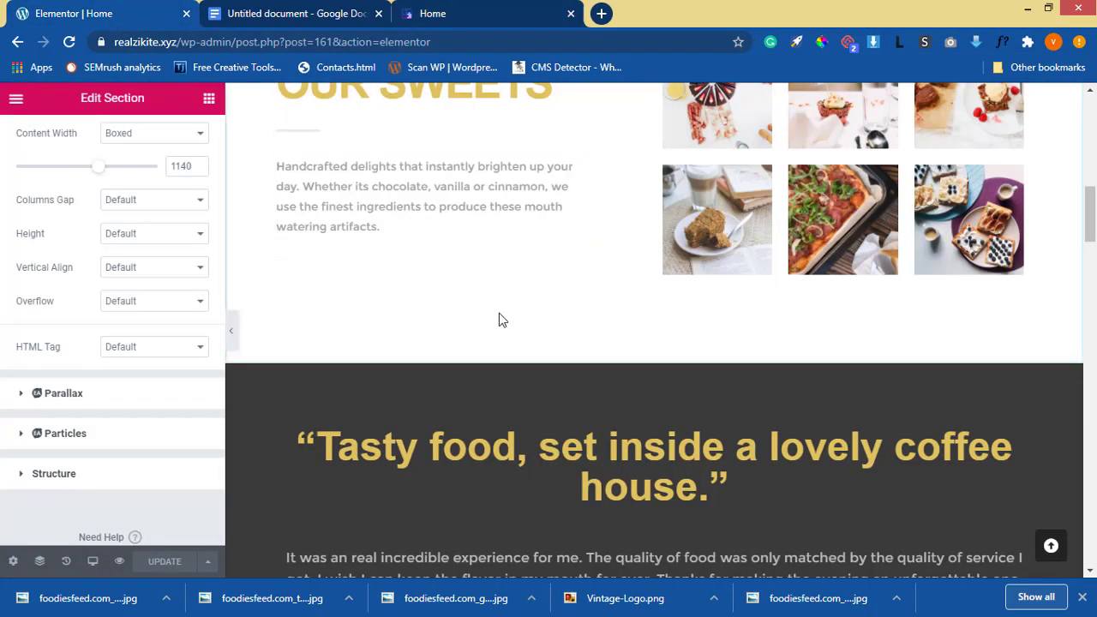
scroll(599, 306, up, 10)
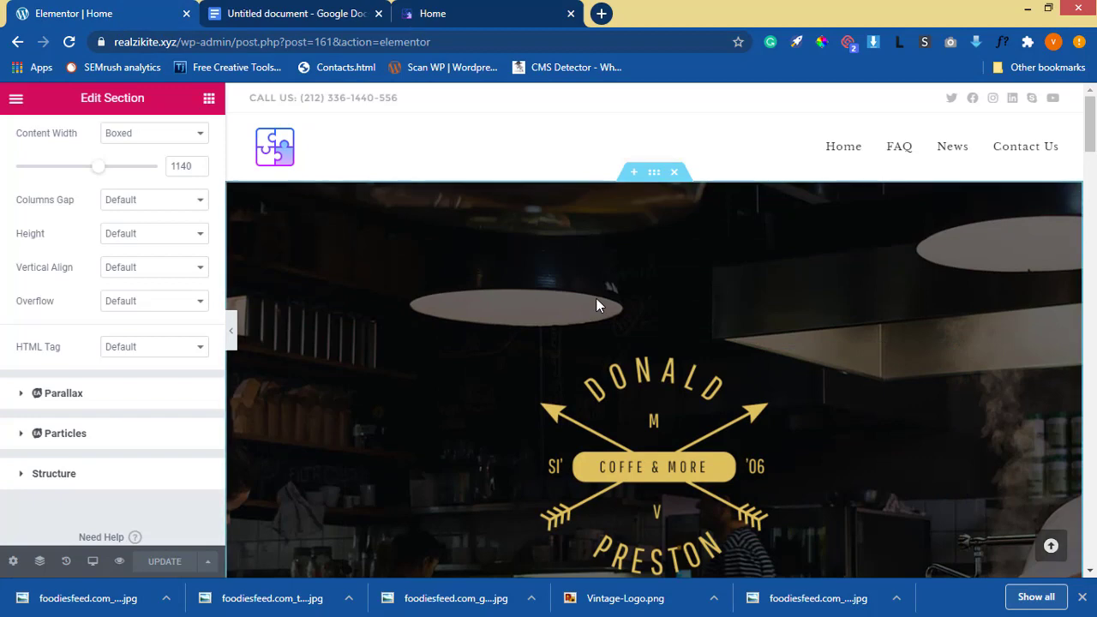
click(684, 178)
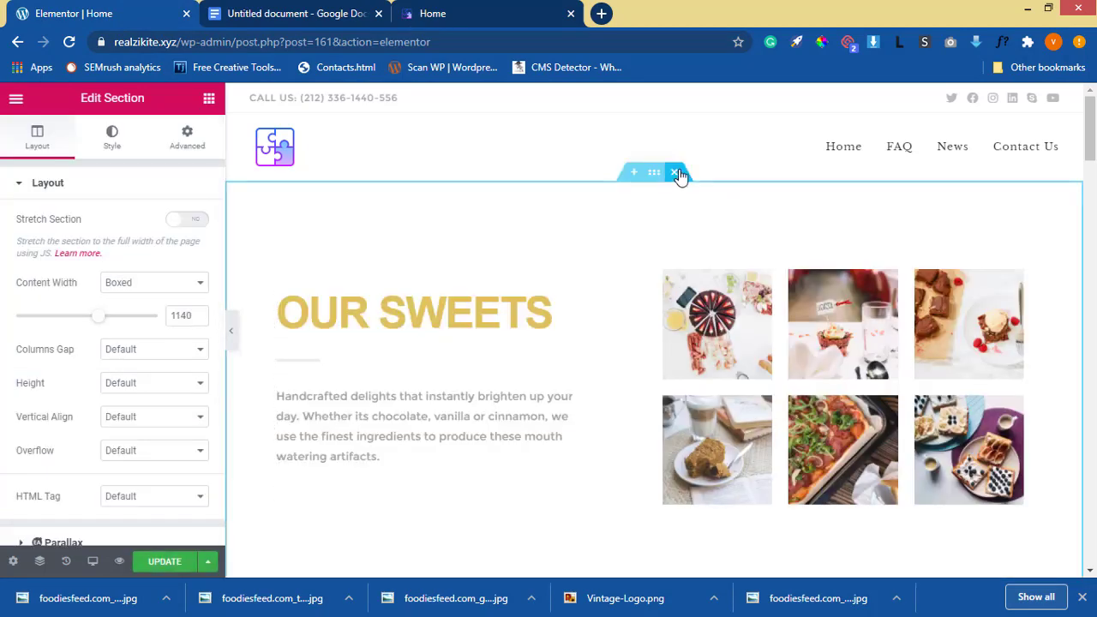
click(677, 174)
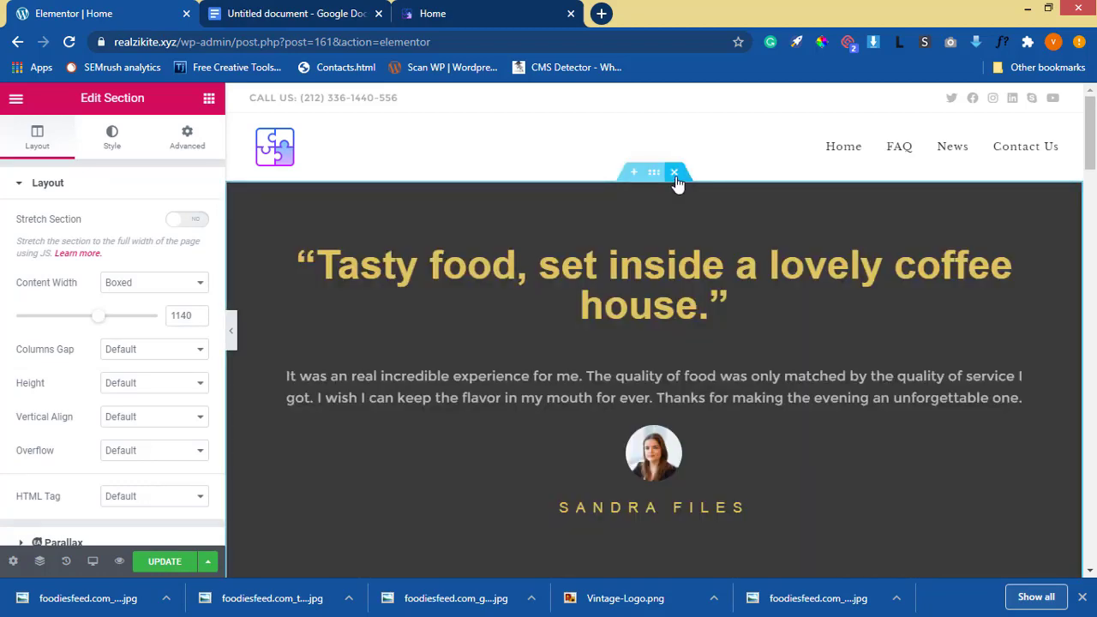
click(675, 174)
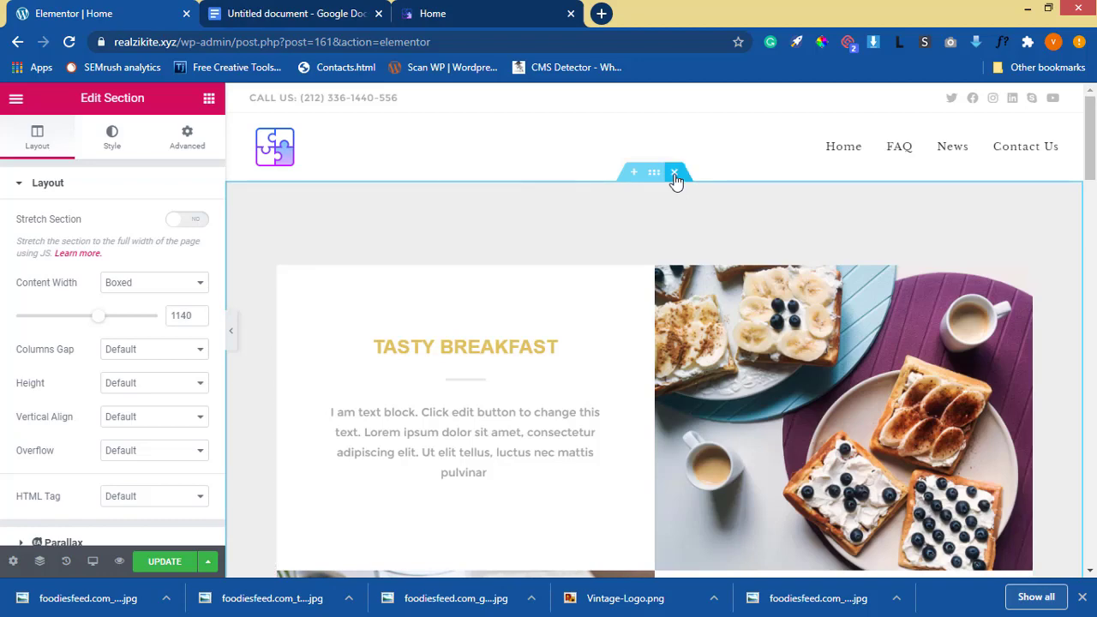
click(676, 174)
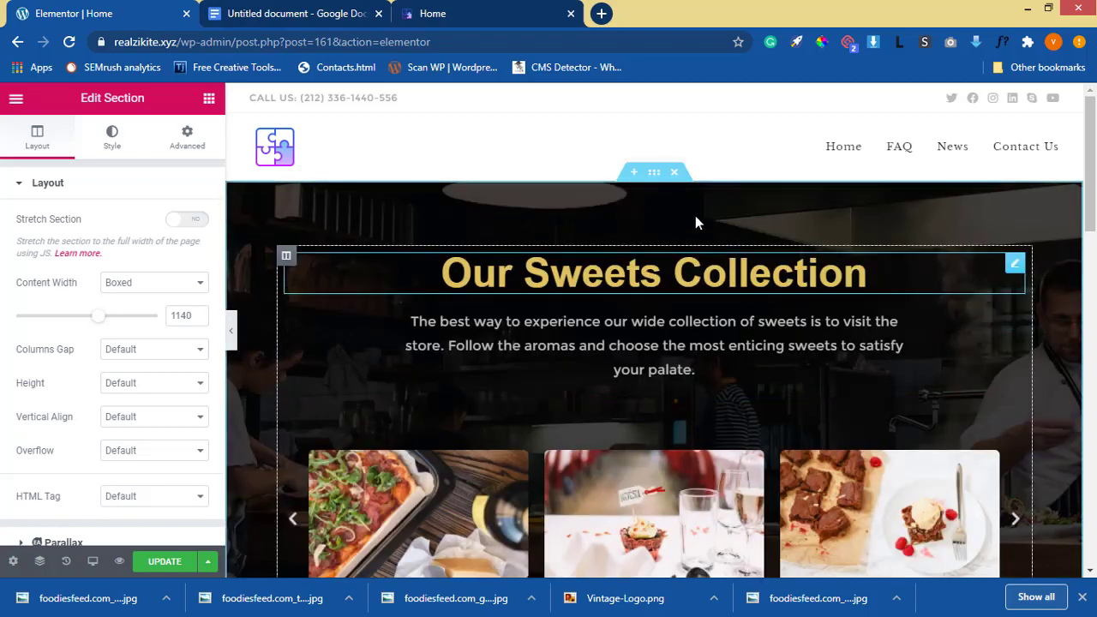
click(674, 174)
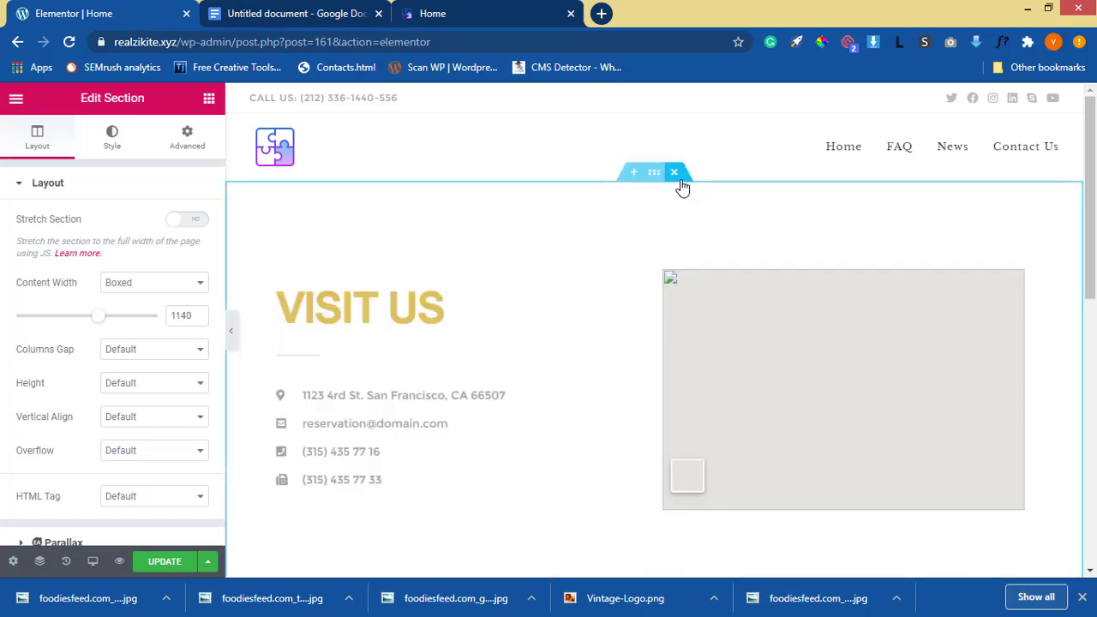
click(678, 176)
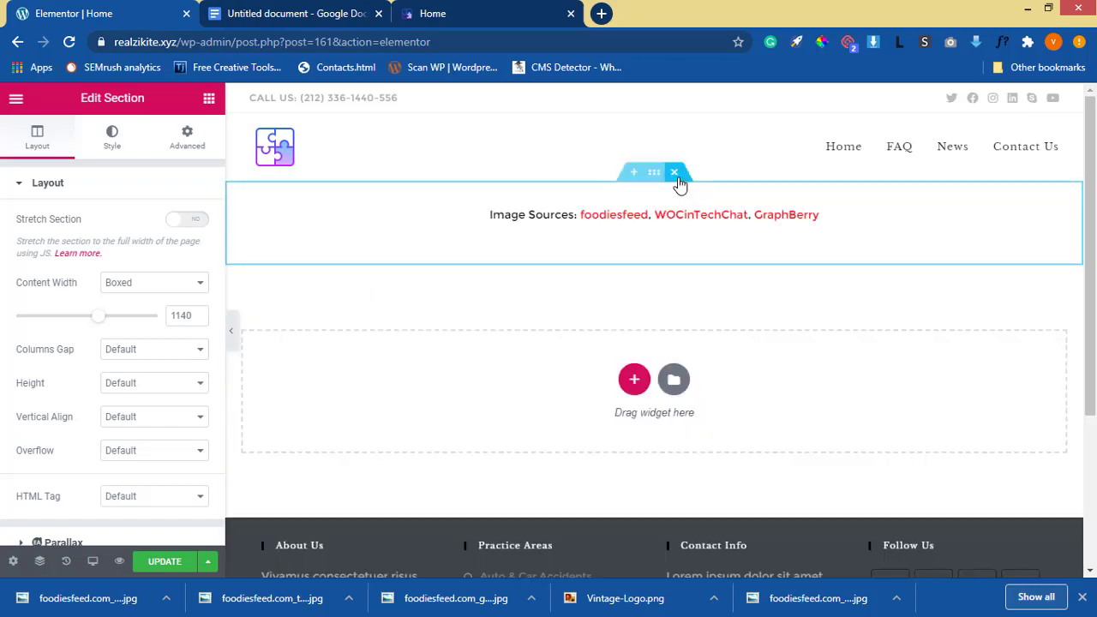
click(675, 172)
Look through the browser's download list and view the downloaded images in the Donalds folder
click(472, 14)
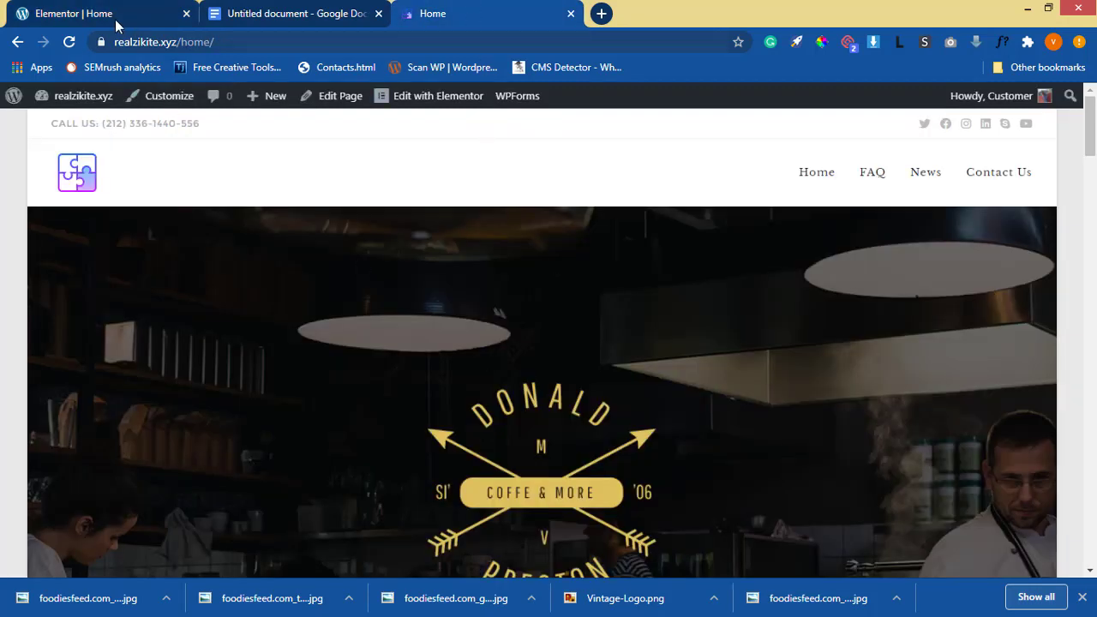
click(1036, 598)
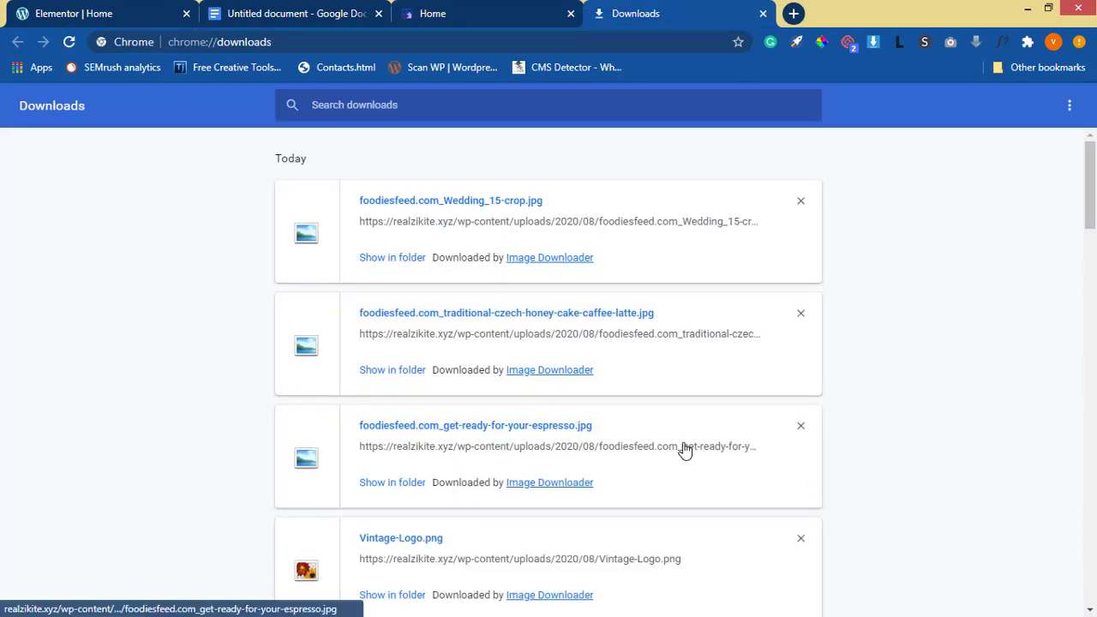
scroll(685, 448, down, 6)
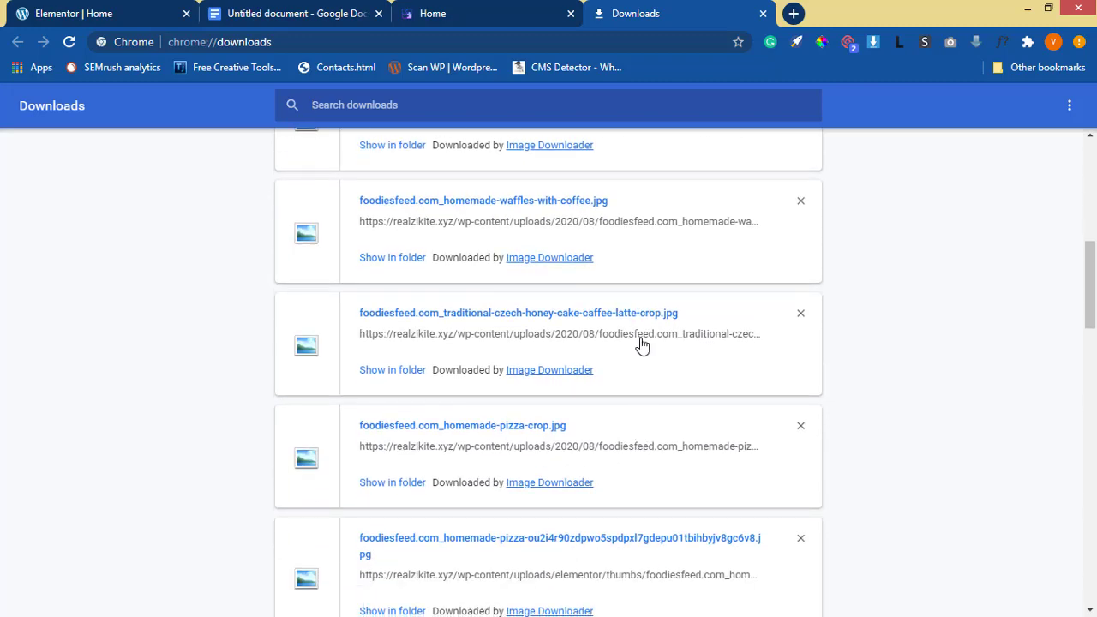
scroll(643, 343, up, 6)
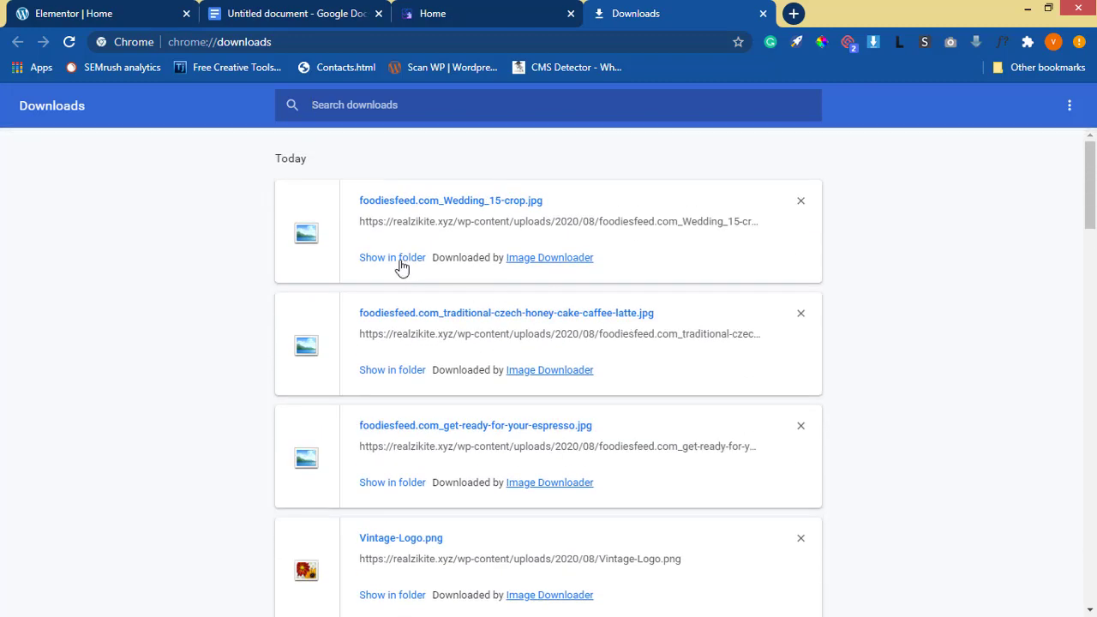
click(400, 262)
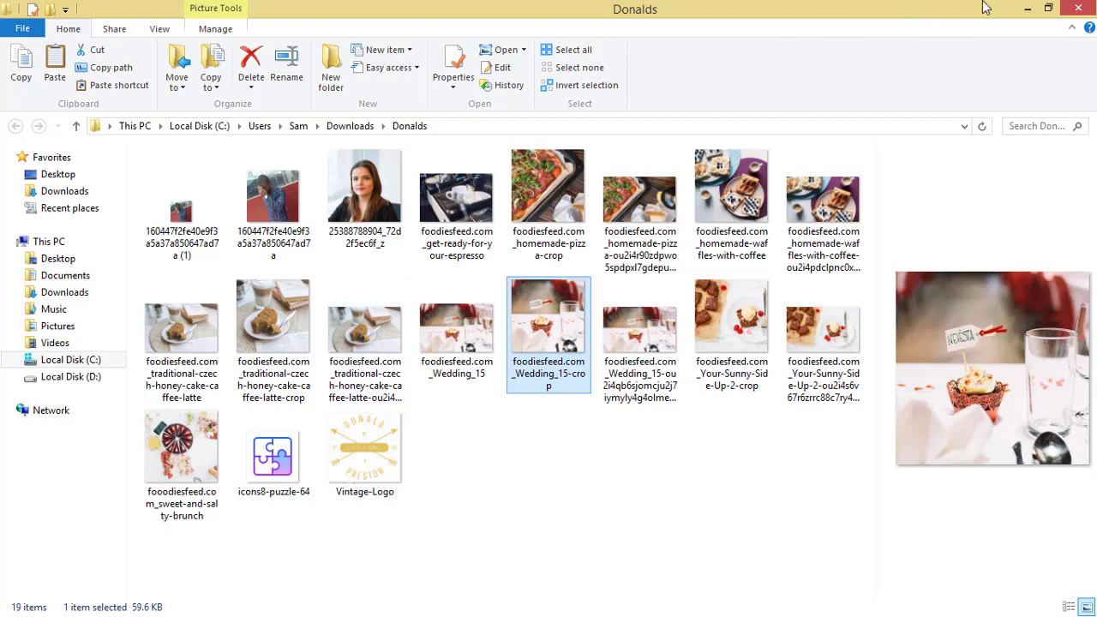
click(1027, 8)
Examine the hero section at the beginning of the published Home page as a reference for rebuilding it
click(73, 14)
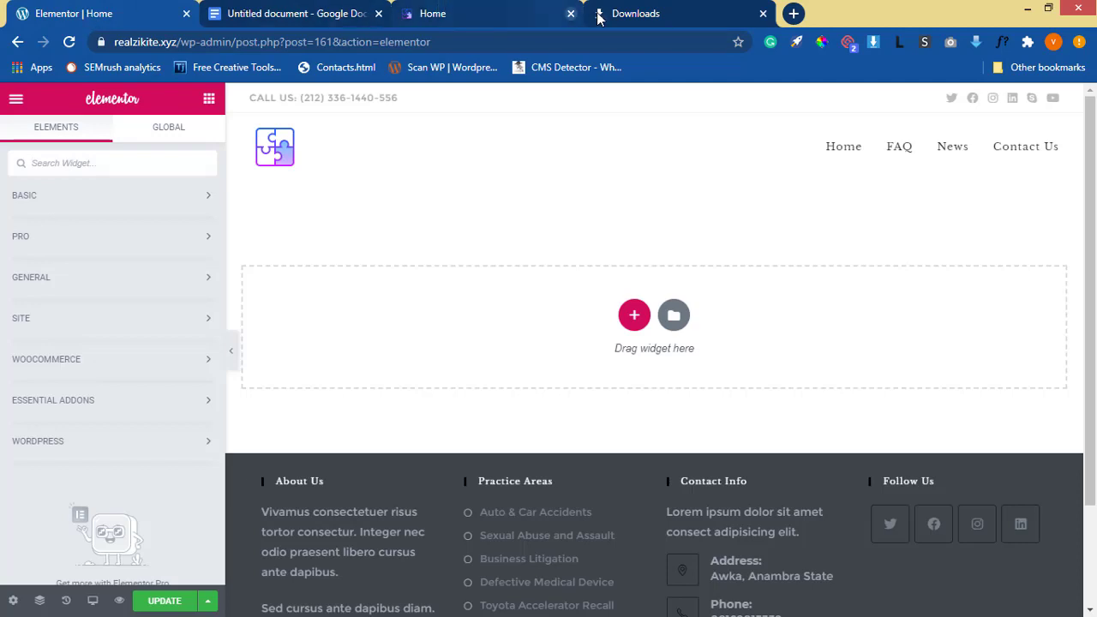
click(624, 15)
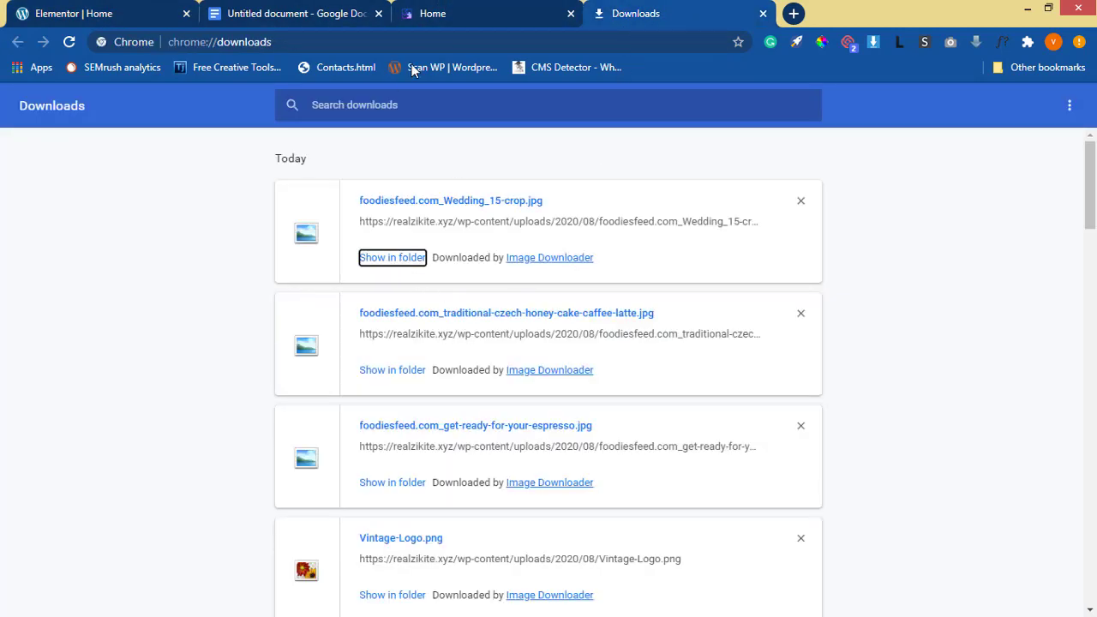
click(449, 22)
scroll(493, 377, down, 3)
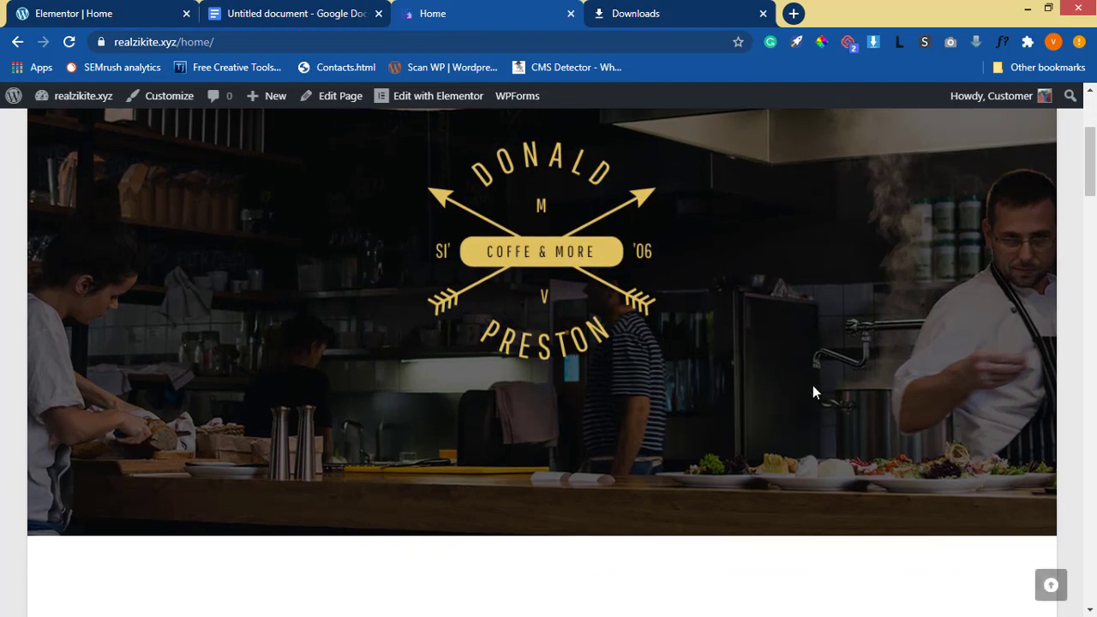
scroll(814, 393, up, 3)
Add a new single-column section to the empty Home page in the Elementor editor
click(68, 14)
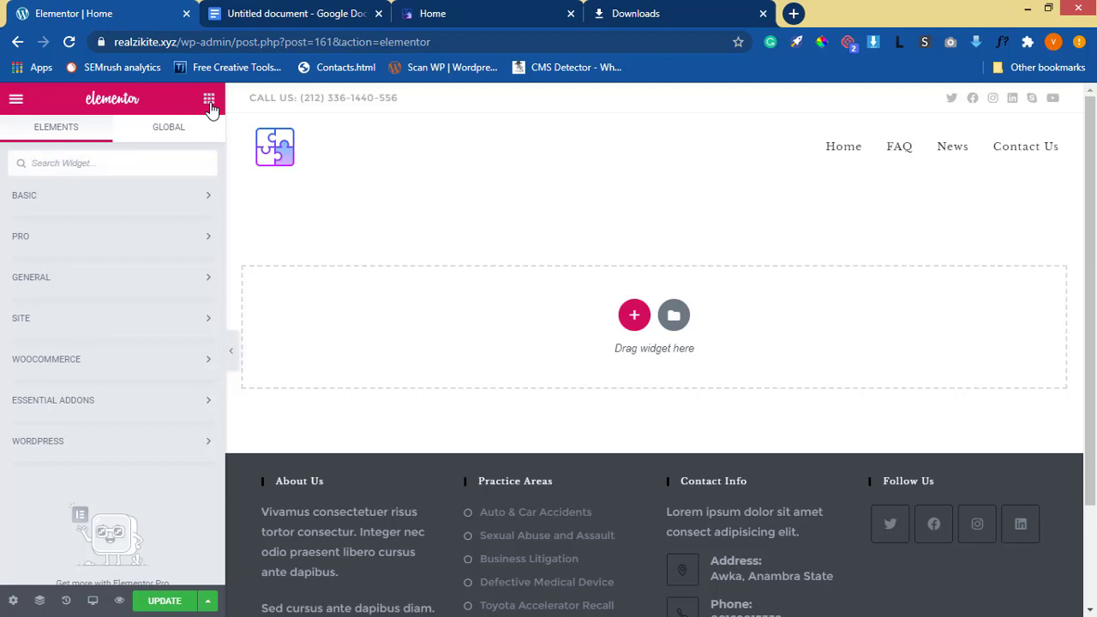
click(65, 206)
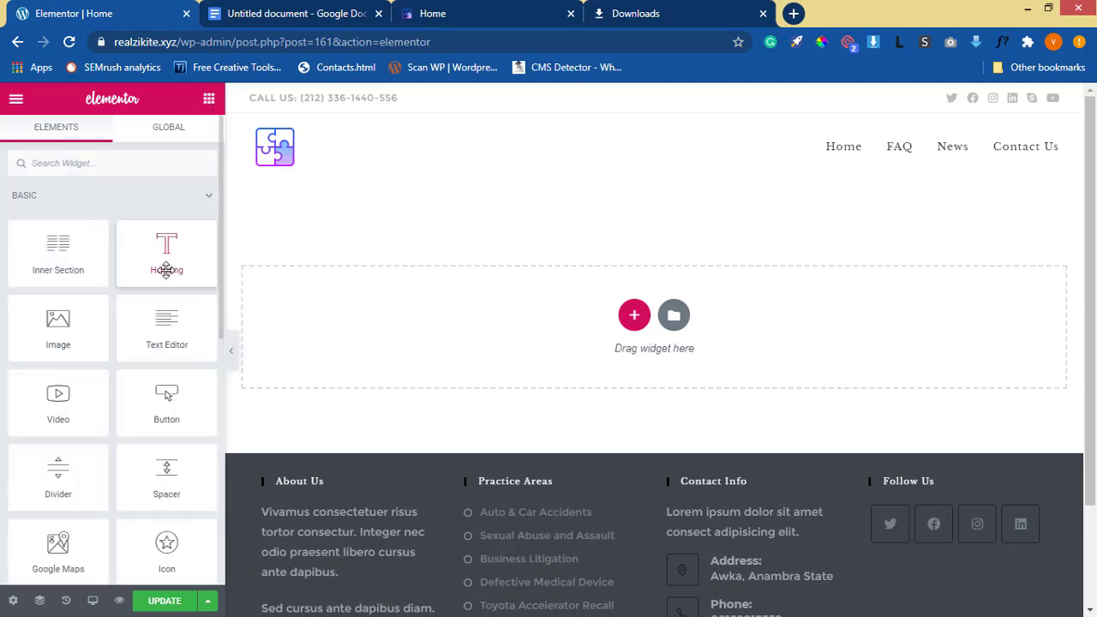
click(636, 318)
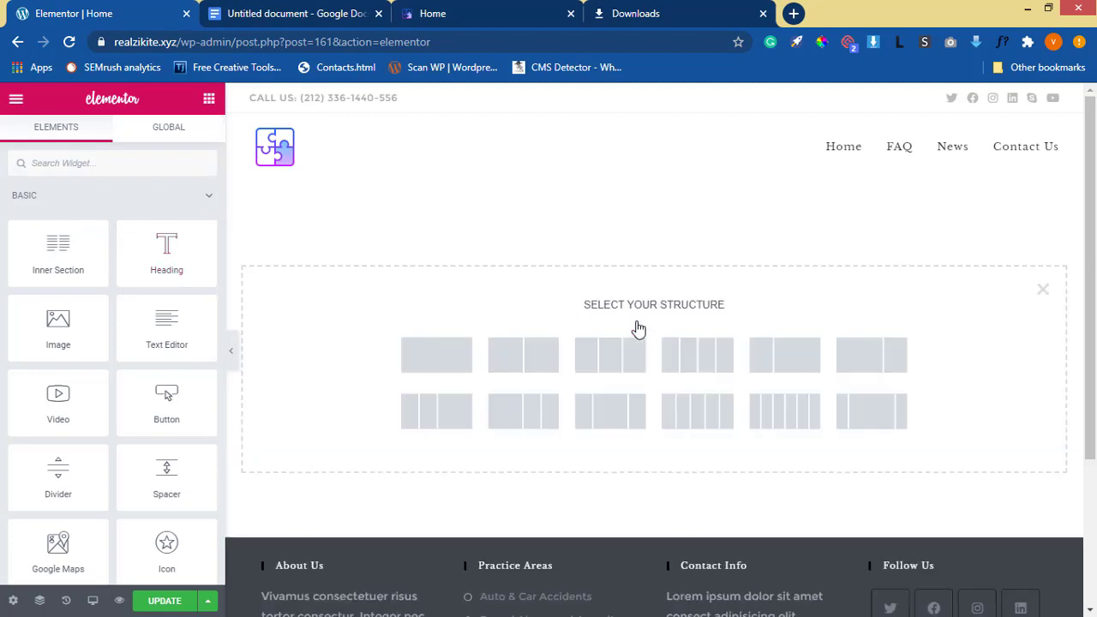
click(432, 372)
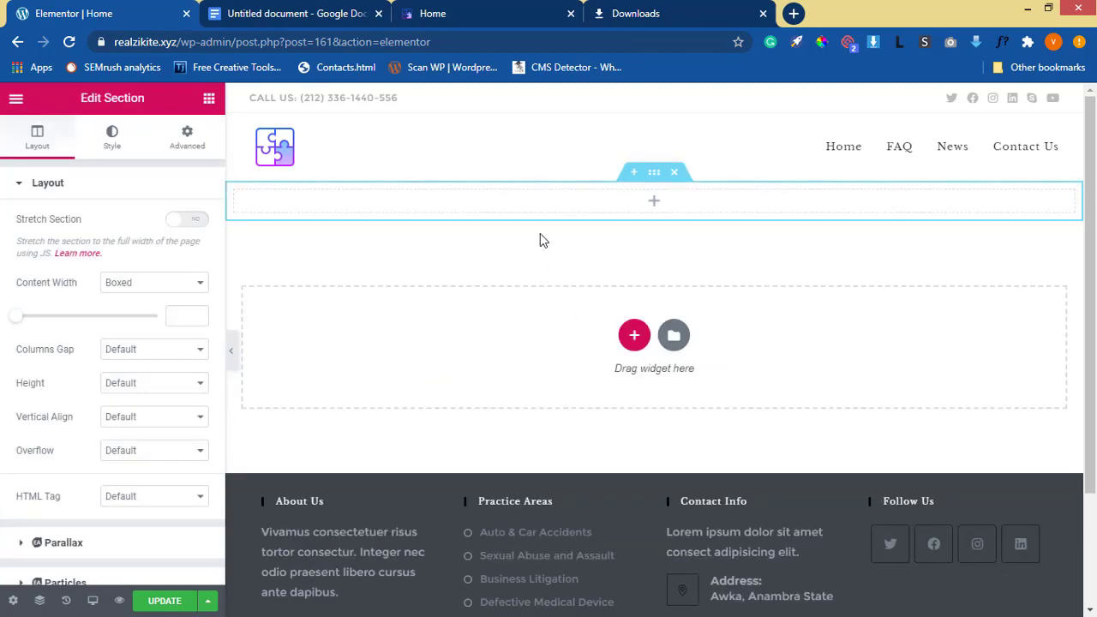
Turn on Stretch Section for the new section and set its content width to Full Width
click(177, 223)
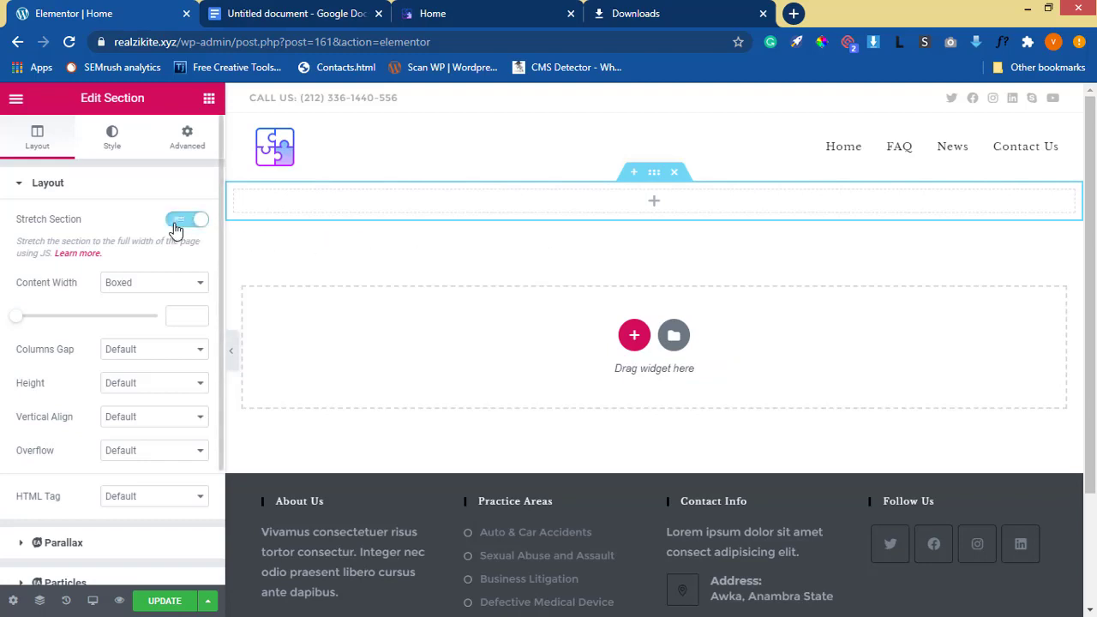
click(151, 284)
click(155, 313)
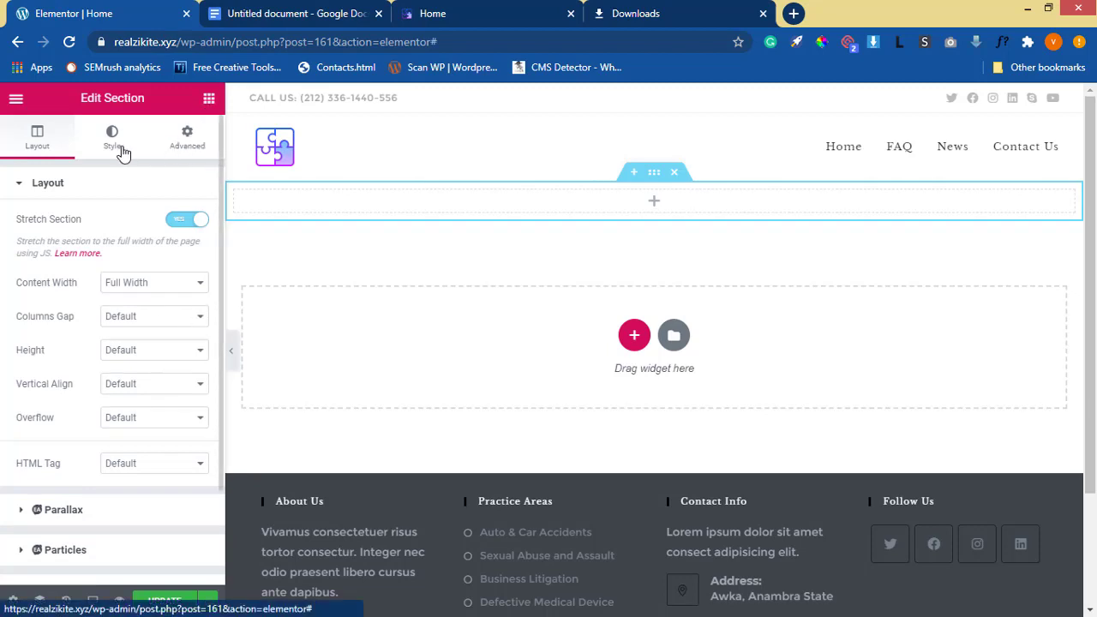
Give the section a classic background with the media library image foodiesfeed.com_meanwhile-in-the-kitchen-1.jpg
click(121, 149)
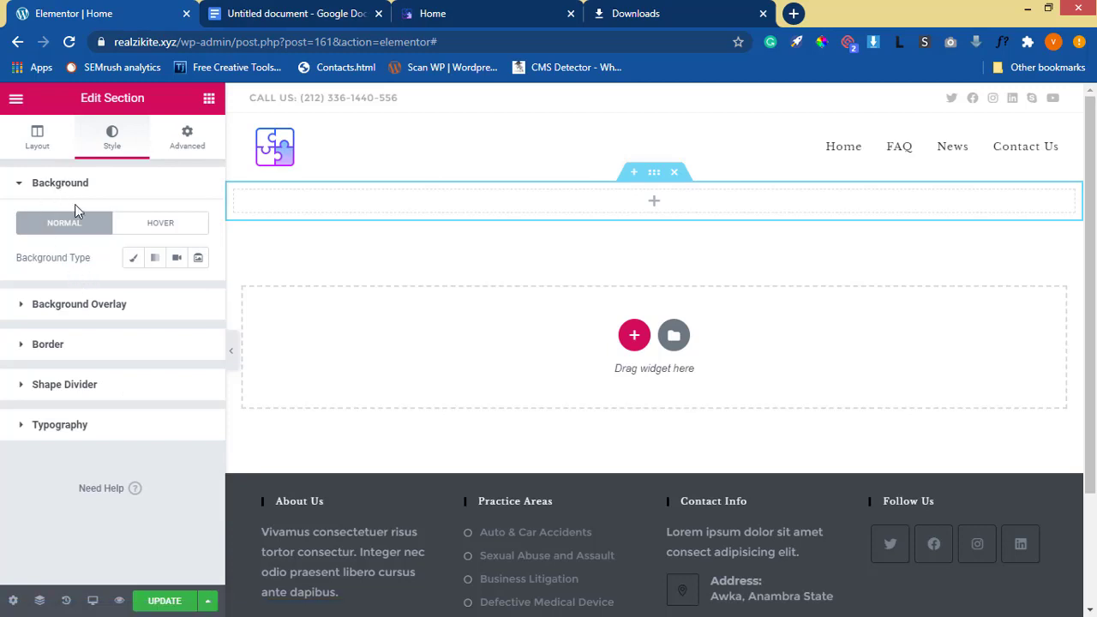
click(129, 266)
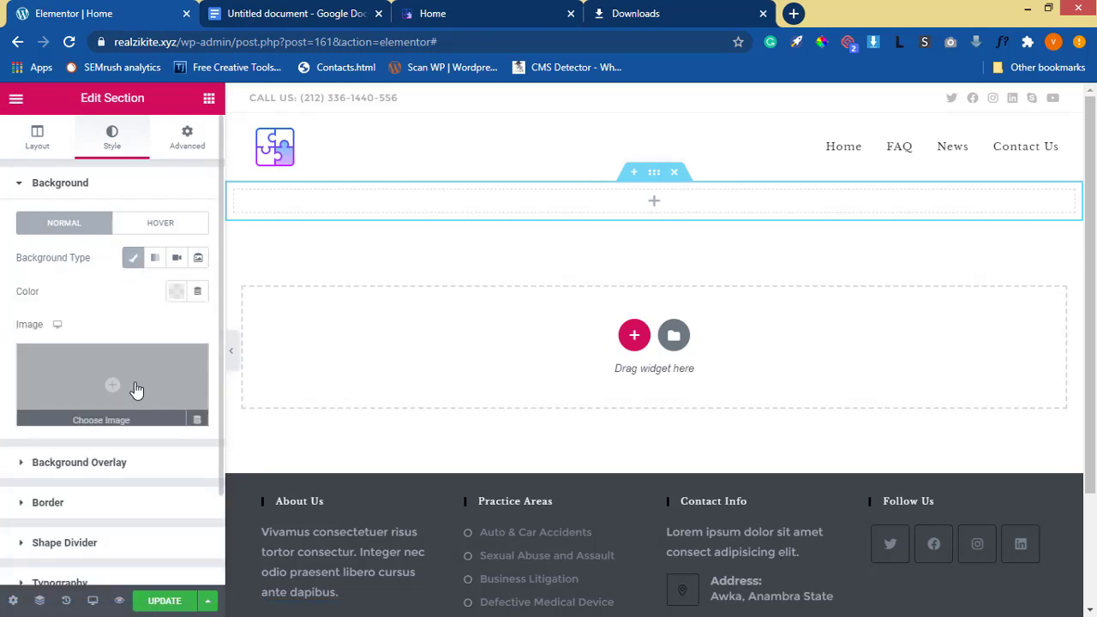
click(106, 416)
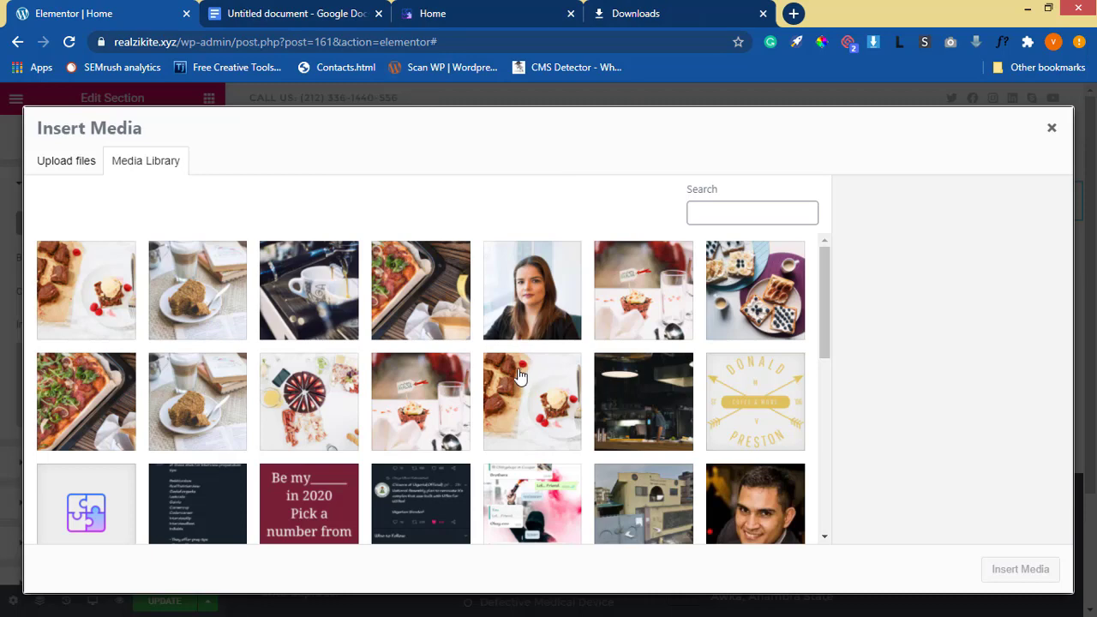
click(641, 405)
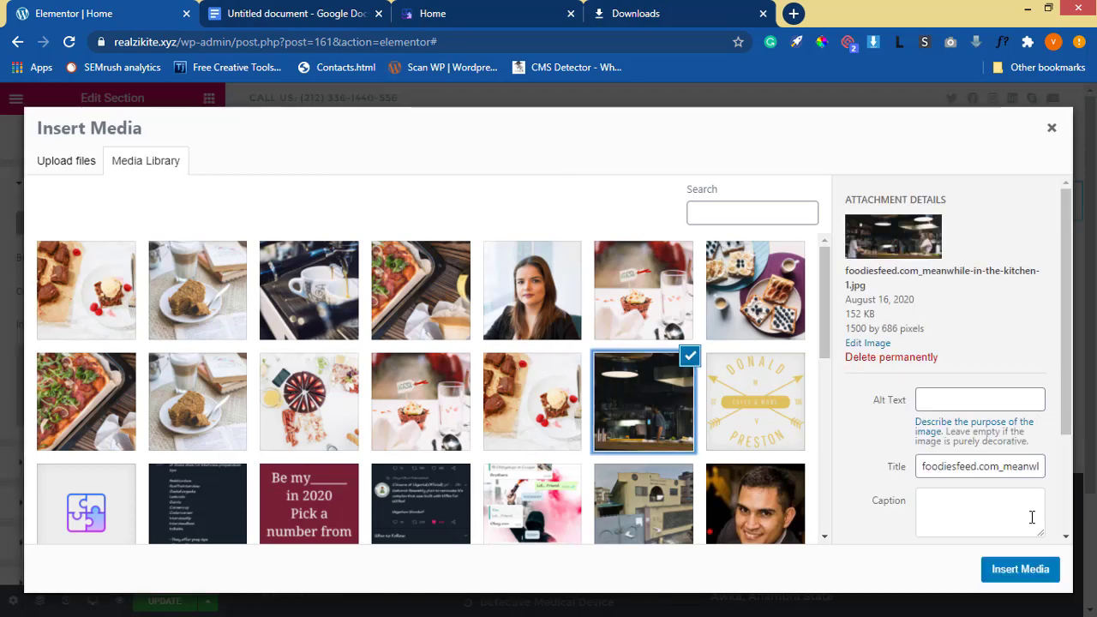
click(1001, 569)
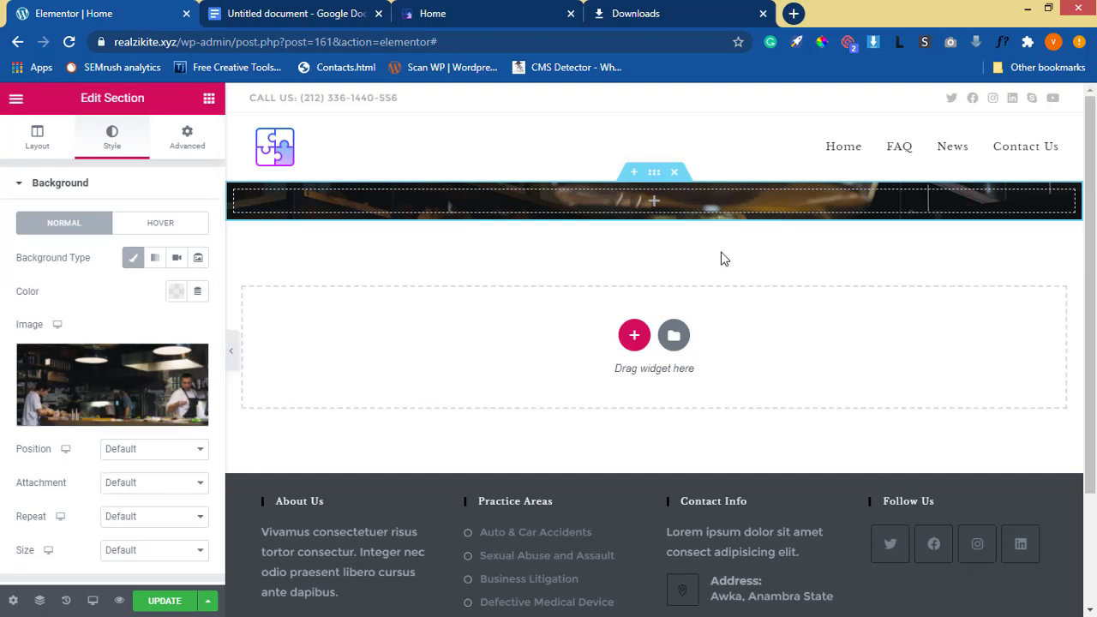
Compare with the hero section's height on the published Home page and return to the Elementor editor
click(509, 25)
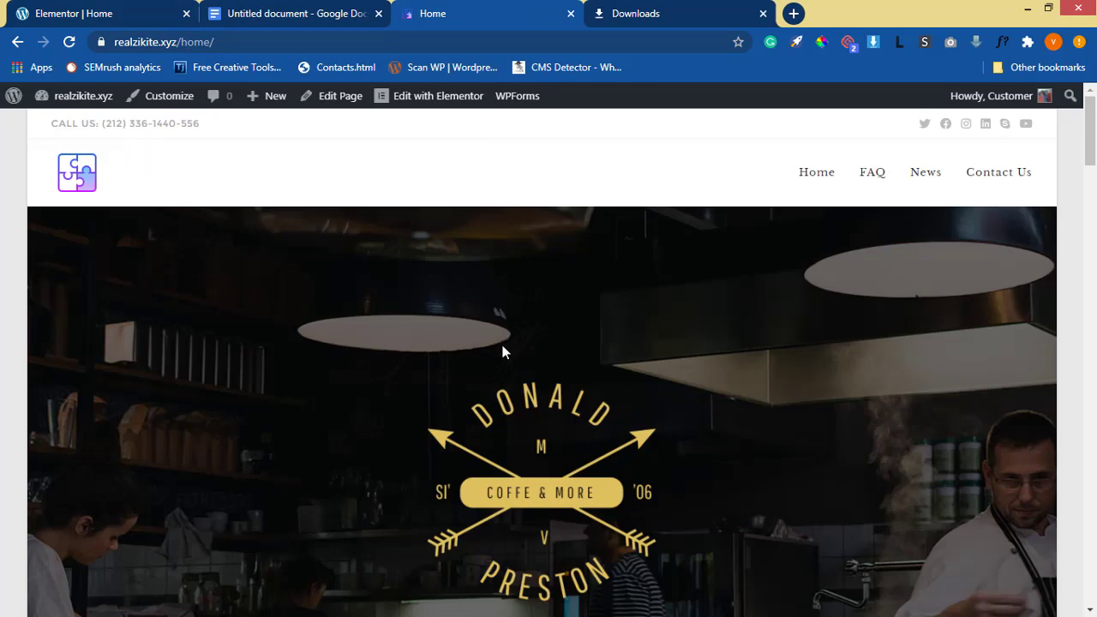
scroll(534, 352, down, 3)
scroll(527, 357, up, 3)
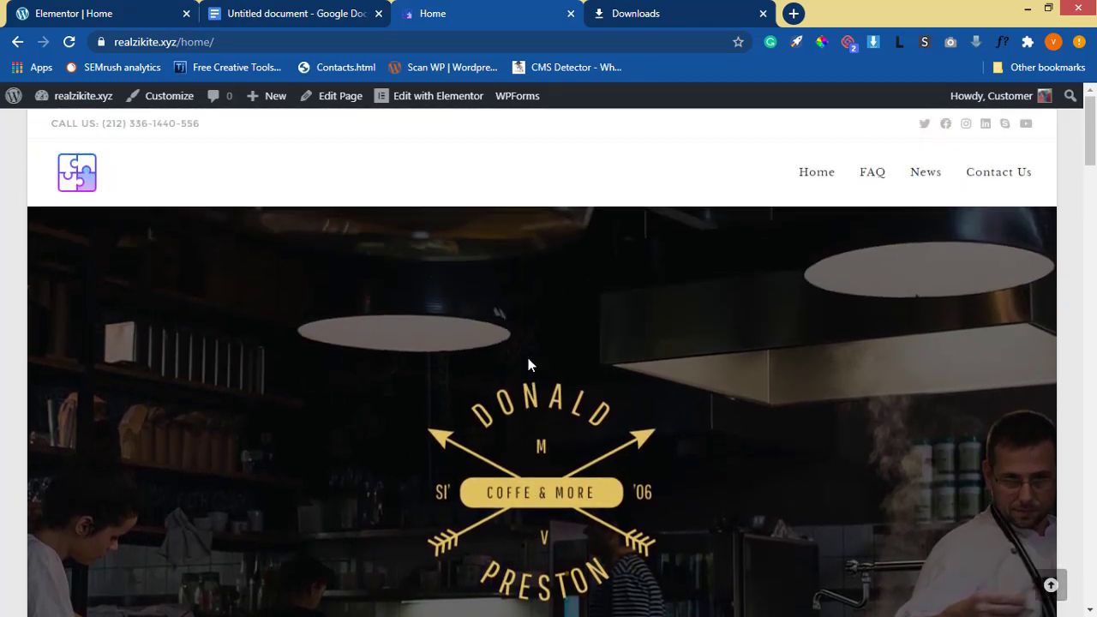
click(103, 14)
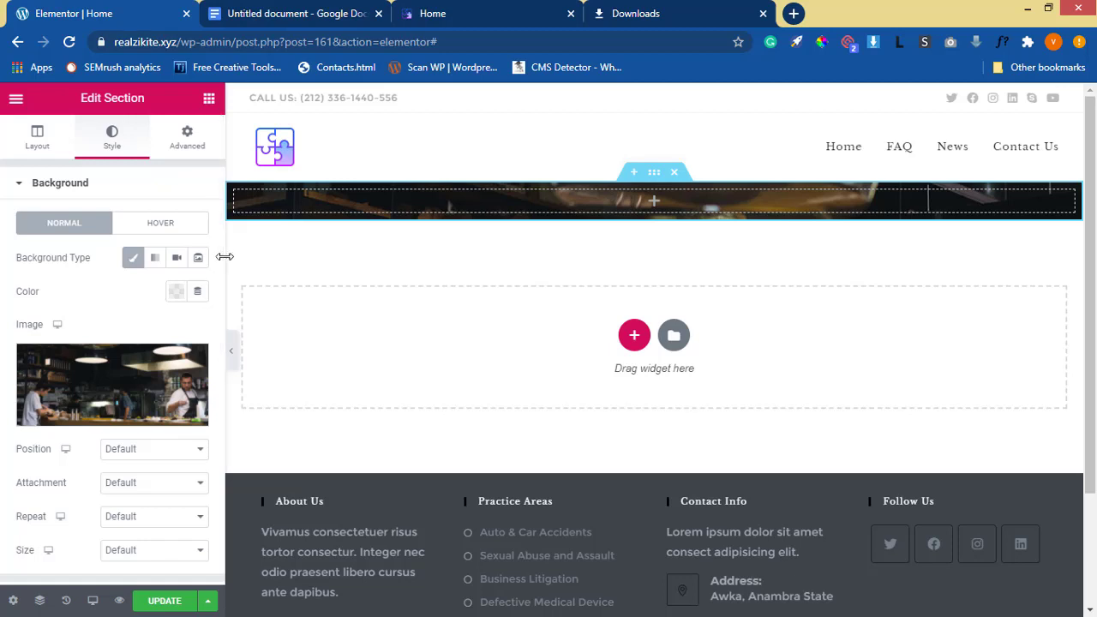
Set the section's height to Min Height with a minimum height of 500 px
click(39, 151)
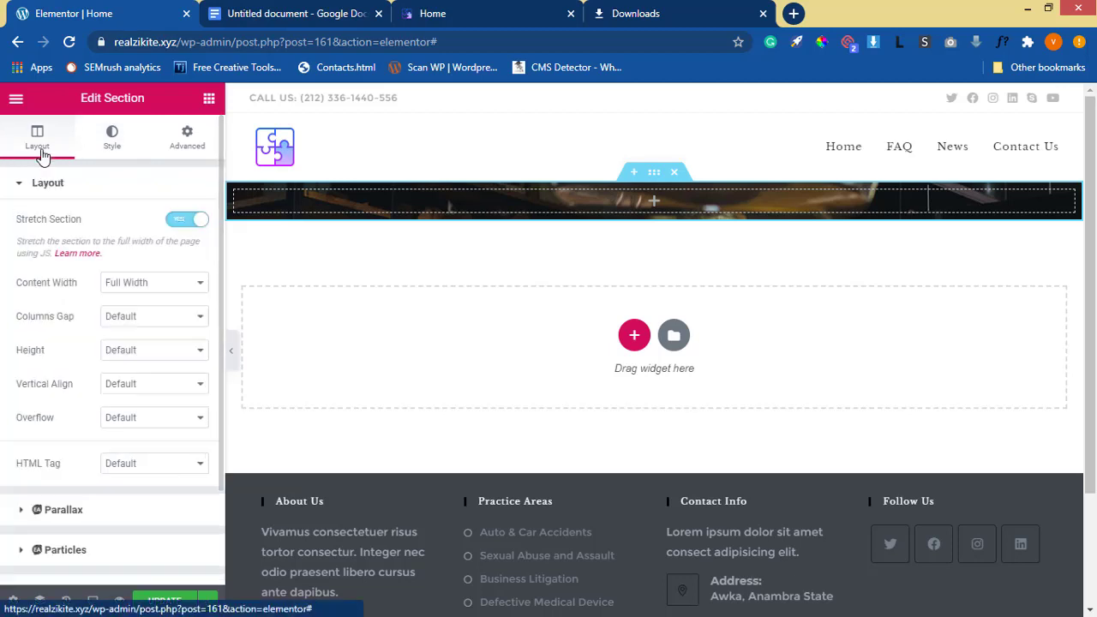
click(145, 360)
click(154, 392)
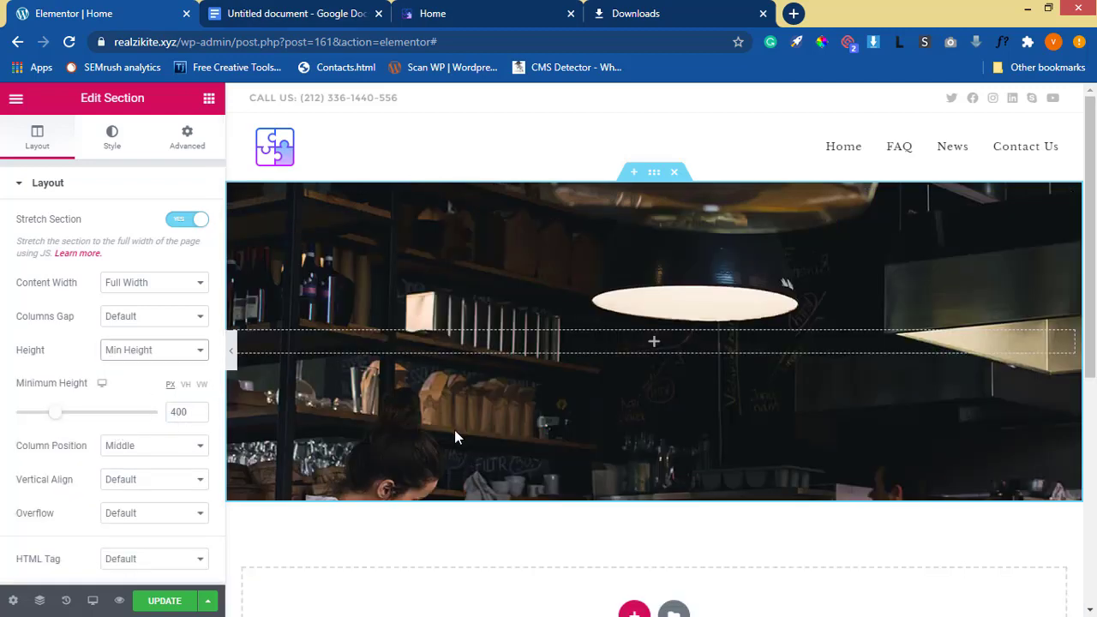
click(199, 411)
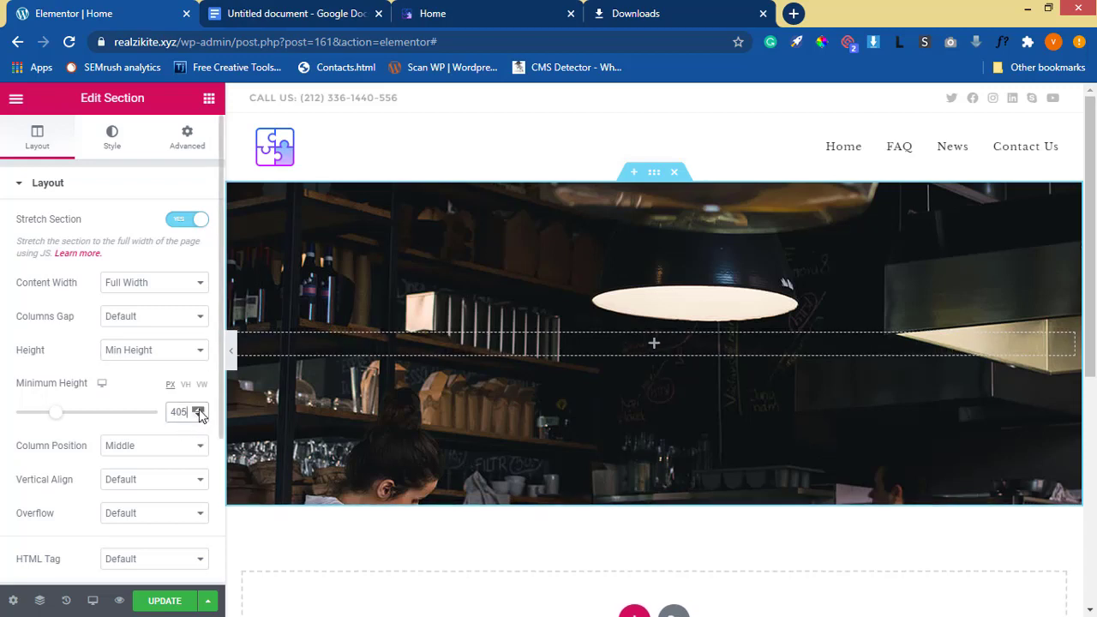
drag(199, 411, 199, 412)
key(BackSpace)
key(BackSpace)
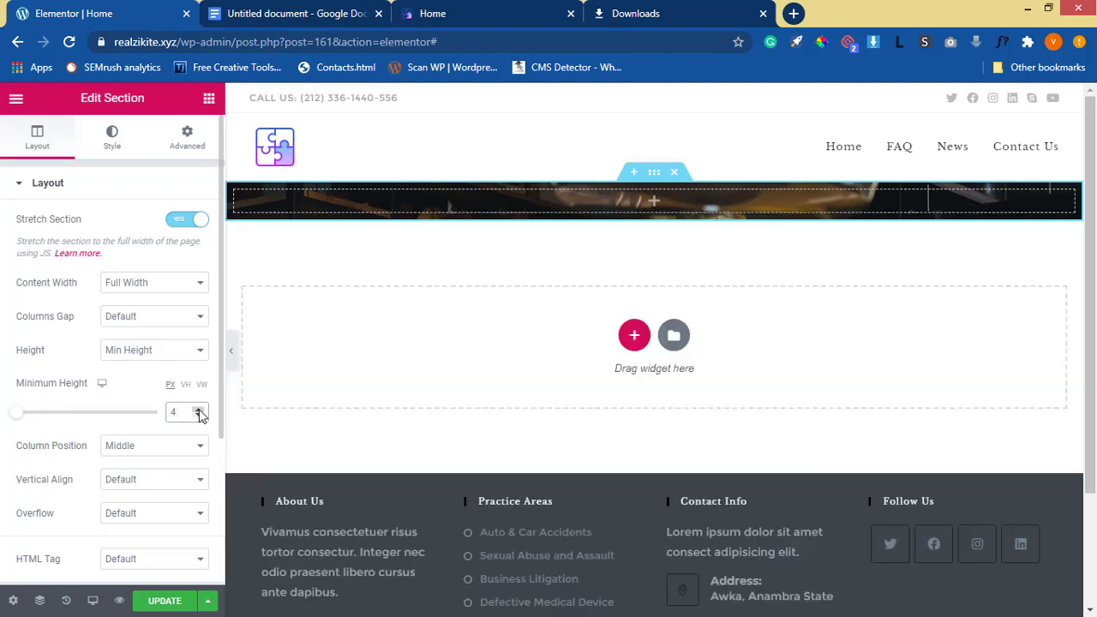
text(500)
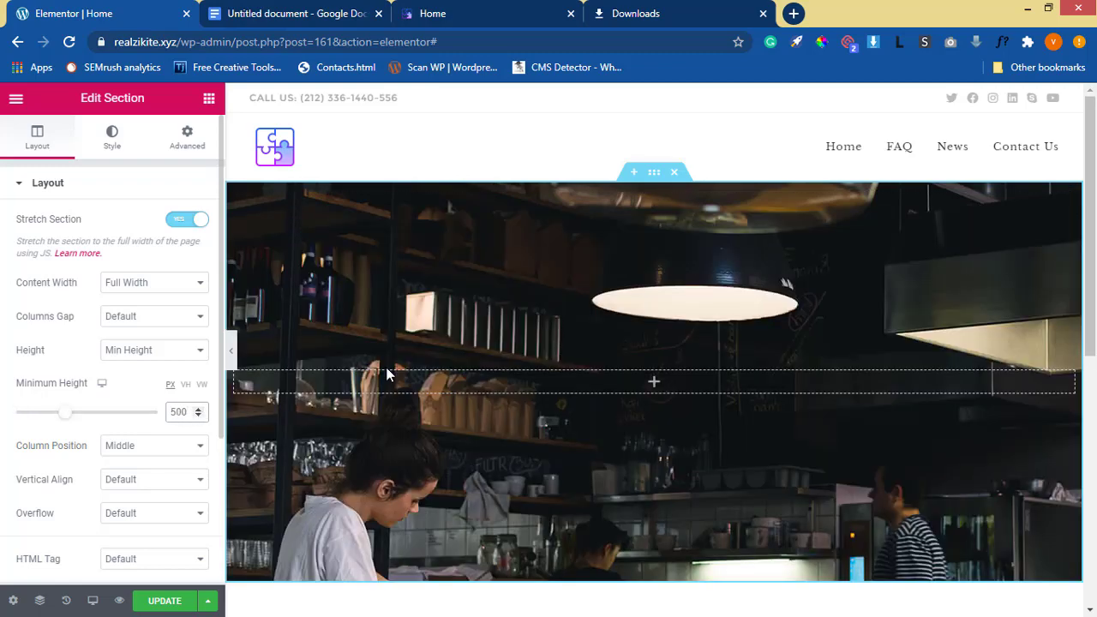
Raise the hero section's minimum height to 550 px
scroll(641, 369, down, 5)
scroll(641, 369, up, 5)
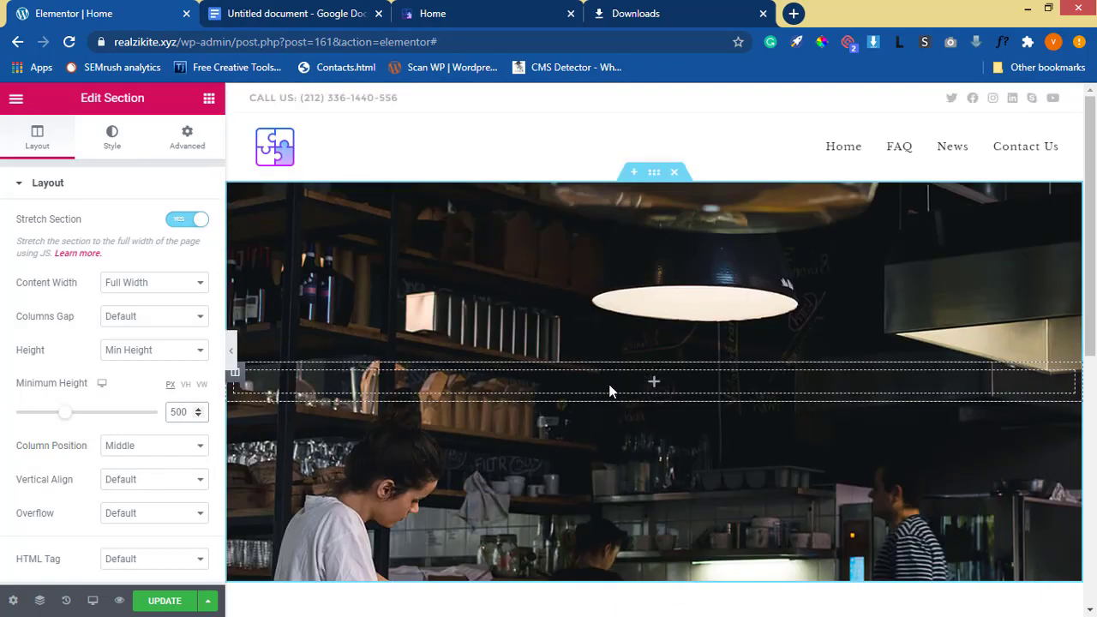
click(198, 409)
drag(198, 413, 199, 414)
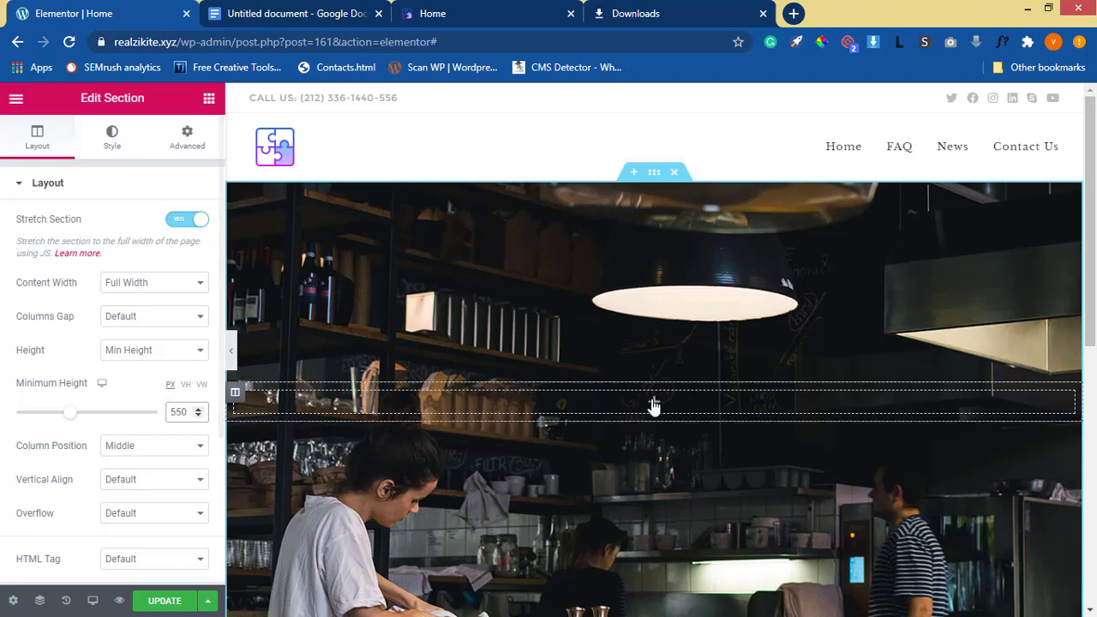
scroll(791, 456, down, 7)
scroll(792, 459, up, 7)
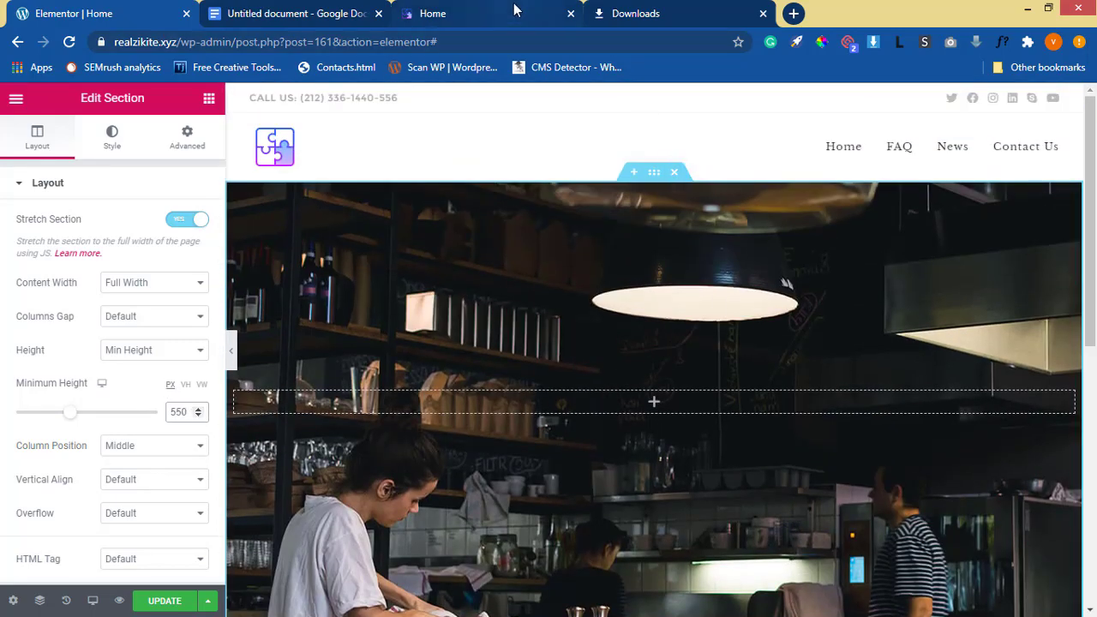
Compare the section's height and image darkness with the hero on the published Home page and return to the Elementor editor
click(512, 12)
scroll(588, 292, down, 4)
scroll(588, 300, up, 4)
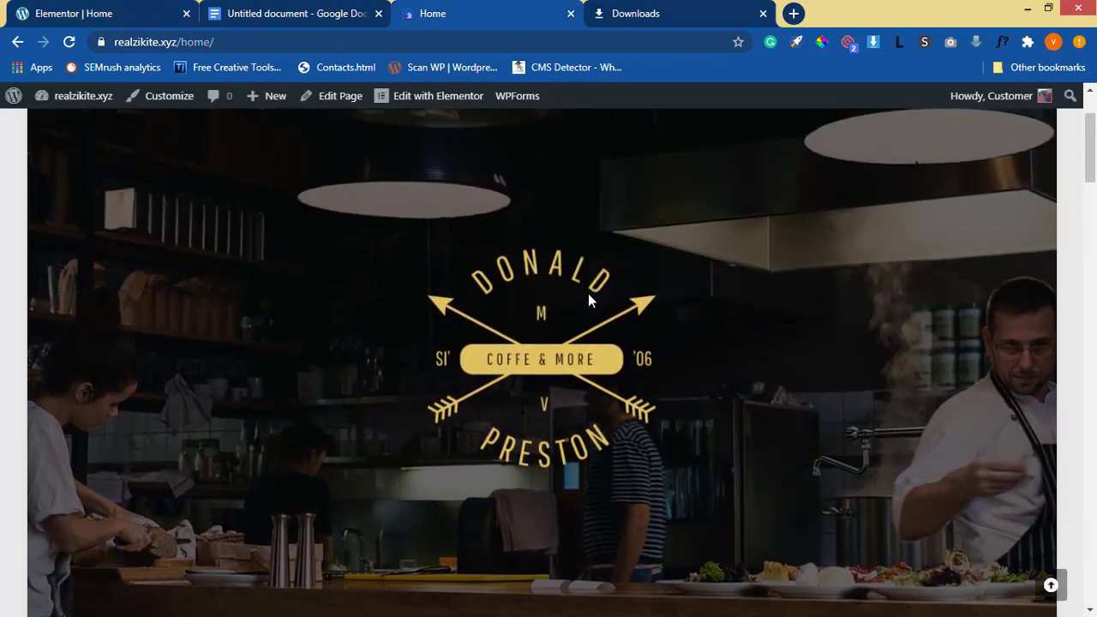
click(127, 15)
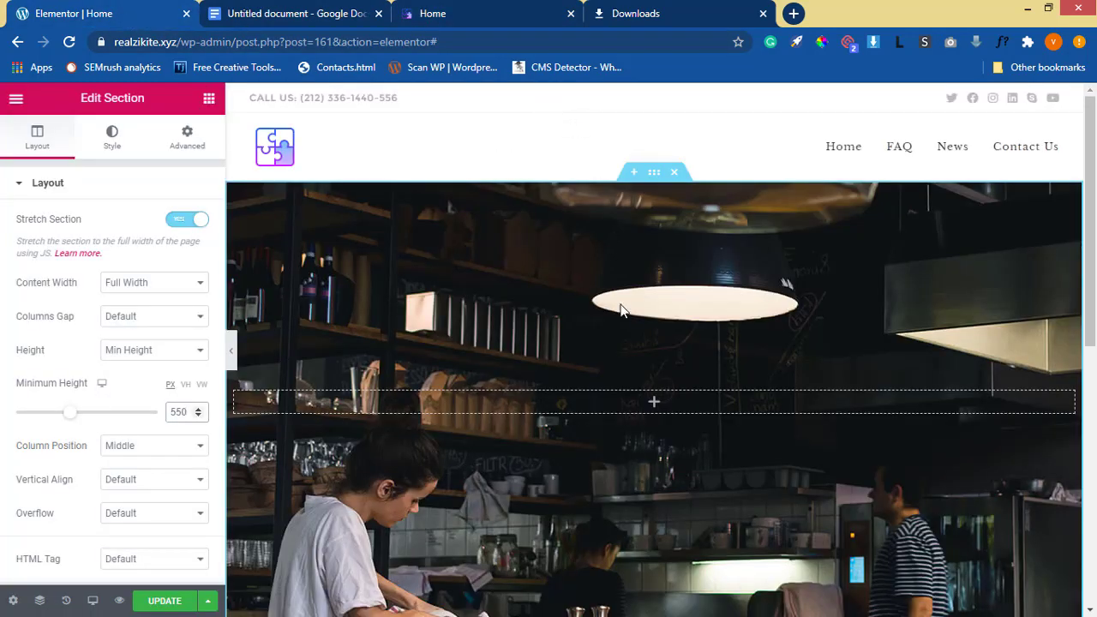
scroll(624, 321, down, 1)
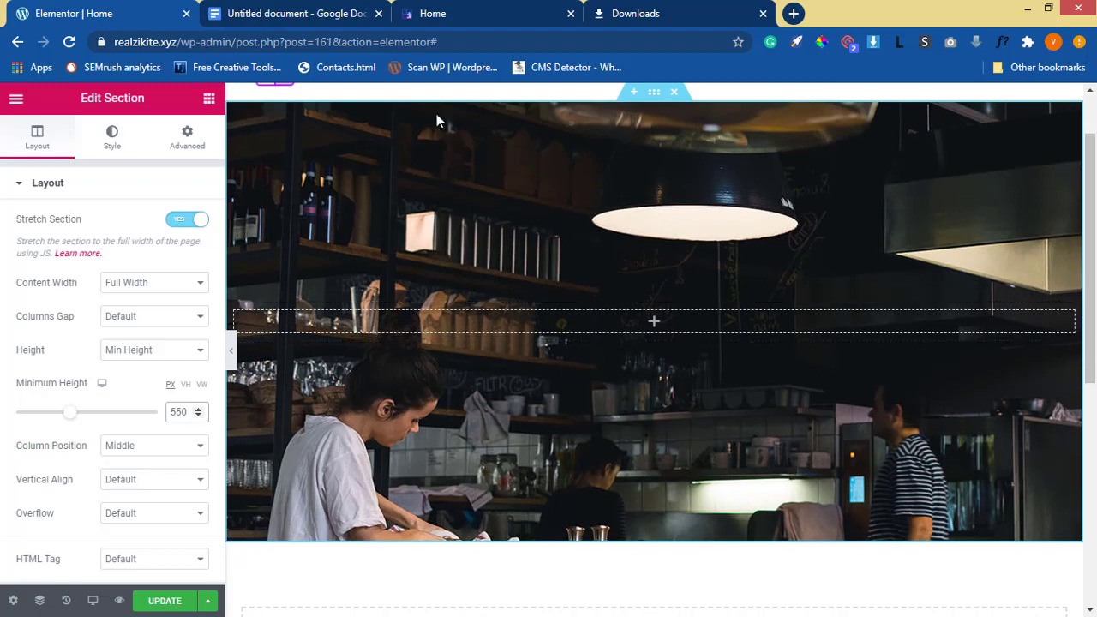
click(472, 15)
scroll(538, 352, down, 2)
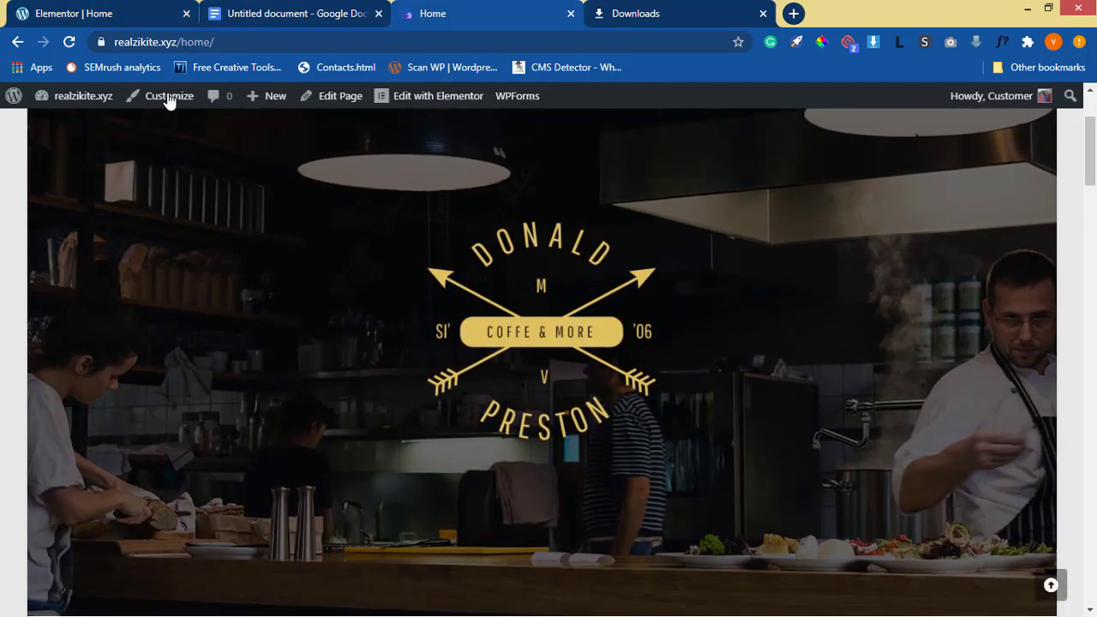
click(86, 15)
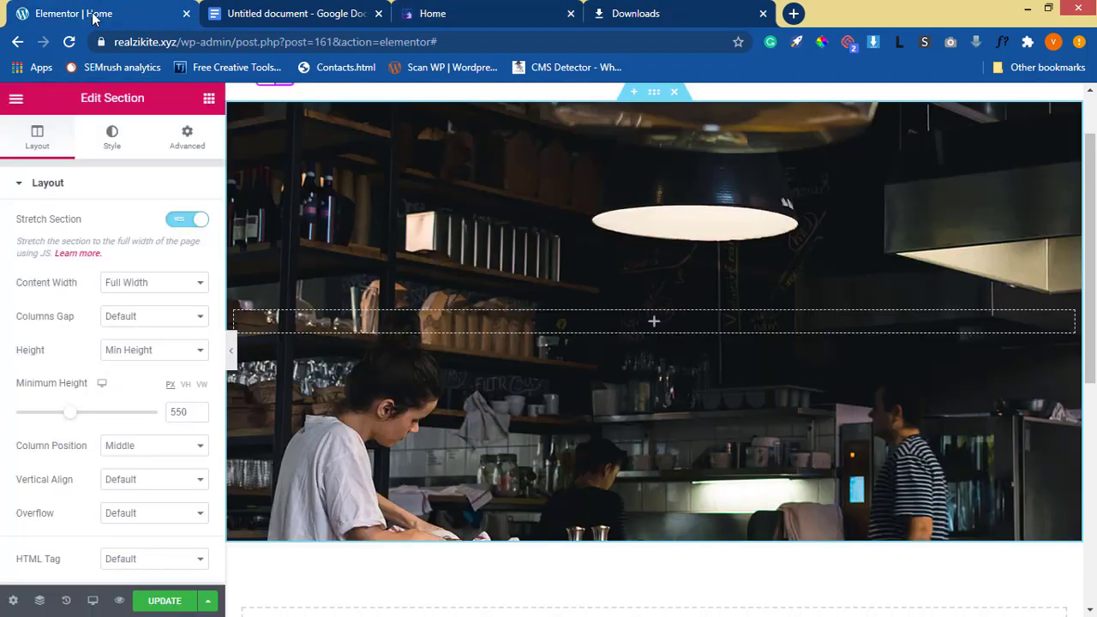
Give the hero section a classic background overlay in black (#000000) with an opacity of 0.74
click(112, 139)
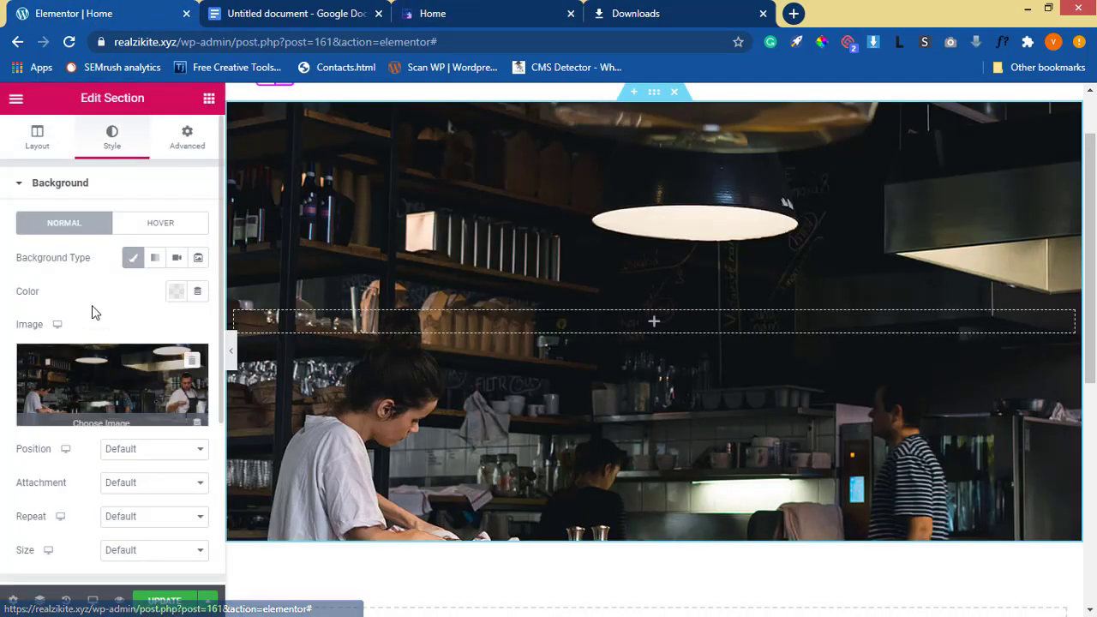
click(47, 197)
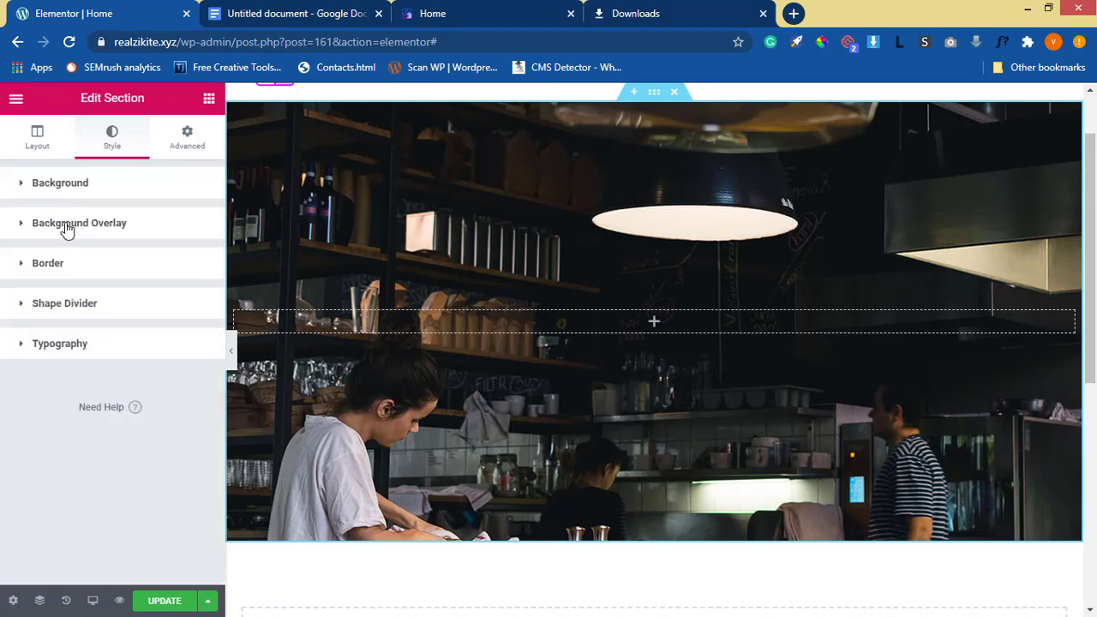
click(67, 224)
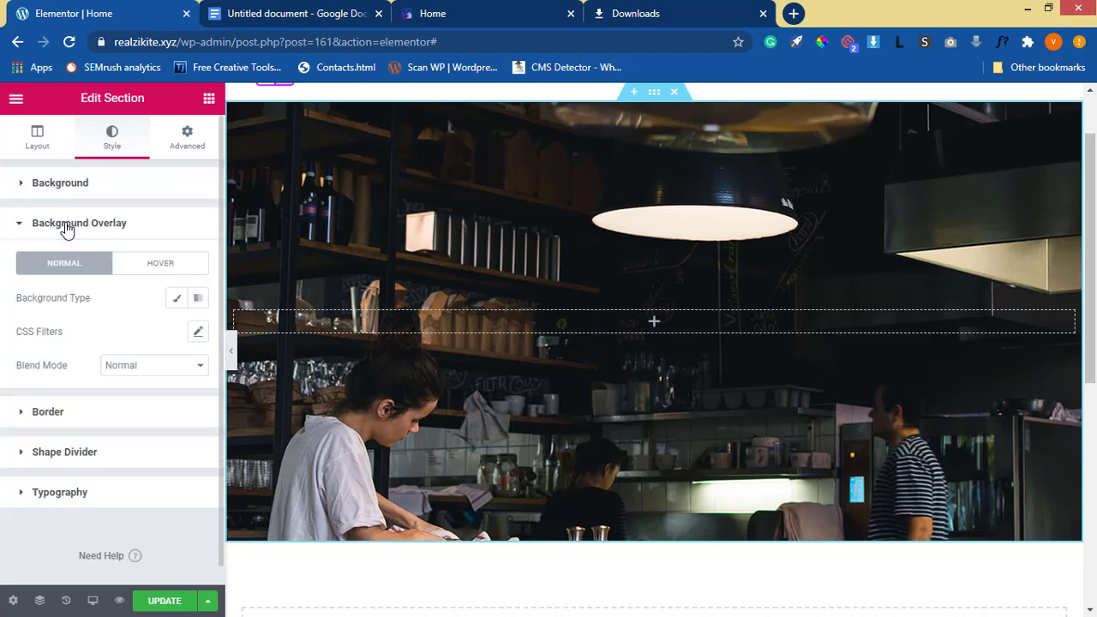
click(172, 303)
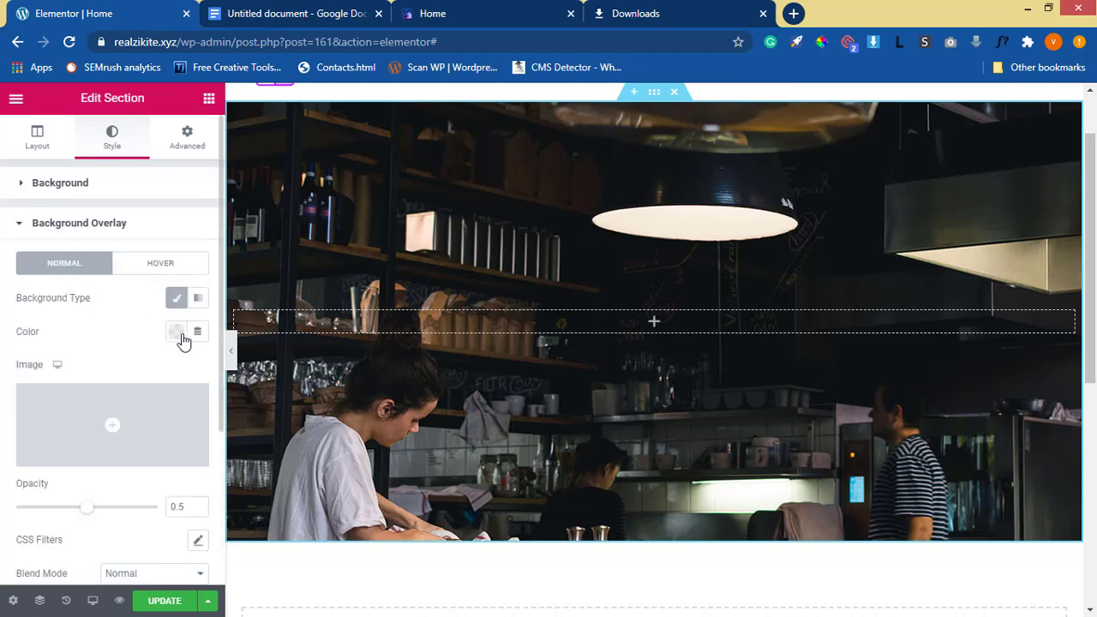
click(180, 336)
click(226, 369)
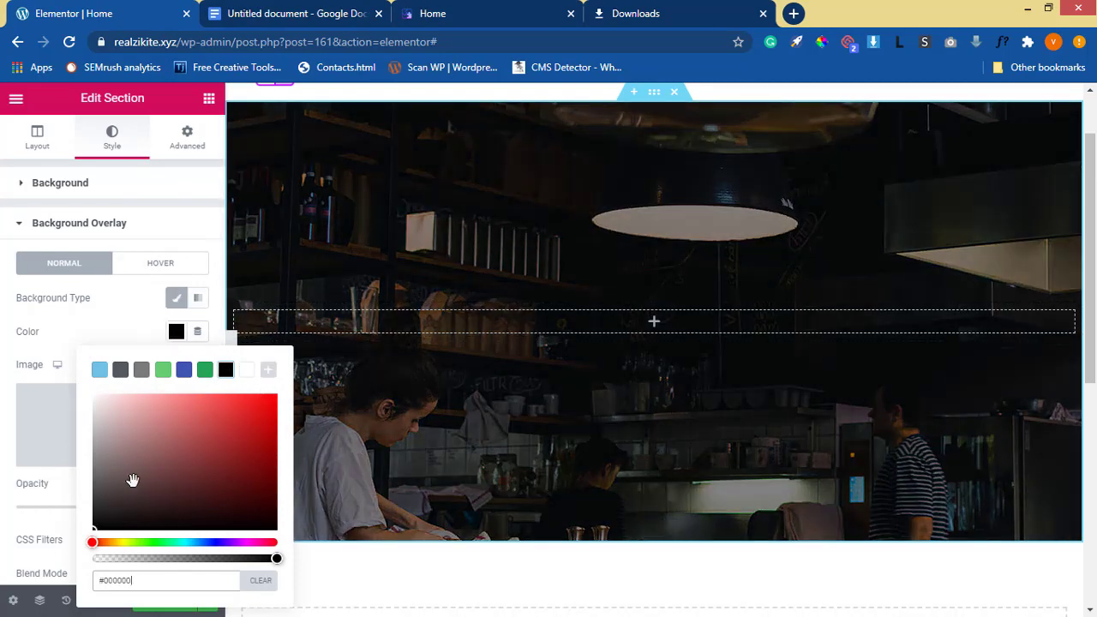
click(262, 589)
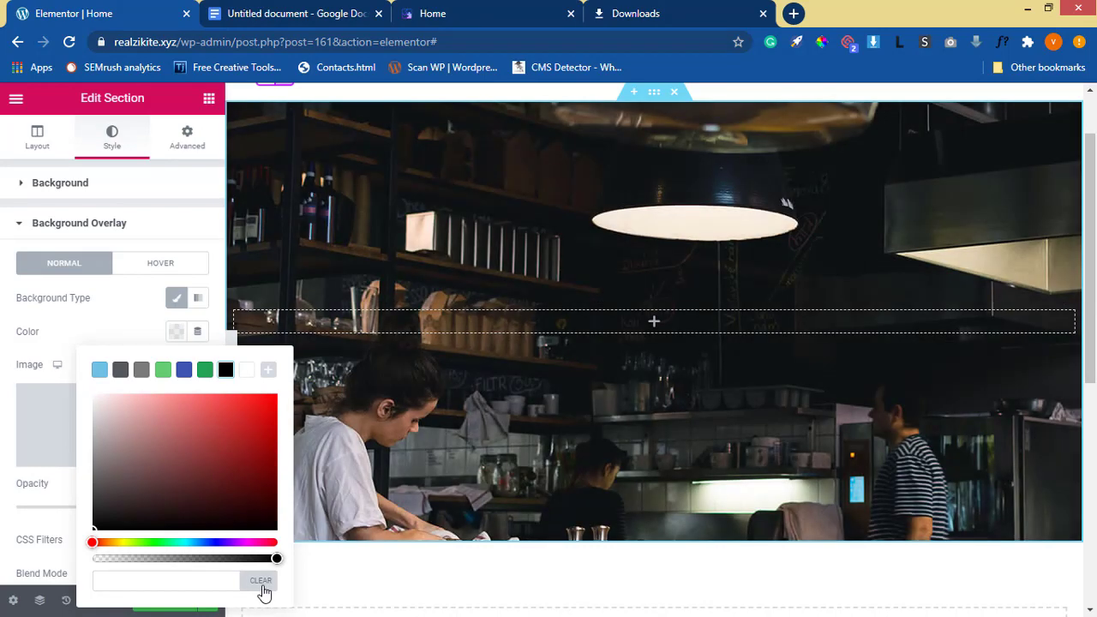
click(226, 376)
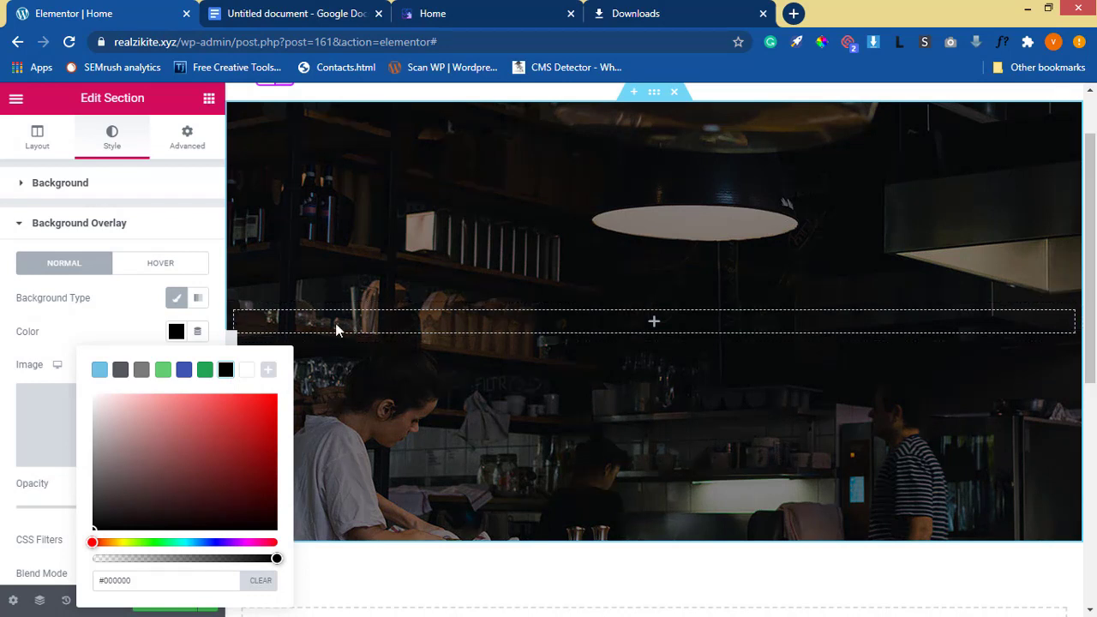
click(101, 319)
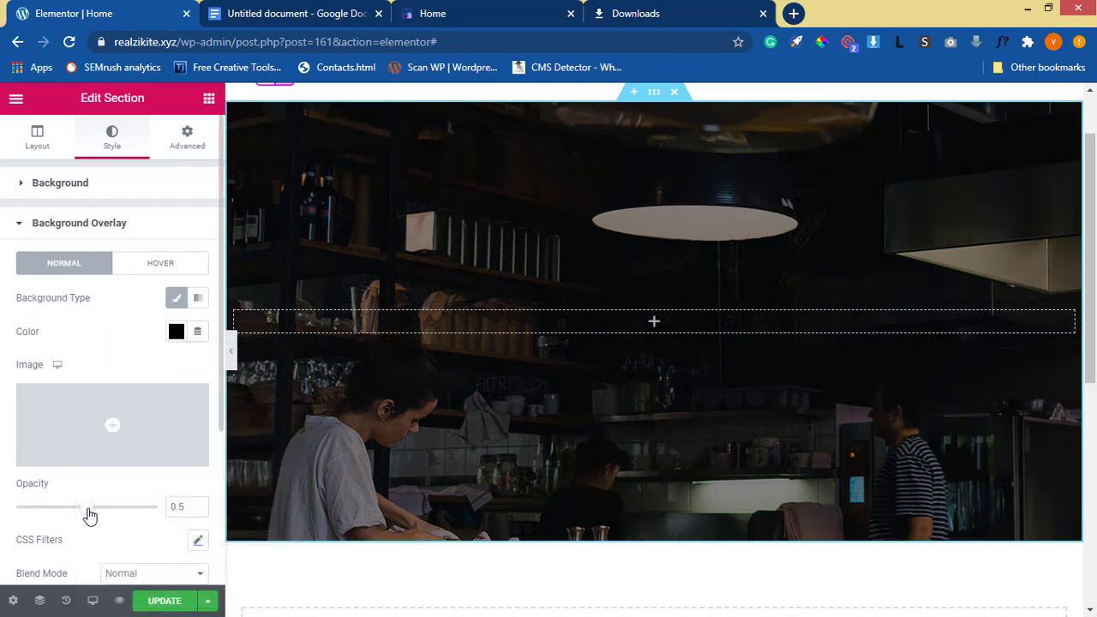
drag(87, 508, 124, 514)
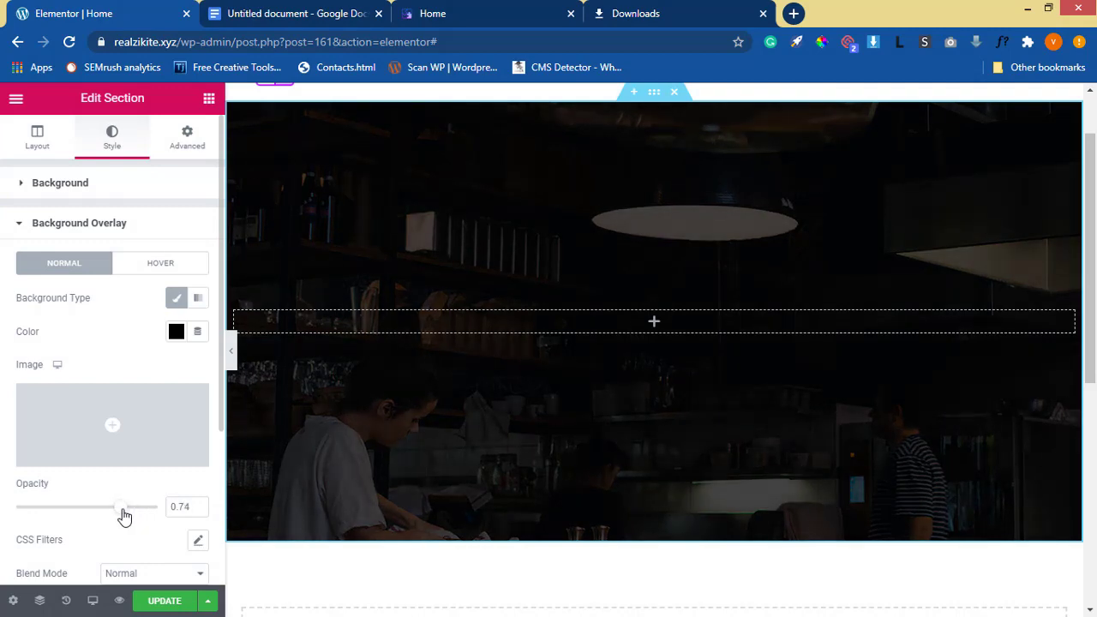
Compare the overlay's darkness with the published Home page hero and return to the Elementor editor
click(435, 13)
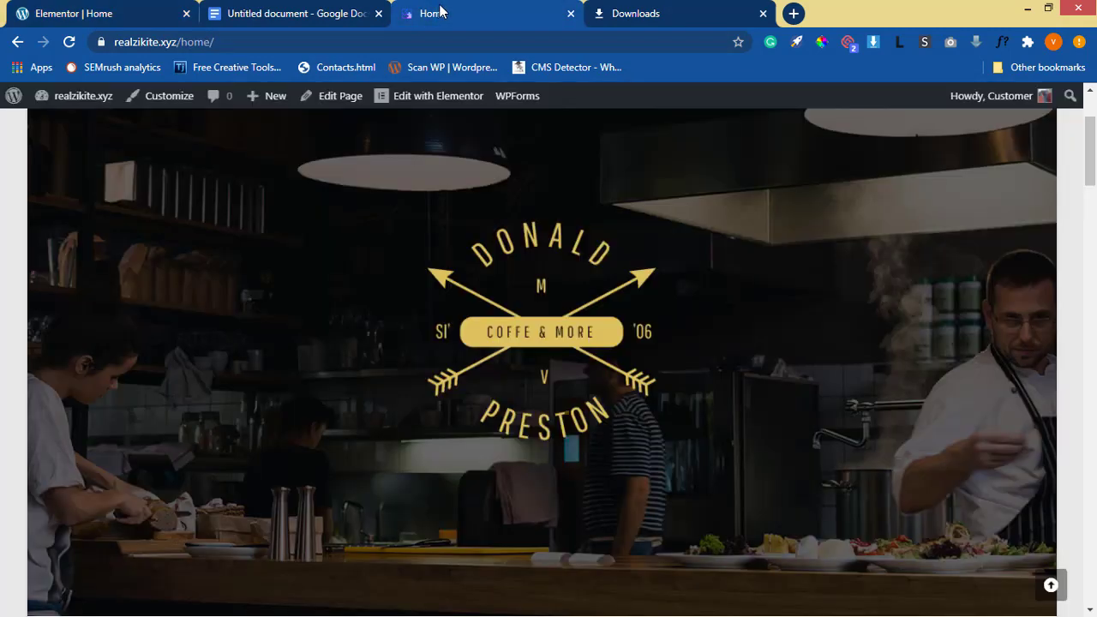
click(155, 24)
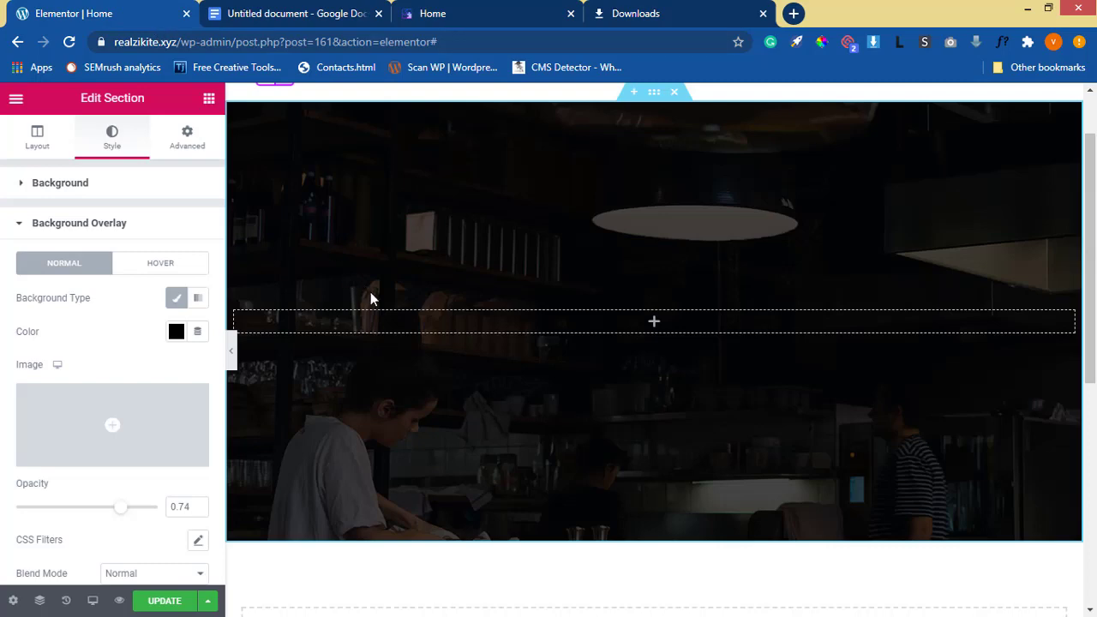
click(463, 16)
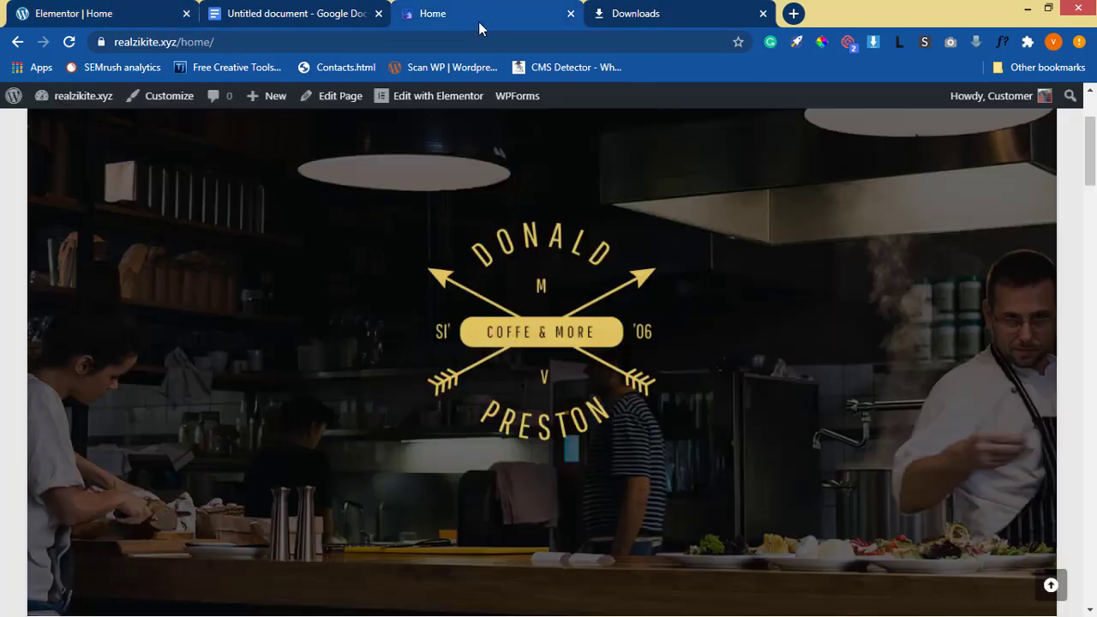
click(94, 14)
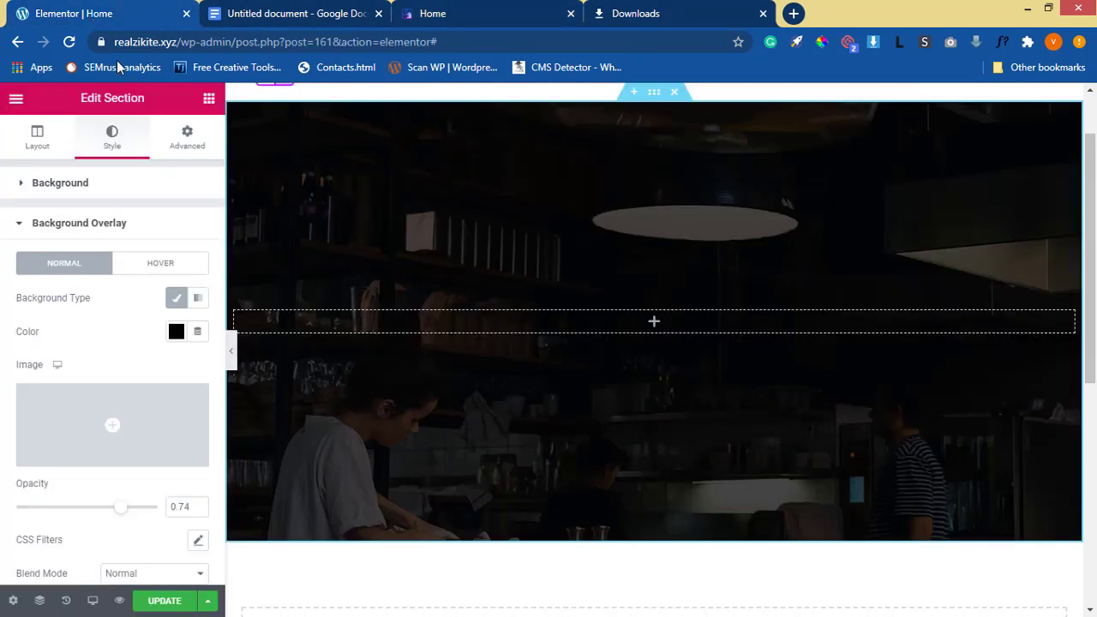
Set the hero section's minimum height to 600 px
click(36, 143)
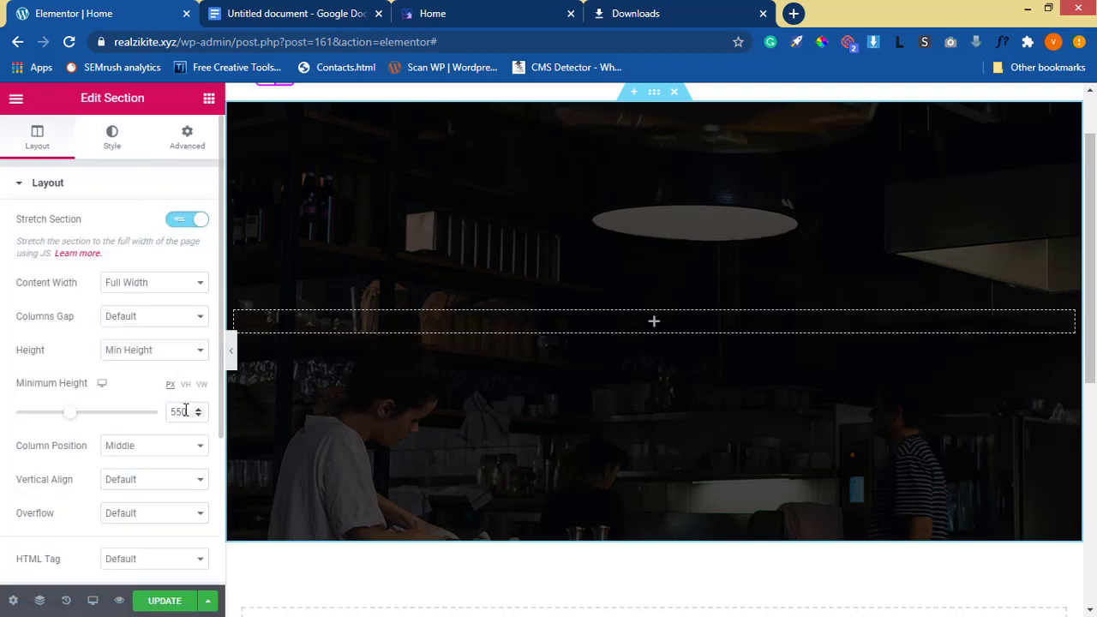
key(BackSpace)
key(BackSpace)
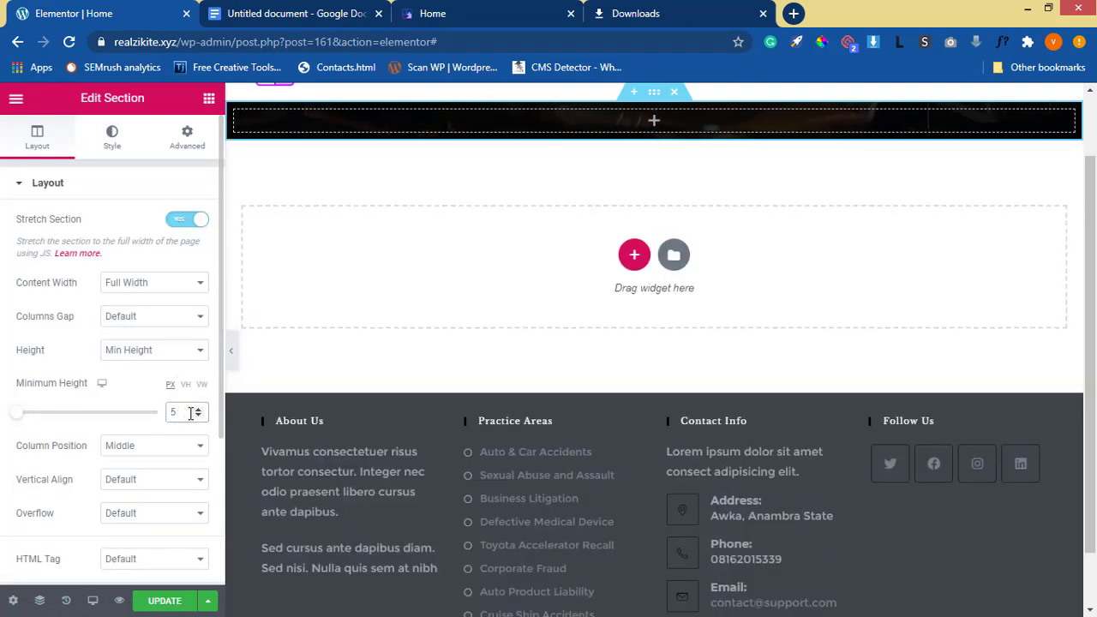
text(600)
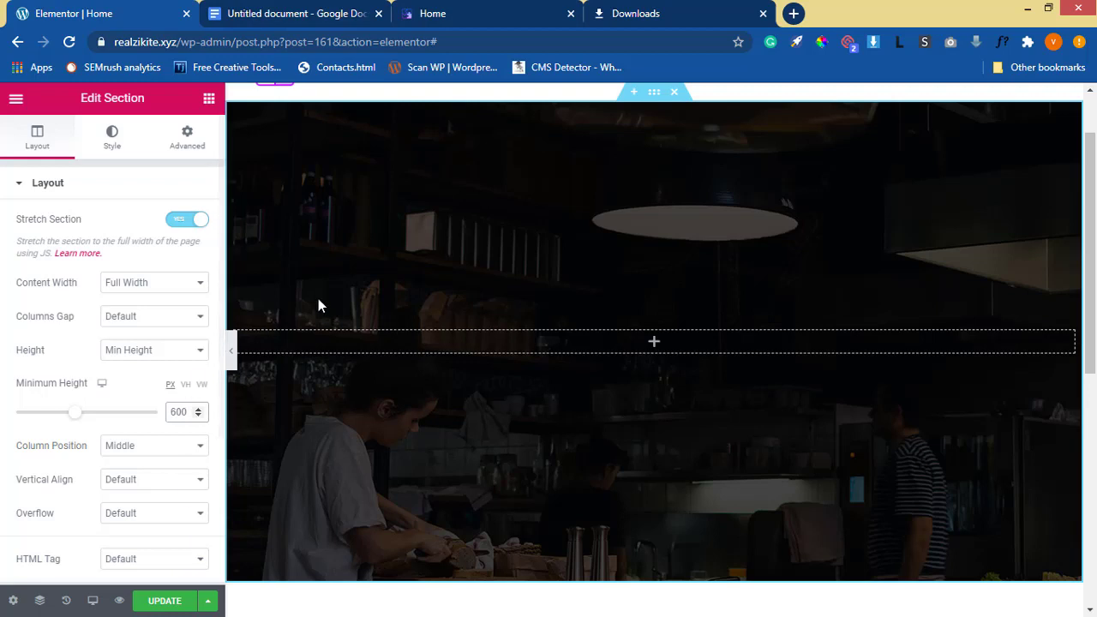
Add an Image widget to the hero section's empty column and align it to the center
click(209, 100)
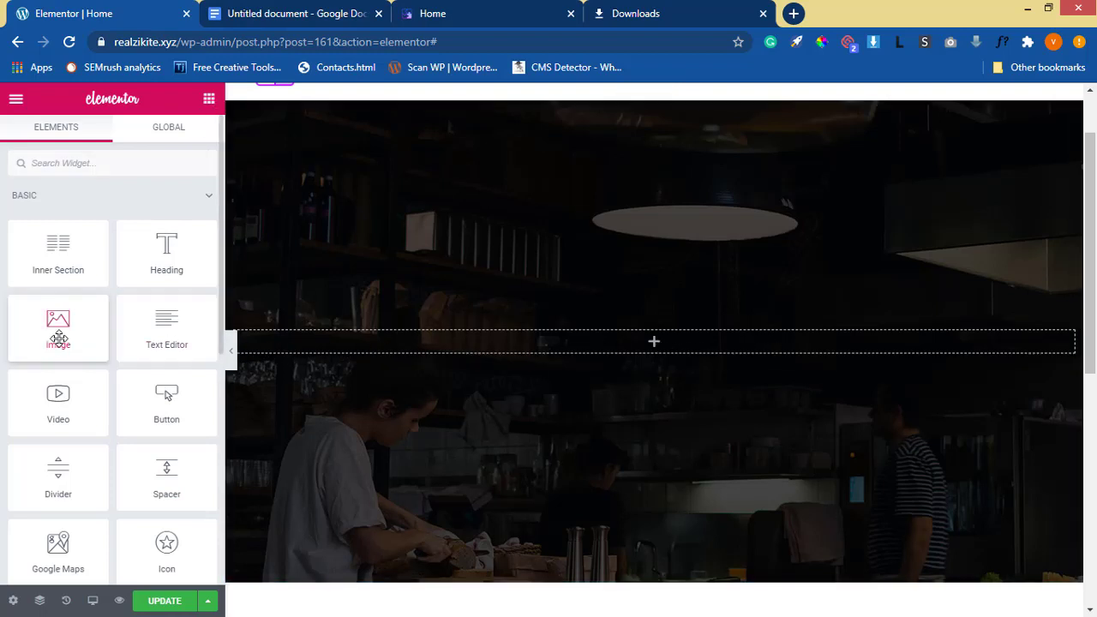
drag(54, 333, 636, 343)
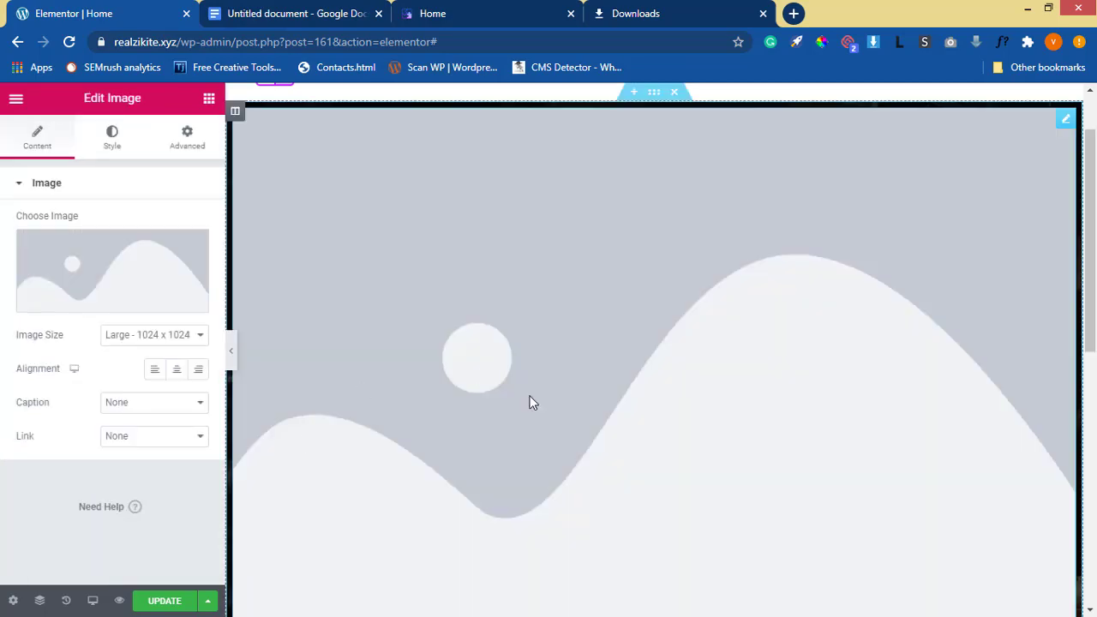
scroll(772, 419, down, 10)
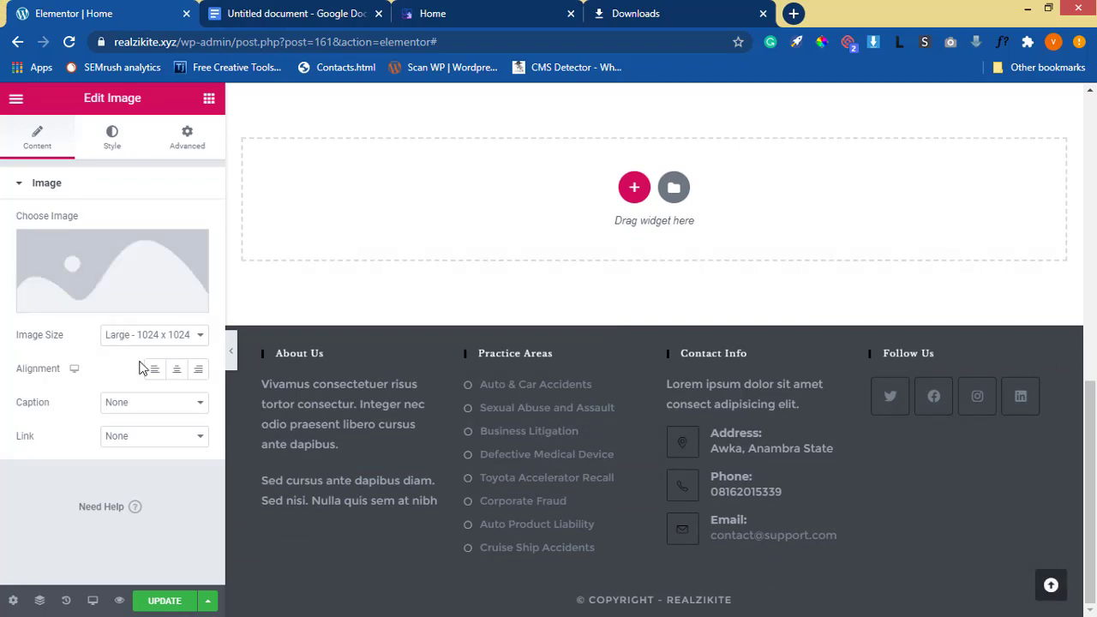
click(183, 380)
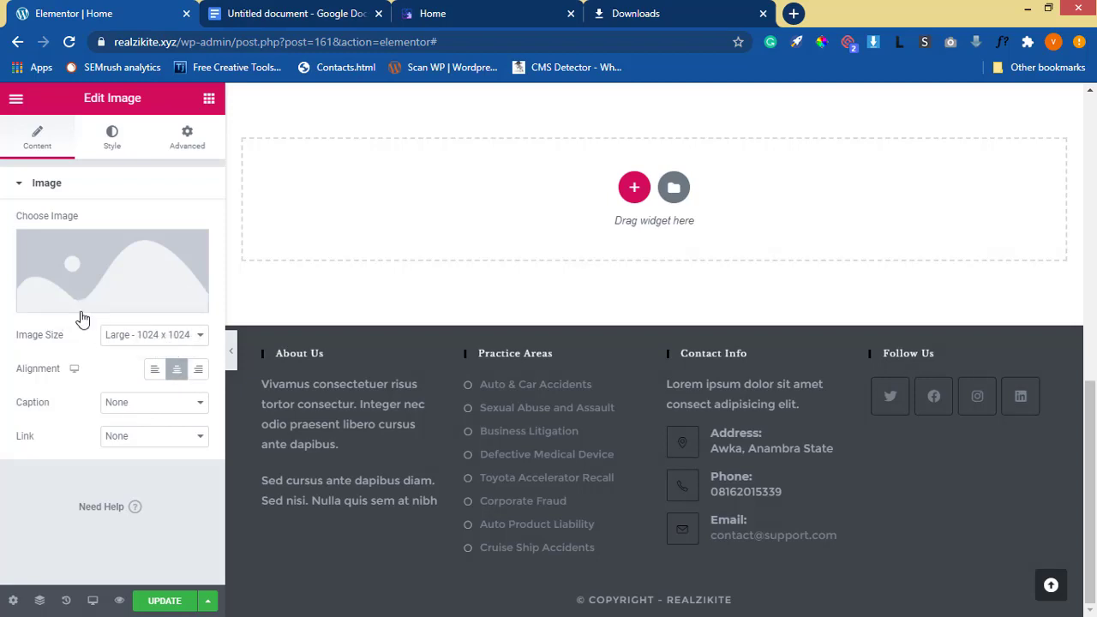
Insert Vintage-Logo.png from the media library as the Image widget's picture
click(116, 313)
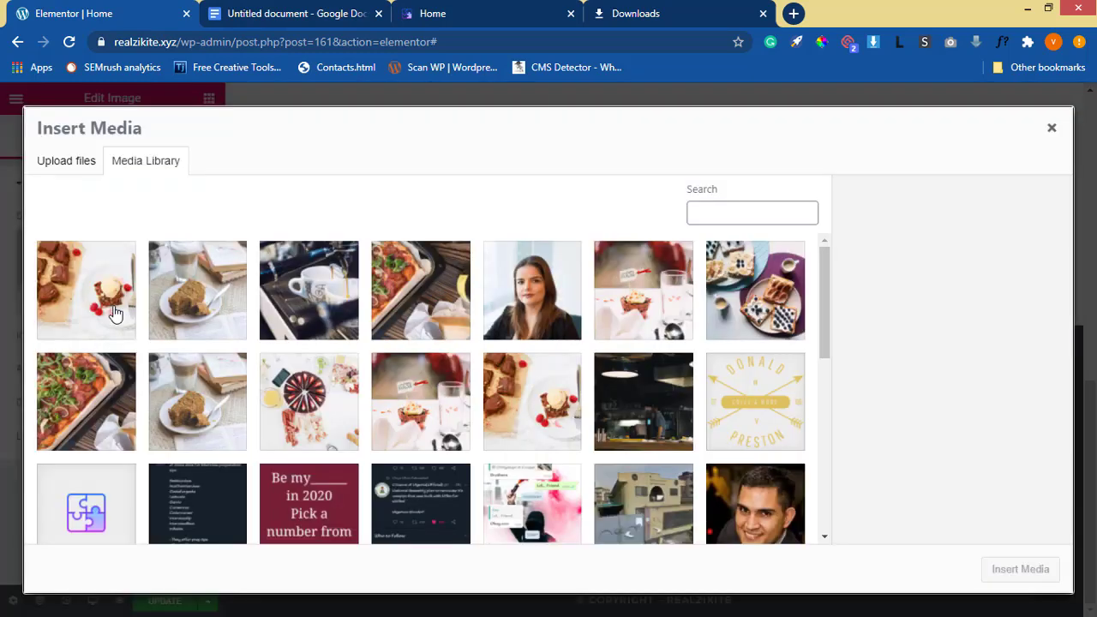
click(762, 417)
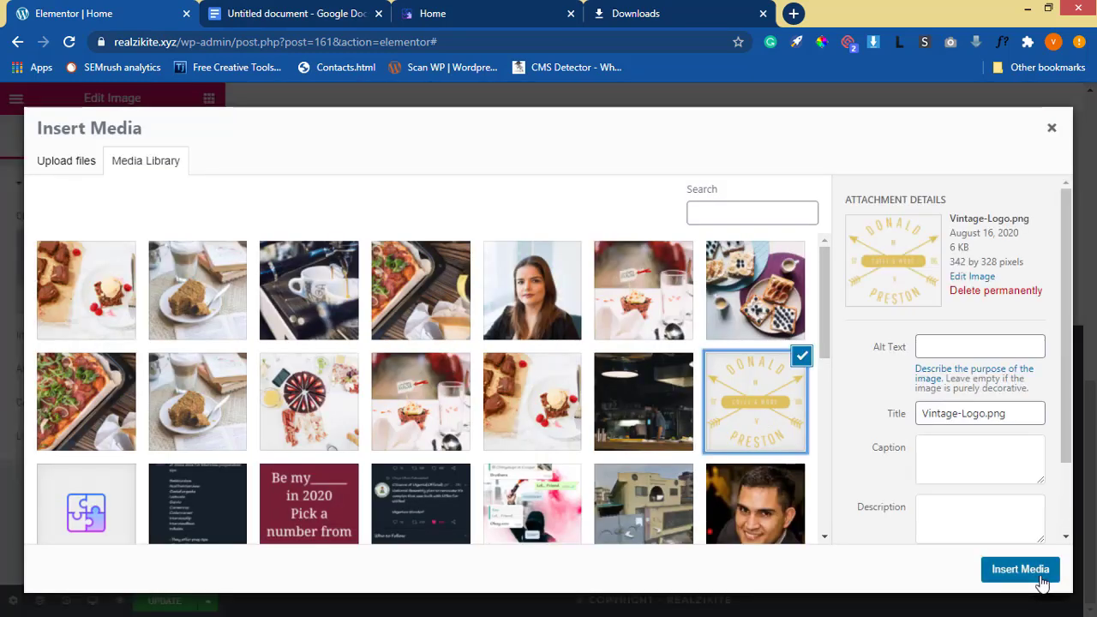
click(1024, 572)
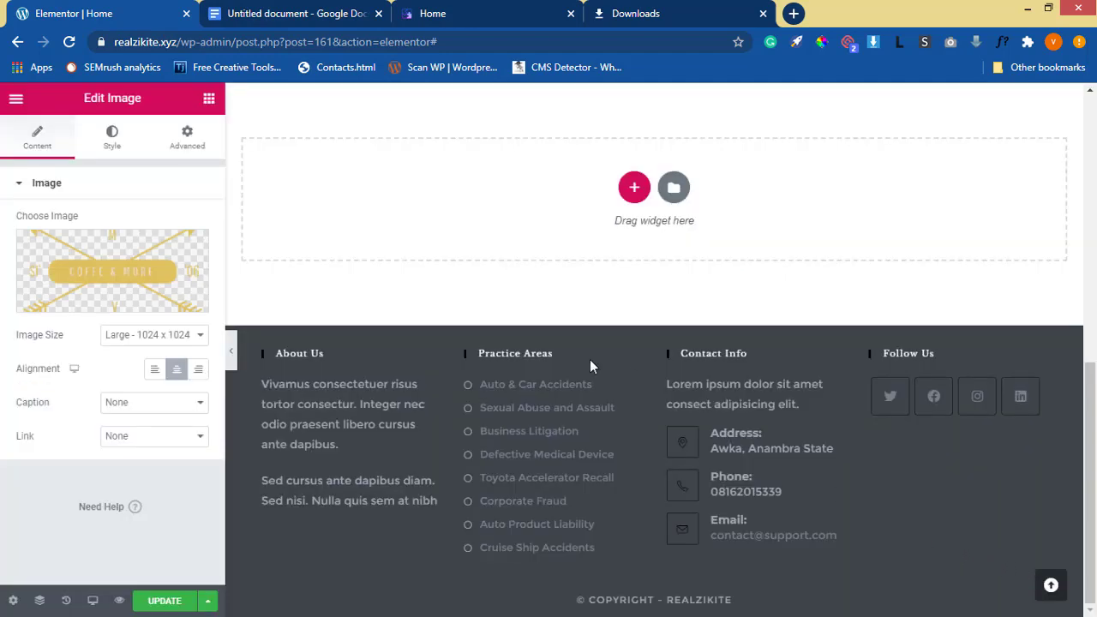
scroll(691, 292, up, 10)
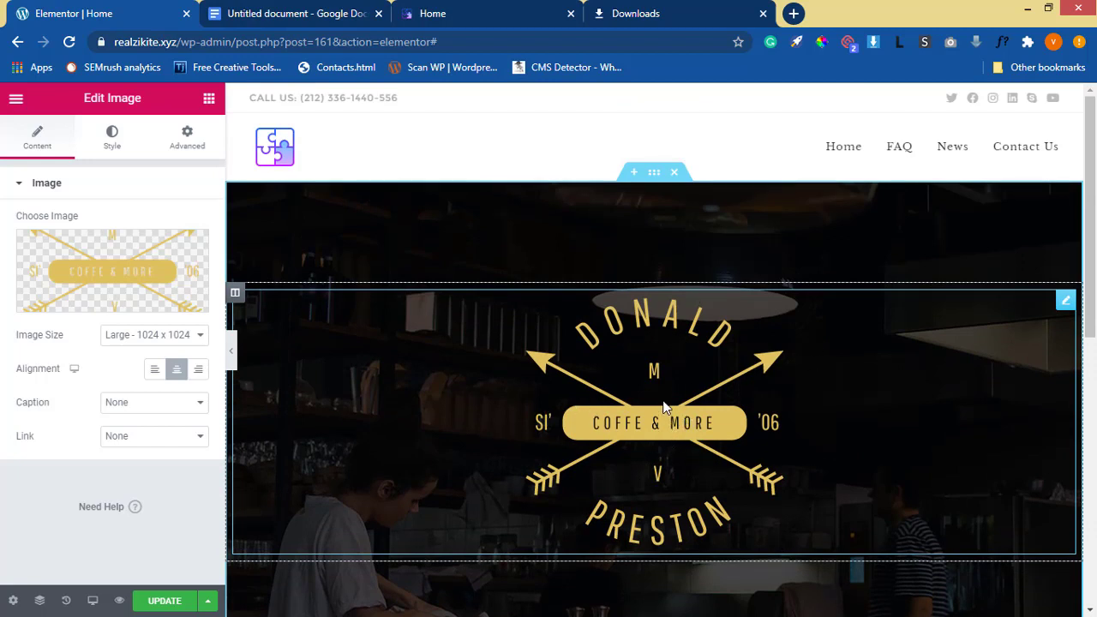
Compare the placed logo with the one in the published Home page hero and check the section in the editor
click(514, 19)
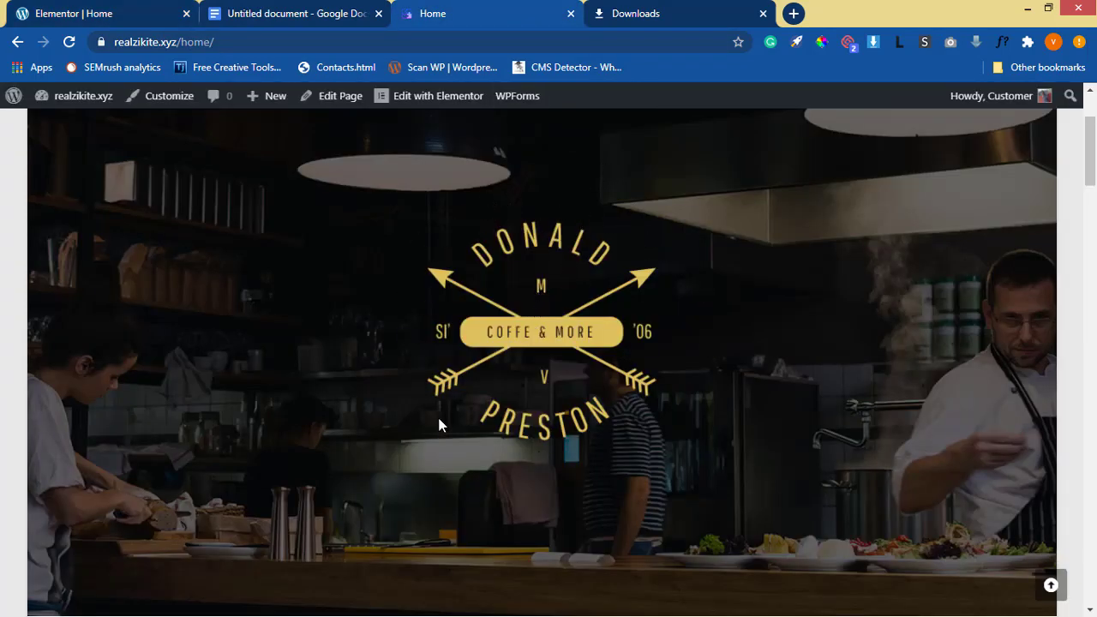
click(86, 13)
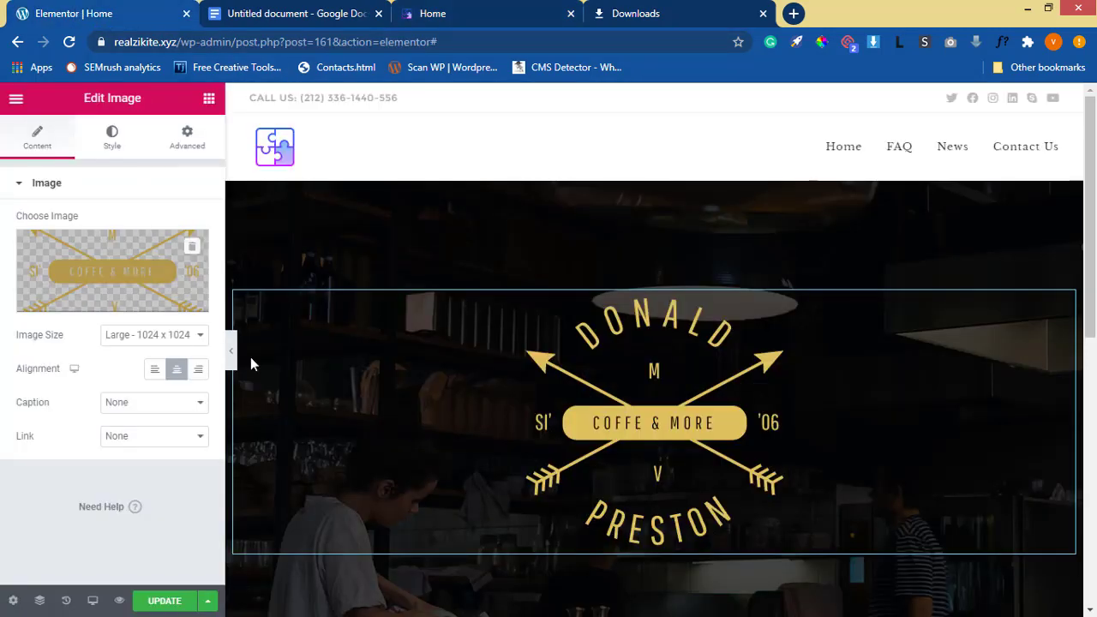
scroll(797, 420, down, 3)
scroll(794, 414, up, 3)
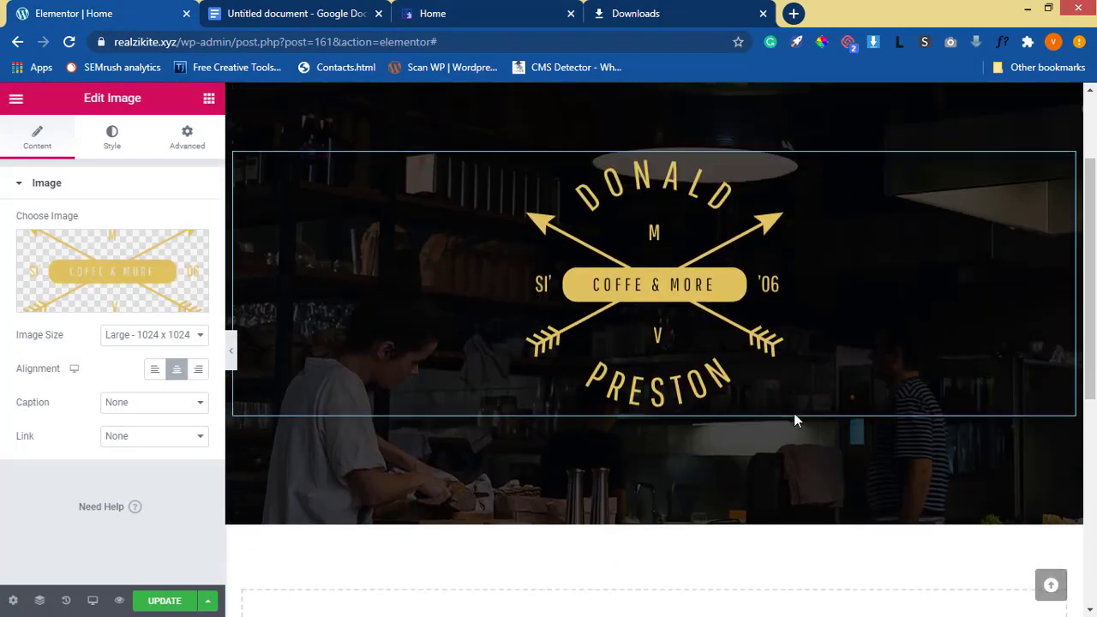
Set the logo's image size to Medium - 300 x 300 and compare it with the logo on the published Home page
click(139, 338)
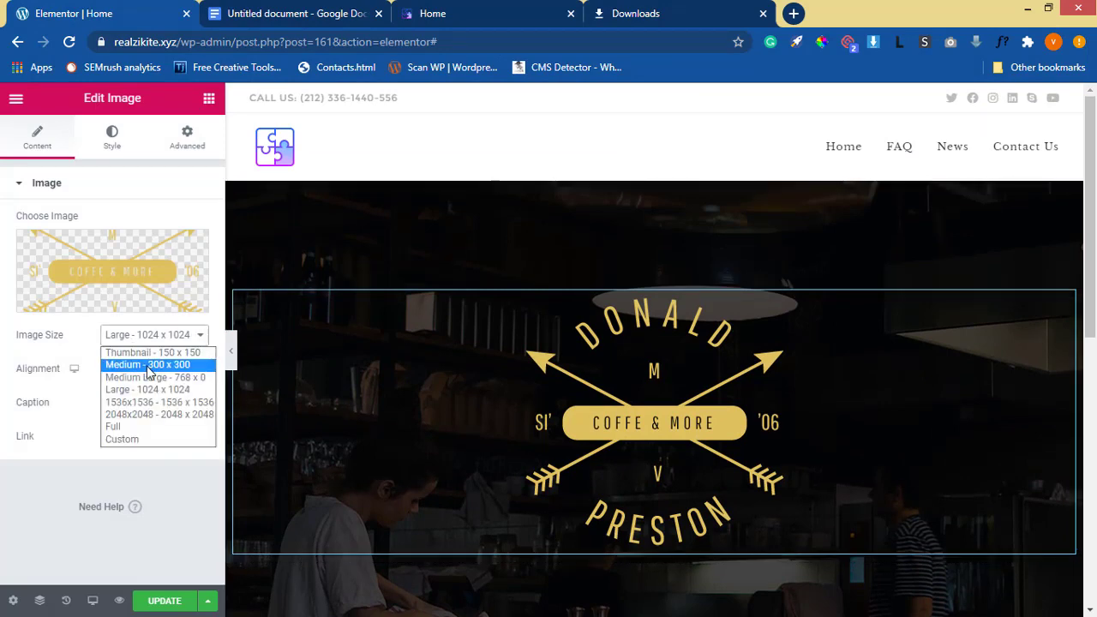
click(146, 365)
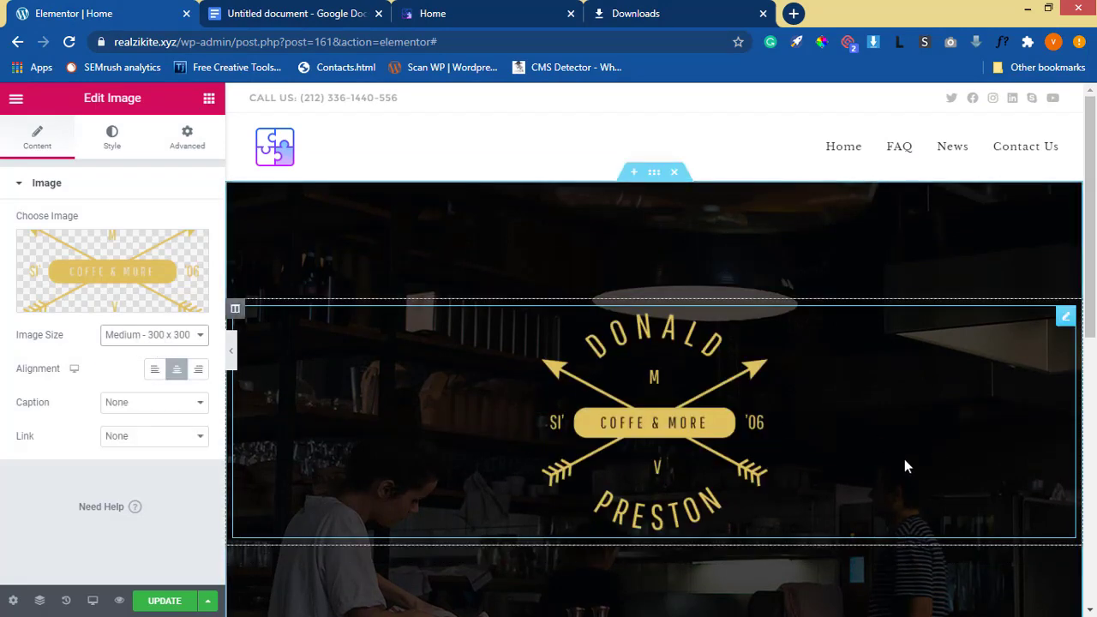
scroll(907, 463, down, 3)
scroll(764, 463, up, 1)
click(485, 15)
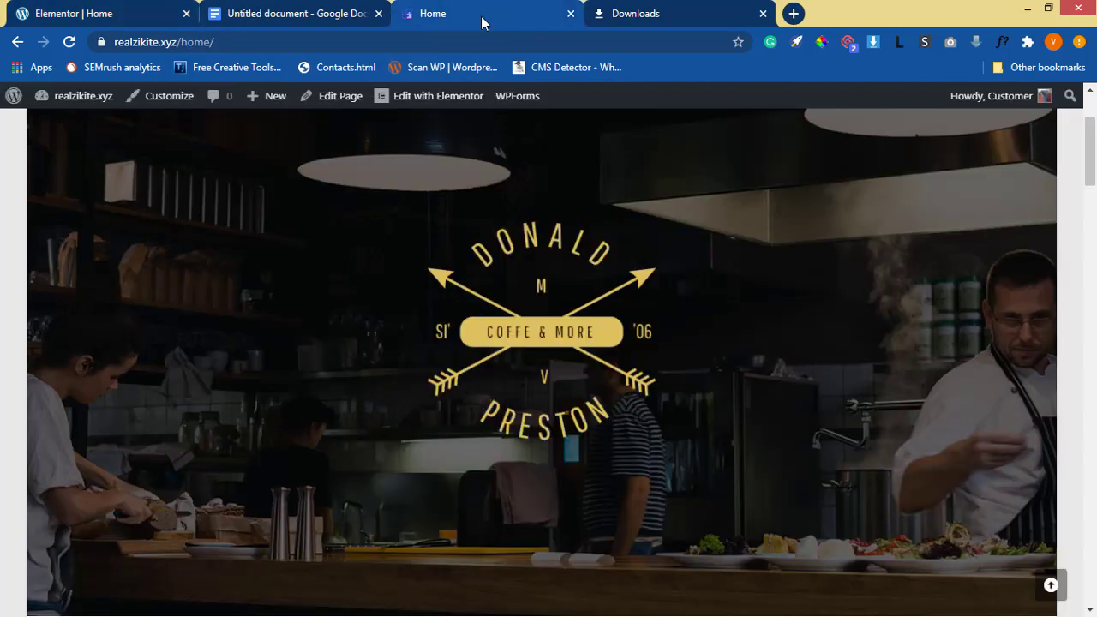
click(122, 17)
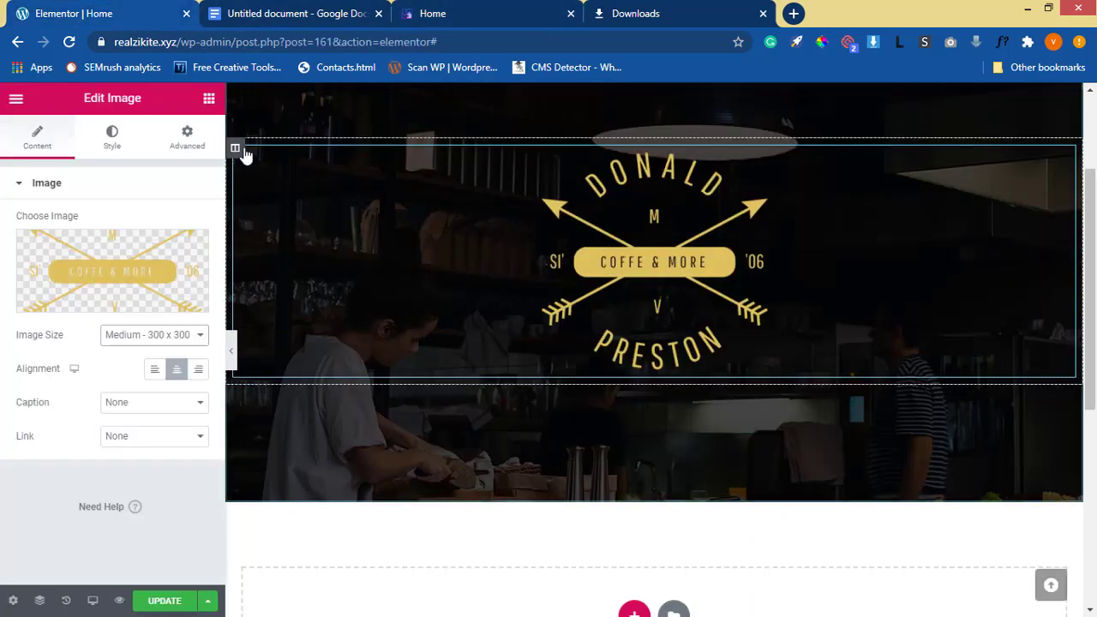
Increase the hero section's minimum height to 650 px and check the section's full extent
scroll(690, 438, down, 3)
scroll(694, 451, up, 1)
scroll(694, 452, up, 2)
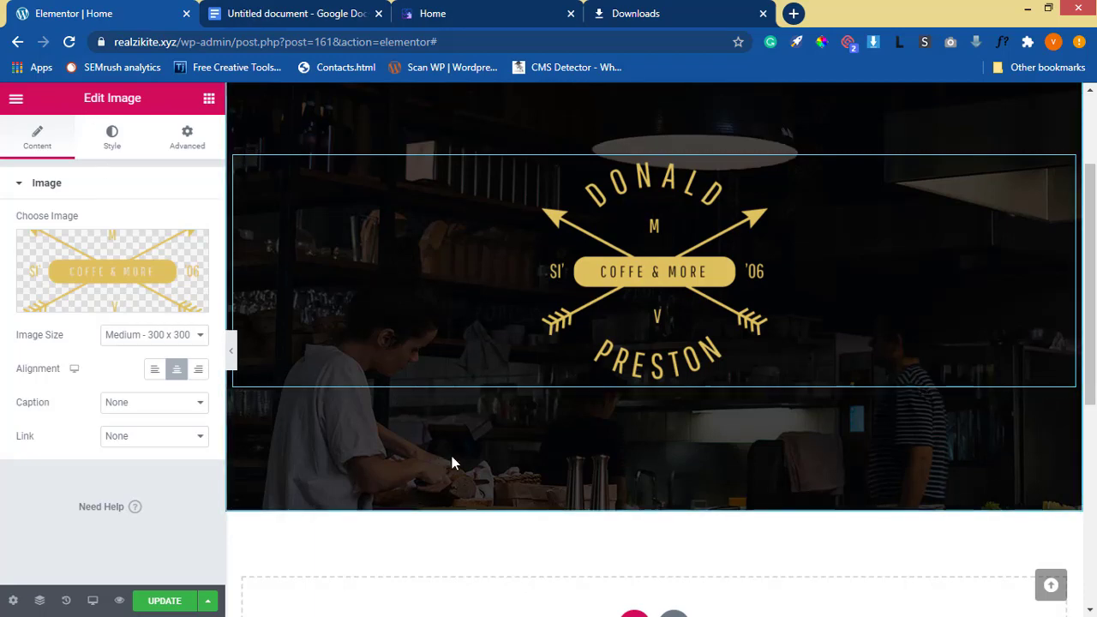
scroll(555, 236, up, 2)
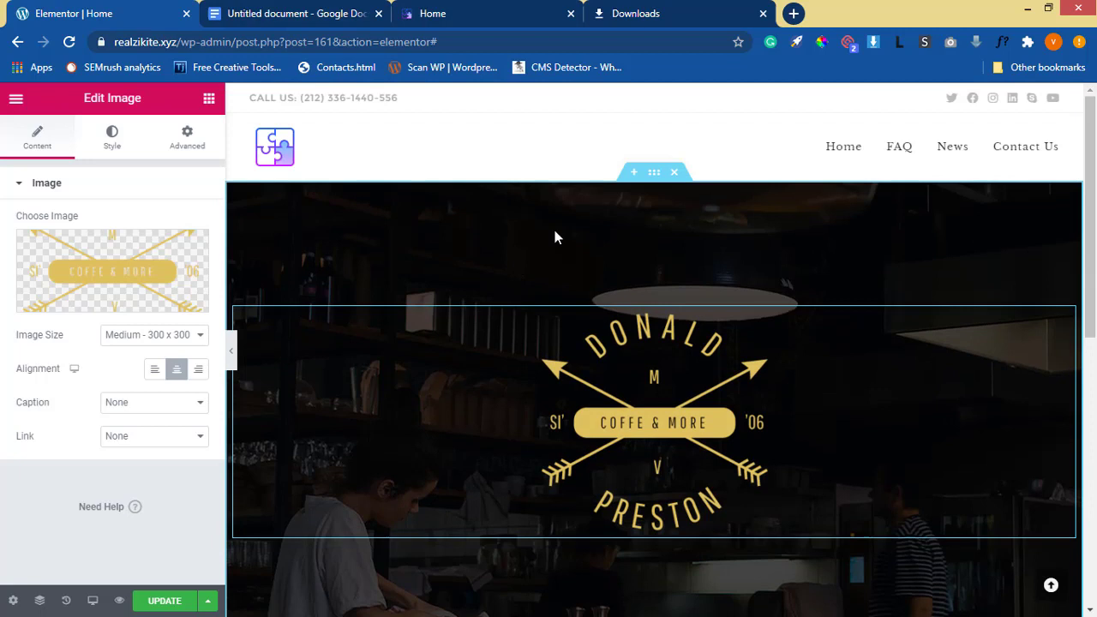
click(653, 178)
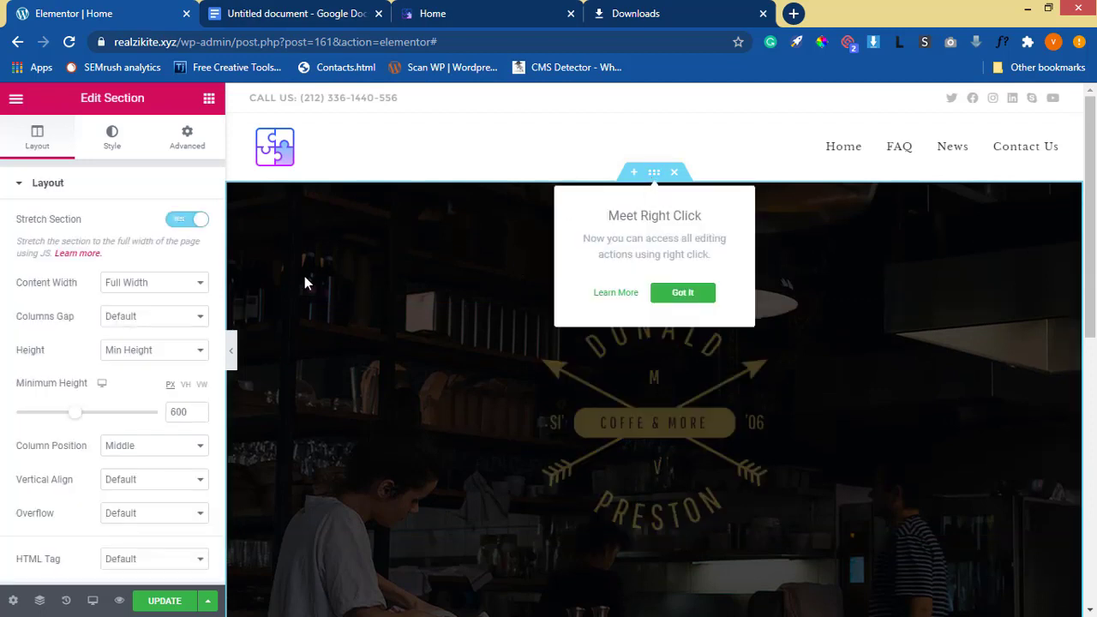
click(686, 296)
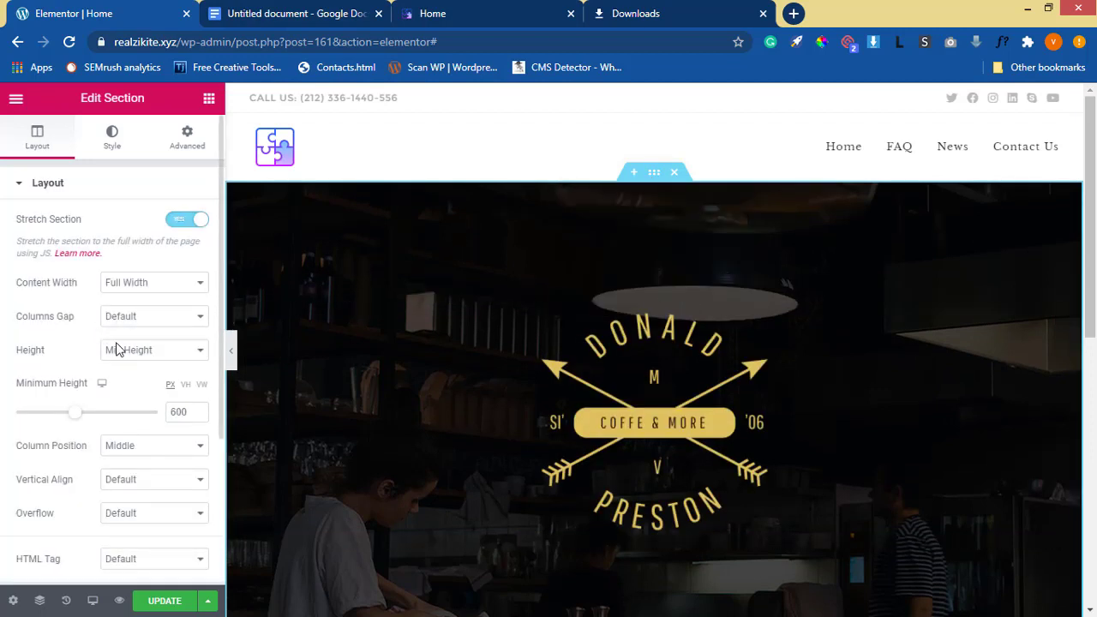
click(200, 409)
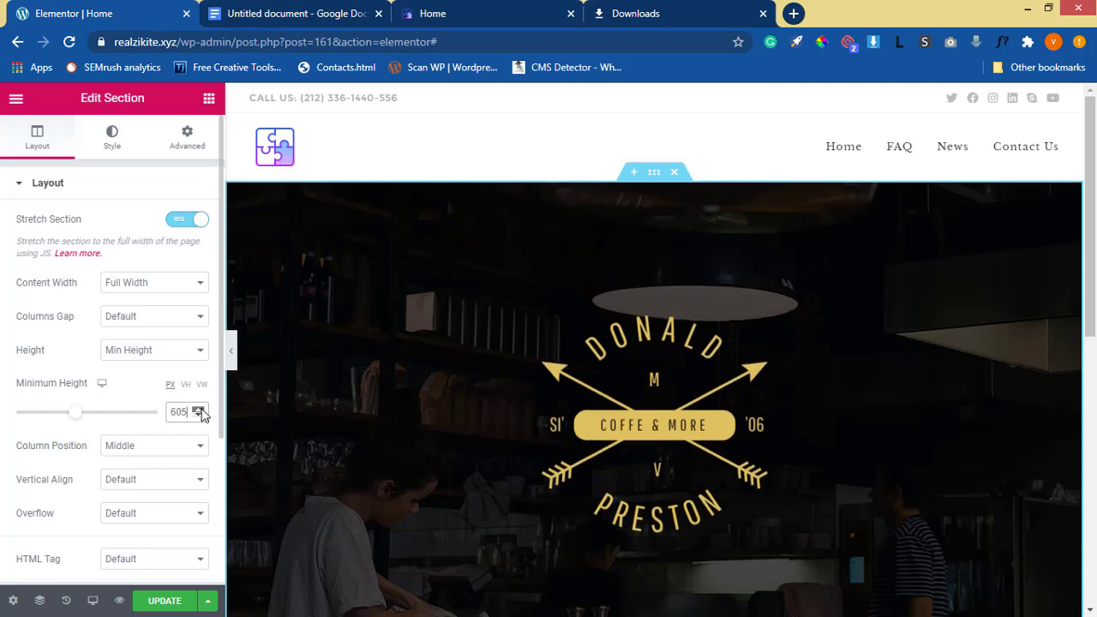
drag(201, 412, 202, 415)
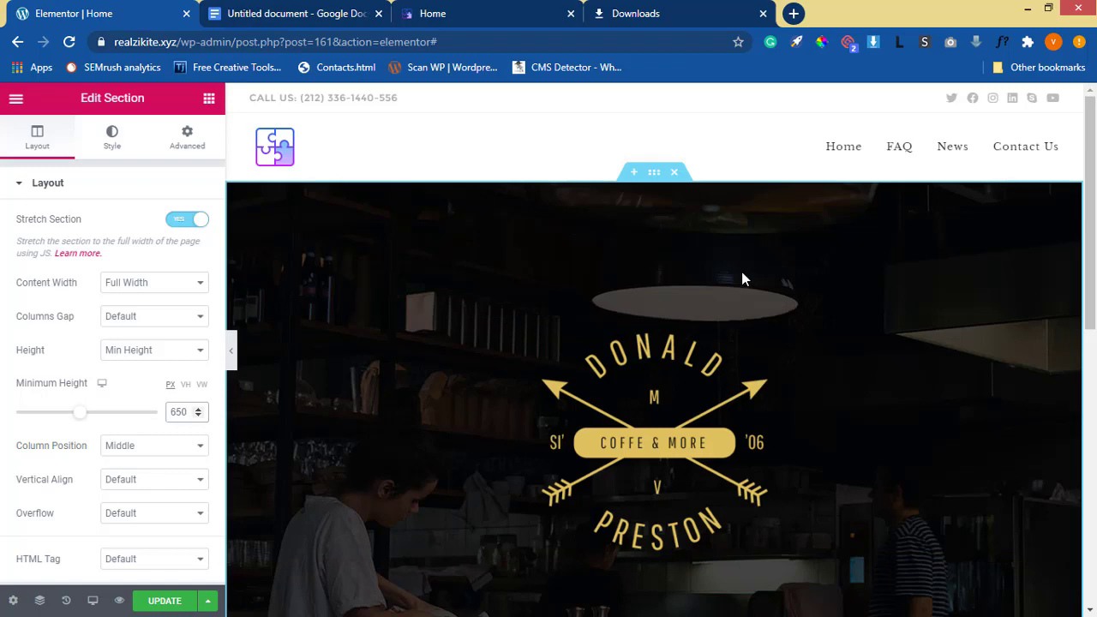
scroll(744, 291, down, 5)
scroll(750, 343, up, 5)
Add a section with two equal columns below the hero, following the published page's Our Sweets layout
click(482, 9)
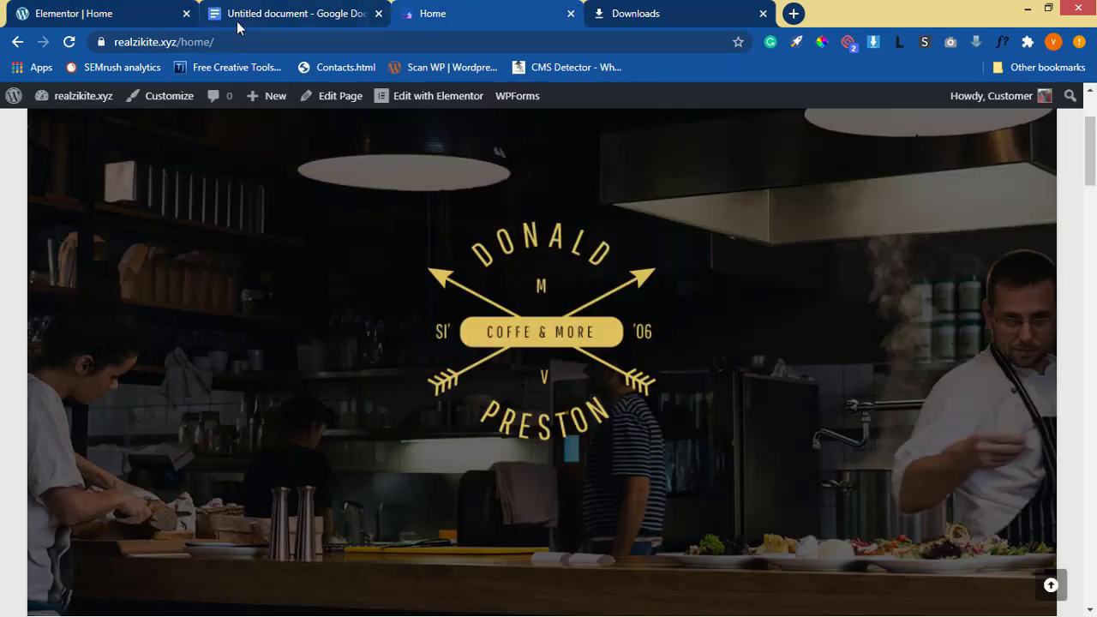
scroll(686, 334, down, 5)
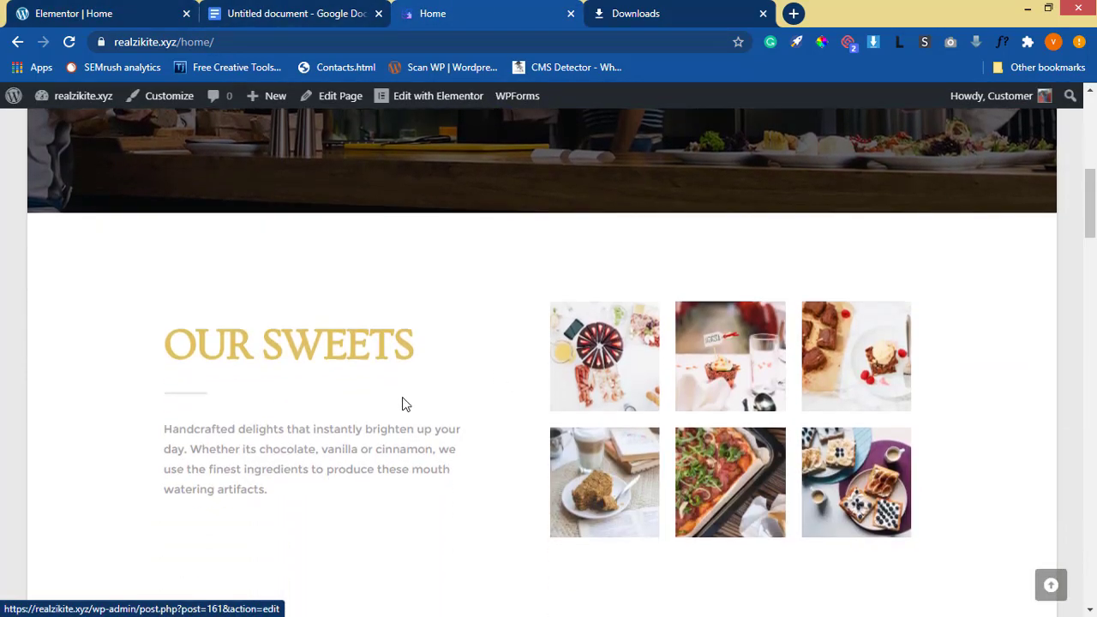
scroll(394, 394, down, 1)
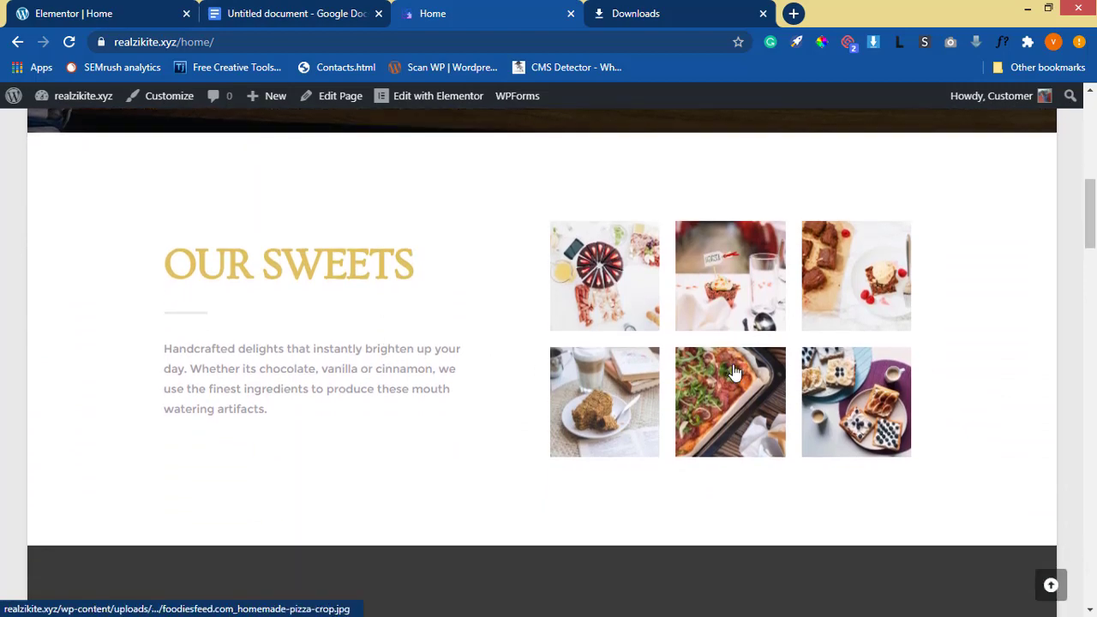
click(115, 10)
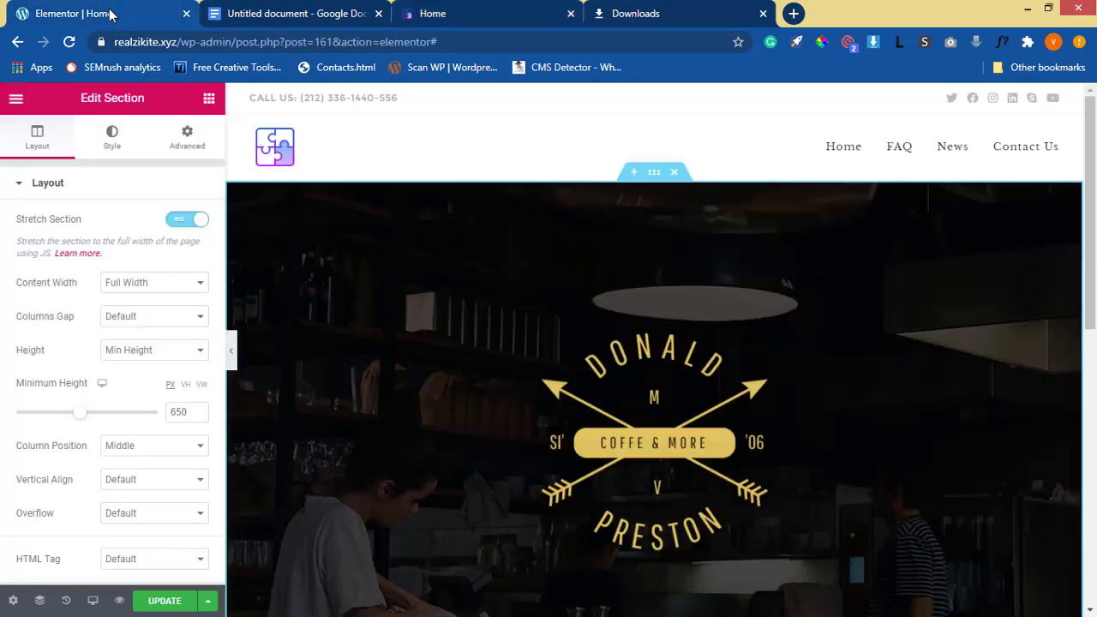
scroll(583, 326, down, 3)
scroll(600, 337, down, 5)
scroll(631, 258, up, 1)
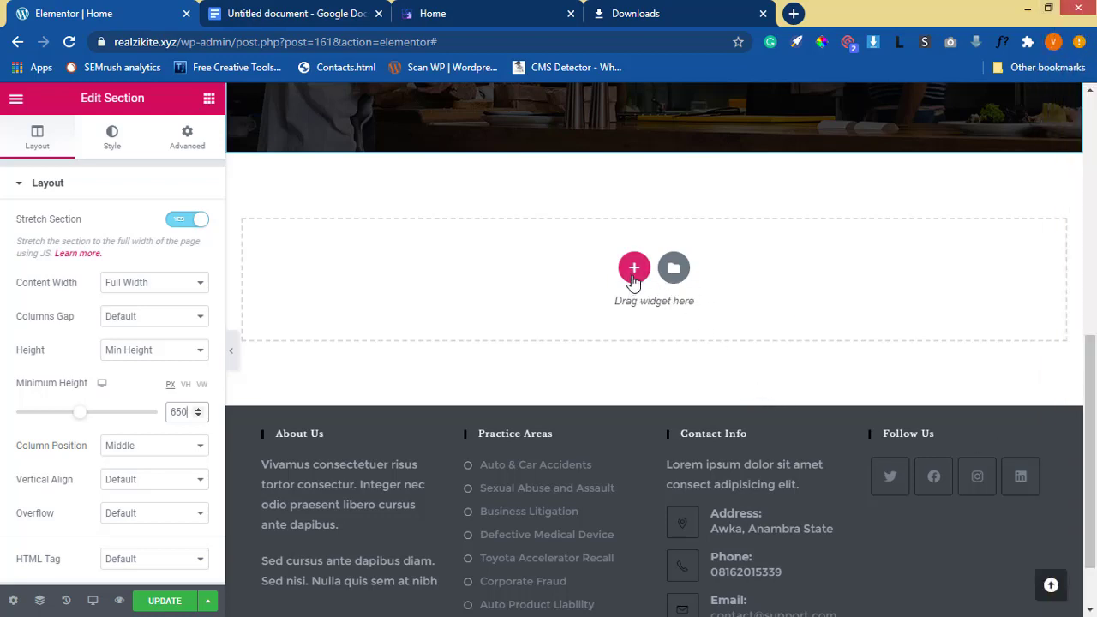
click(634, 267)
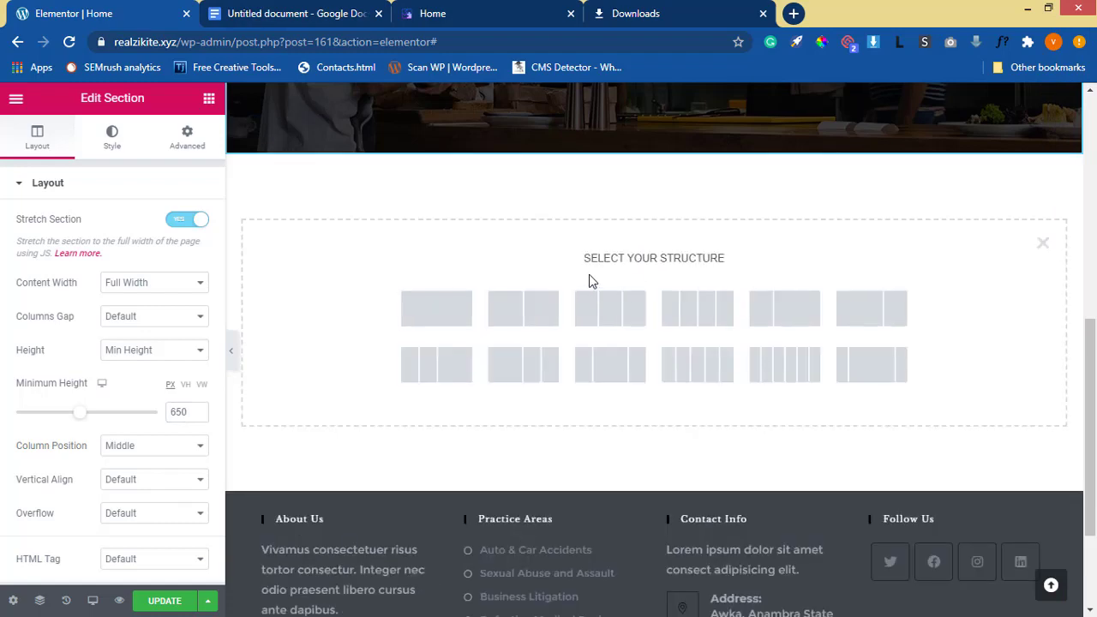
scroll(590, 279, up, 5)
scroll(635, 346, down, 4)
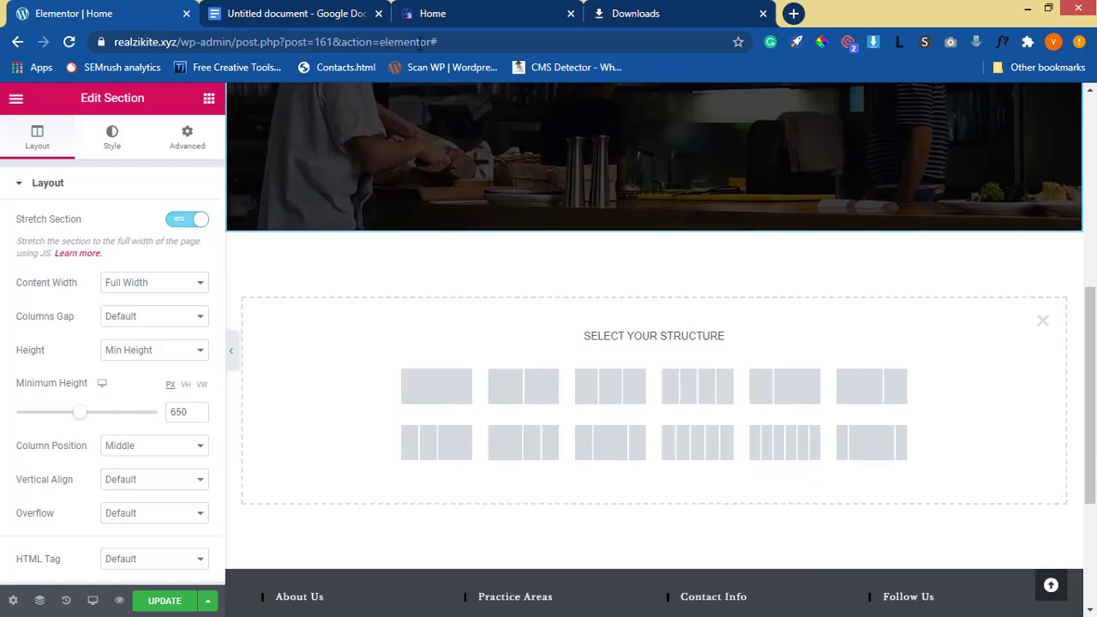
click(433, 16)
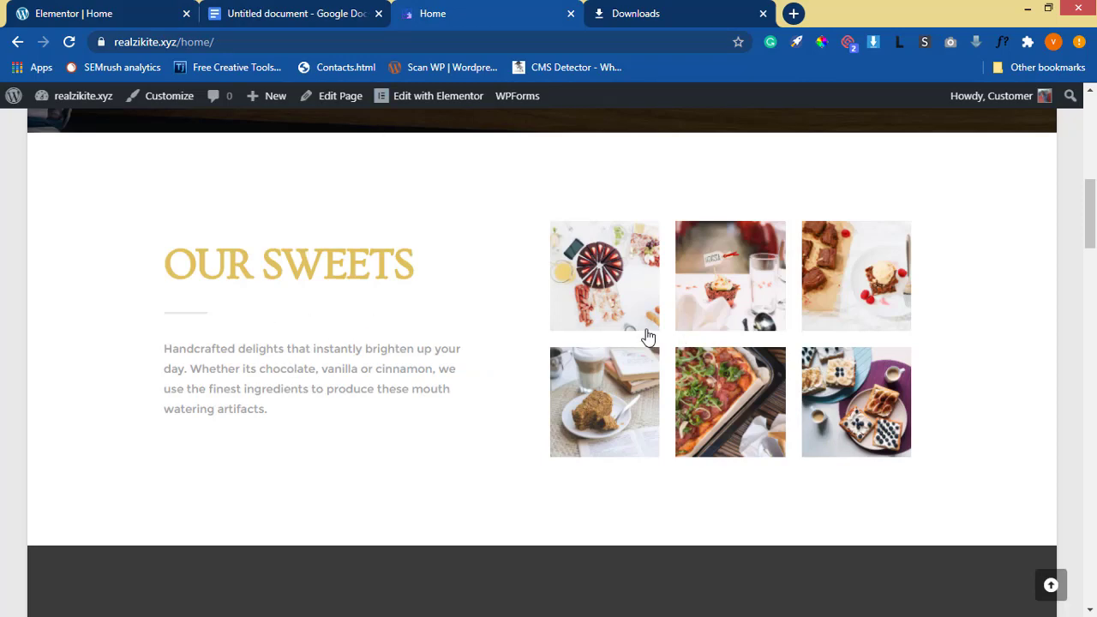
click(109, 15)
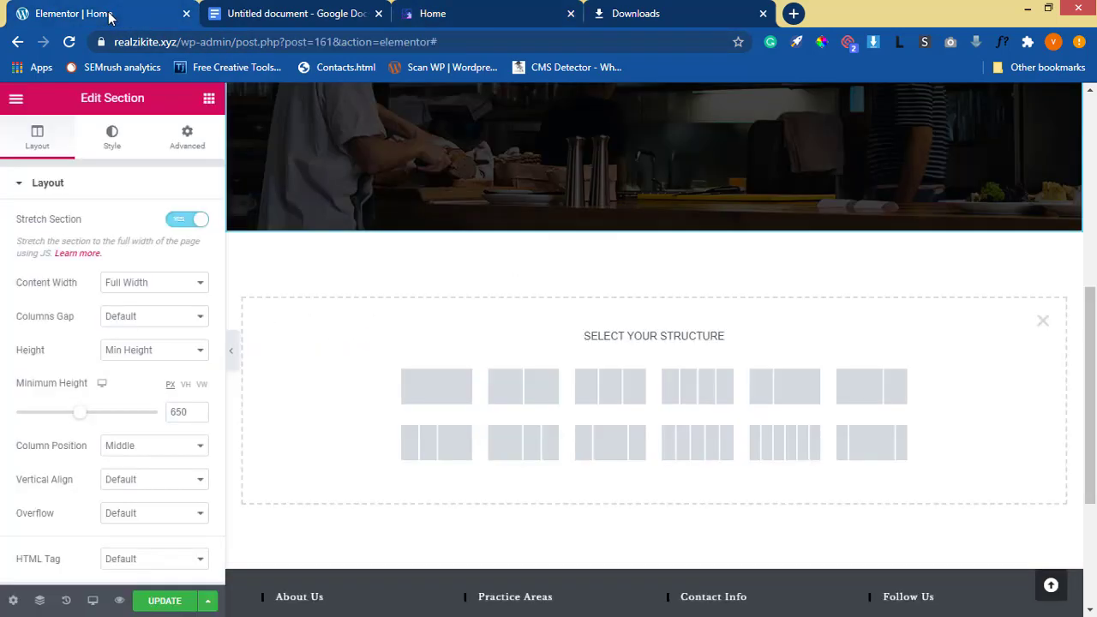
click(530, 398)
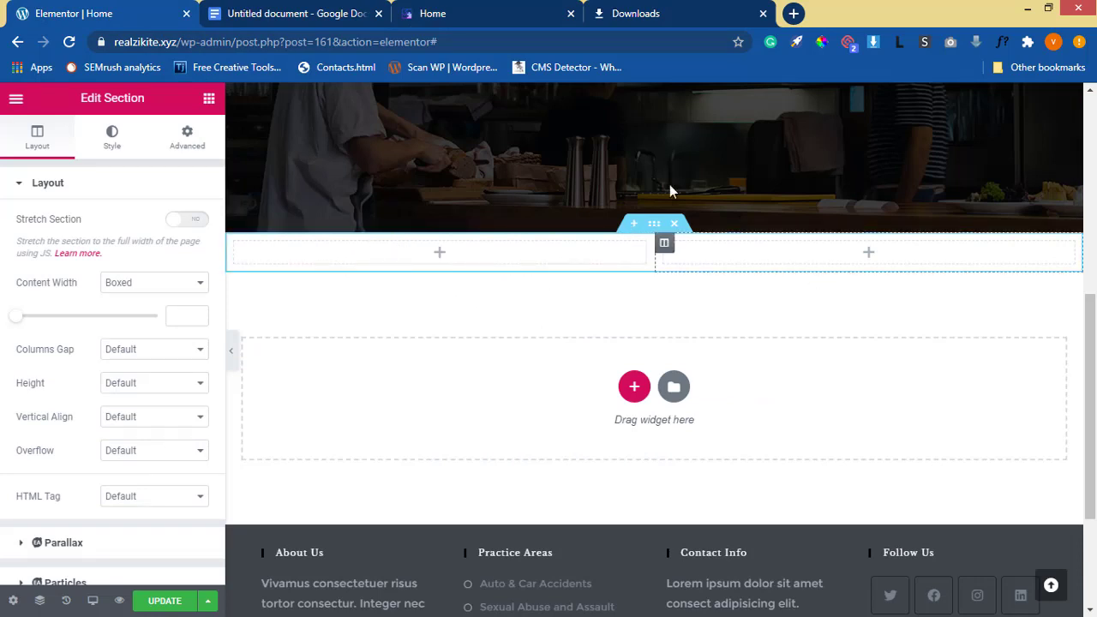
Add a Heading widget to the left column of the new section, as on the published page
click(209, 101)
click(532, 15)
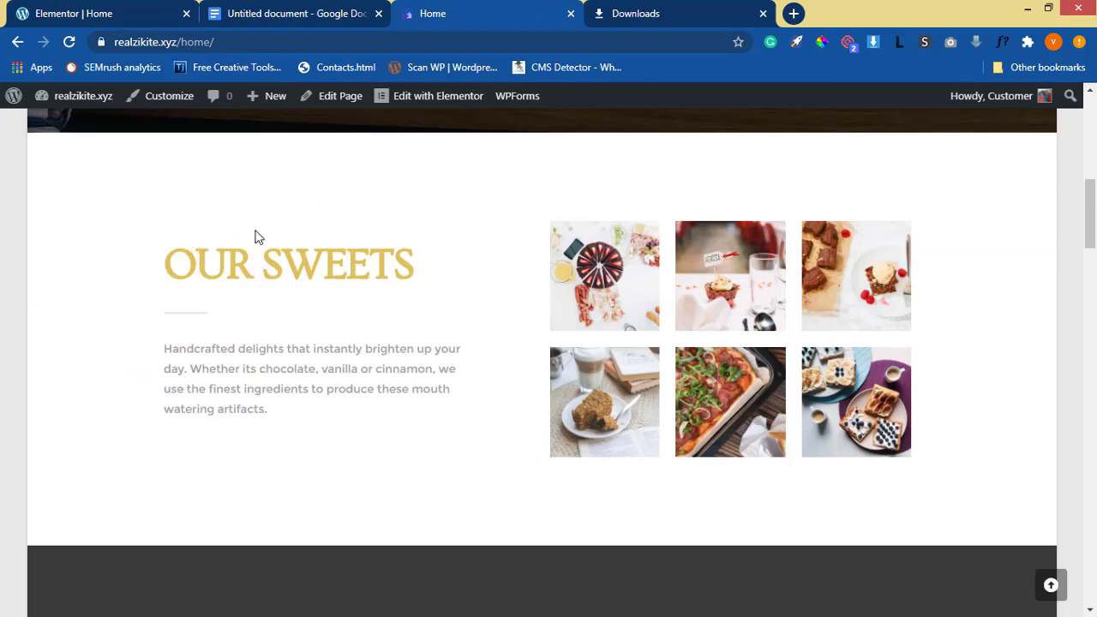
click(79, 16)
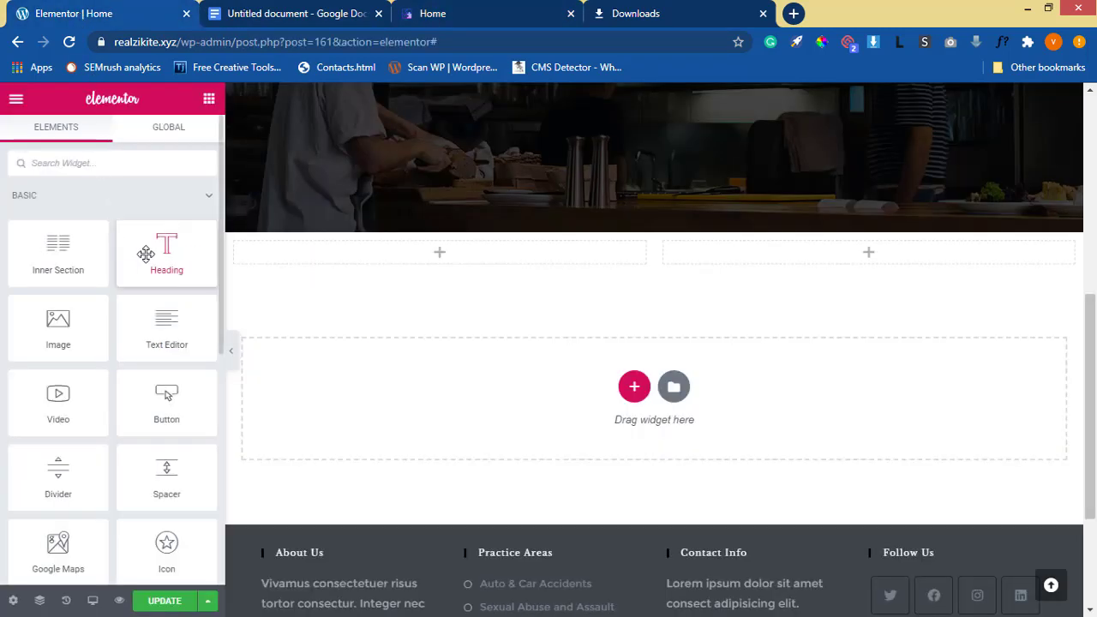
drag(145, 252, 393, 258)
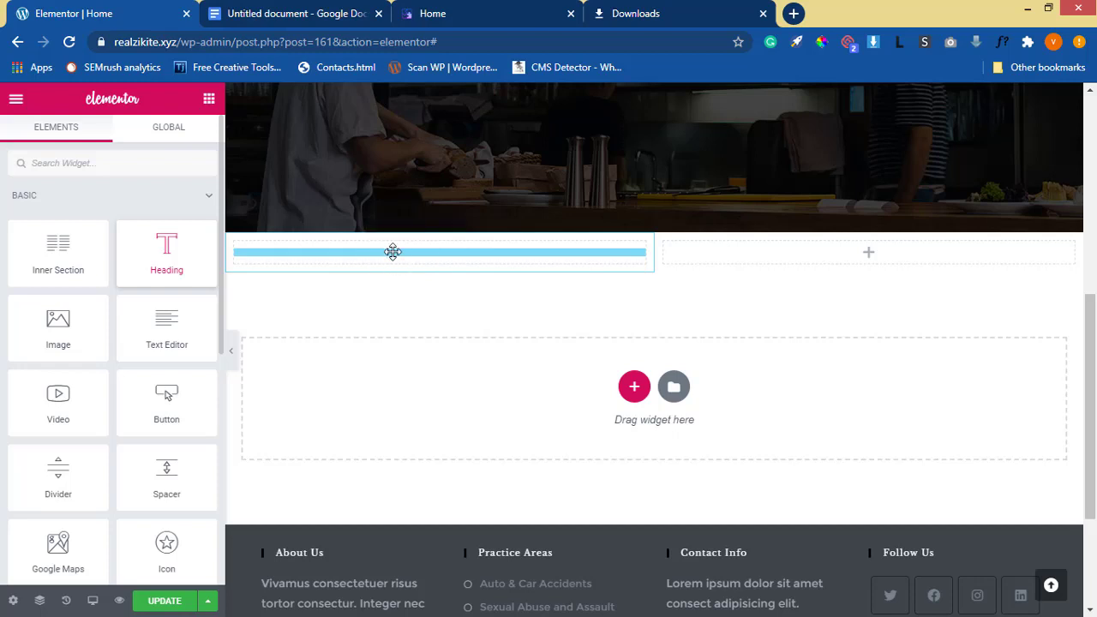
Replace the heading's placeholder title with "Our Sweets"
click(171, 244)
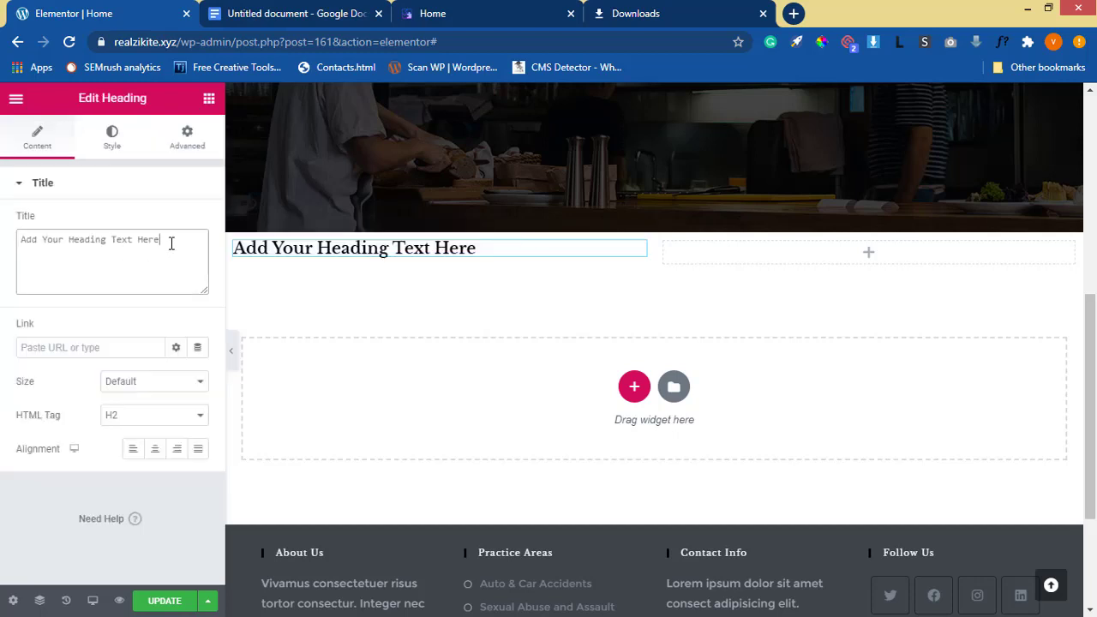
triple_click(170, 244)
key(BackSpace)
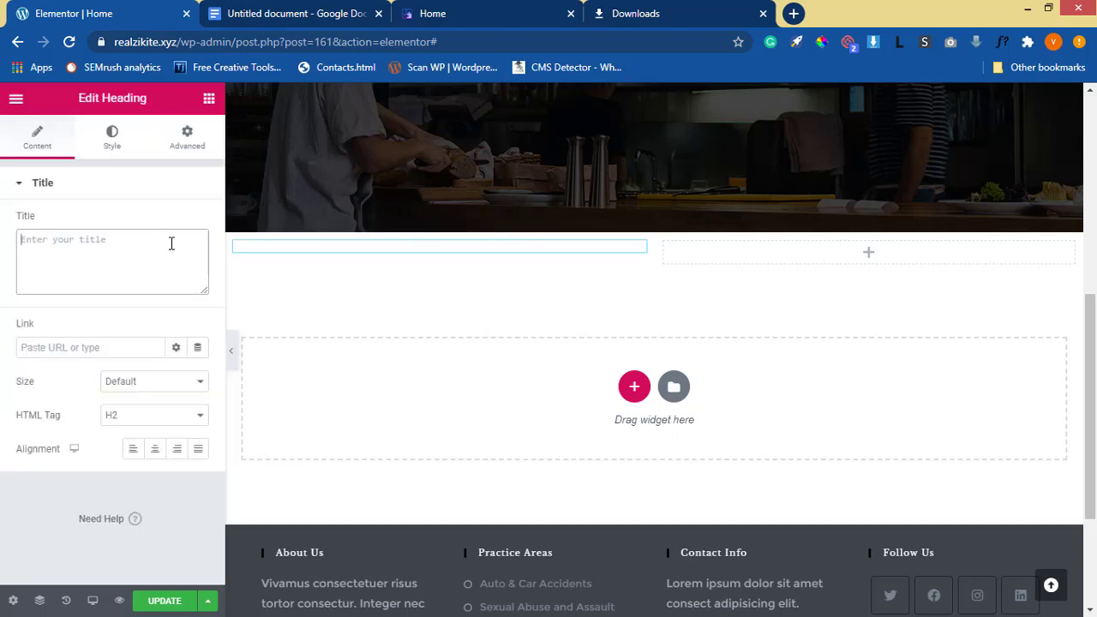
text(Our)
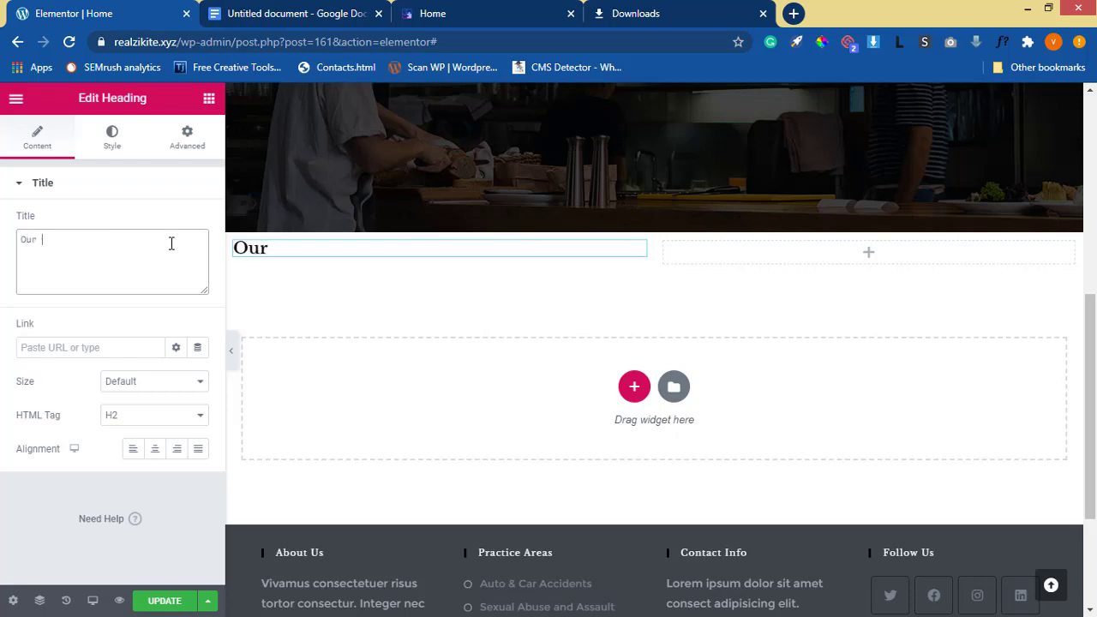
text( Sweets)
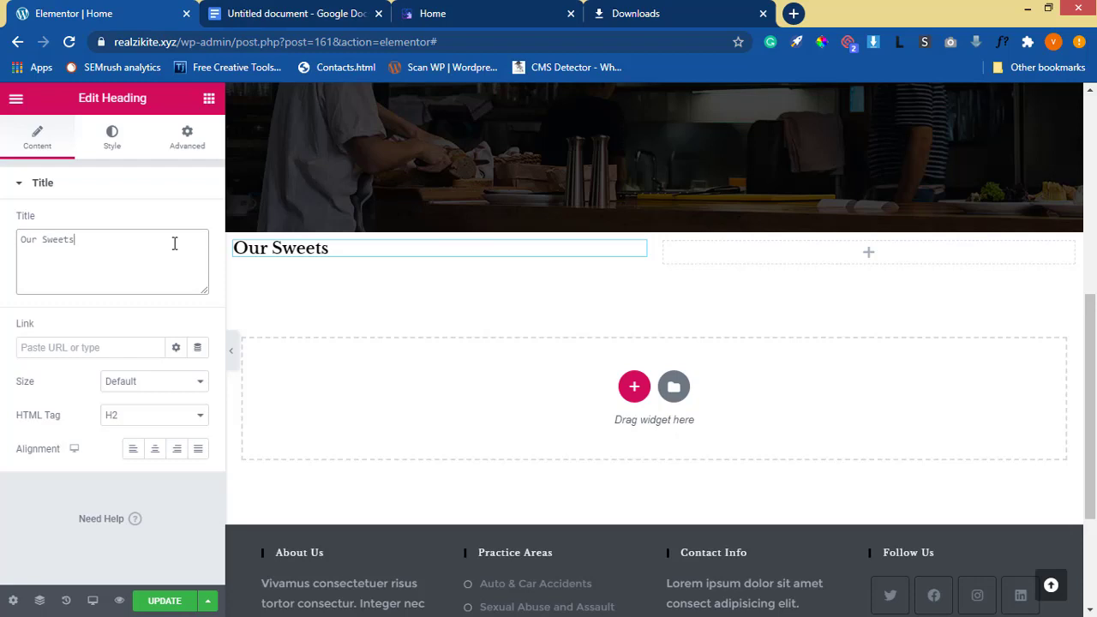
Center the heading and rewrite its title in capitals as "OUR SWEETS"
click(155, 452)
click(155, 452)
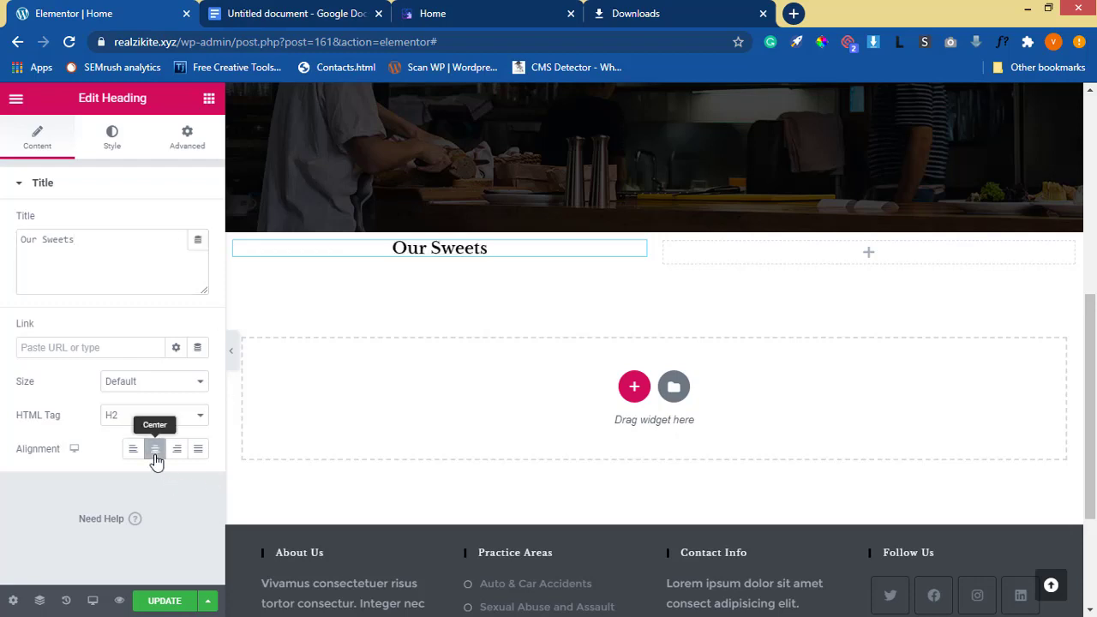
click(89, 246)
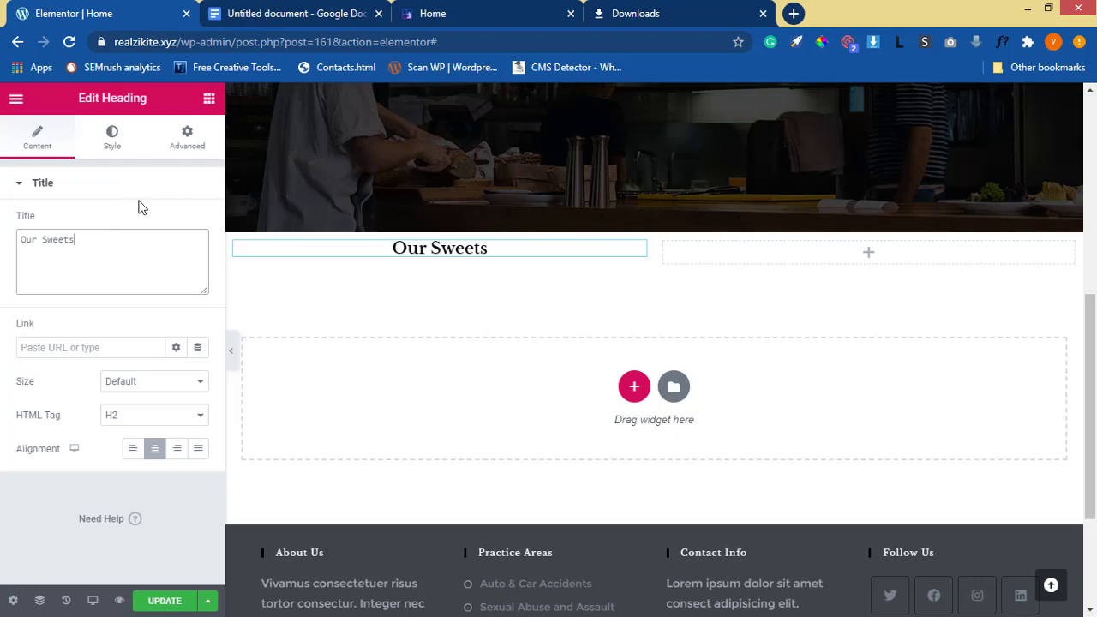
key(BackSpace)
key(BackSpace)
key(BackSpace)
key(BackSpace)
key(BackSpace)
key(BackSpace)
key(BackSpace)
key(BackSpace)
key(BackSpace)
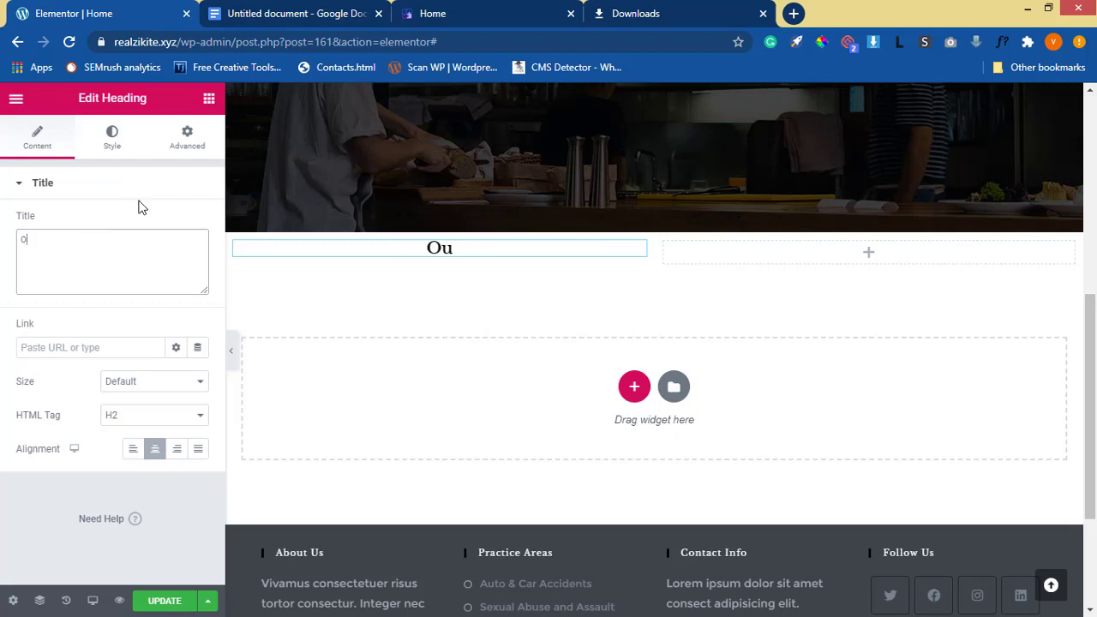
text(UrR)
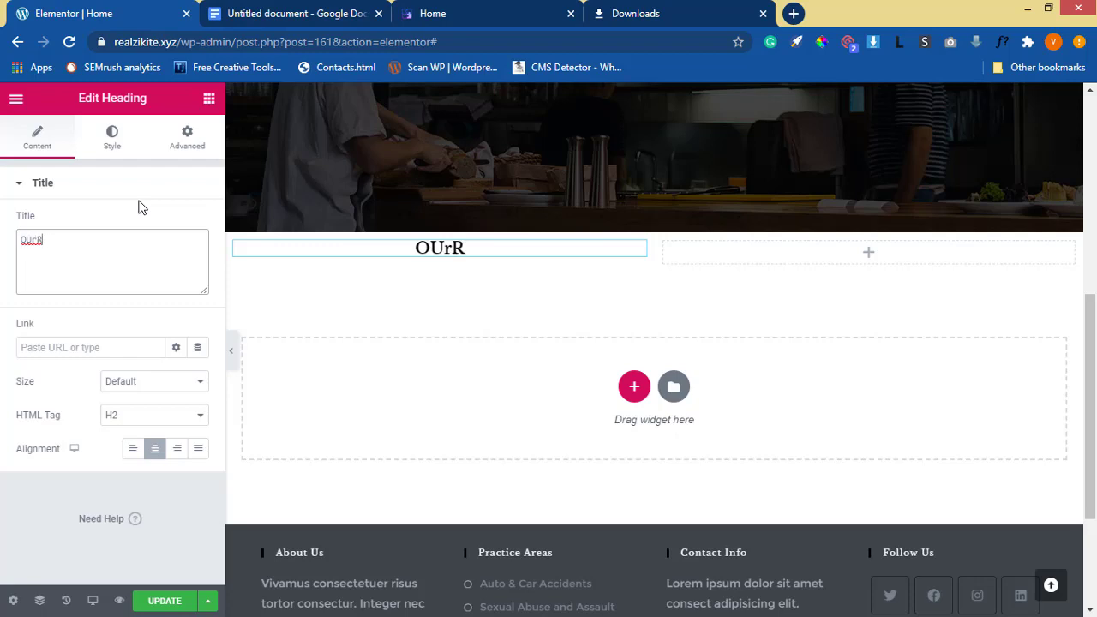
key(BackSpace)
key(BackSpace)
text(R SW)
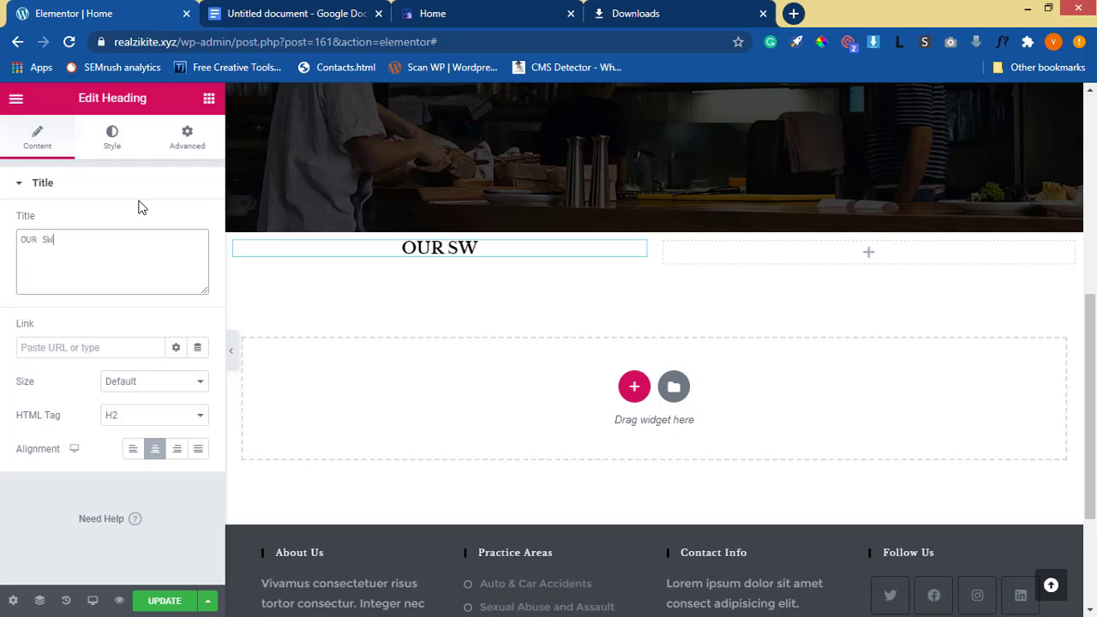
text(EETS)
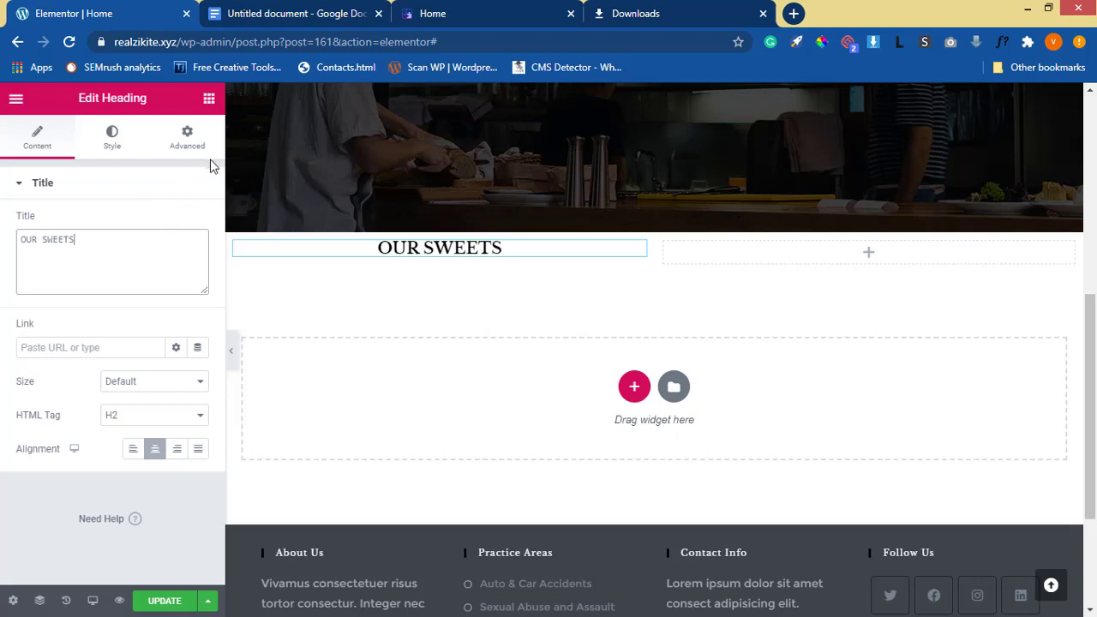
On the published Home page, try to sample the gold colour of the OUR SWEETS heading with the ColorPick Eyedropper and copy its hex code
click(475, 15)
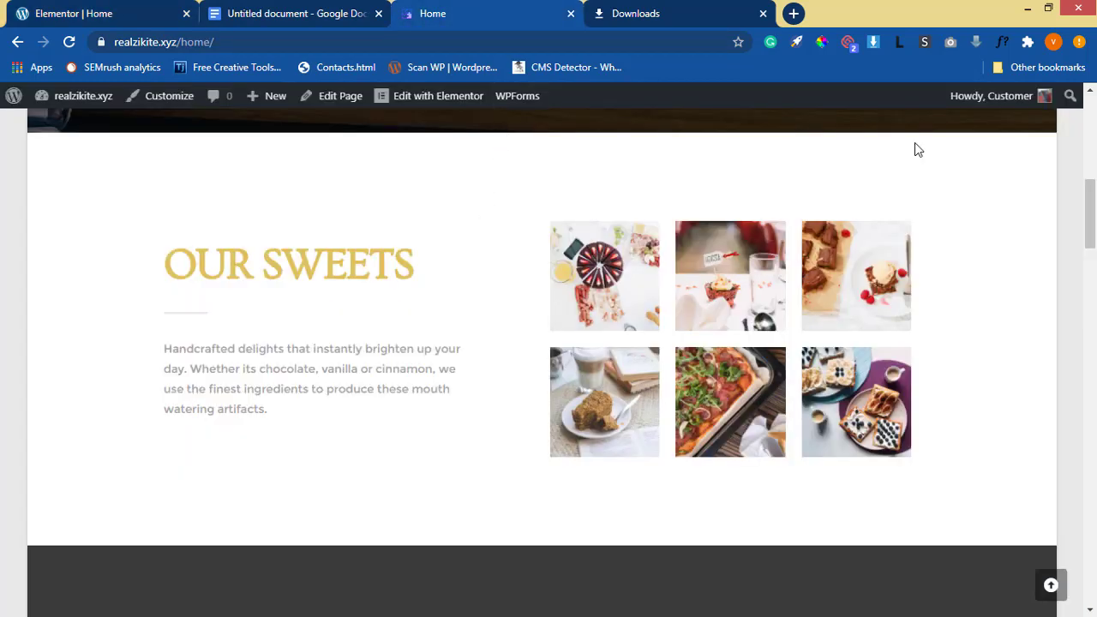
click(822, 43)
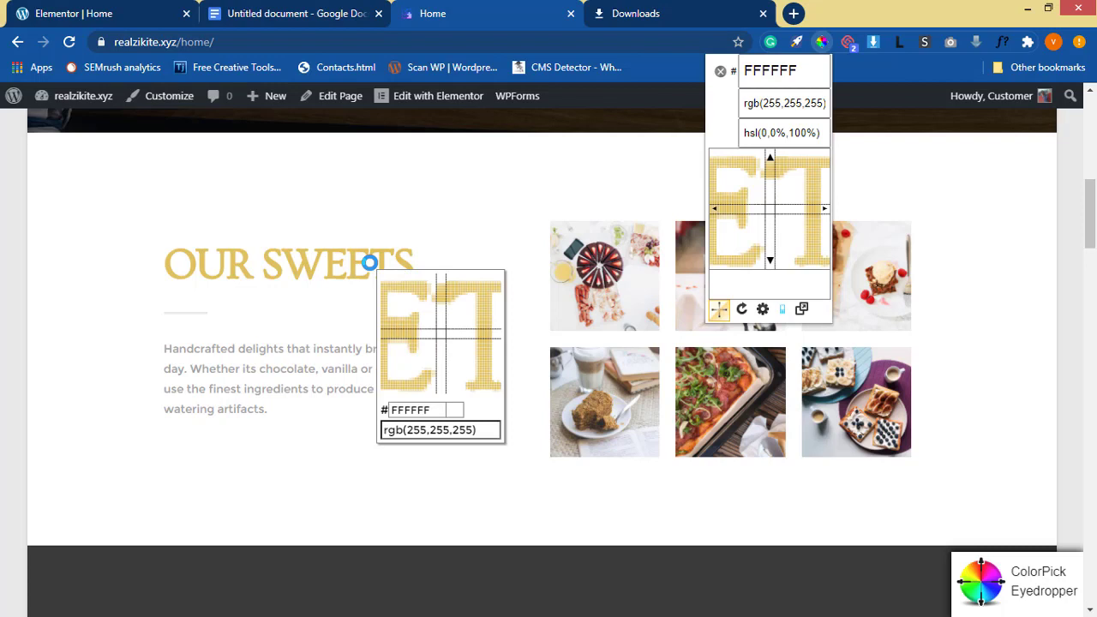
click(368, 264)
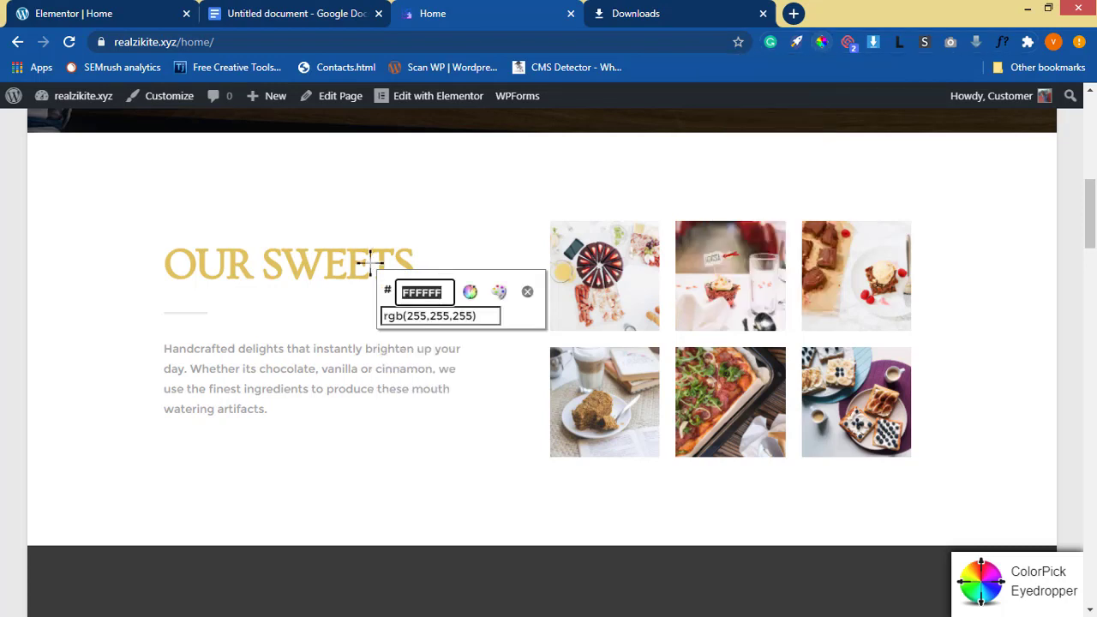
click(443, 294)
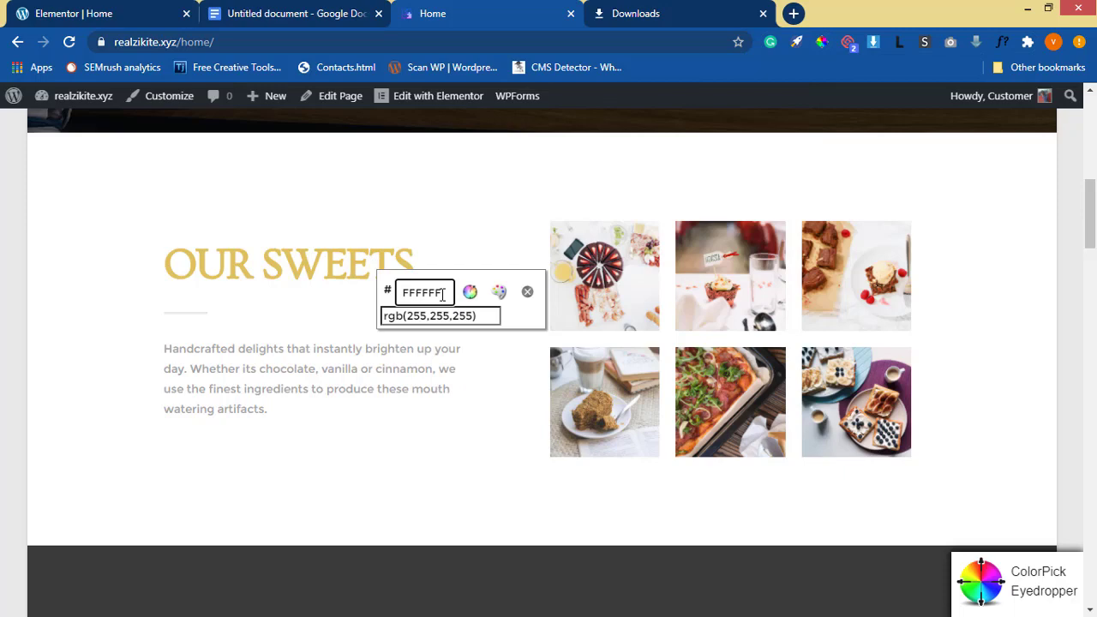
double_click(443, 294)
key(ctrl+c)
Back in the Elementor editor, set the OUR SWEETS heading's HTML tag to H1 with centered alignment
click(131, 14)
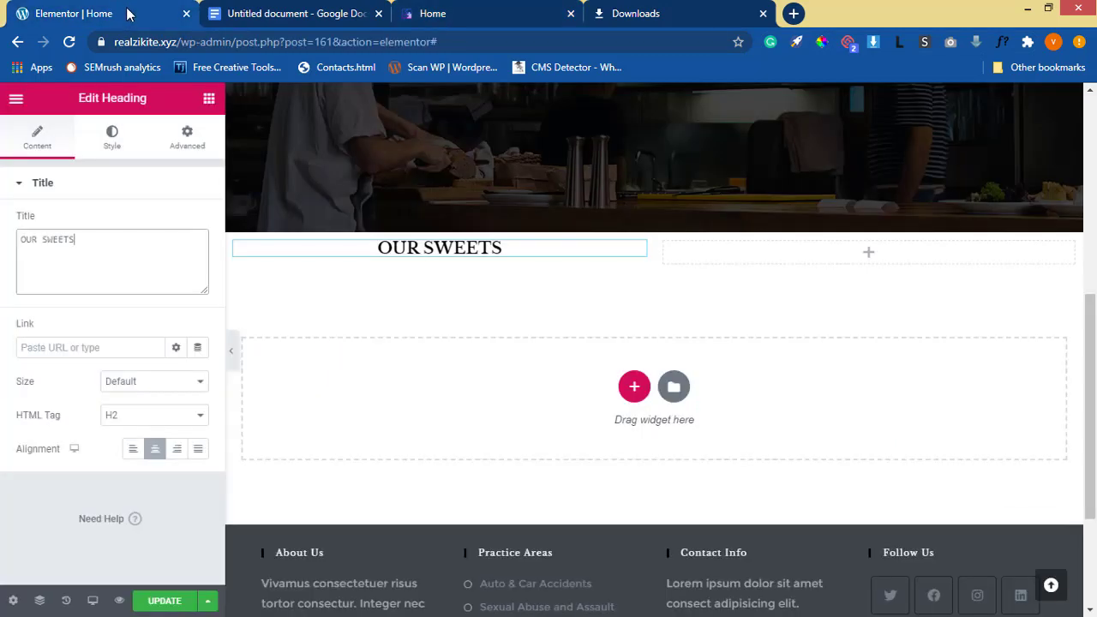
click(159, 423)
click(158, 432)
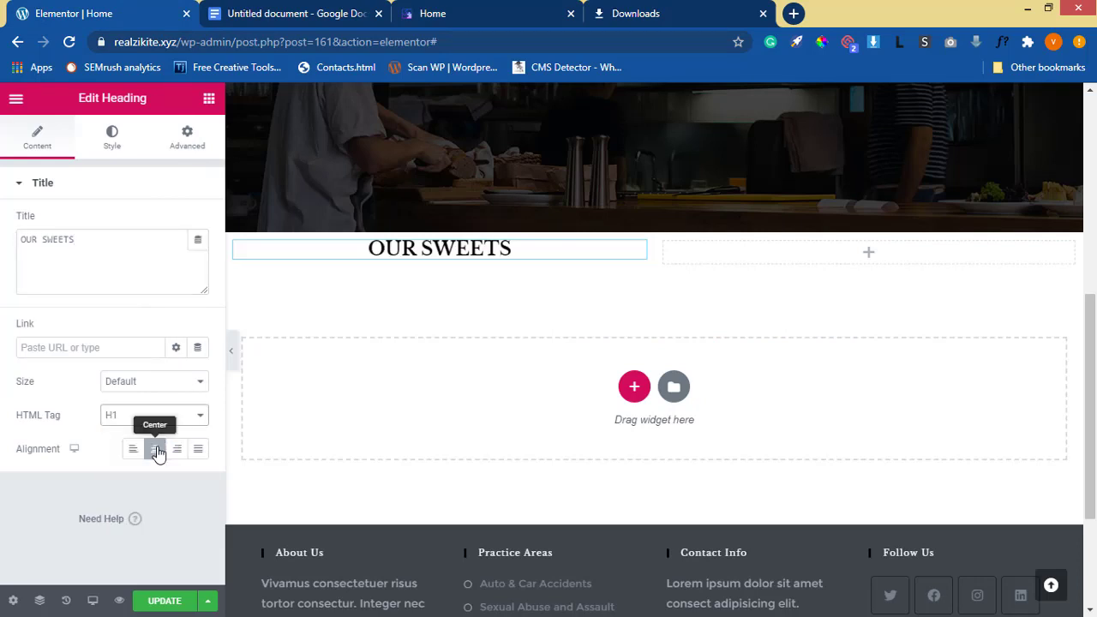
click(157, 456)
Try to apply the copied hex code FFFFFF as the heading's text color
click(111, 139)
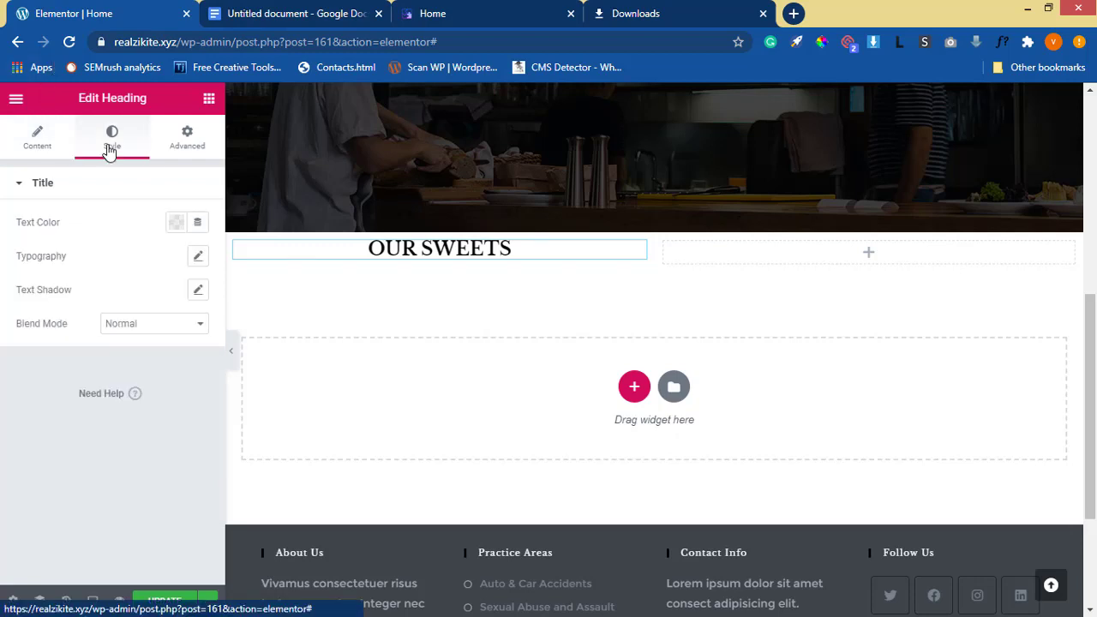
click(177, 223)
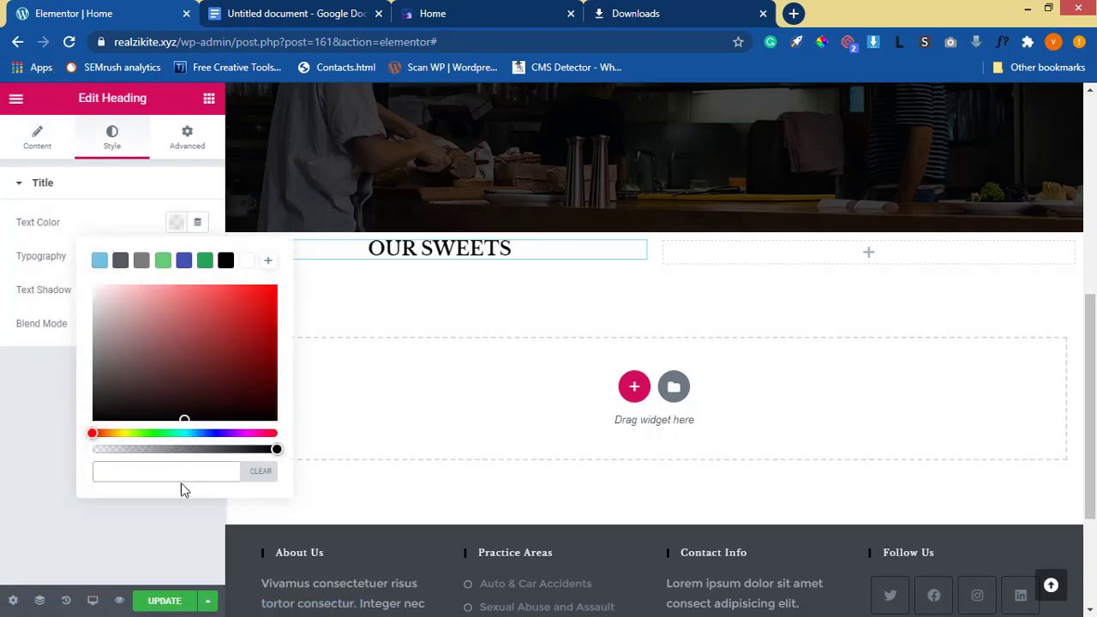
click(167, 473)
right_click(167, 473)
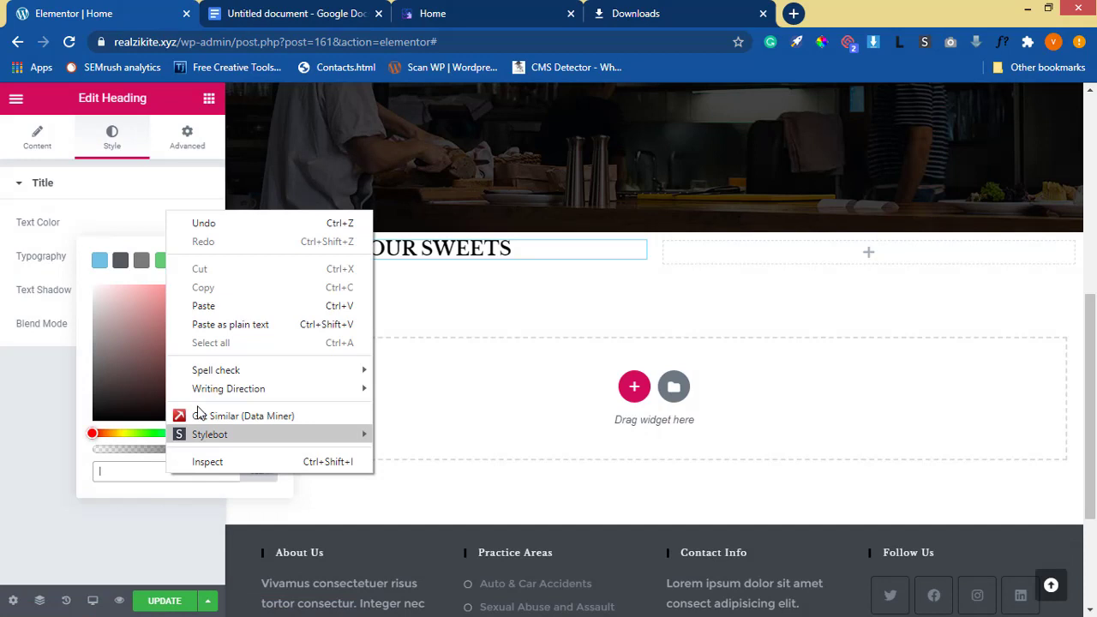
click(214, 304)
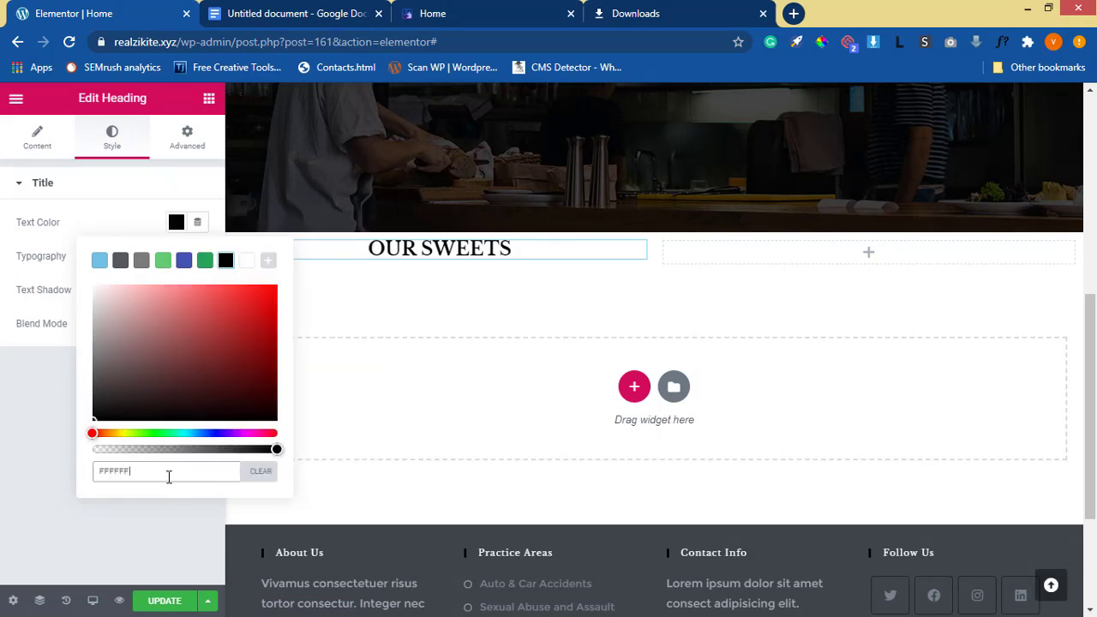
Resample the colour from a letter of the published page's OUR SWEETS heading and copy the hex code
click(516, 12)
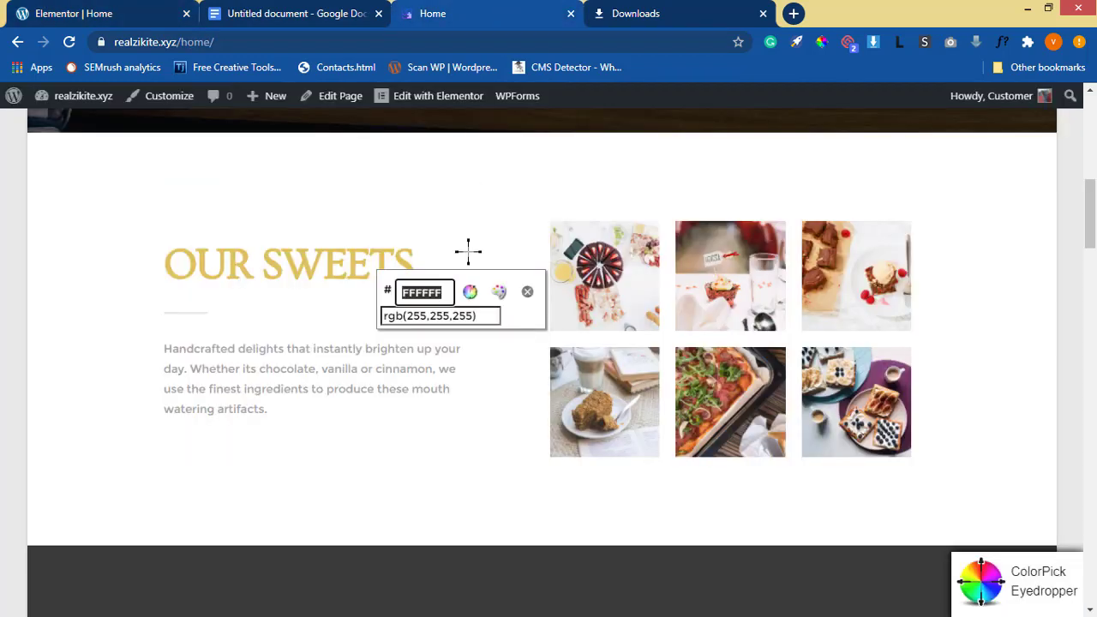
click(347, 265)
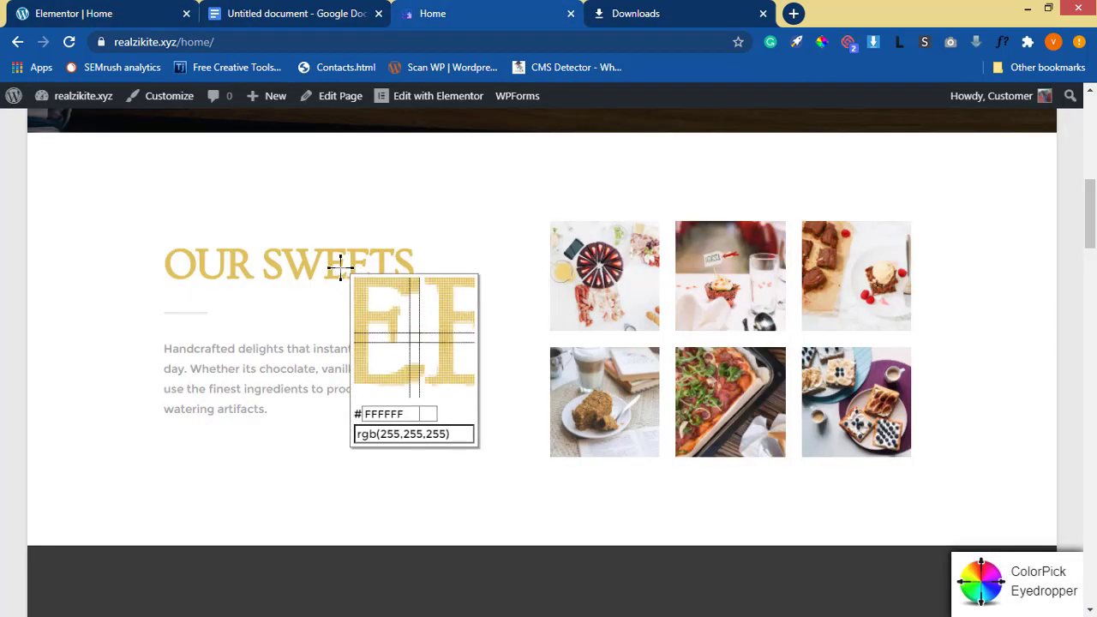
click(338, 266)
key(ctrl+c)
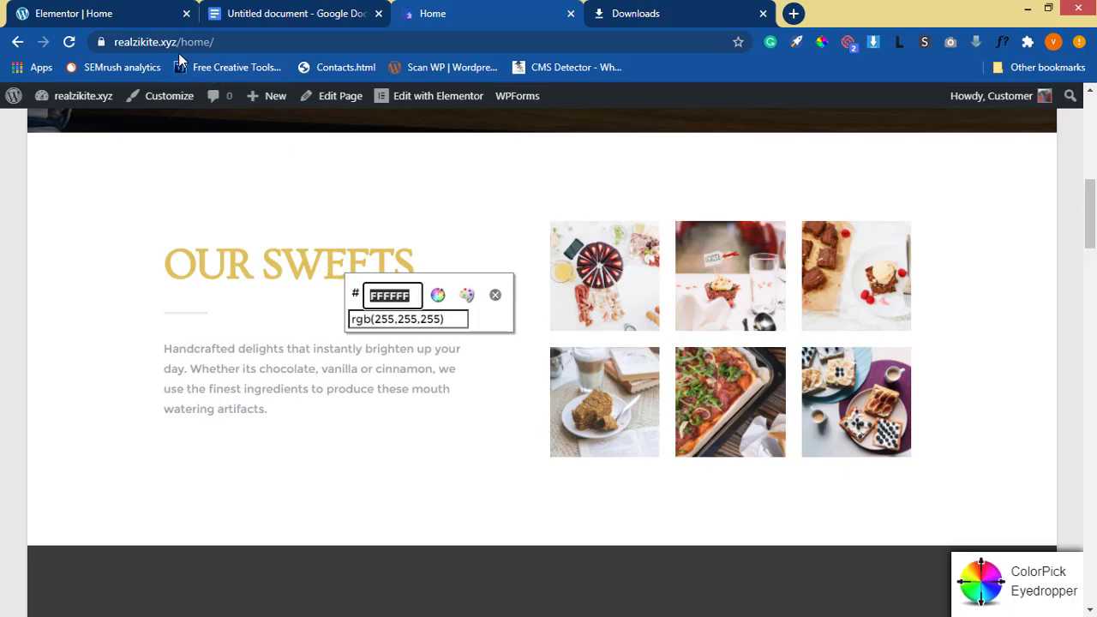
In the Elementor editor, clear the heading's text color value and replace it with the newly copied hex code
click(113, 13)
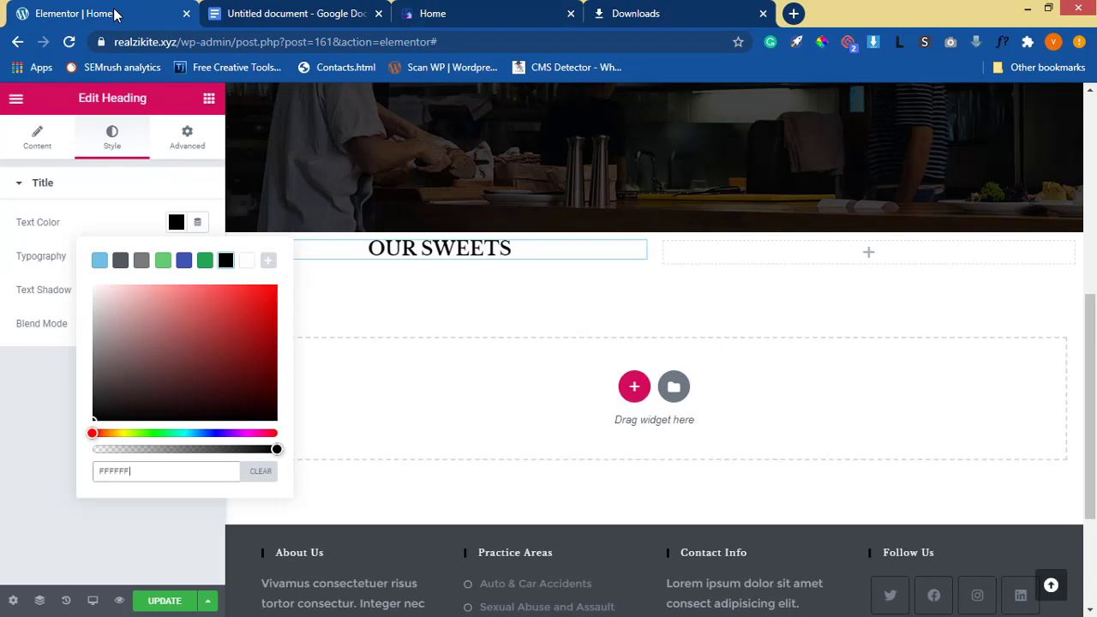
right_click(172, 478)
click(195, 325)
key(BackSpace)
key(BackSpace)
key(BackSpace)
key(BackSpace)
key(BackSpace)
key(BackSpace)
key(BackSpace)
key(BackSpace)
key(BackSpace)
key(BackSpace)
key(BackSpace)
key(BackSpace)
key(ctrl+v)
click(91, 222)
Set the OUR SWEETS heading's typography size to 35 px
click(198, 257)
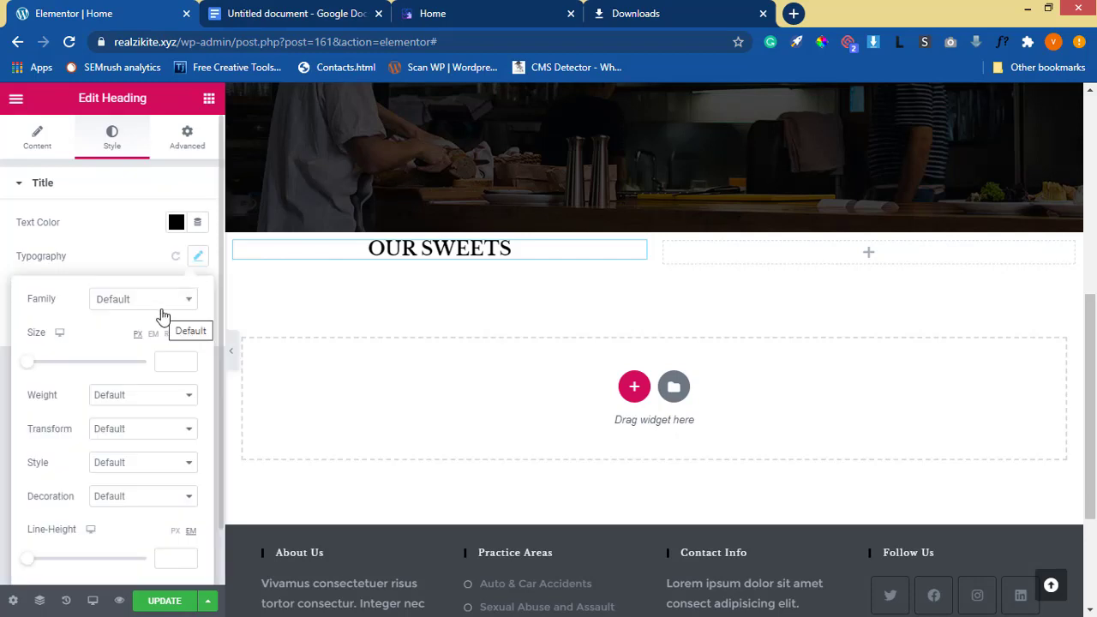
click(168, 363)
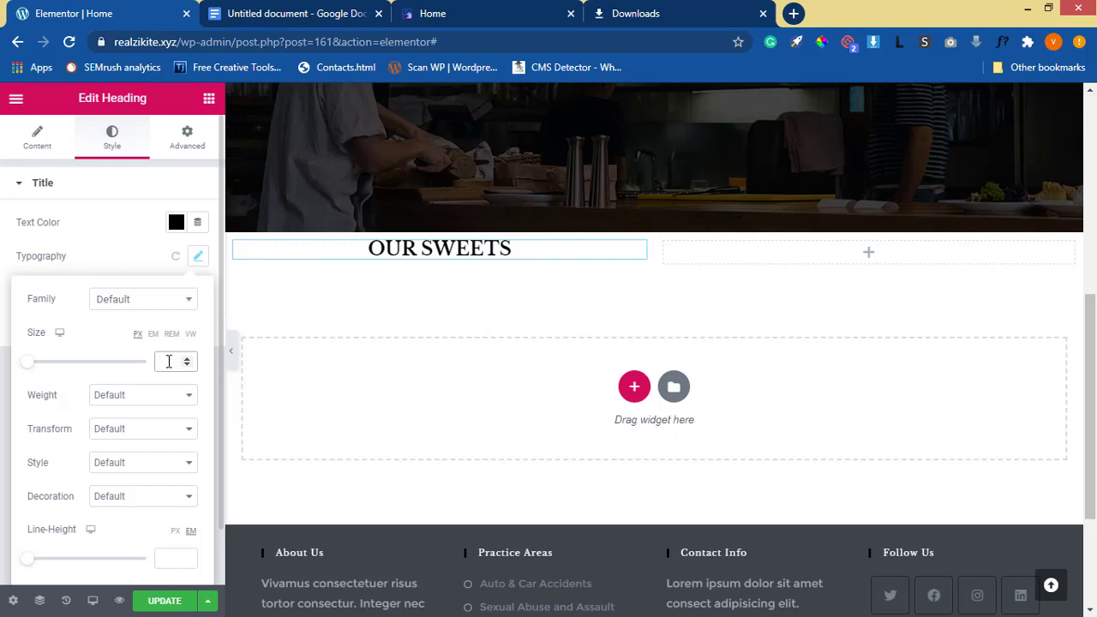
text(25)
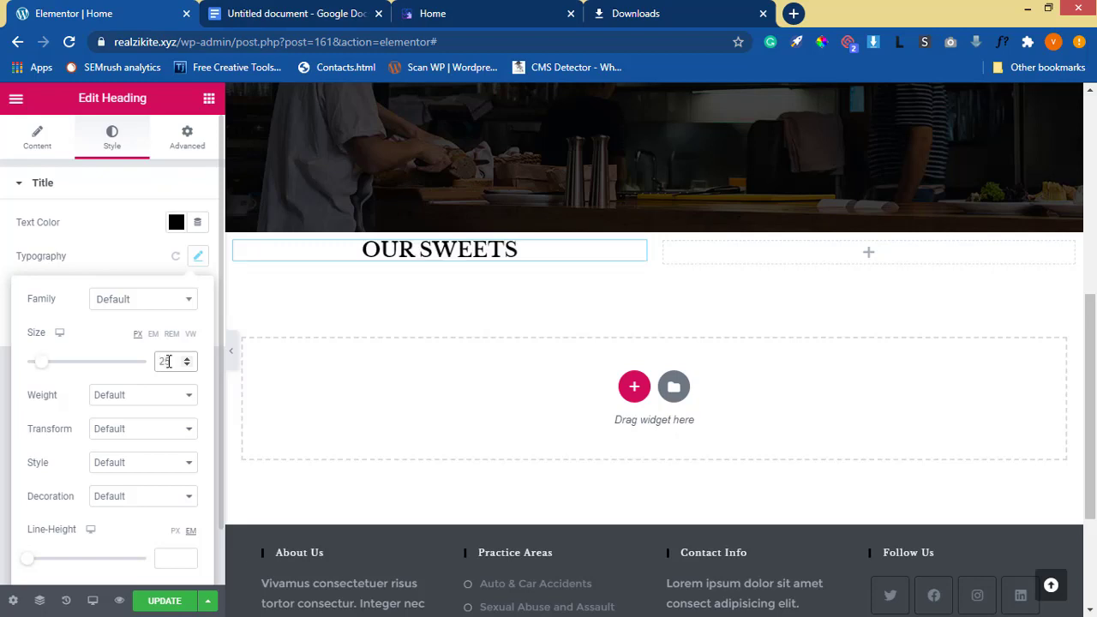
key(BackSpace)
key(BackSpace)
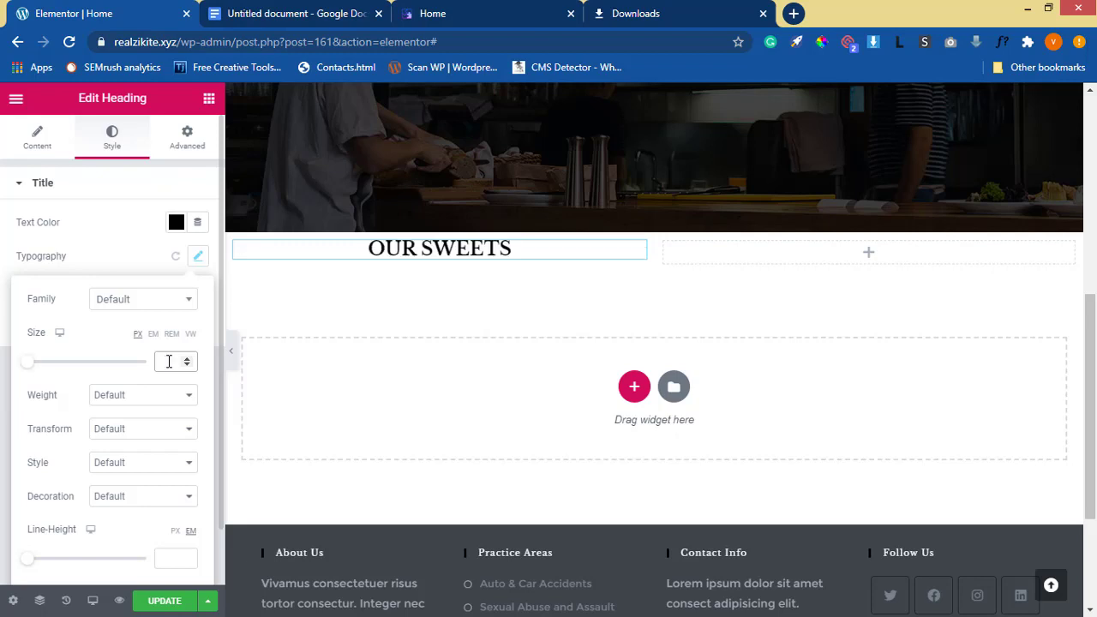
text(35)
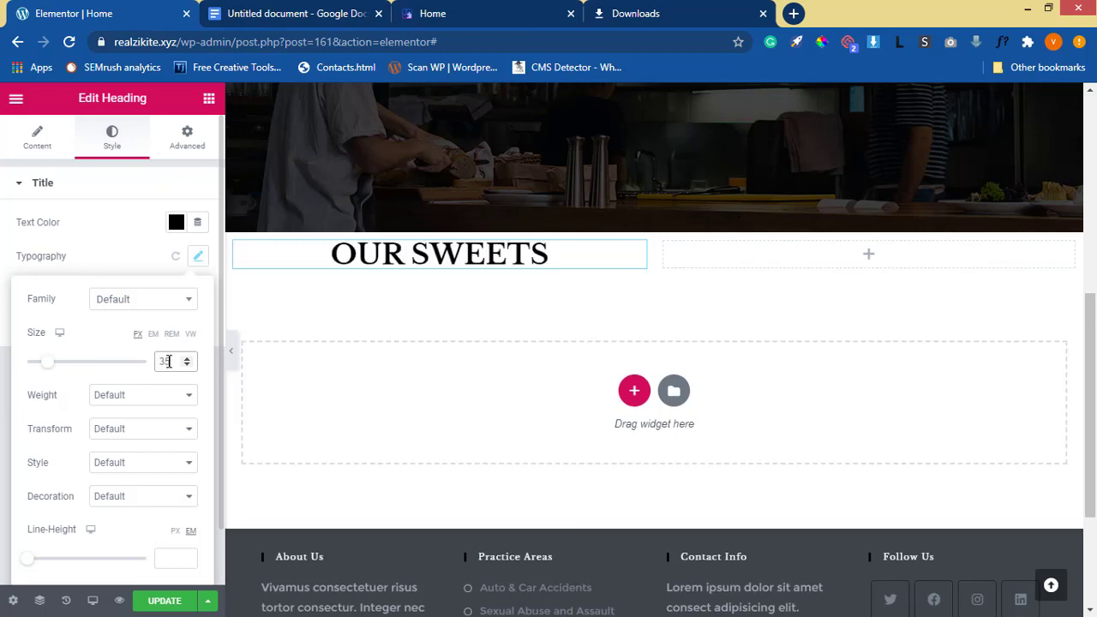
Try the font weights 600, 200 and 900 on the heading to compare their look
click(161, 404)
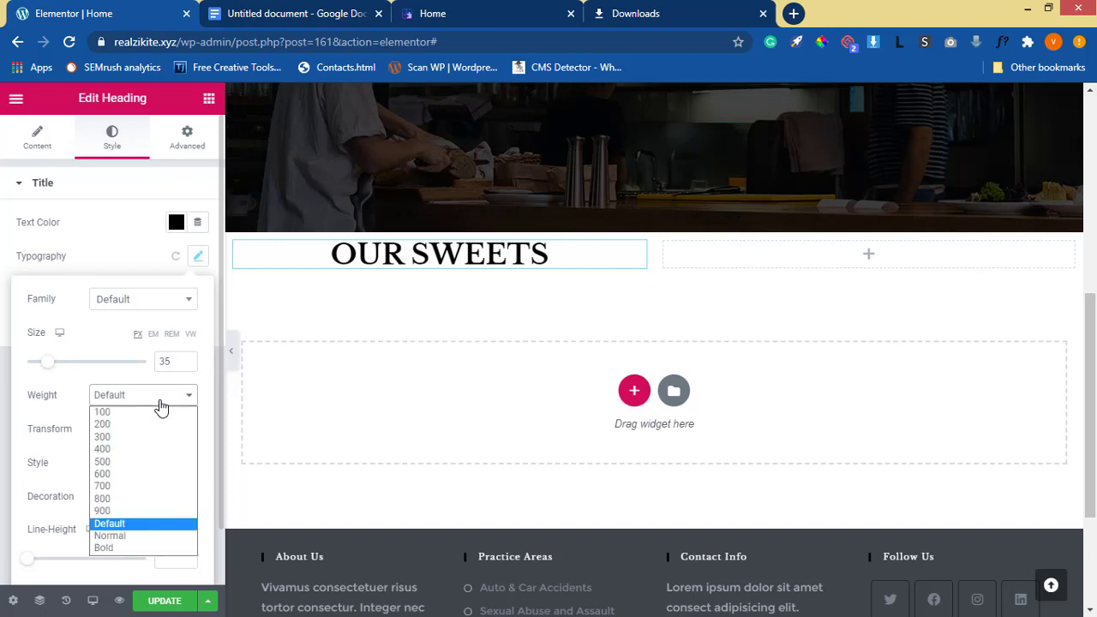
click(156, 476)
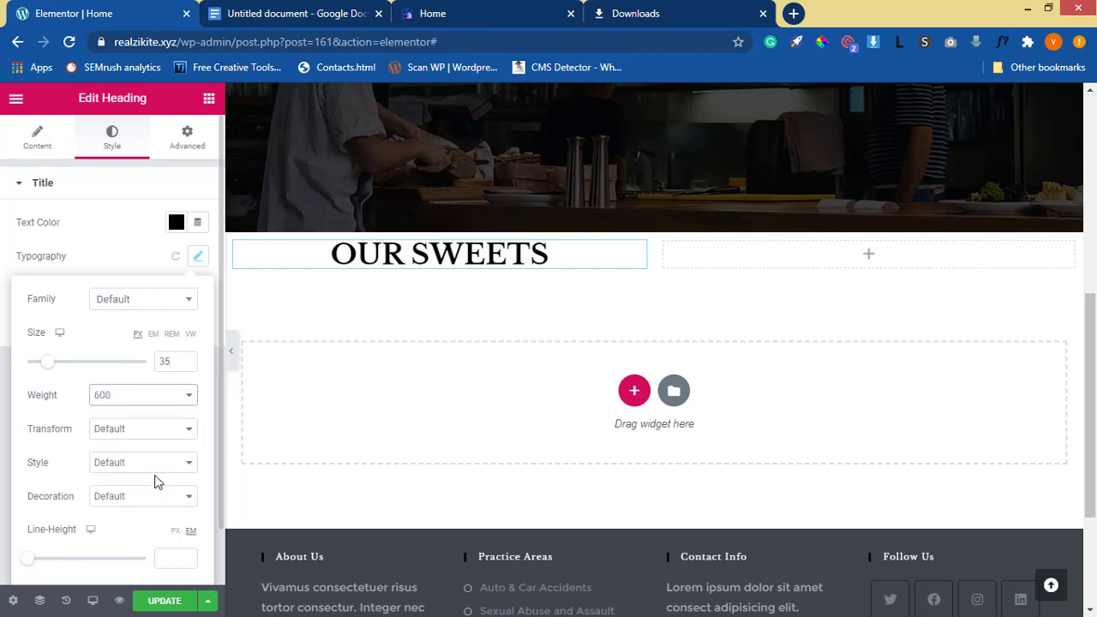
click(150, 402)
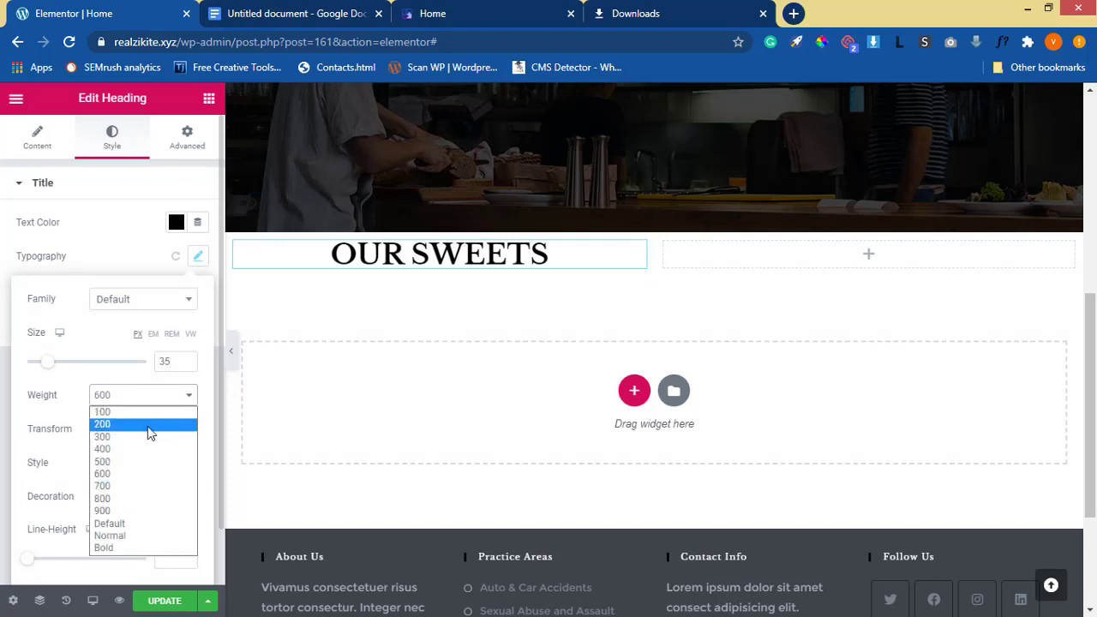
click(147, 426)
click(174, 403)
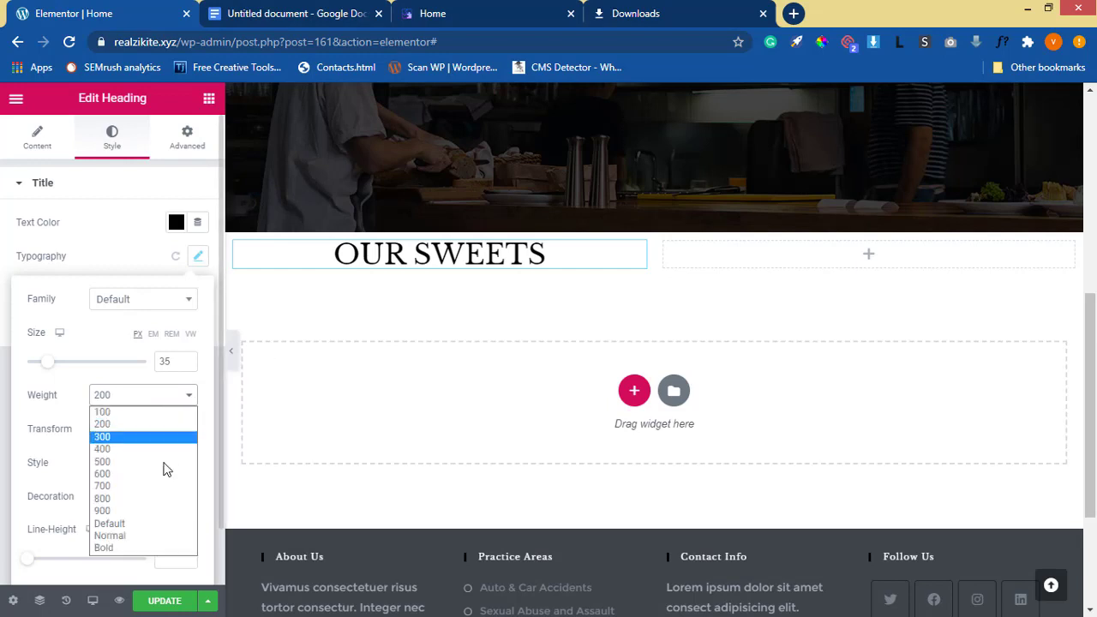
click(165, 474)
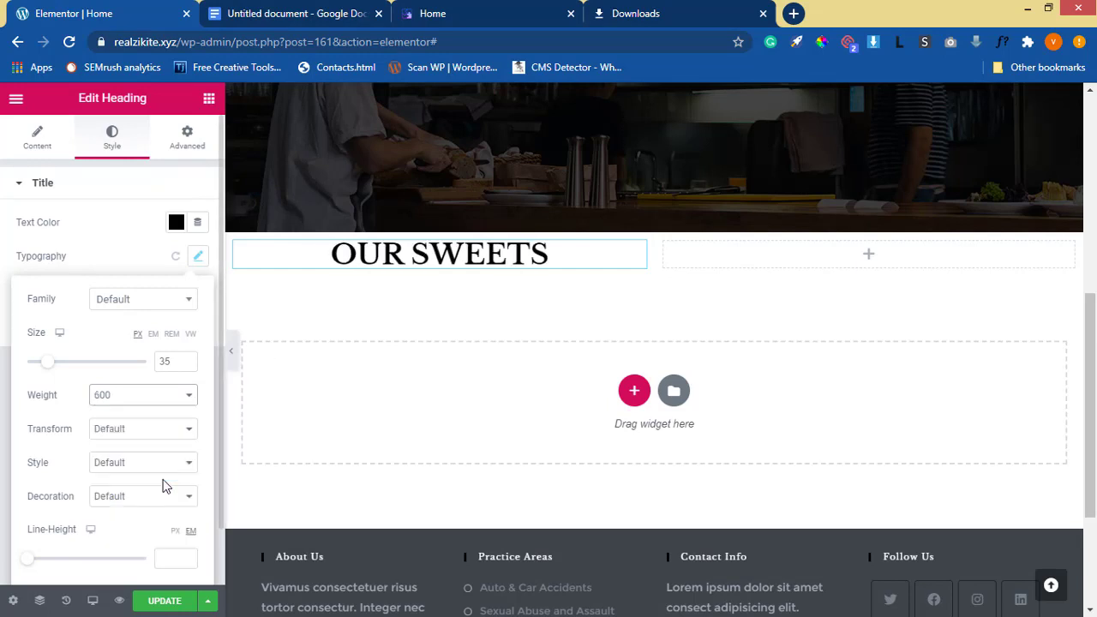
click(146, 395)
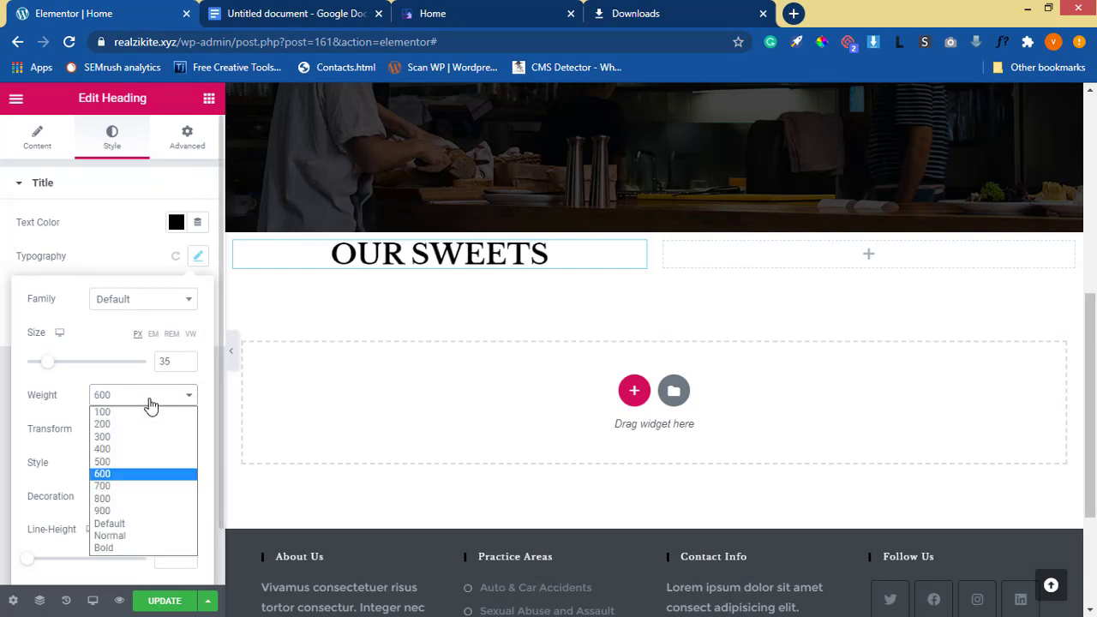
click(157, 513)
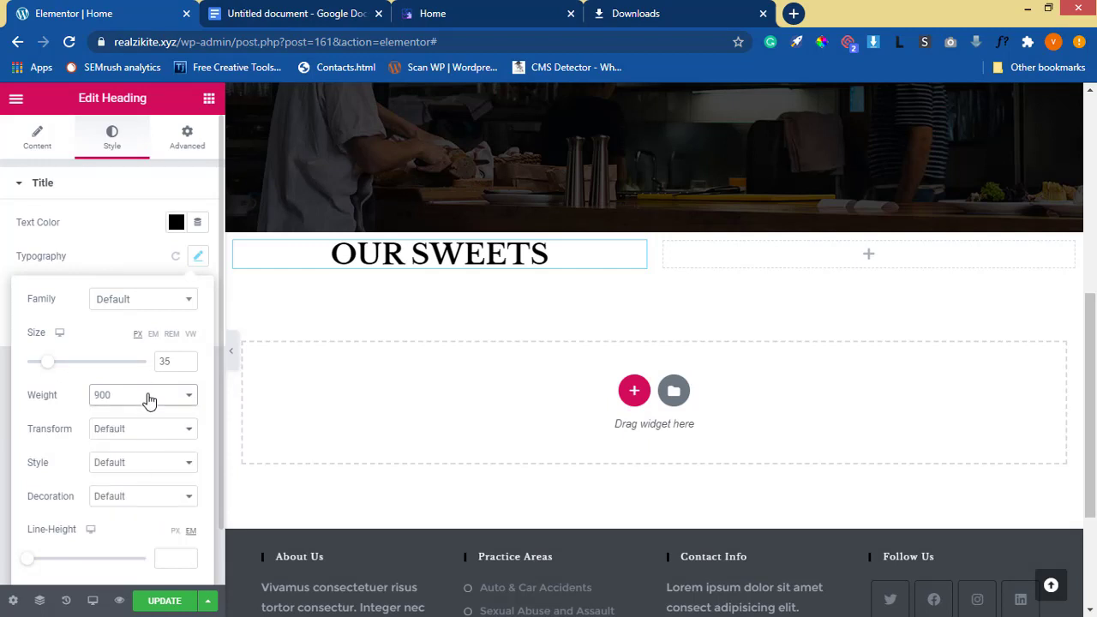
Set the heading's font weight to Bold and close the typography settings
click(148, 396)
click(158, 545)
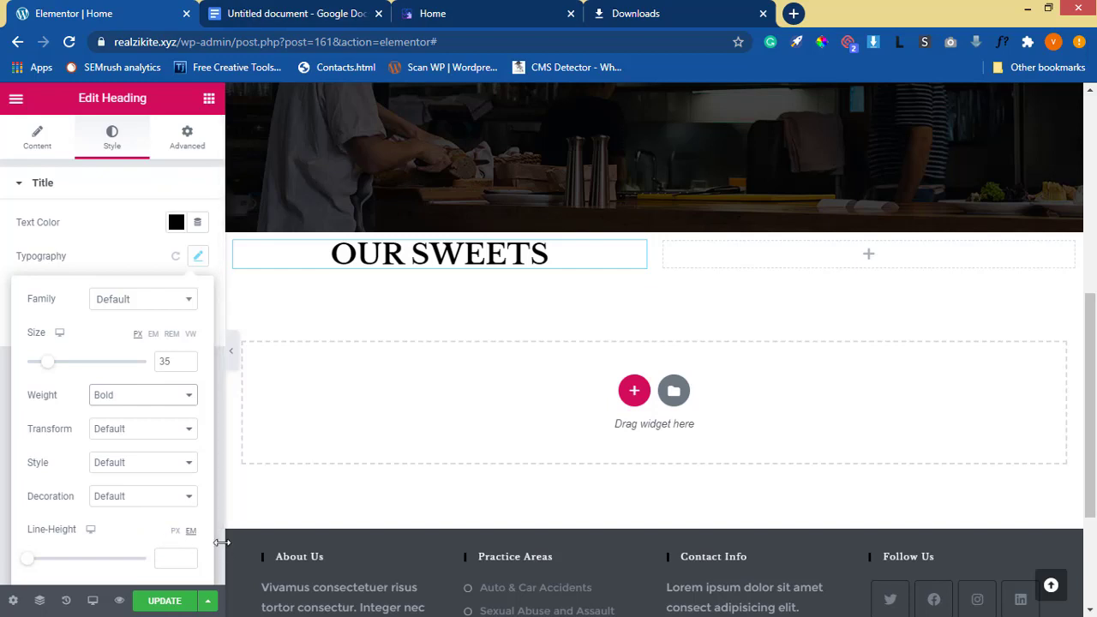
scroll(154, 504, down, 1)
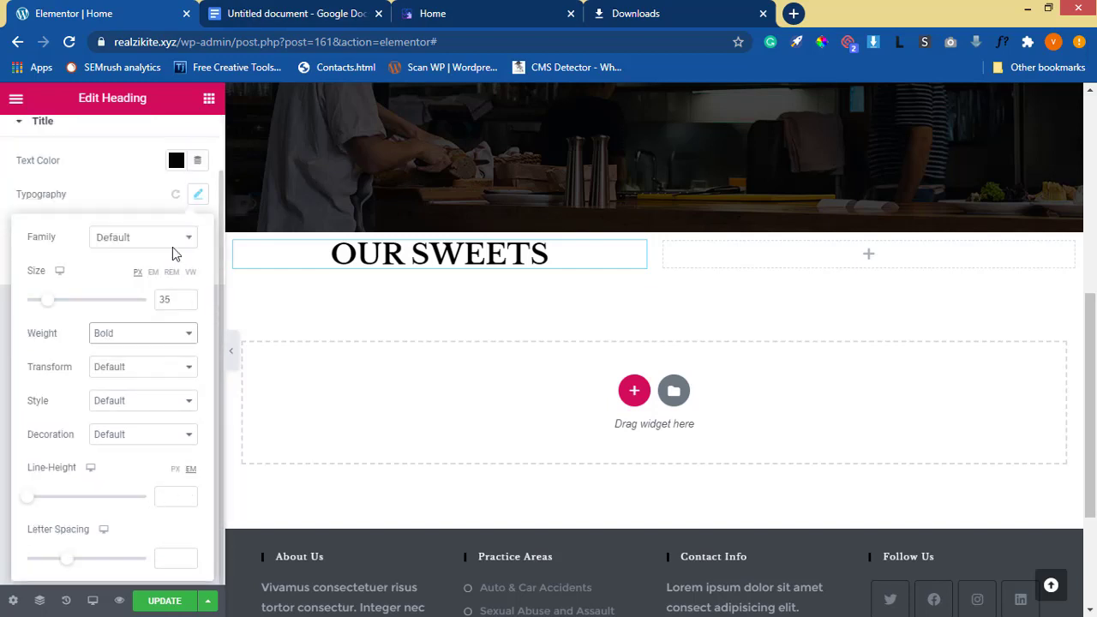
click(118, 187)
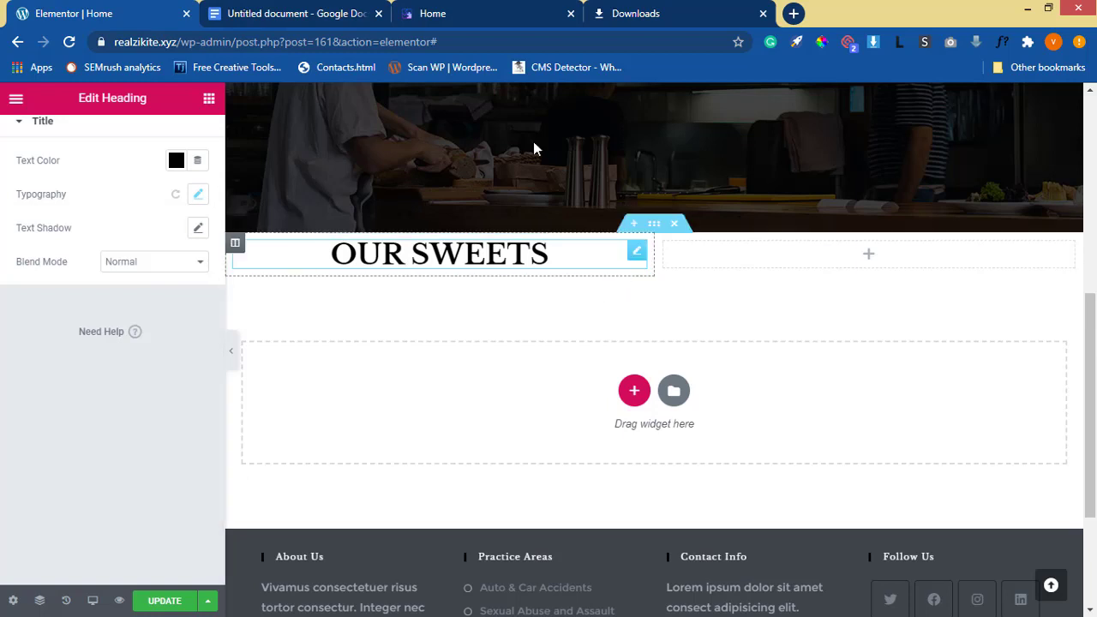
Try once more to pick a colour value from the published page, close the eyedropper, and return to the Elementor editor
click(490, 14)
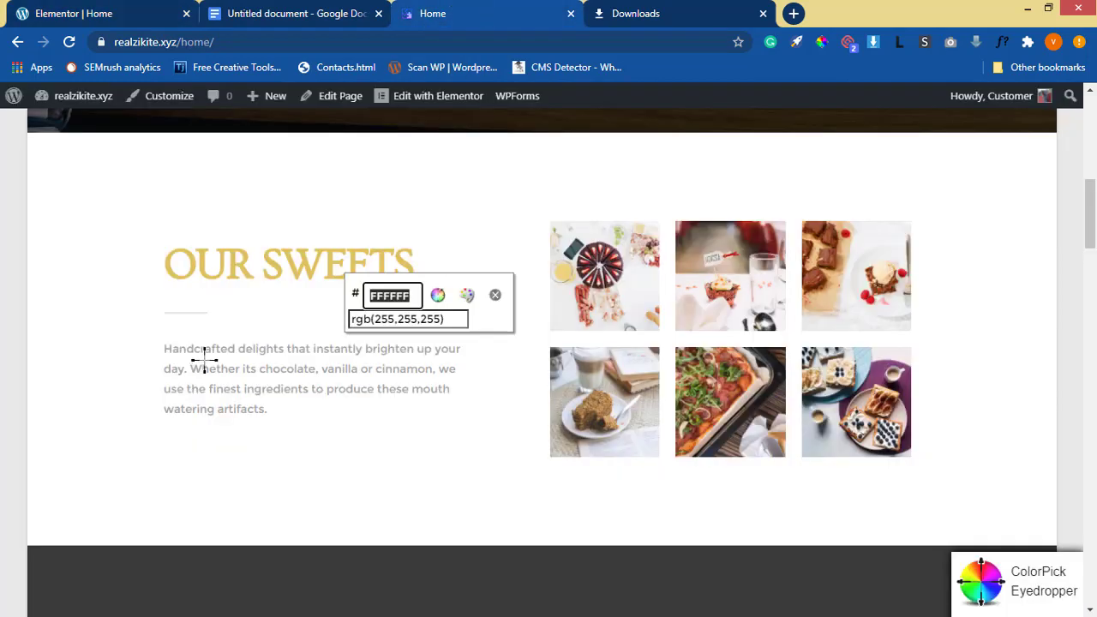
click(406, 318)
right_click(389, 346)
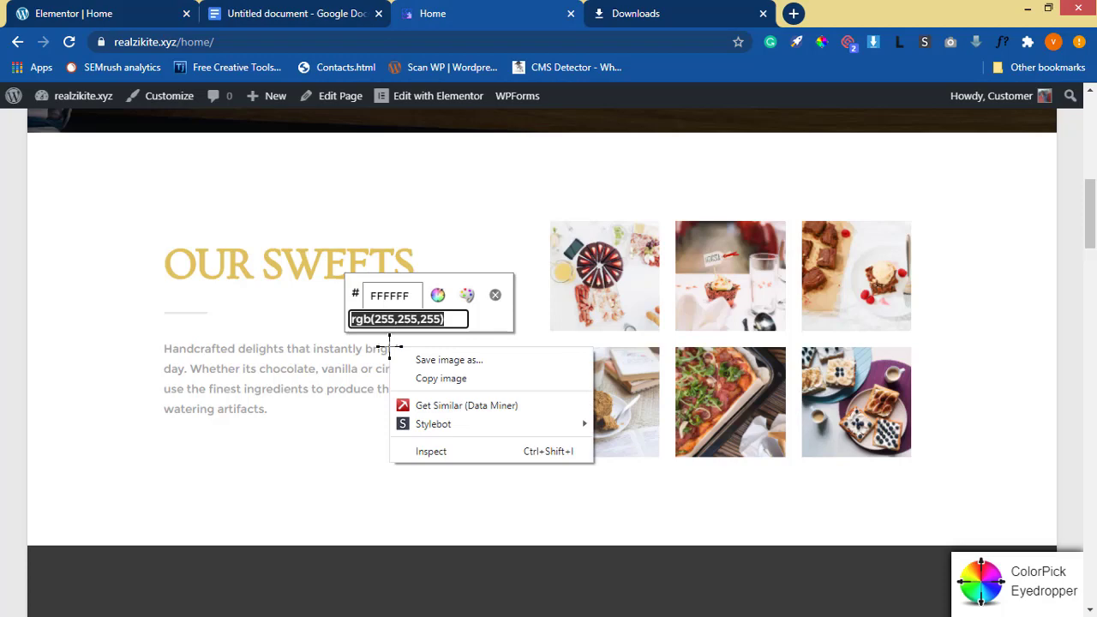
click(381, 352)
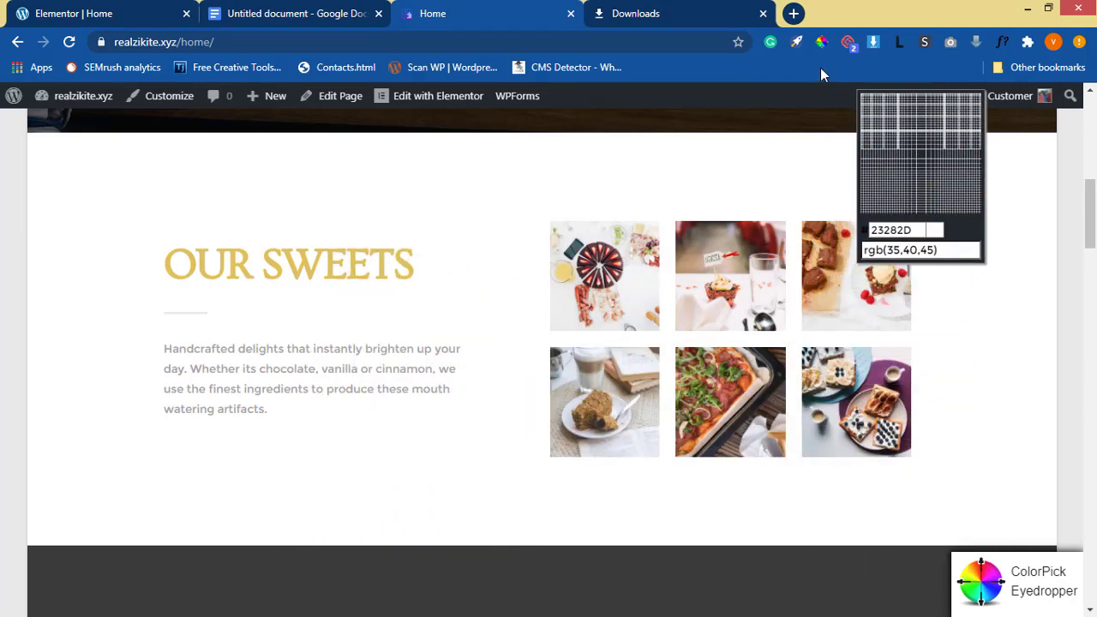
click(820, 42)
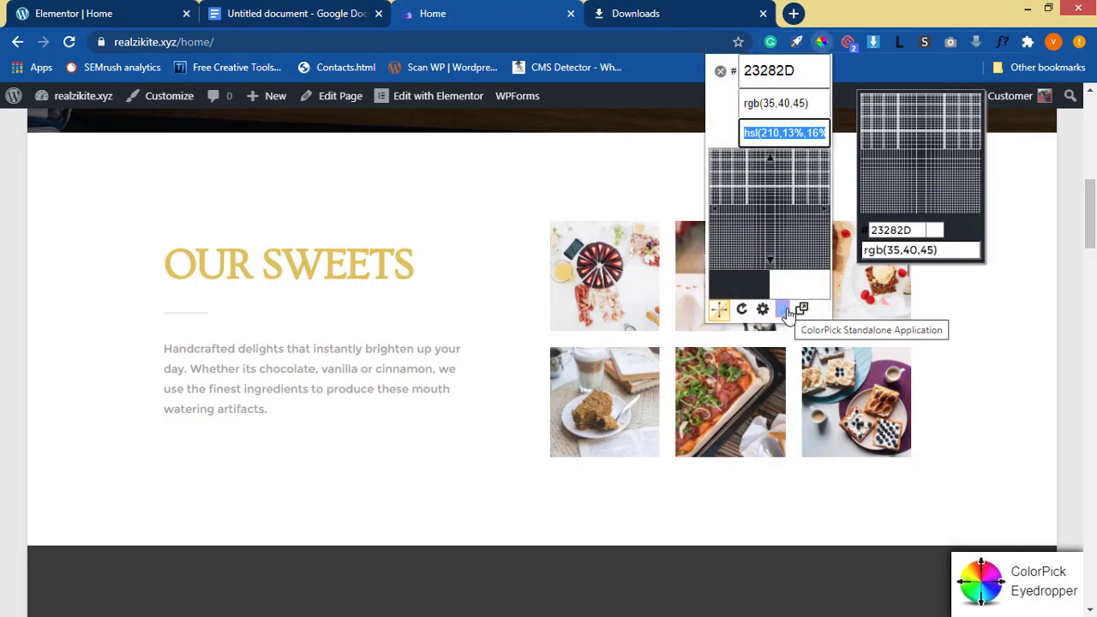
click(720, 71)
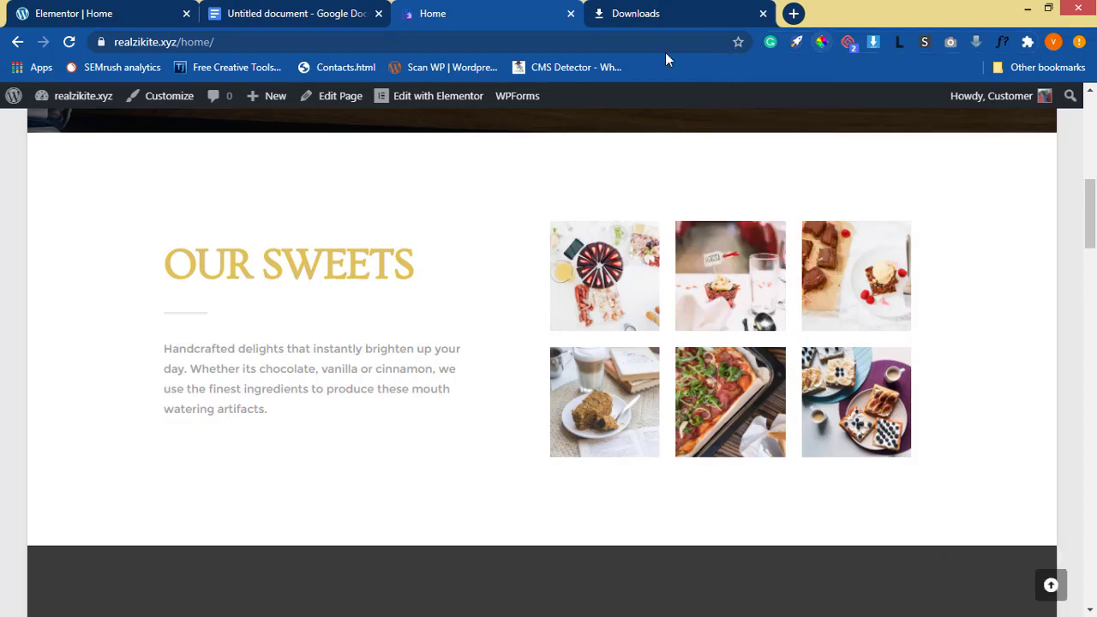
click(144, 10)
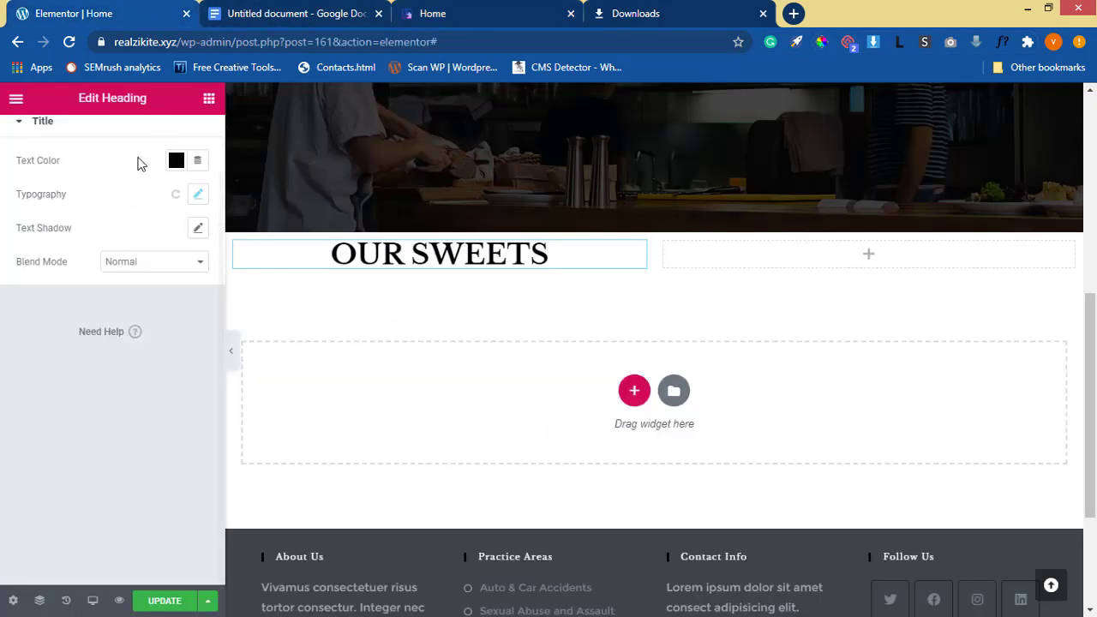
Add a Text Editor widget beneath the OUR SWEETS heading and clear its placeholder text
click(210, 101)
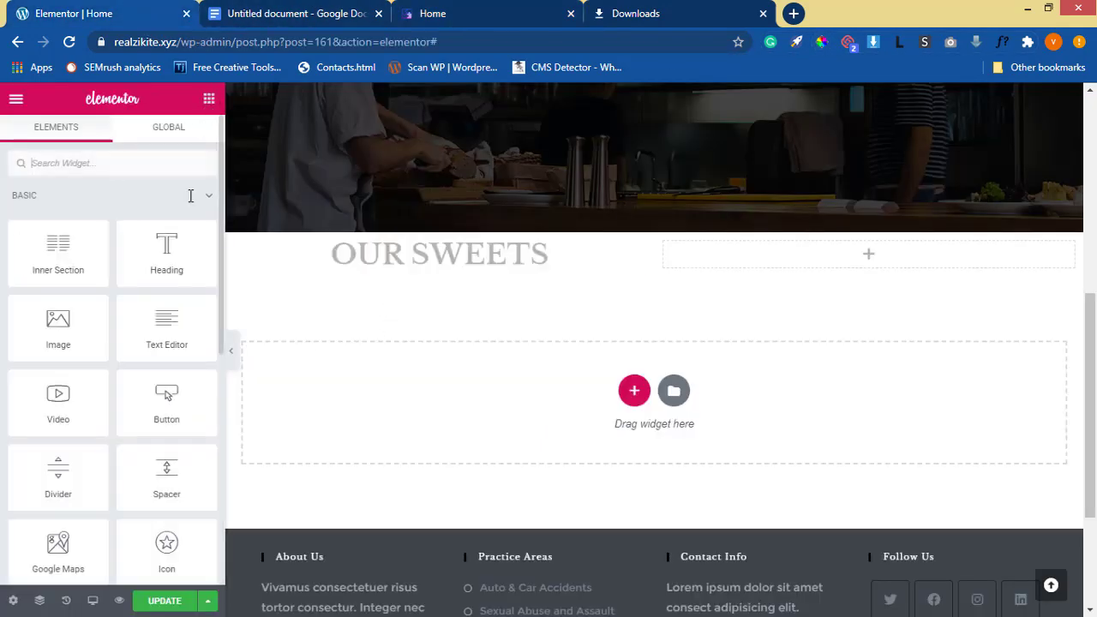
drag(166, 330, 390, 291)
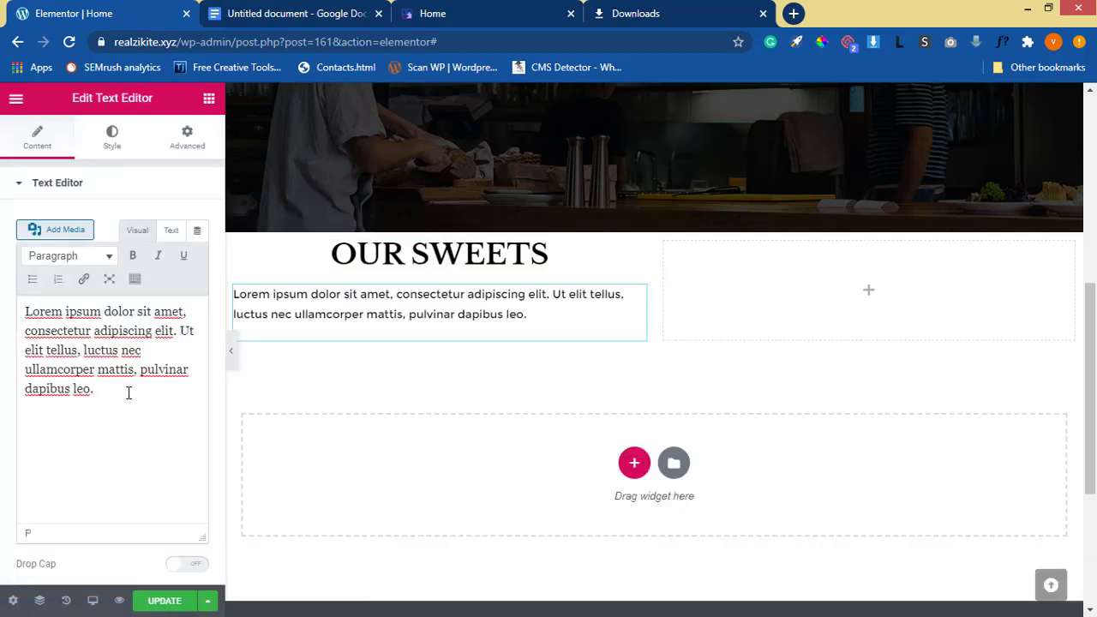
key(ctrl+a)
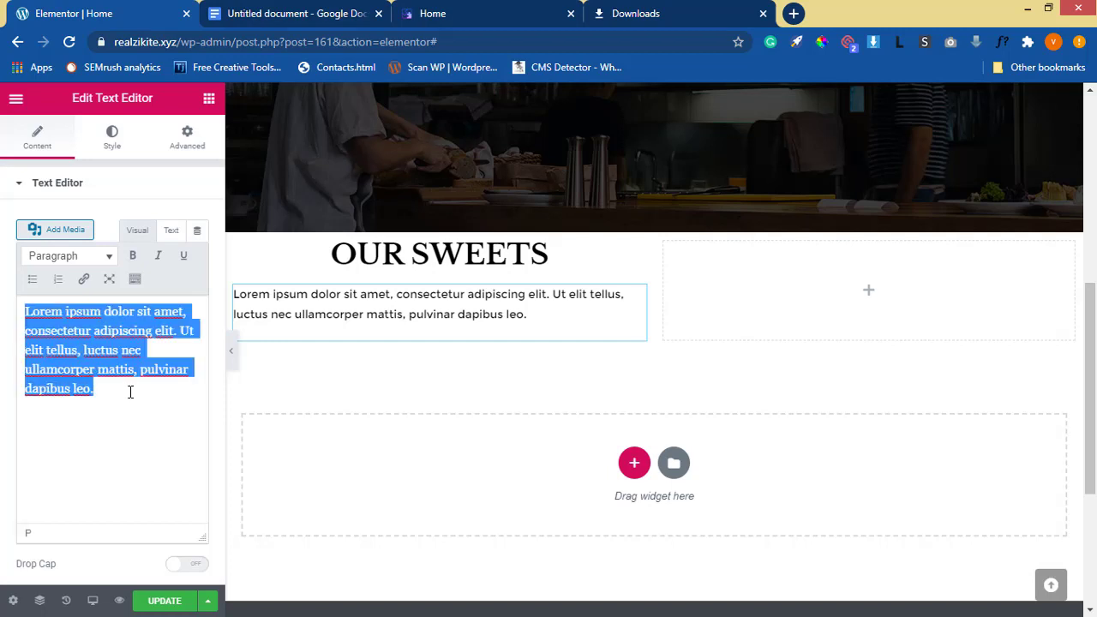
key(BackSpace)
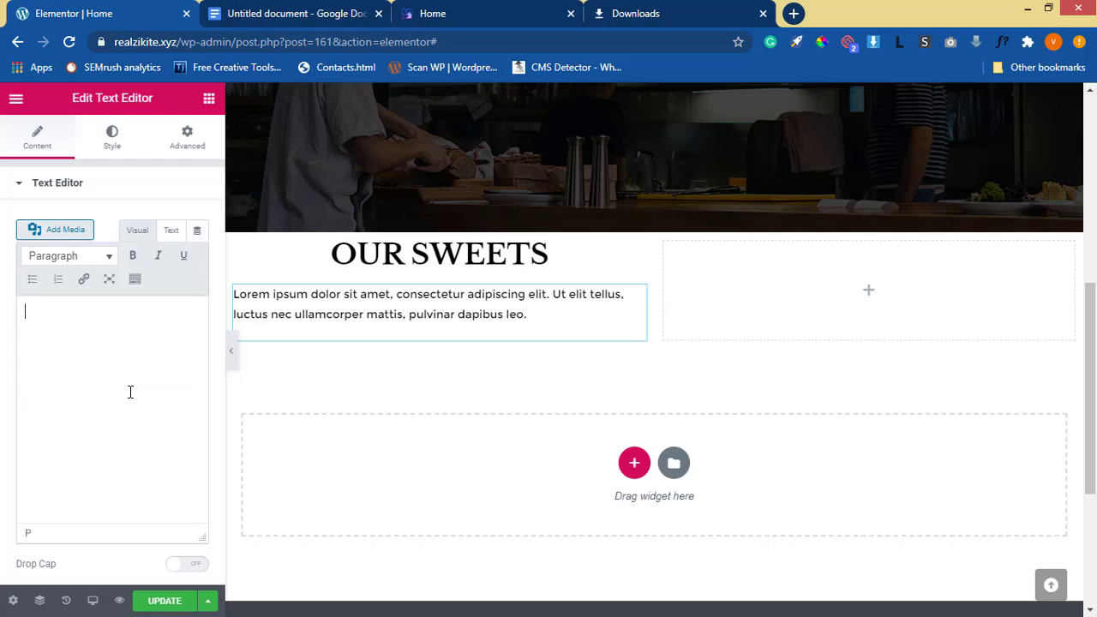
Copy the "Handcrafted delights" paragraph from the published Home page and paste it into the empty Text Editor widget in Elementor
click(534, 22)
drag(166, 351, 241, 413)
key(ctrl+c)
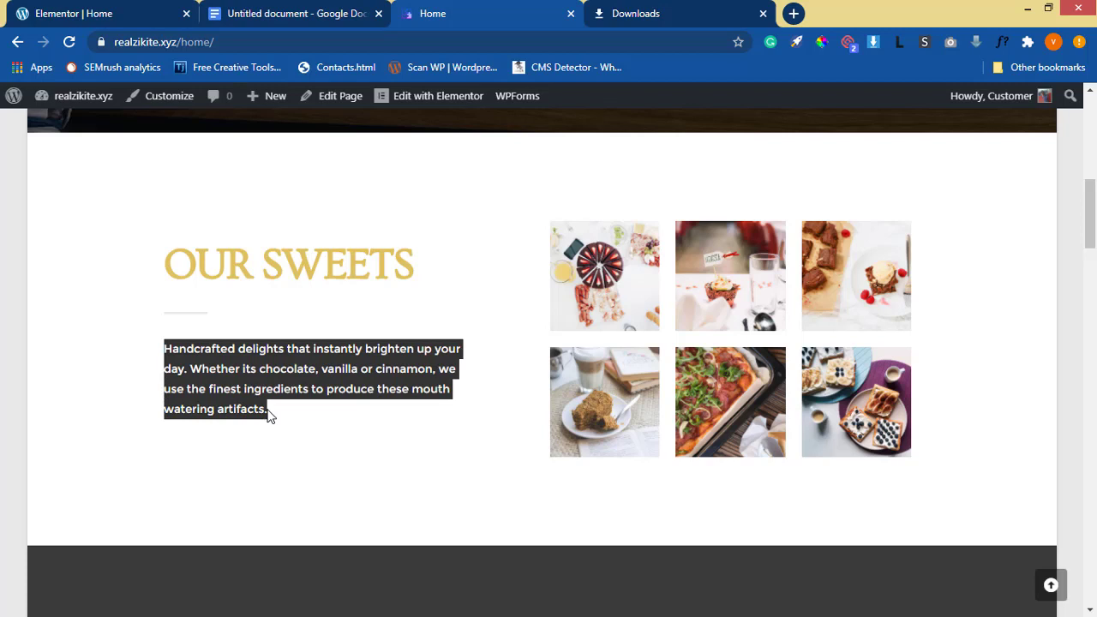
click(111, 19)
click(55, 308)
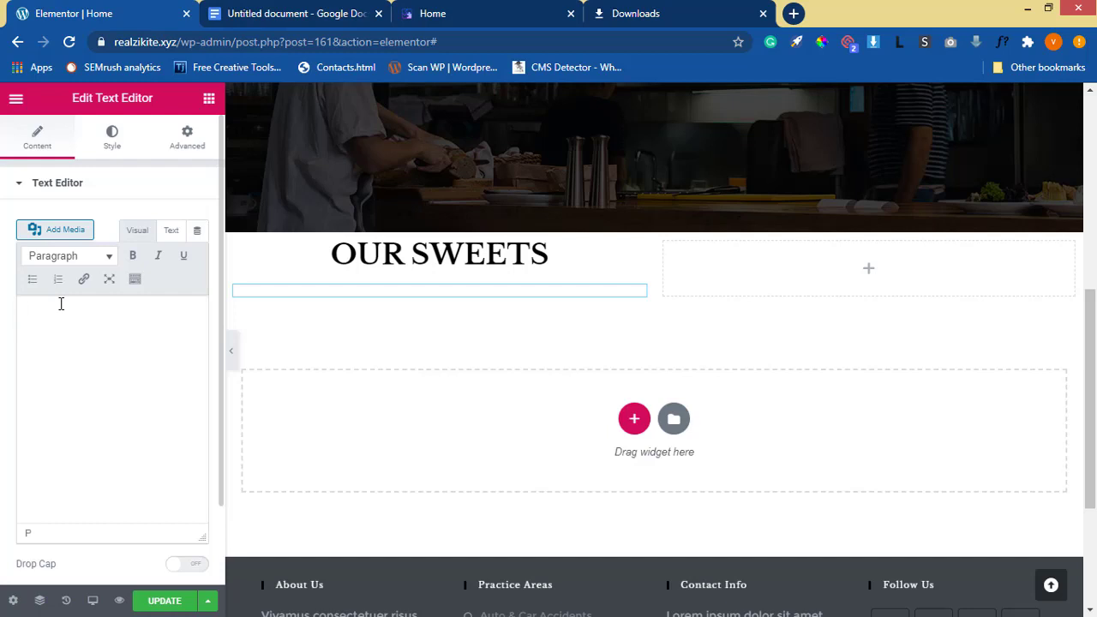
key(ctrl+v)
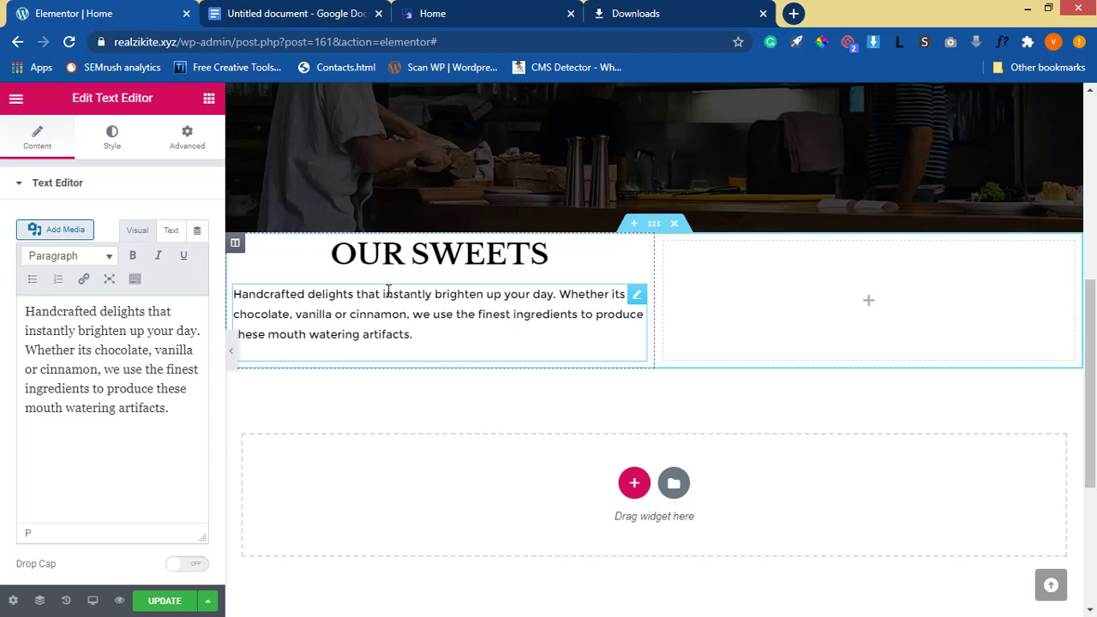
Compare the paragraph with the published page and set its alignment to left in Elementor
click(437, 14)
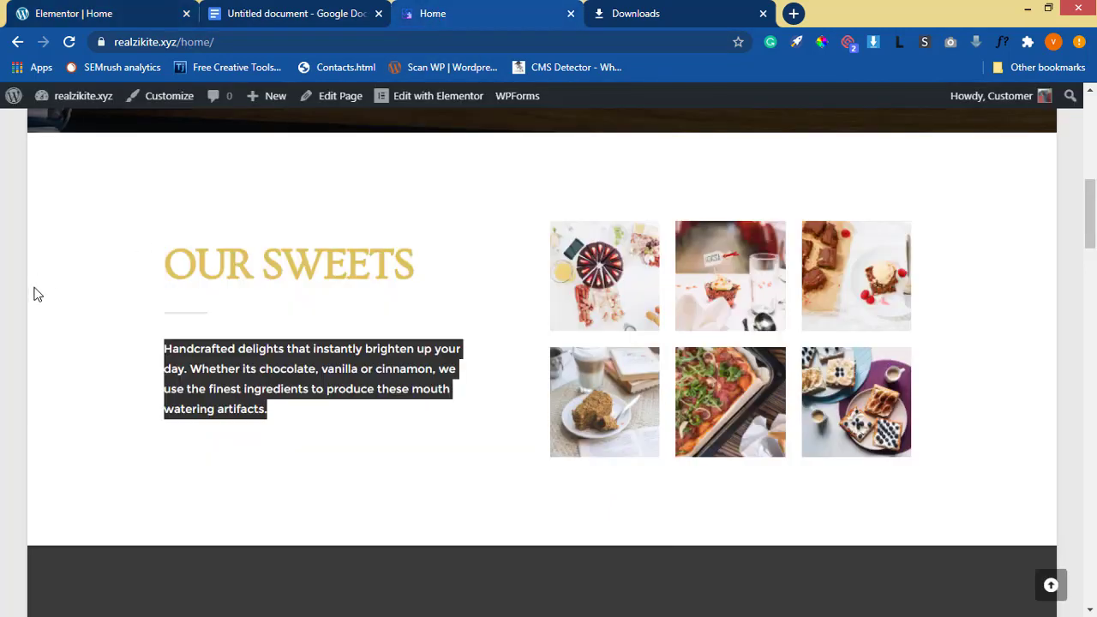
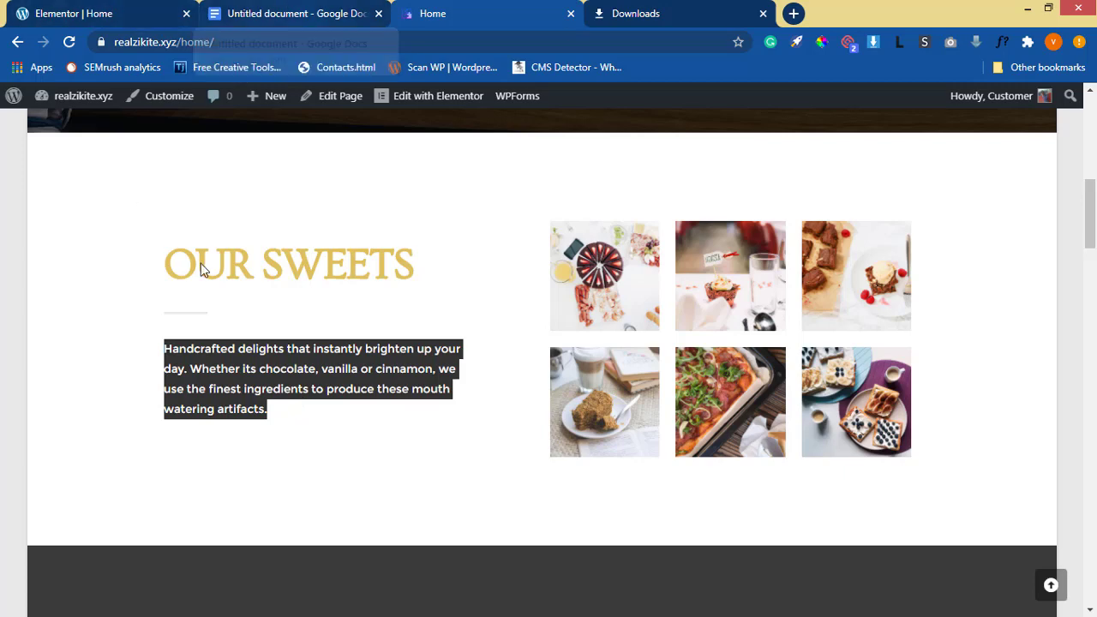
click(94, 15)
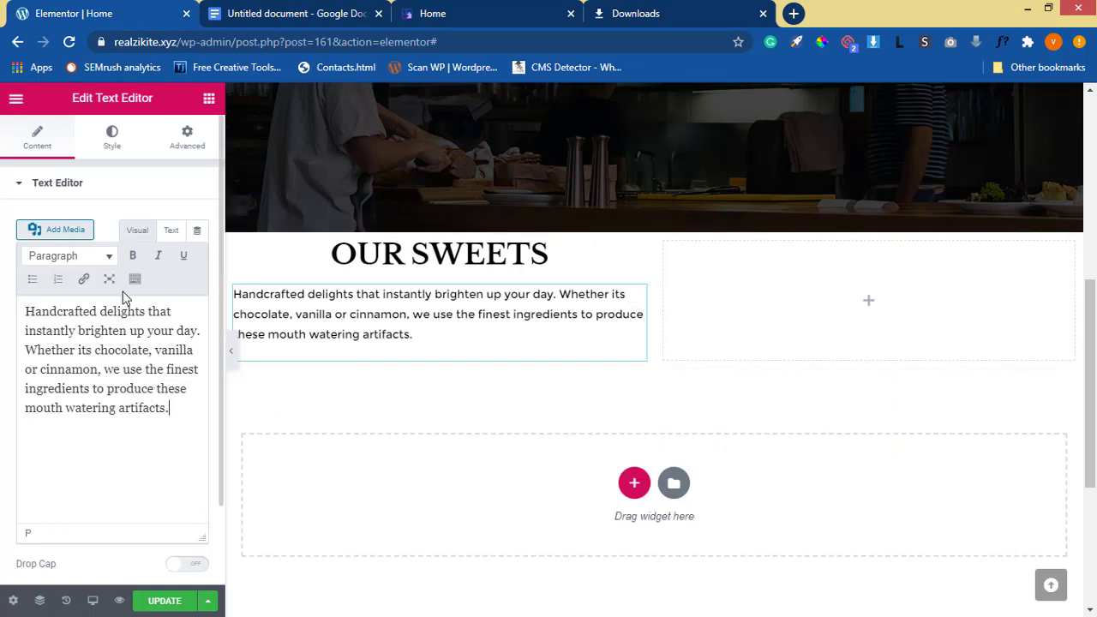
click(111, 146)
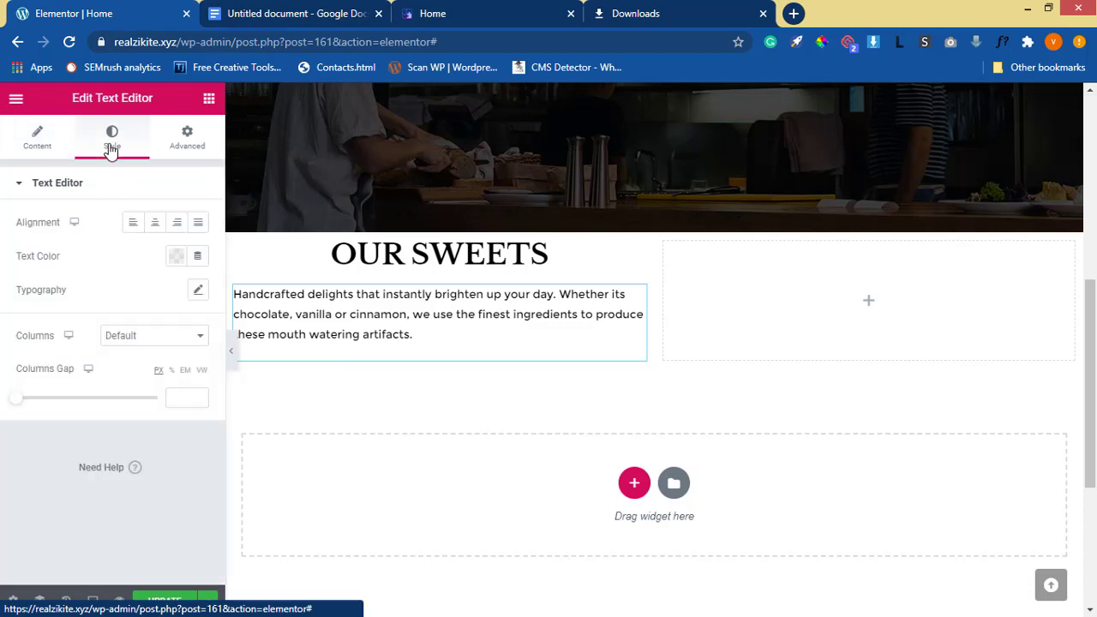
click(133, 225)
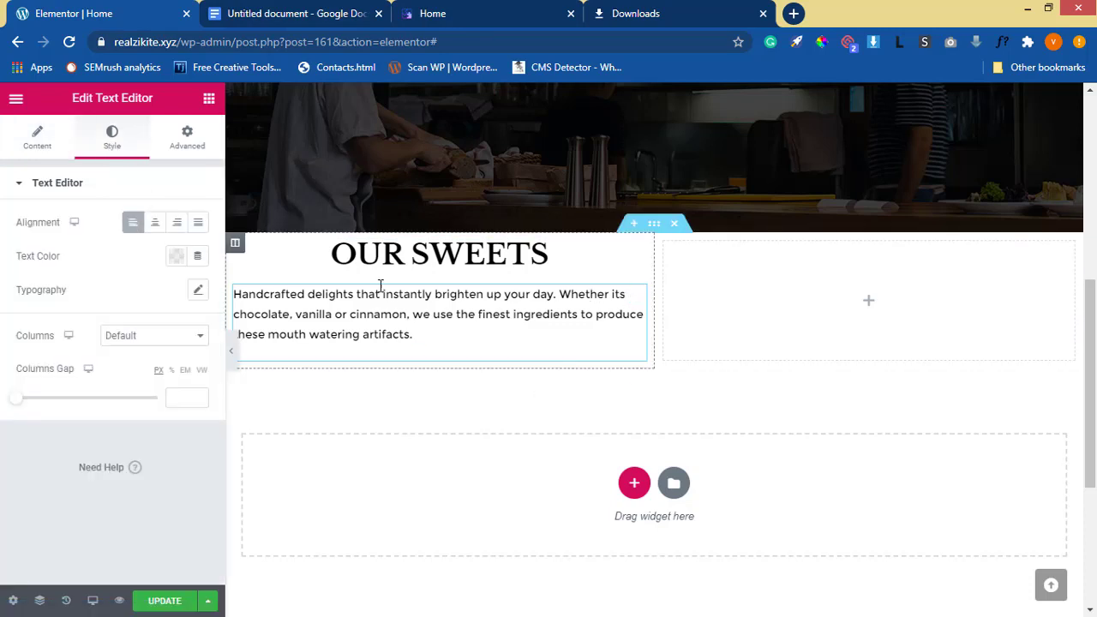
Insert a Divider widget between the OUR SWEETS heading and the paragraph, aligned left
click(210, 104)
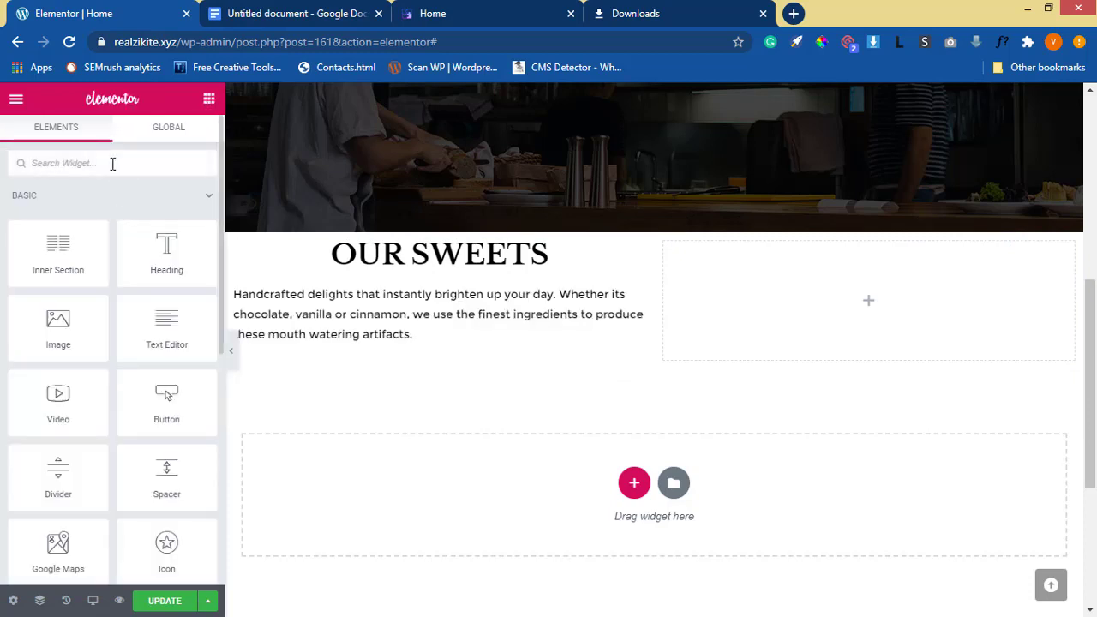
click(113, 163)
text(DIVI)
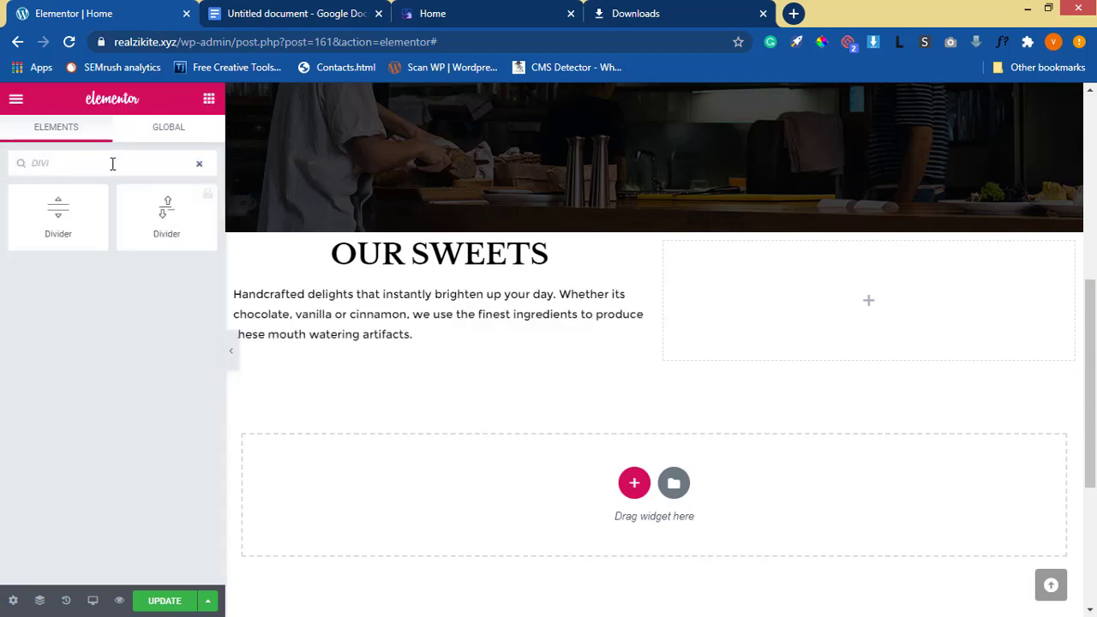
drag(75, 213, 354, 269)
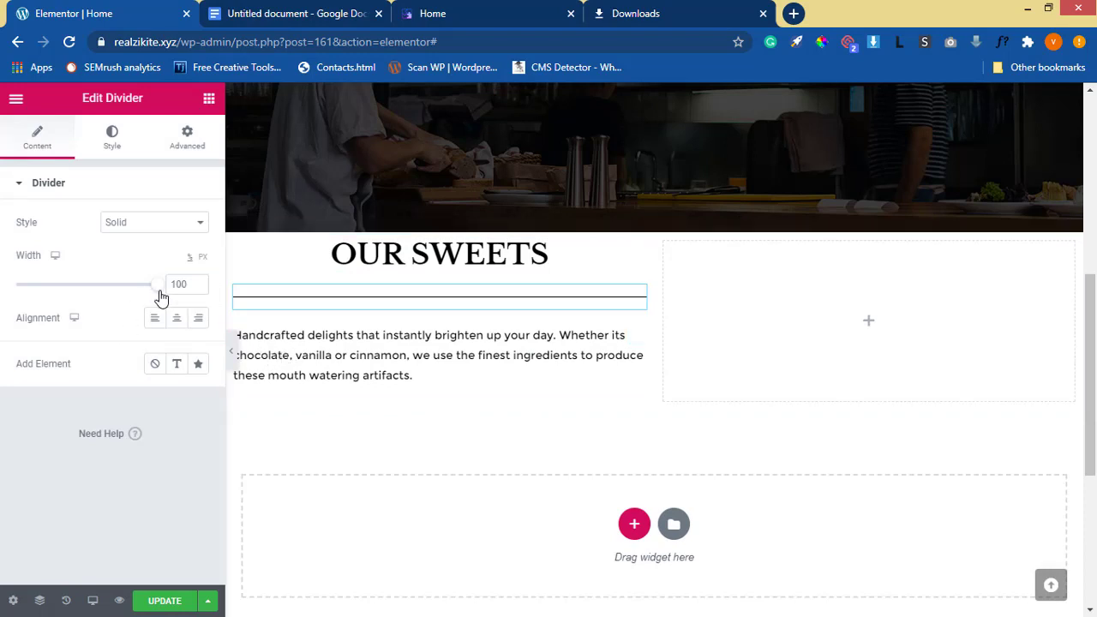
click(156, 320)
Try a divider weight of 6.6 and set it back to 1
click(123, 146)
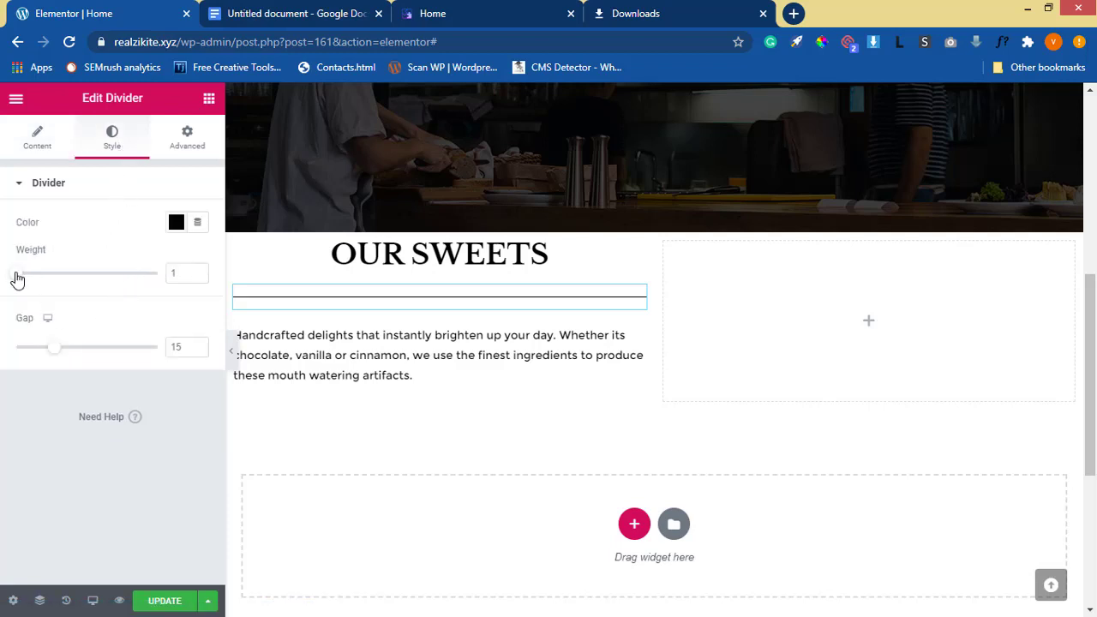
drag(17, 279, 105, 285)
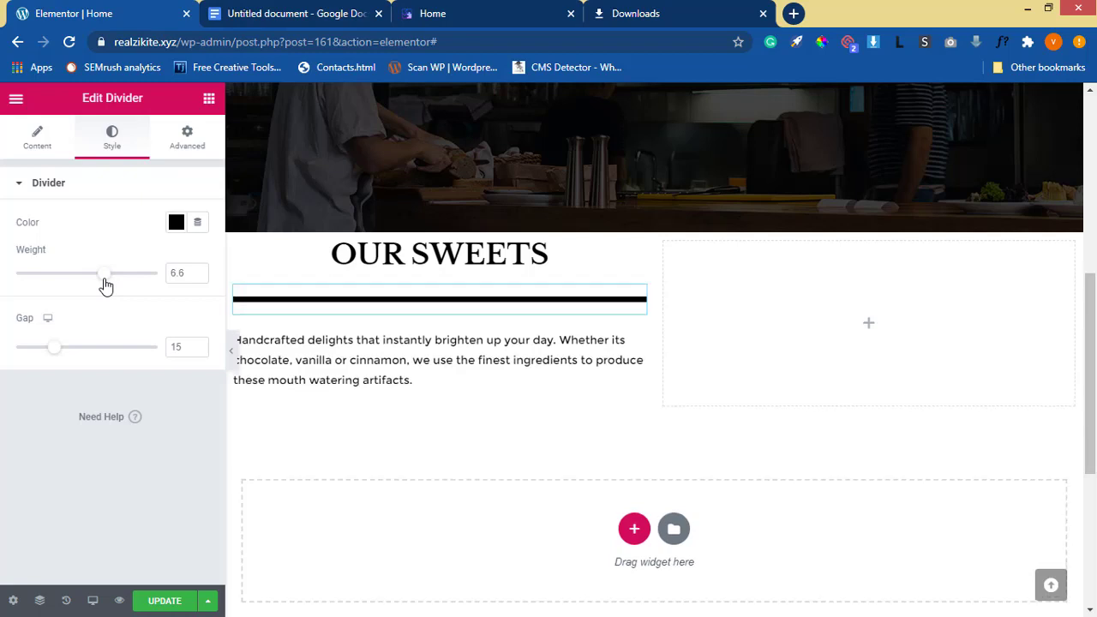
drag(106, 285, 3, 275)
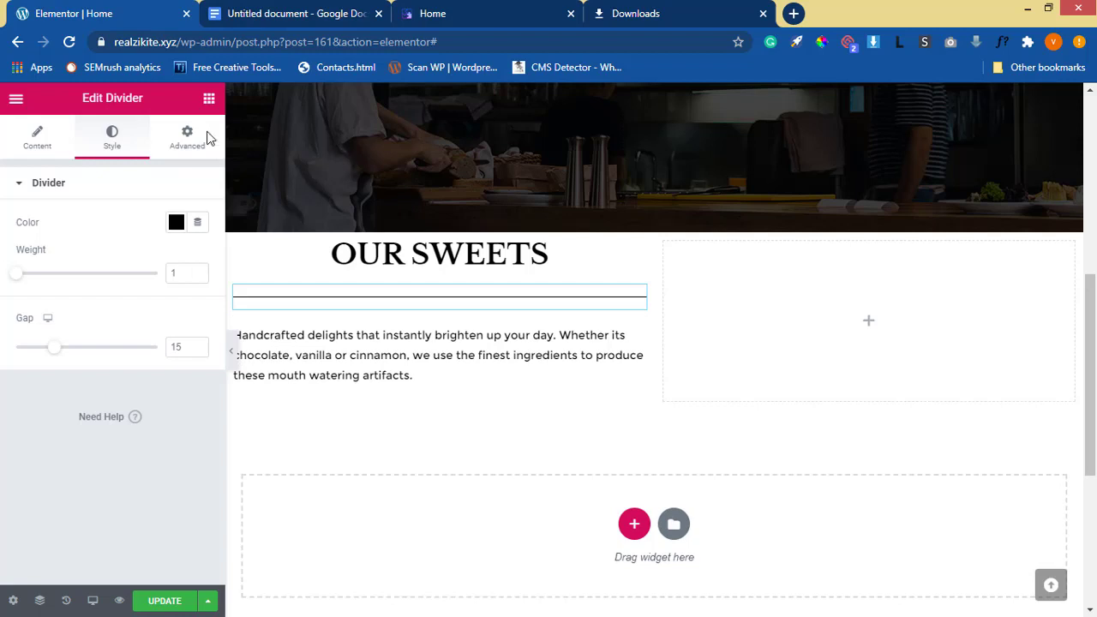
Look through the divider's line styles, keeping Solid, and compare the divider with the one on the published page
click(37, 141)
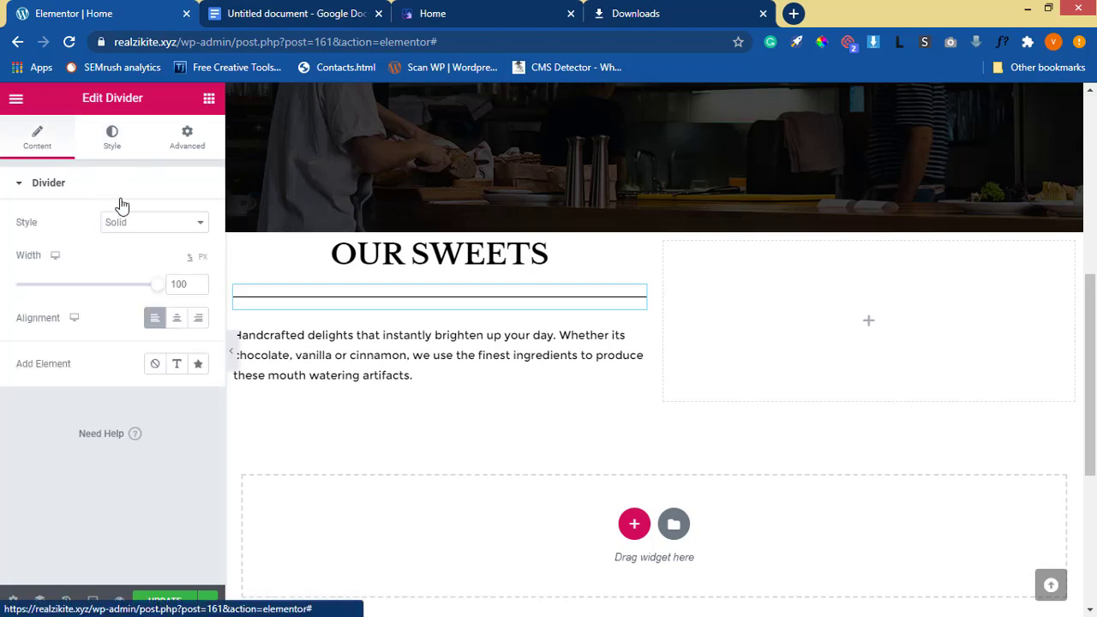
click(137, 227)
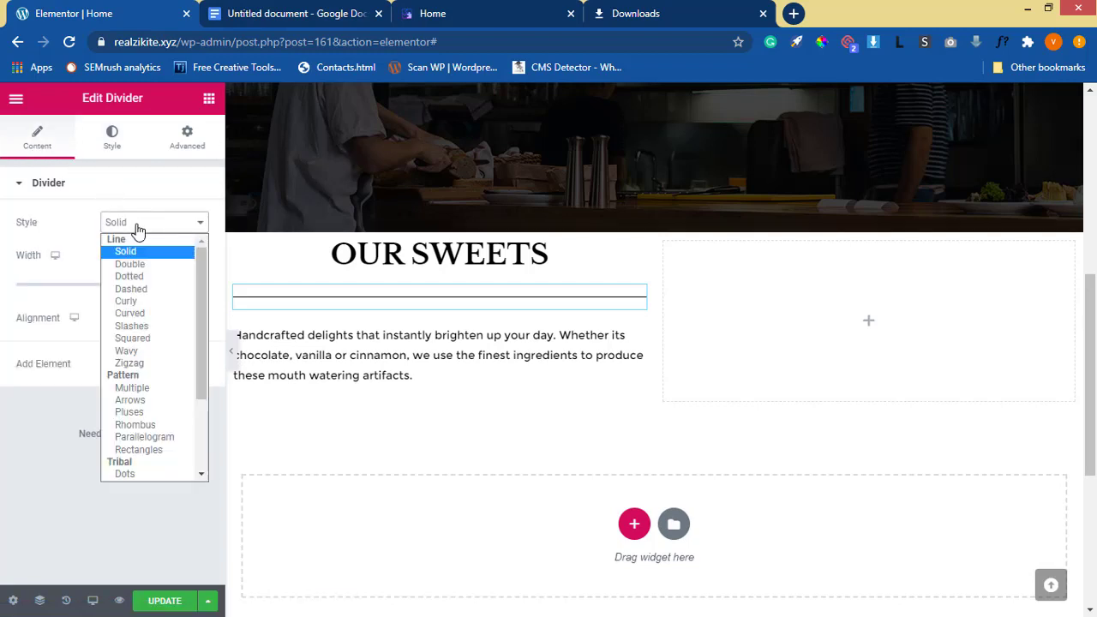
click(137, 230)
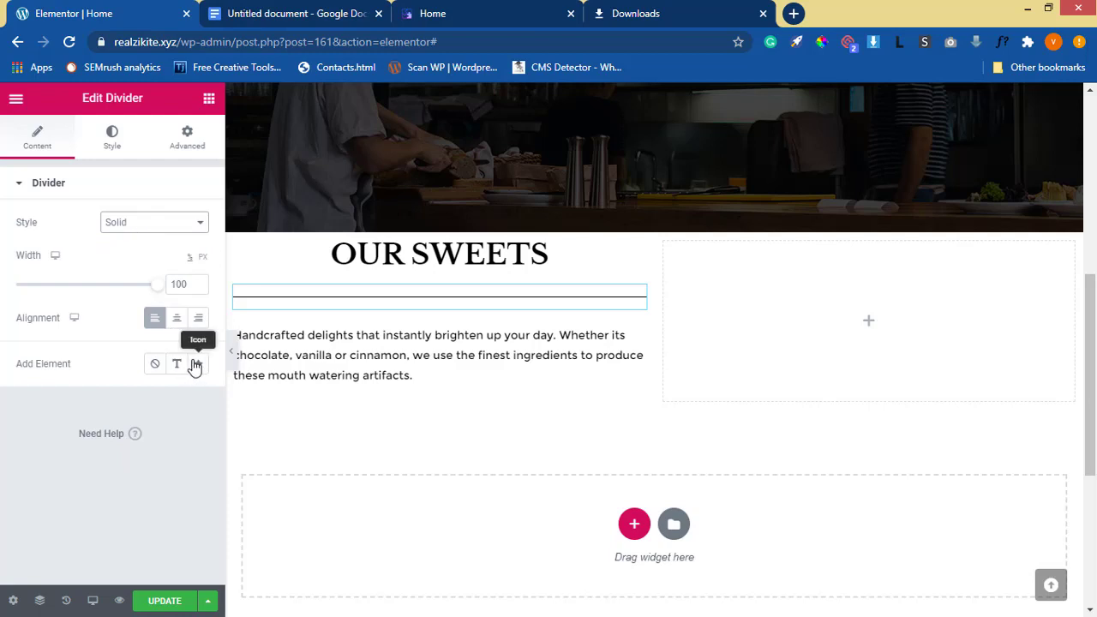
click(492, 16)
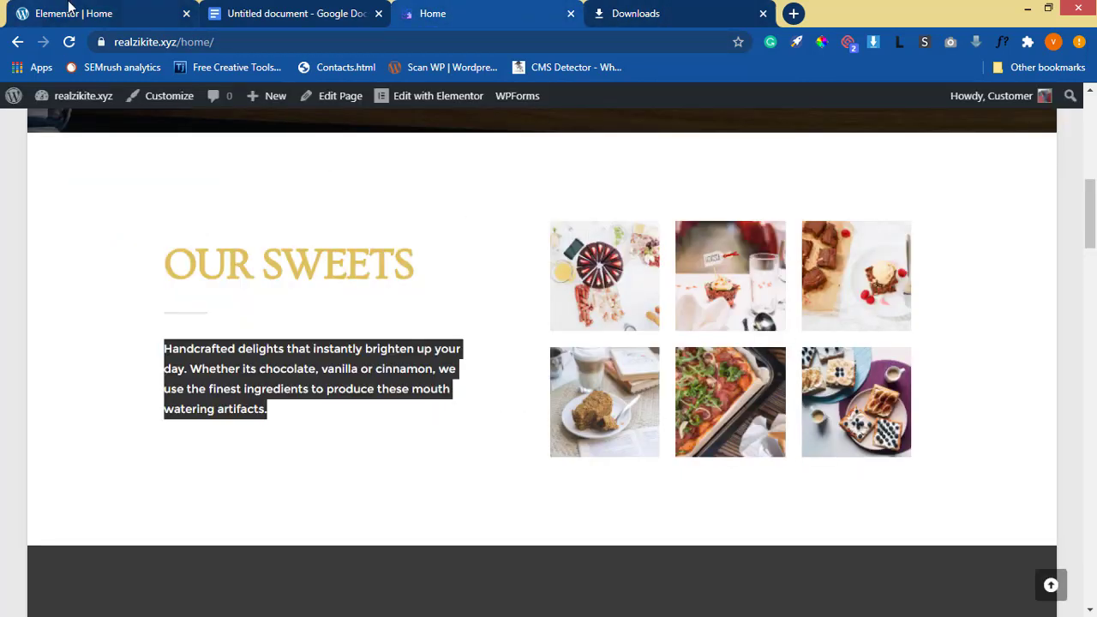
click(126, 14)
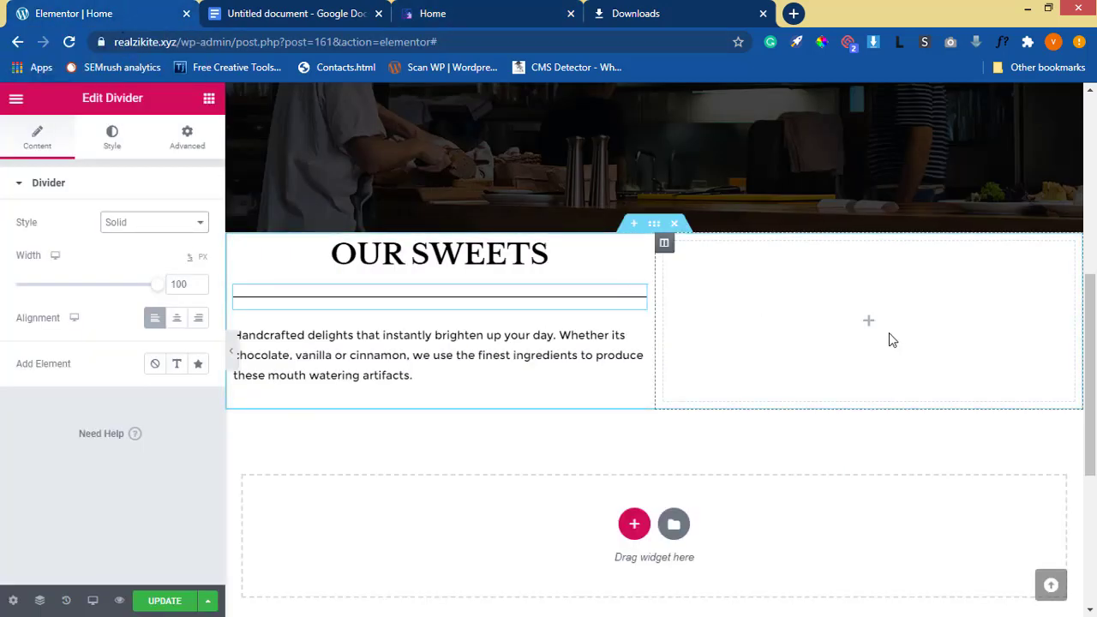
Search the widget library for gallery widgets and clear the search
click(209, 98)
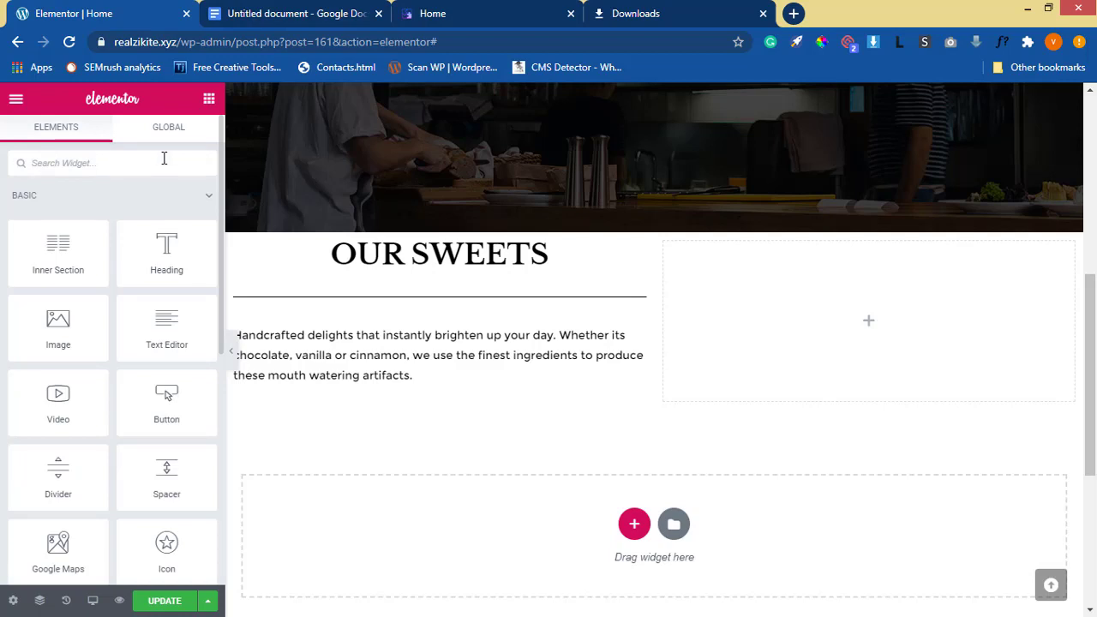
text(GAE)
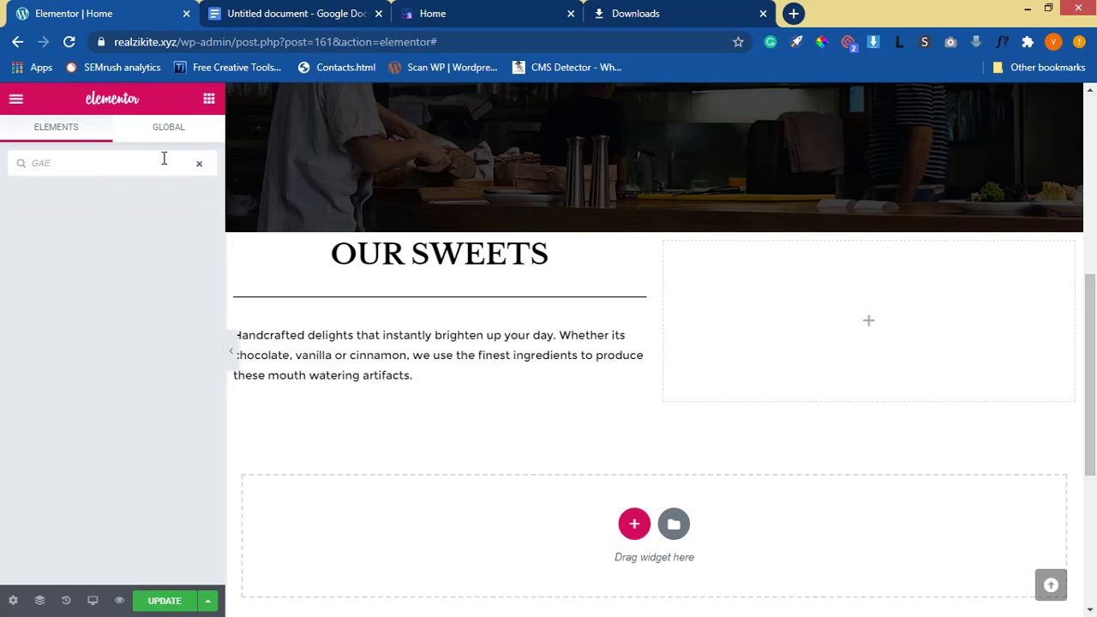
key(BackSpace)
text(L)
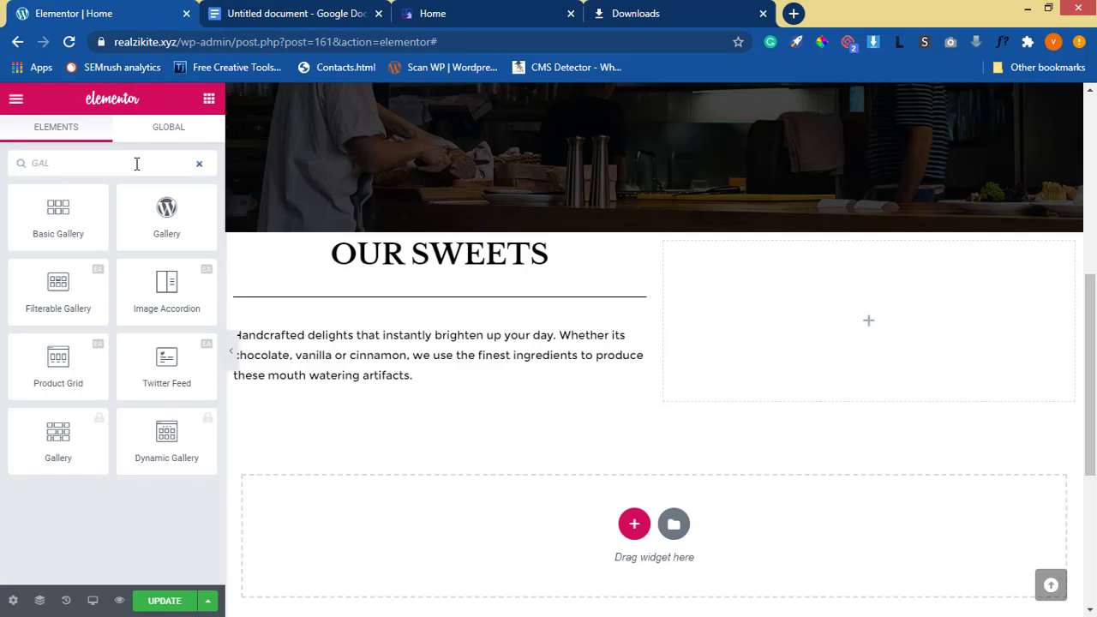
key(BackSpace)
key(BackSpace)
key(BackSpace)
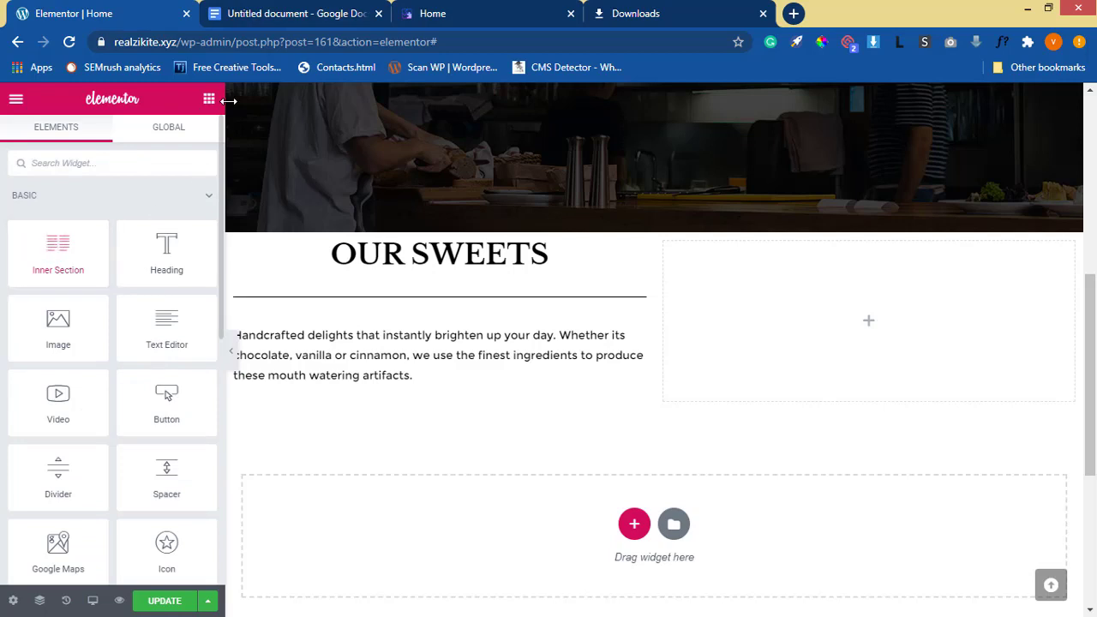
Check the published image grid, place an Inner Section in the empty column beside OUR SWEETS, and add a third column to it
click(433, 13)
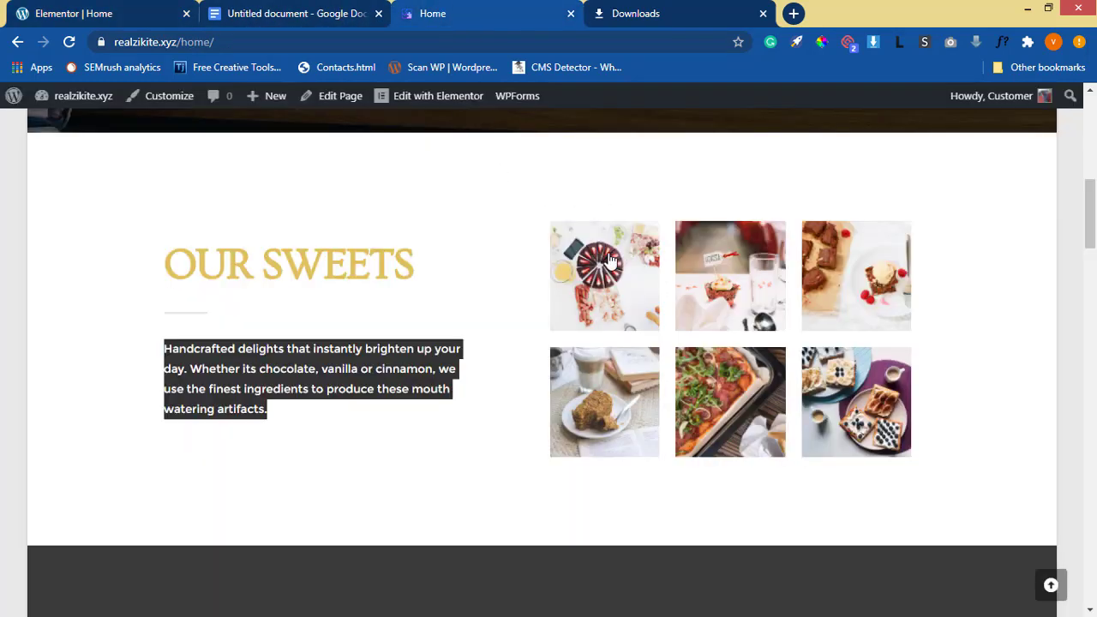
click(105, 14)
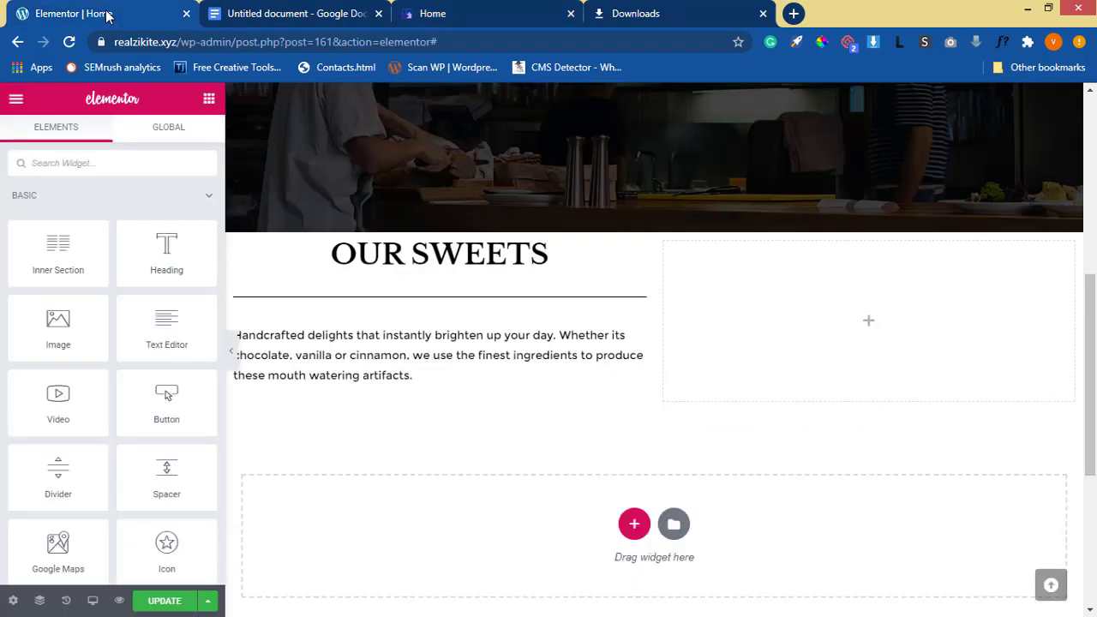
drag(58, 250, 781, 369)
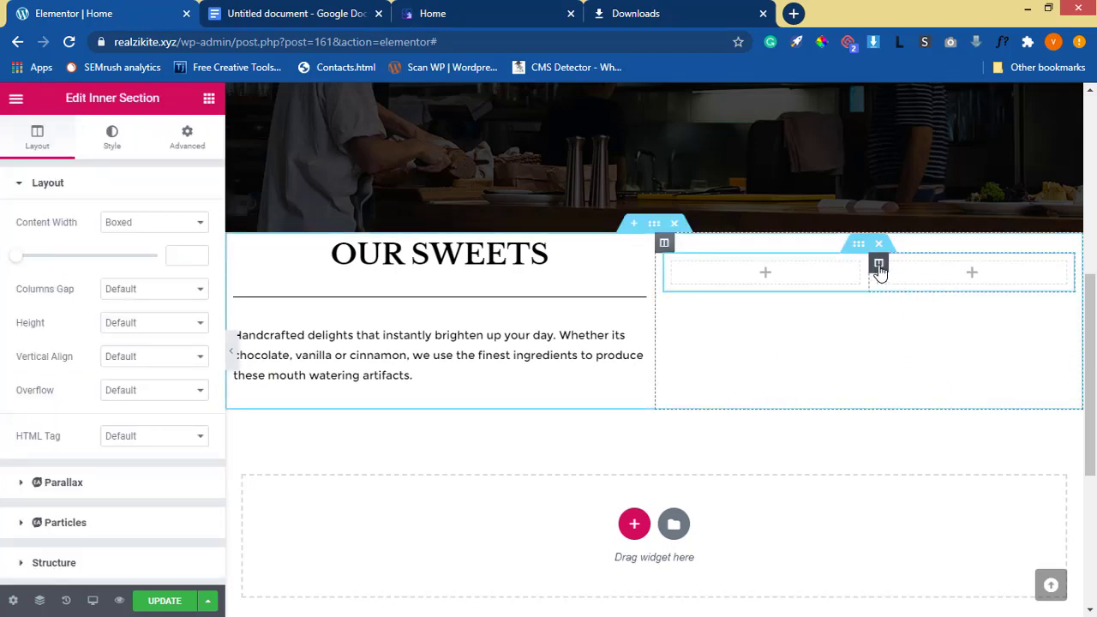
right_click(880, 266)
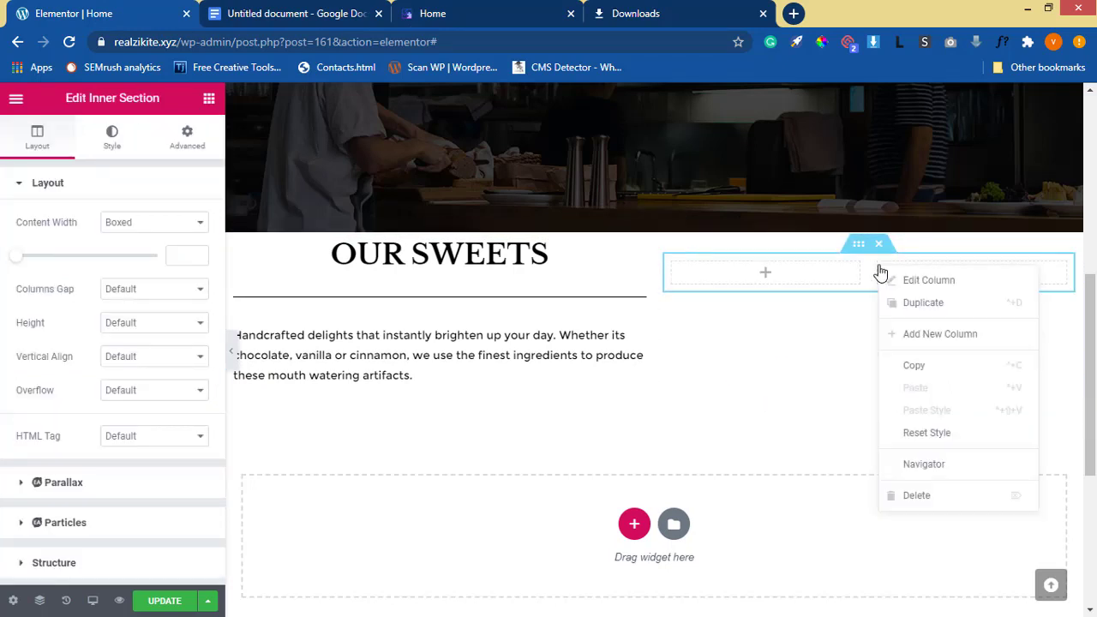
click(921, 341)
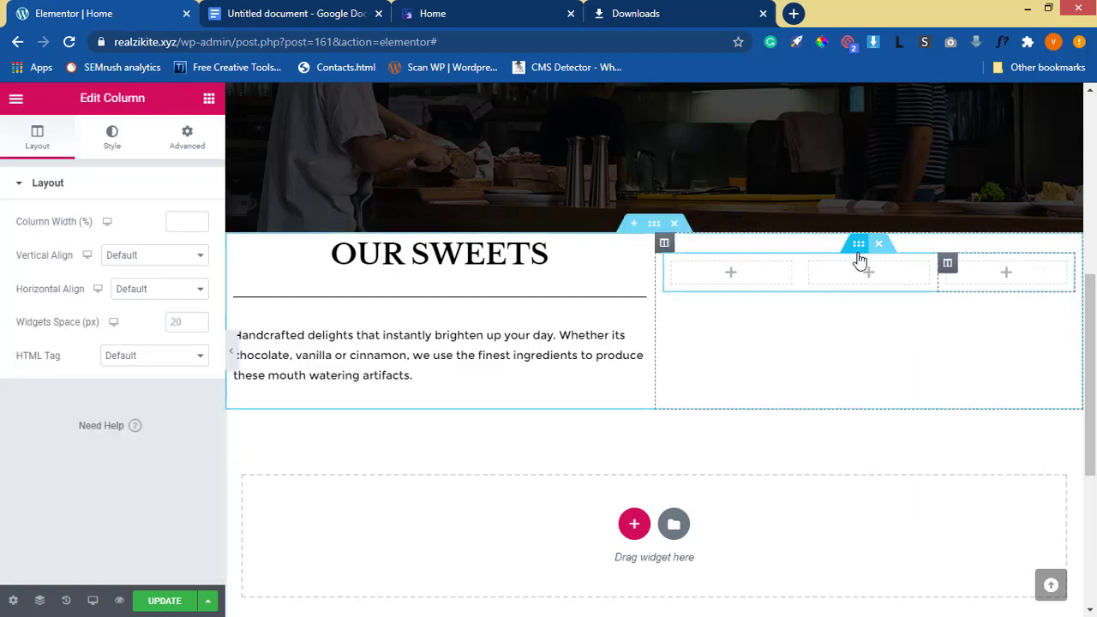
Review the rows of the image grid on the published page and return to the Elementor editor
click(488, 19)
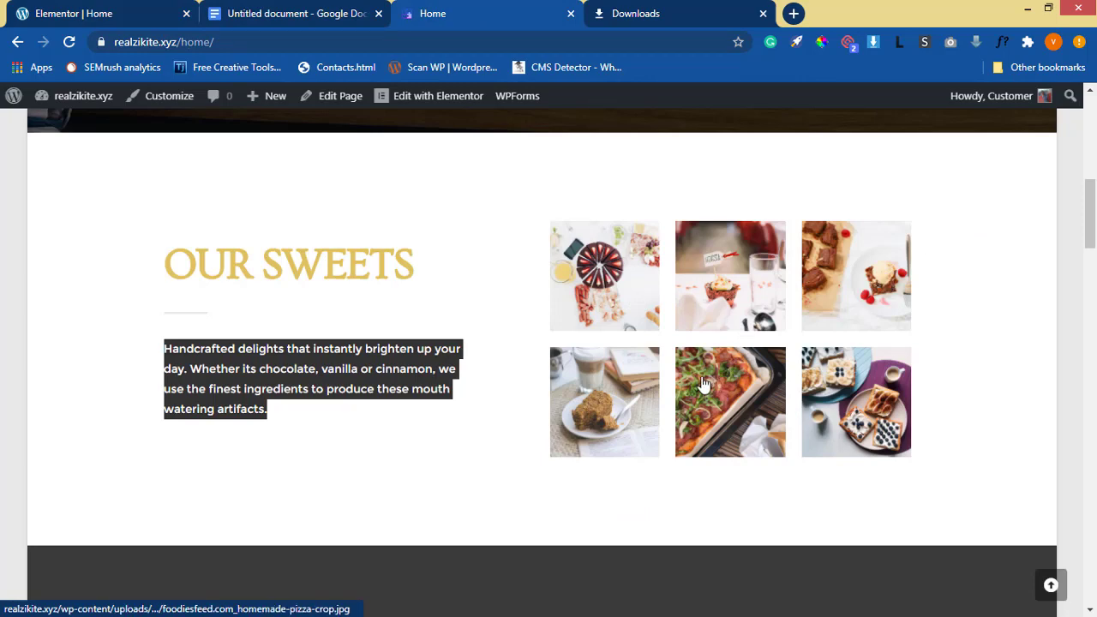
click(69, 13)
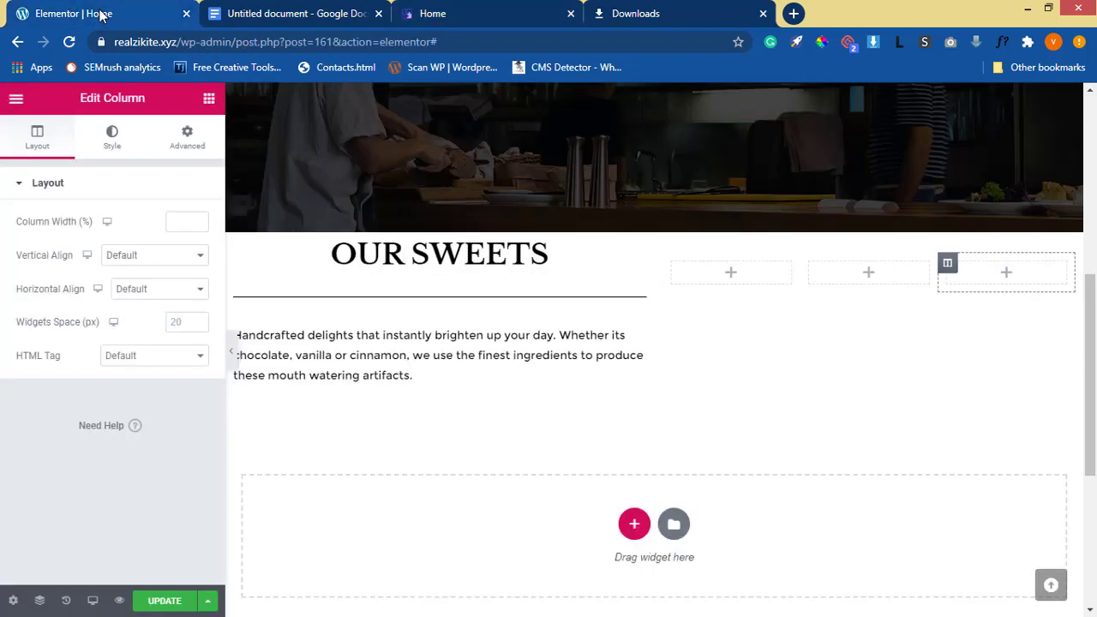
mouse_move(864, 255)
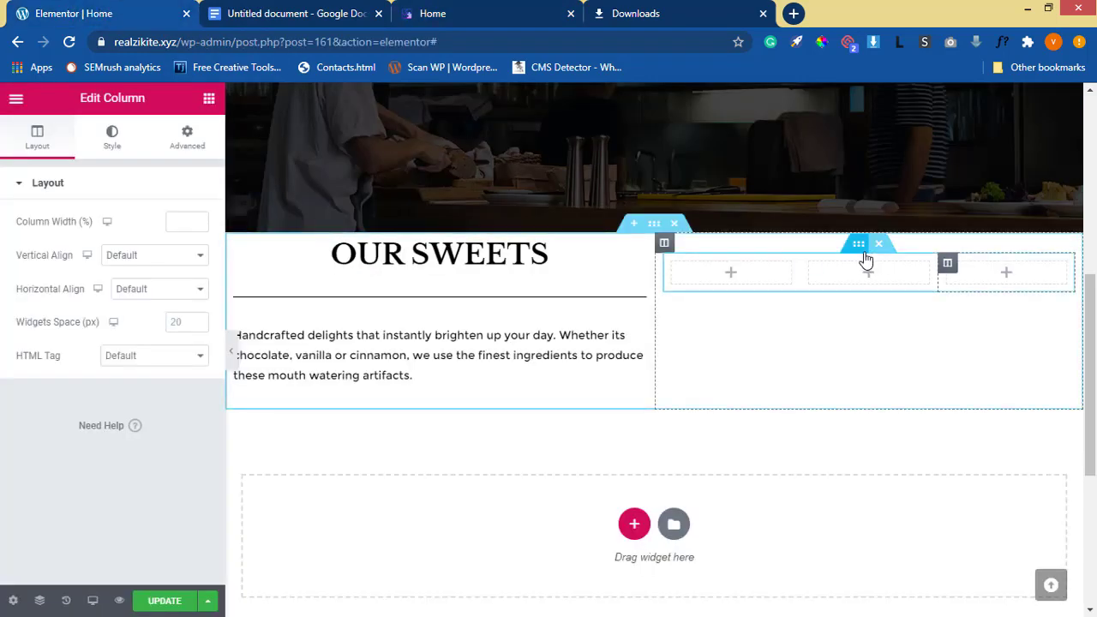
Duplicate the three-column inner section beside OUR SWEETS, unlink the copy's margin values and set its top margin to 8 px
right_click(866, 258)
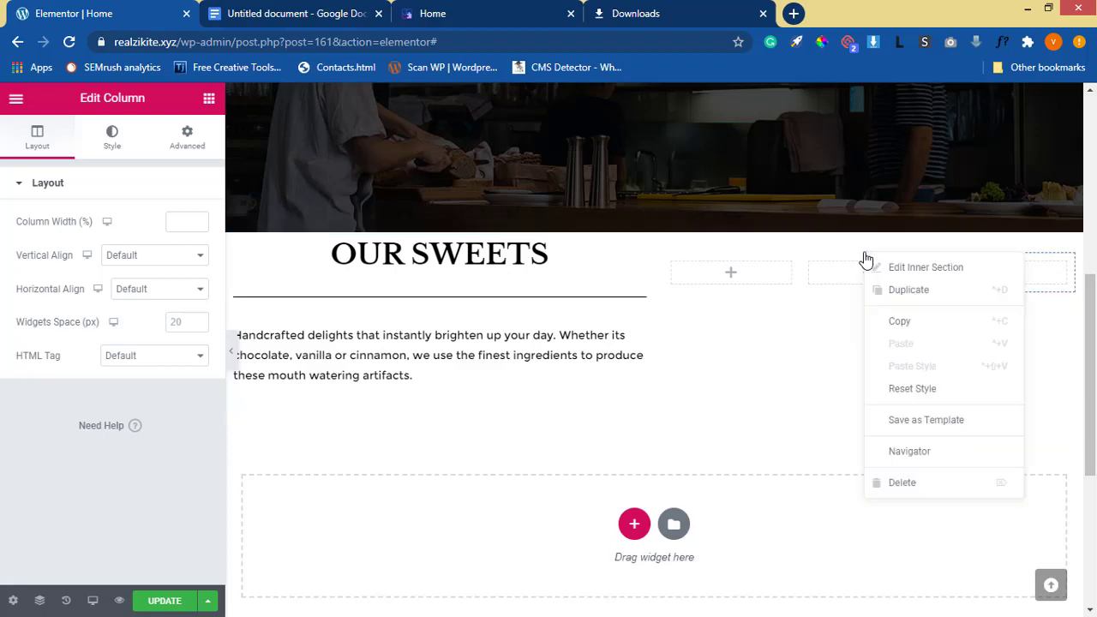
click(898, 291)
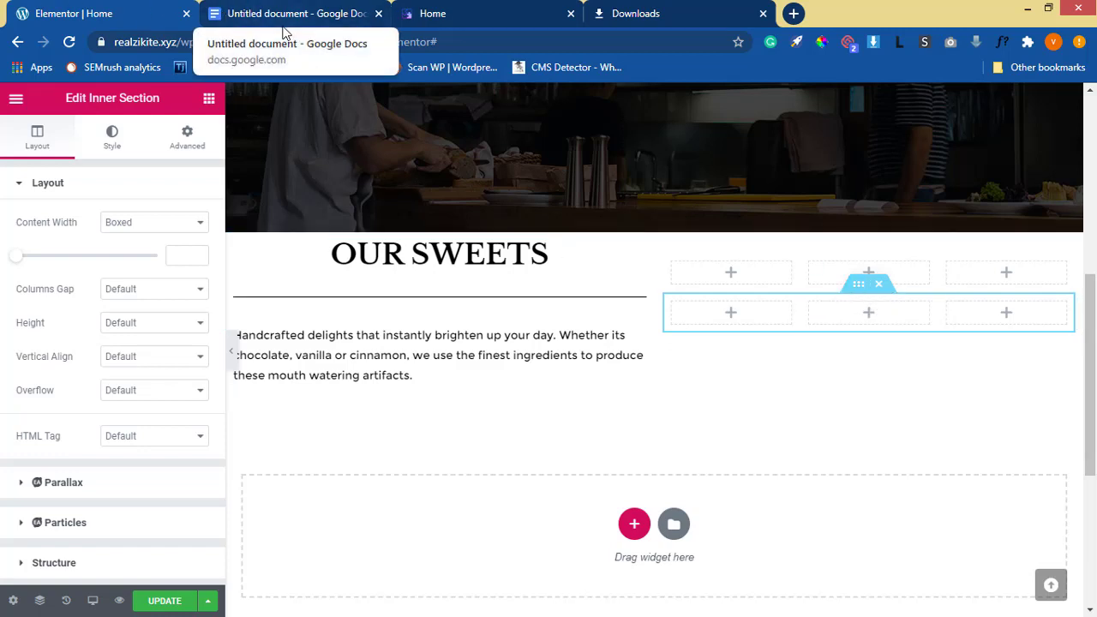
click(178, 146)
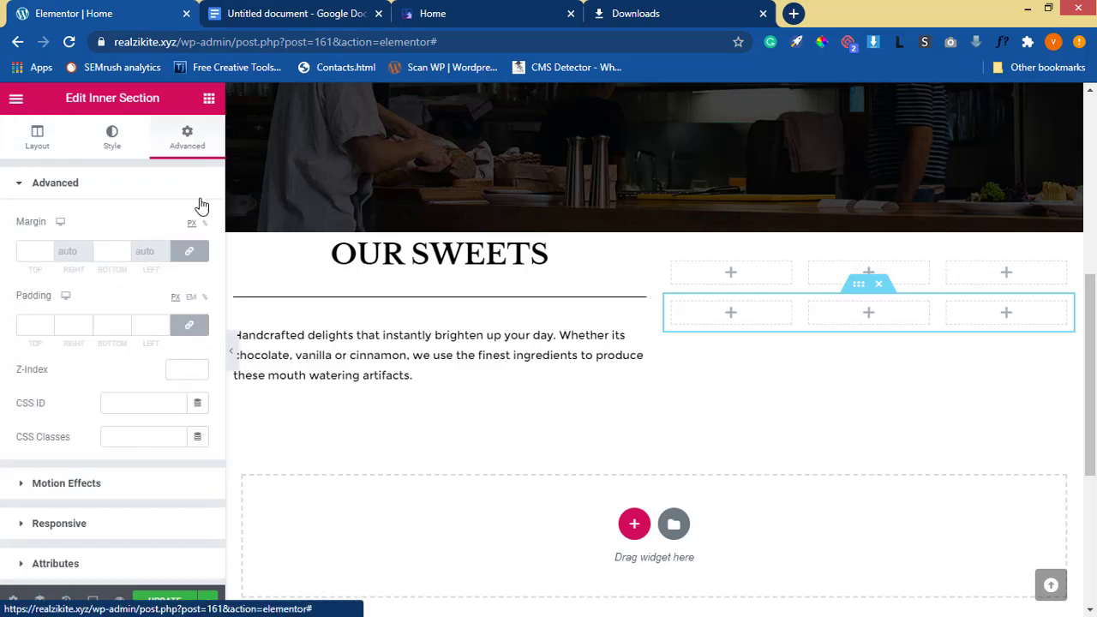
click(191, 253)
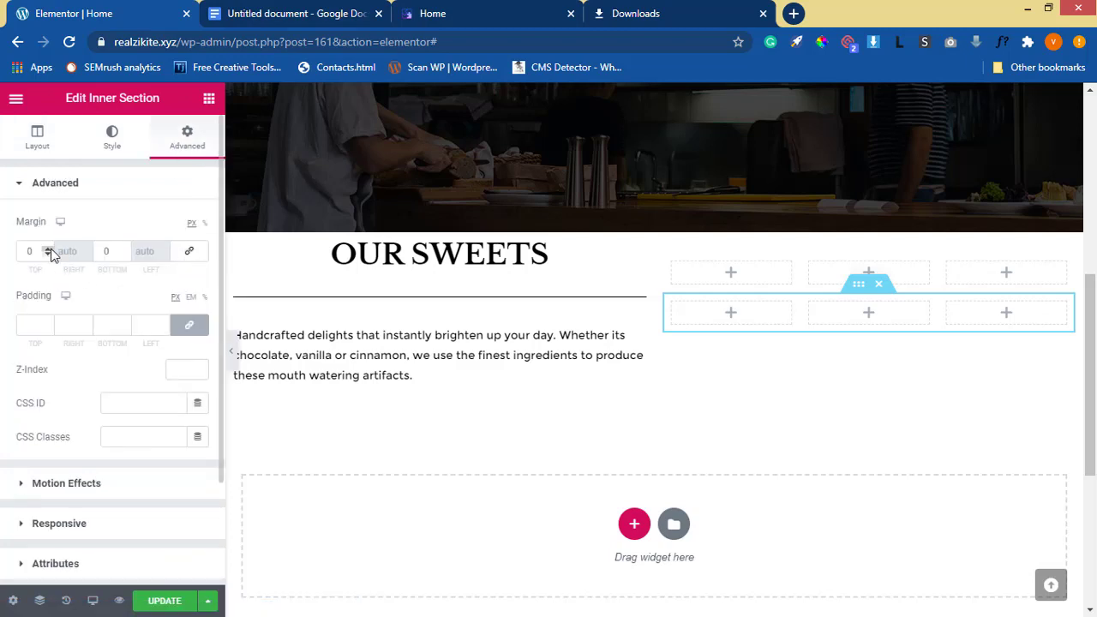
click(49, 248)
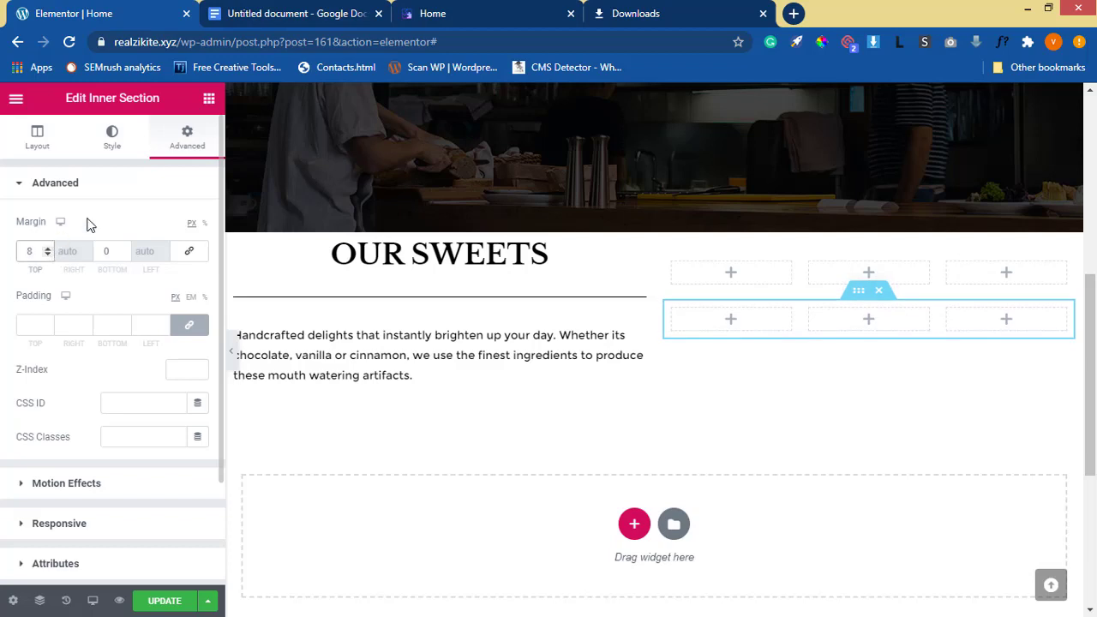
click(36, 140)
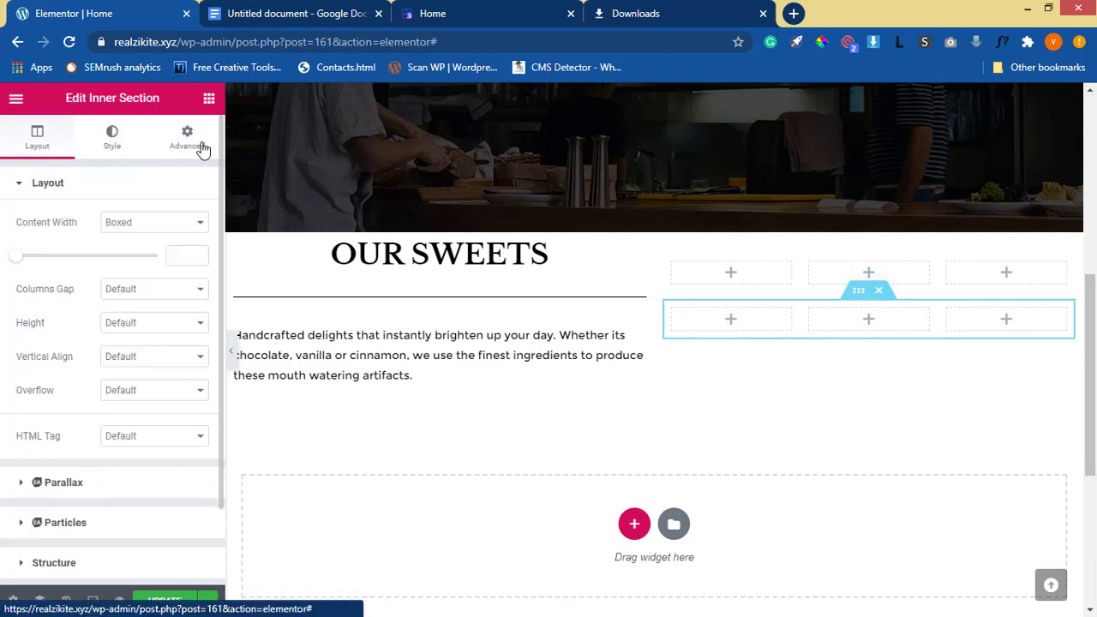
Add an Image widget to the first column of the upper grid row and insert the cake-and-latte photo from the Media Library
click(208, 99)
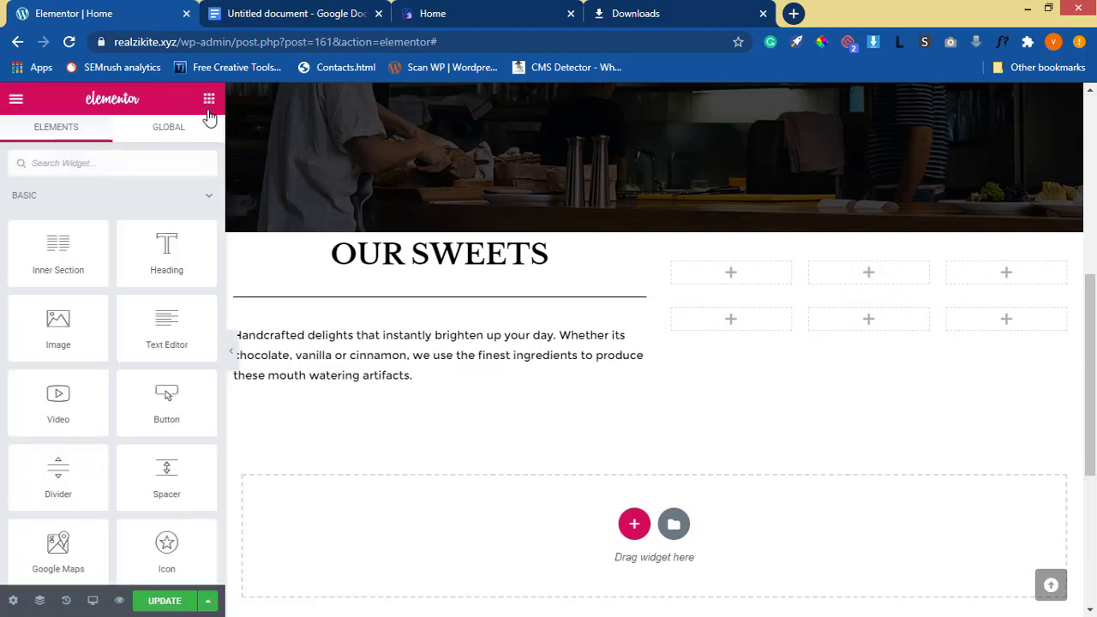
drag(69, 321, 727, 271)
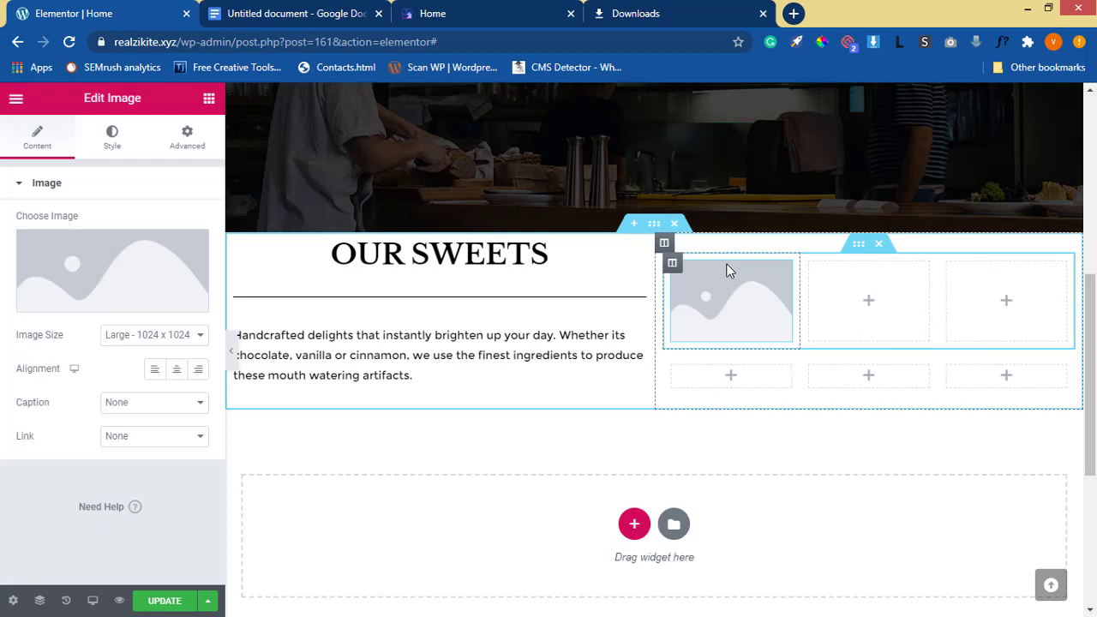
click(93, 312)
click(183, 319)
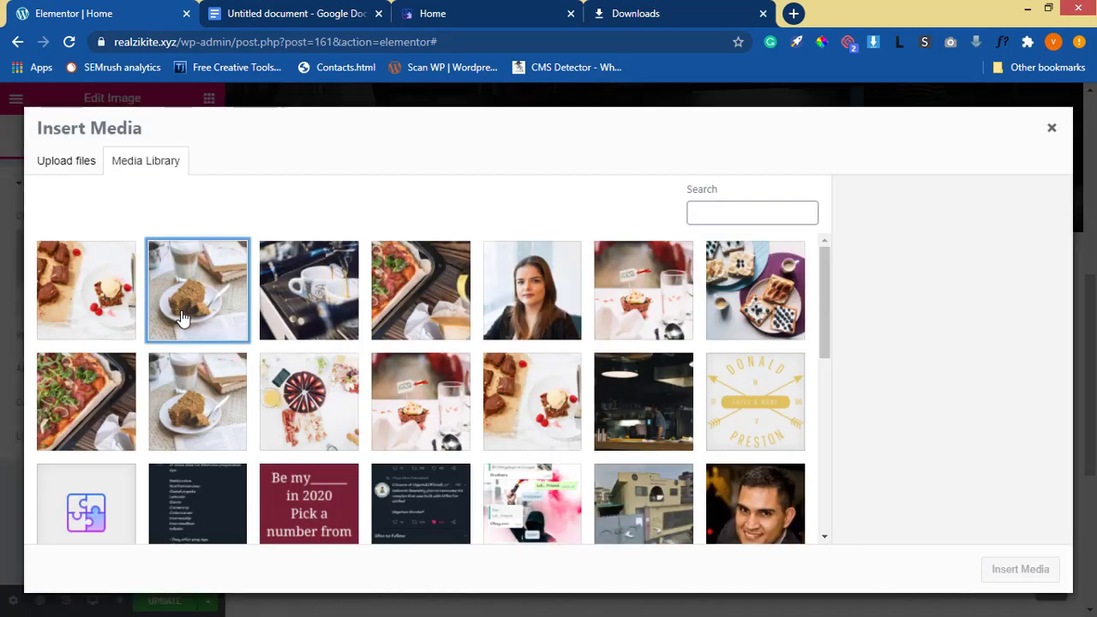
click(1003, 574)
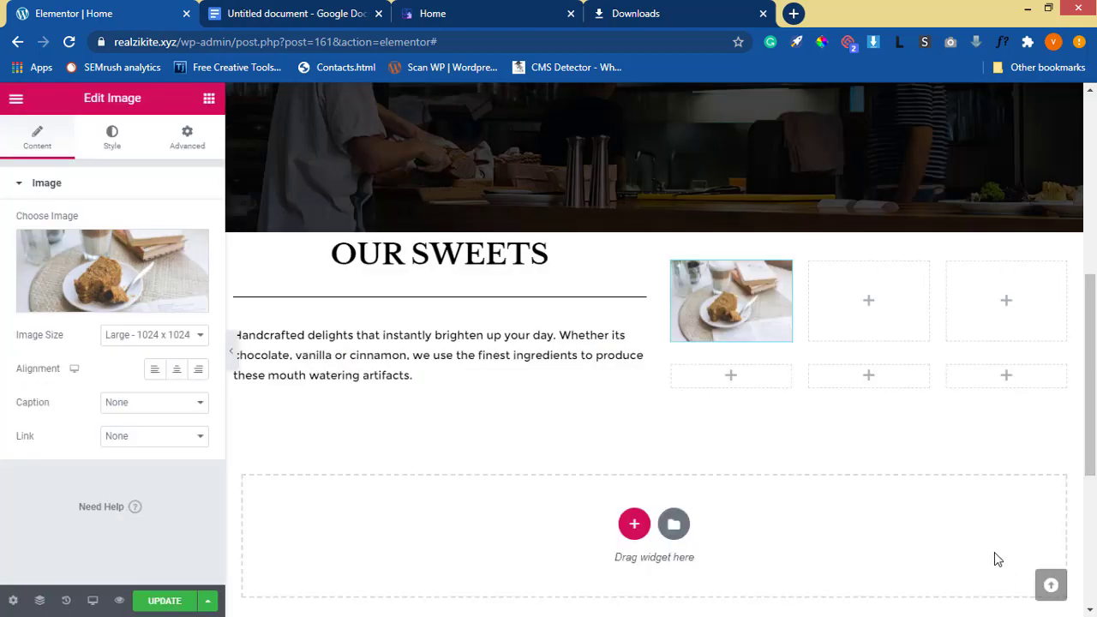
Copy the cake image and paste it into the second and third columns of the upper grid row
right_click(713, 294)
click(762, 366)
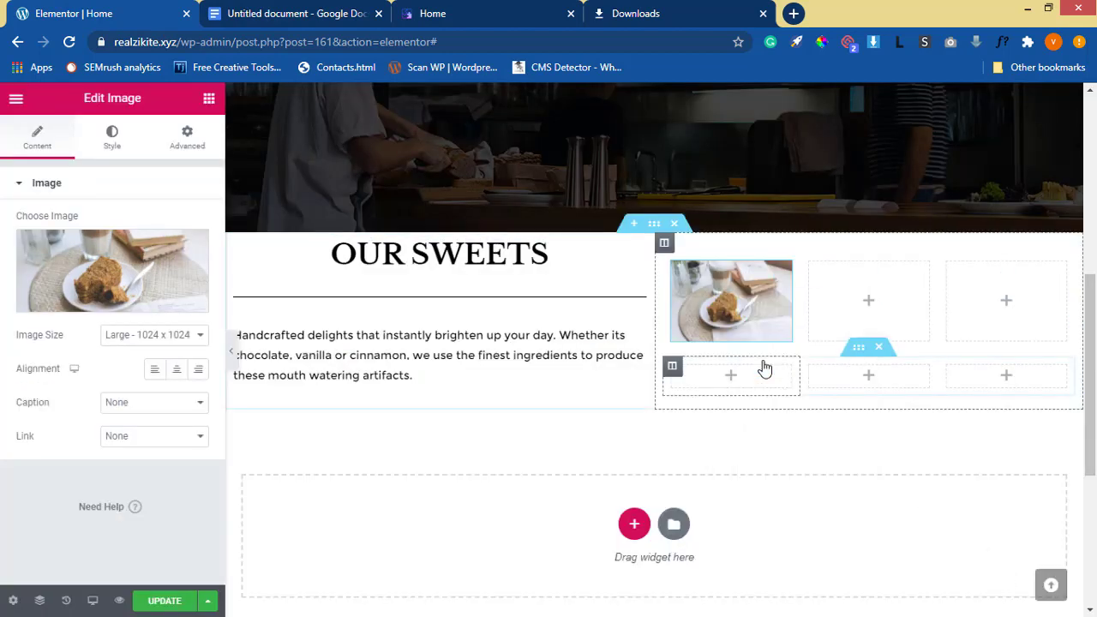
right_click(864, 300)
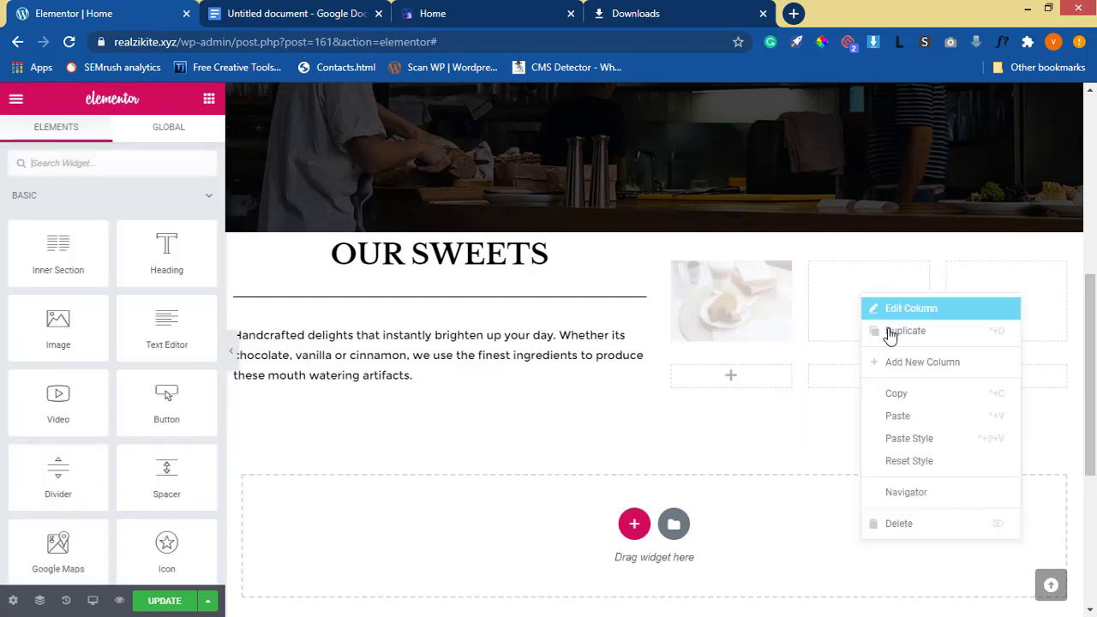
click(900, 417)
right_click(1001, 327)
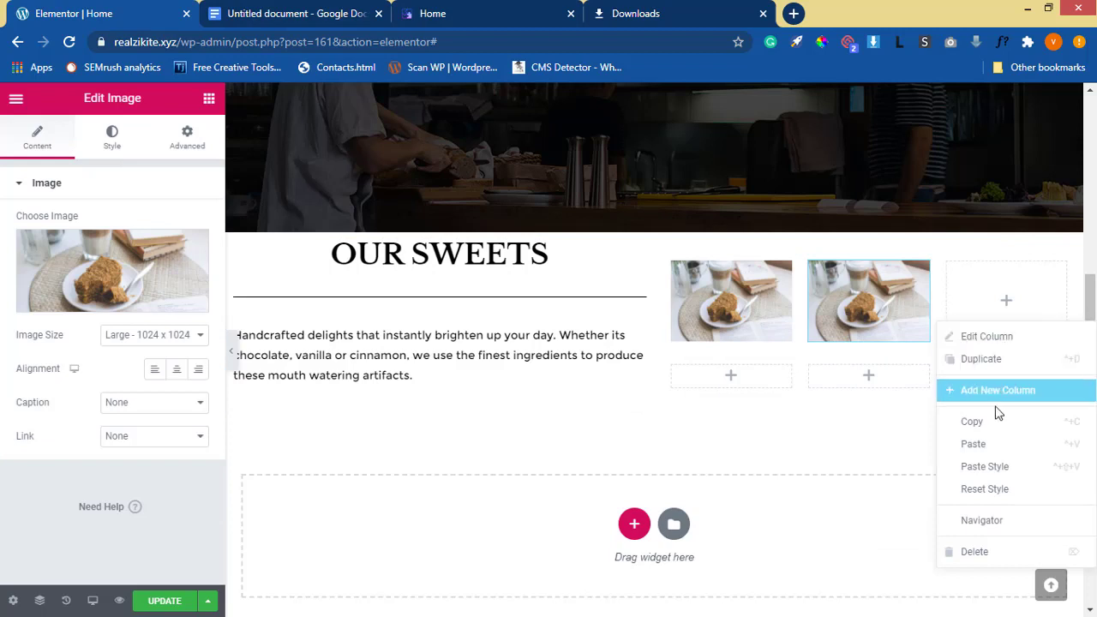
click(993, 447)
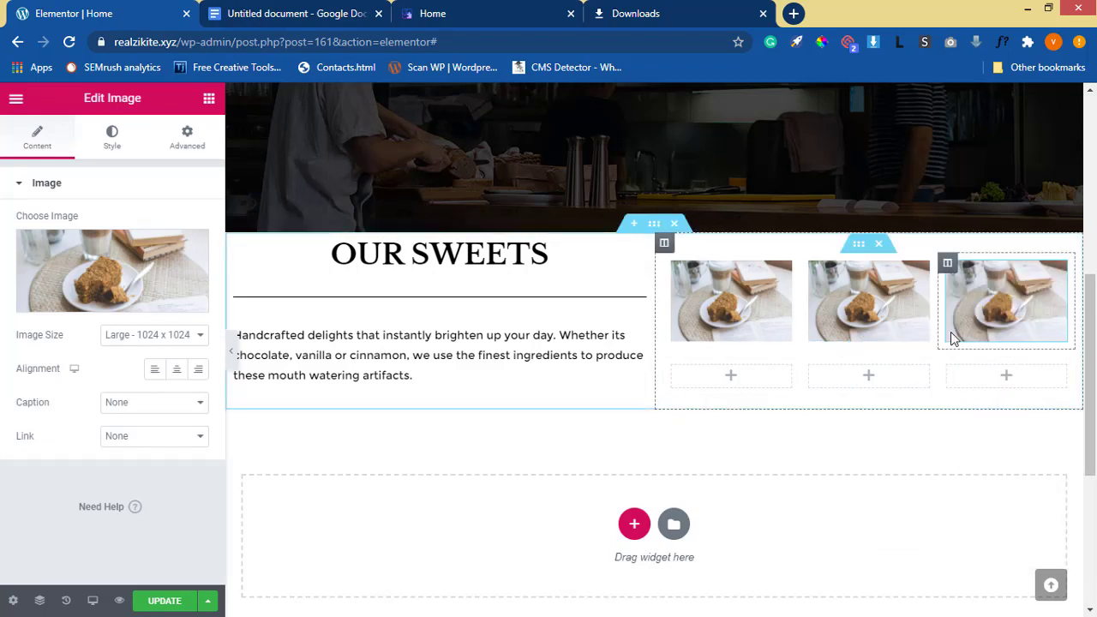
Copy the first cake image and paste it into all three columns of the lower grid row
right_click(718, 309)
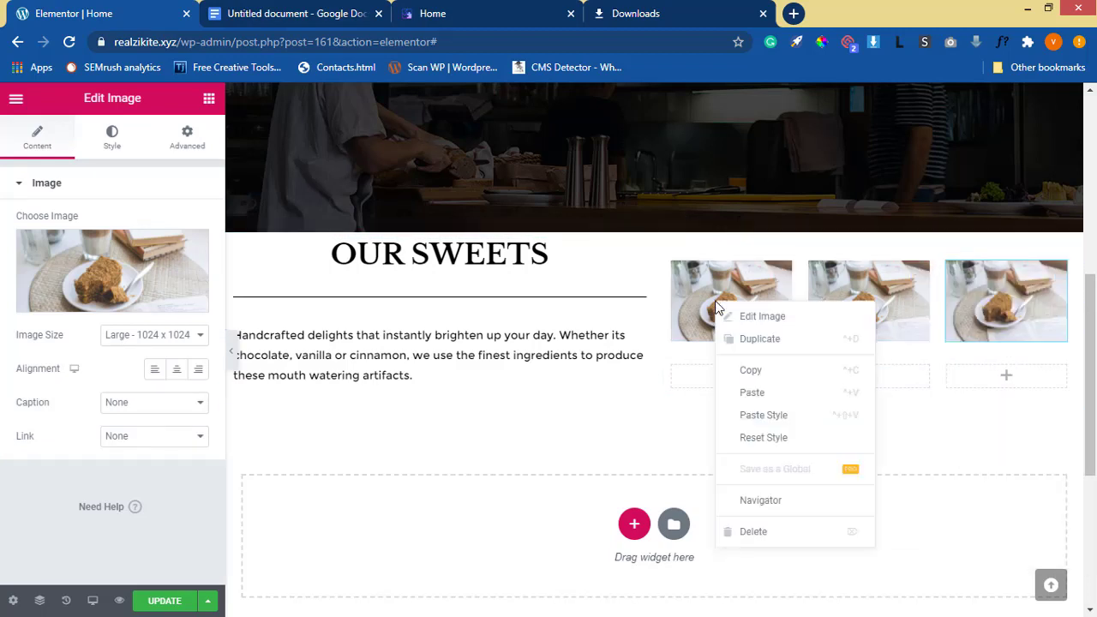
click(783, 371)
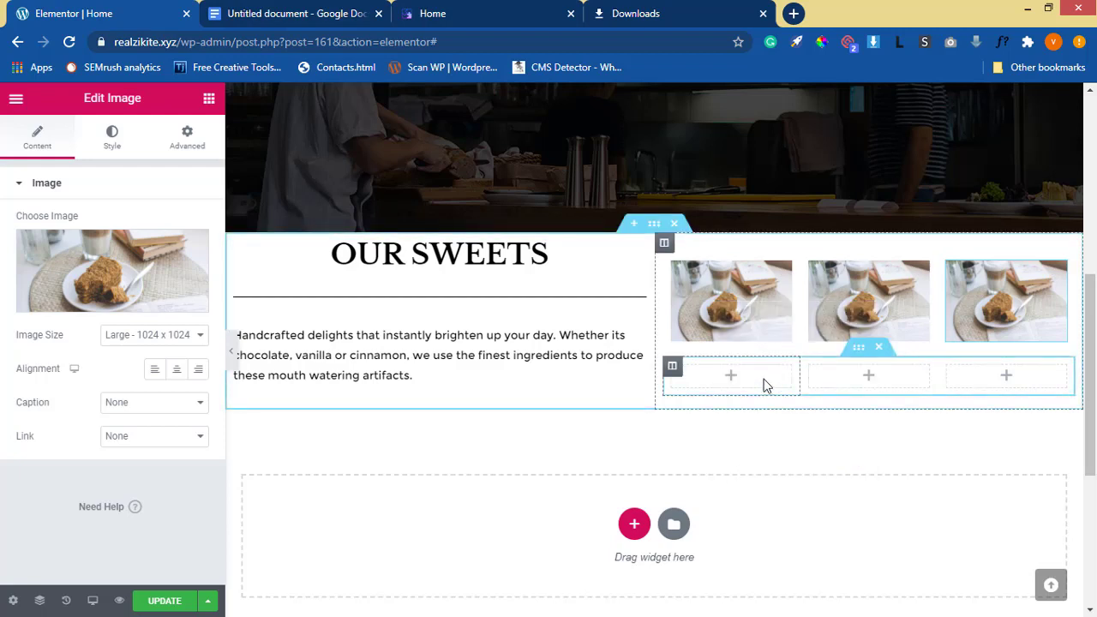
right_click(764, 379)
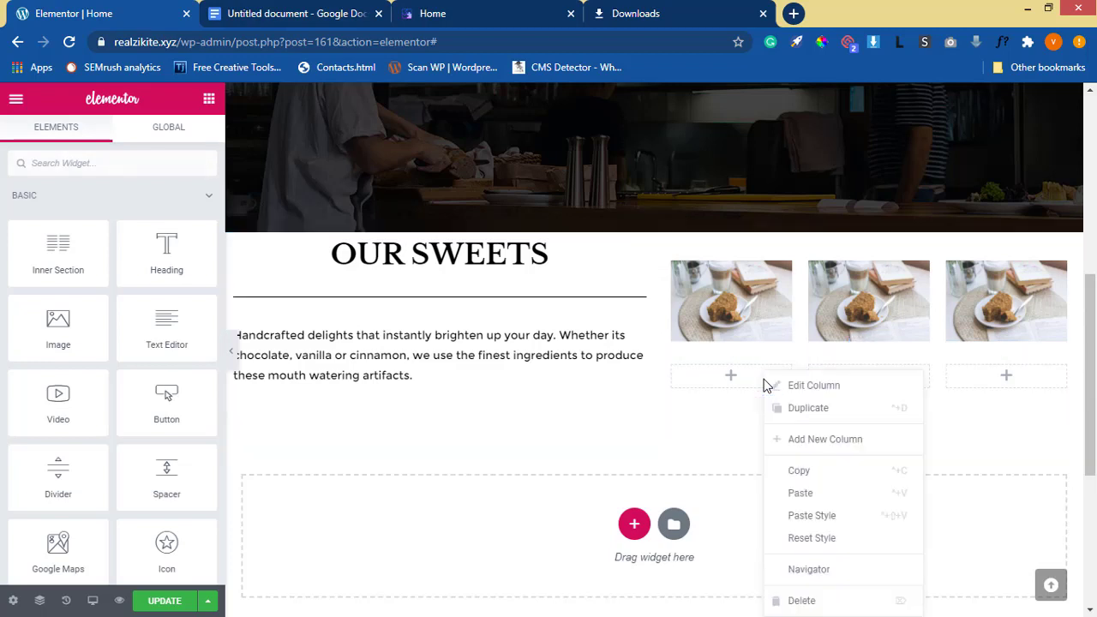
click(813, 495)
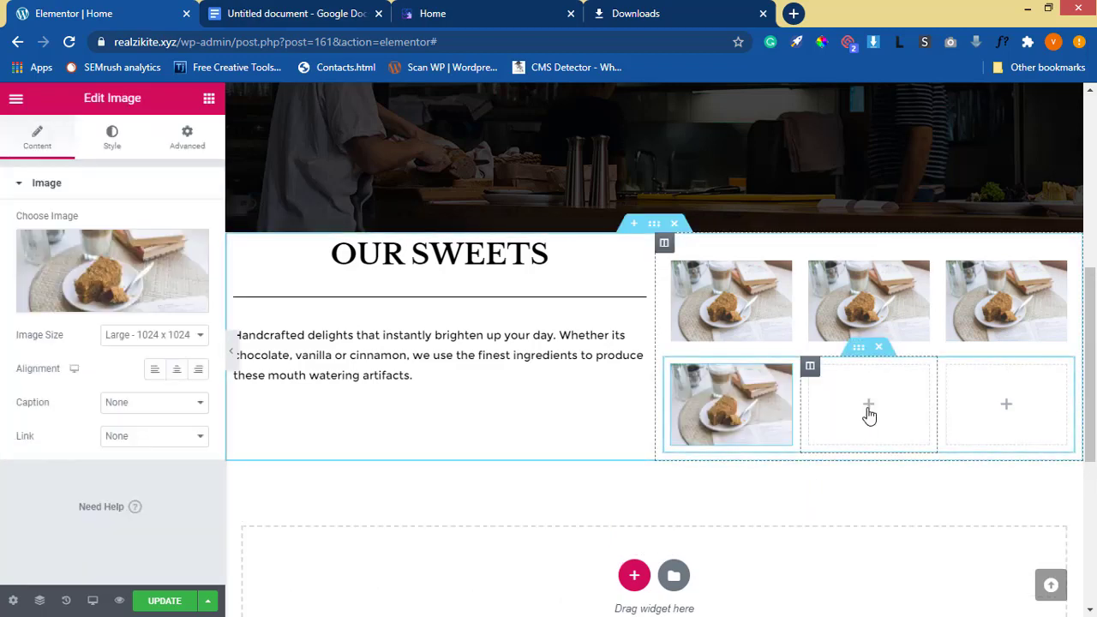
right_click(876, 414)
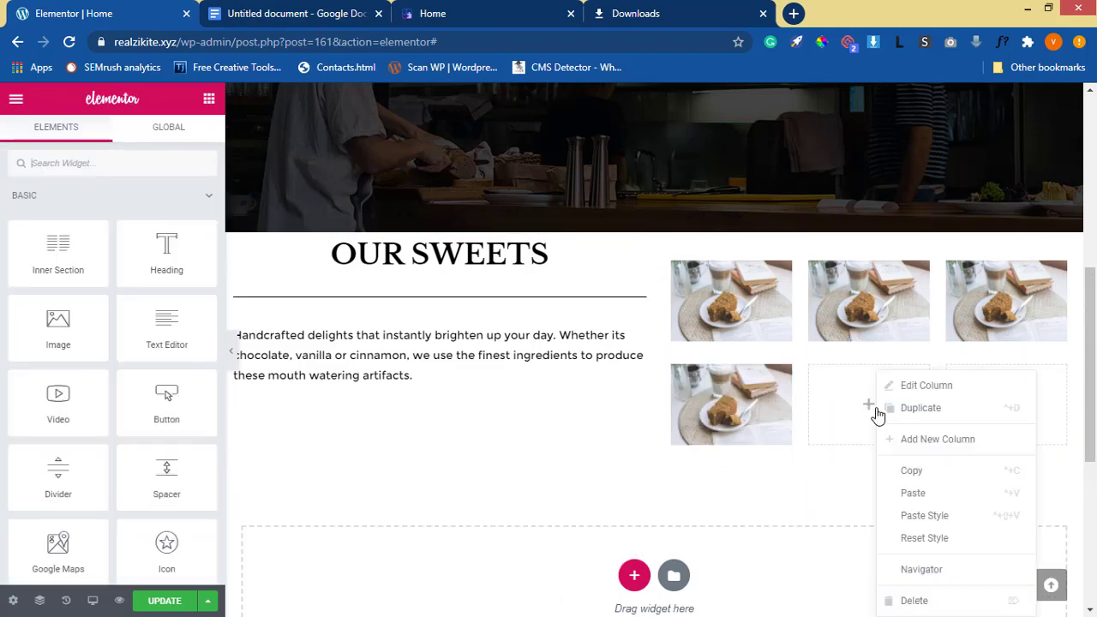
click(917, 496)
right_click(990, 419)
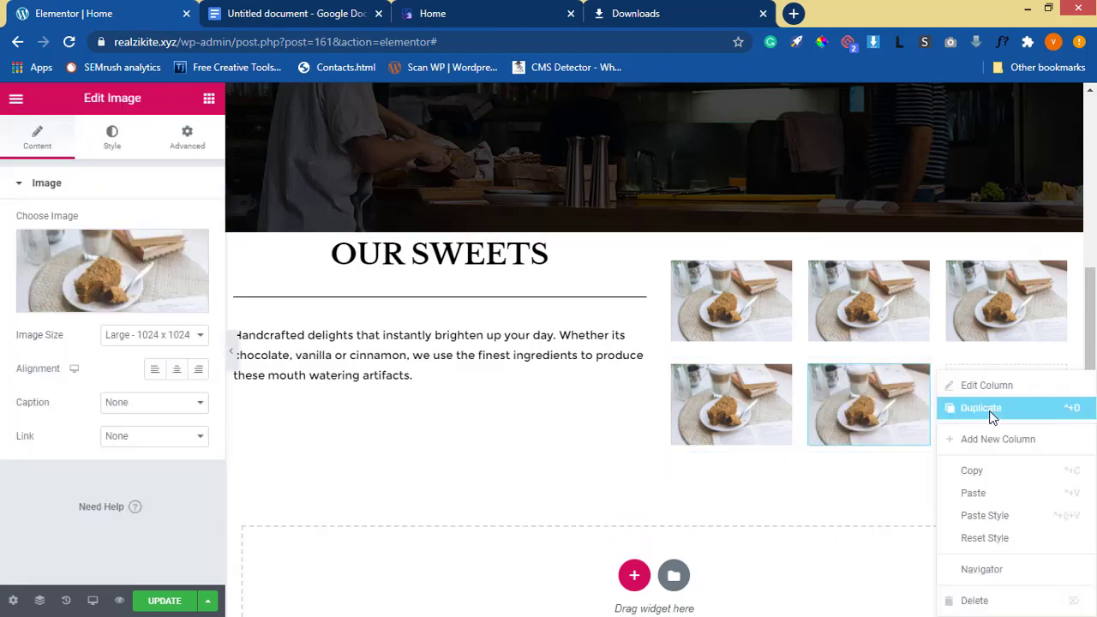
click(974, 494)
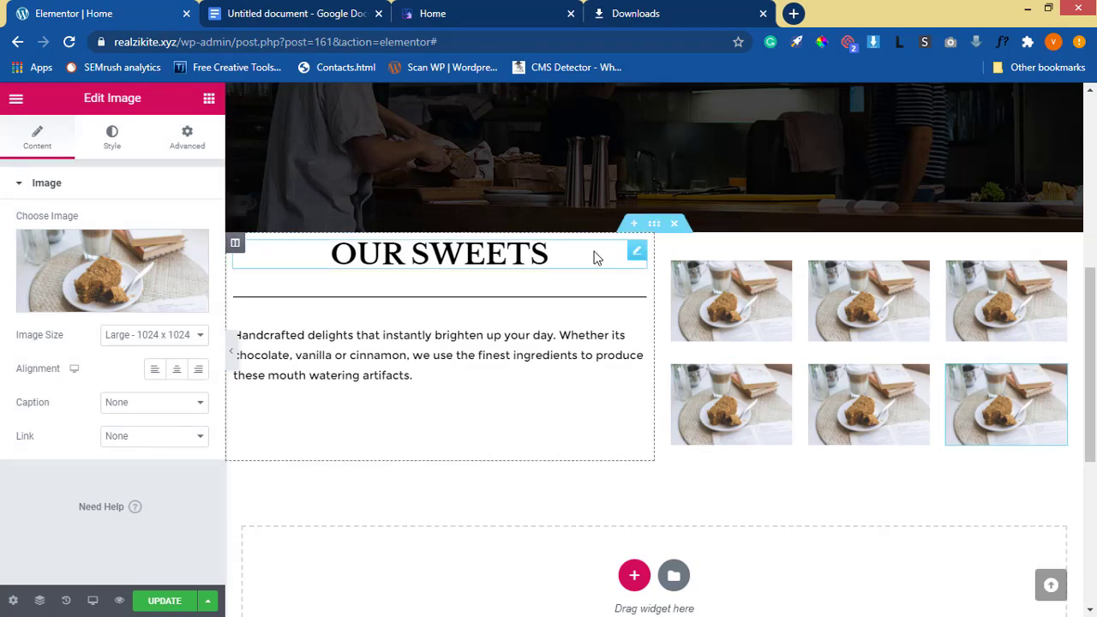
Compare the image grid with the published page and set the last grid image's size to Medium Large - 768 x 0
scroll(704, 241, up, 1)
scroll(705, 253, up, 10)
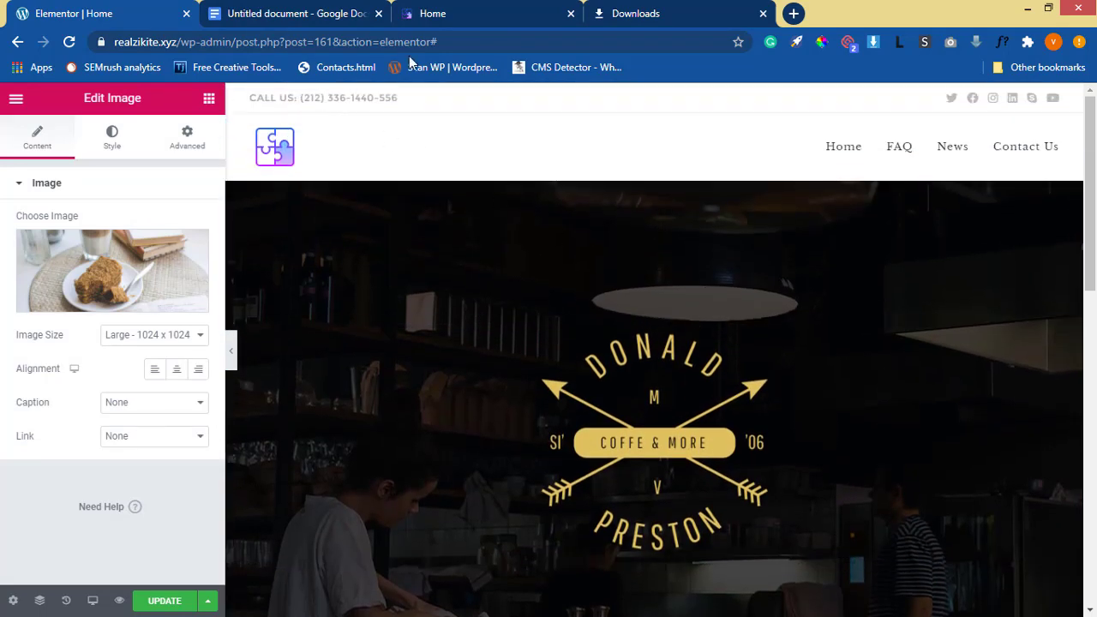
click(491, 18)
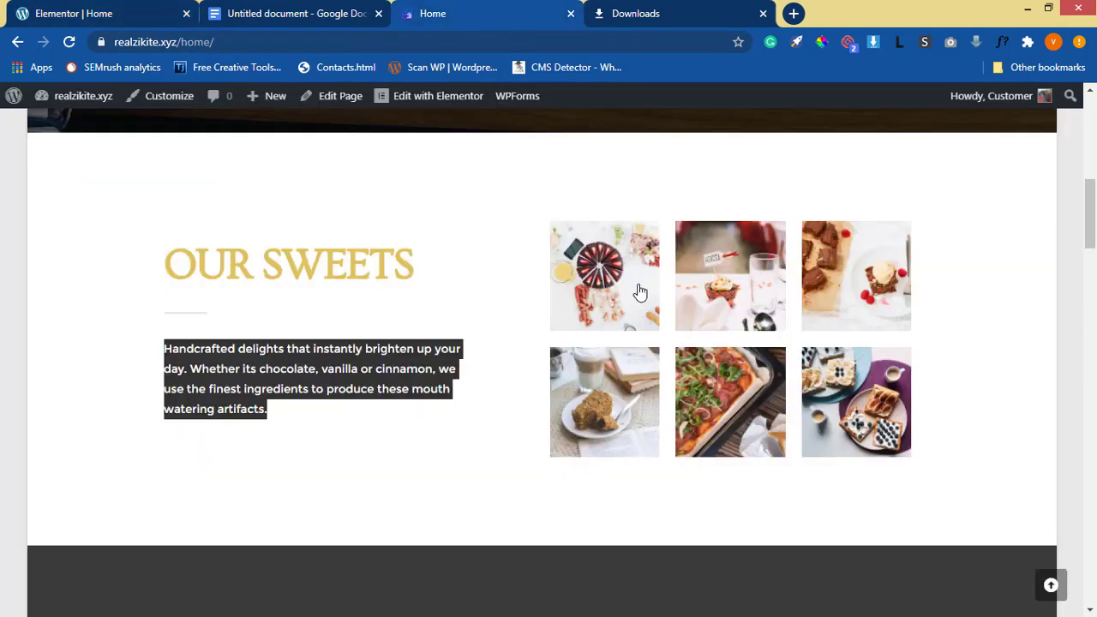
click(49, 7)
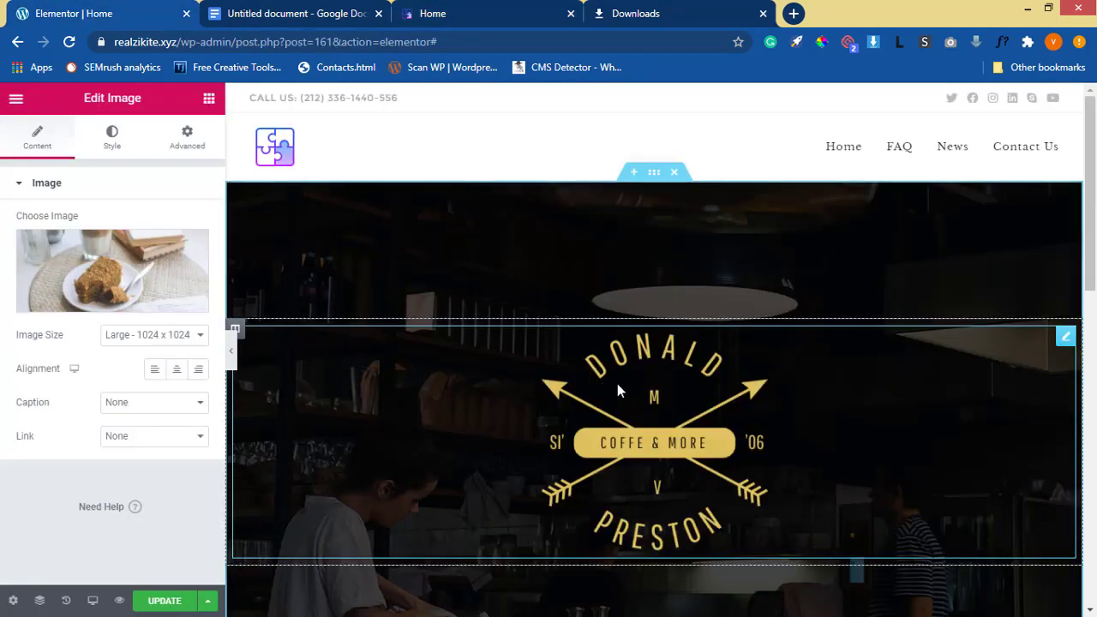
scroll(617, 383, down, 12)
scroll(644, 369, up, 3)
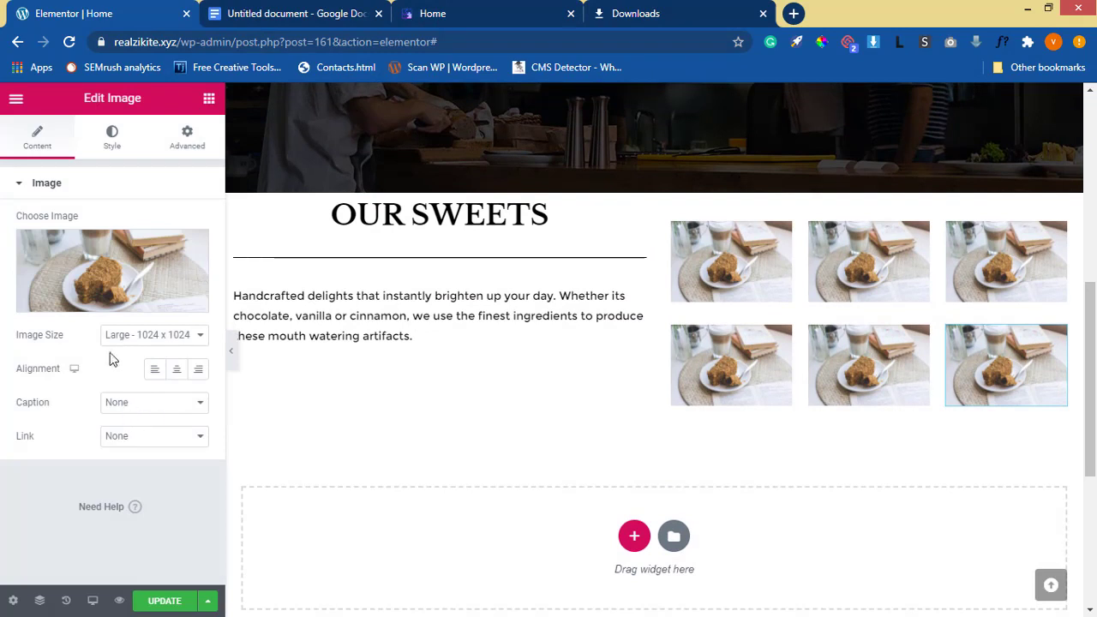
click(140, 341)
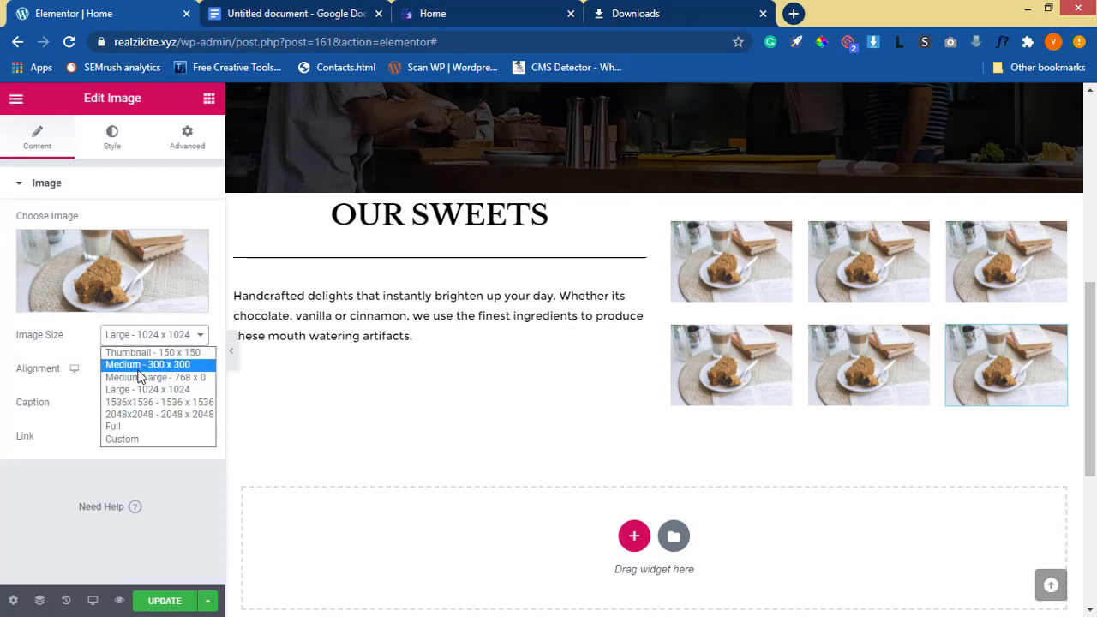
click(140, 378)
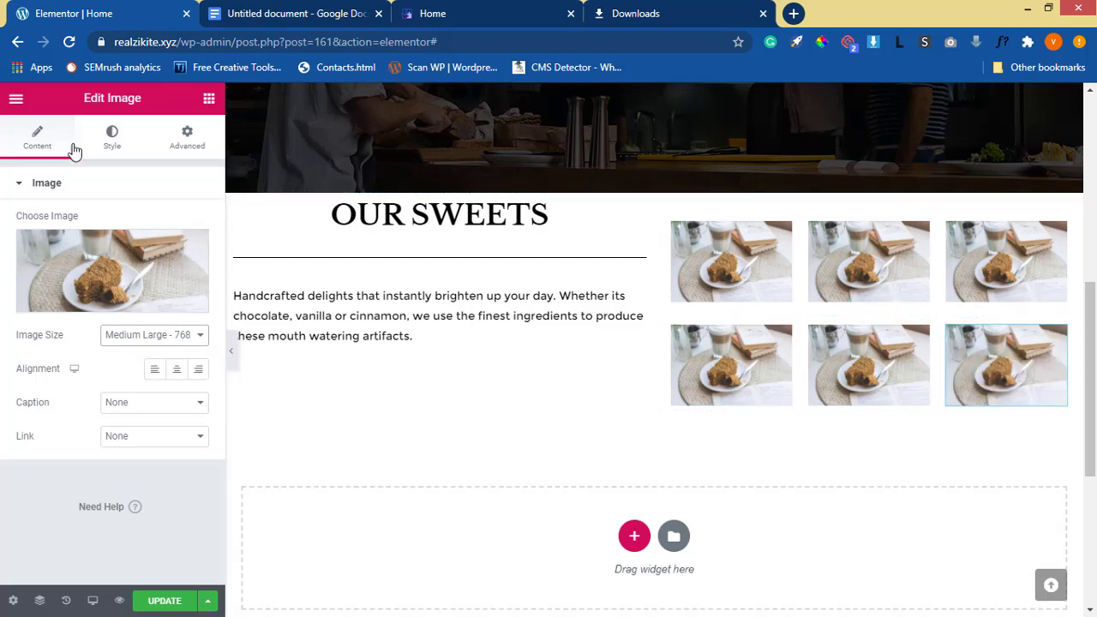
Review the style settings of the last grid image and open its border type options
click(110, 141)
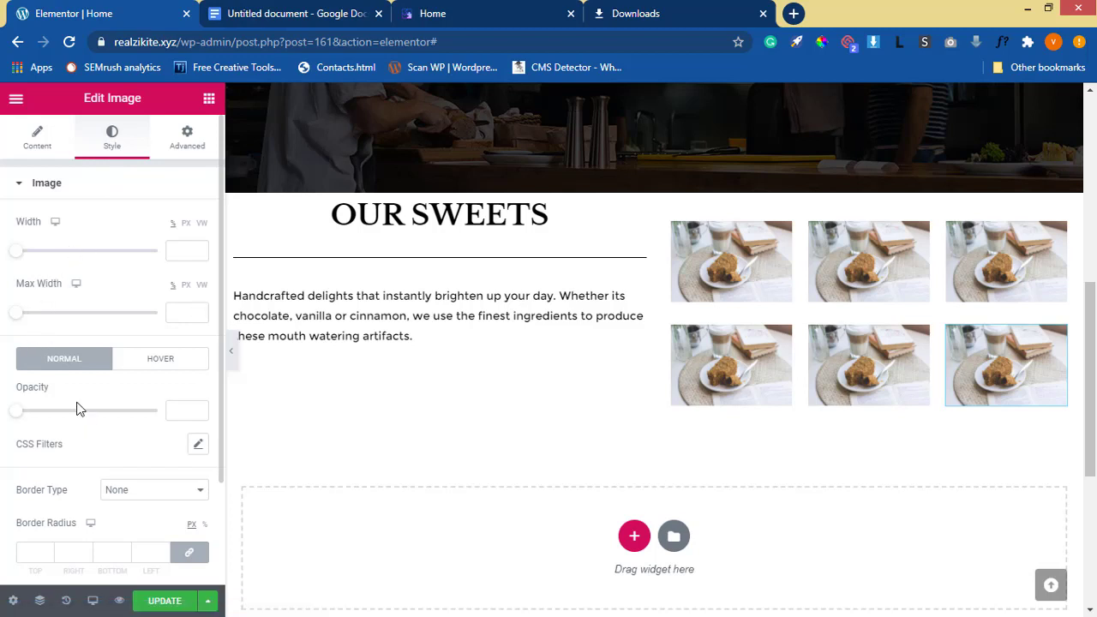
scroll(62, 488, down, 3)
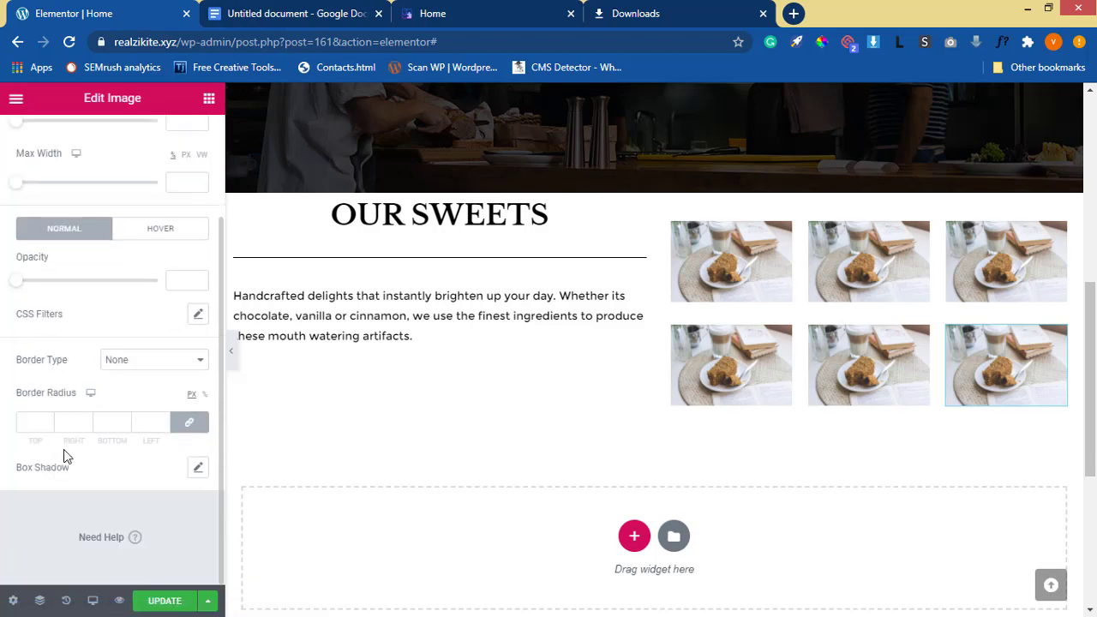
click(157, 364)
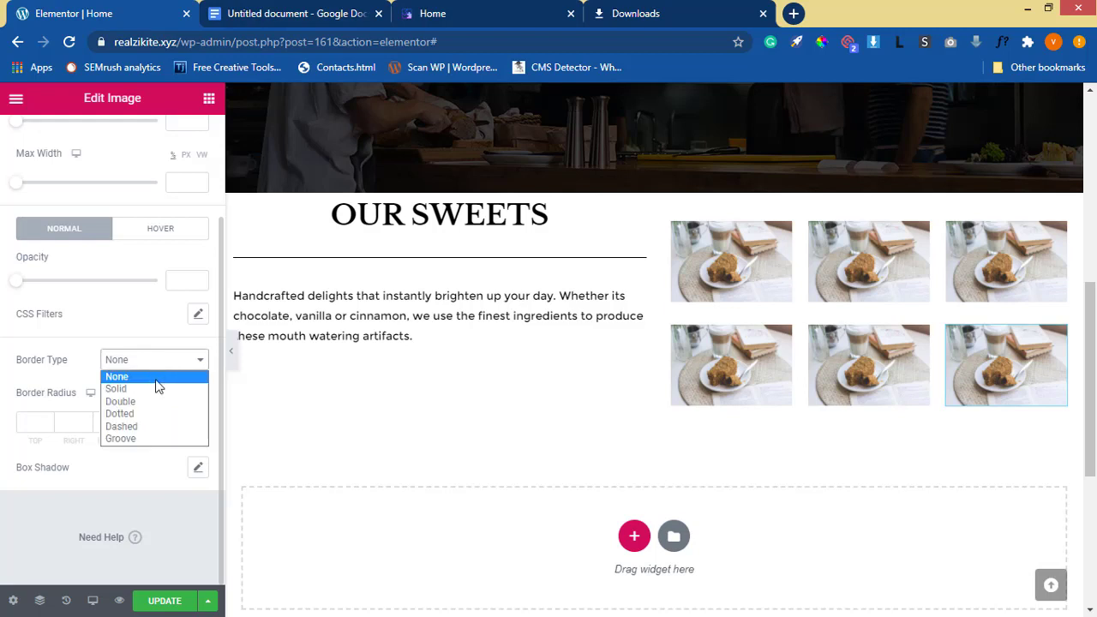
click(154, 389)
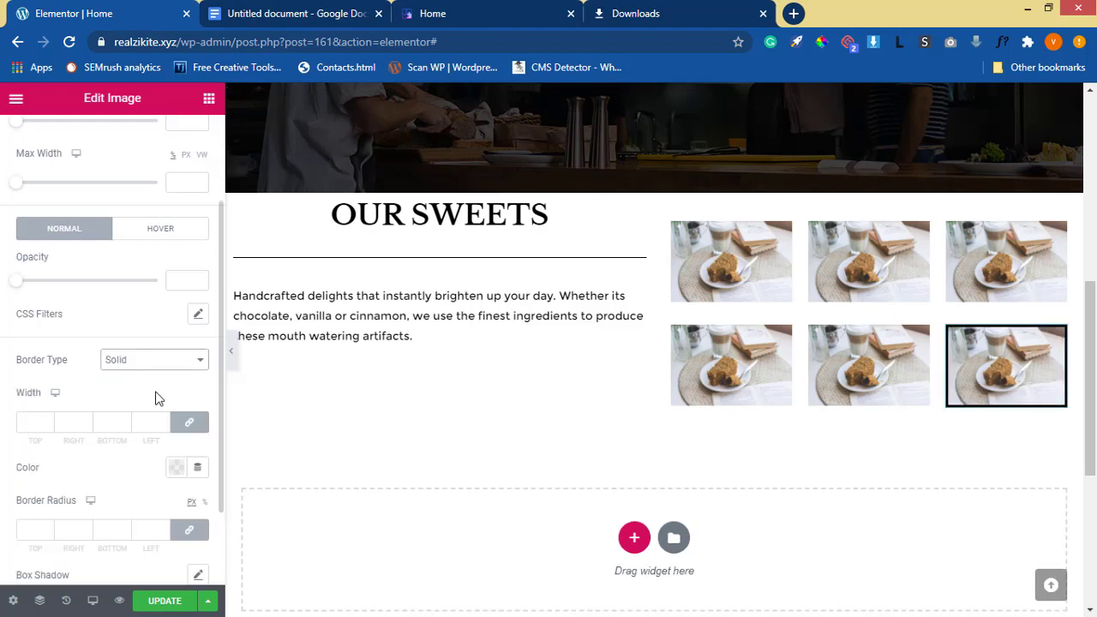
click(154, 364)
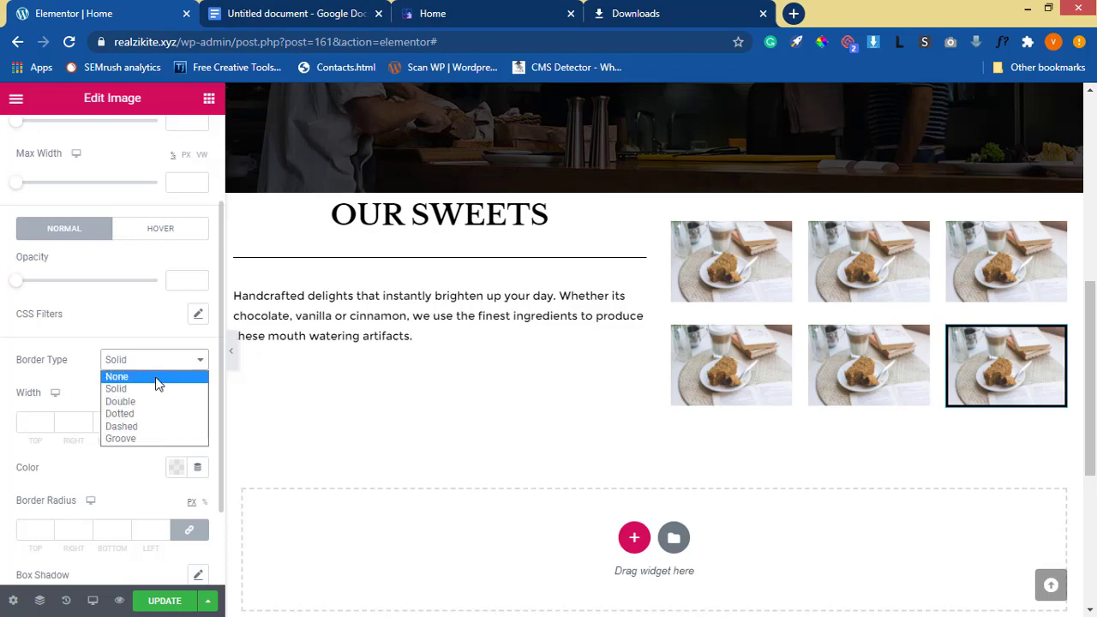
click(156, 382)
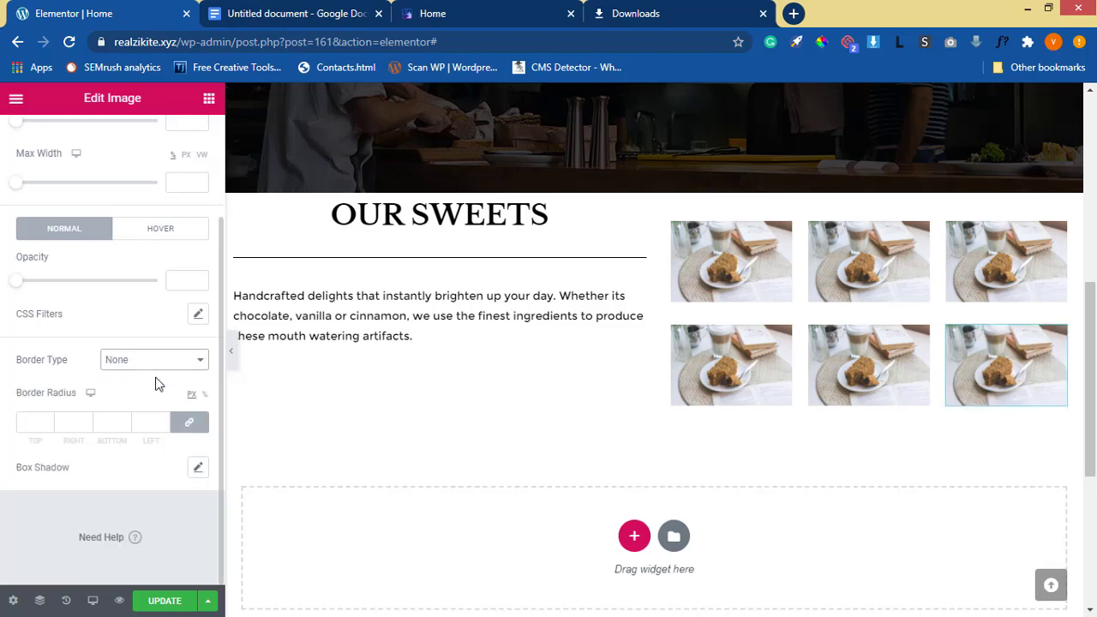
Set the linked top and bottom margins of the OUR SWEETS section to 35 px
click(476, 13)
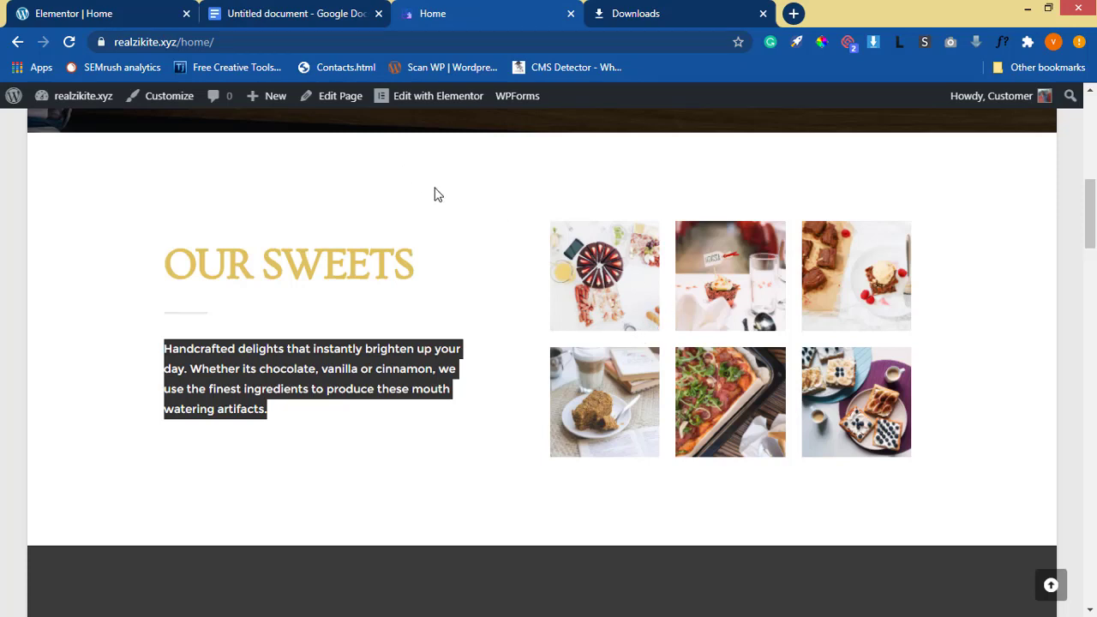
click(127, 13)
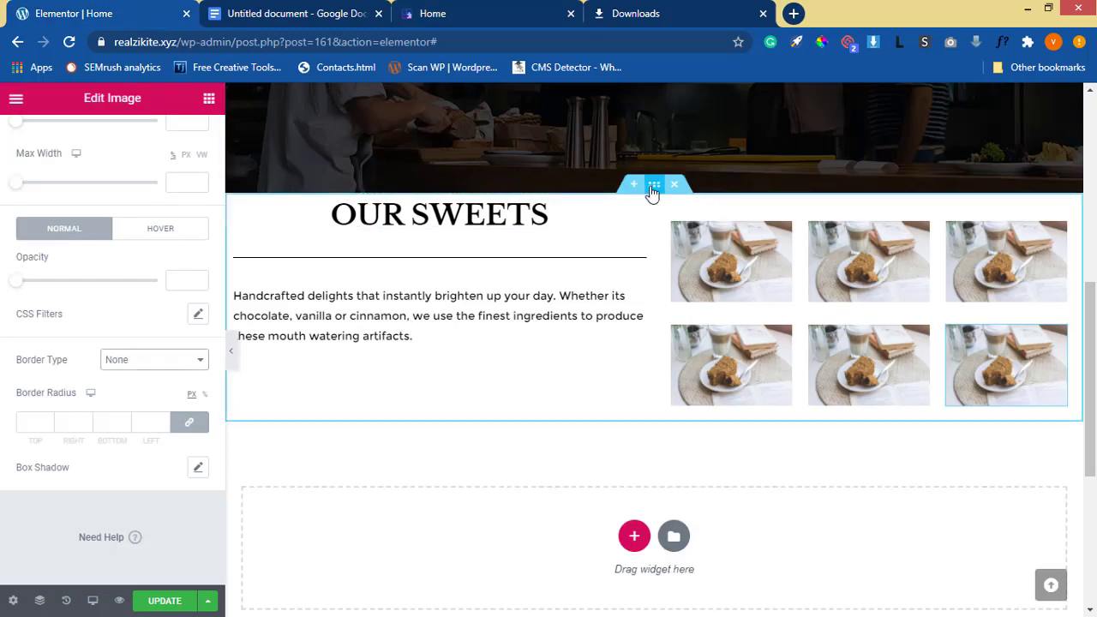
click(653, 187)
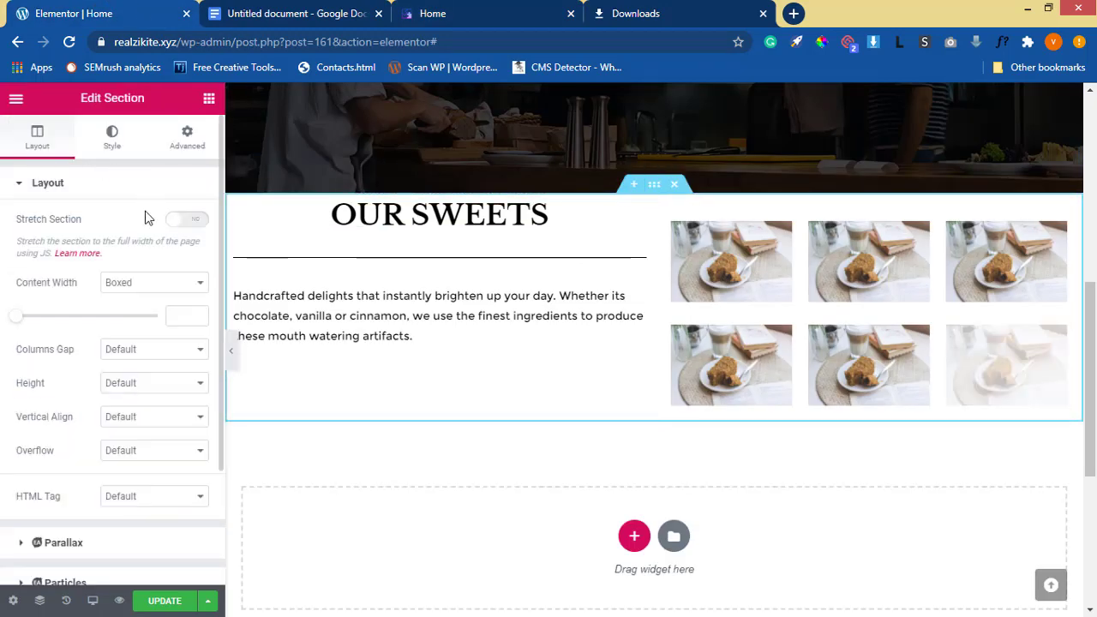
click(175, 221)
click(192, 135)
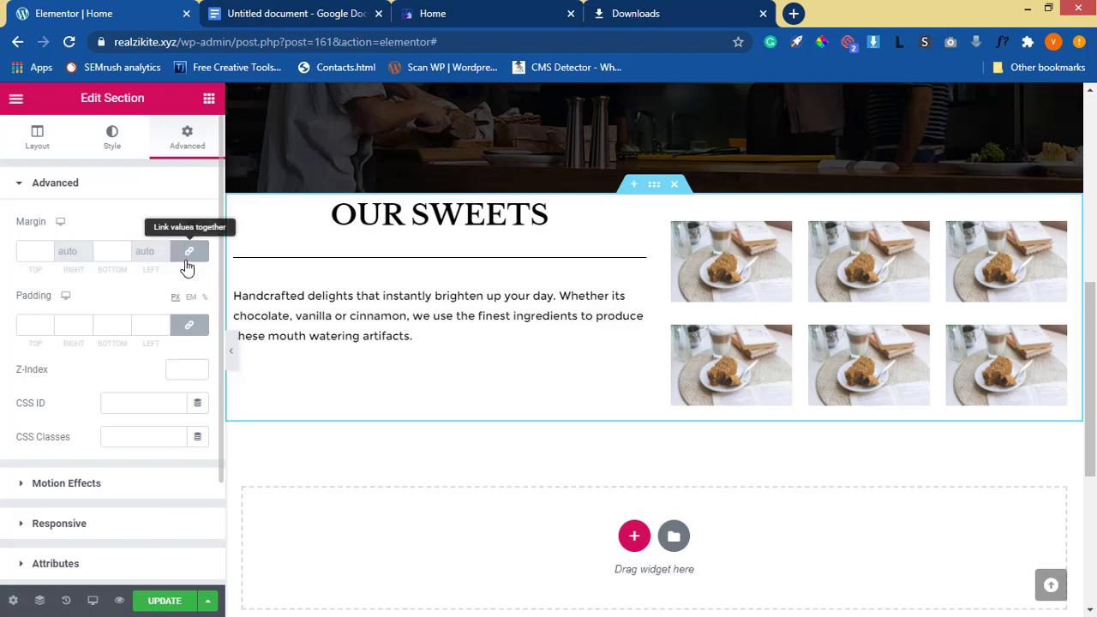
click(47, 252)
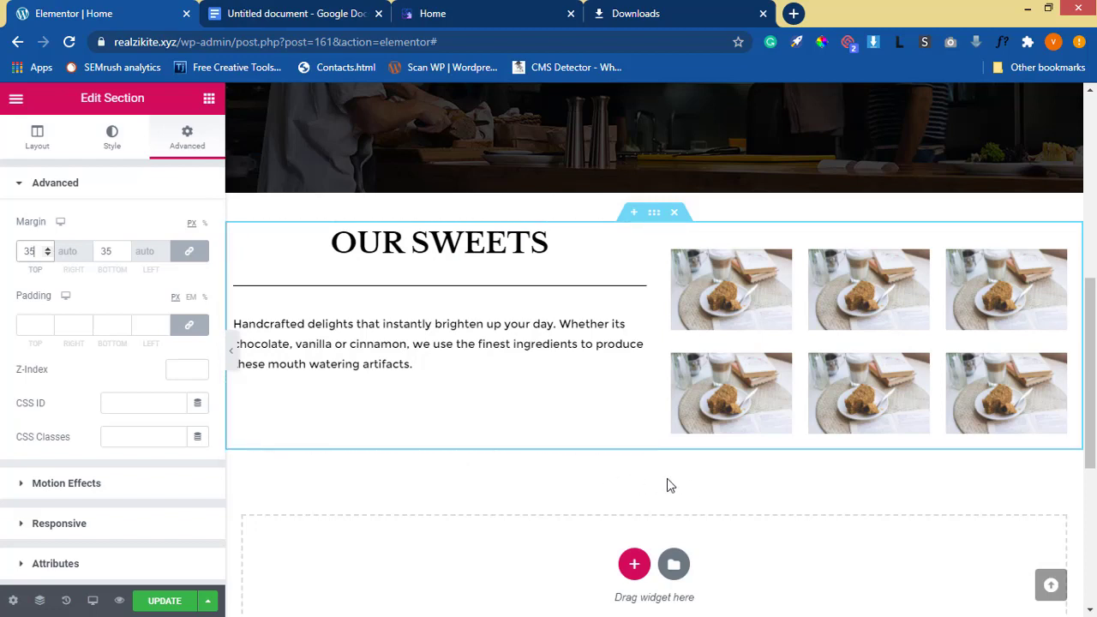
Unlink the section's margin values, set the top margin to 48 px and compare the spacing with the reference Home page
click(187, 262)
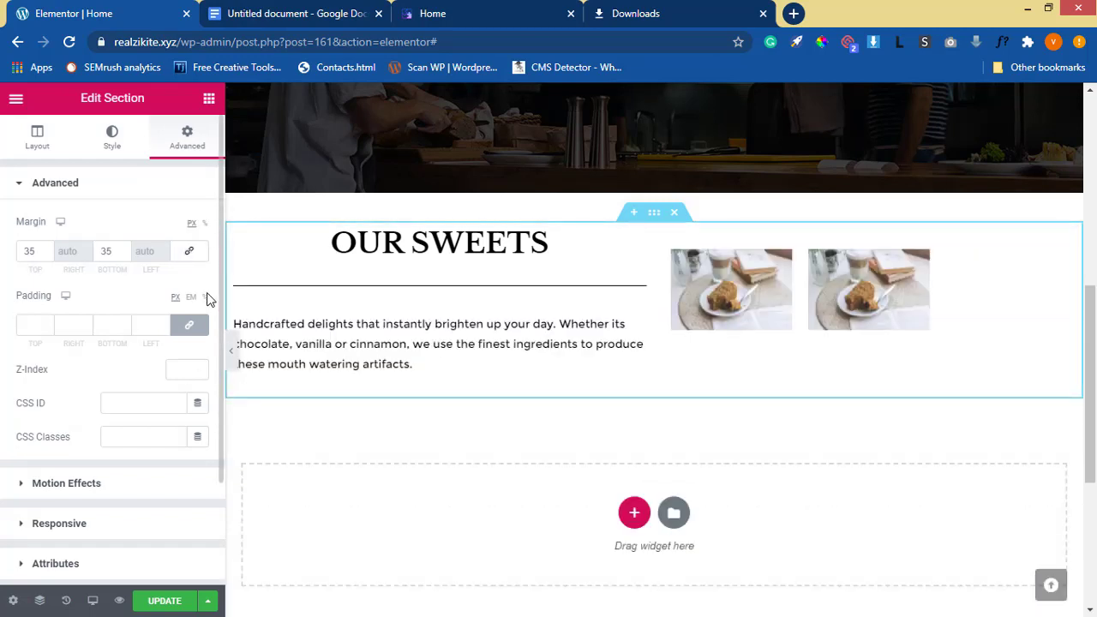
click(47, 248)
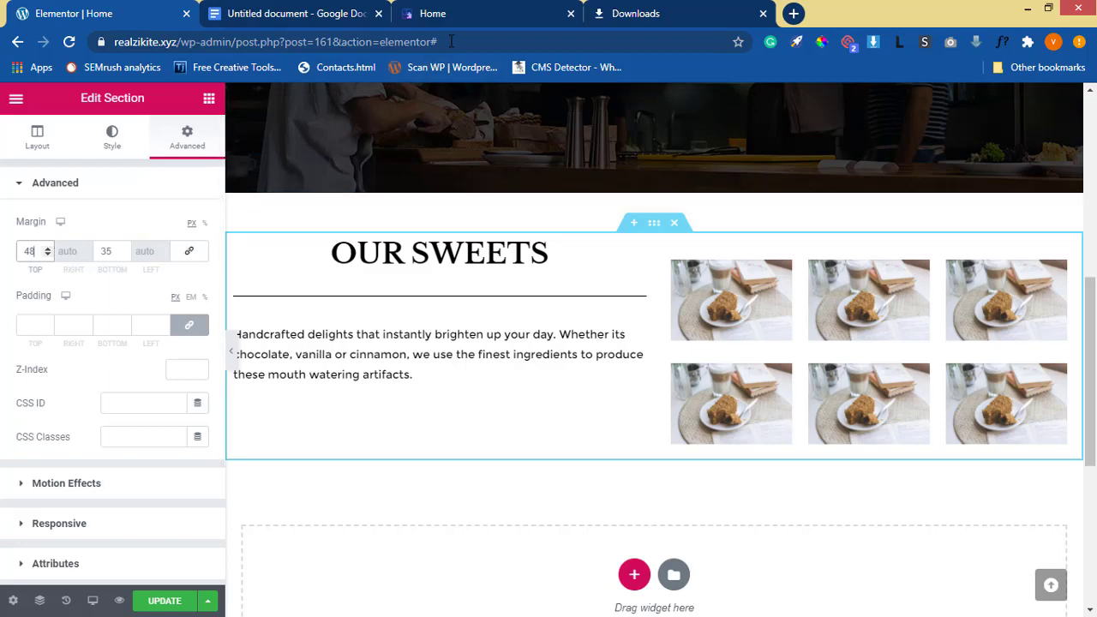
click(471, 14)
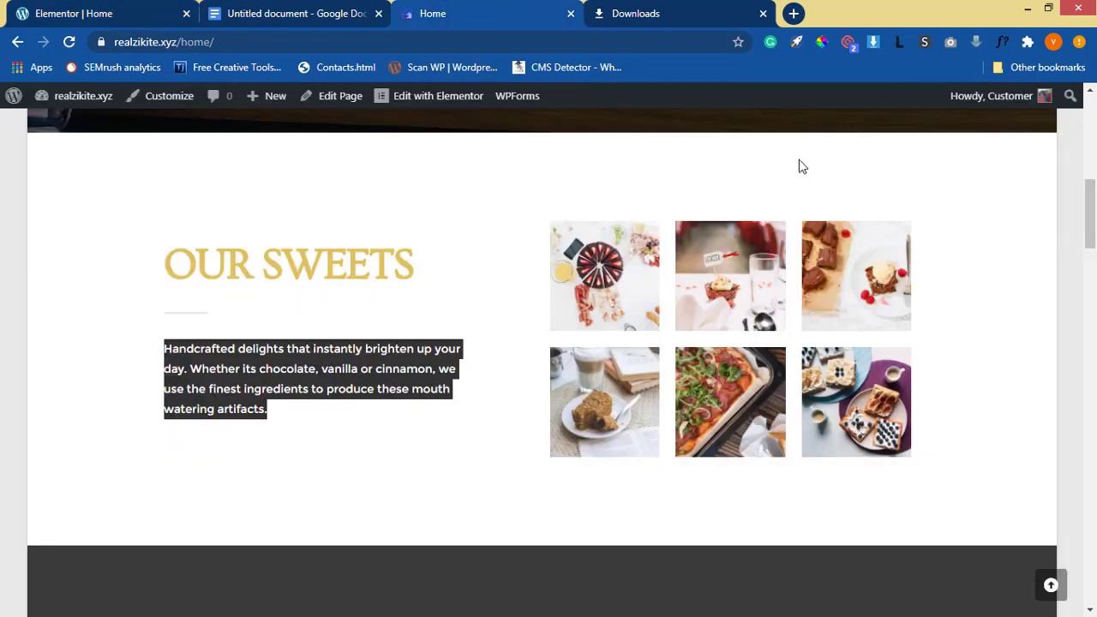
click(69, 14)
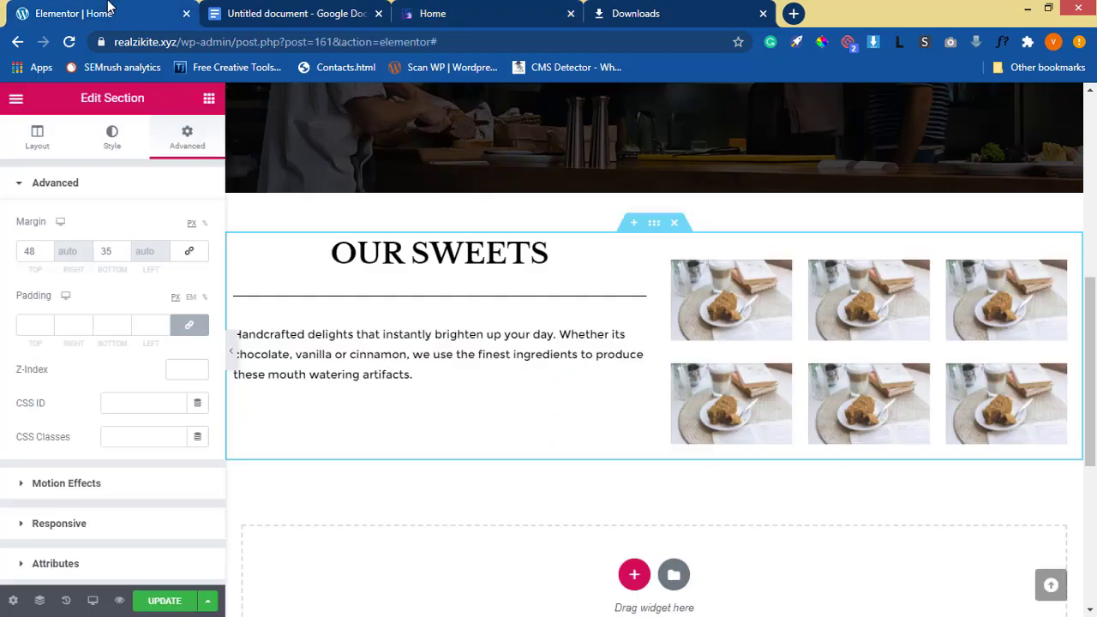
Relink the OUR SWEETS section's margin values and set the top and bottom margins to 50 px
click(189, 250)
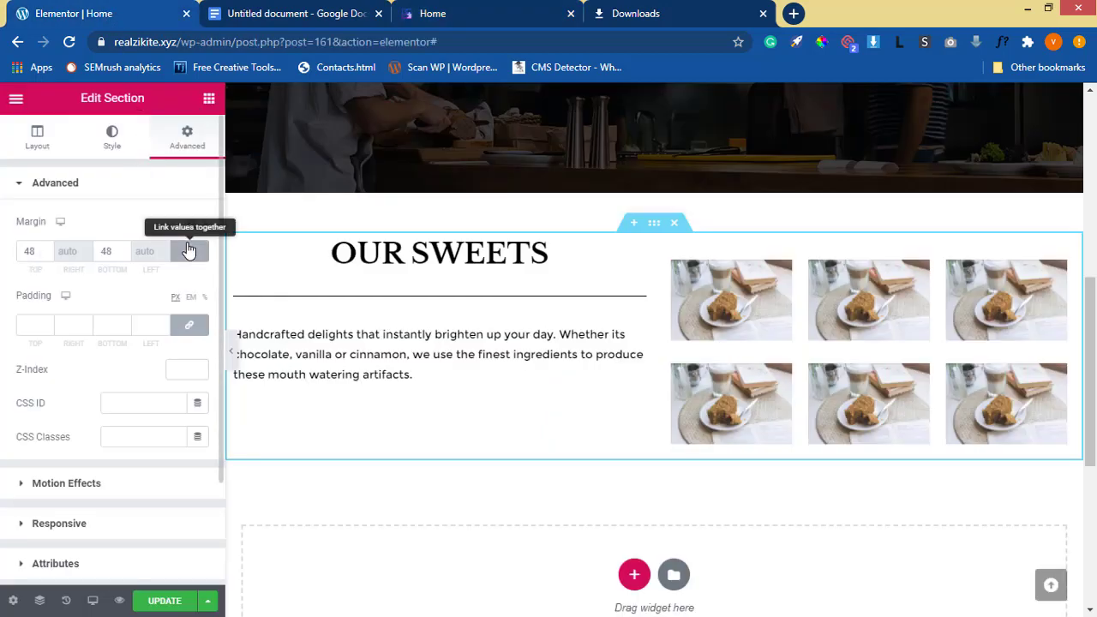
click(126, 249)
click(125, 248)
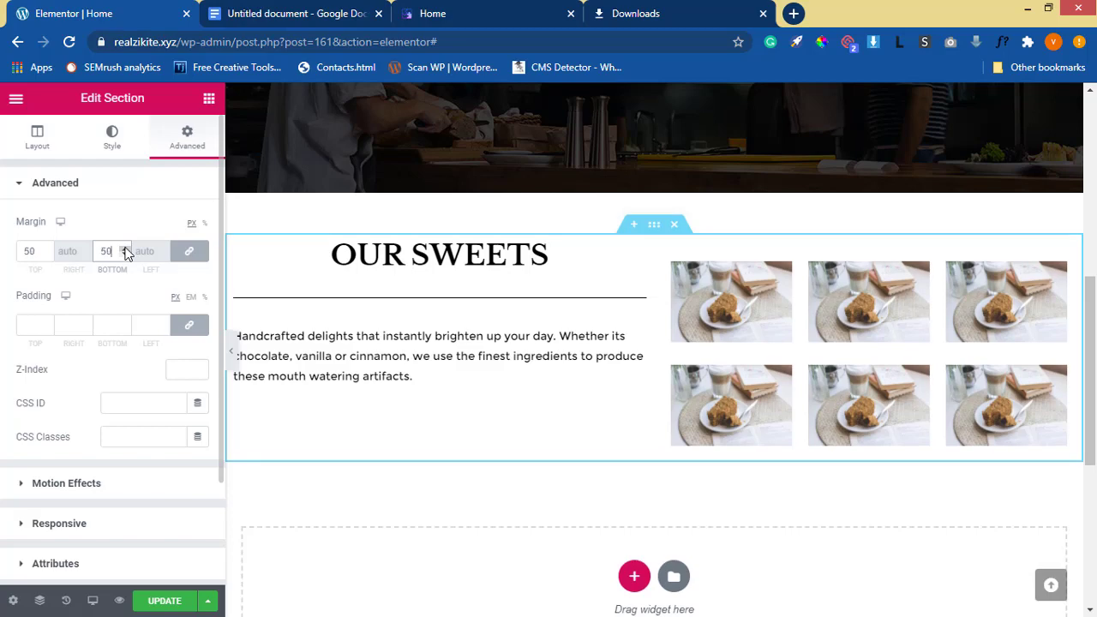
Check the testimonial section on the reference Home page and add a single-column section below OUR SWEETS in the editor
click(501, 17)
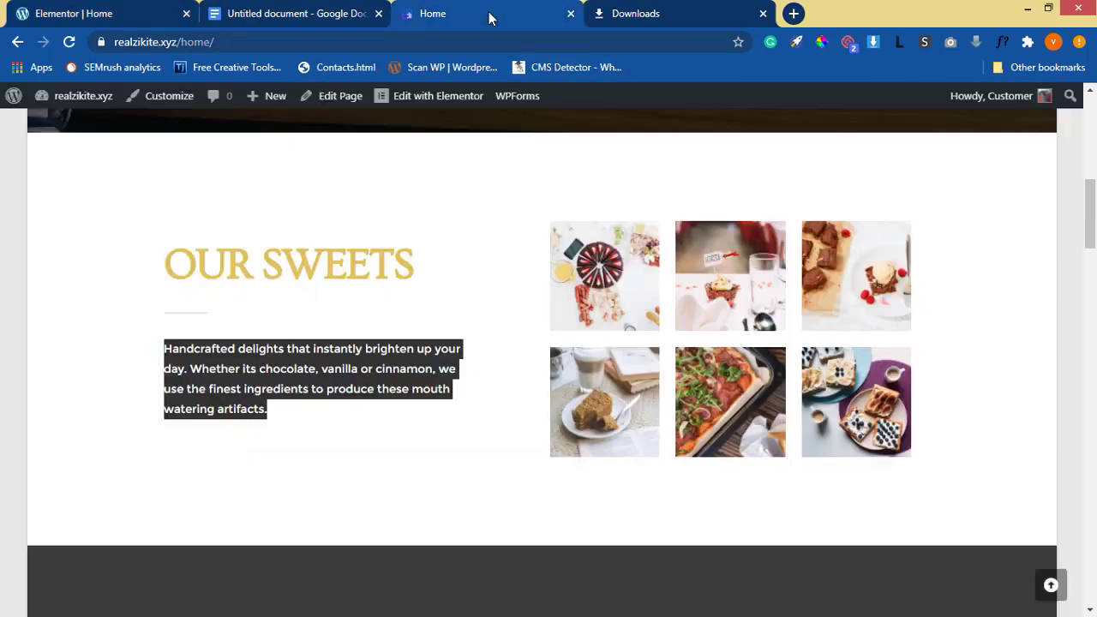
scroll(543, 418, down, 5)
scroll(542, 411, down, 1)
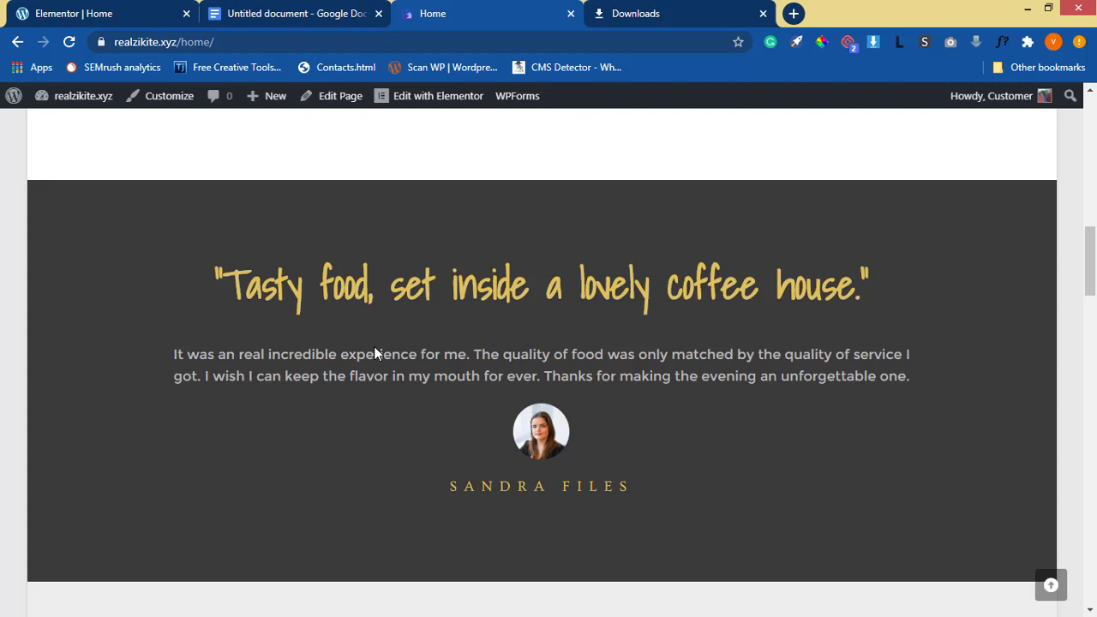
click(83, 15)
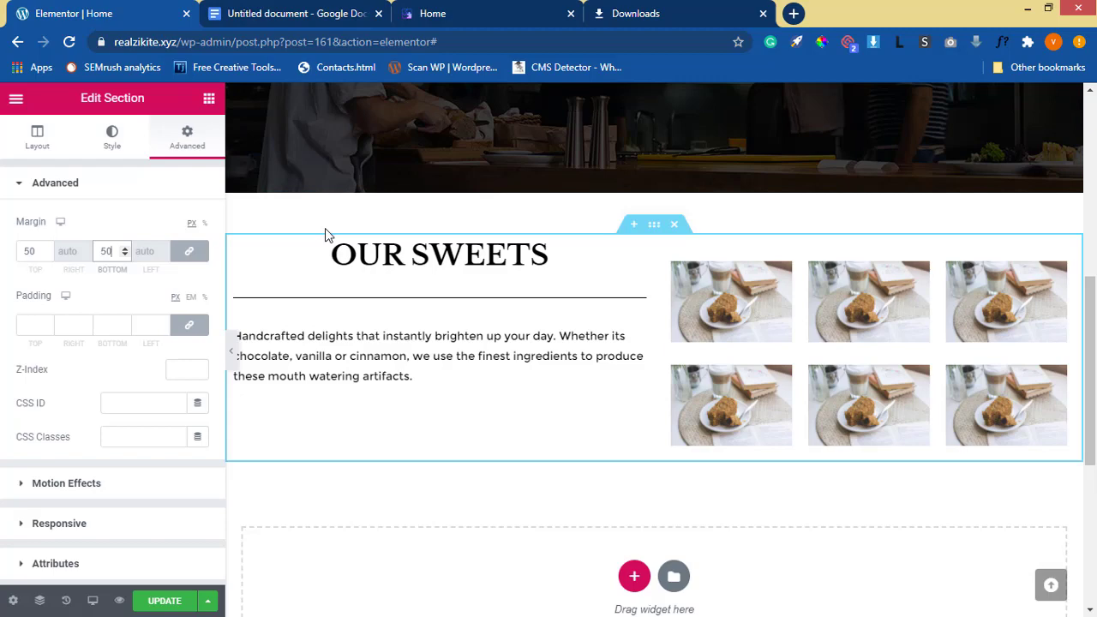
scroll(474, 385, down, 3)
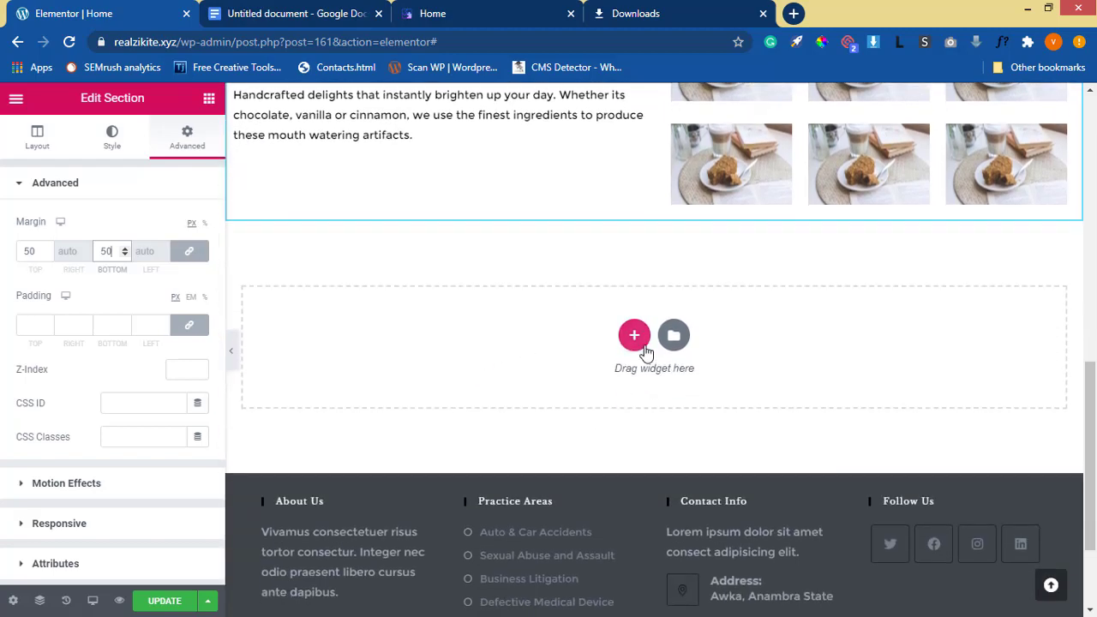
scroll(635, 343, up, 1)
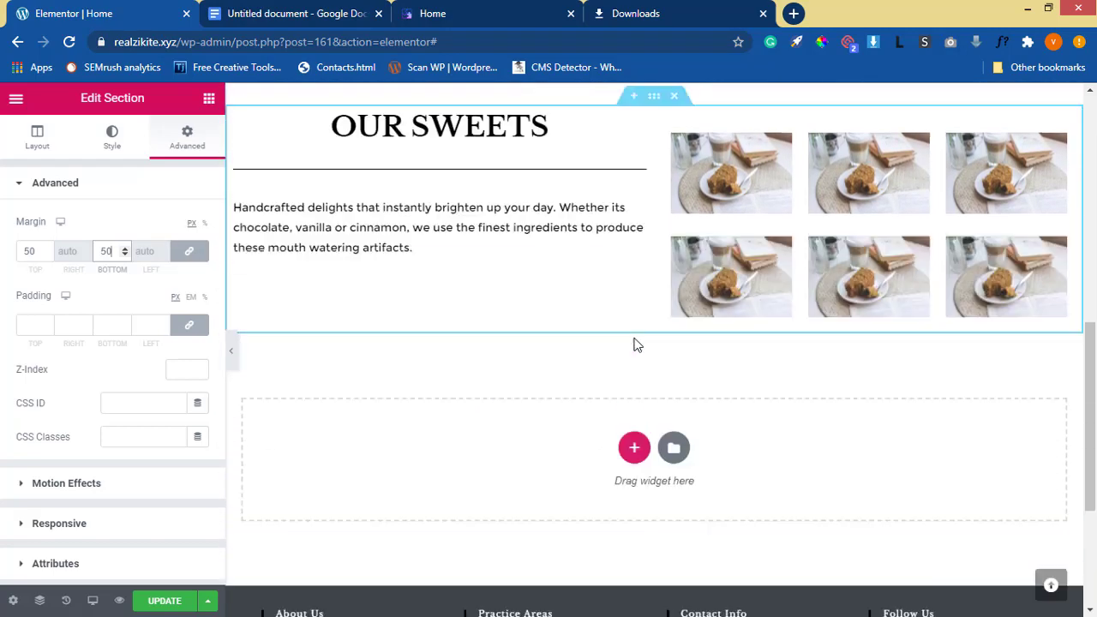
scroll(634, 337, up, 8)
scroll(640, 333, down, 8)
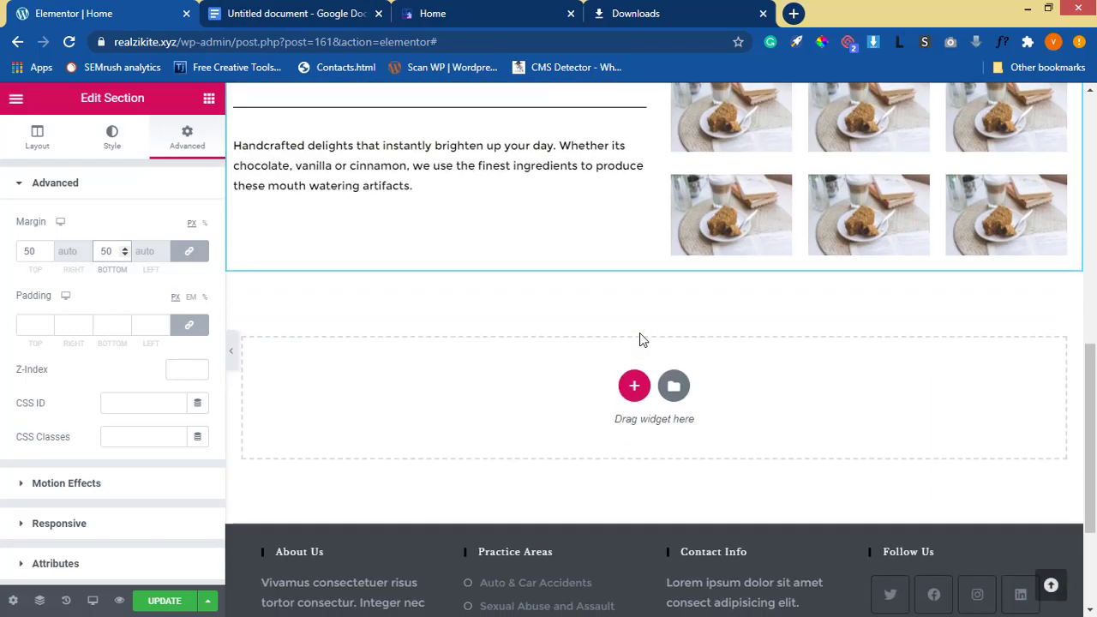
click(635, 387)
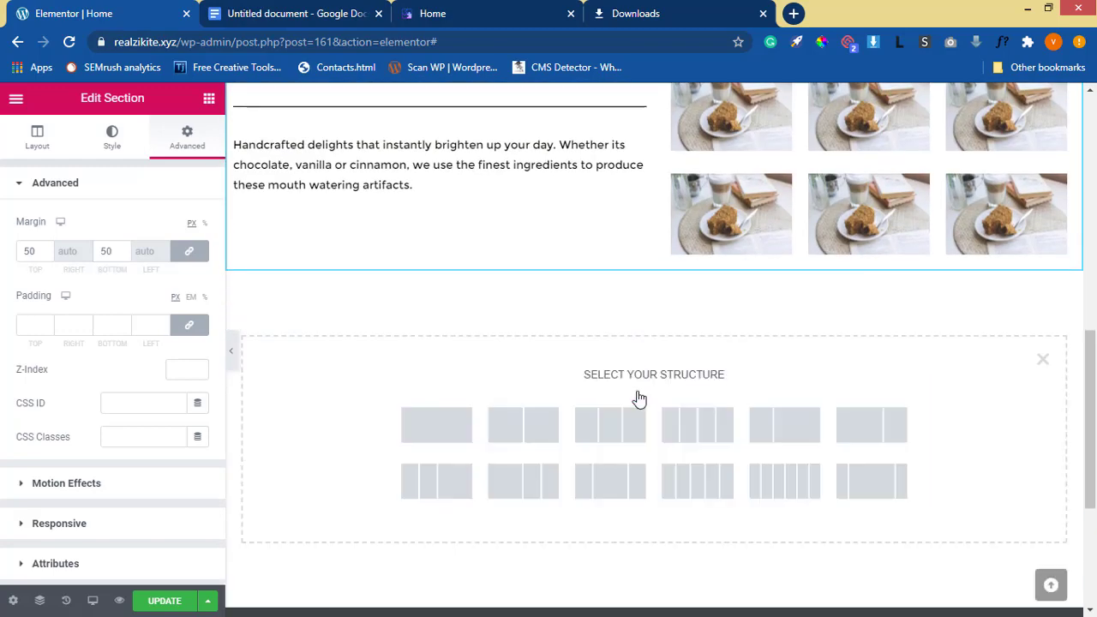
click(433, 444)
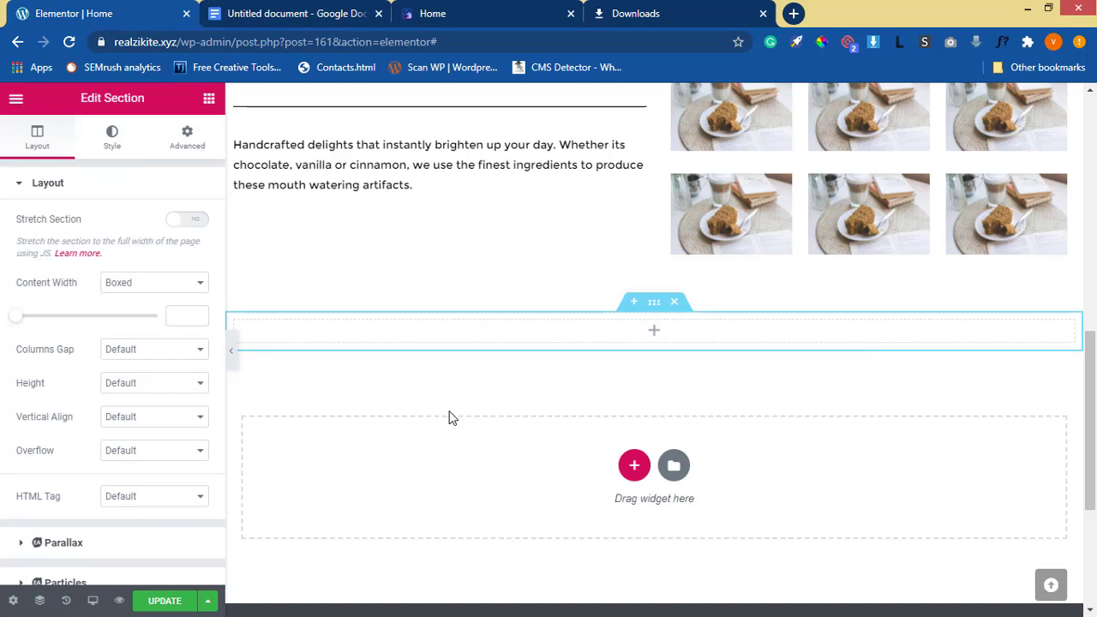
Add a Heading widget to the new section with the text “Tasty food, set inside a lovely coffee house.” copied from the reference Home page
click(210, 101)
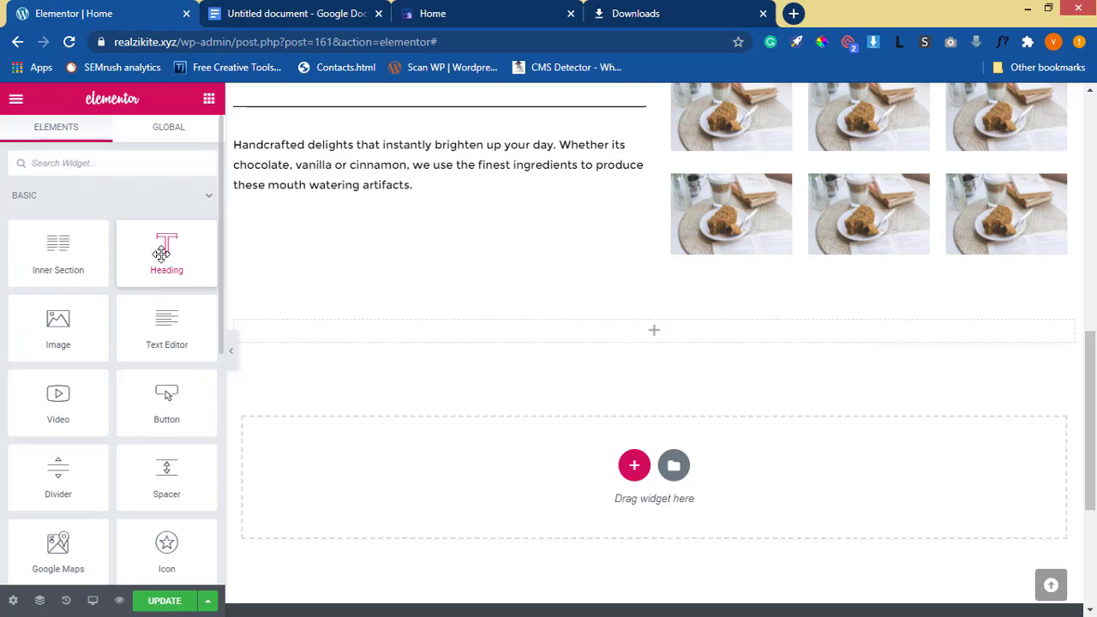
drag(161, 253, 484, 347)
click(436, 14)
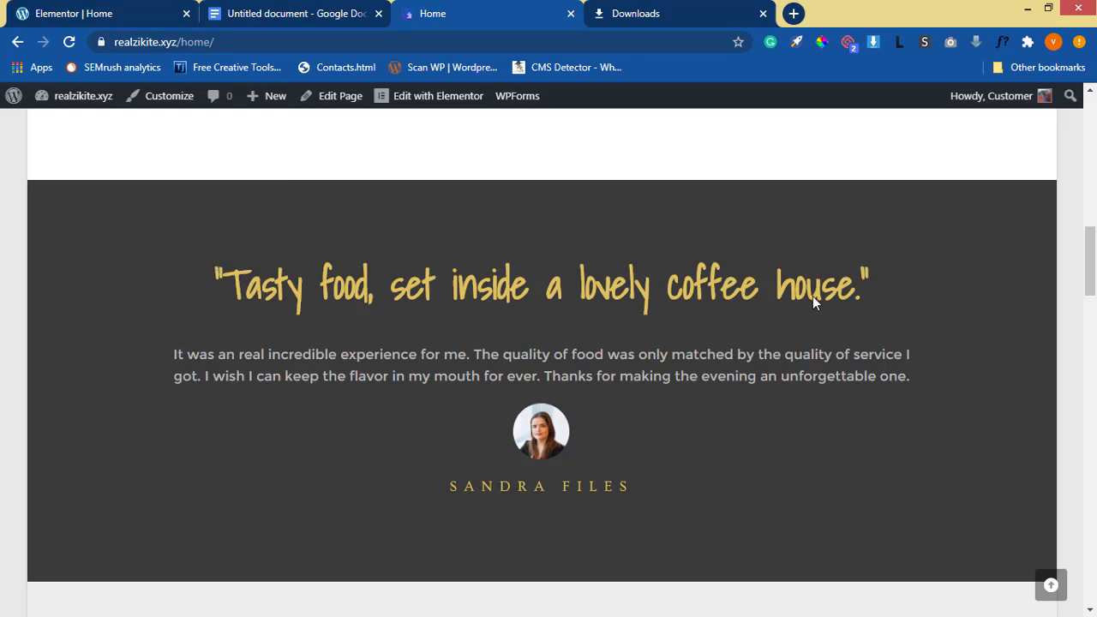
drag(209, 271, 886, 300)
key(ctrl+c)
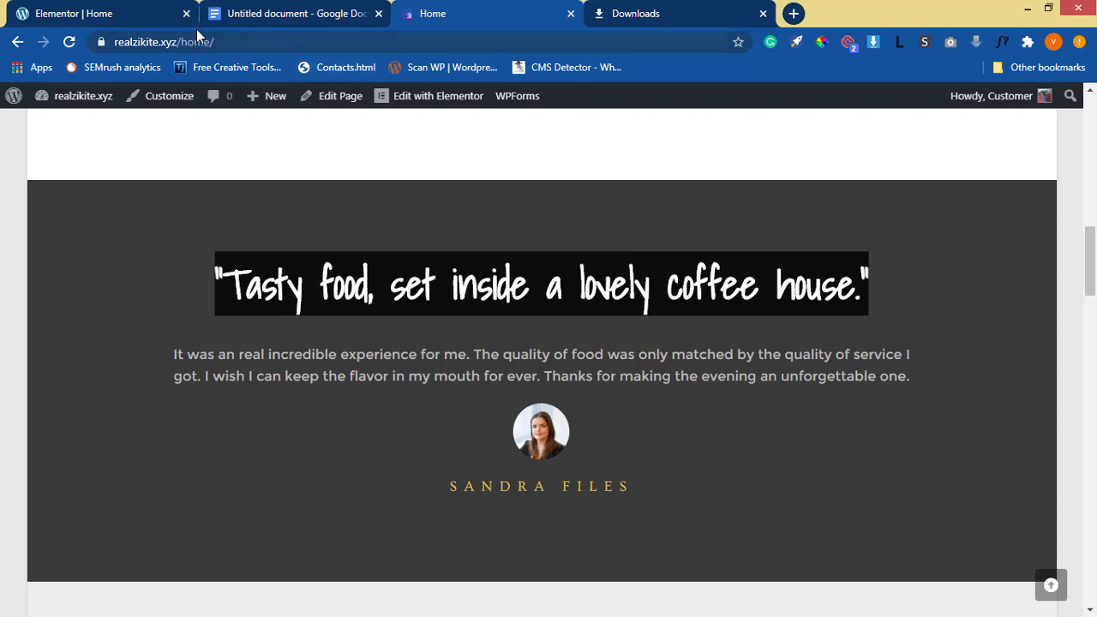
click(144, 17)
click(165, 243)
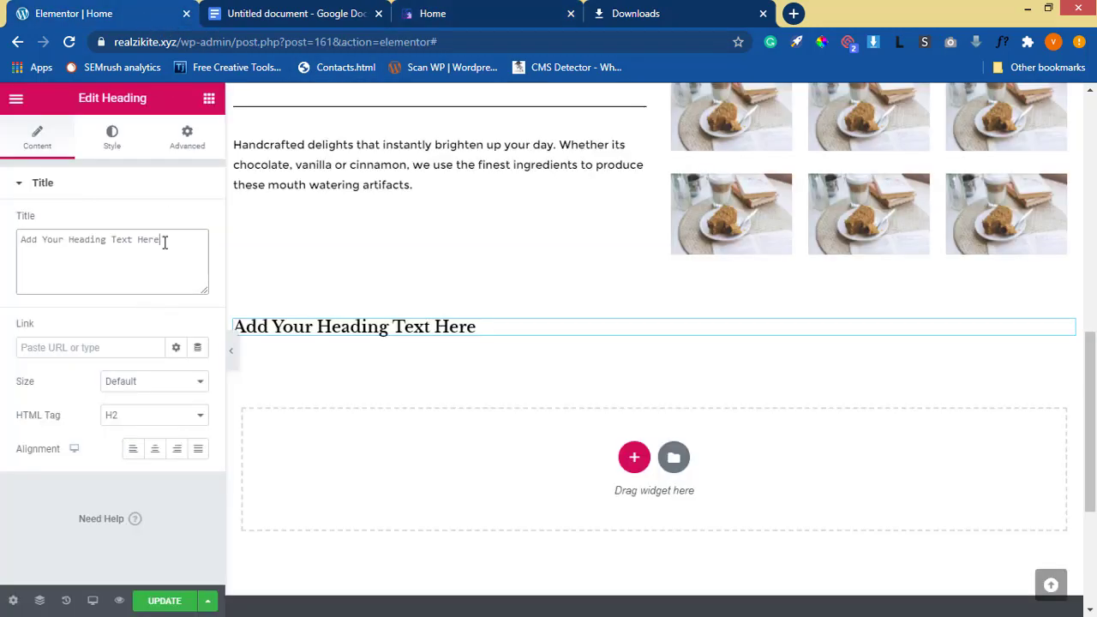
key(ctrl+a)
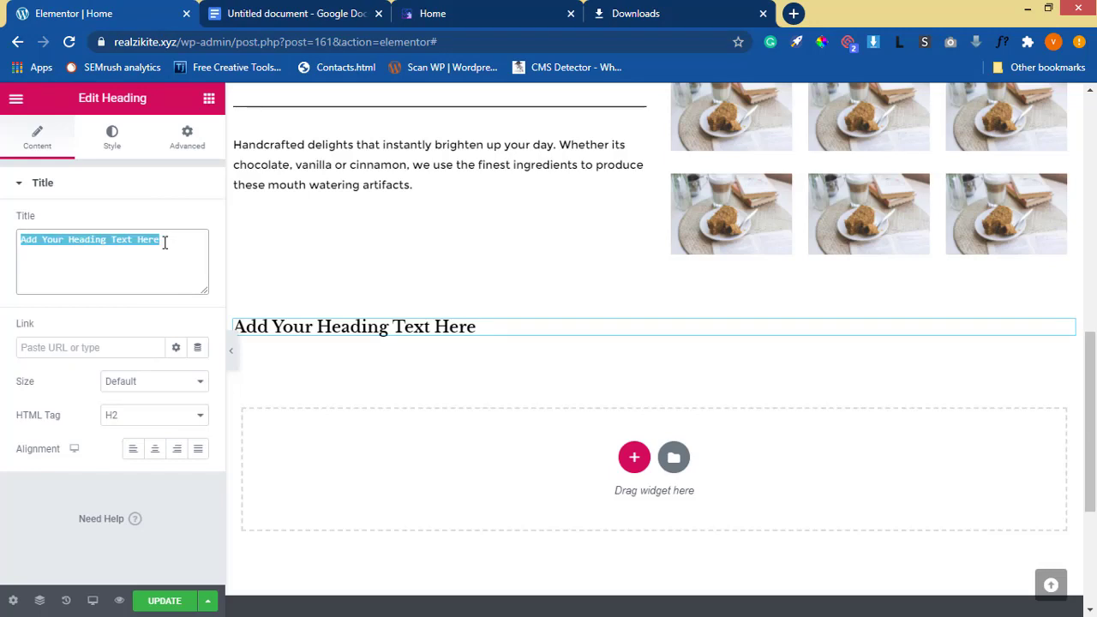
key(BackSpace)
key(ctrl+v)
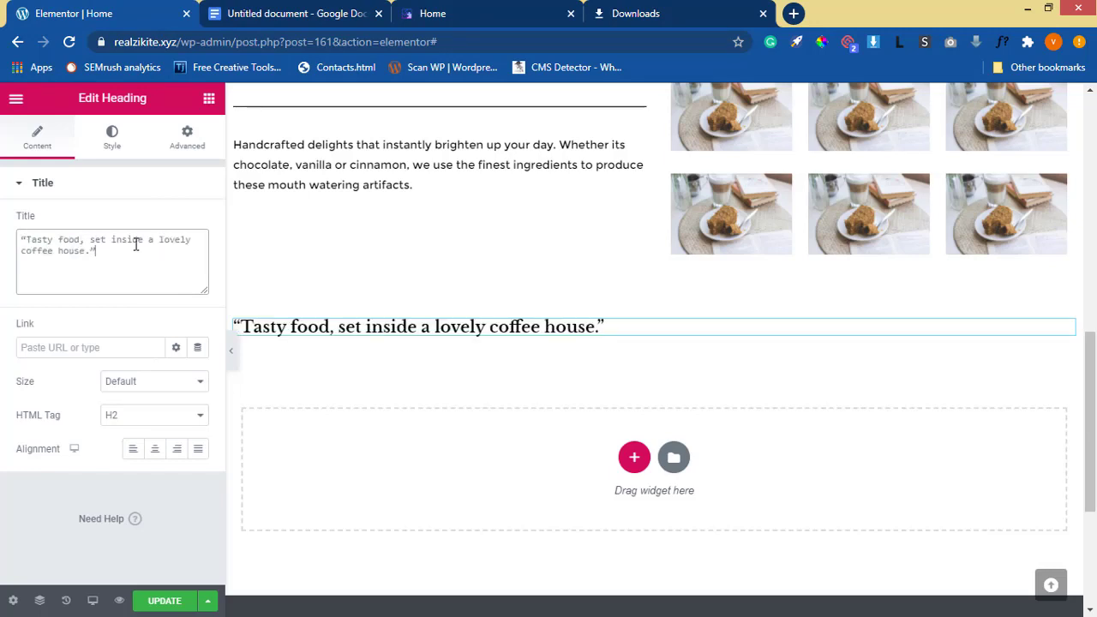
Center the testimonial quote heading and set its size to Large
click(156, 459)
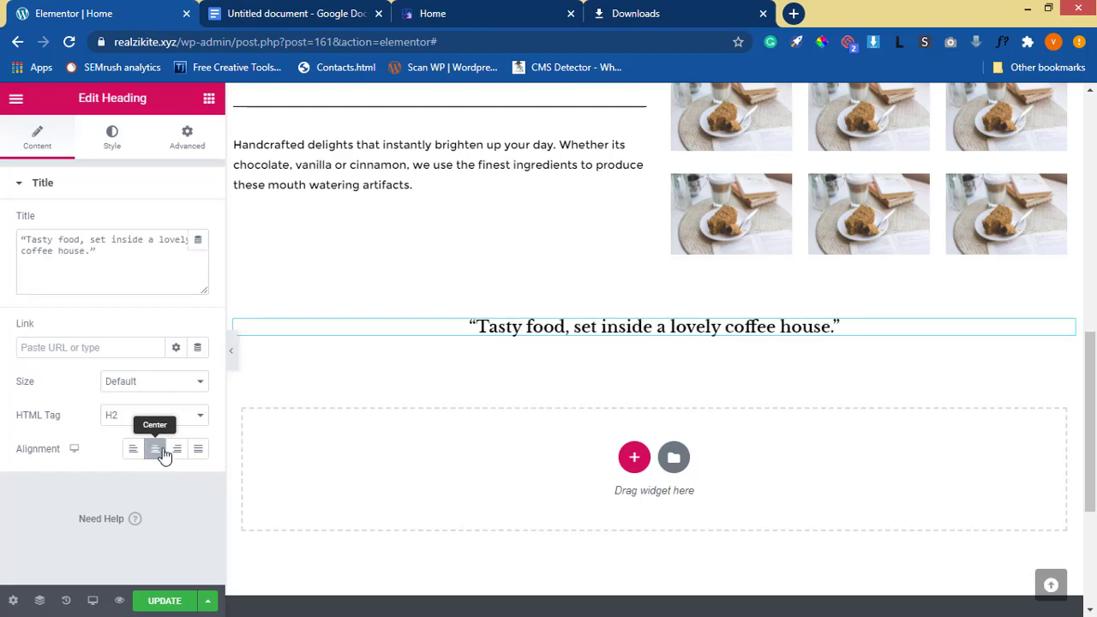
click(140, 384)
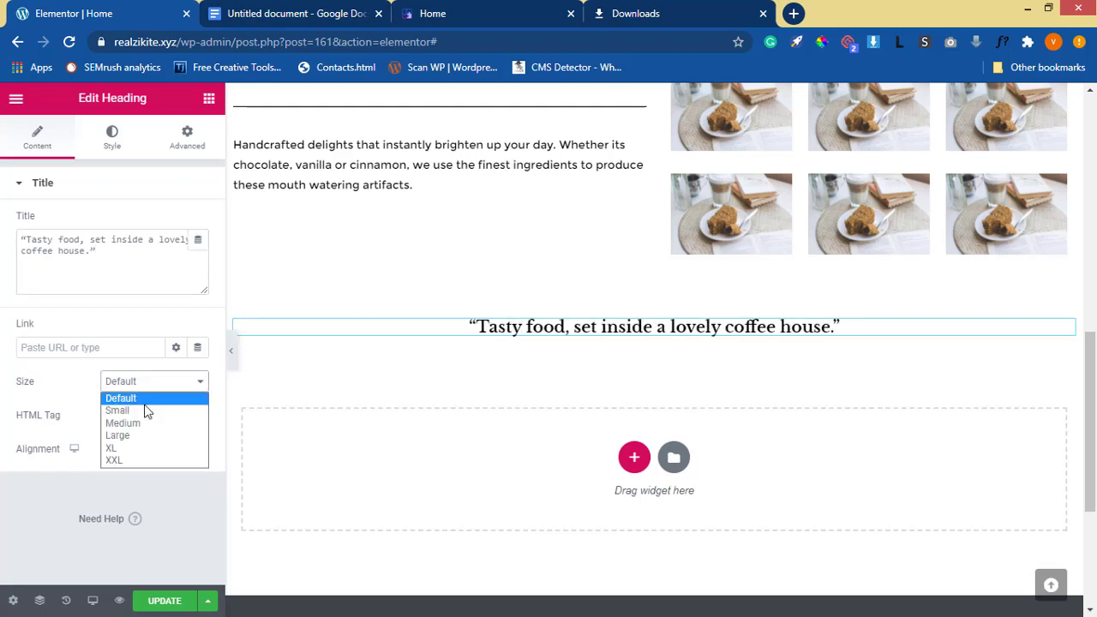
click(146, 424)
click(153, 388)
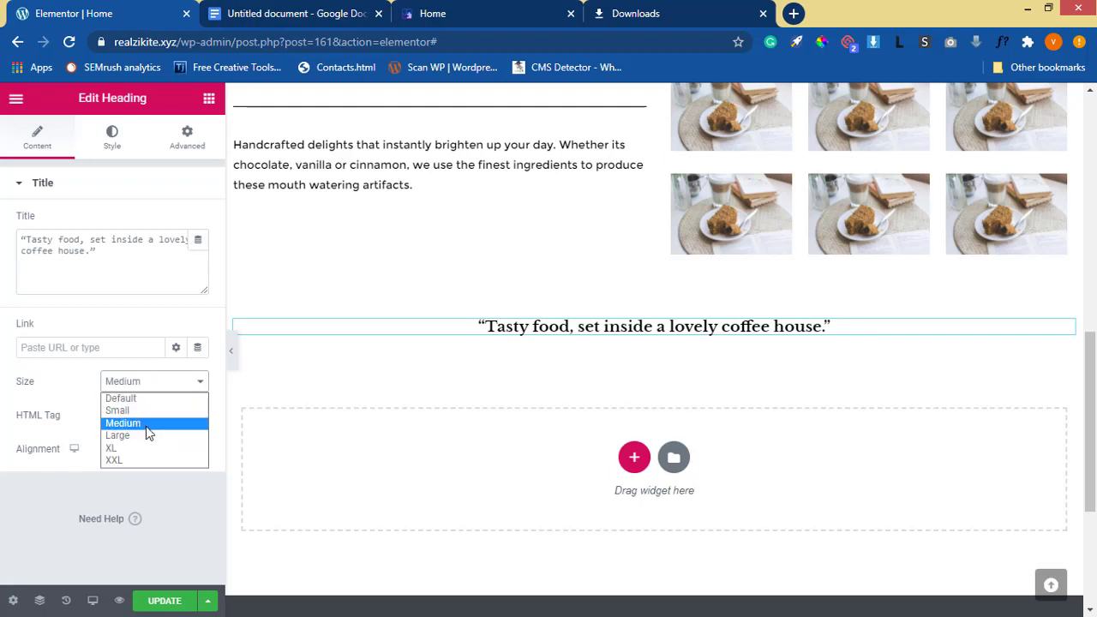
click(147, 433)
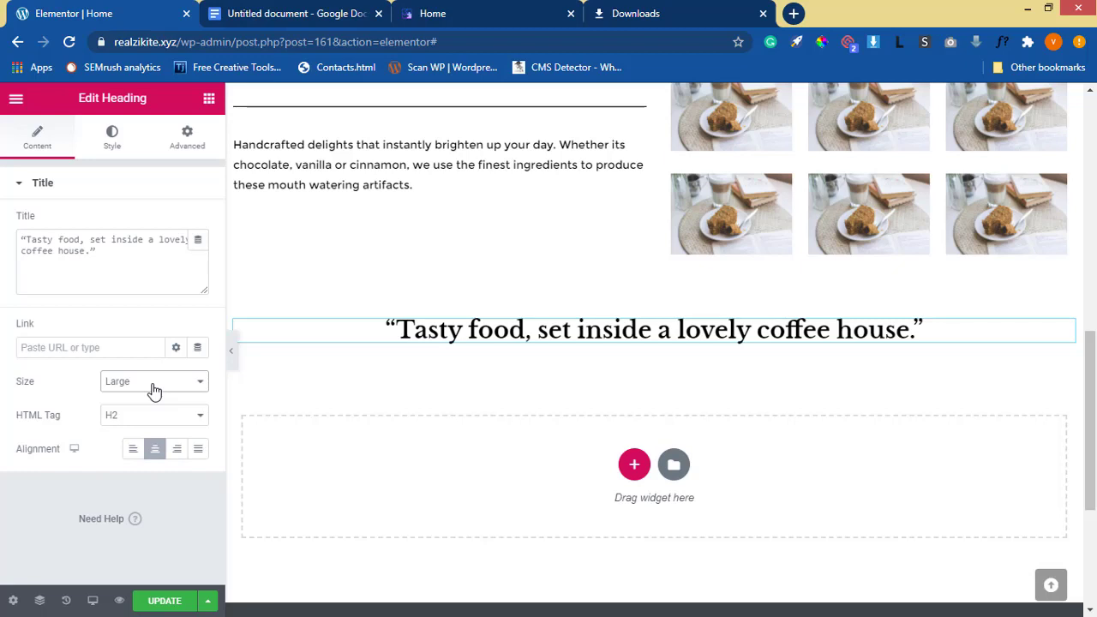
Sample the dark background of the testimonial section on the reference Home page with ColorPick Eyedropper and copy its hex code 3A3A3A
click(209, 101)
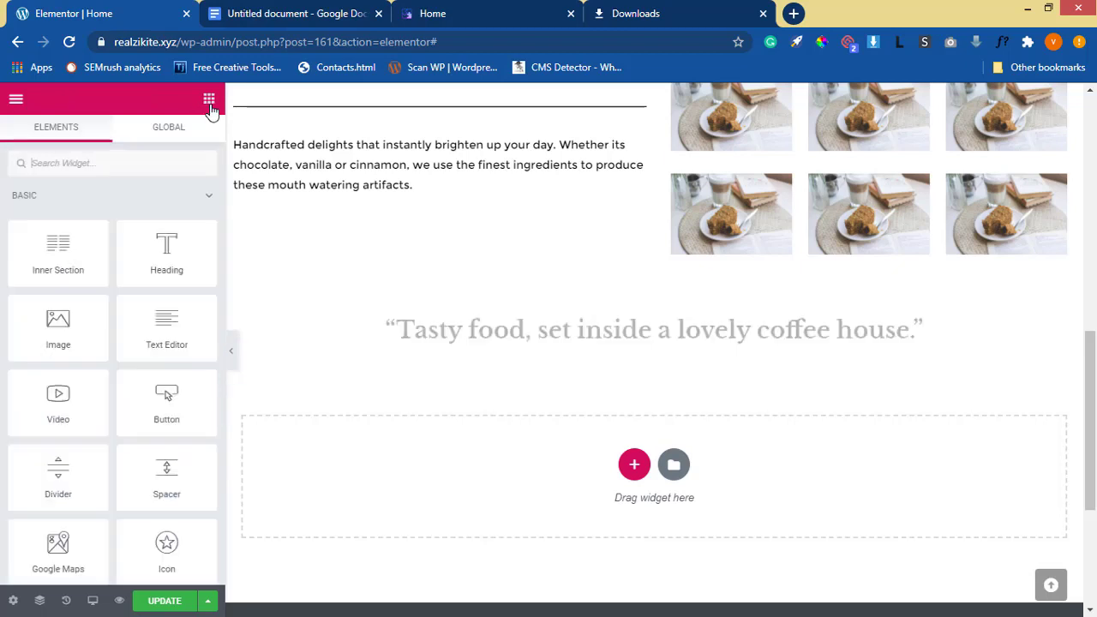
click(607, 329)
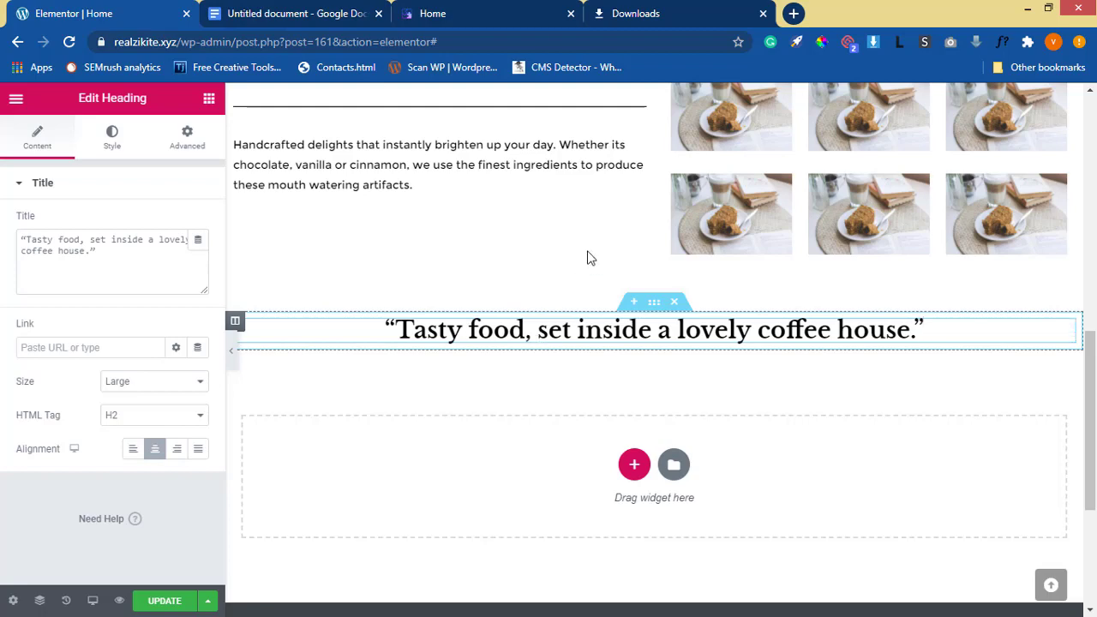
click(507, 13)
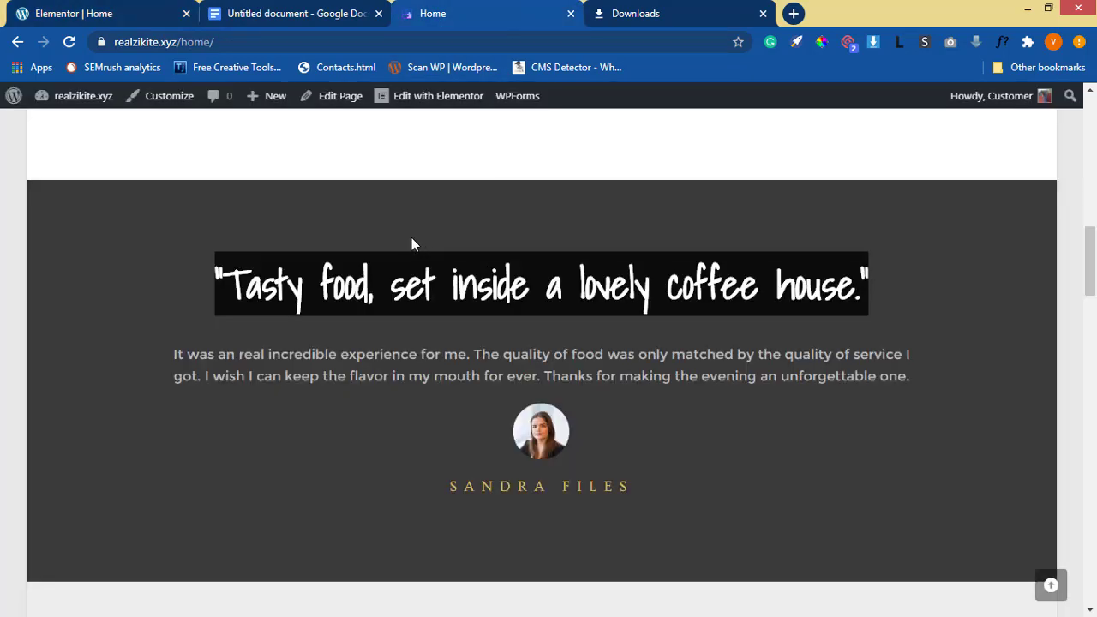
click(818, 42)
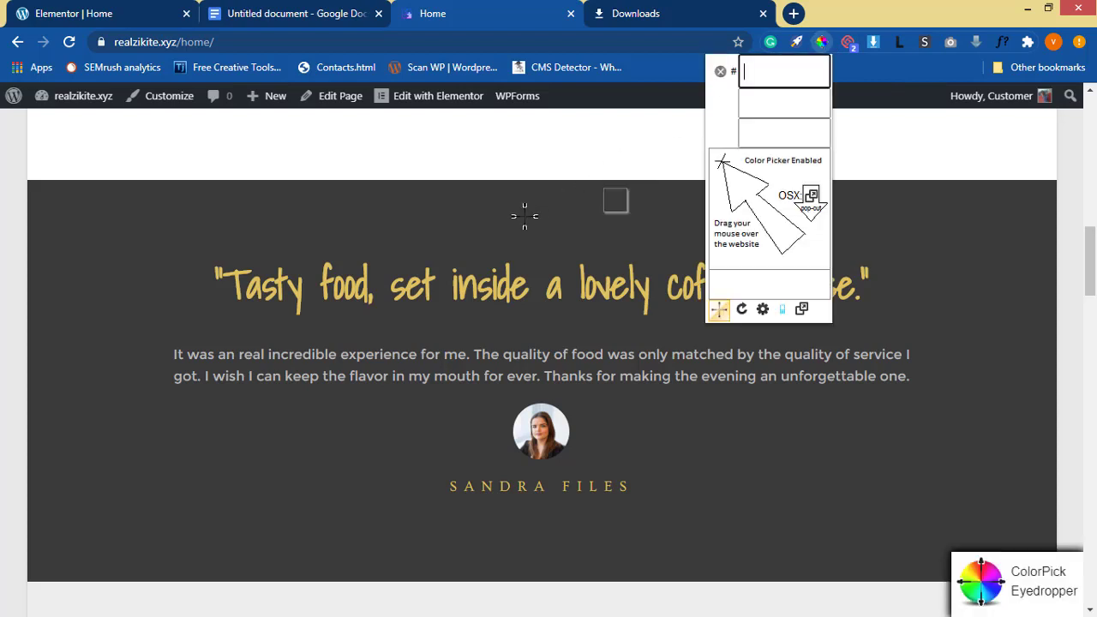
click(446, 221)
click(511, 249)
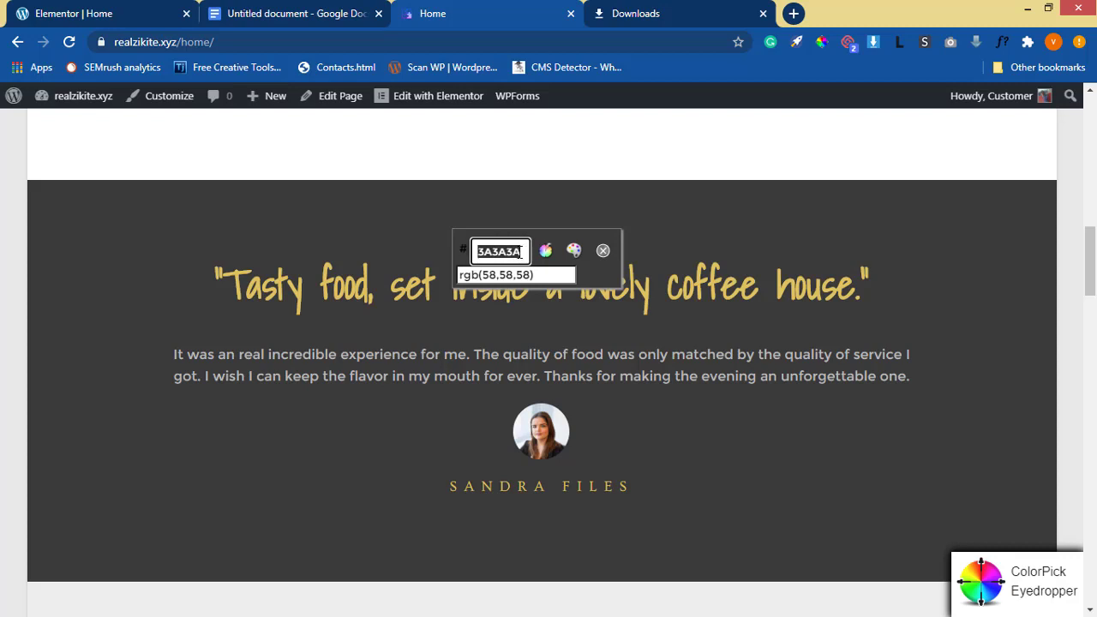
click(533, 255)
double_click(522, 252)
click(510, 262)
triple_click(510, 262)
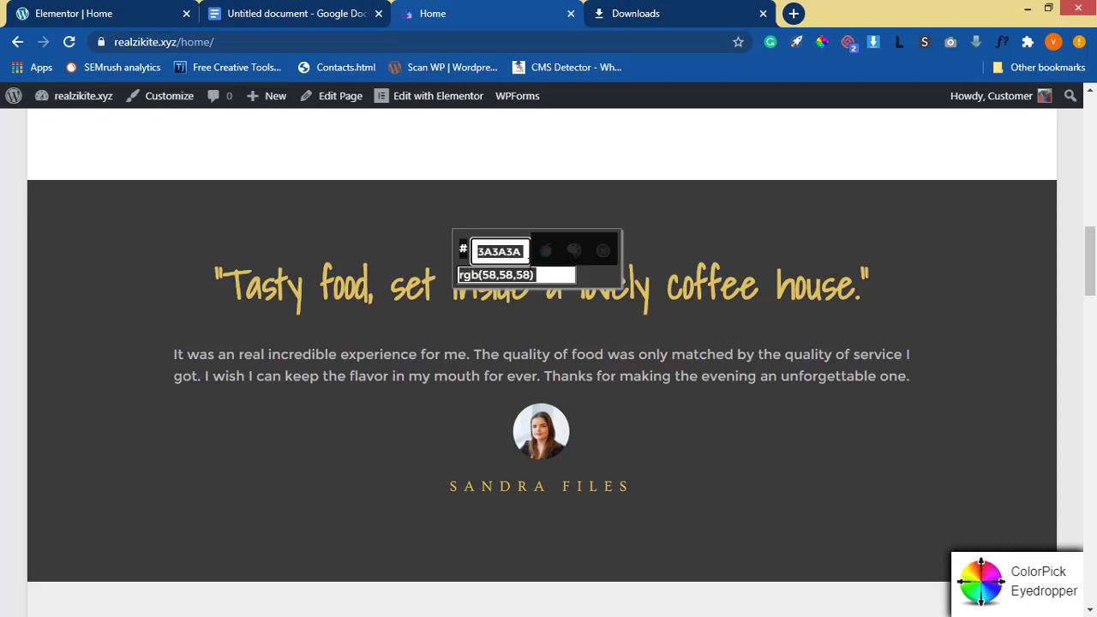
click(518, 257)
drag(520, 251, 481, 251)
key(ctrl+c)
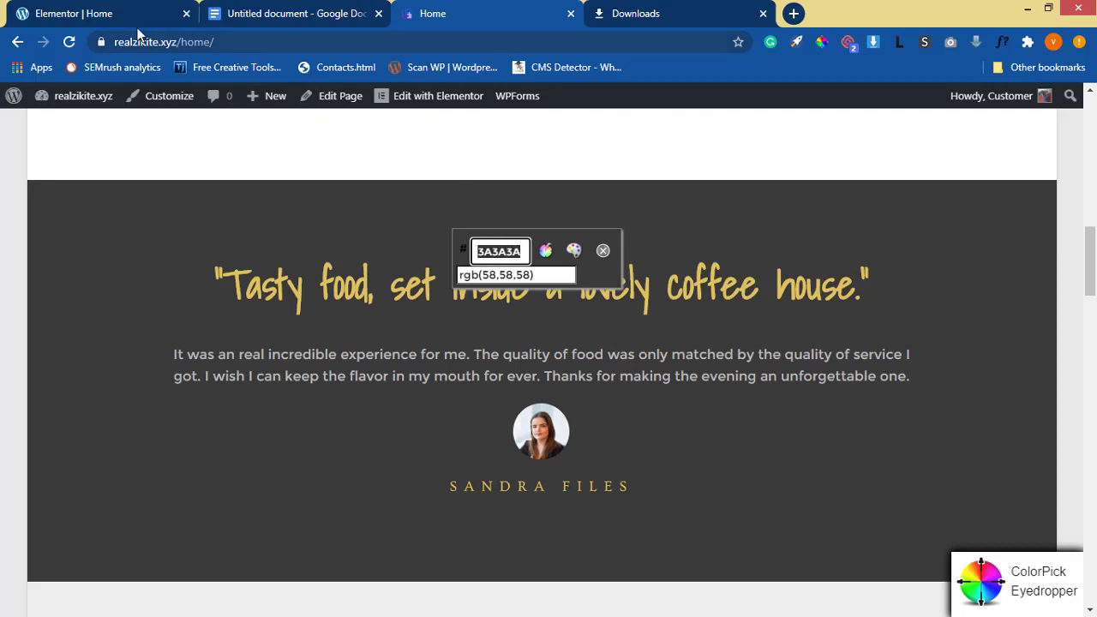
In the Elementor editor, stretch the testimonial quote's section and set its content width to Full Width
click(93, 13)
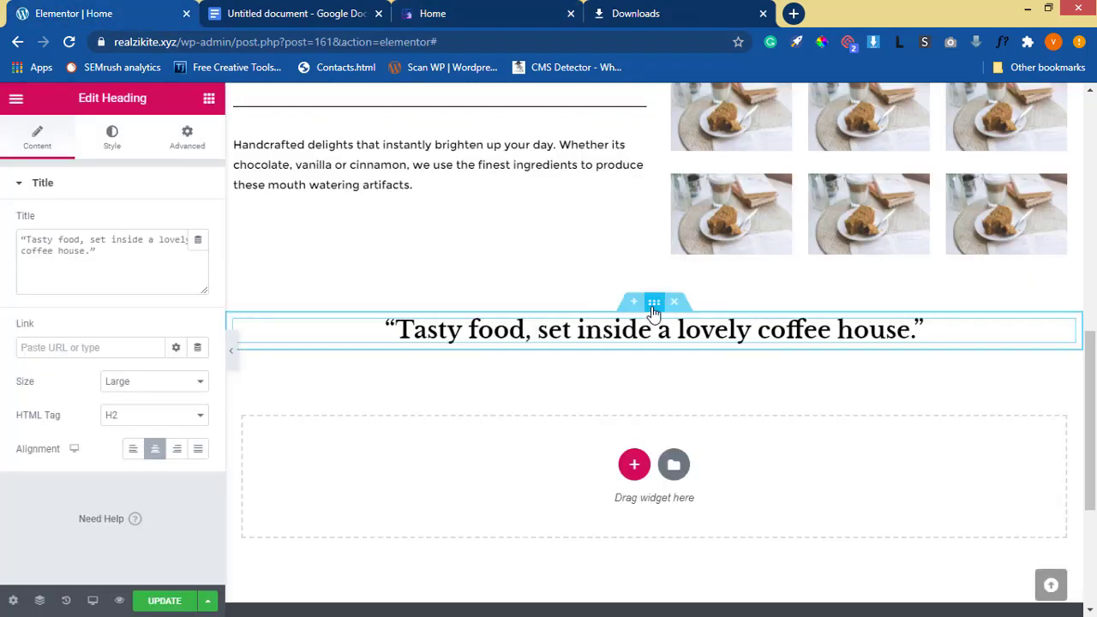
click(654, 304)
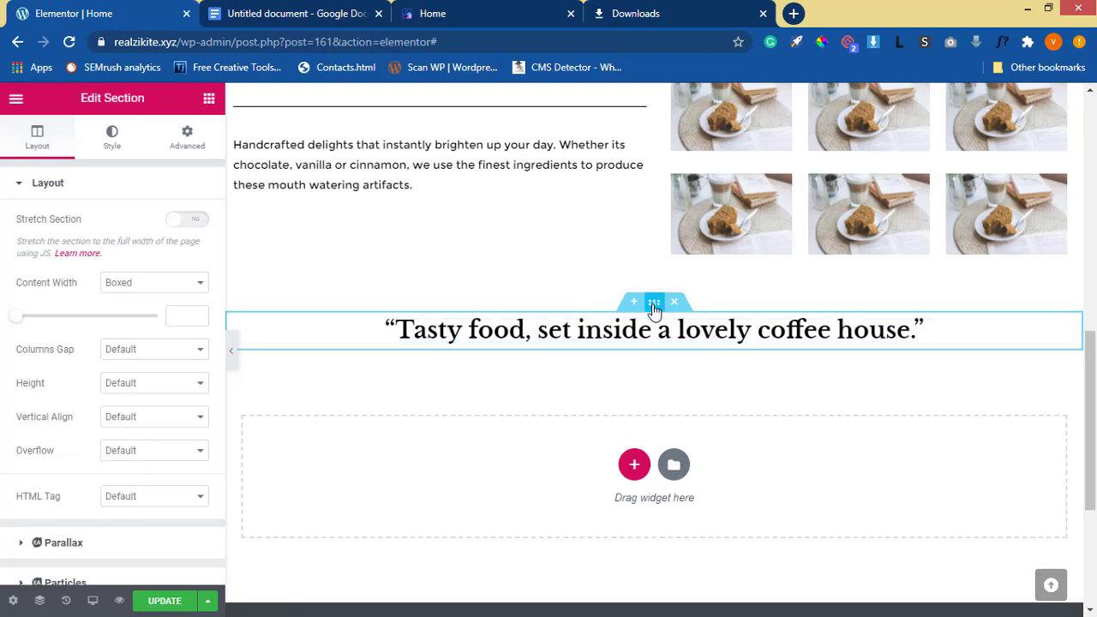
click(175, 221)
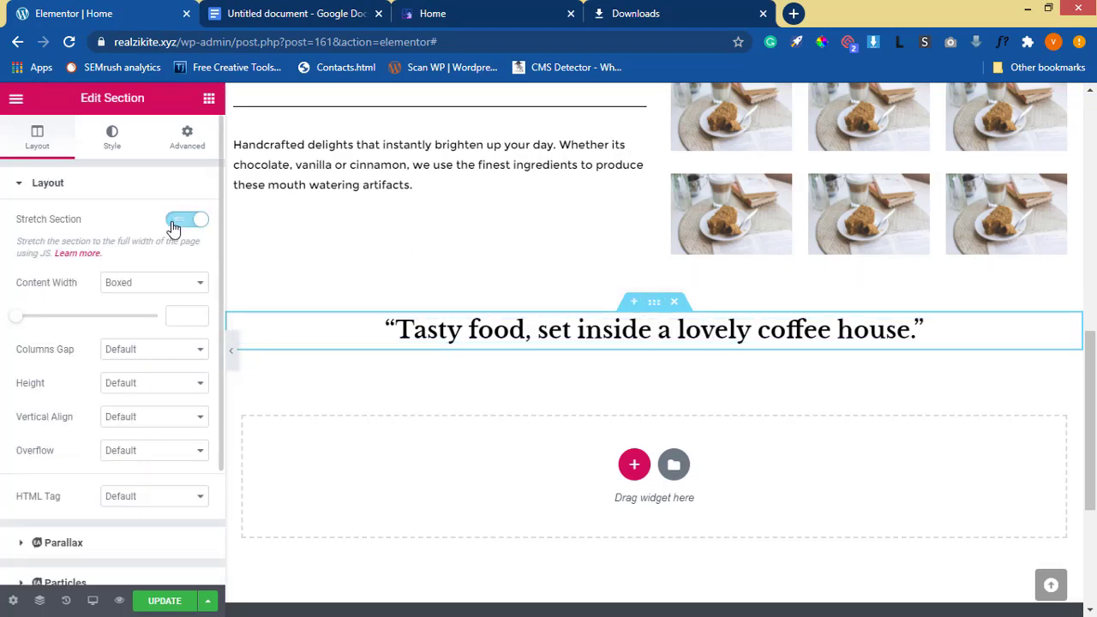
click(178, 286)
click(157, 309)
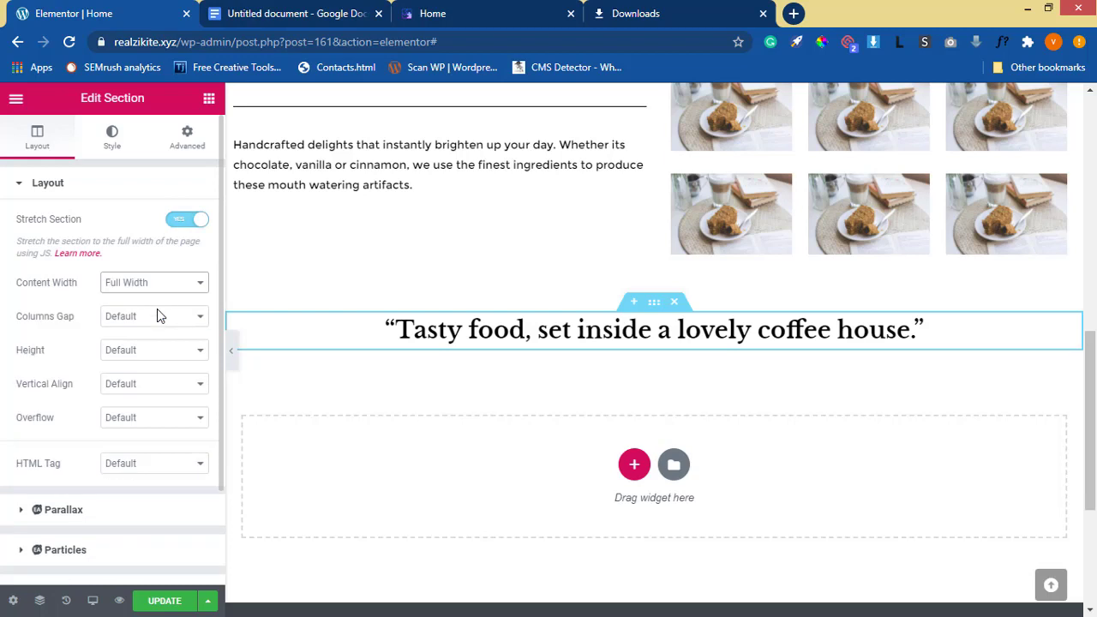
Give the testimonial section a Classic background with the copied color 3A3A3A
click(114, 142)
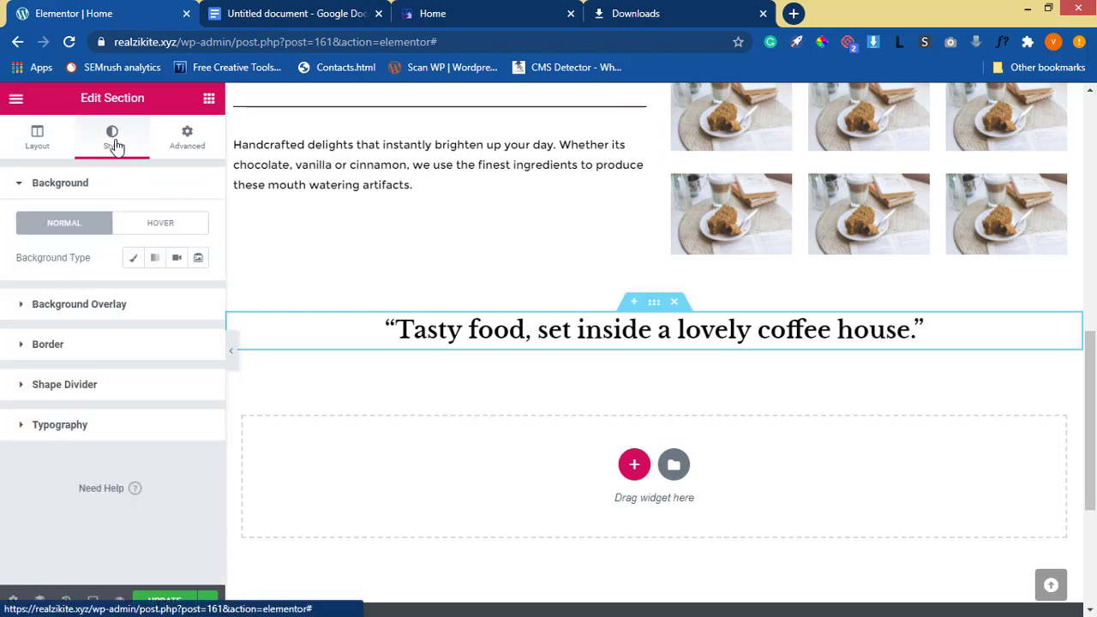
click(134, 263)
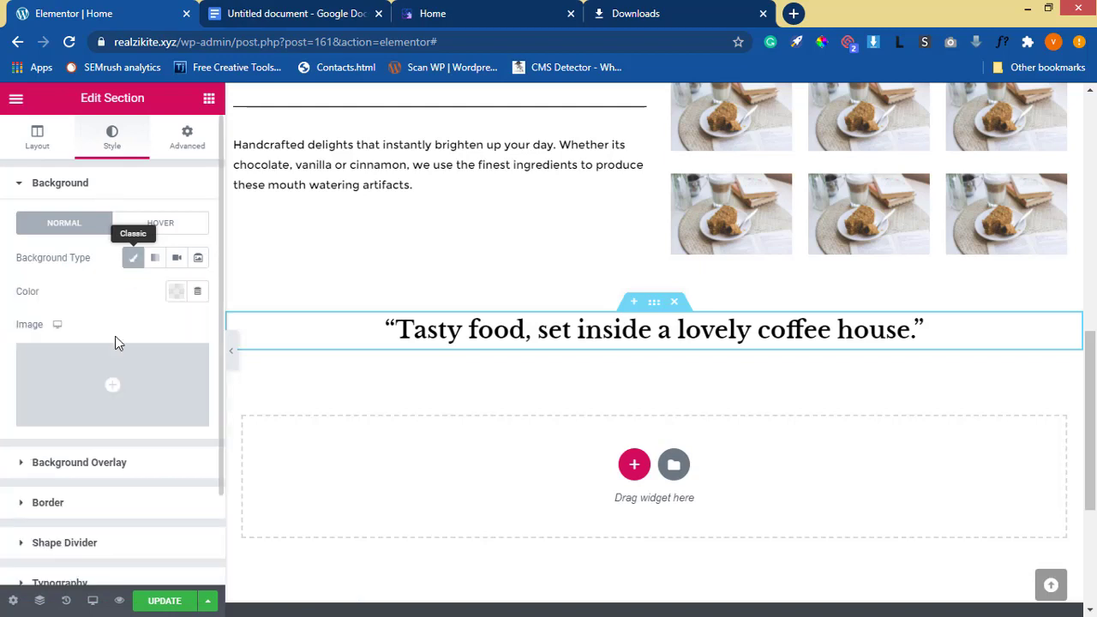
click(176, 293)
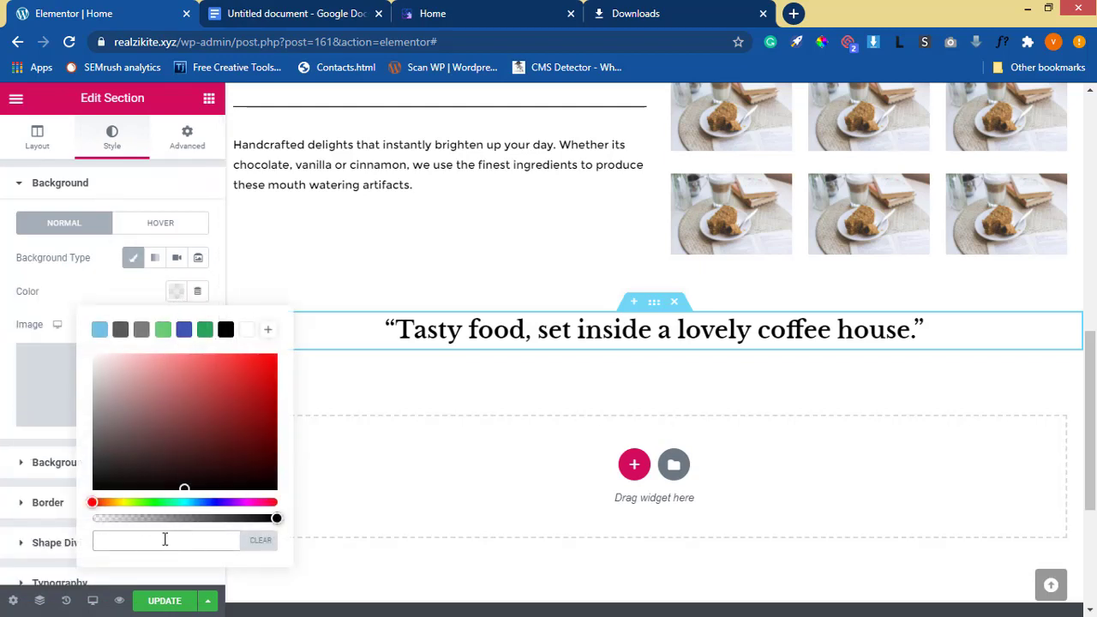
right_click(164, 539)
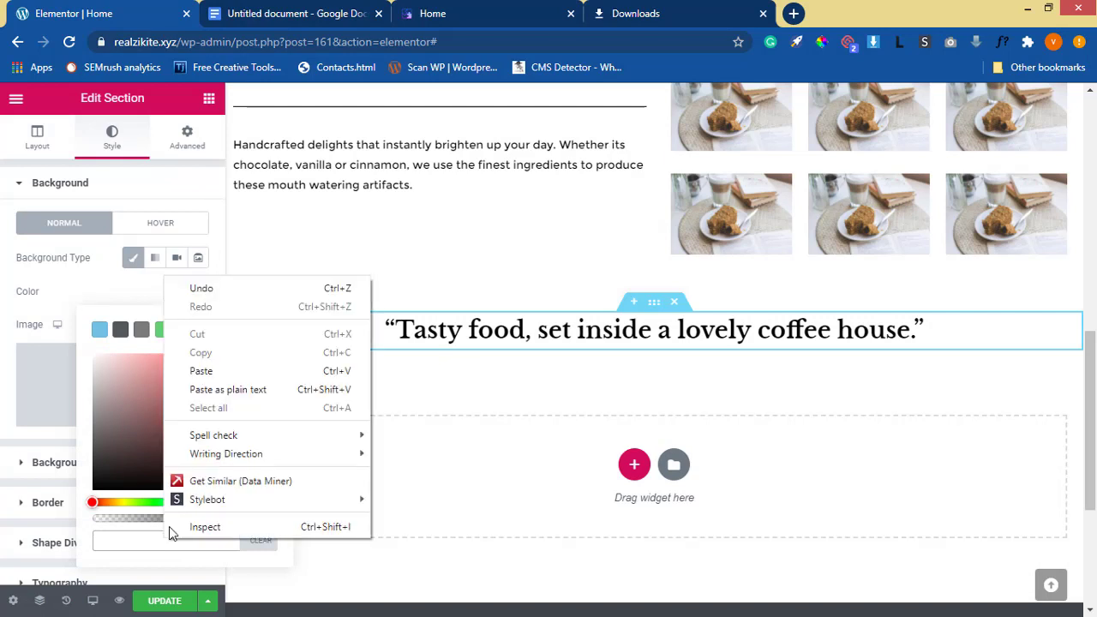
click(207, 366)
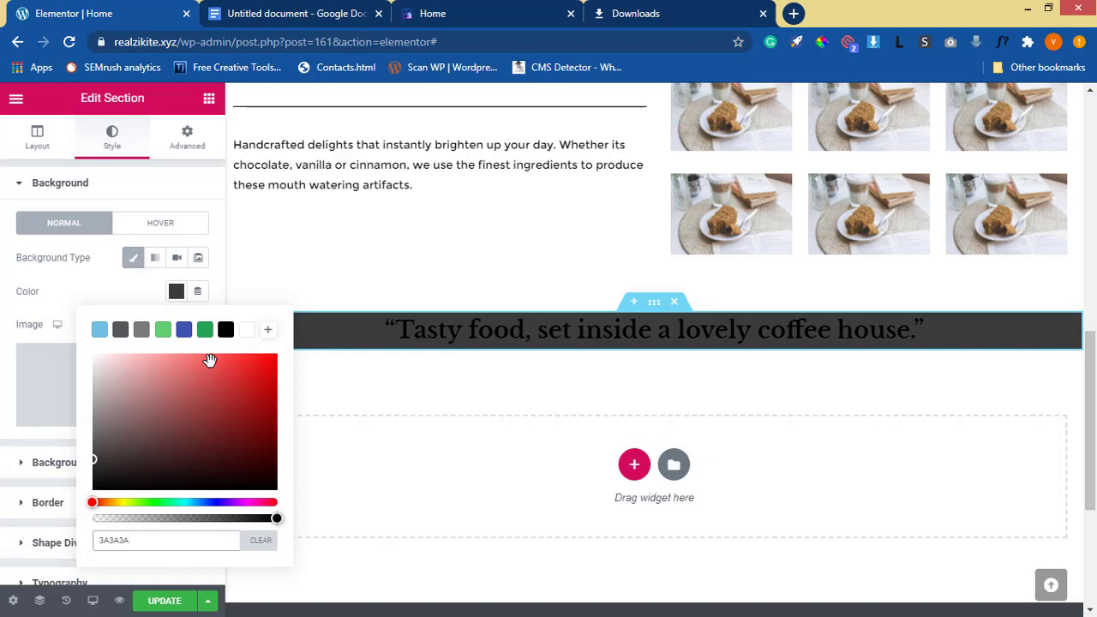
Set the testimonial section's height option to Min Height
click(54, 142)
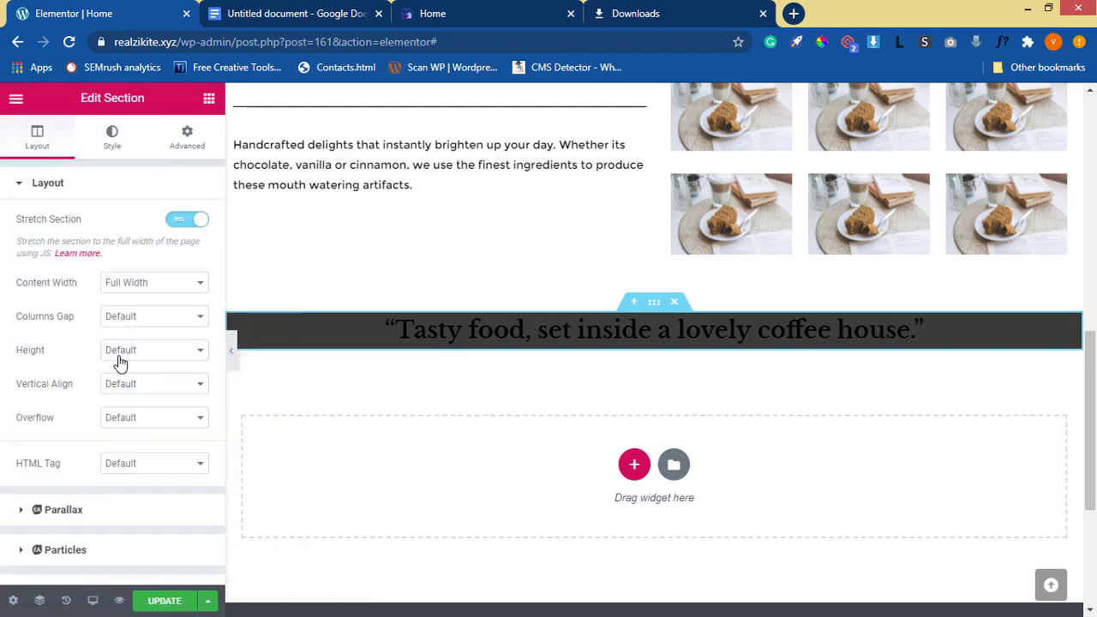
click(120, 360)
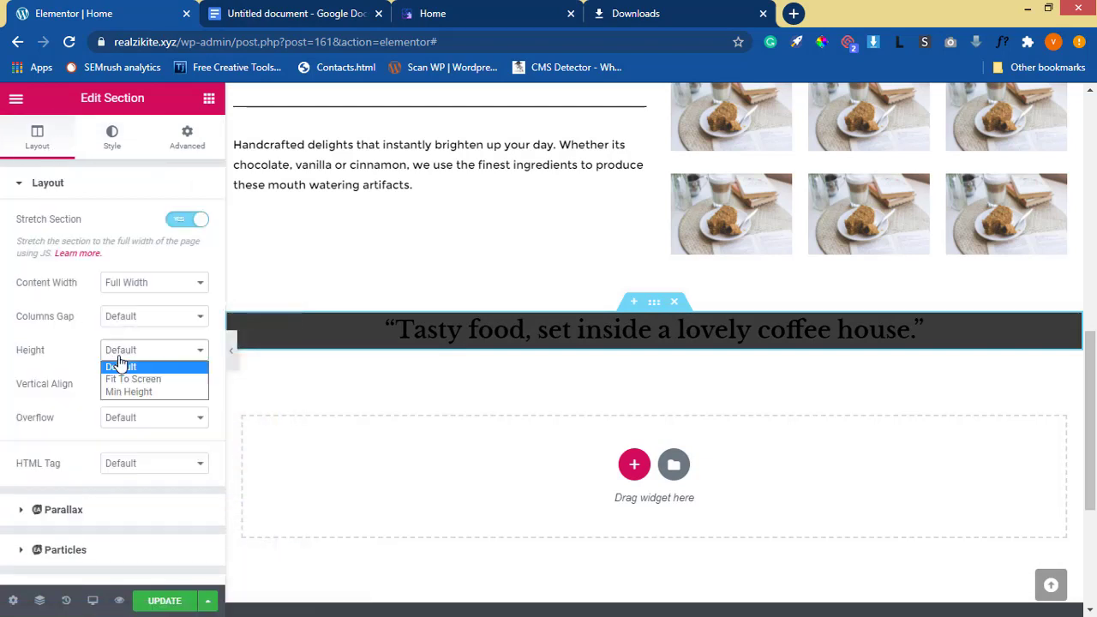
click(144, 398)
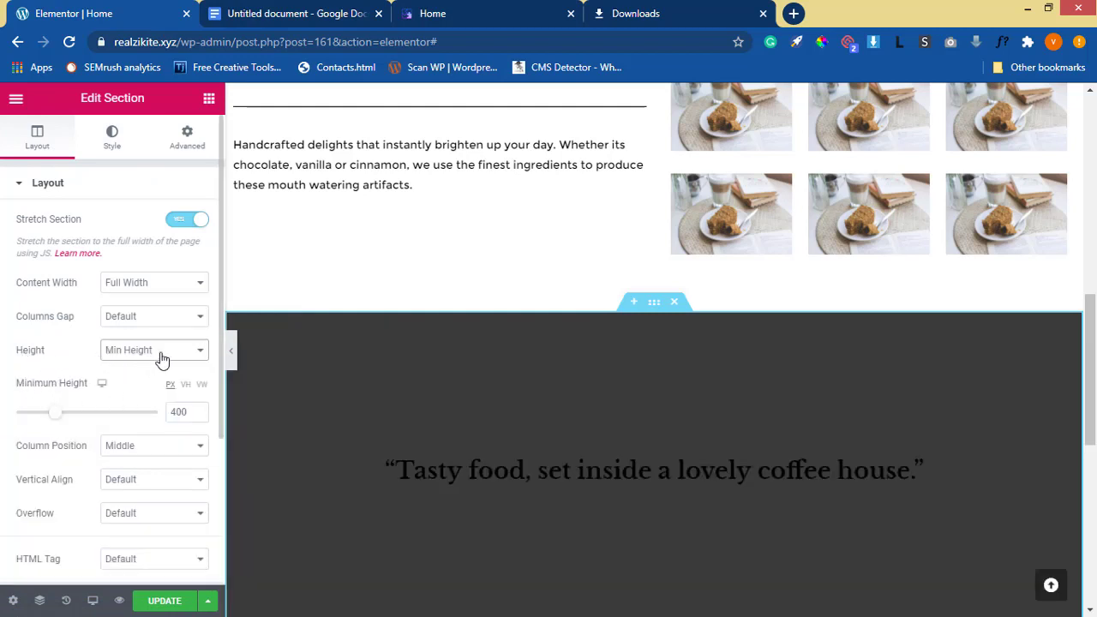
scroll(863, 454, down, 2)
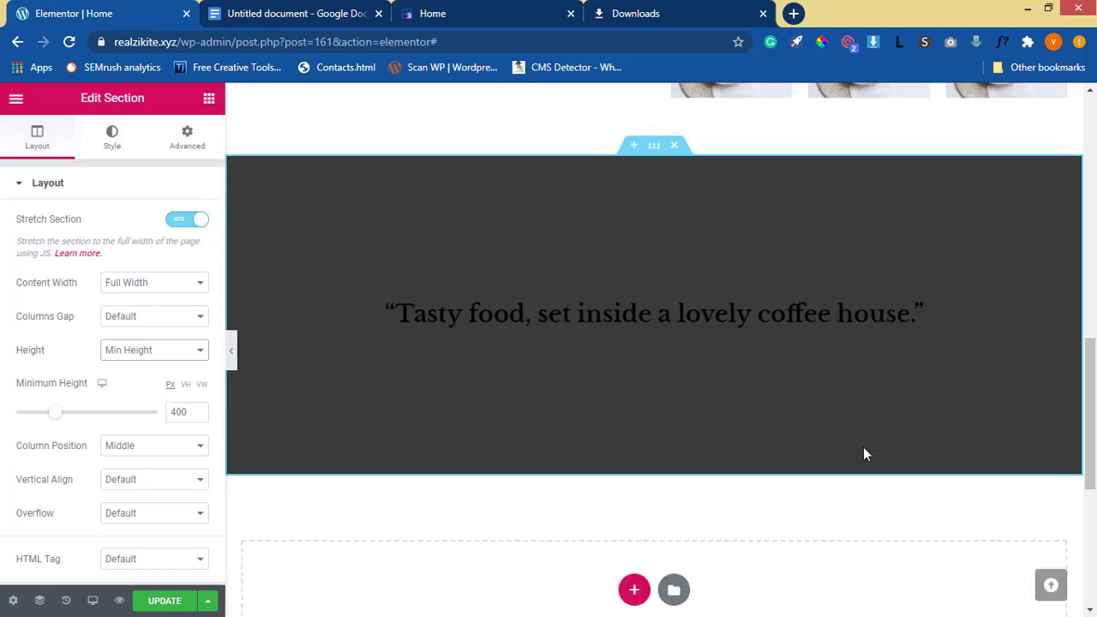
scroll(864, 449, up, 2)
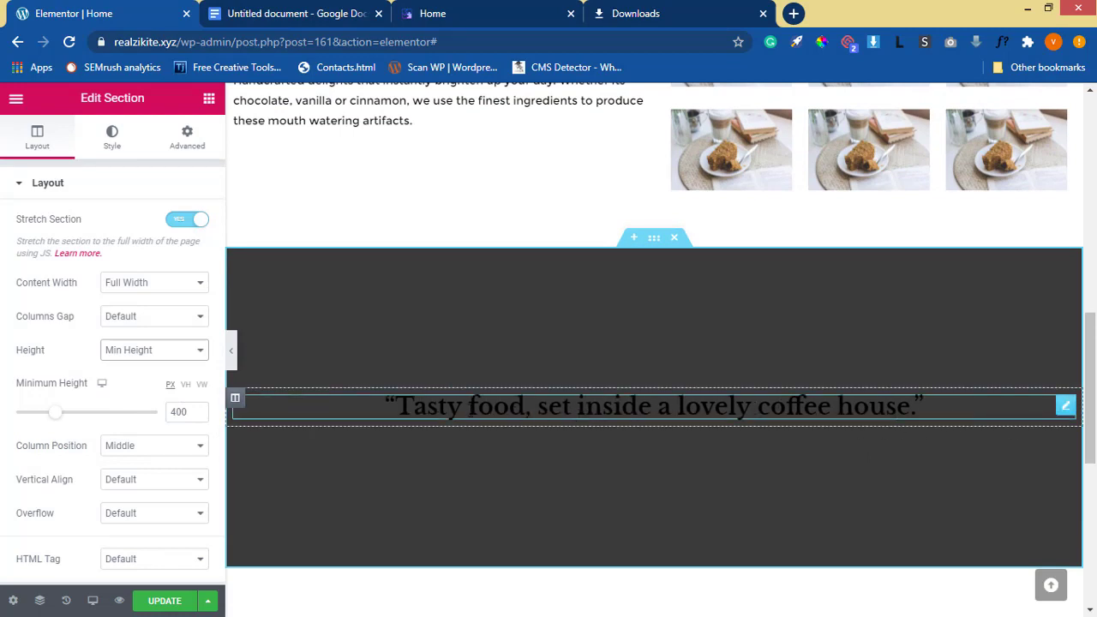
Select the quote heading, then sample the reference page's yellow quote text with the eyedropper and copy its hex code DFC15E
click(806, 405)
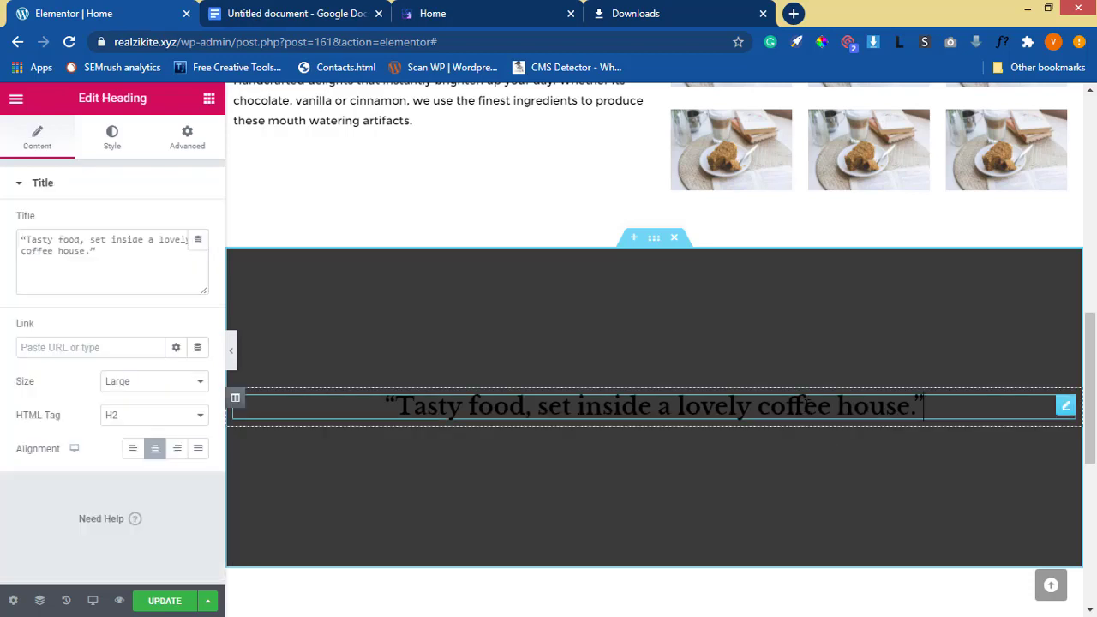
click(549, 17)
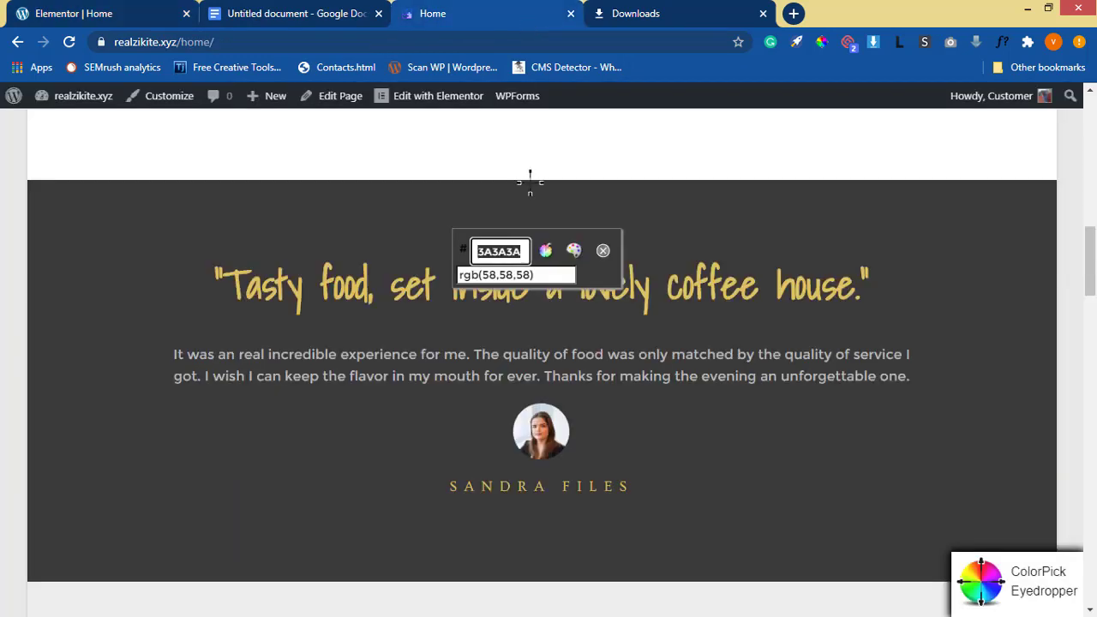
click(358, 279)
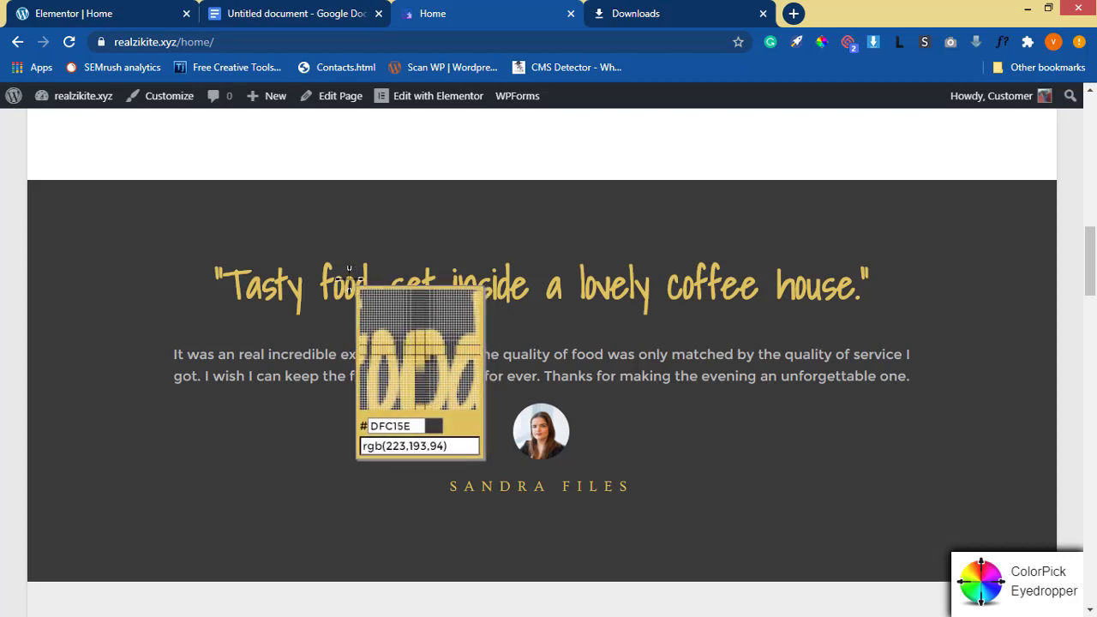
click(349, 278)
key(ctrl+c)
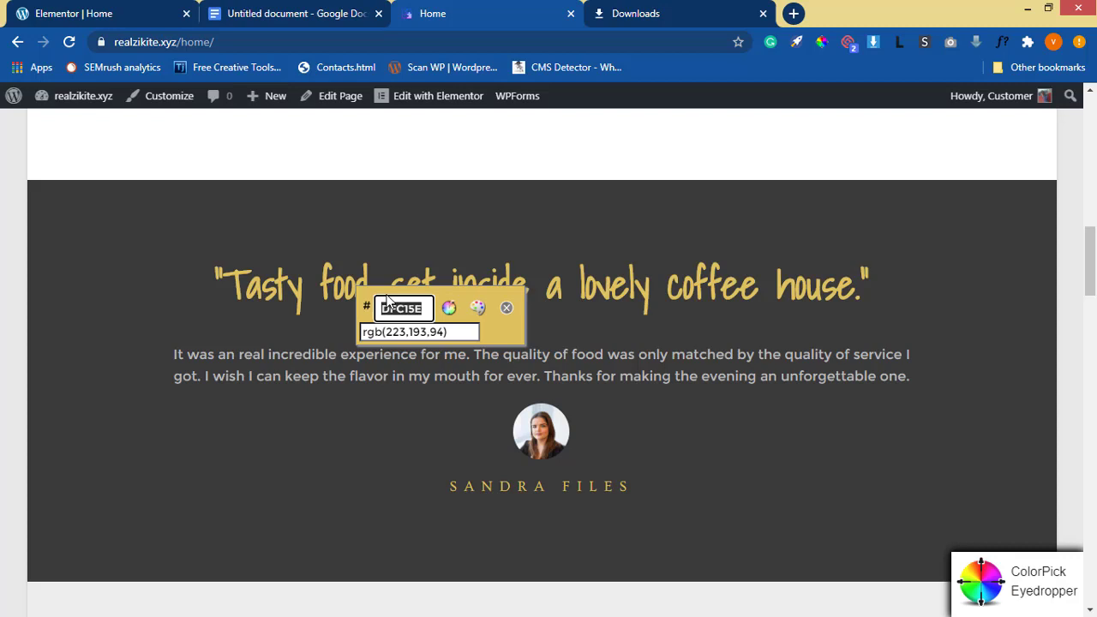
Back in the Elementor editor, set the quote heading's text color to the copied DFC15E
click(112, 15)
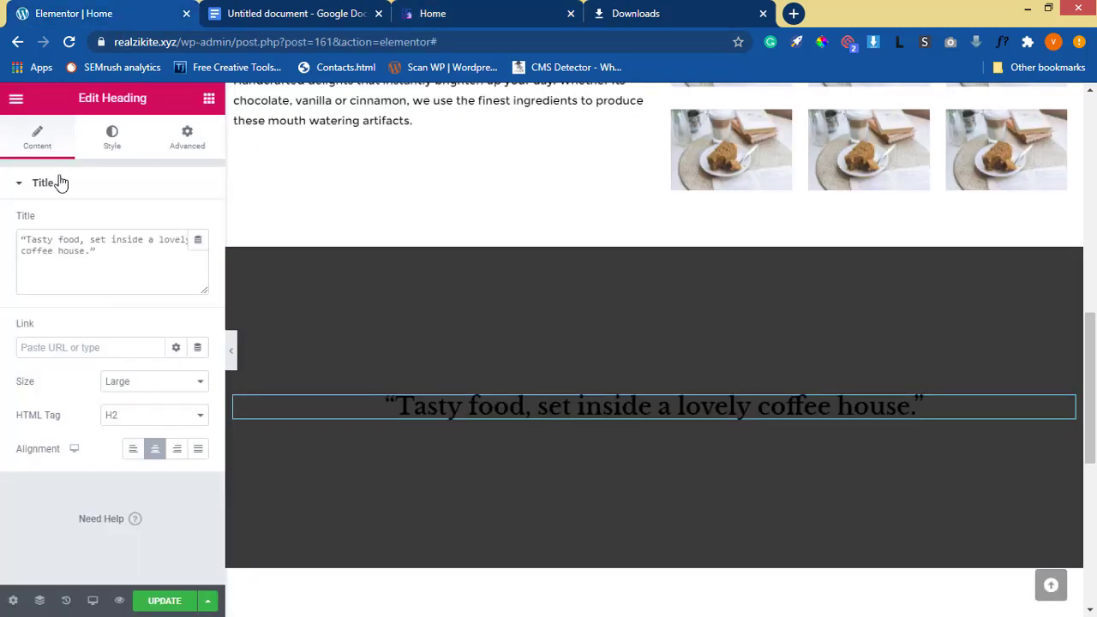
click(111, 137)
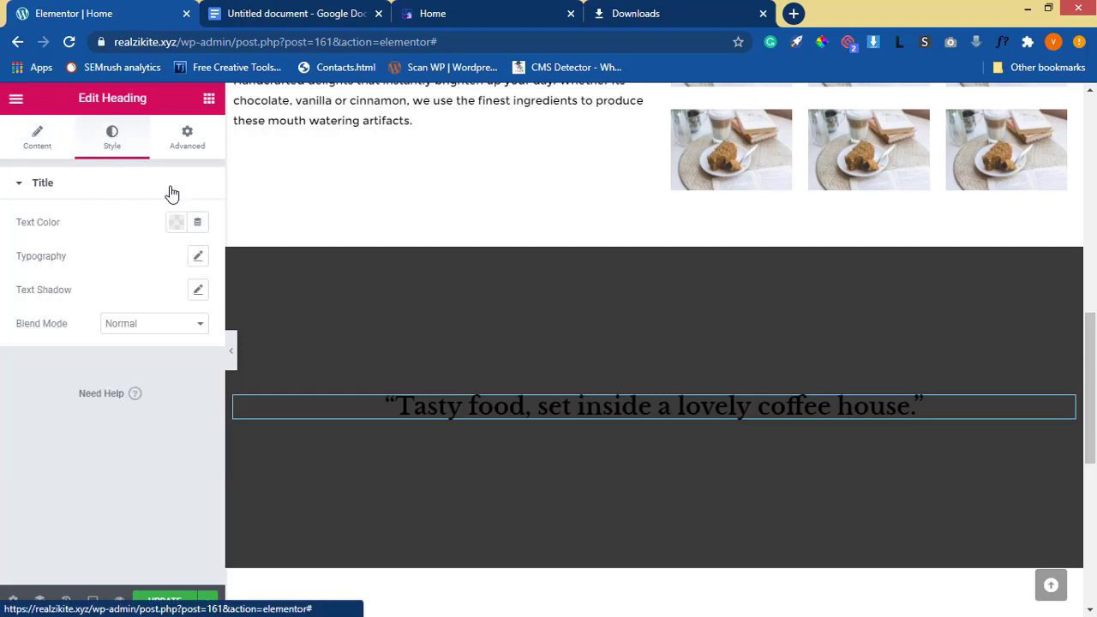
click(175, 225)
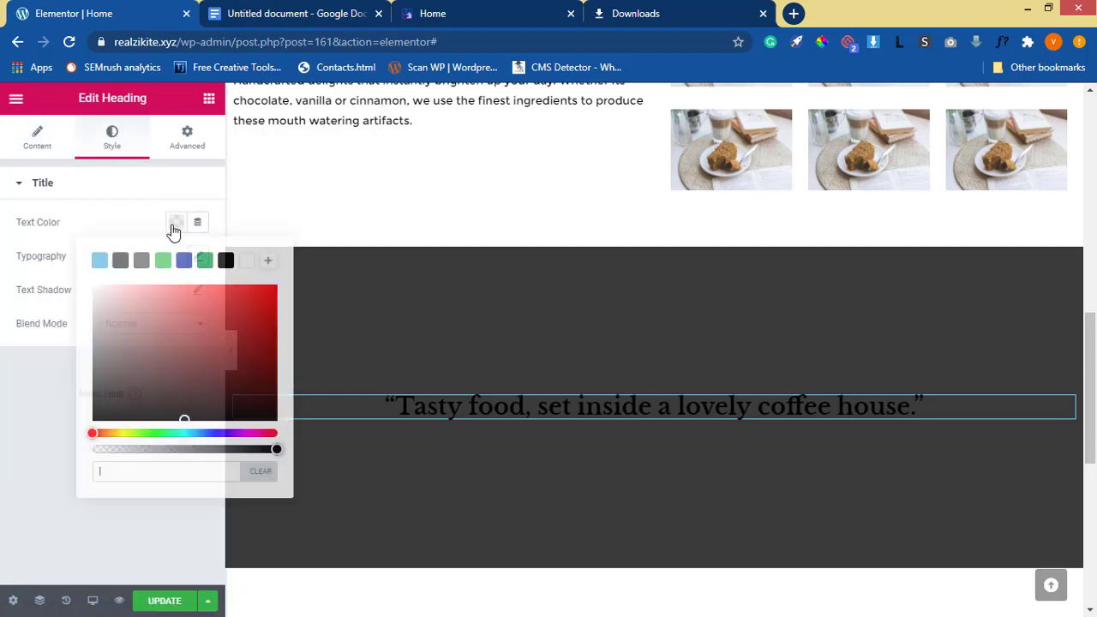
right_click(166, 472)
click(227, 304)
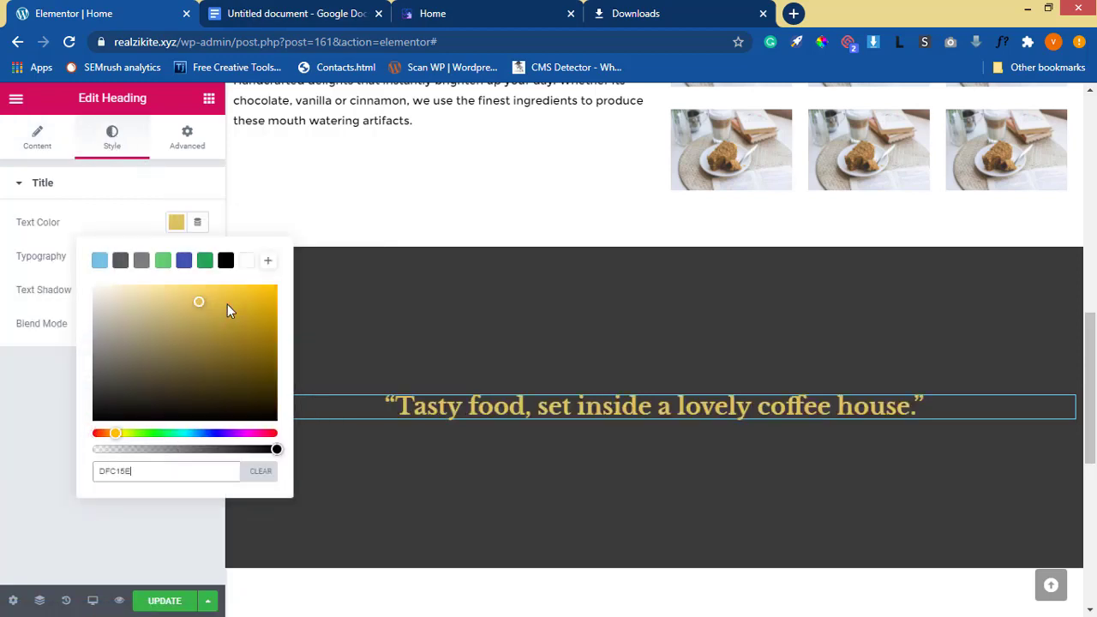
click(103, 190)
click(39, 189)
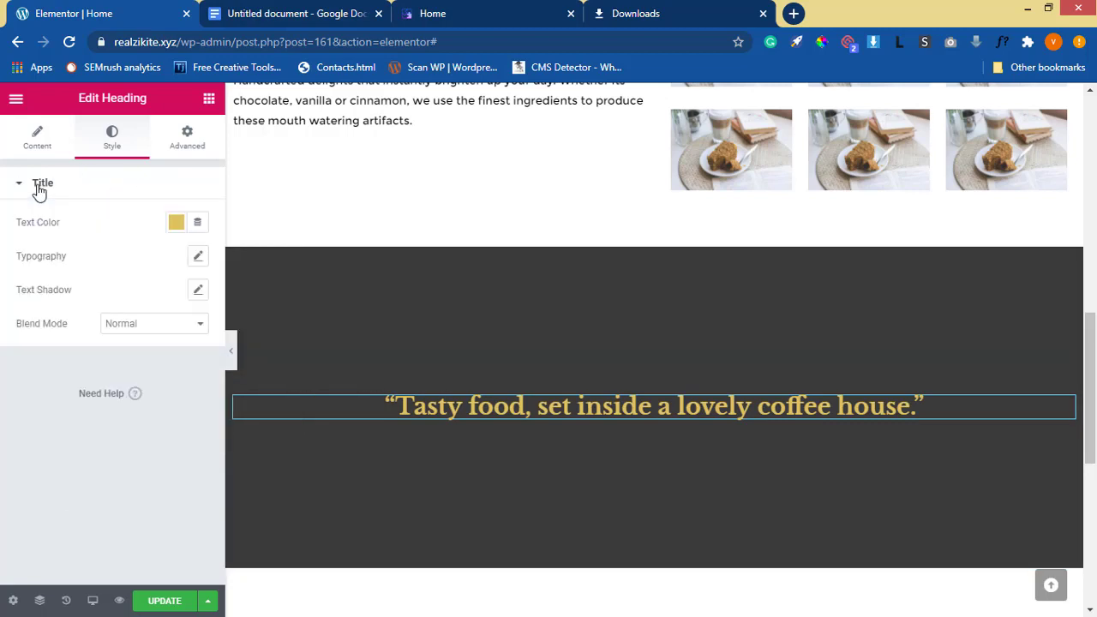
Switch to the reference page, activate the WhatFont inspector for the quote text and turn off the color eyedropper
click(469, 13)
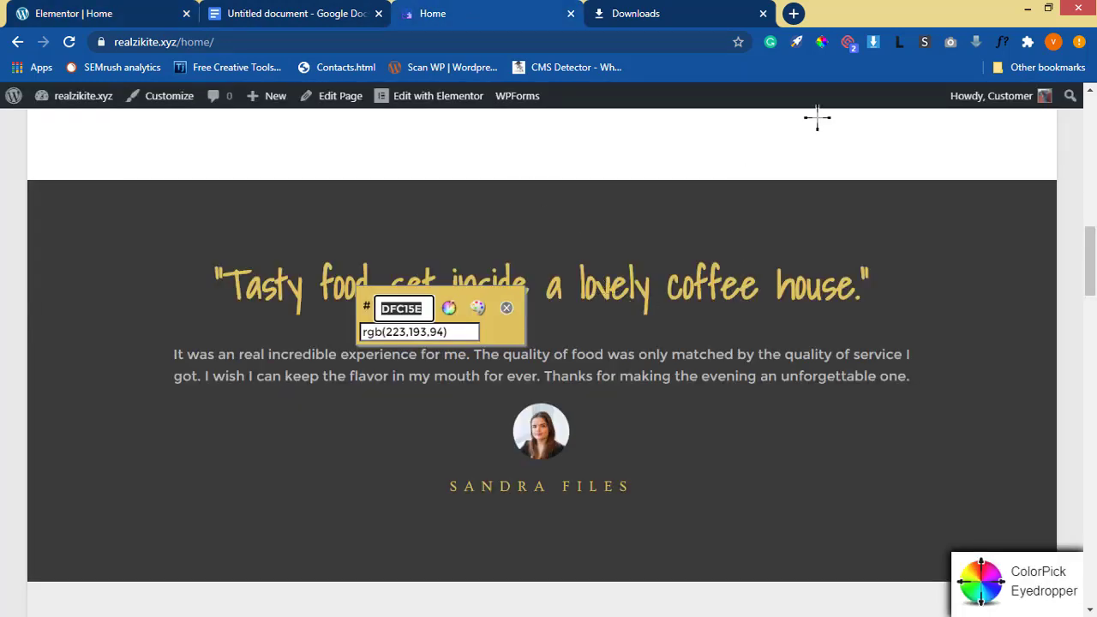
click(1003, 42)
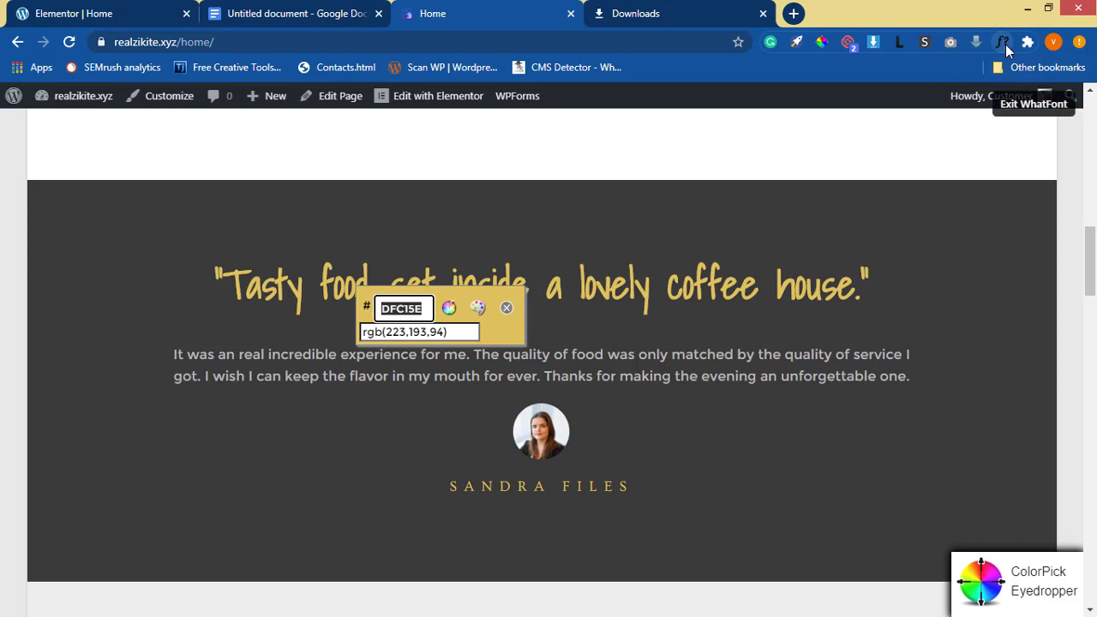
click(756, 278)
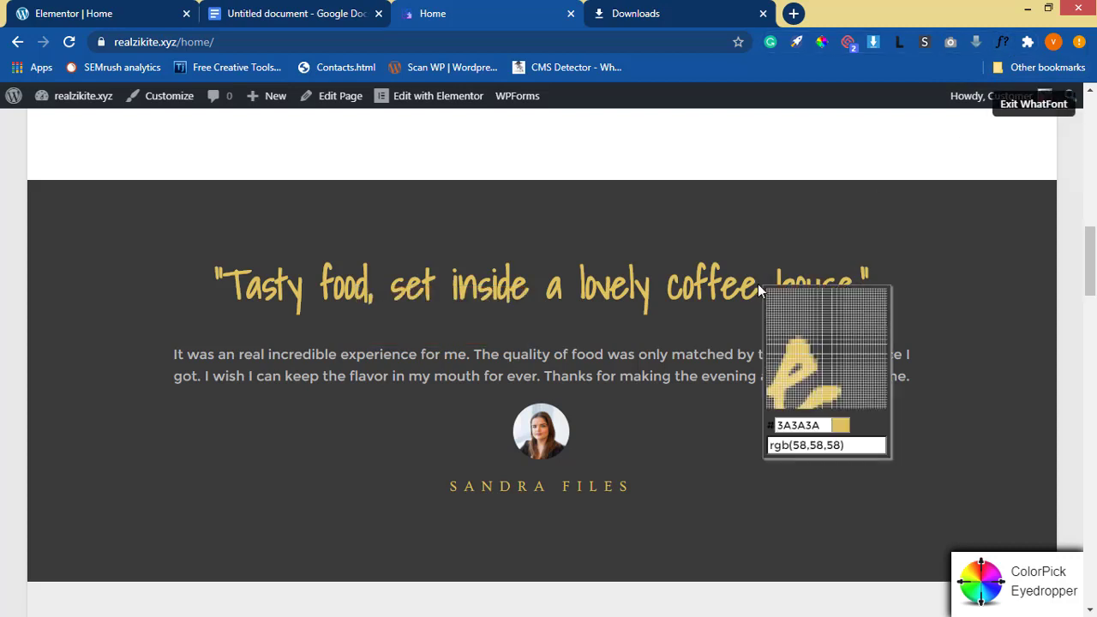
click(653, 290)
click(654, 287)
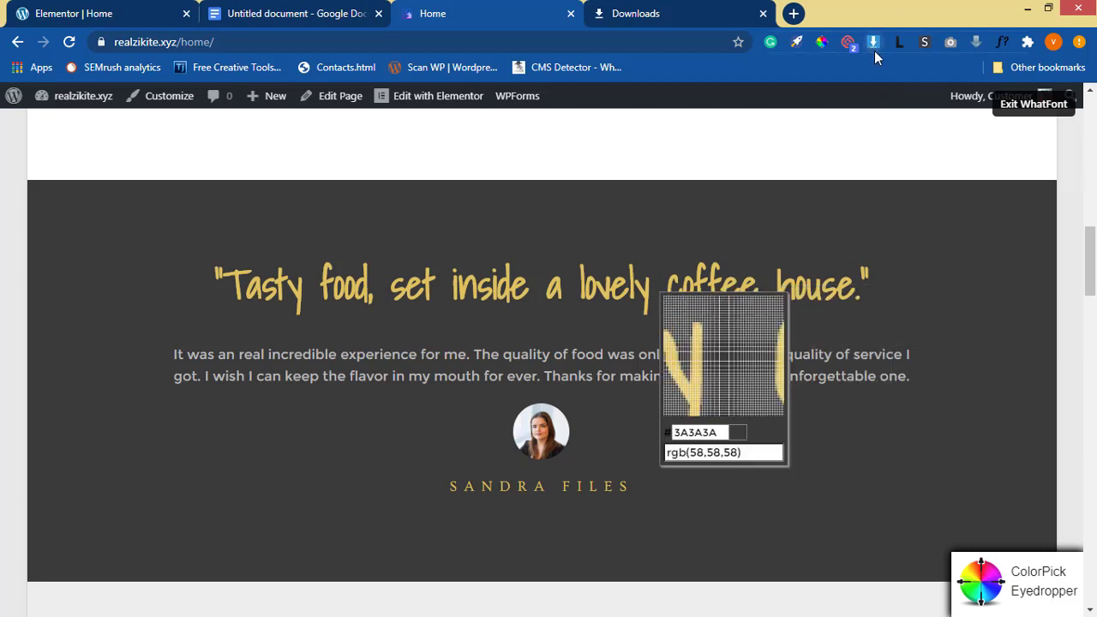
click(824, 42)
click(721, 72)
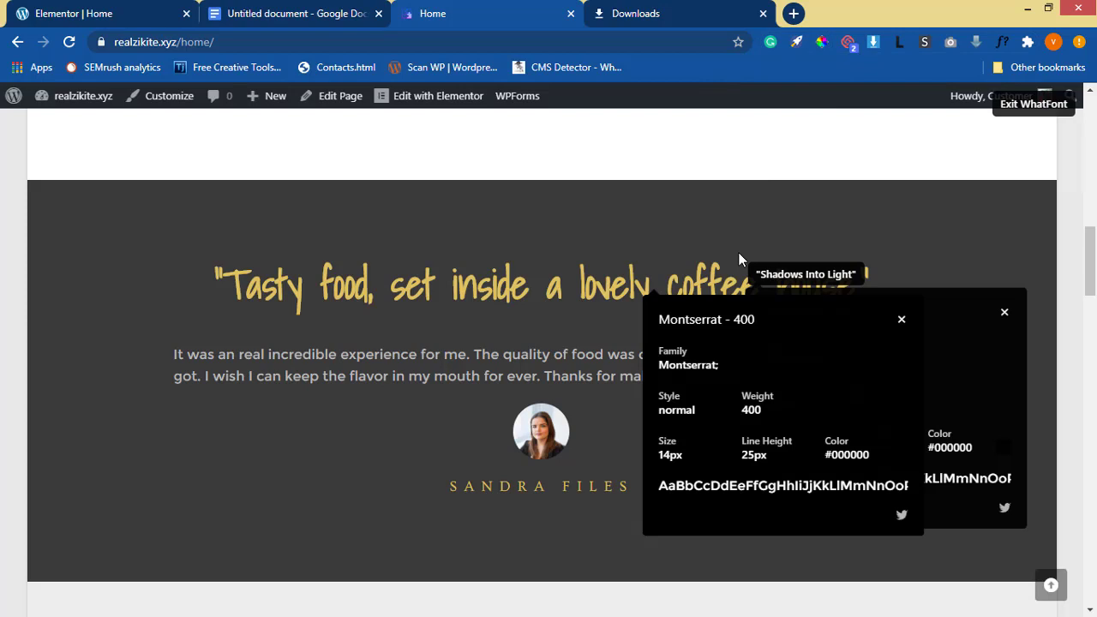
Back in the Elementor editor, open the quote heading's typography settings and its list of font families
click(41, 9)
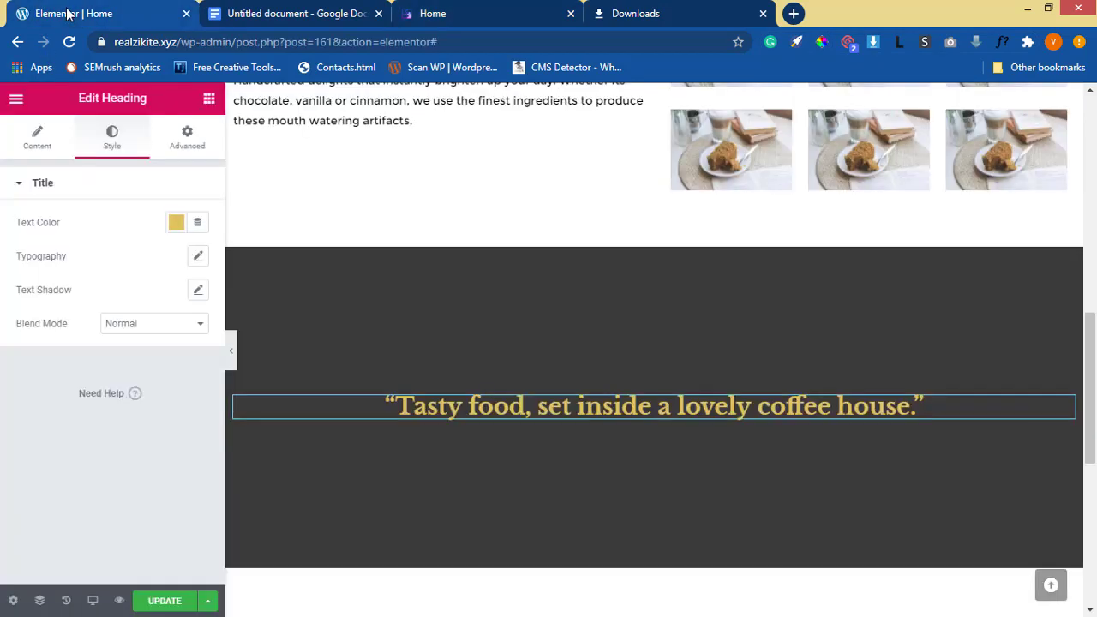
click(198, 260)
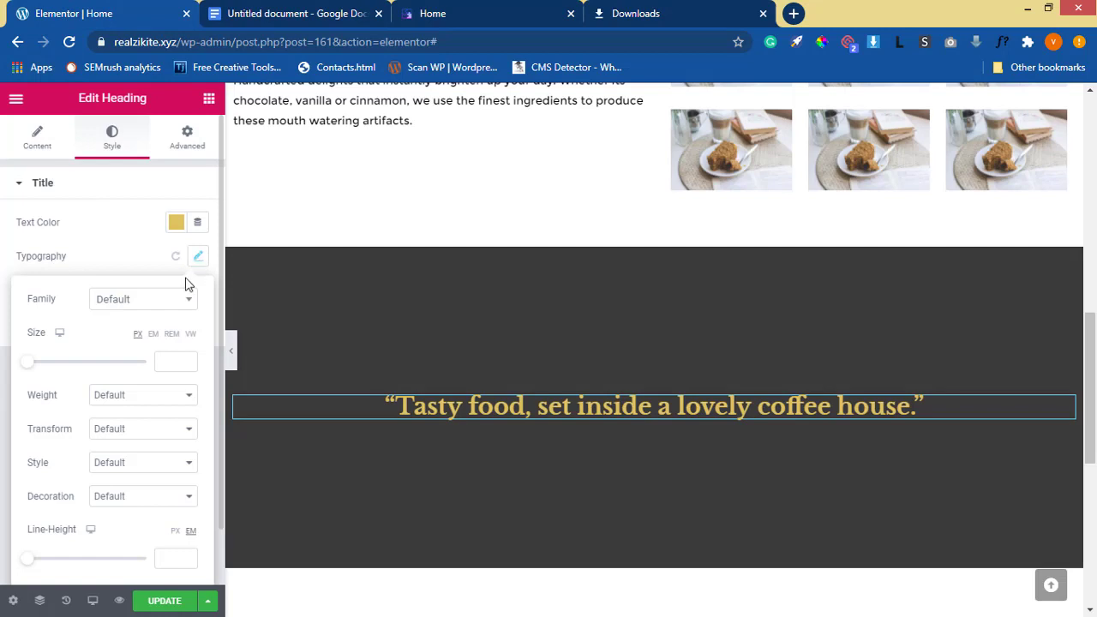
click(155, 312)
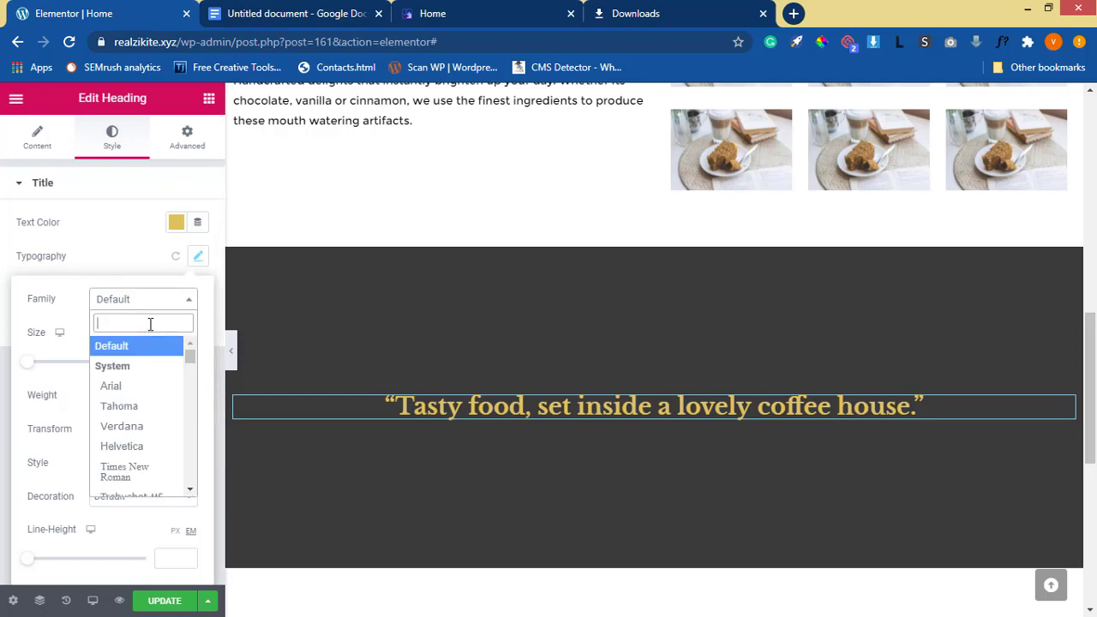
Inspect the font family, size and line height of the yellow quote text on the reference page with WhatFont
click(480, 15)
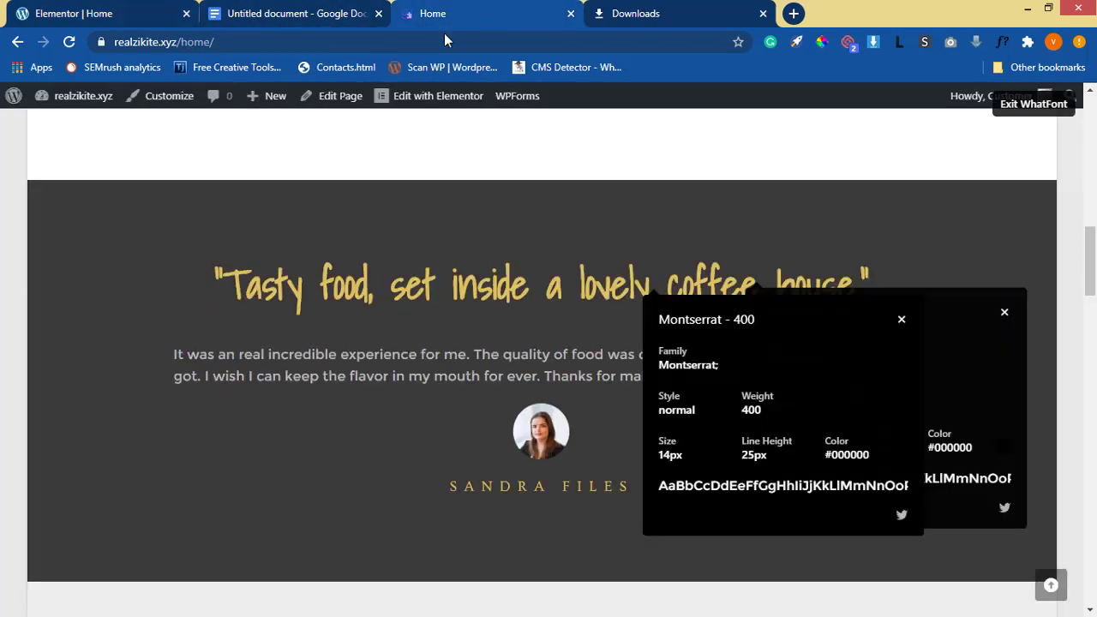
click(589, 286)
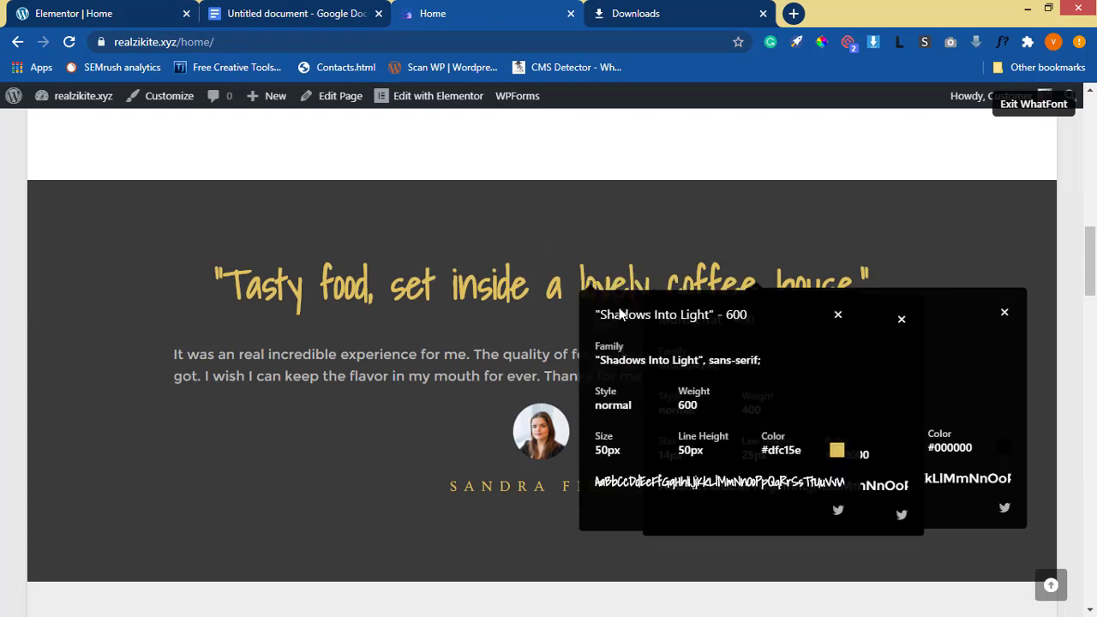
click(1005, 313)
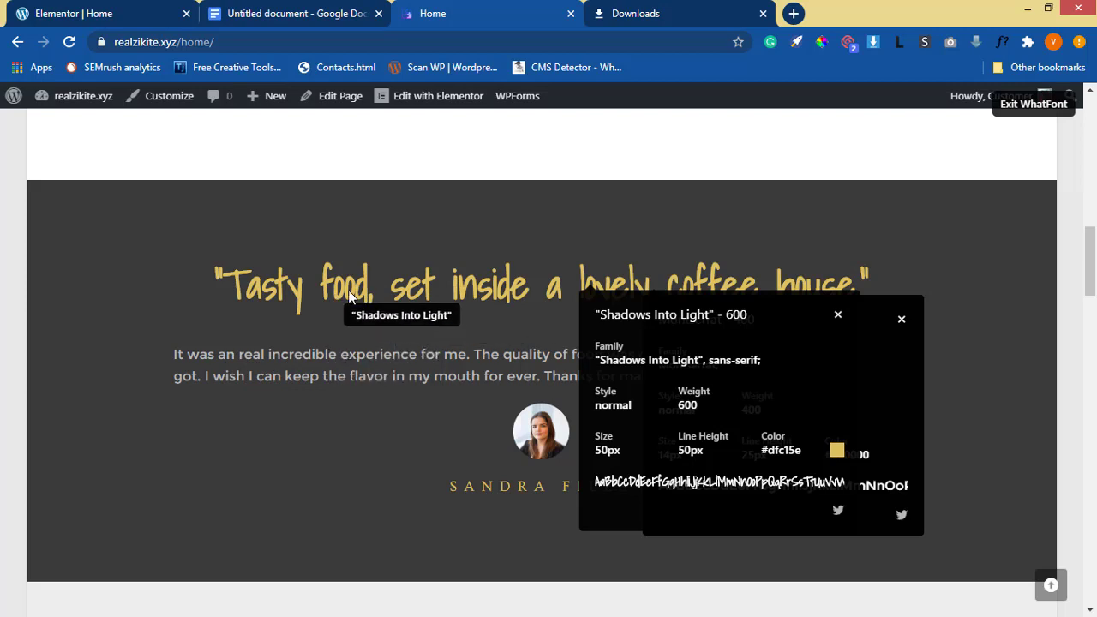
Return to the Elementor editor and set the quote heading's font family to Shadows Into Light
click(86, 21)
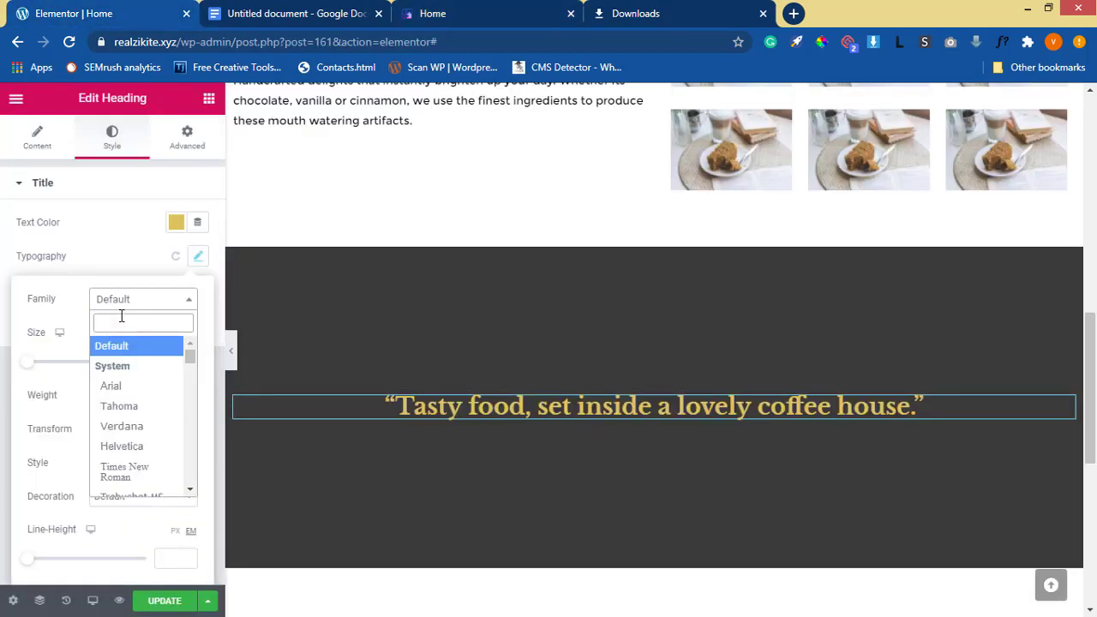
text(SHADOW)
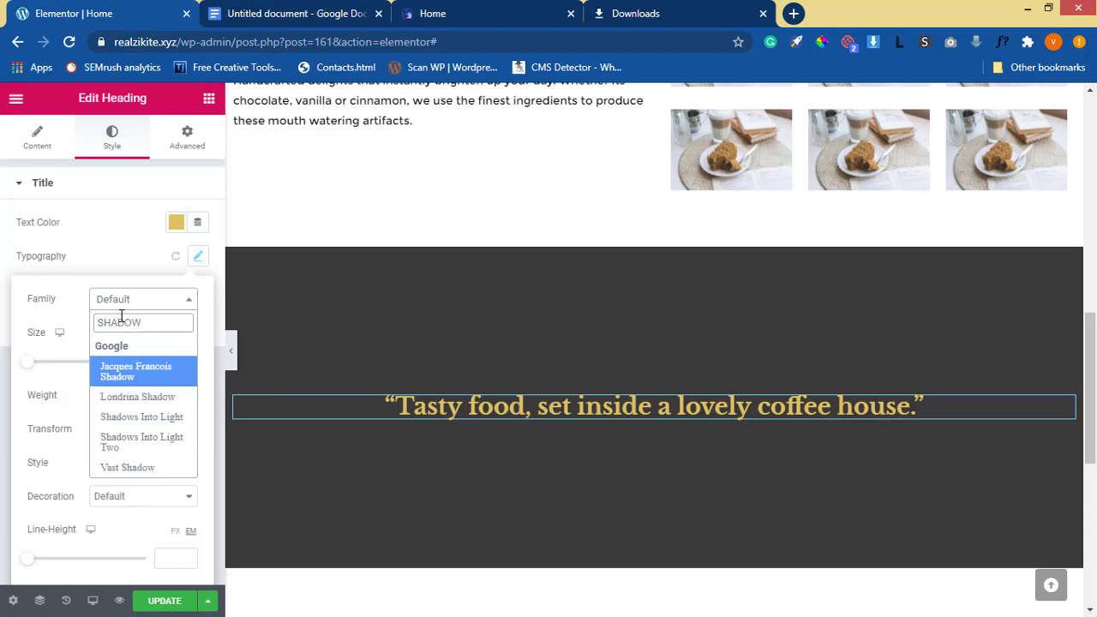
click(169, 418)
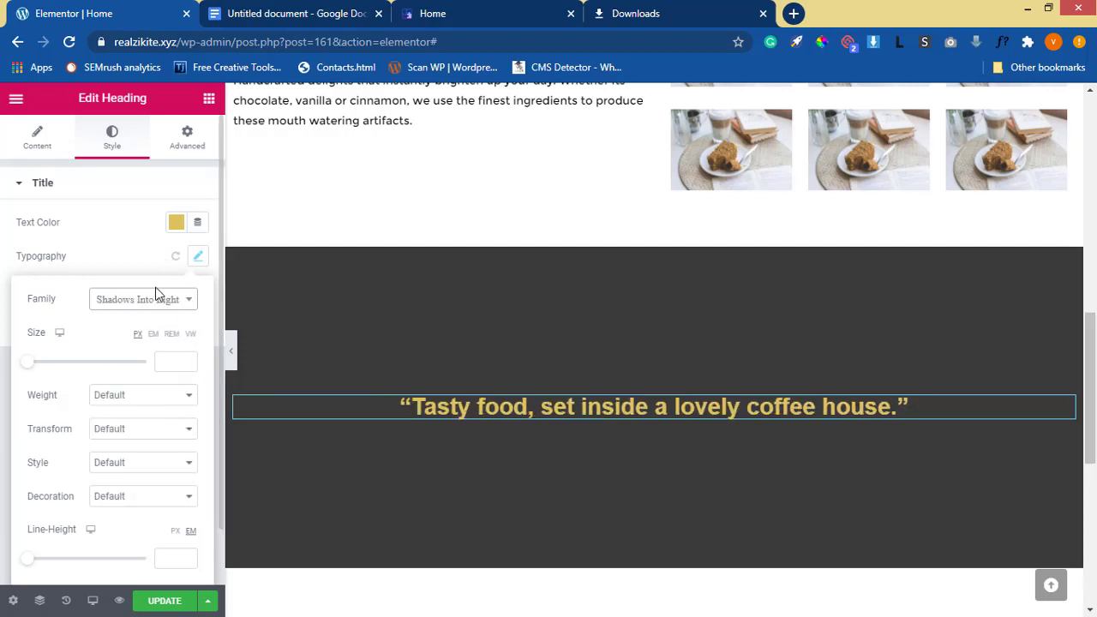
click(152, 309)
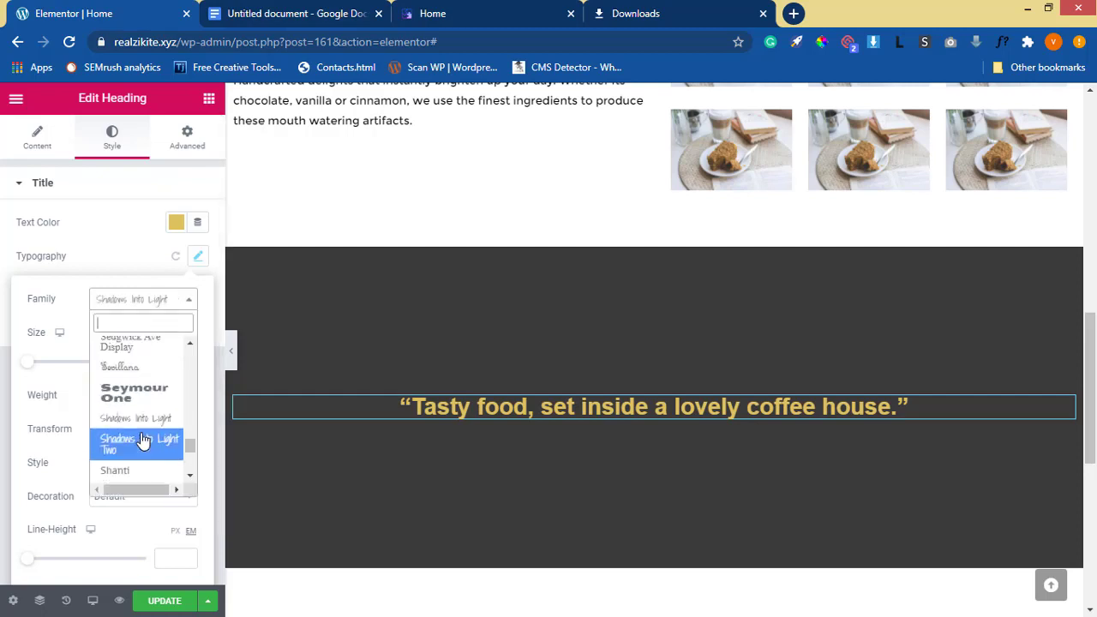
click(129, 307)
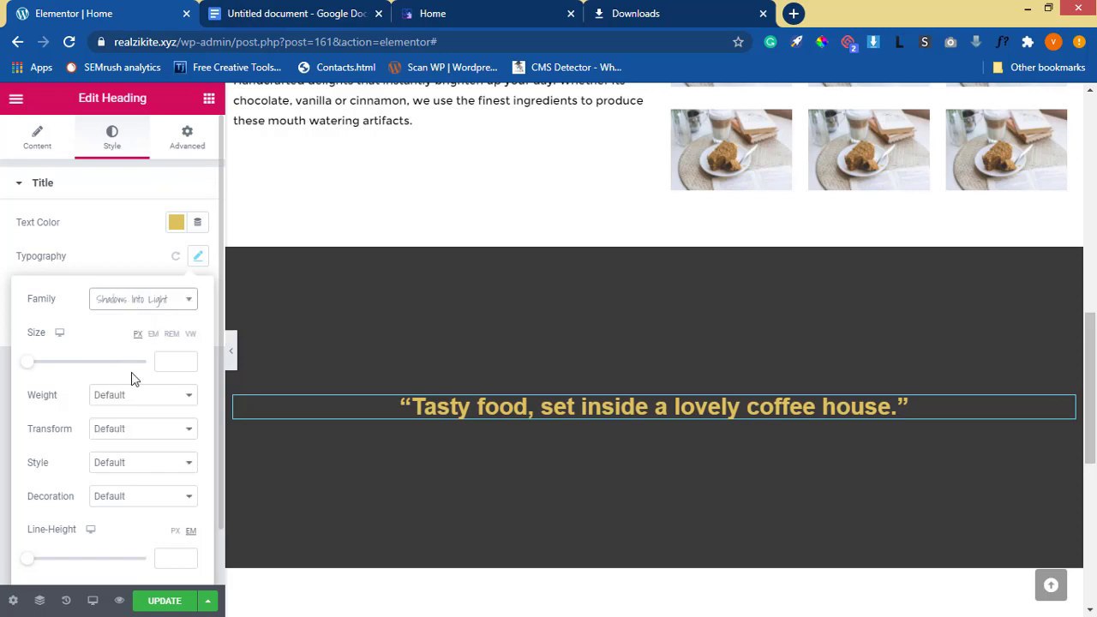
Set the quote heading's font size to 50 px, checking the size against the reference page
click(172, 364)
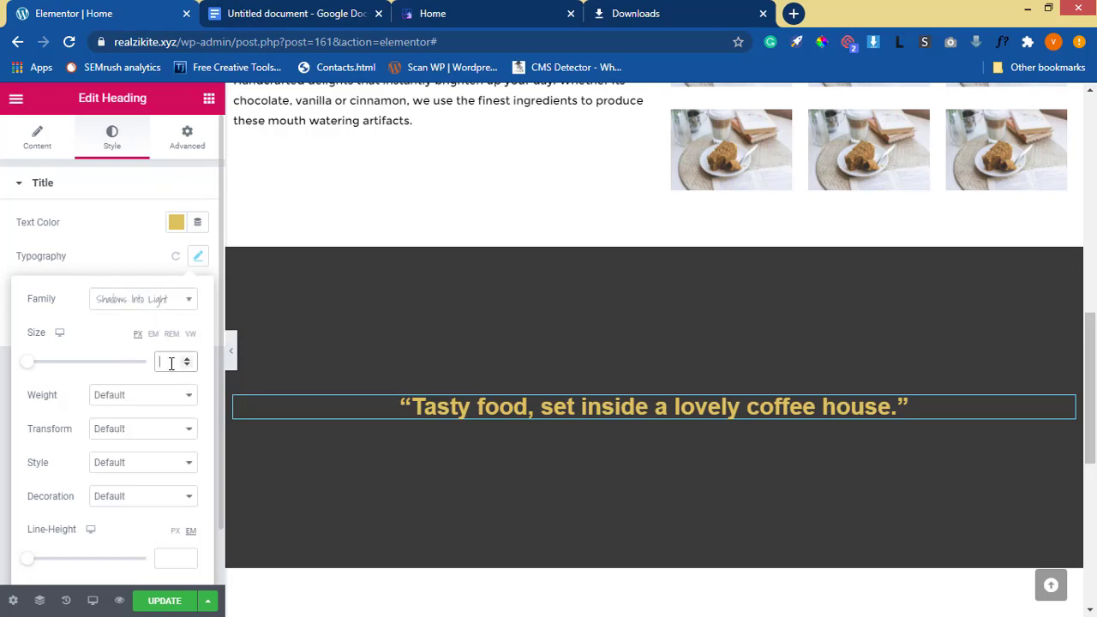
text(14)
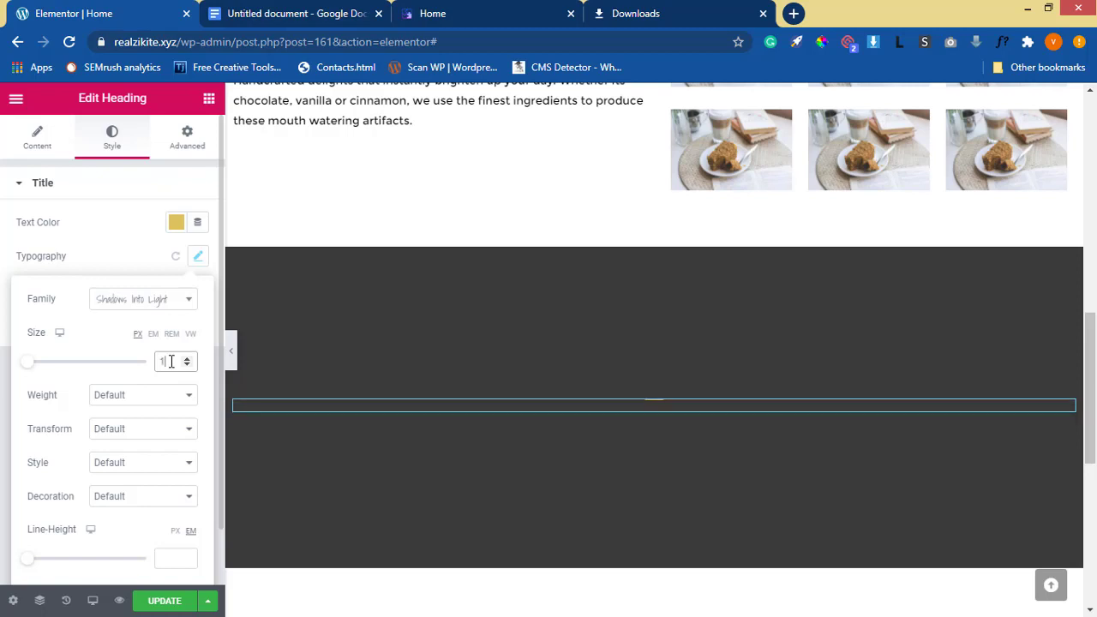
click(493, 14)
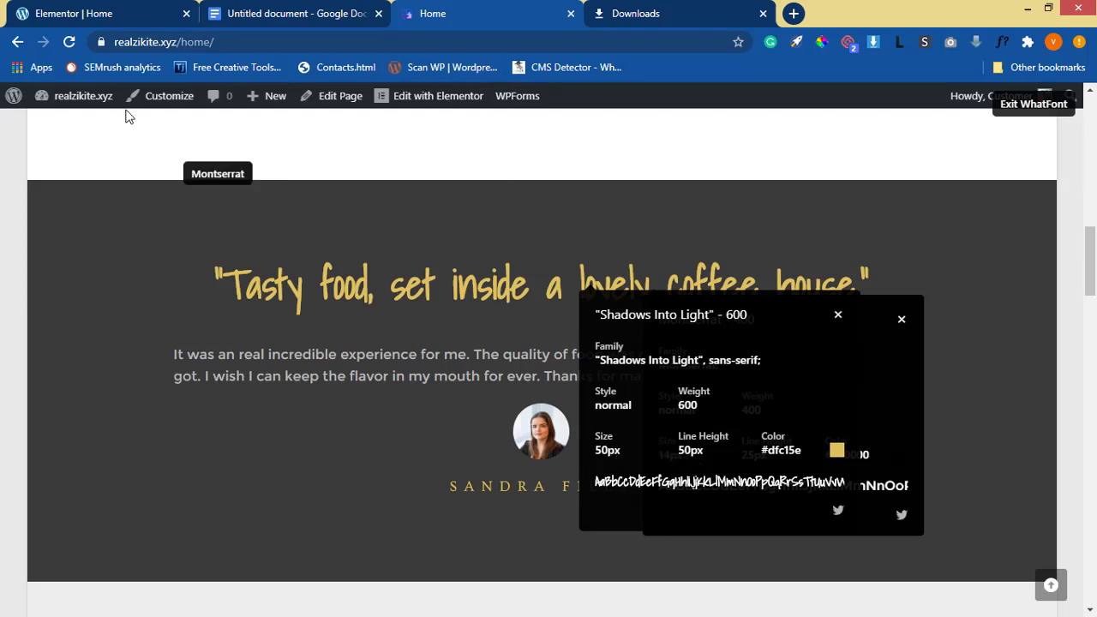
click(87, 19)
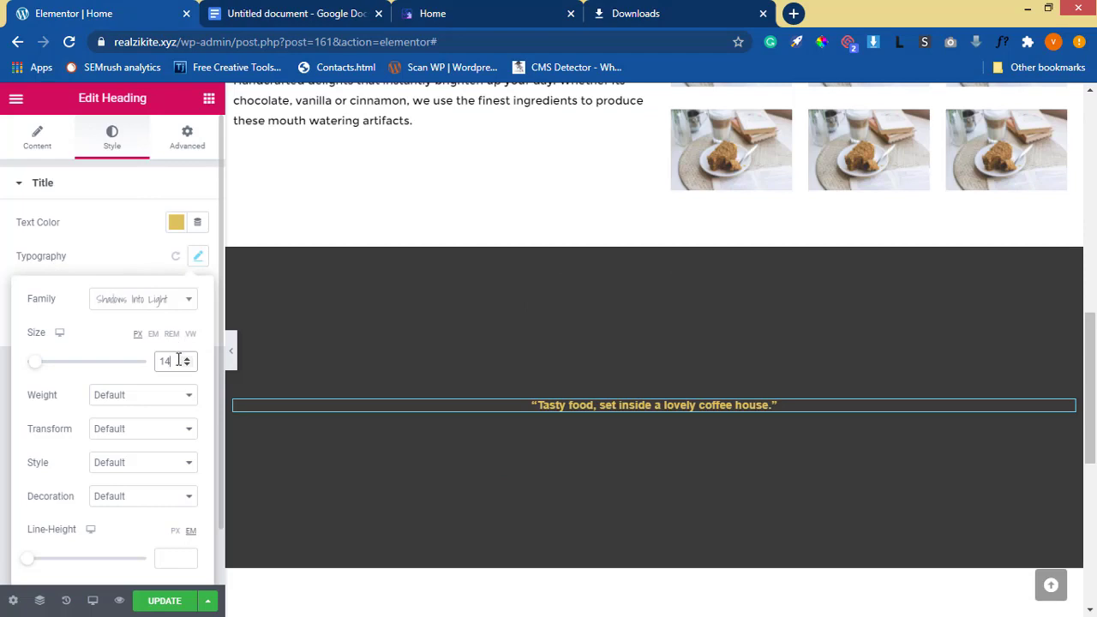
key(BackSpace)
key(BackSpace)
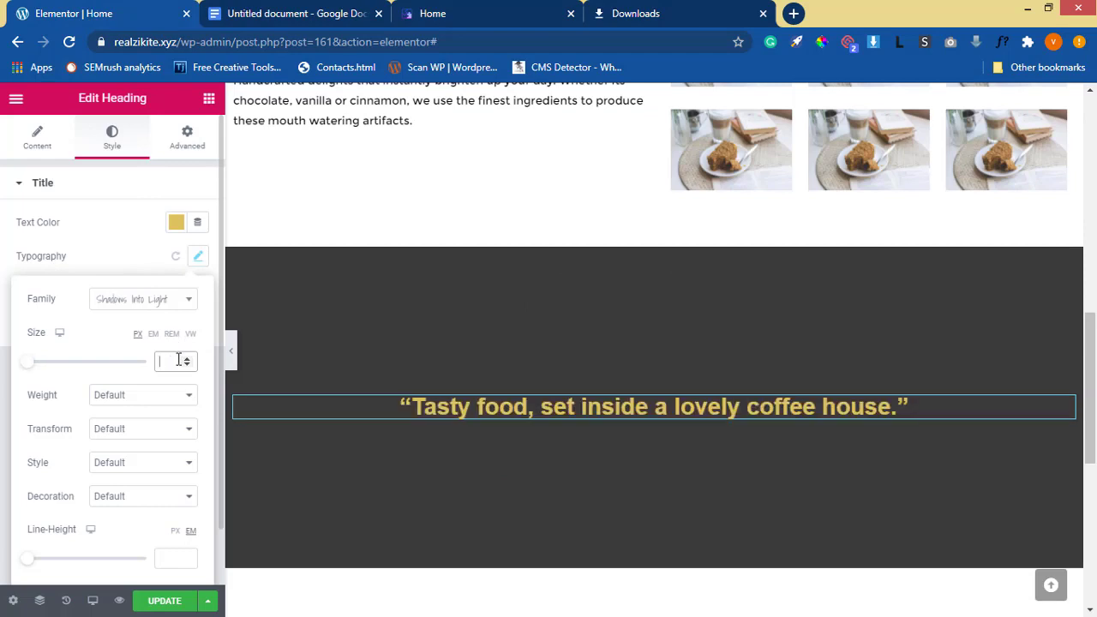
text(50)
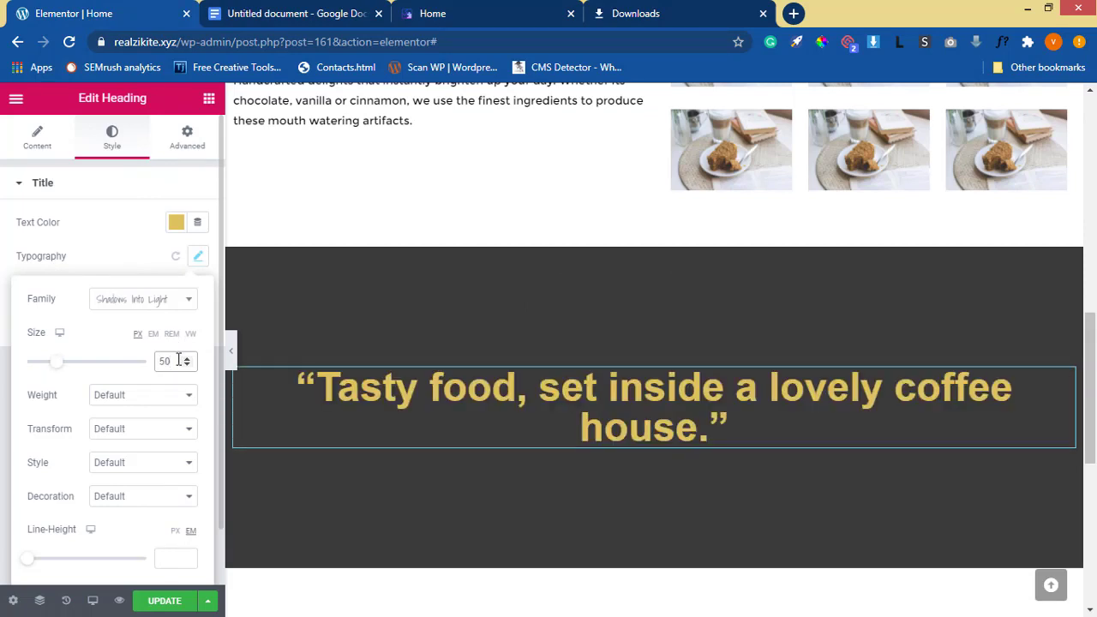
Search the font families for Shadows Into Light and apply Shadows Into Light Two to the quote heading
click(161, 311)
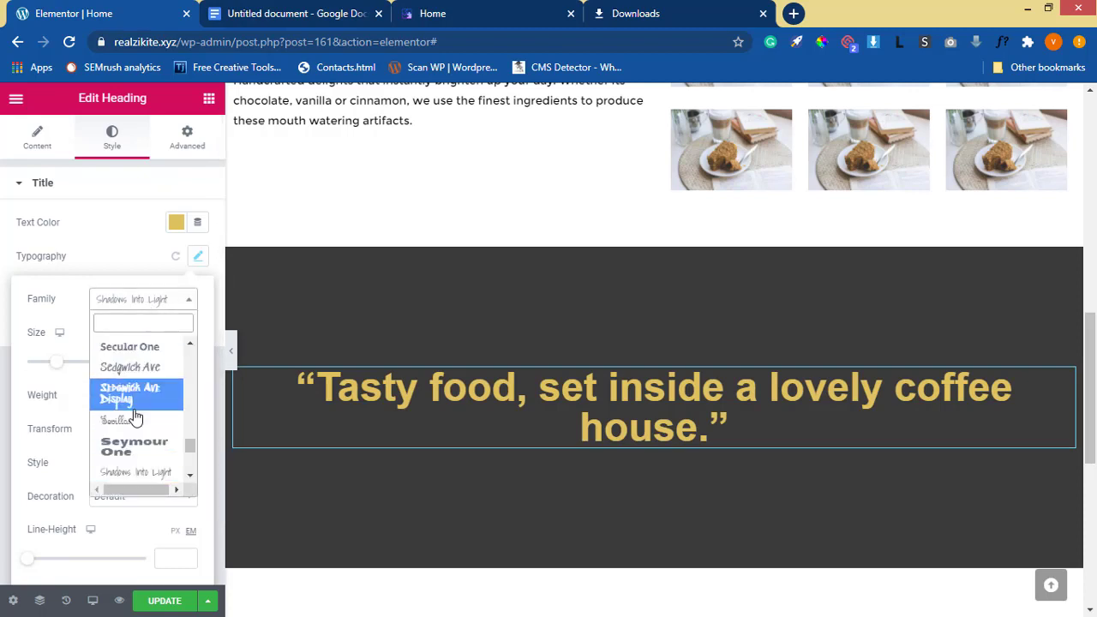
text(SHADOWS I)
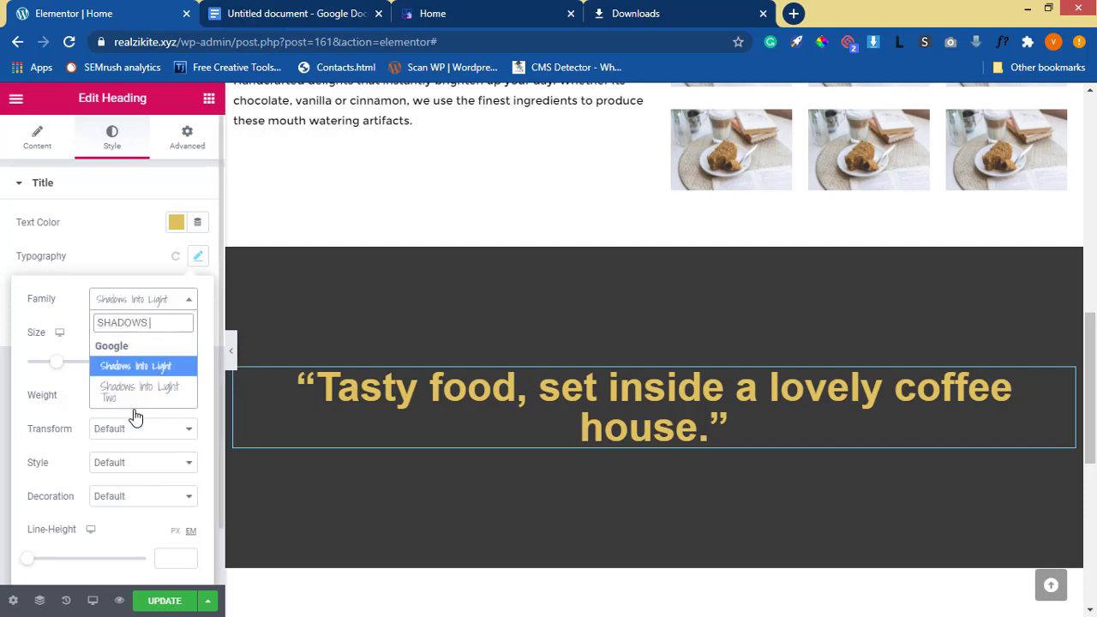
text(NTO LIGHT)
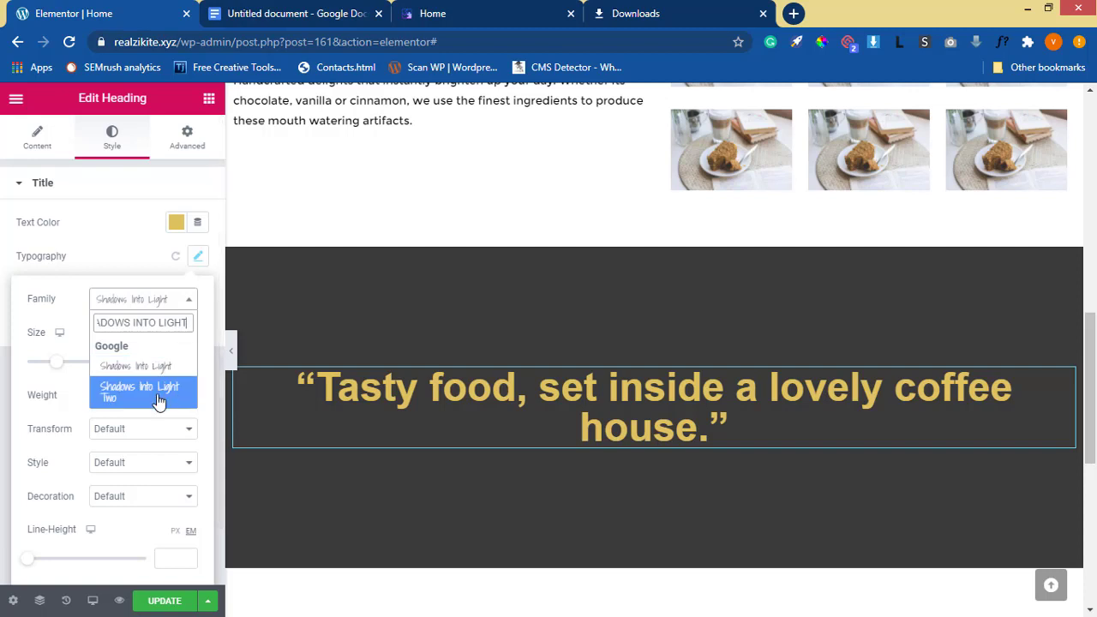
click(157, 398)
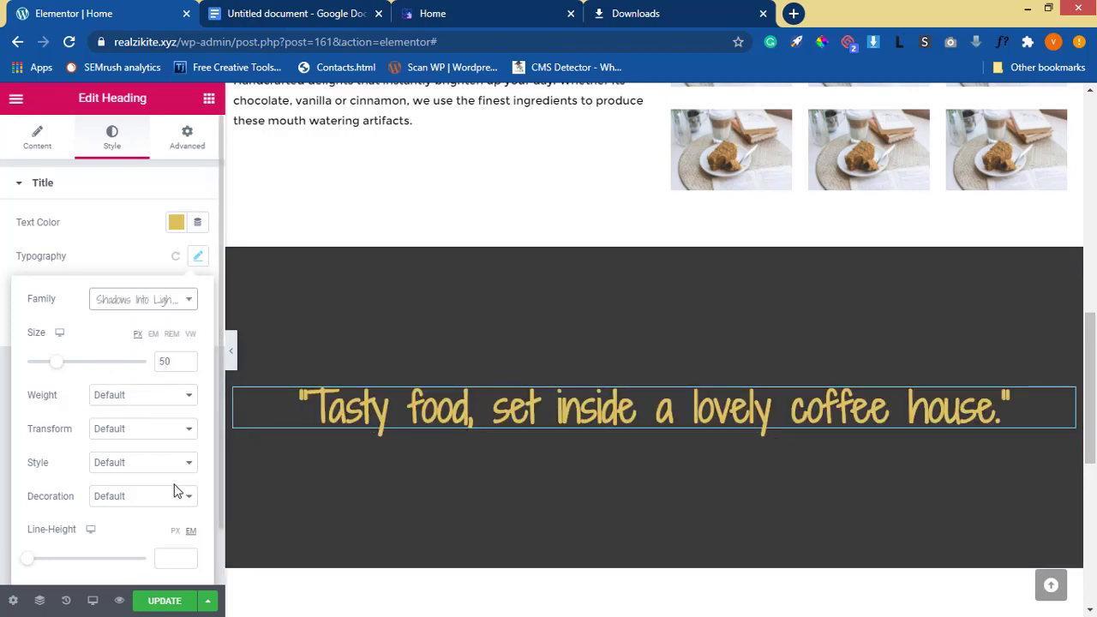
Try a line height of 50 em on the quote heading, reduce it to 5 em, and clear the value
scroll(137, 535, down, 1)
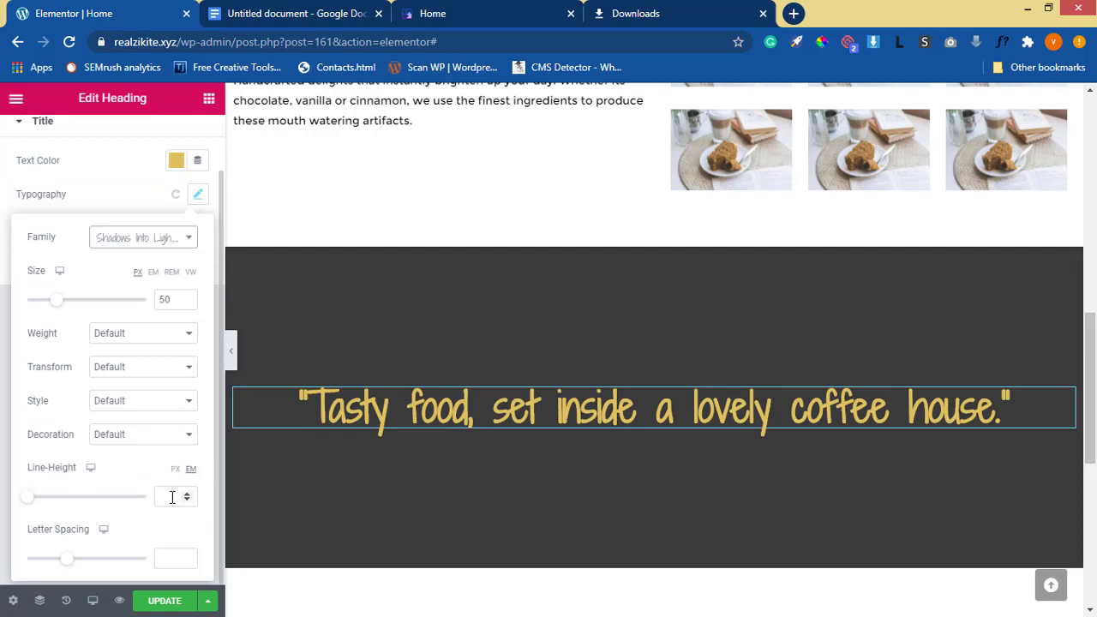
click(513, 17)
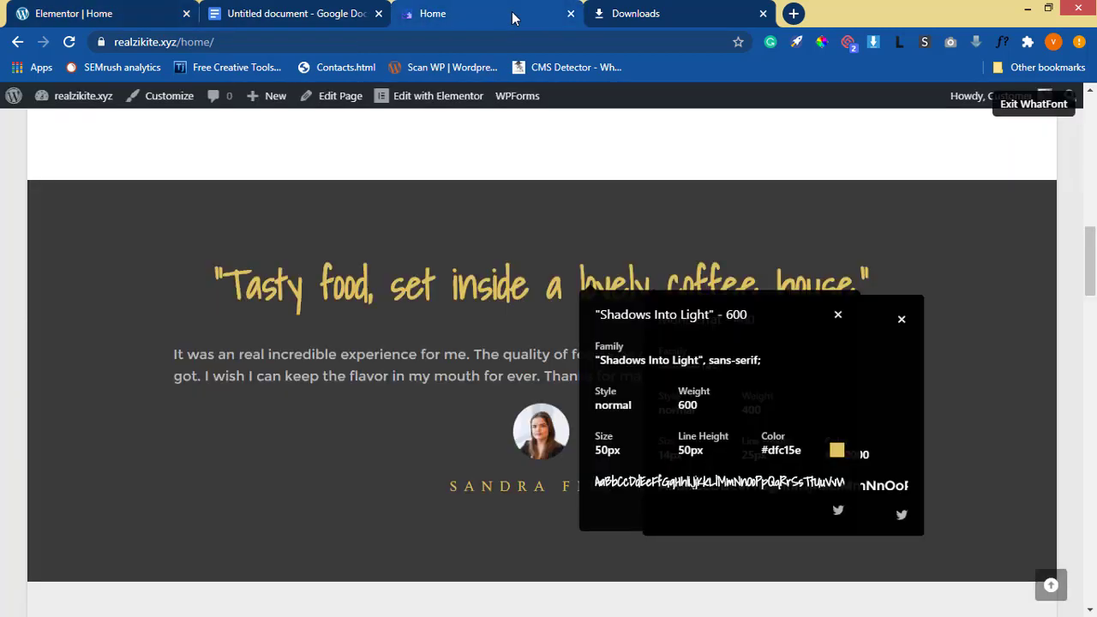
click(153, 14)
text(5)
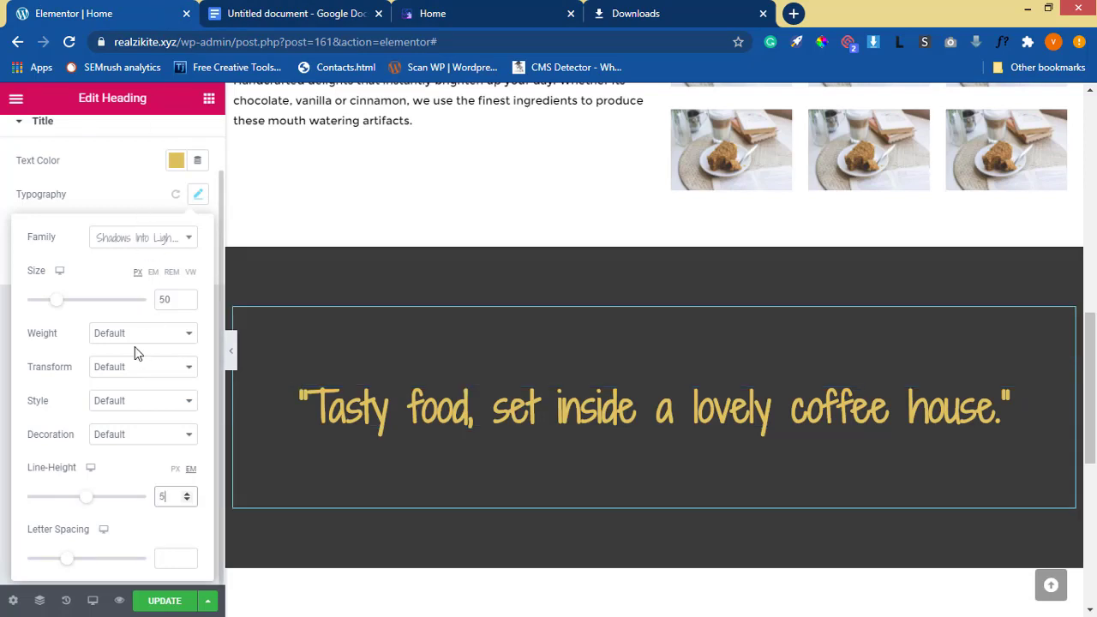
text(0)
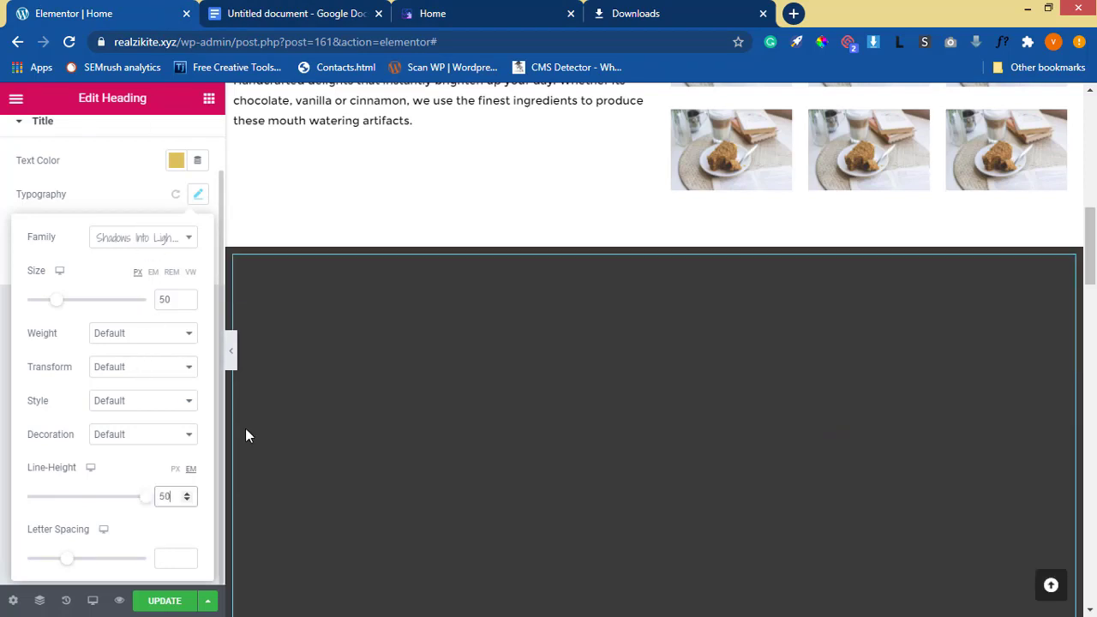
scroll(589, 394, down, 5)
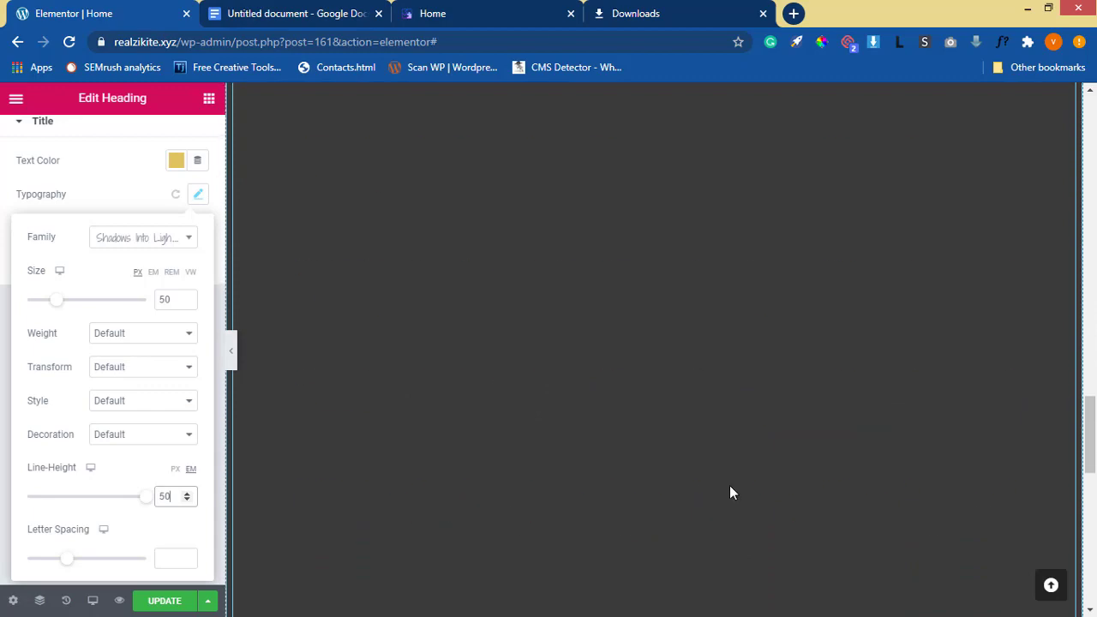
scroll(731, 486, up, 19)
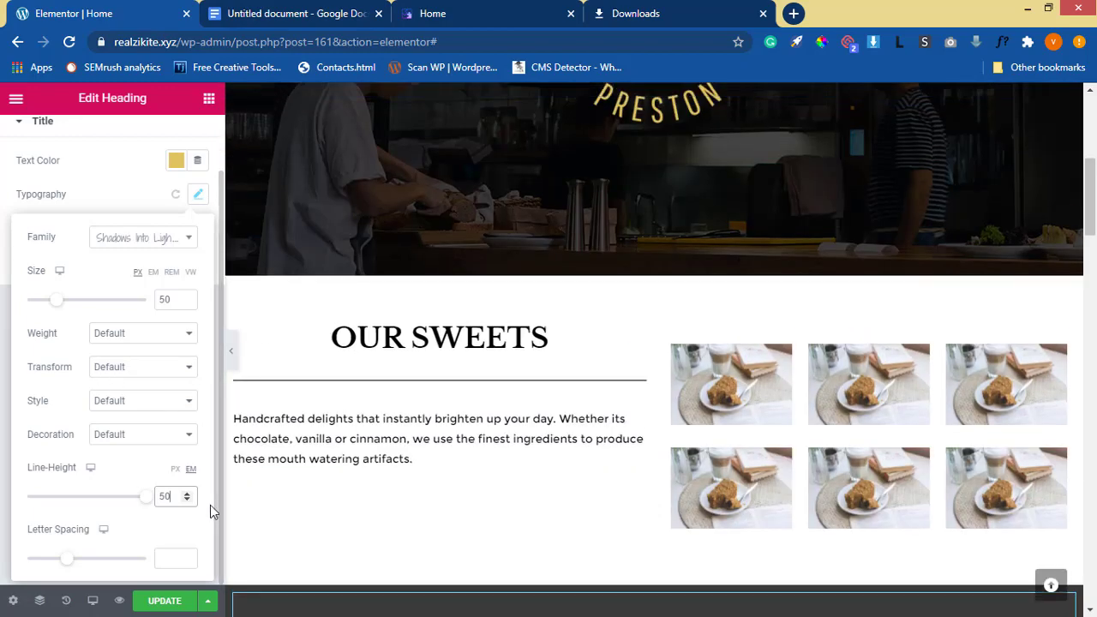
key(BackSpace)
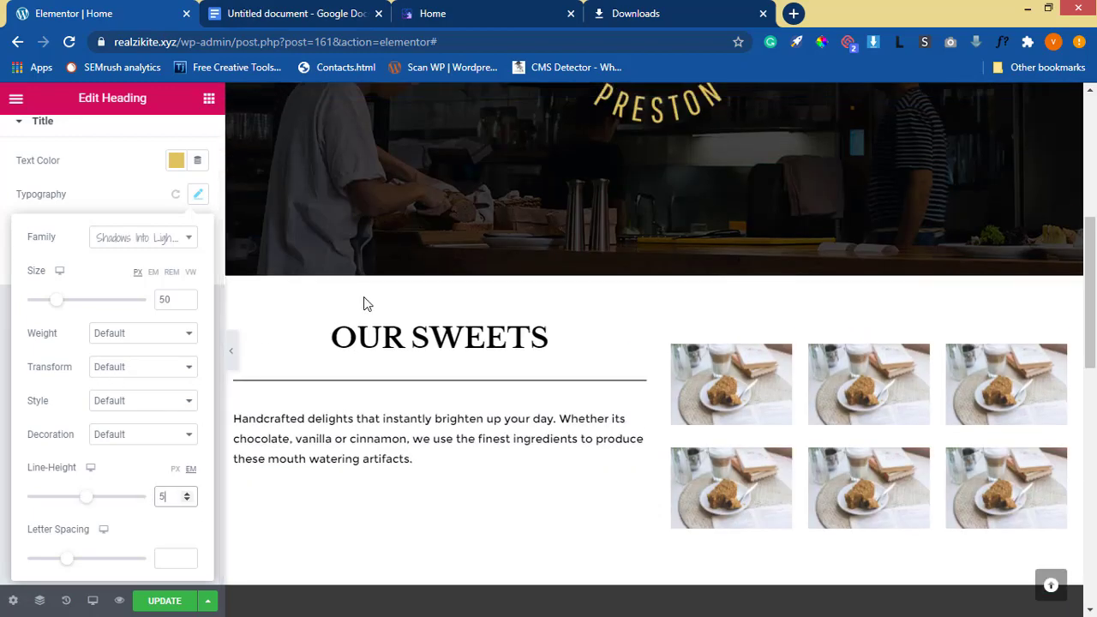
scroll(832, 205, down, 5)
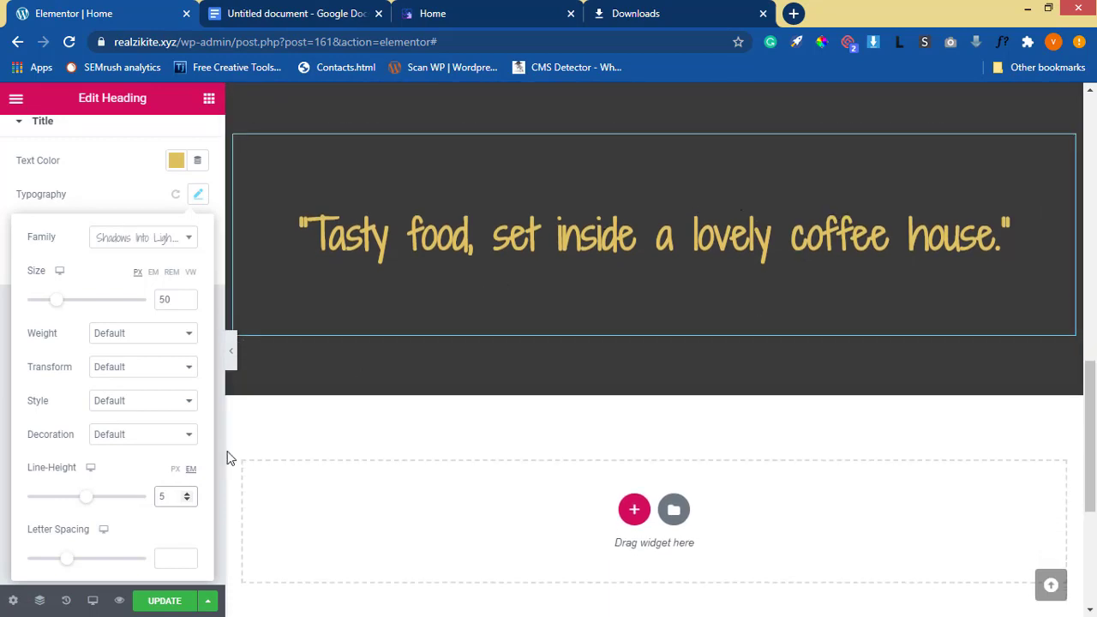
key(BackSpace)
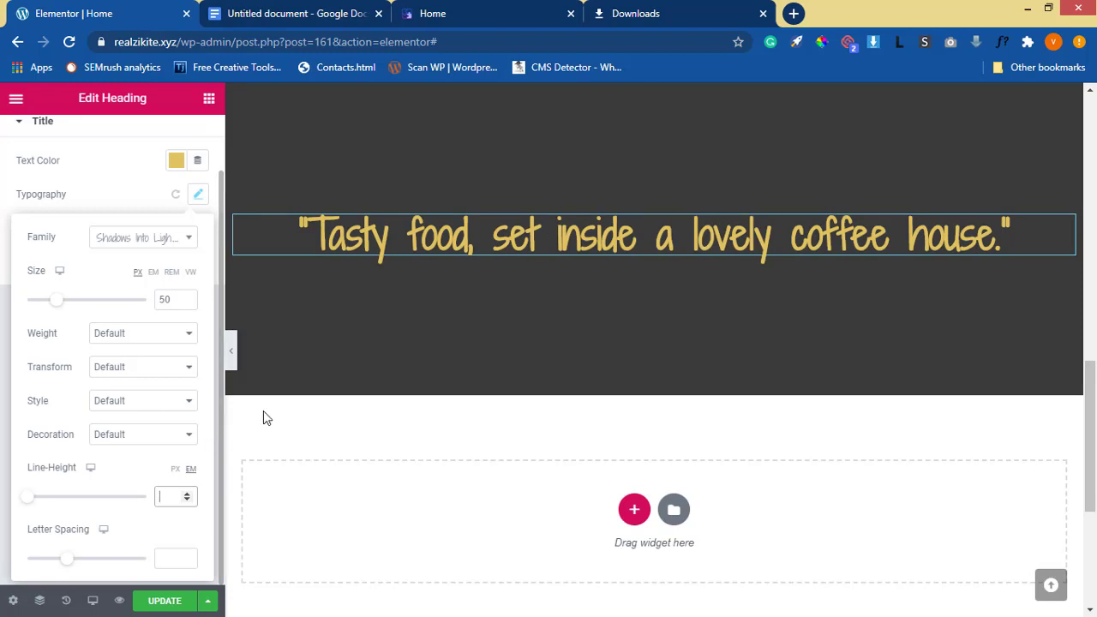
Exit the WhatFont inspector on the reference page and add a Text Editor widget directly below the quote heading in Elementor
click(491, 13)
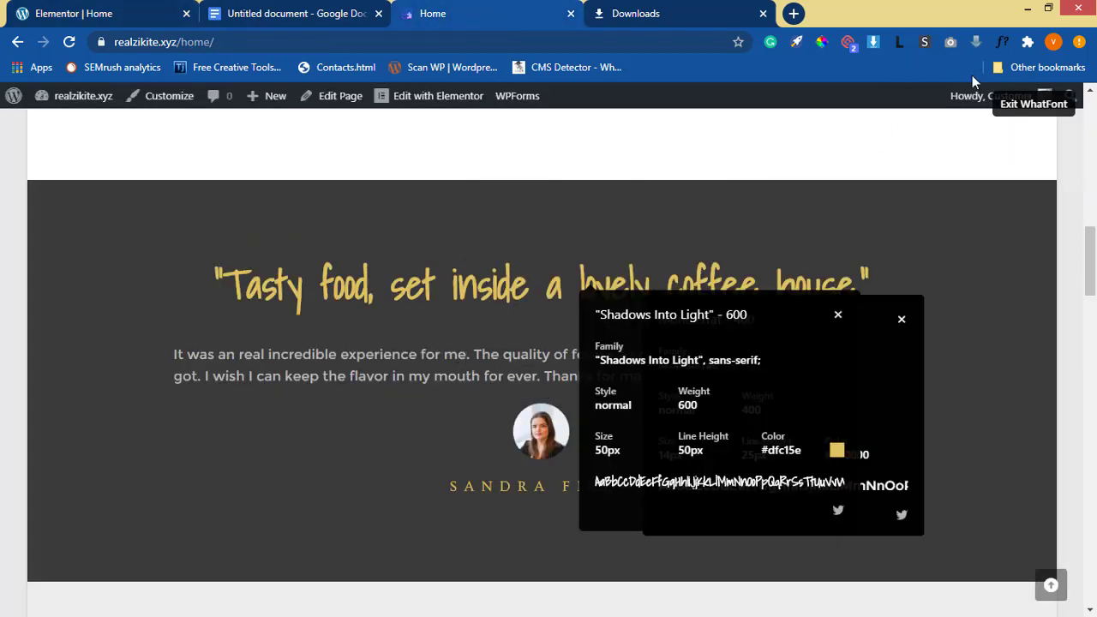
click(1034, 104)
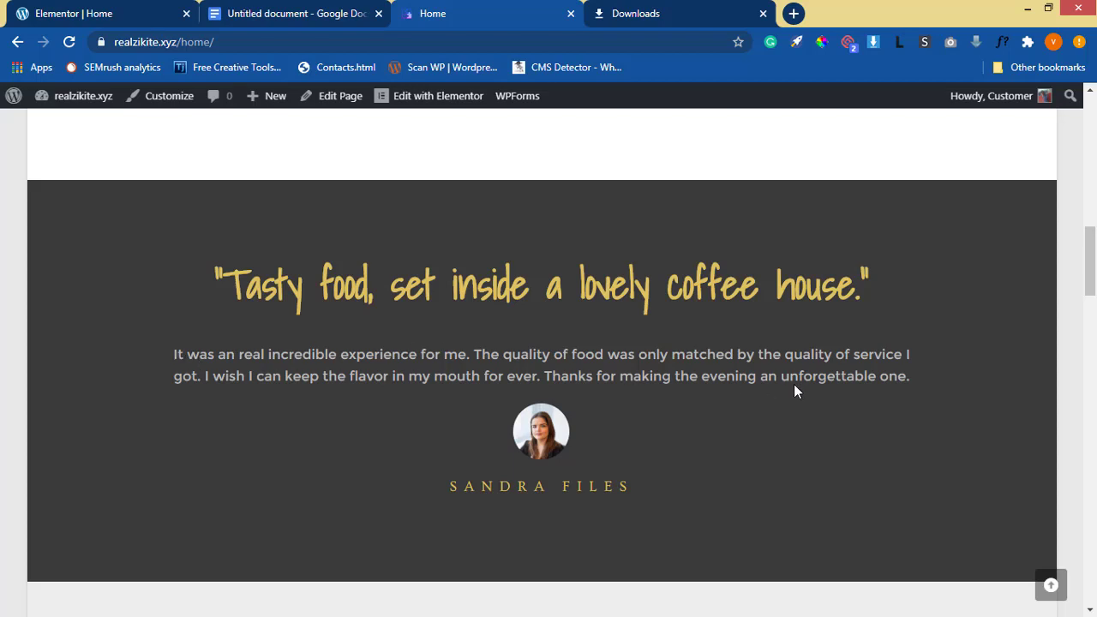
click(90, 13)
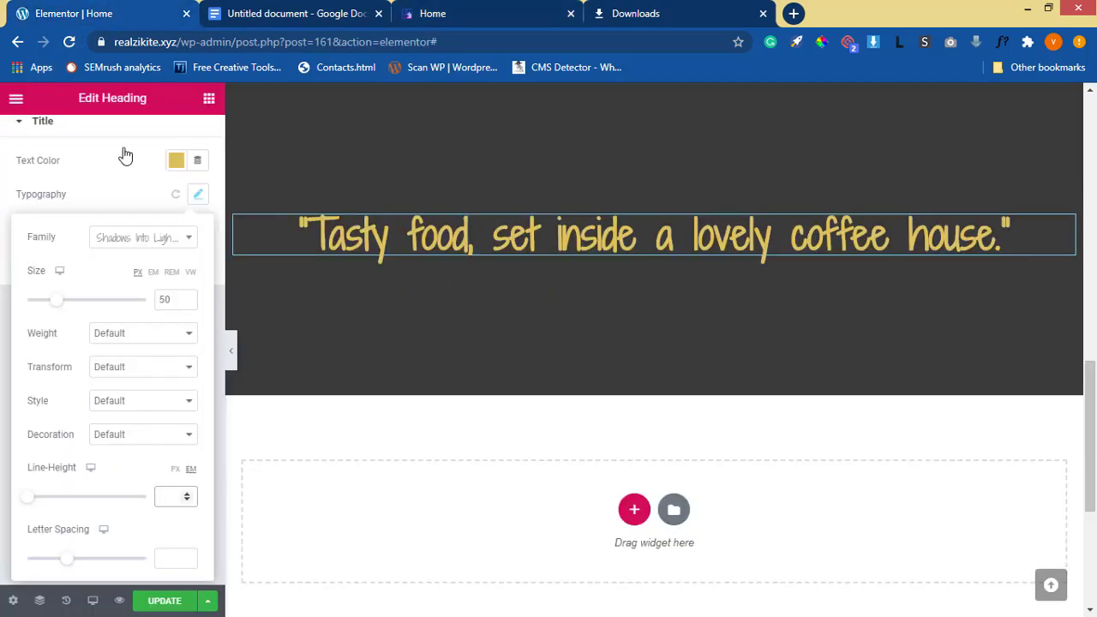
click(209, 100)
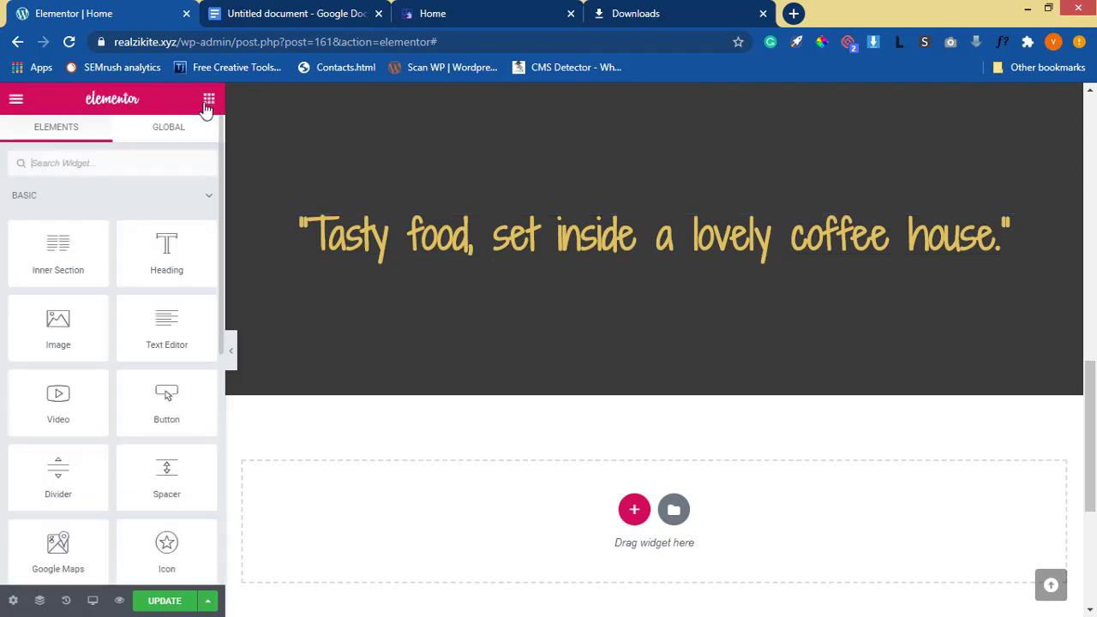
drag(171, 328, 536, 238)
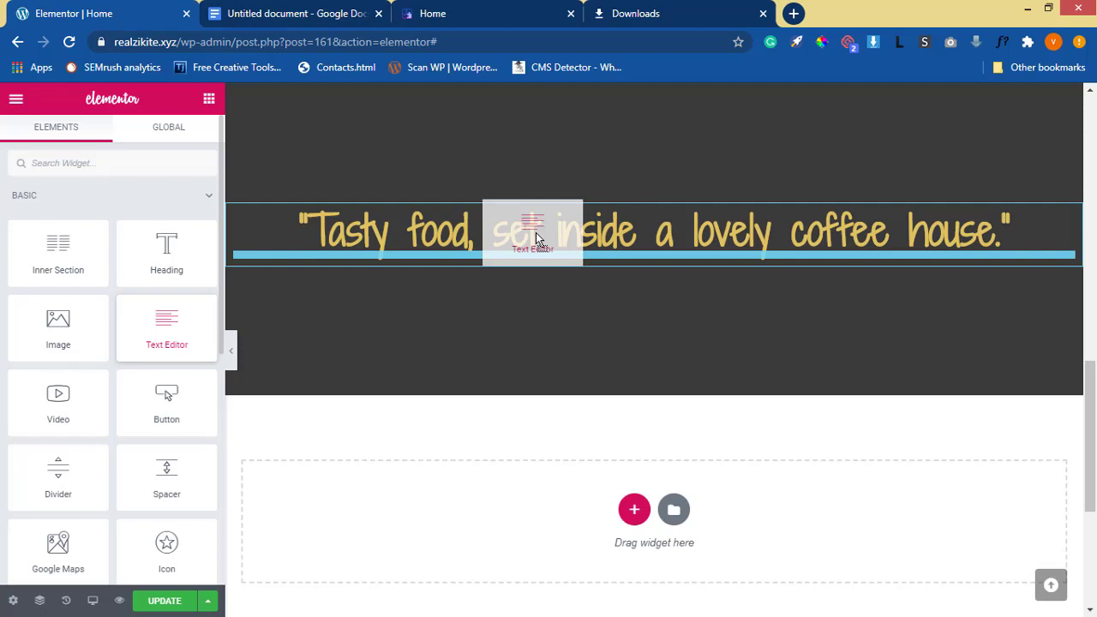
drag(536, 232, 536, 233)
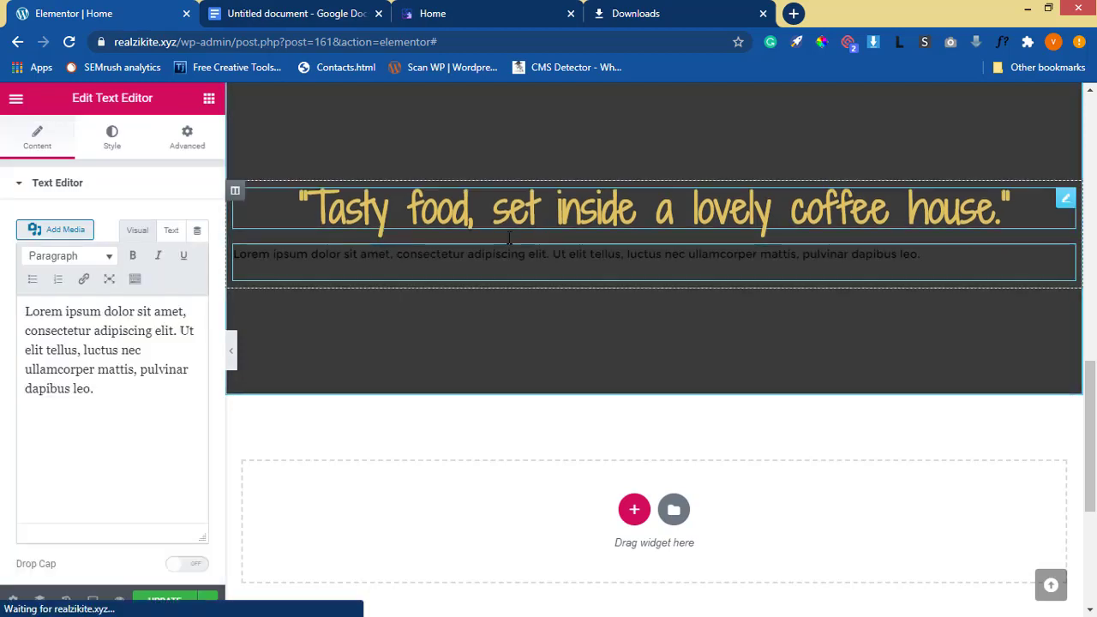
Replace the placeholder text in the new Text Editor with the testimonial paragraph copied from the reference page
click(113, 391)
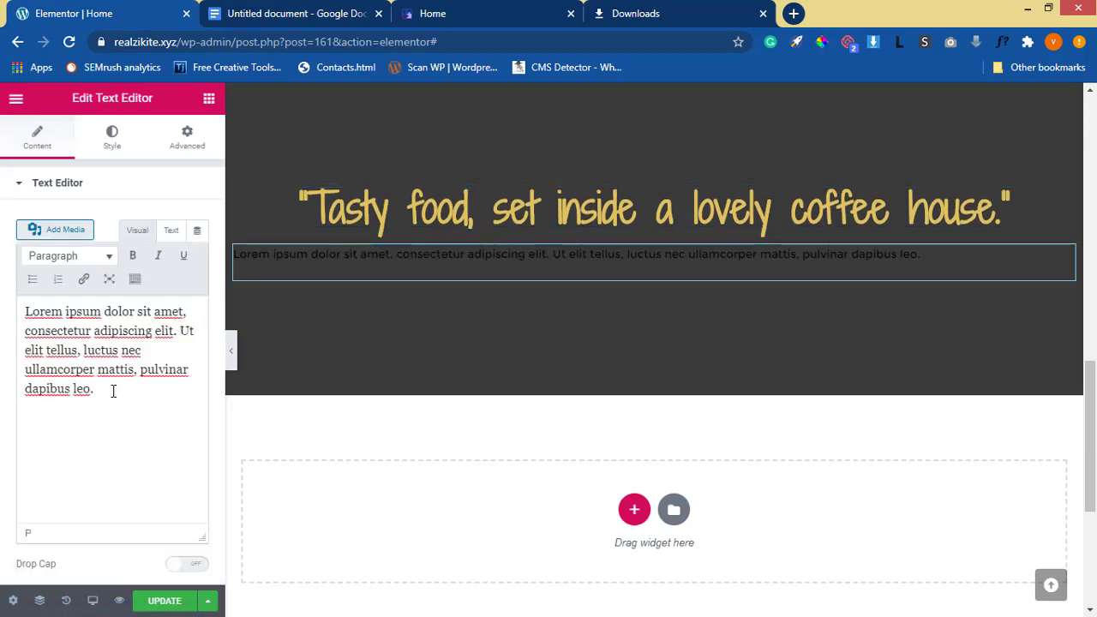
key(ctrl+a)
key(BackSpace)
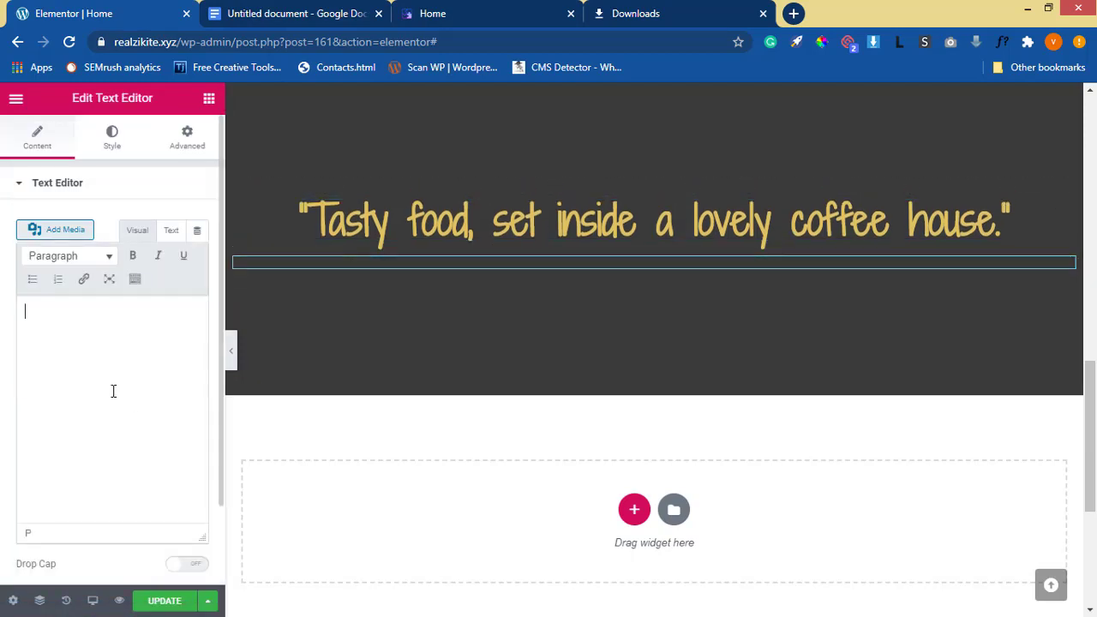
click(441, 15)
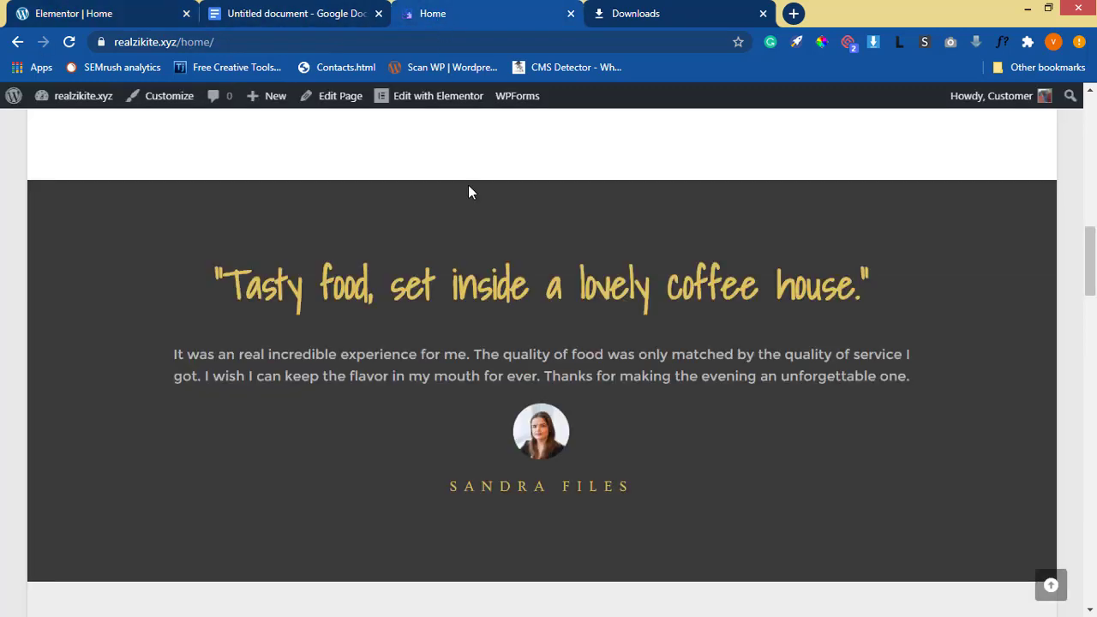
drag(172, 349, 921, 381)
key(ctrl+c)
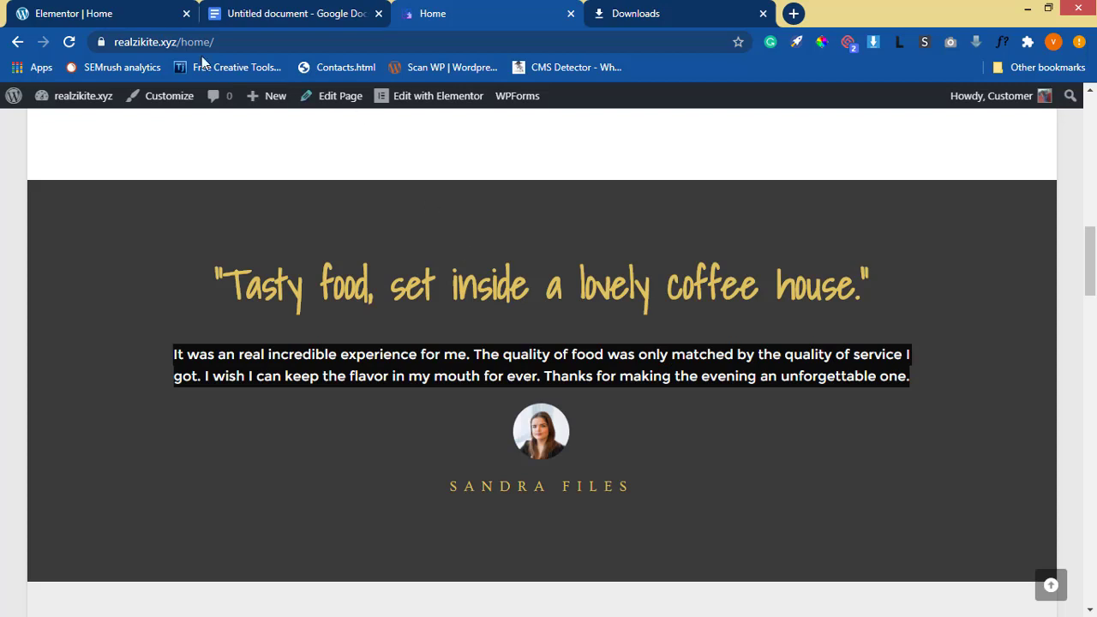
click(124, 18)
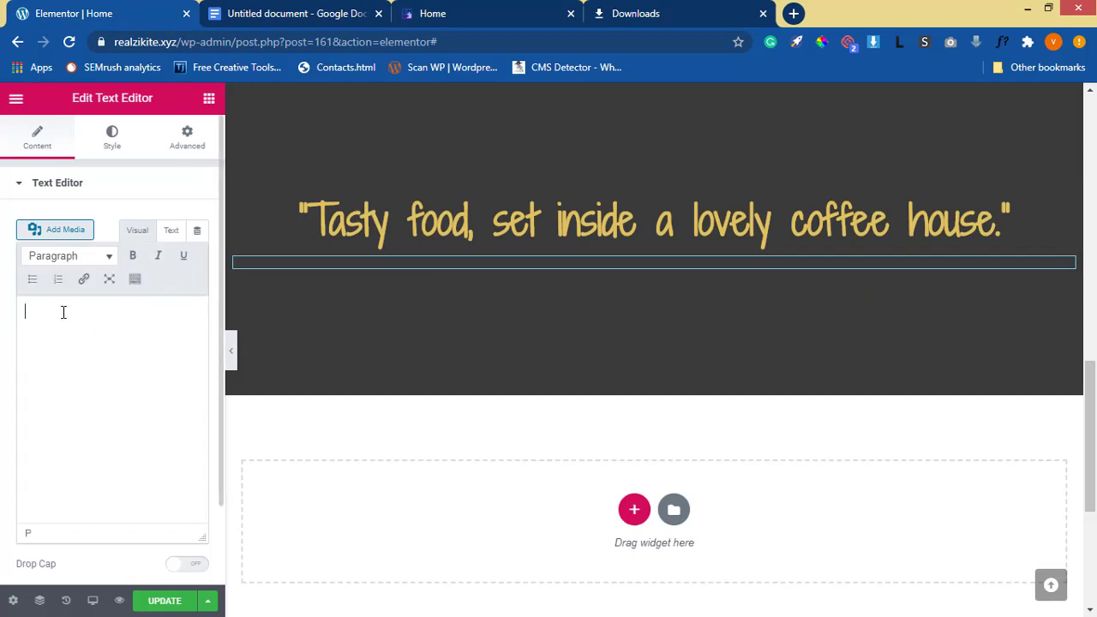
key(ctrl+v)
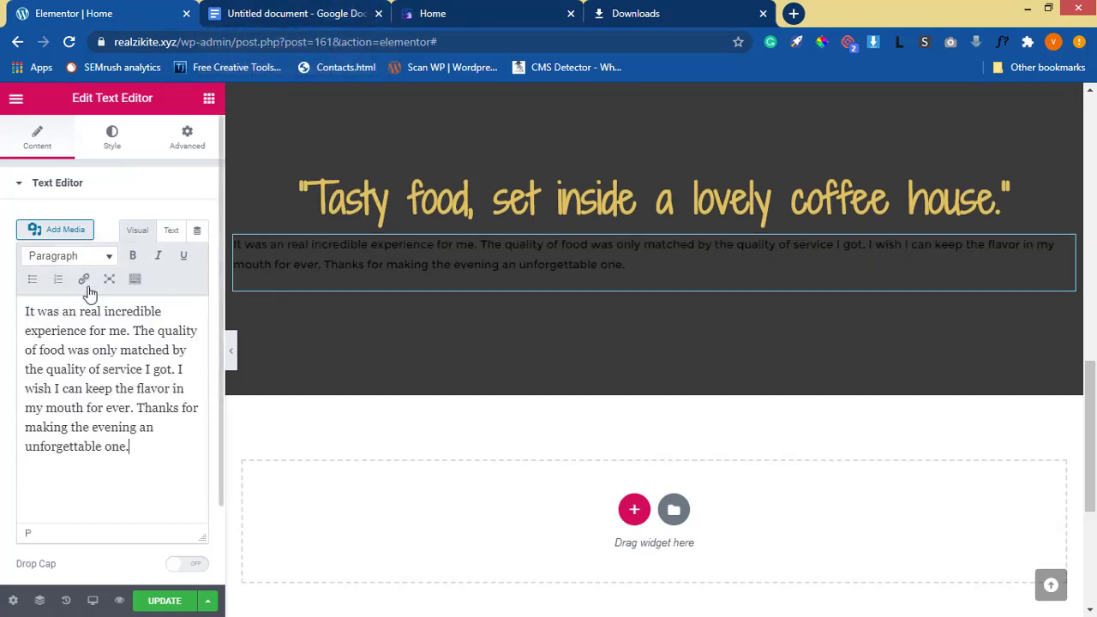
Compare the testimonial paragraph with the reference page and center-align it in the Text Editor
click(466, 13)
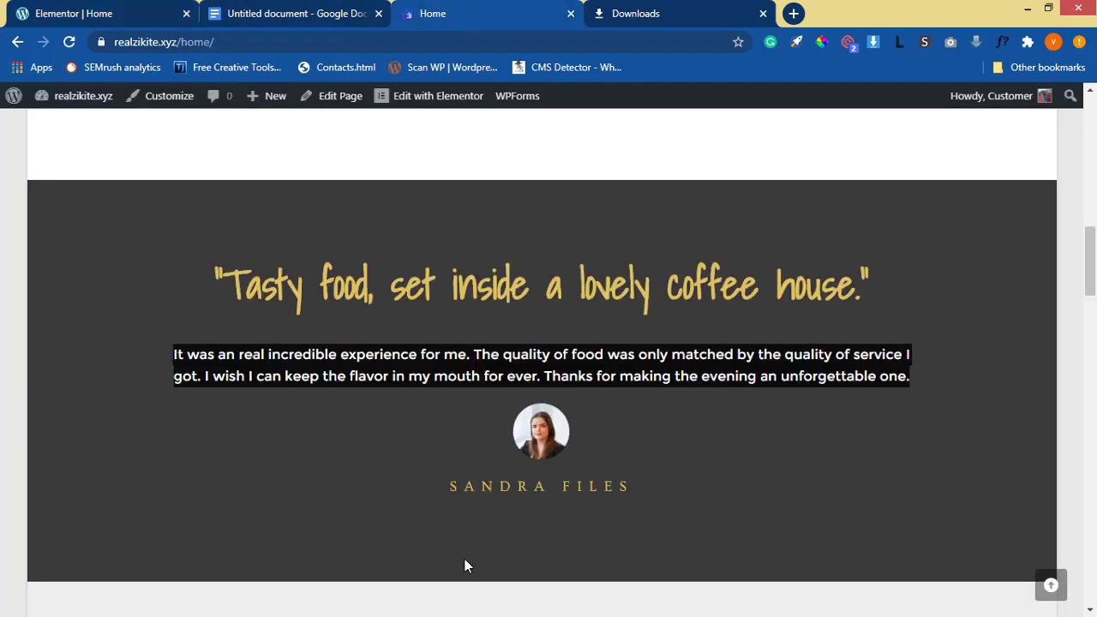
click(67, 15)
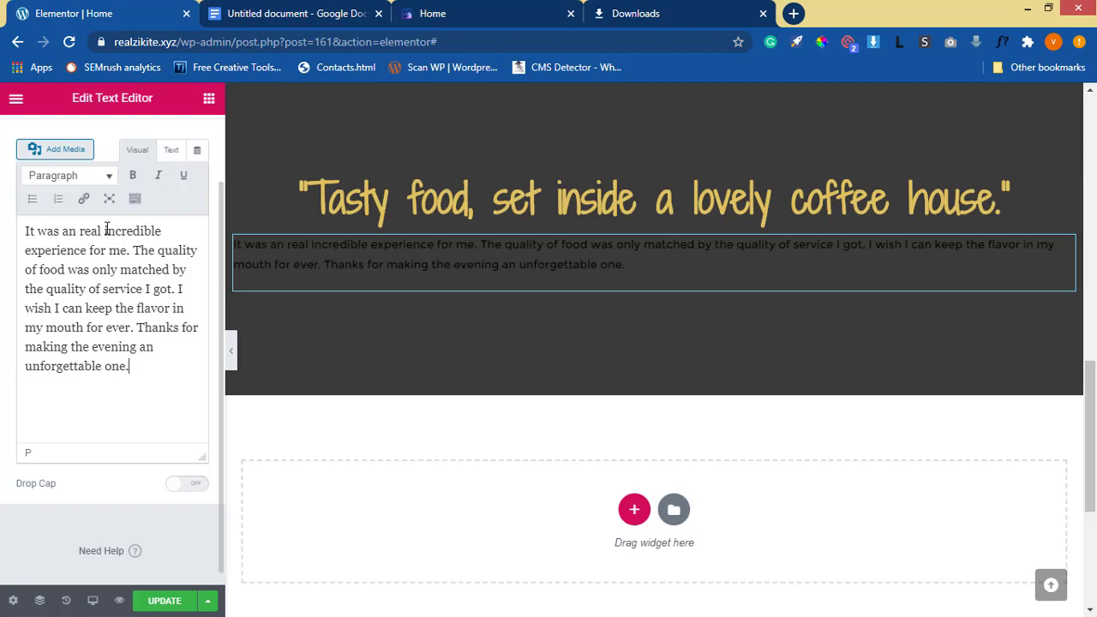
scroll(115, 146, up, 1)
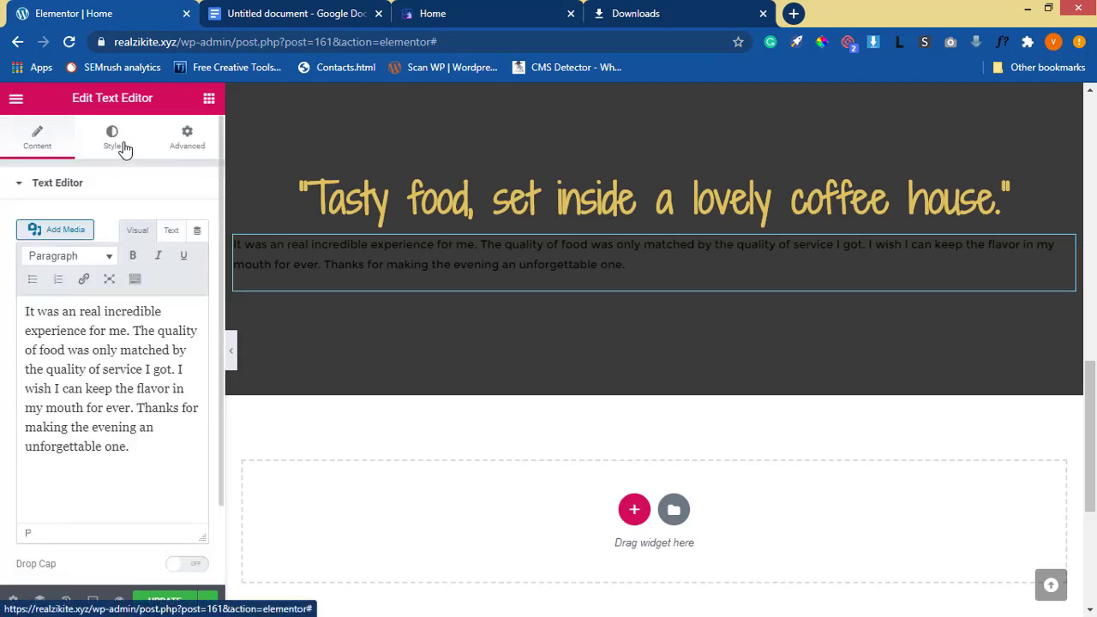
click(112, 139)
click(157, 225)
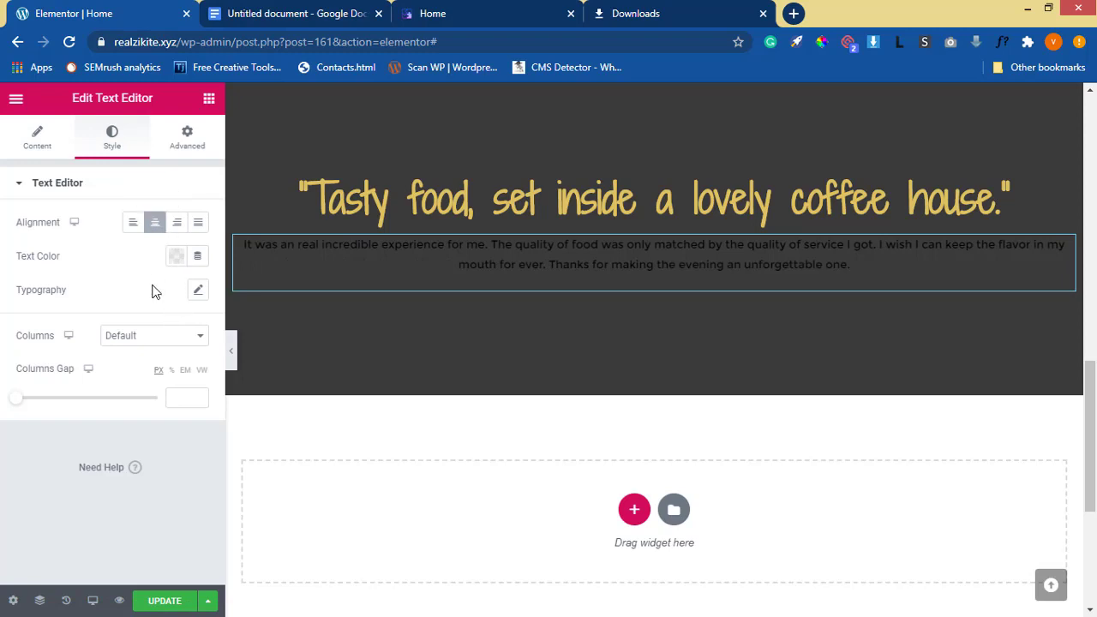
Sample the testimonial paragraph's color on the reference page and try to apply bababa as the text color in Elementor
click(435, 15)
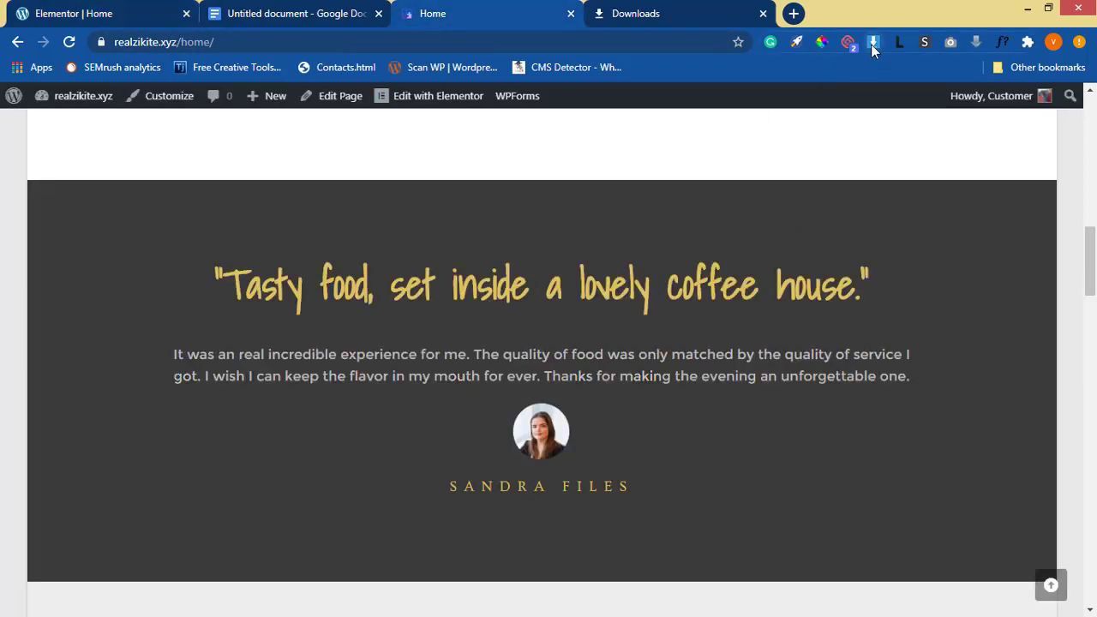
click(822, 41)
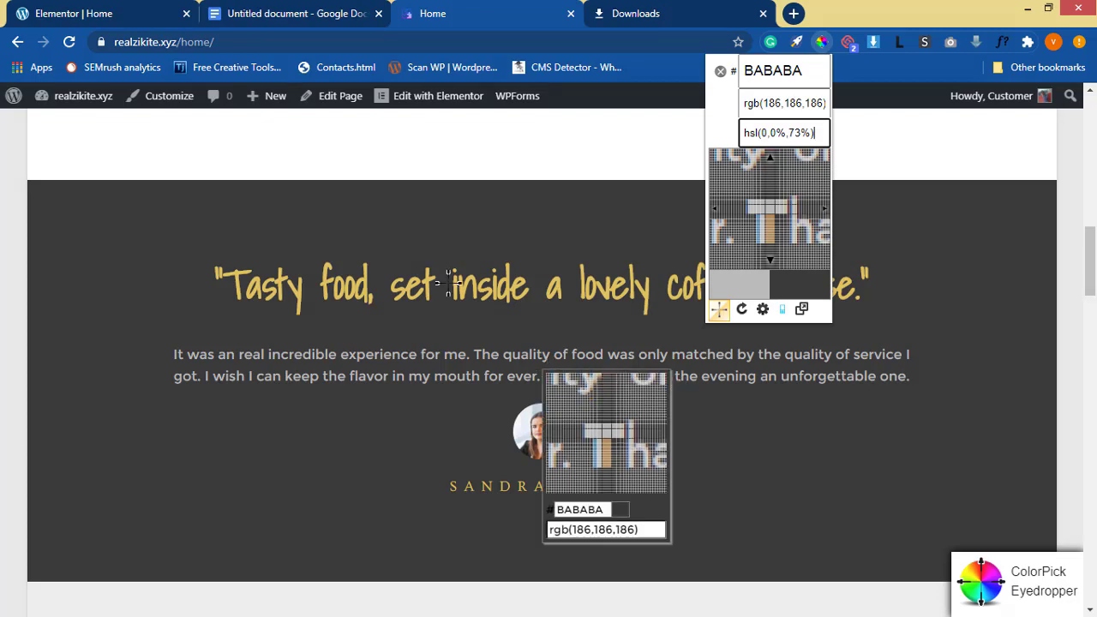
click(77, 14)
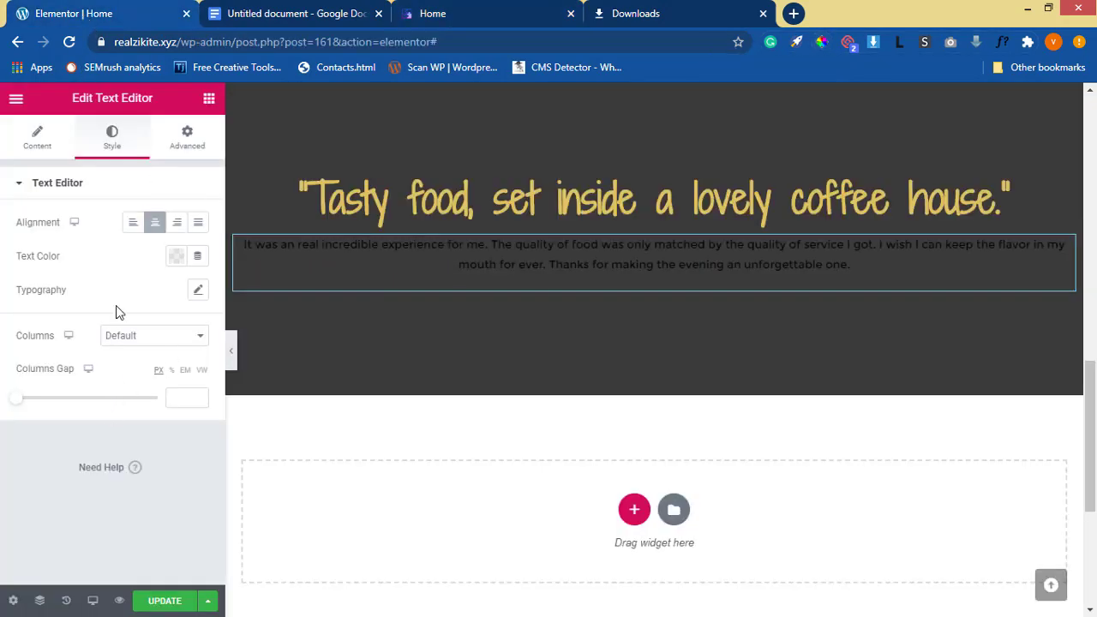
click(177, 256)
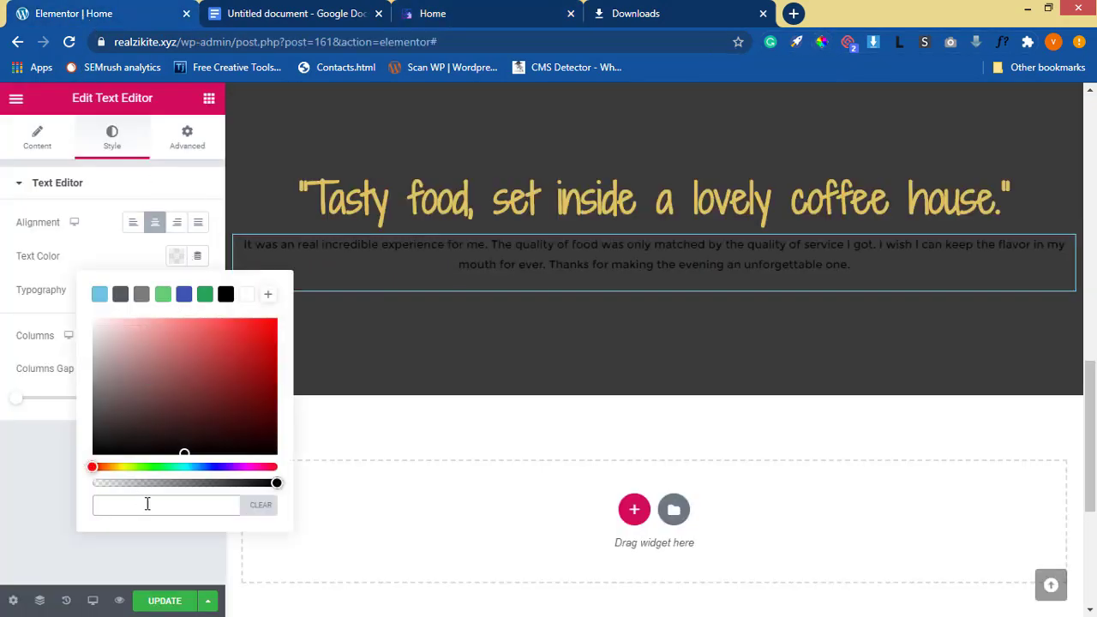
text(bababa)
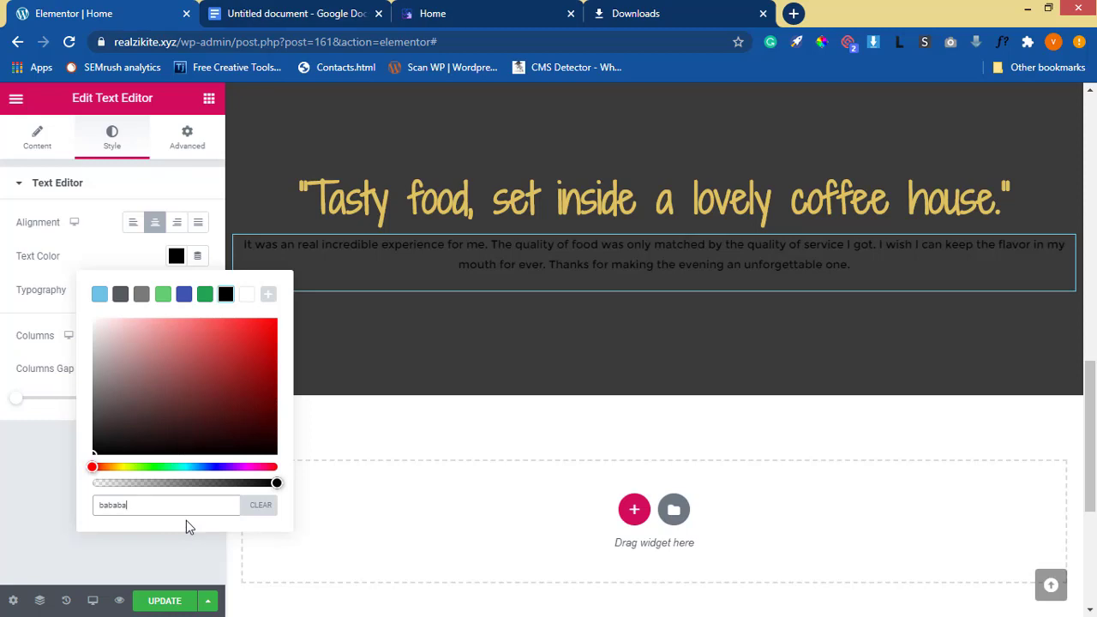
click(178, 564)
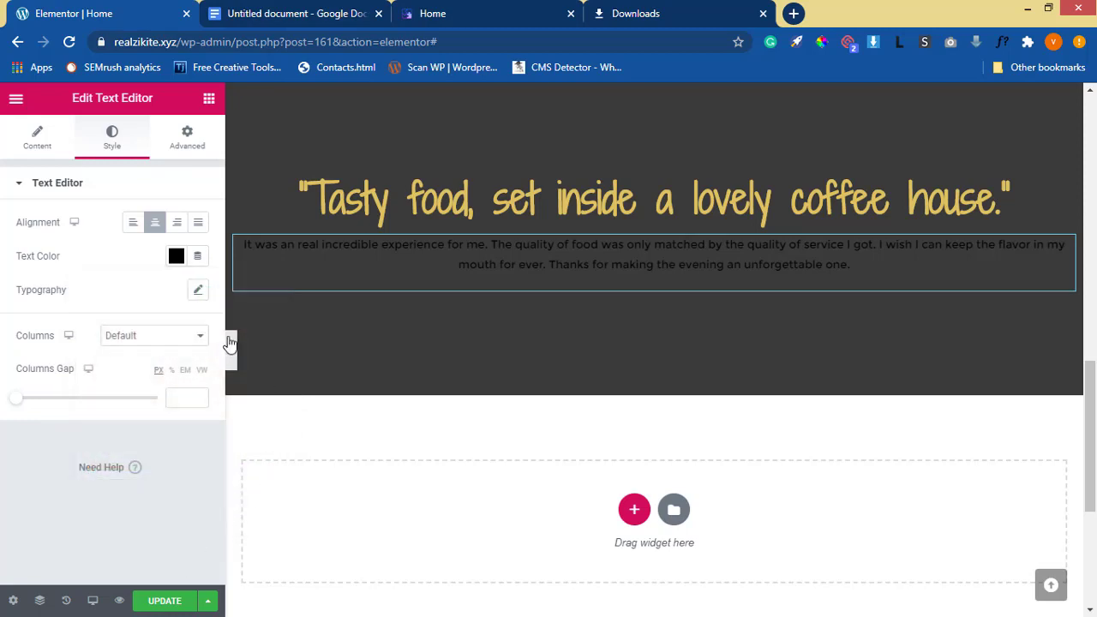
Set the testimonial paragraph's text color to white (#FFFFFF)
click(173, 261)
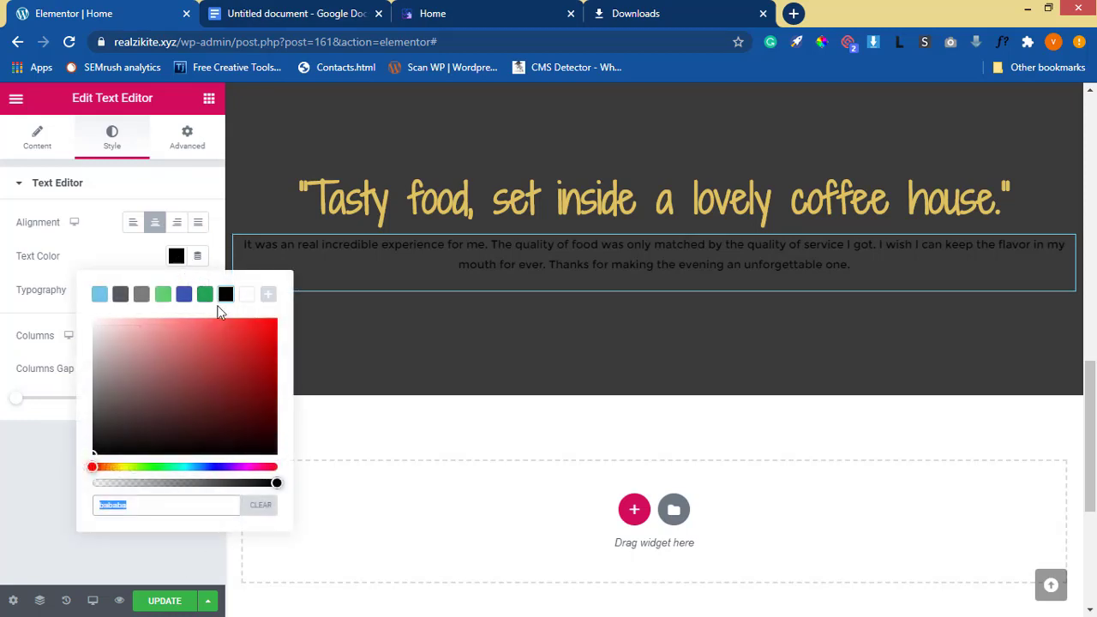
click(247, 295)
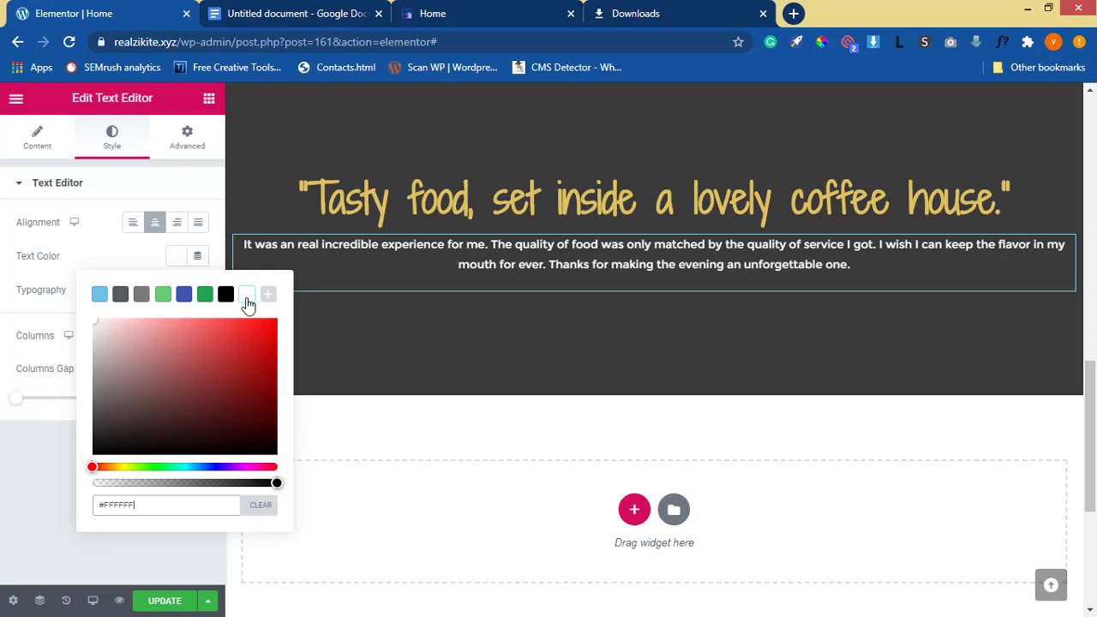
click(108, 246)
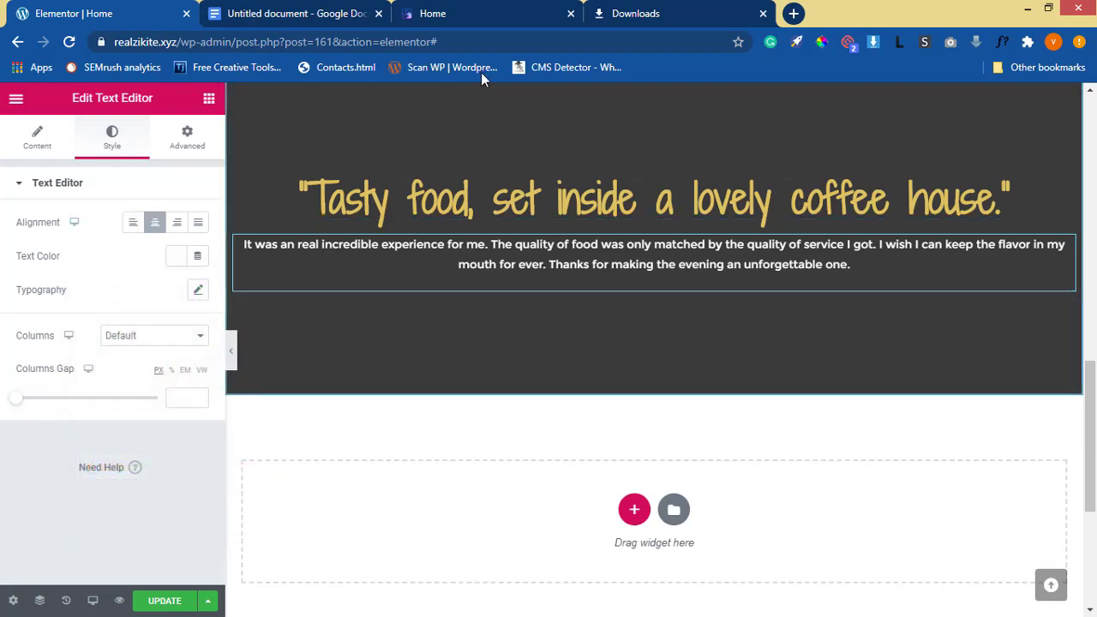
Check the author photo and name on the reference page and close the ColorPick Eyedropper
click(496, 16)
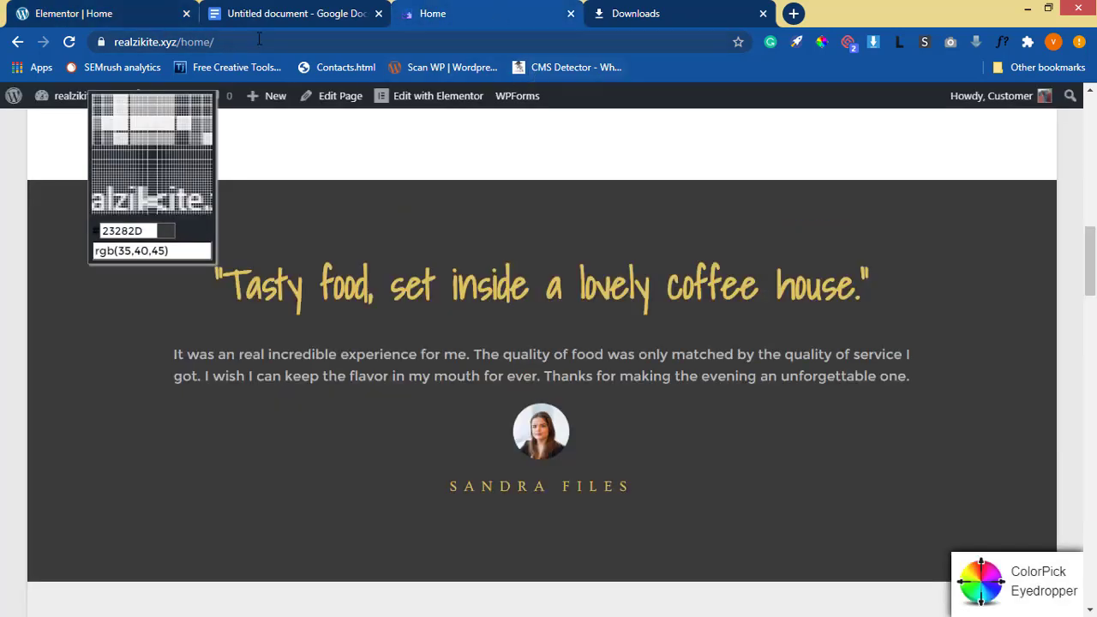
click(101, 12)
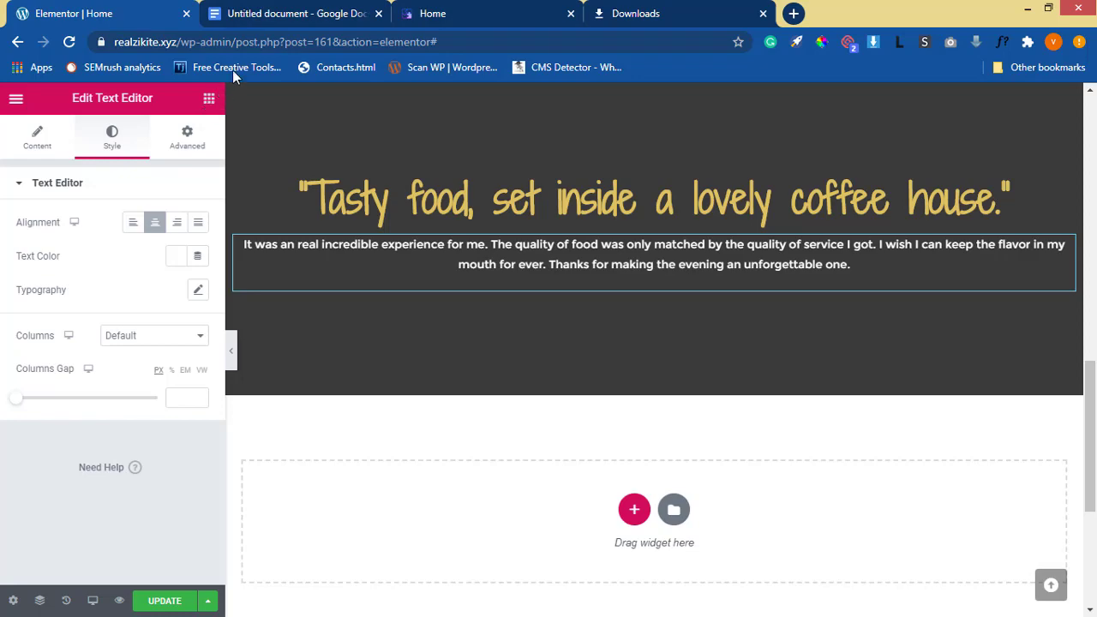
click(209, 103)
click(523, 13)
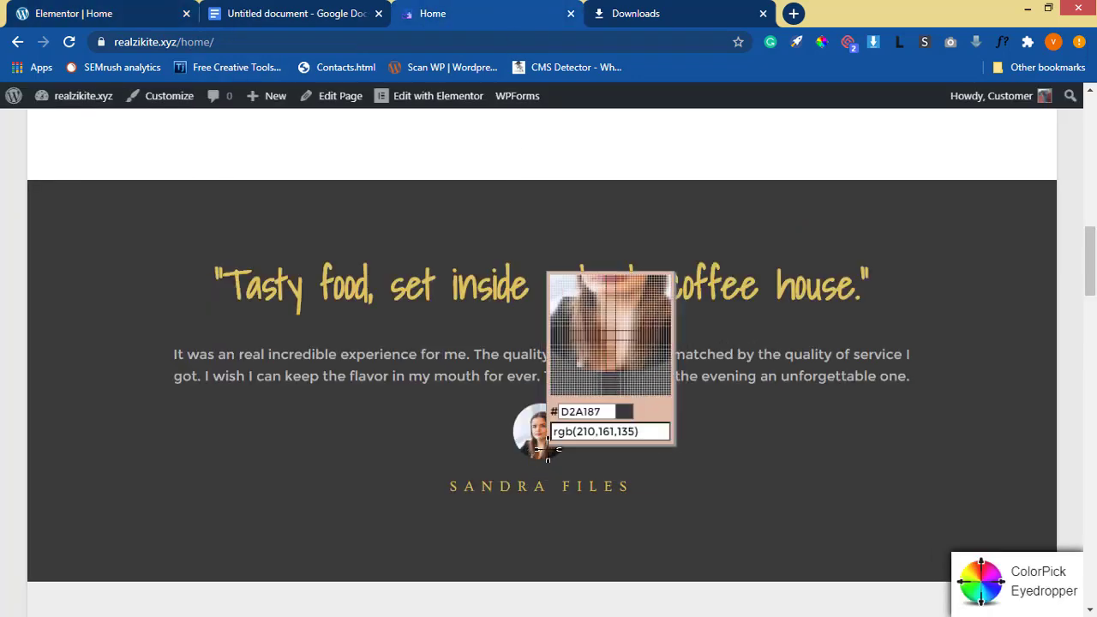
click(821, 42)
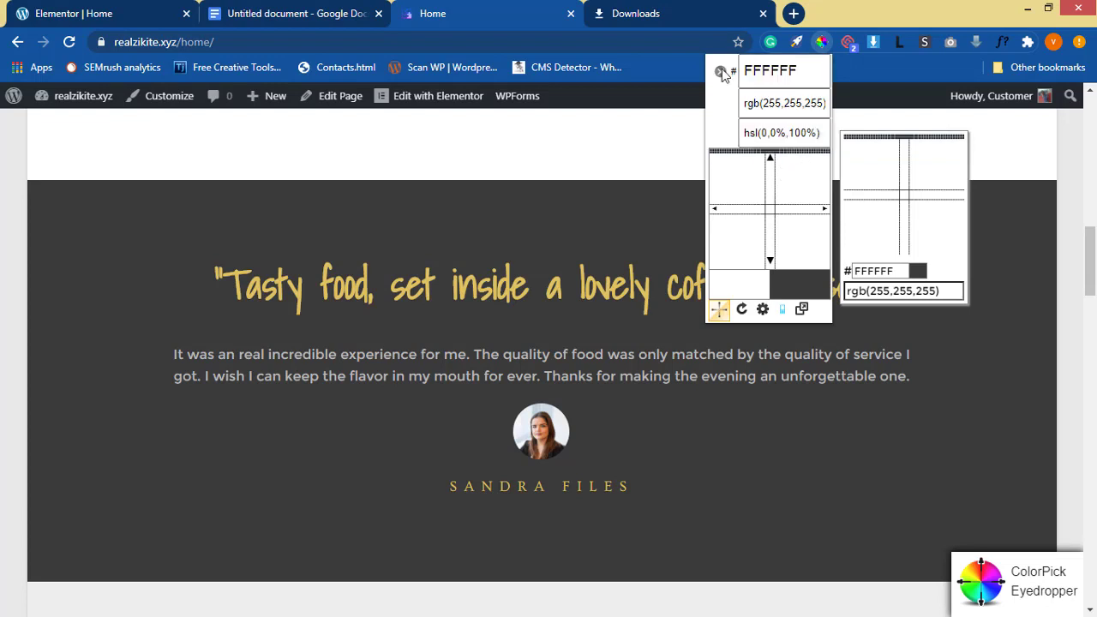
click(720, 71)
Return to the Elementor editor, search the widgets for Icon, and add an Icon Box below the testimonial paragraph
click(115, 17)
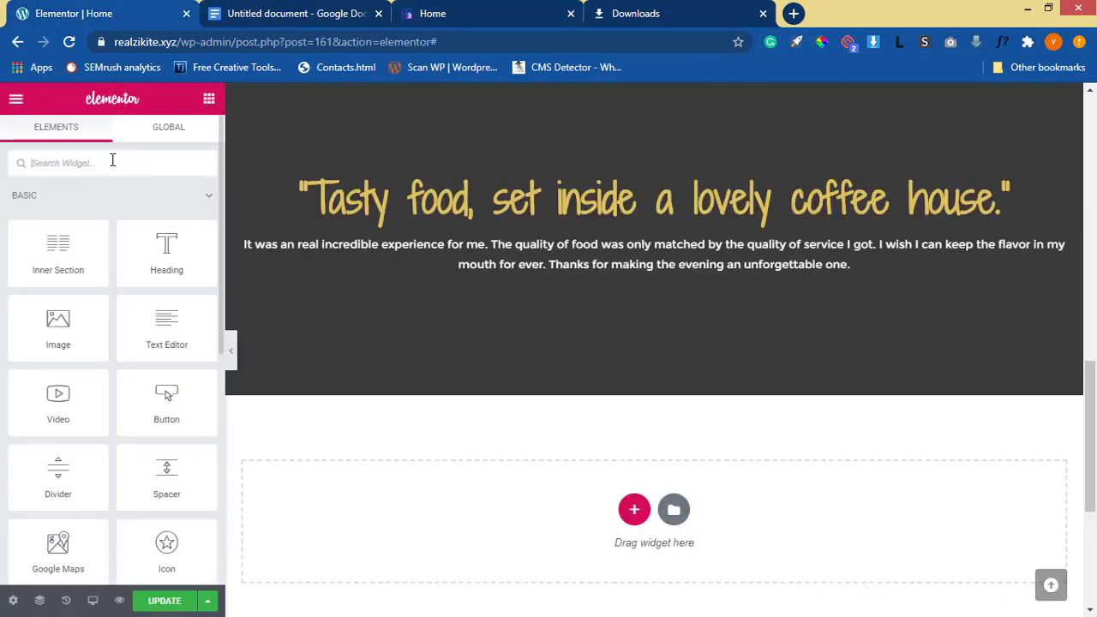
text(Icon)
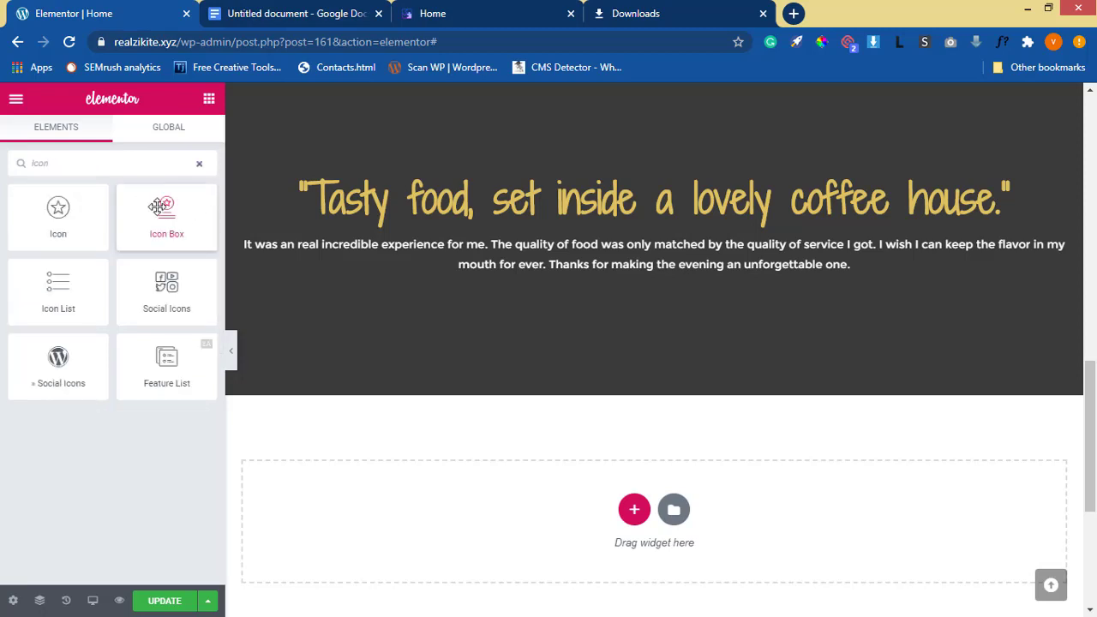
drag(159, 205, 664, 270)
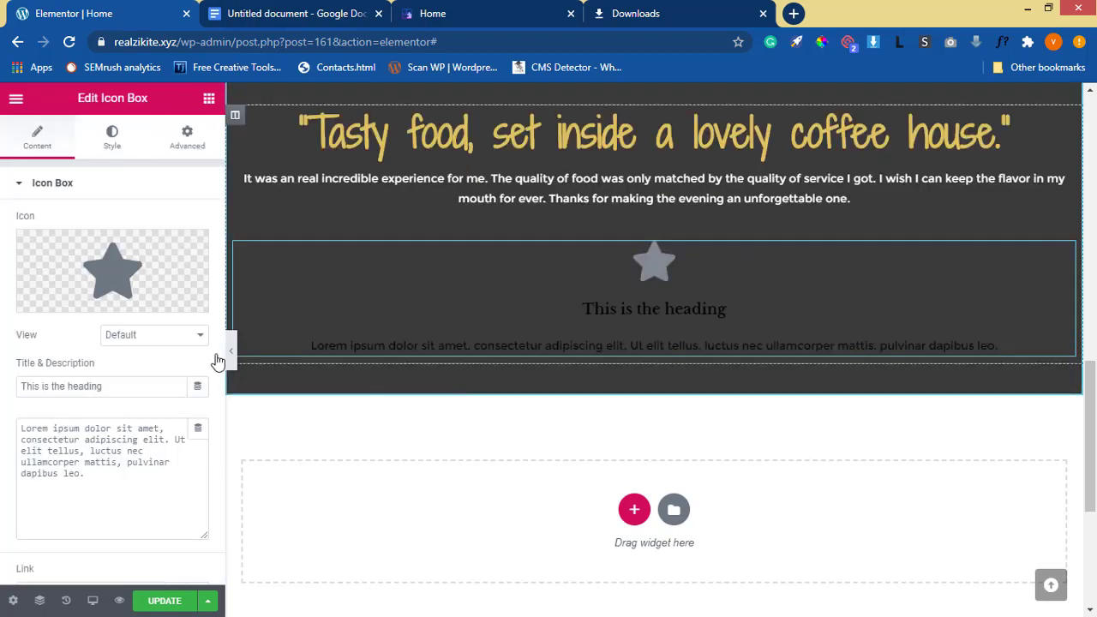
mouse_move(97, 306)
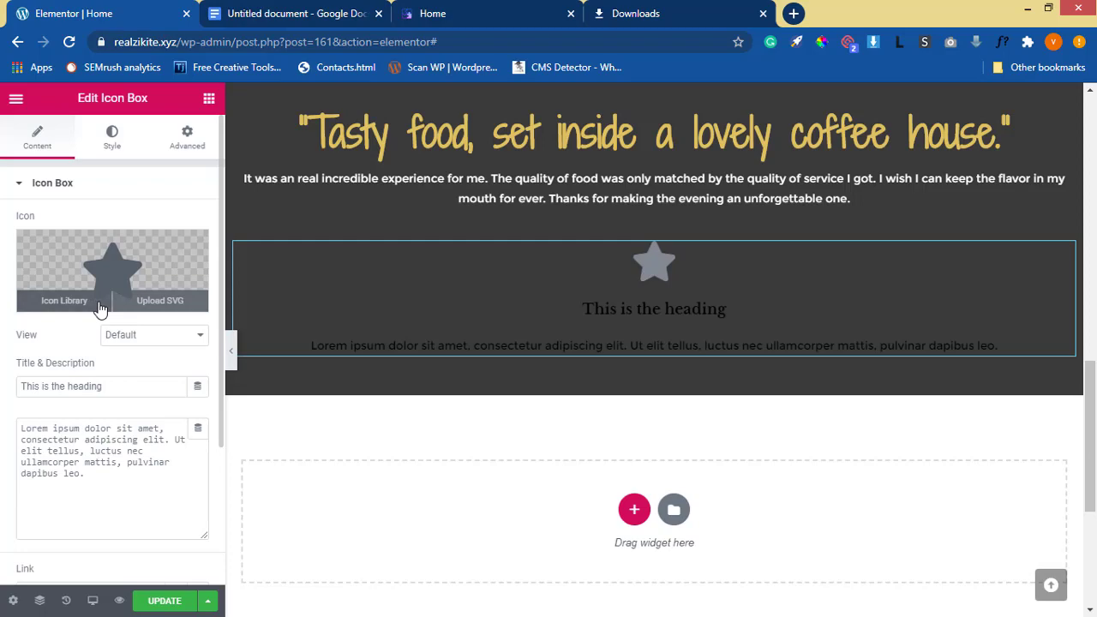
click(99, 309)
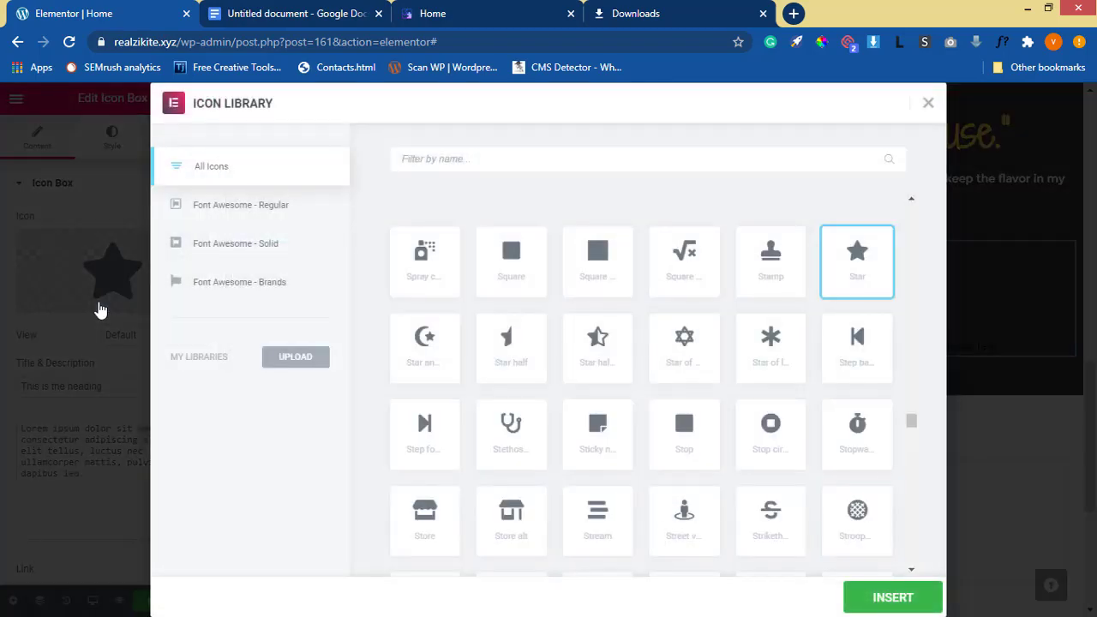
click(303, 366)
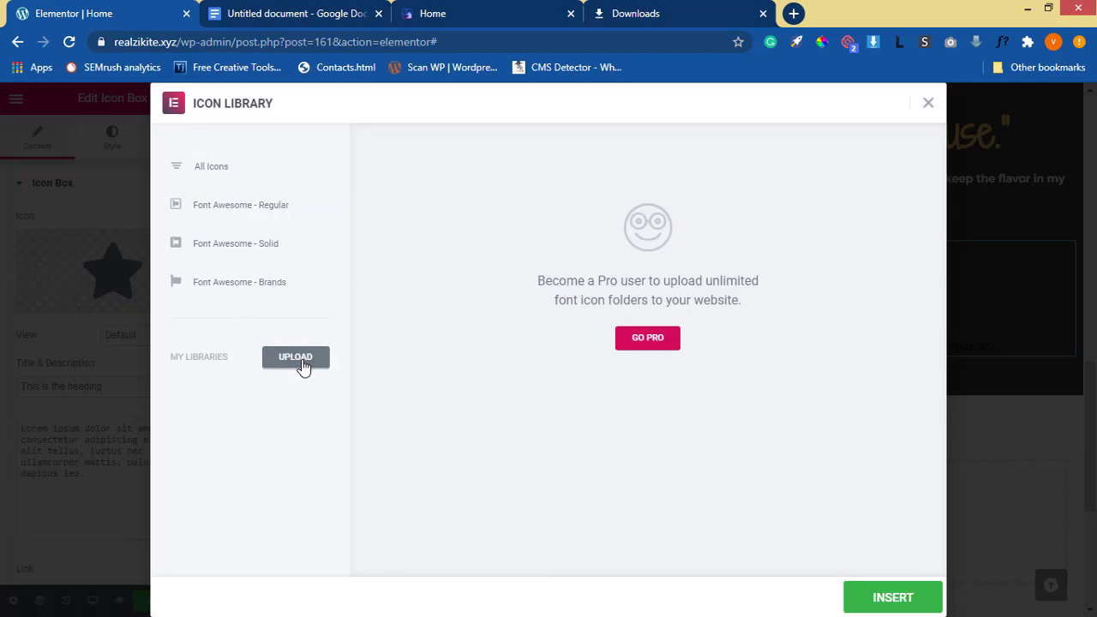
click(929, 104)
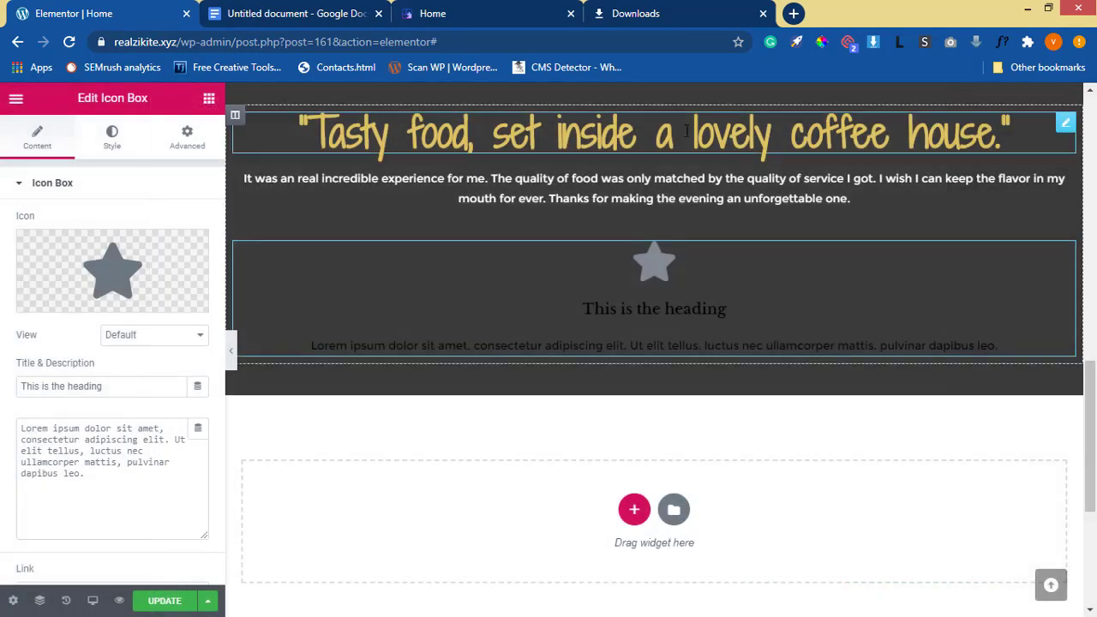
click(209, 98)
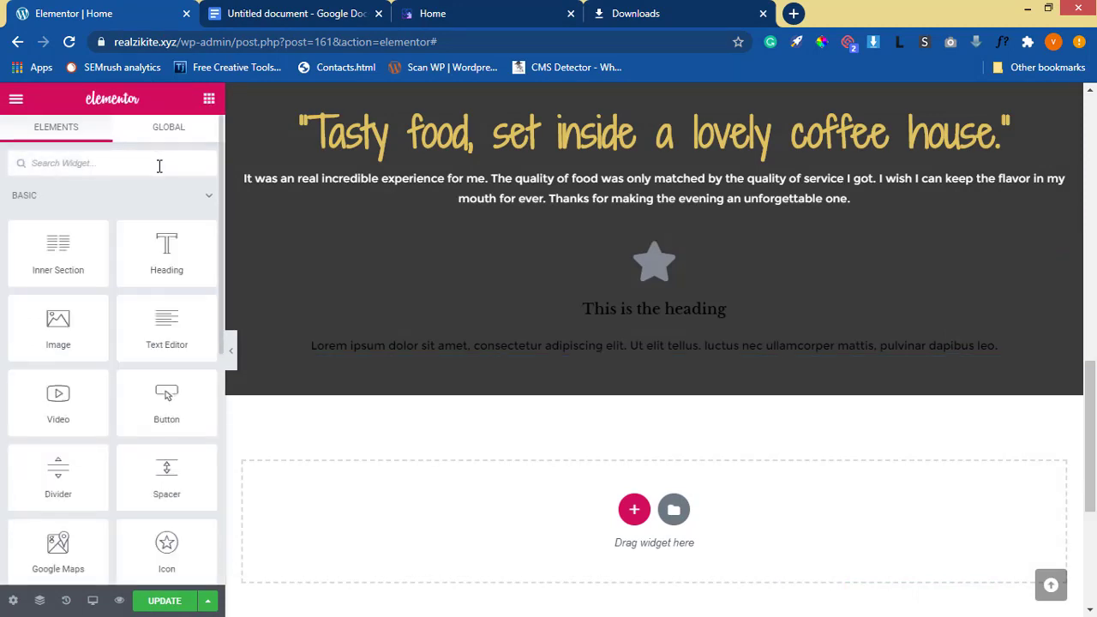
text(imag)
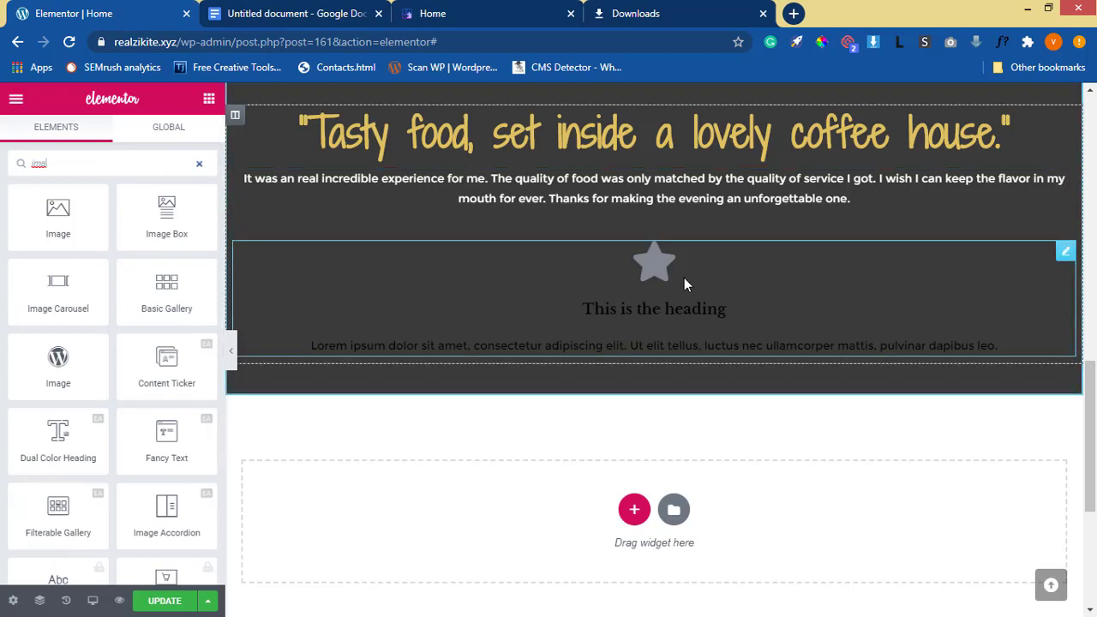
right_click(684, 278)
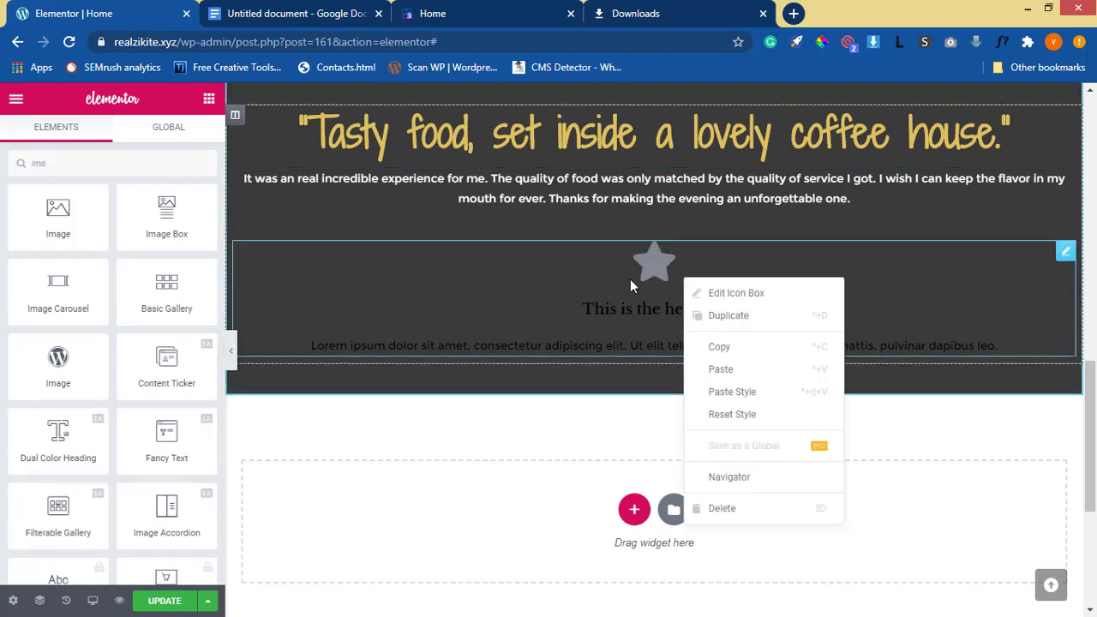
click(784, 292)
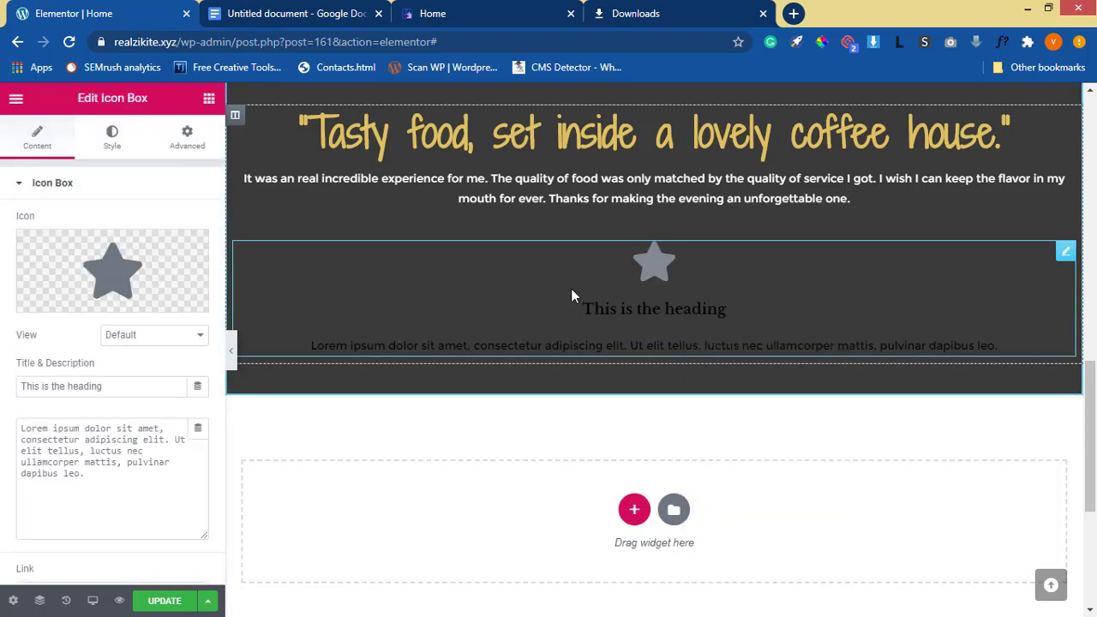
click(65, 300)
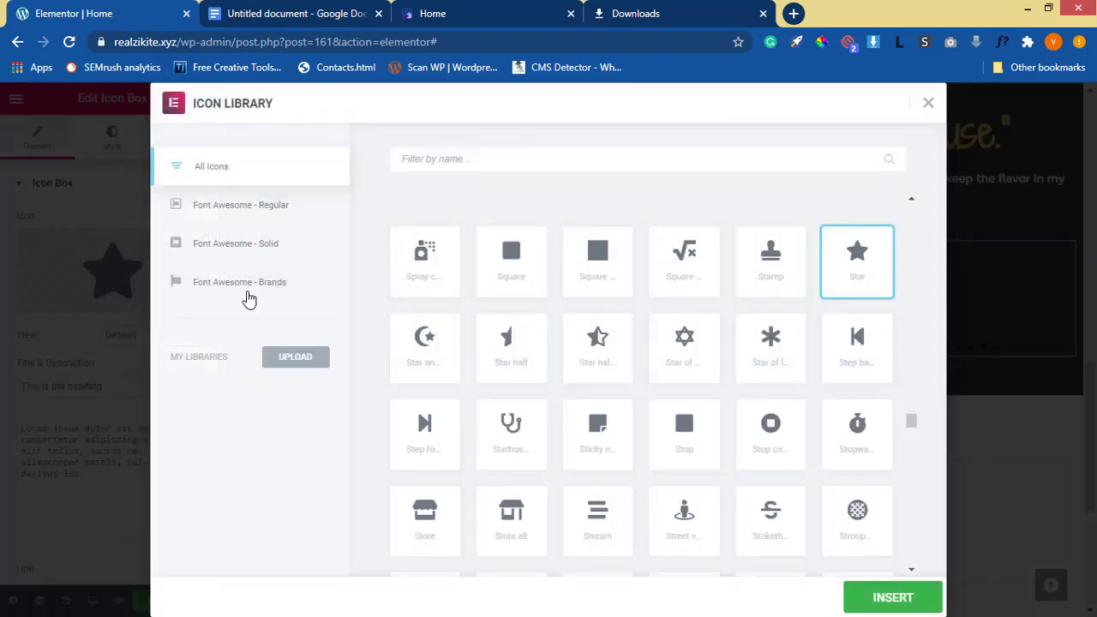
click(927, 105)
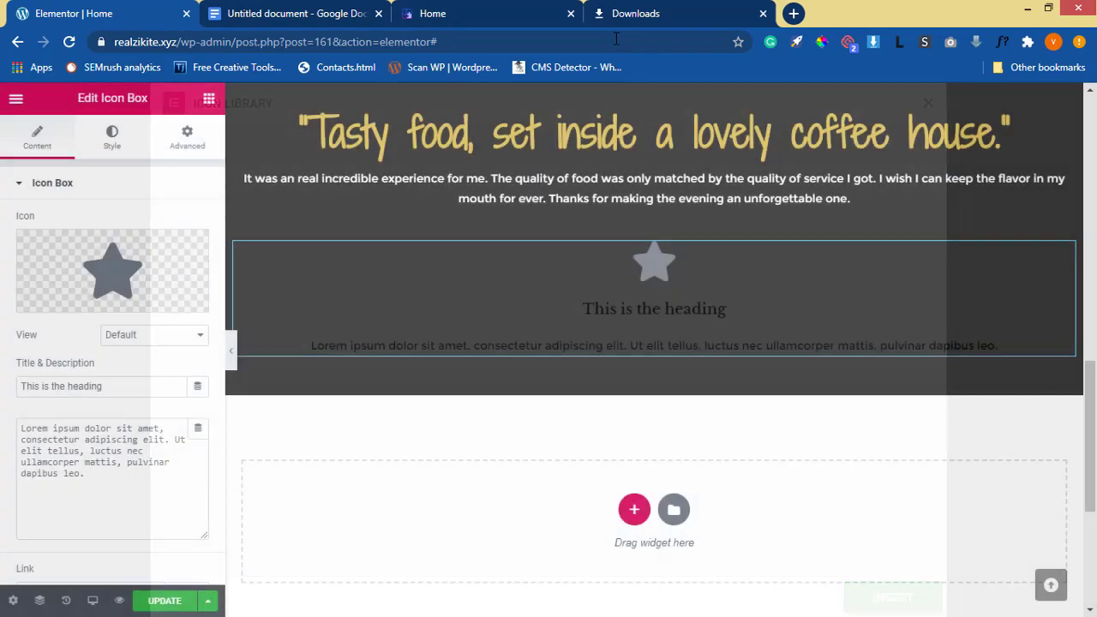
Check the author photo and name on the reference page, and delete the Icon Box below the testimonial paragraph in Elementor
click(538, 17)
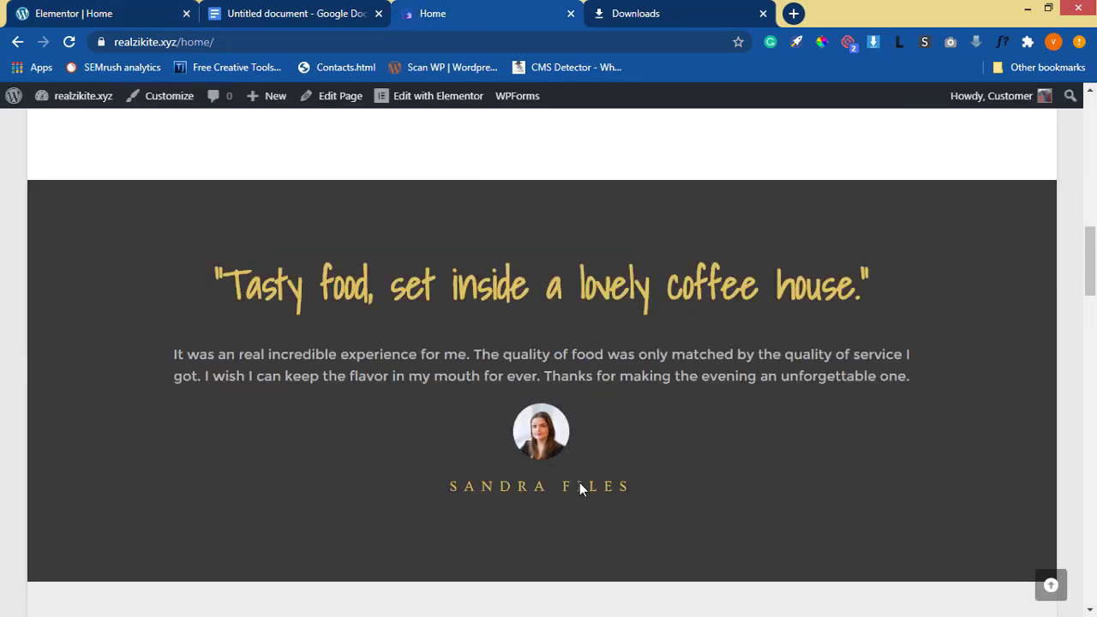
click(124, 17)
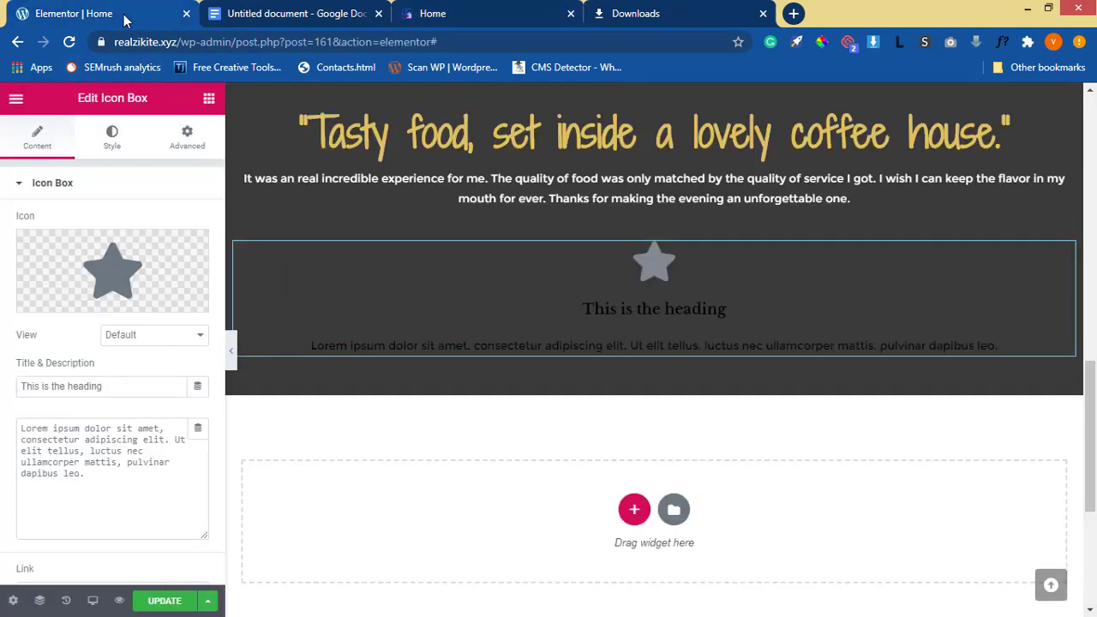
right_click(897, 254)
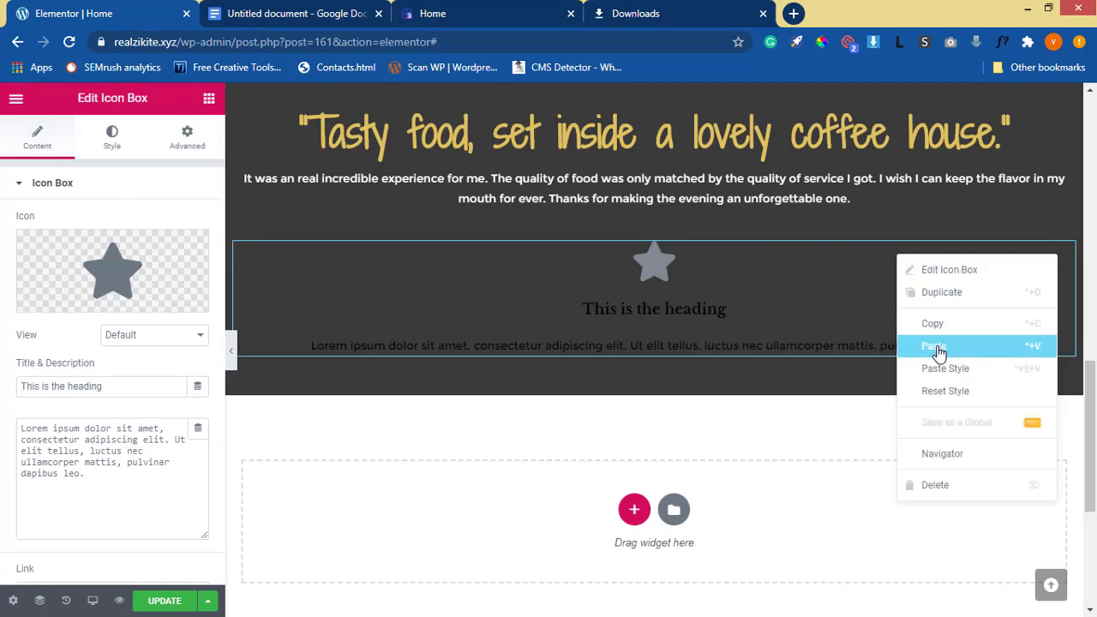
click(937, 485)
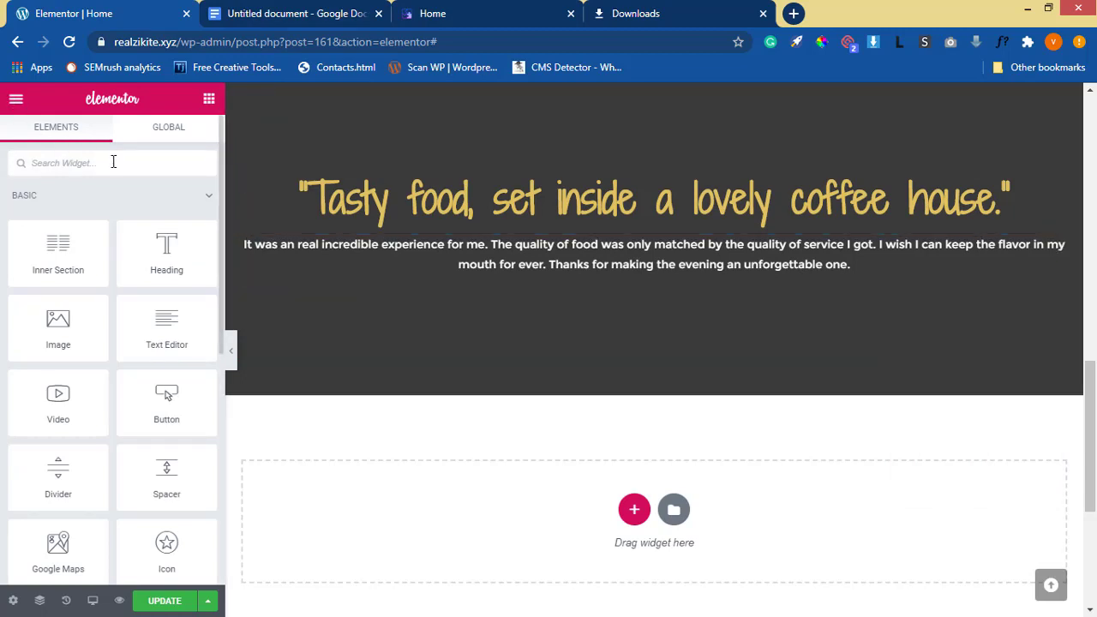
text(image)
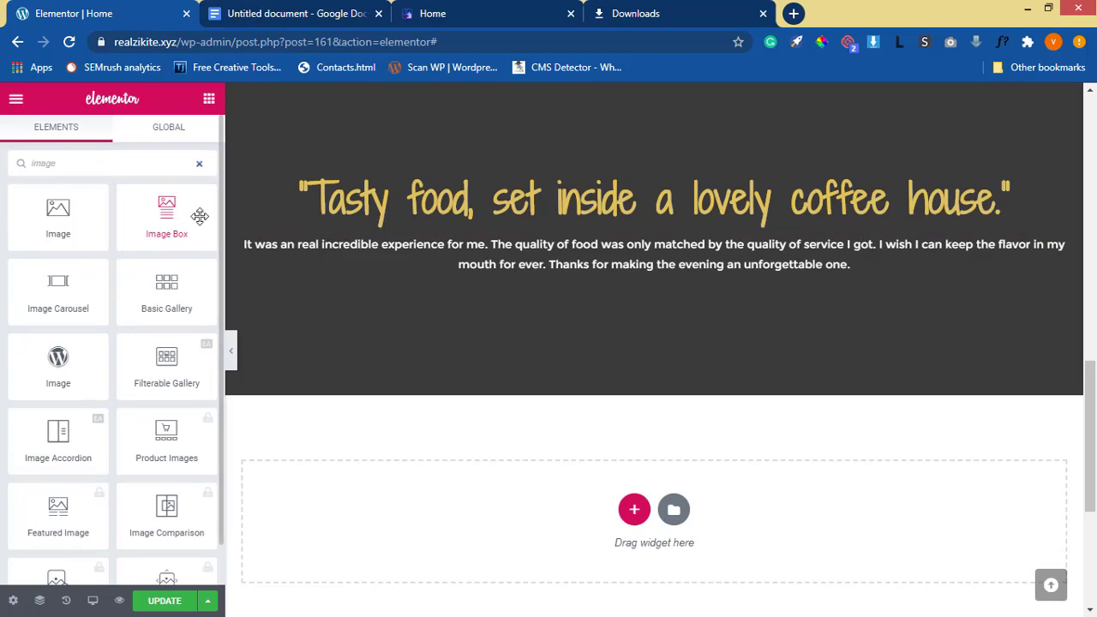
drag(166, 212, 578, 286)
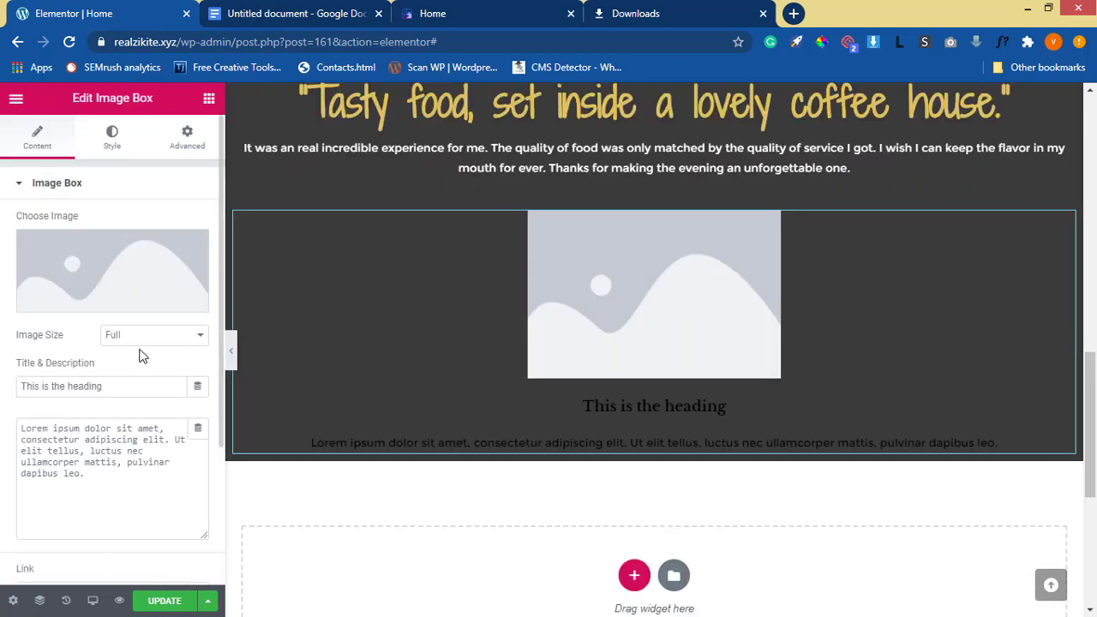
click(106, 305)
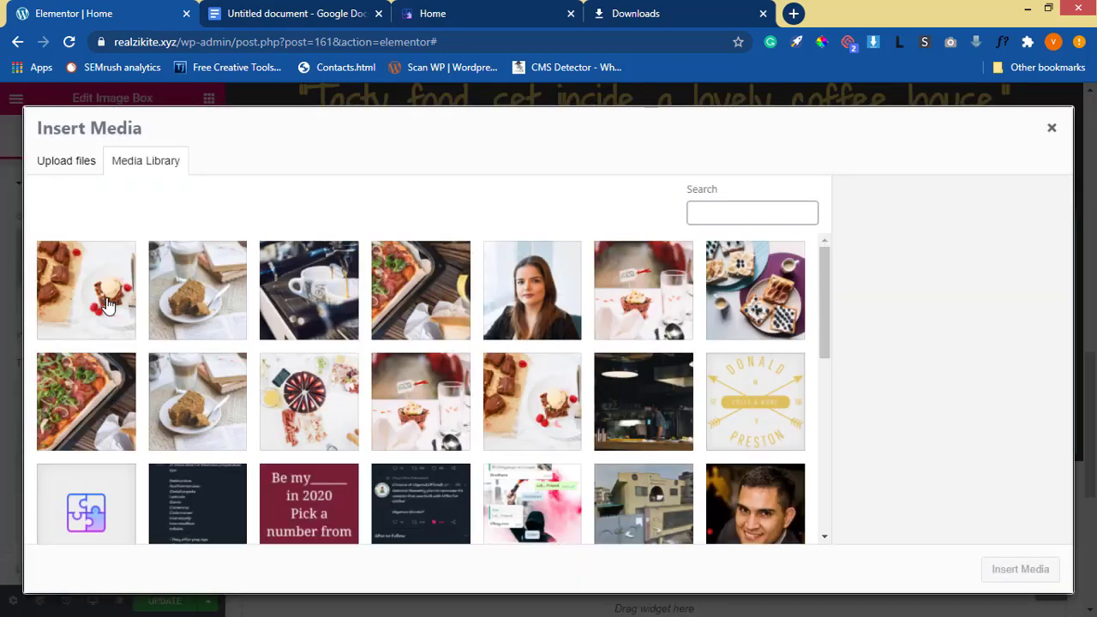
click(532, 287)
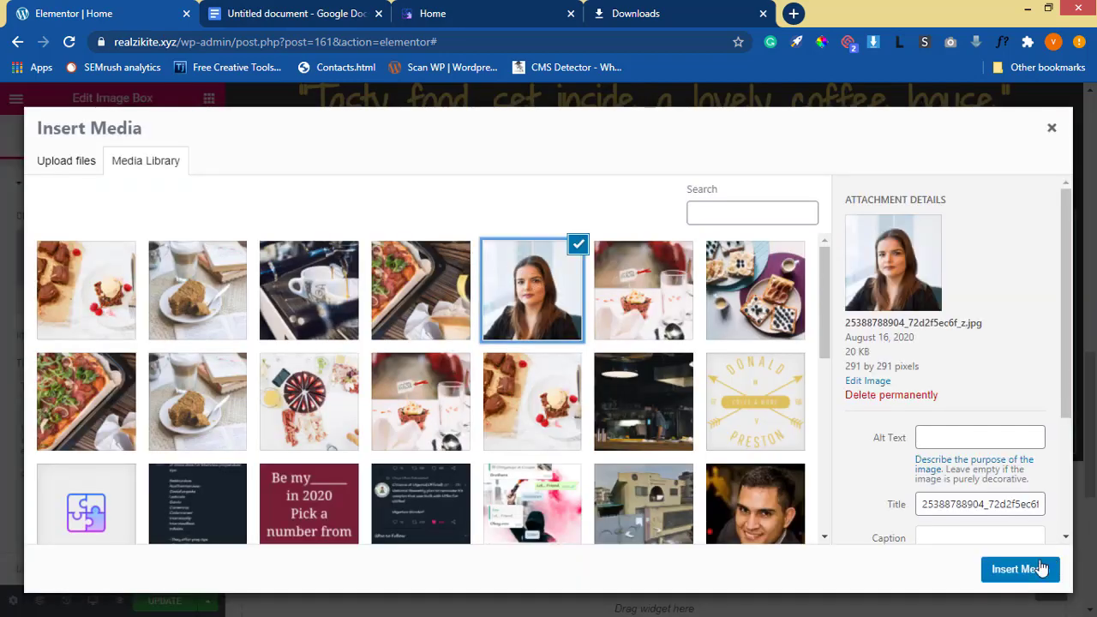
click(1037, 570)
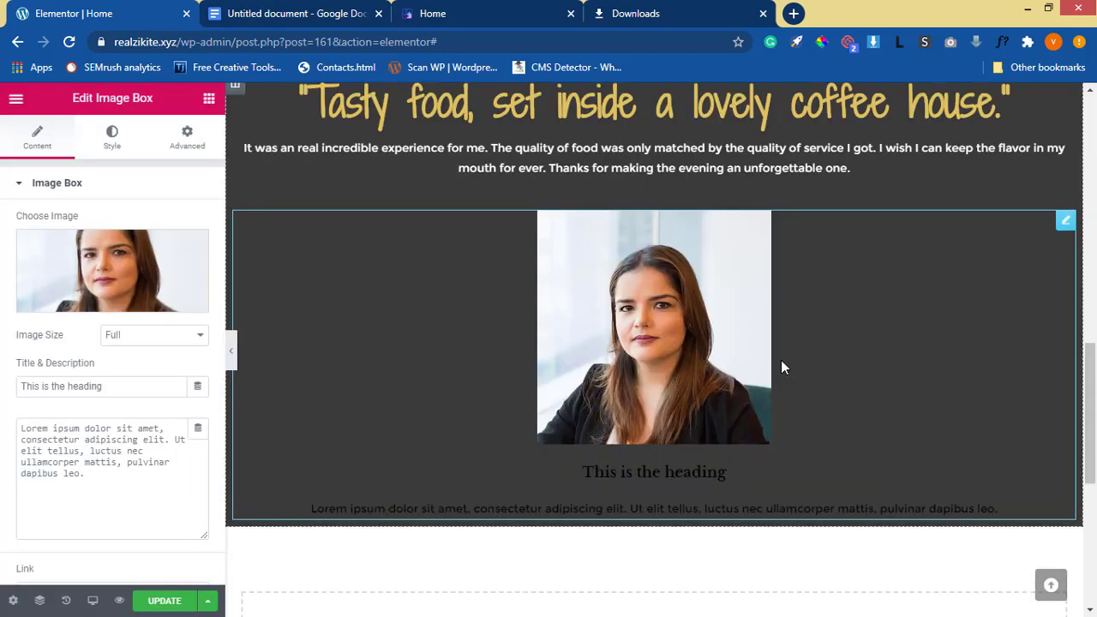
Compare with the author photo on the reference page and set the Image Box's image size to Medium - 300 x 300
click(480, 16)
click(36, 19)
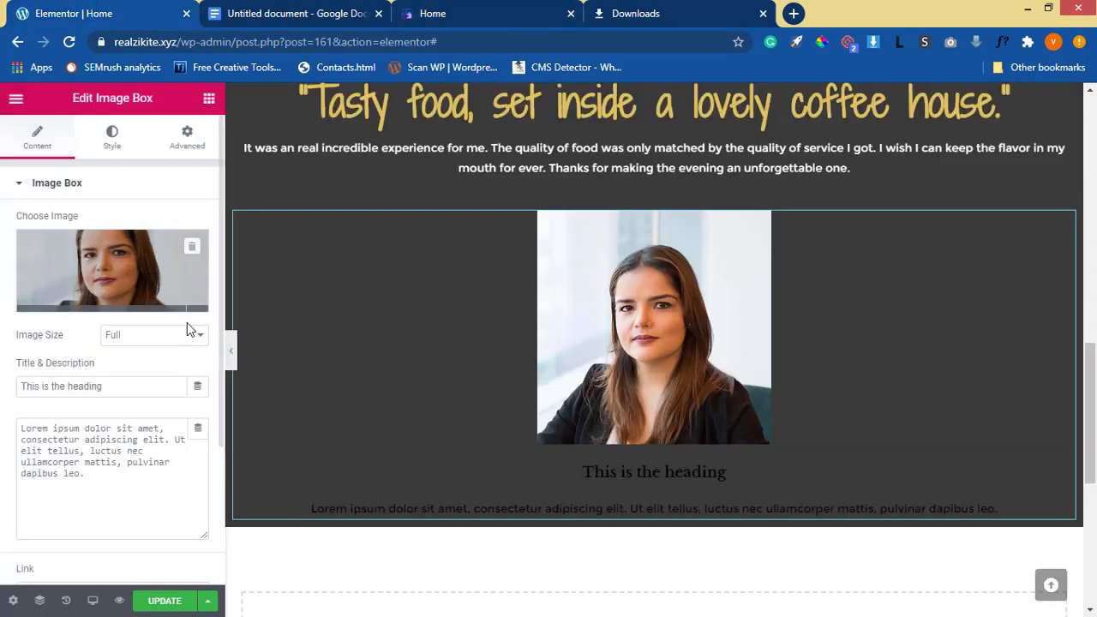
click(137, 337)
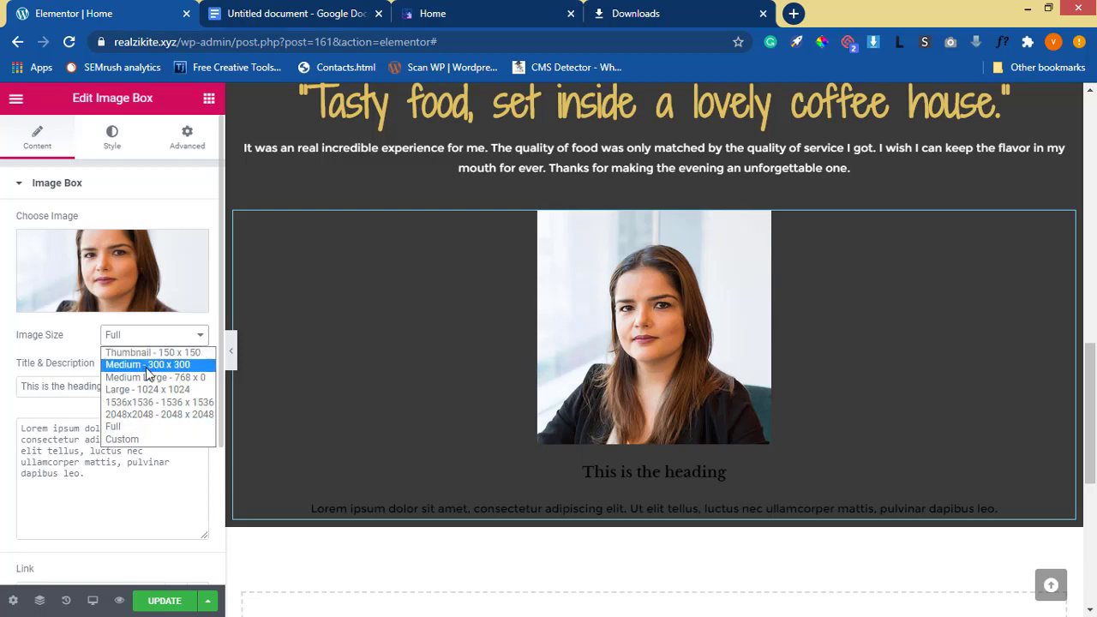
click(148, 364)
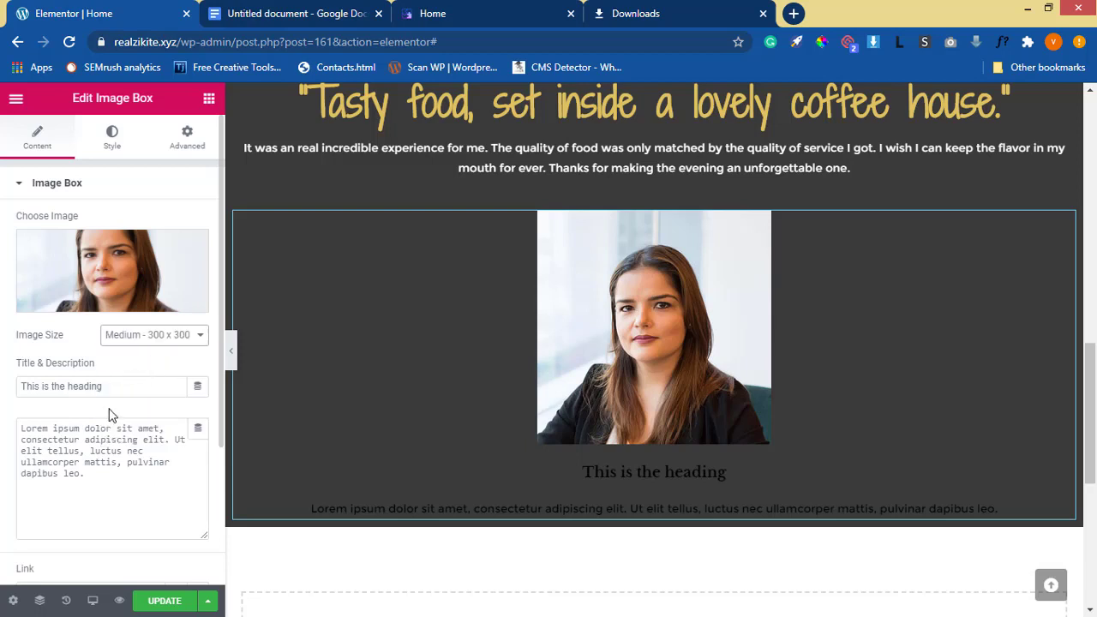
Replace the Image Box's placeholder title with the author's name copied from the reference page's testimonial
click(120, 387)
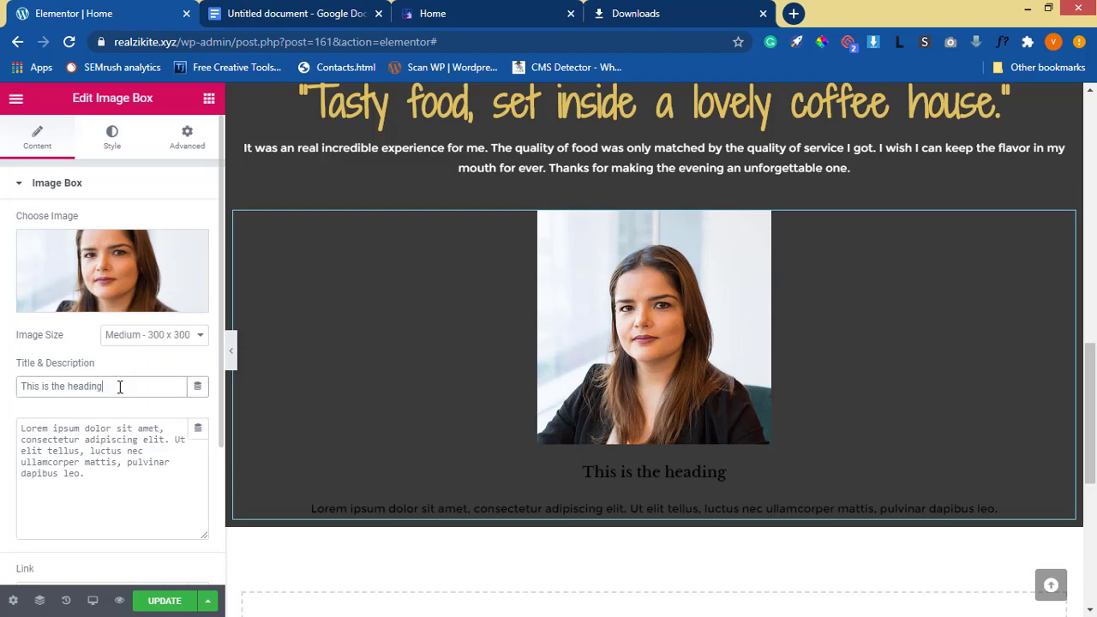
triple_click(120, 387)
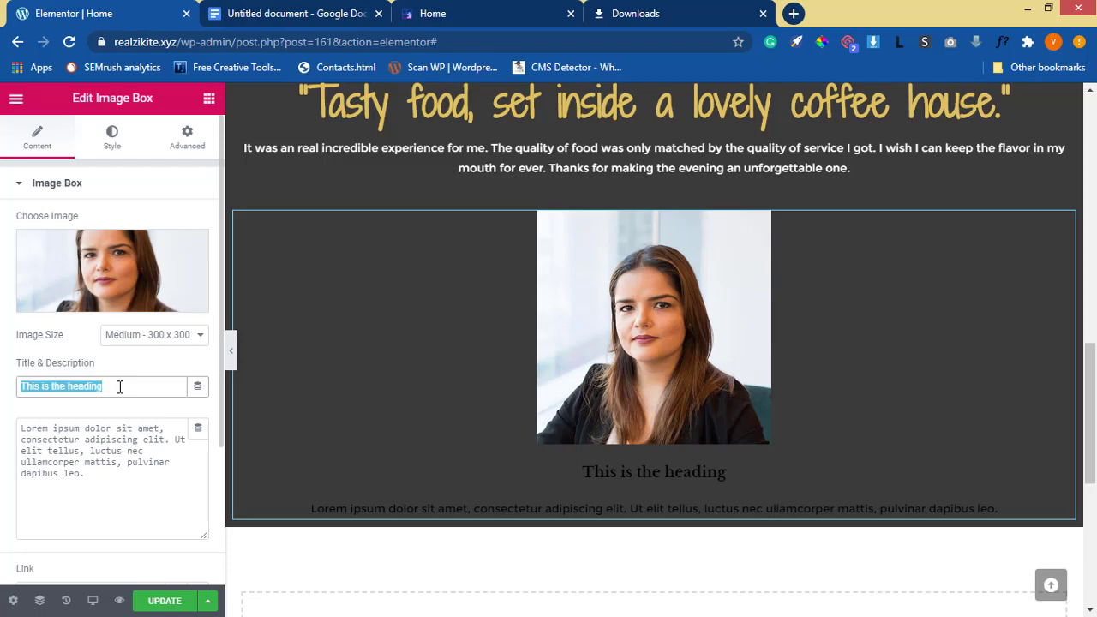
key(BackSpace)
click(467, 18)
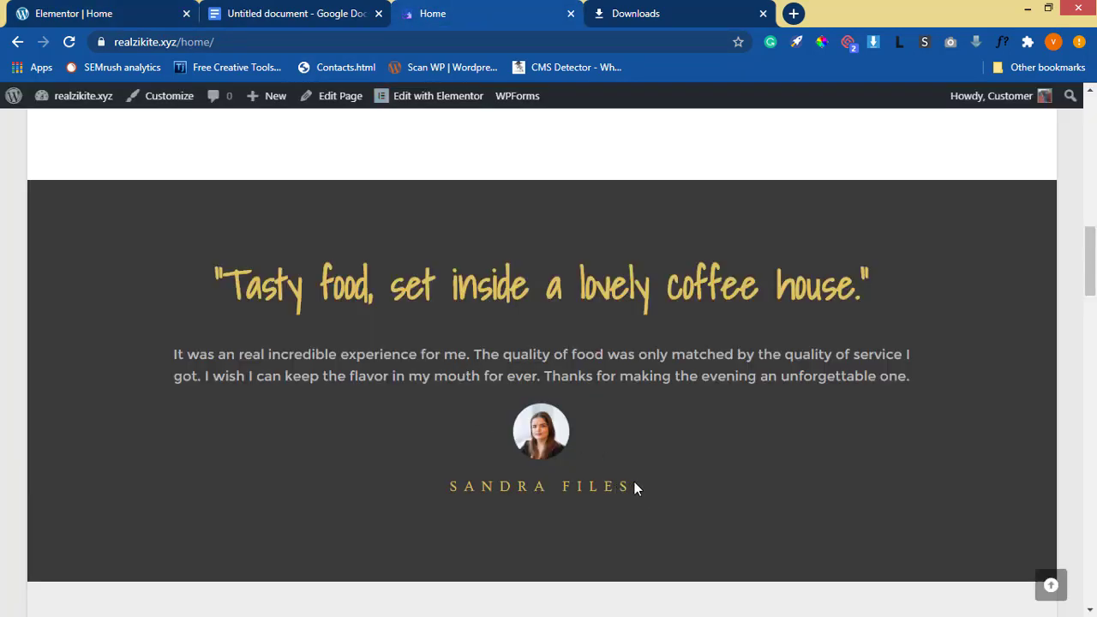
drag(634, 482, 536, 488)
drag(459, 491, 447, 491)
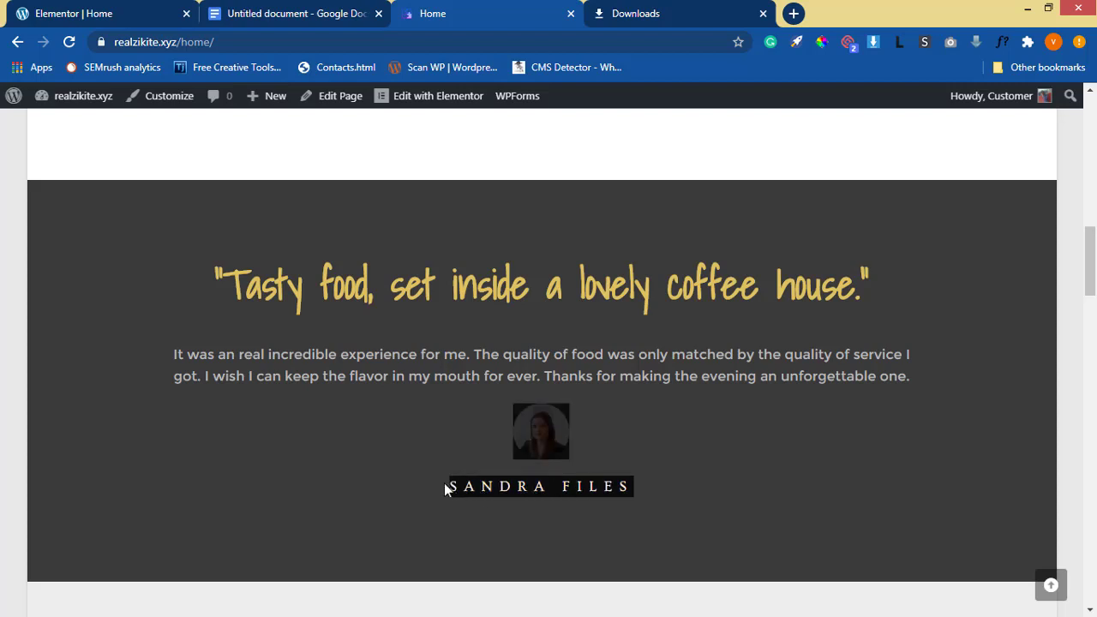
click(592, 530)
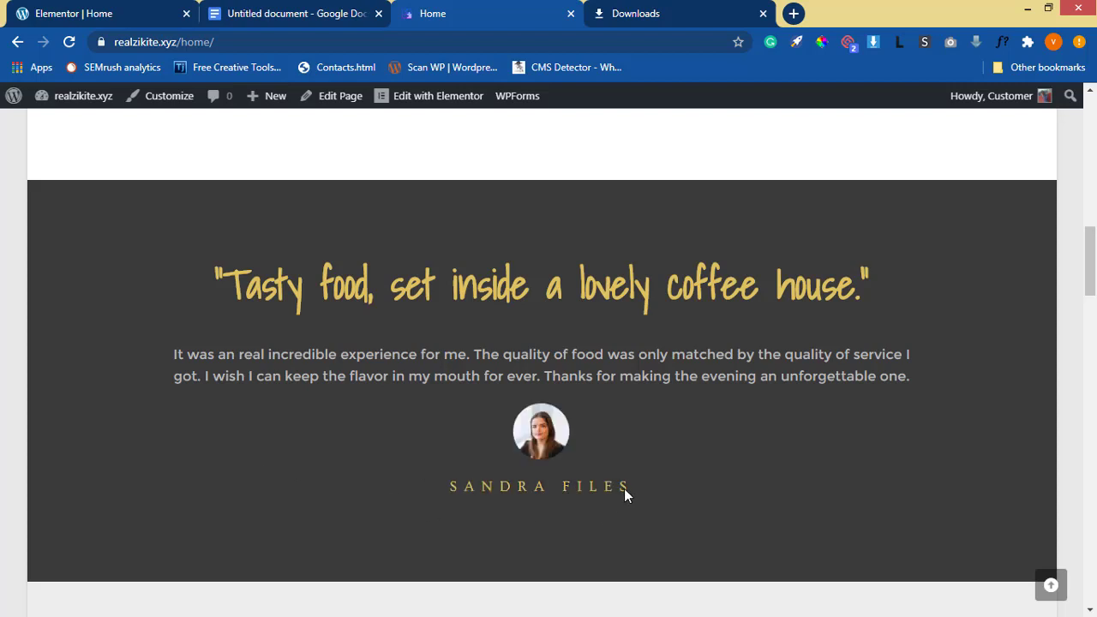
drag(635, 486, 454, 496)
key(ctrl+c)
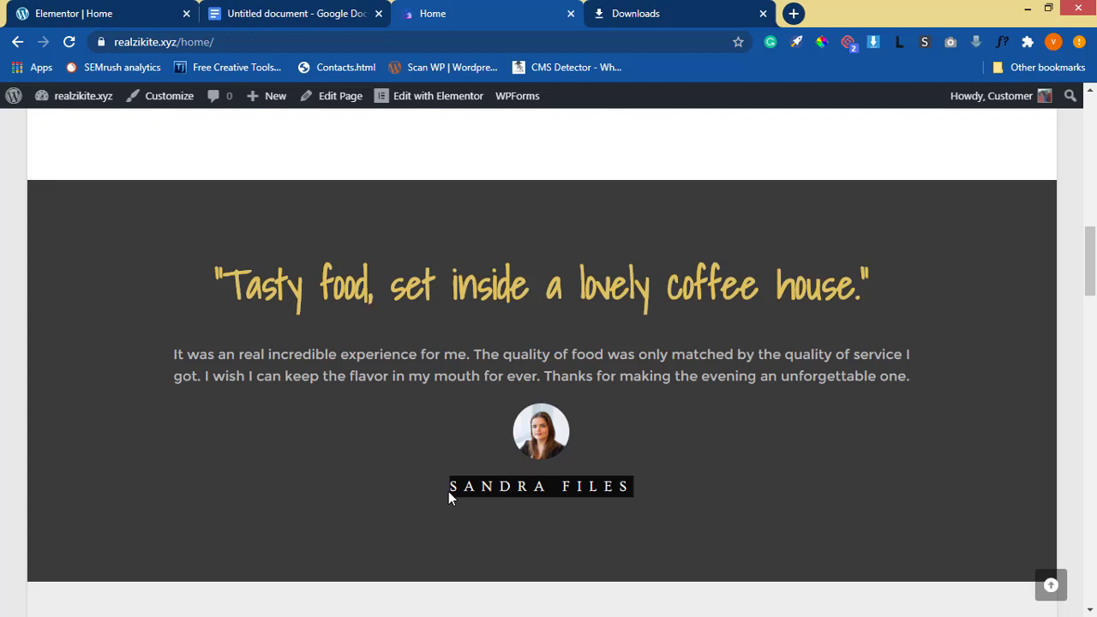
click(133, 8)
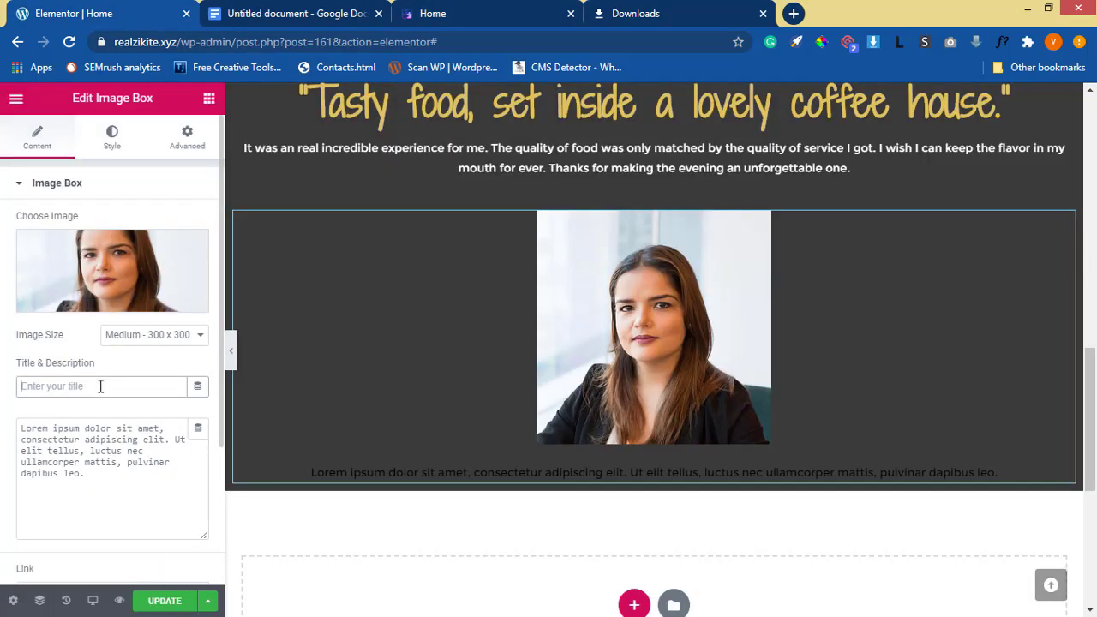
key(ctrl+v)
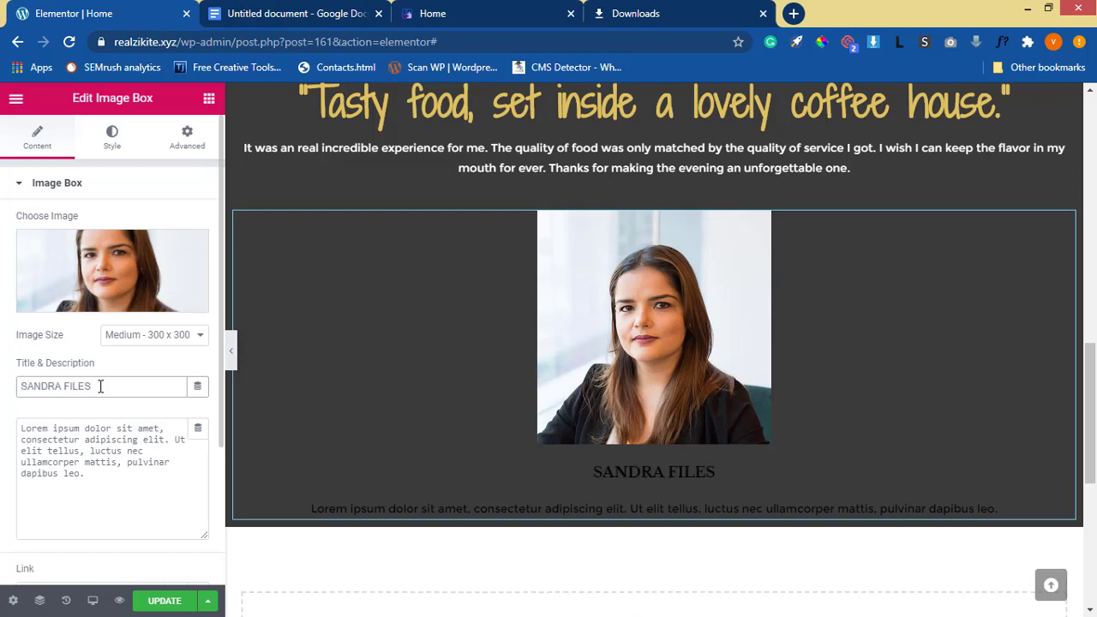
Clear the placeholder description text of the Image Box
click(94, 476)
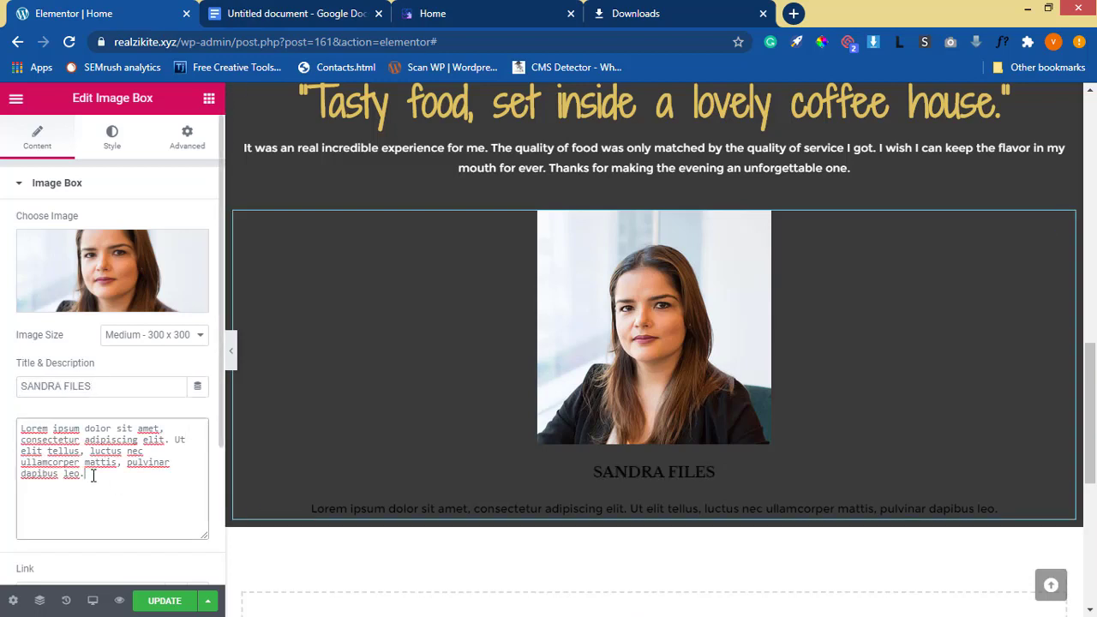
key(ctrl+a)
key(BackSpace)
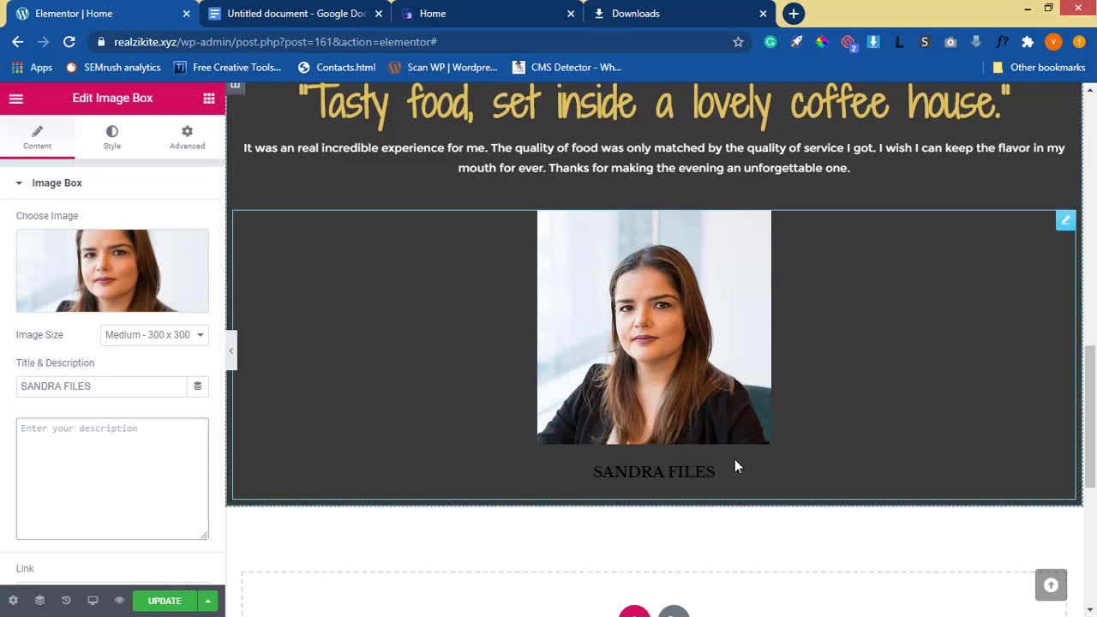
Set the Image Box's image size to Thumbnail - 150 x 150
scroll(117, 532, down, 3)
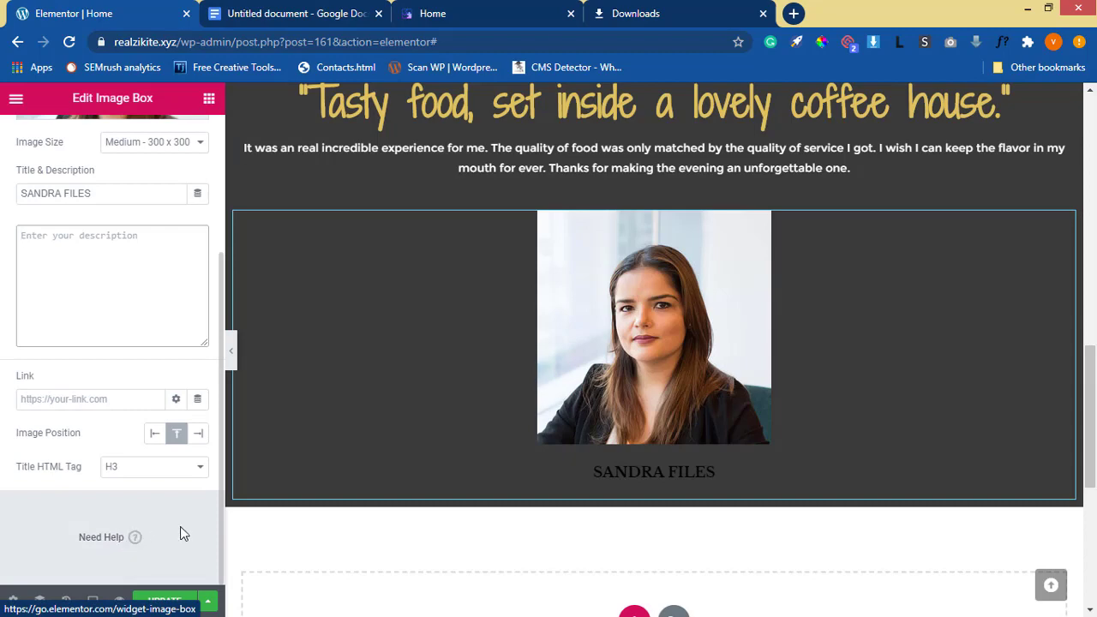
scroll(73, 466, up, 3)
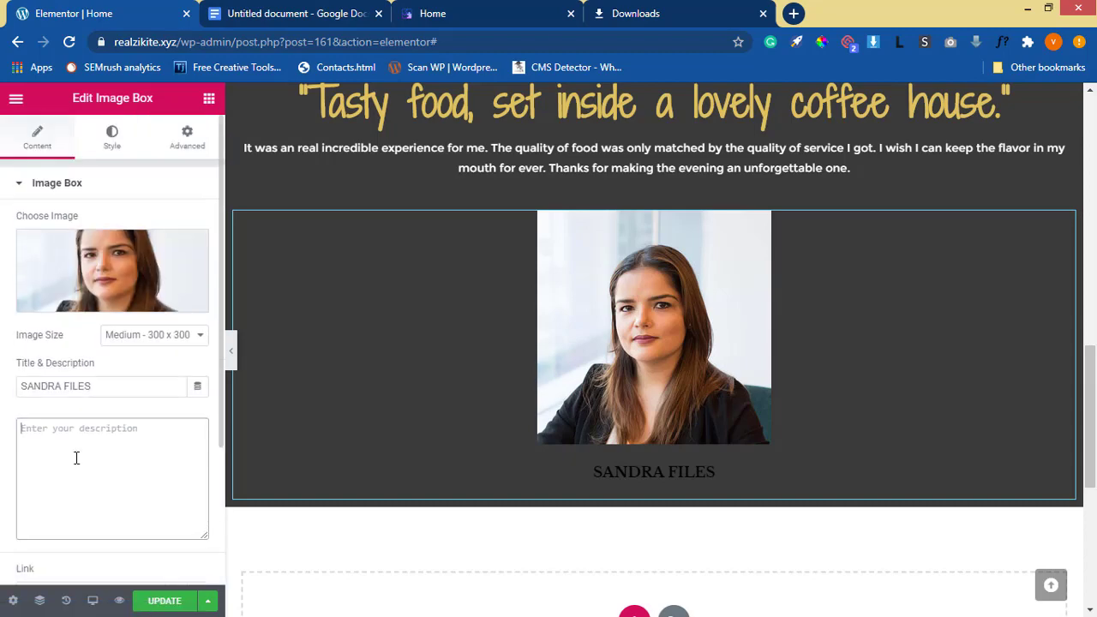
click(146, 339)
click(147, 353)
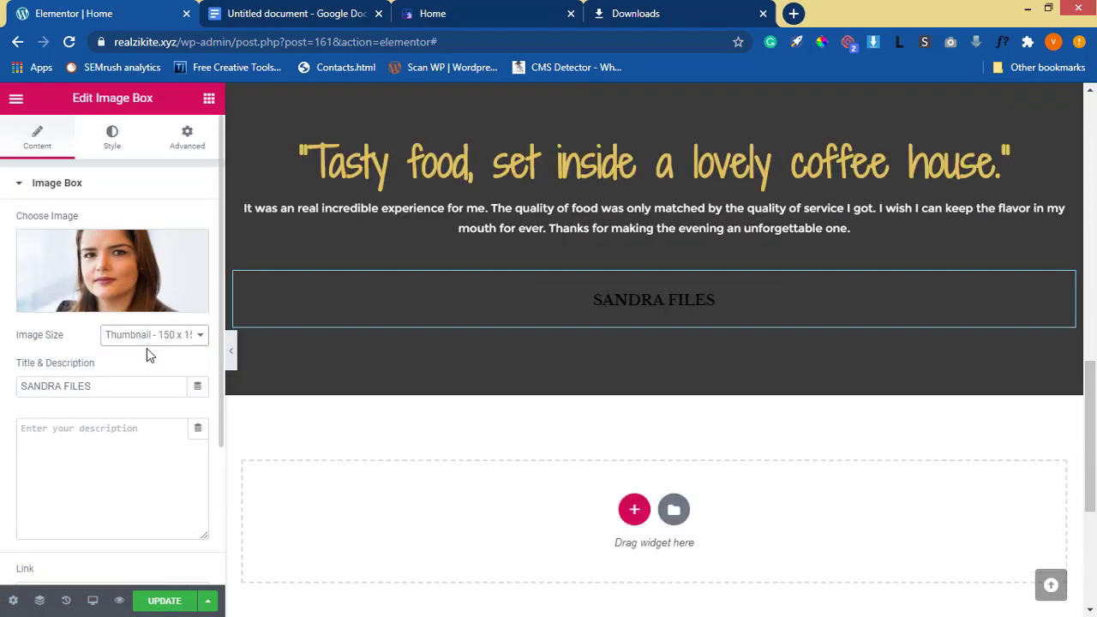
Sample the gold colour DFC15E from the testimonial heading on the reference page and copy its hex code
click(107, 144)
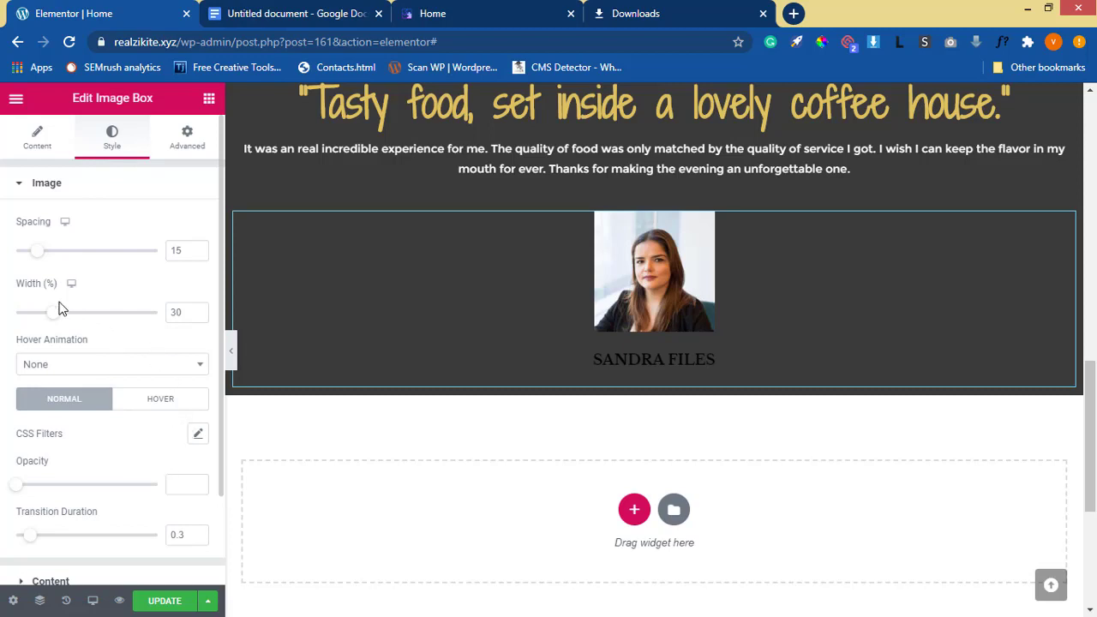
scroll(78, 412, down, 1)
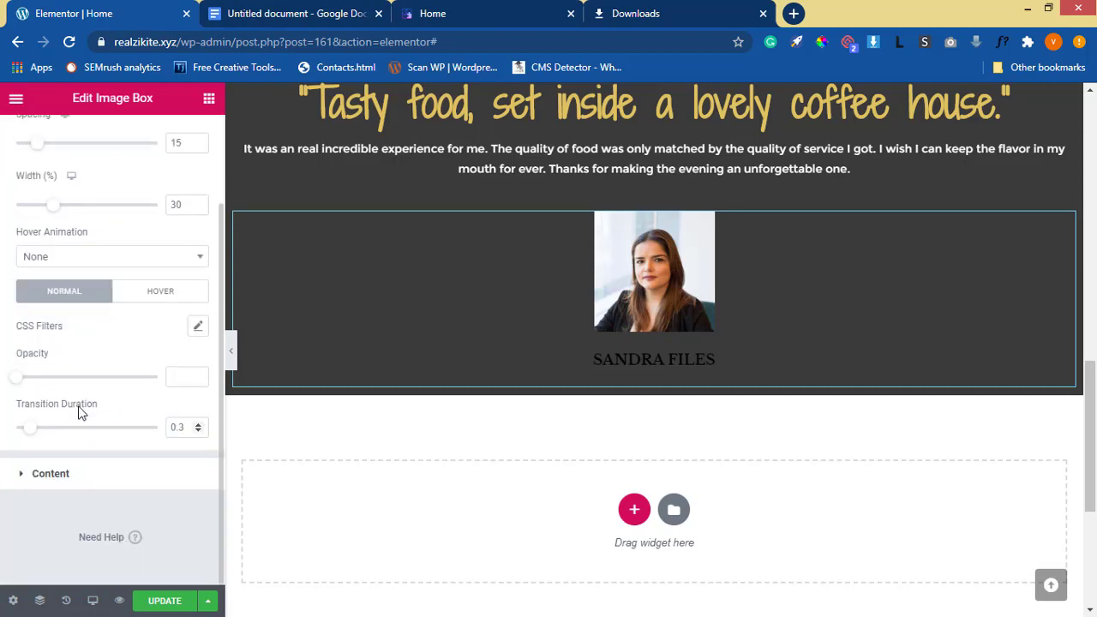
click(25, 476)
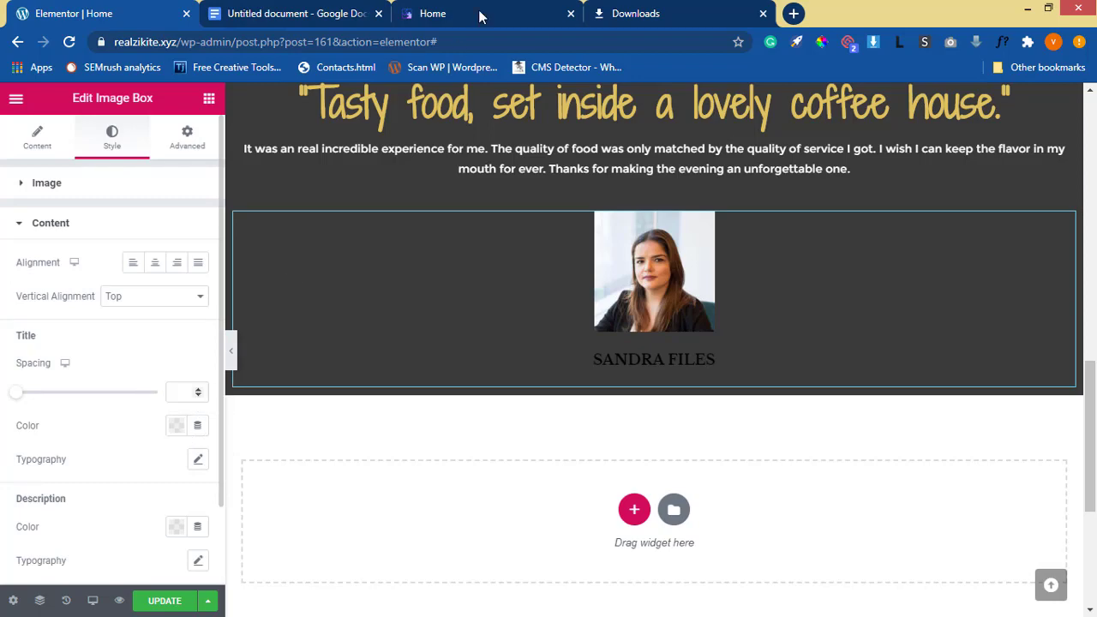
click(511, 13)
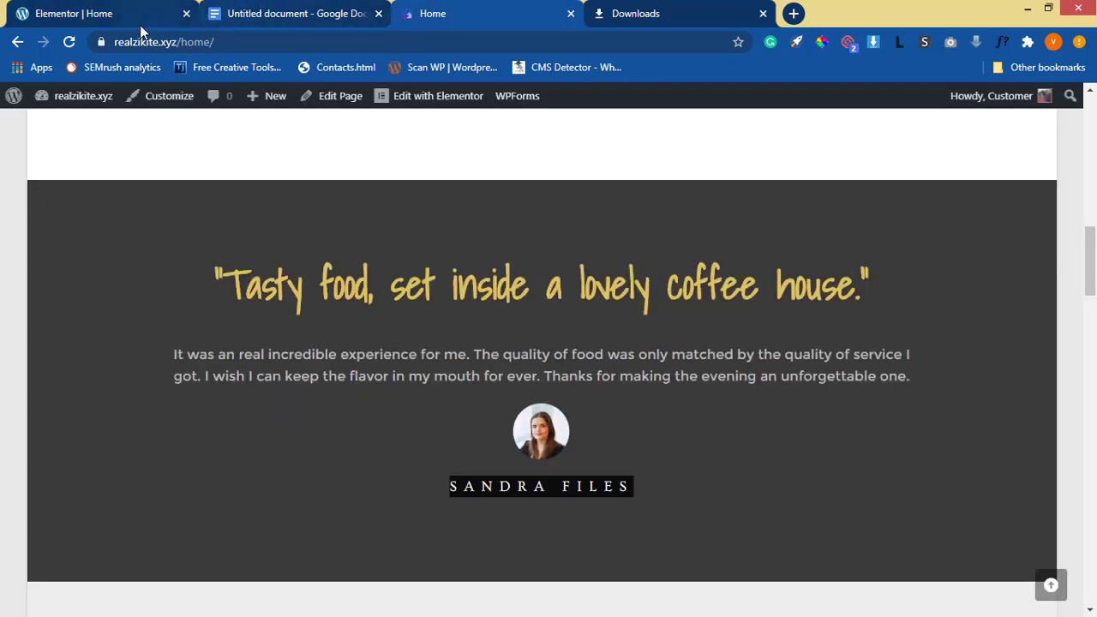
click(301, 536)
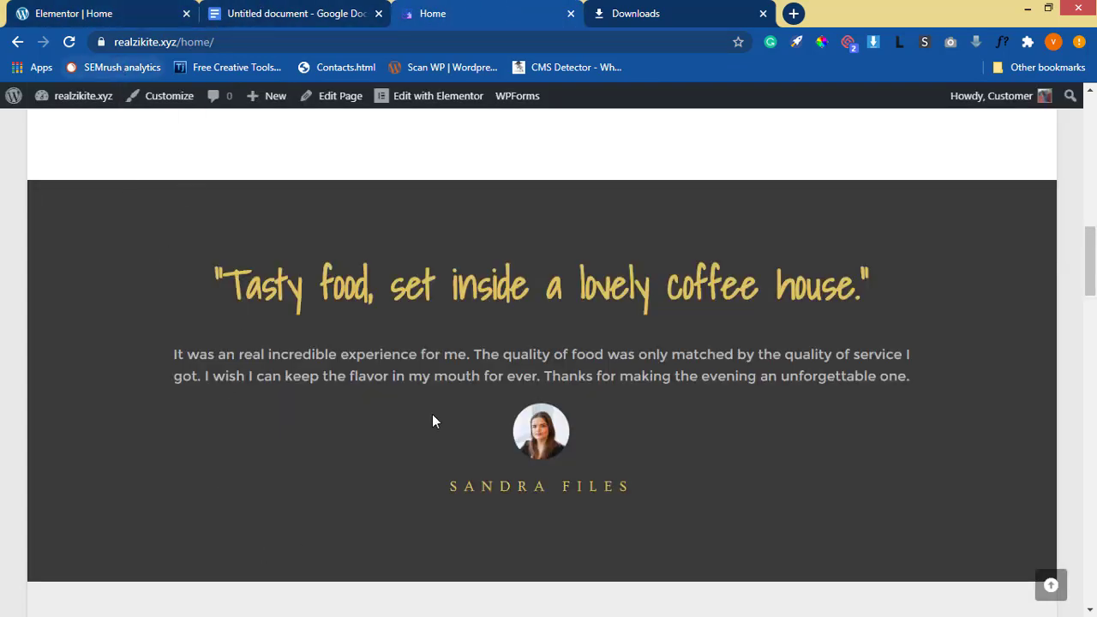
click(820, 42)
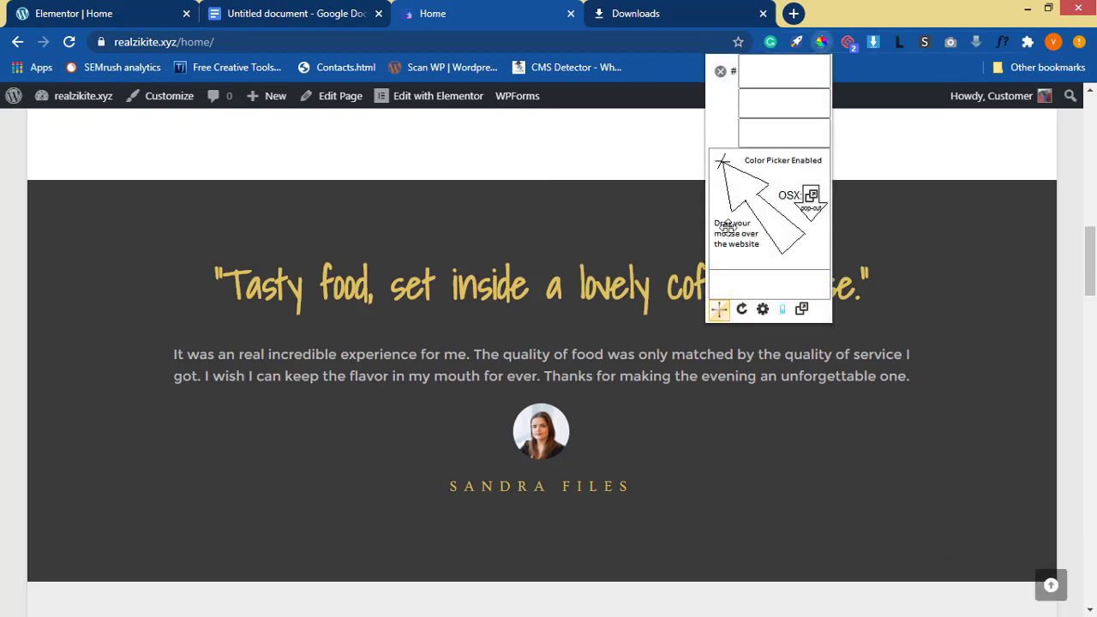
click(507, 280)
key(ctrl+c)
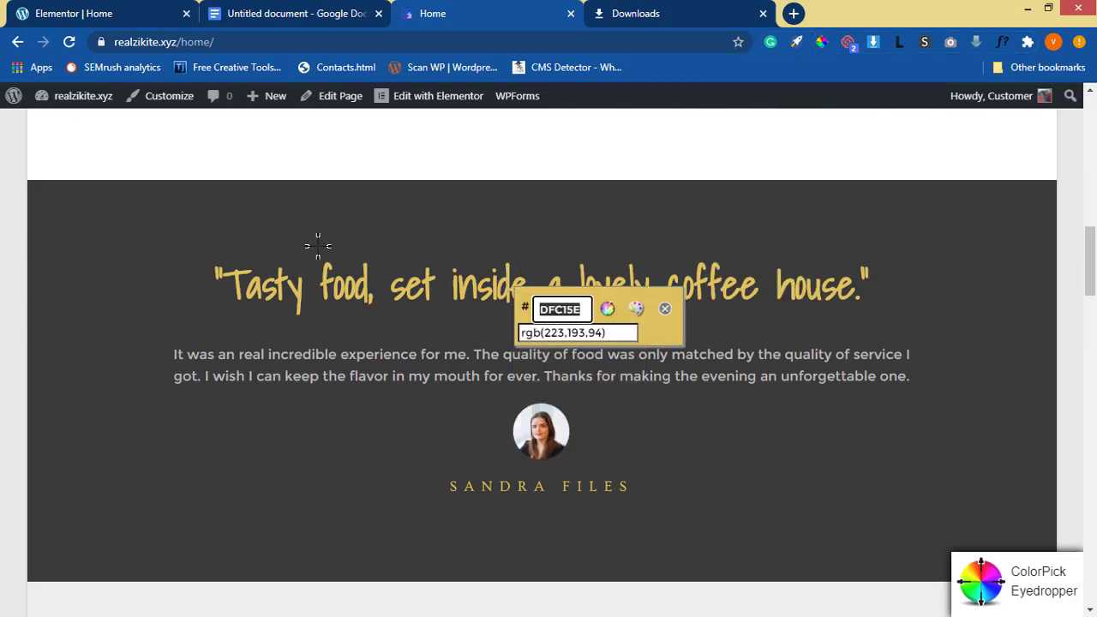
Apply the copied colour DFC15E to the Image Box's title
click(108, 13)
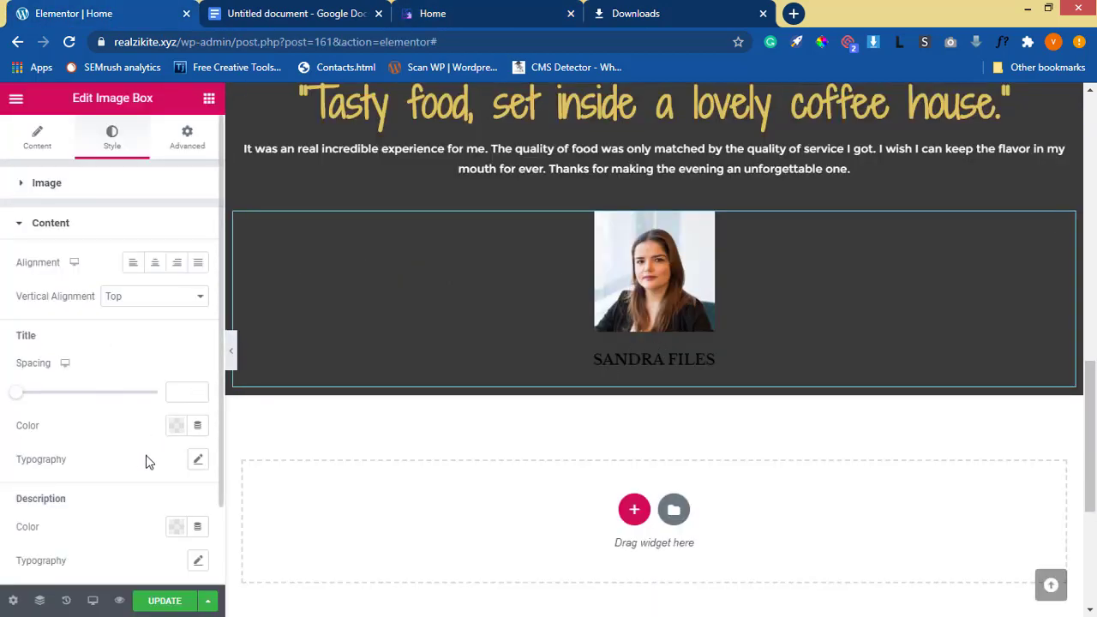
click(176, 426)
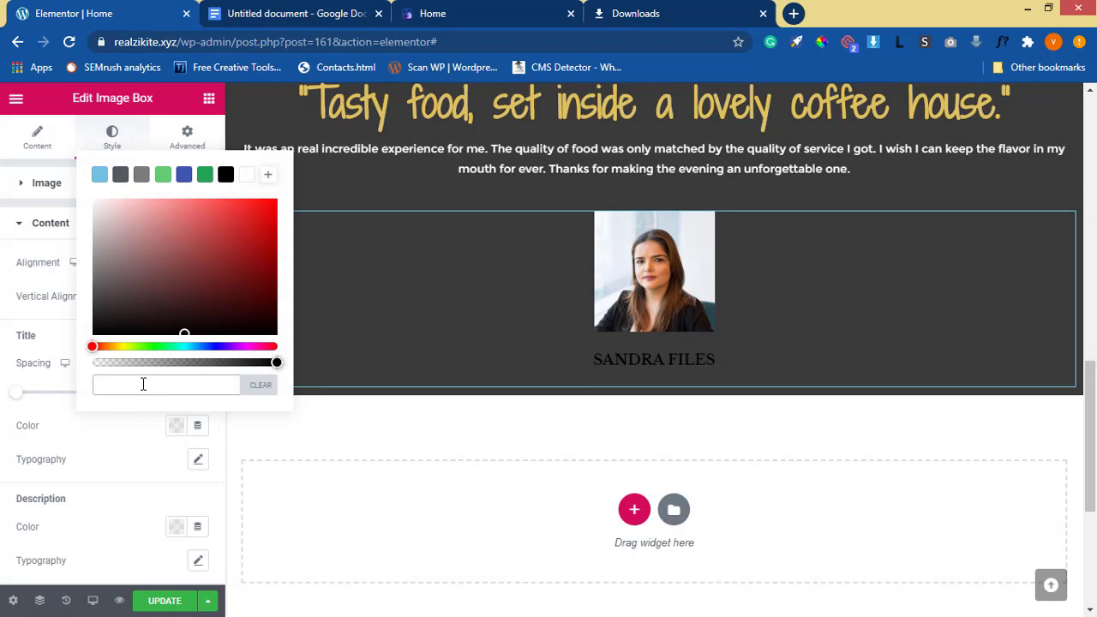
right_click(149, 385)
click(200, 216)
click(128, 433)
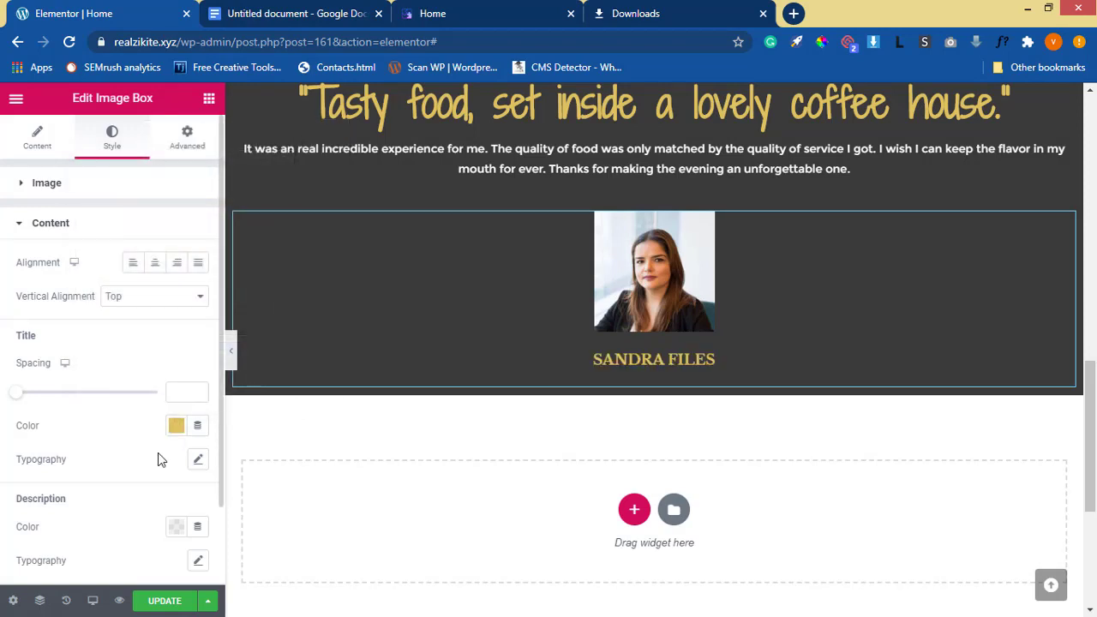
Set the spacing of the Image Box's title to 28
scroll(141, 546, down, 2)
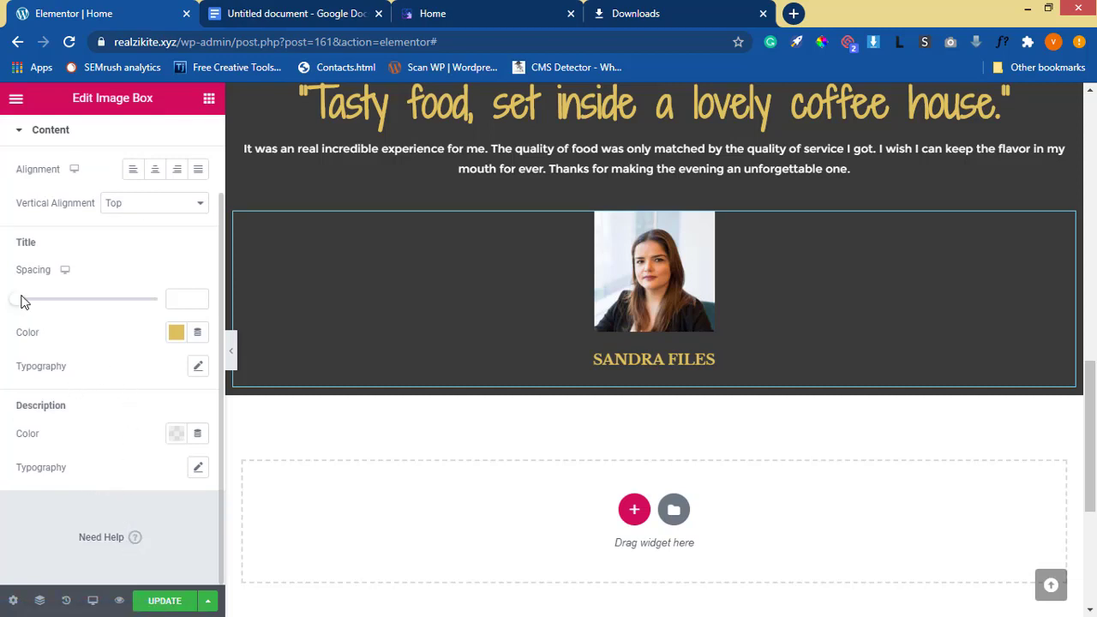
drag(15, 300, 59, 309)
scroll(160, 282, up, 2)
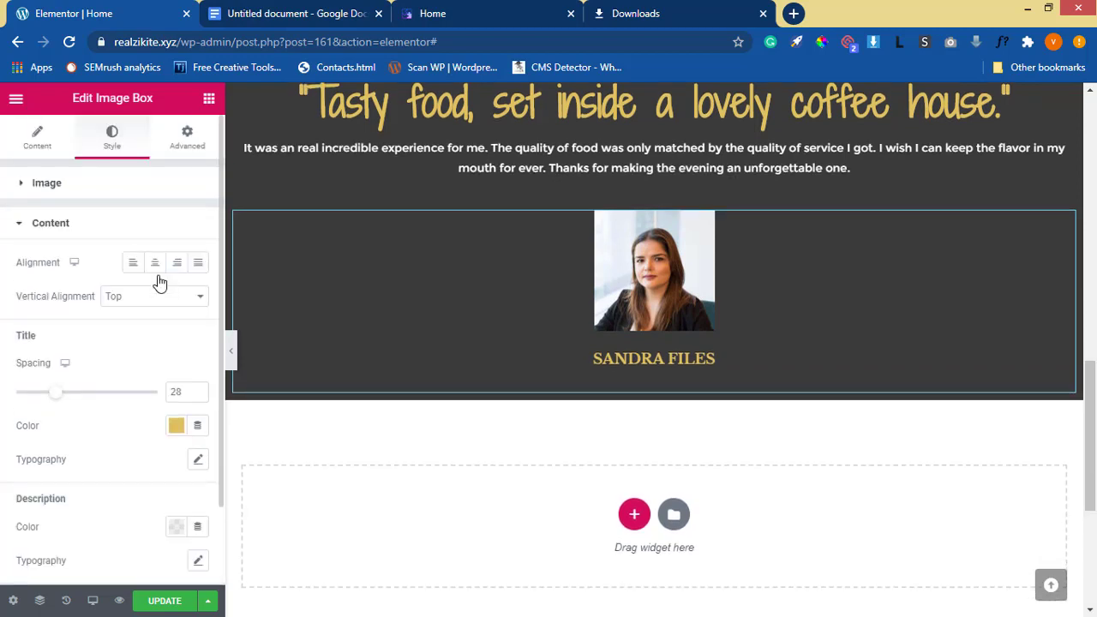
Set the letter spacing of the Image Box's title to 6.7 in its typography settings
scroll(145, 384, down, 2)
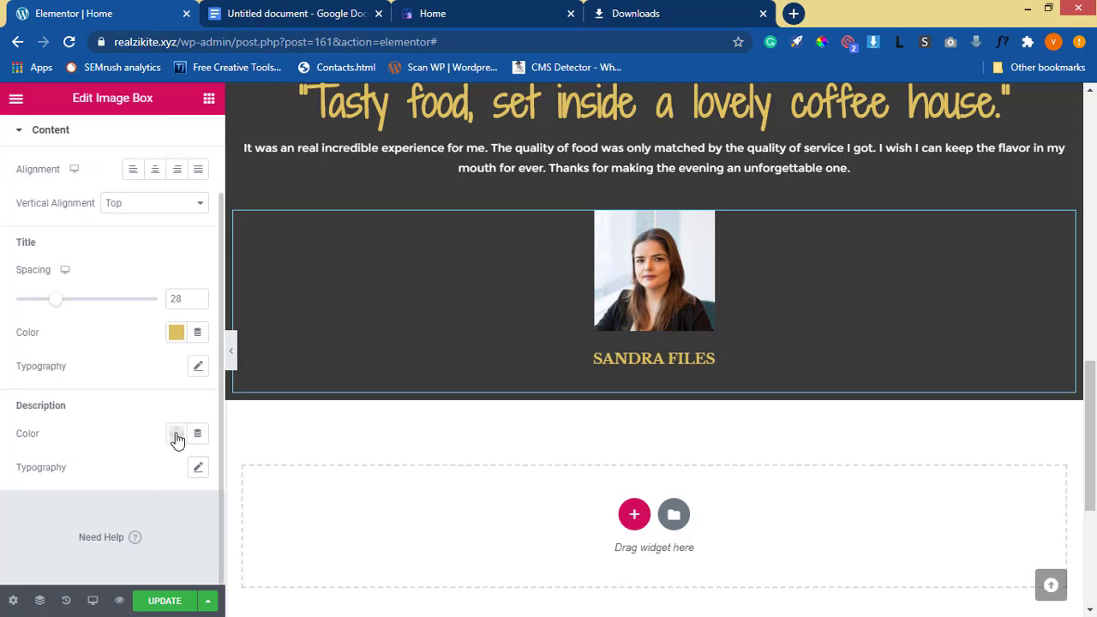
click(197, 367)
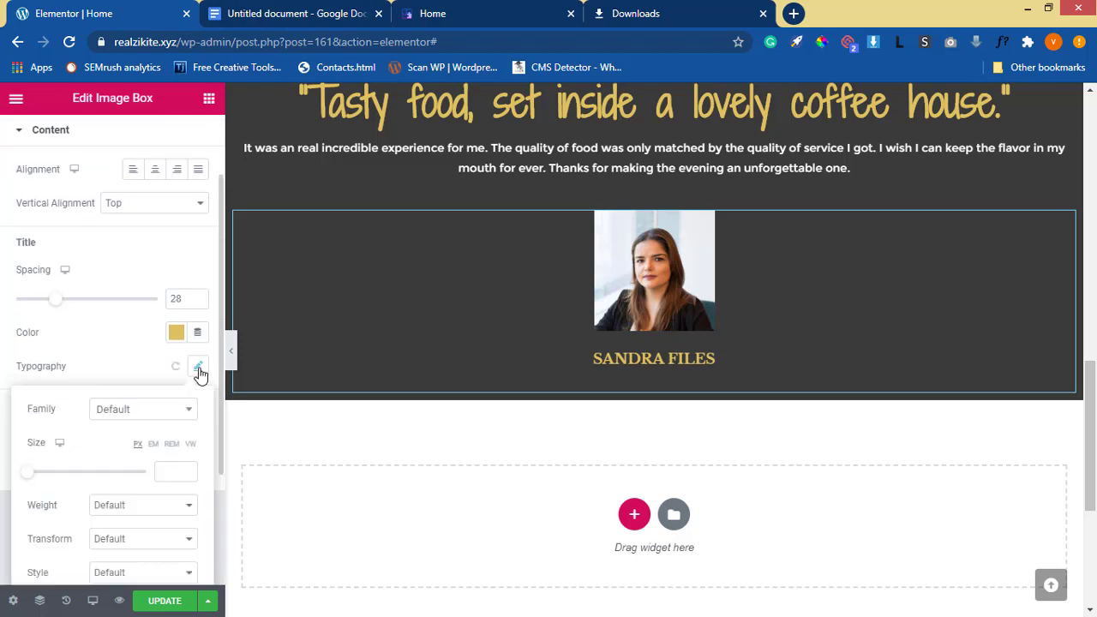
scroll(74, 411, down, 4)
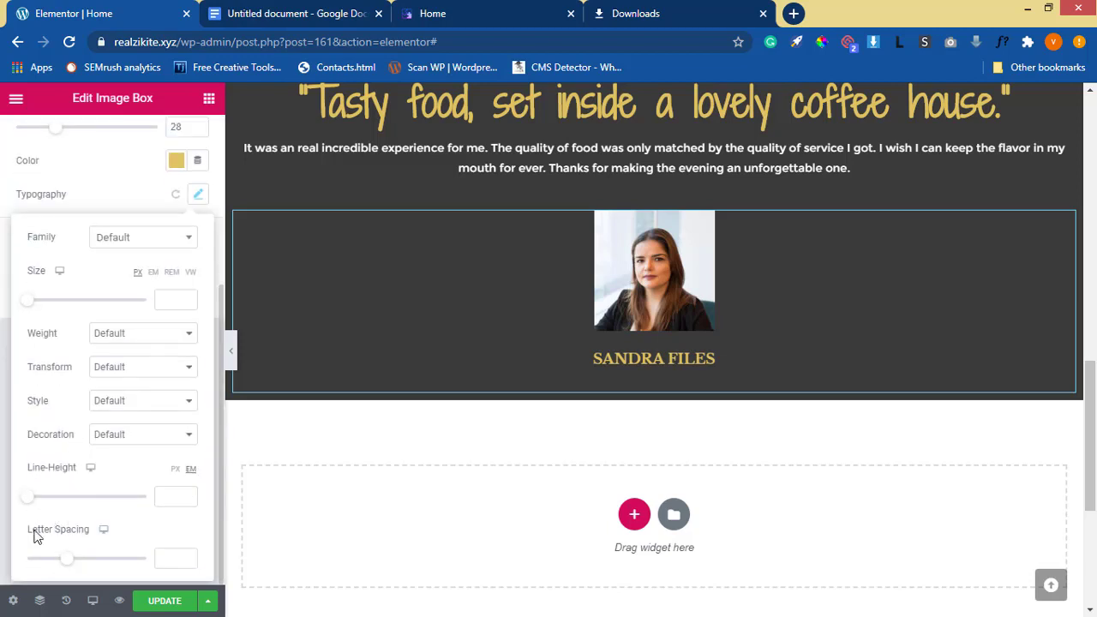
drag(81, 566, 125, 569)
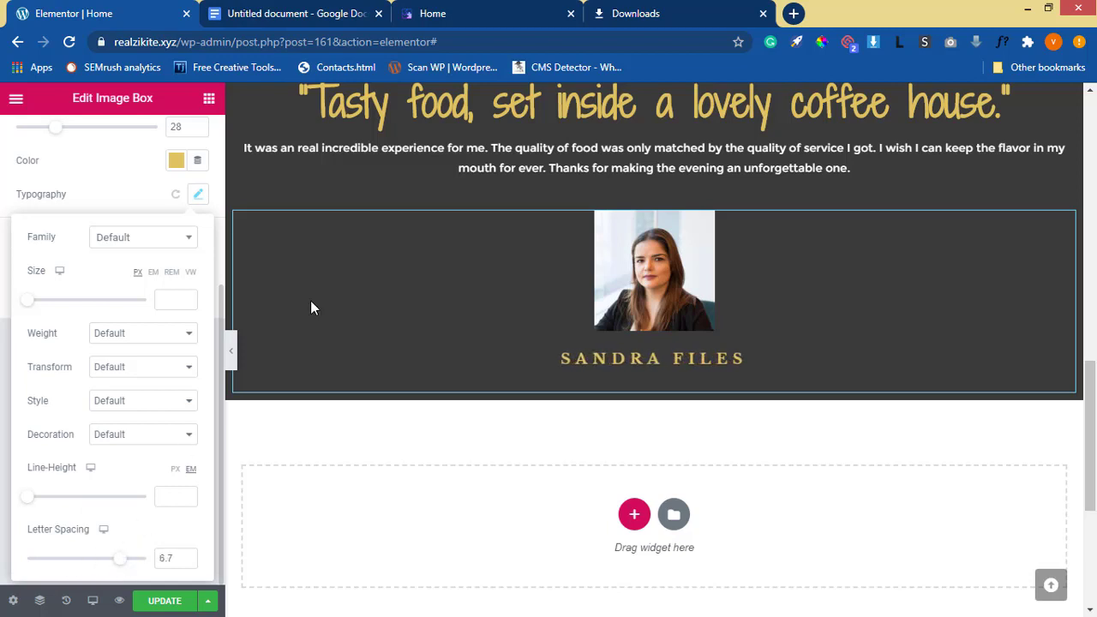
Compare the author name with the reference page and set the Image Box title's font weight to 200
click(515, 14)
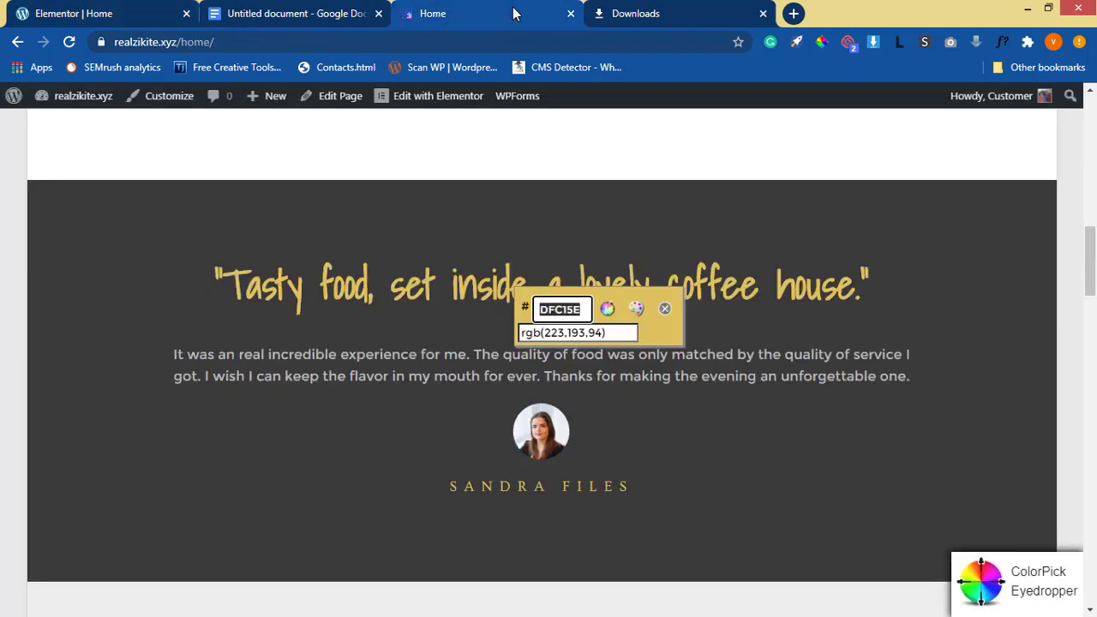
click(103, 13)
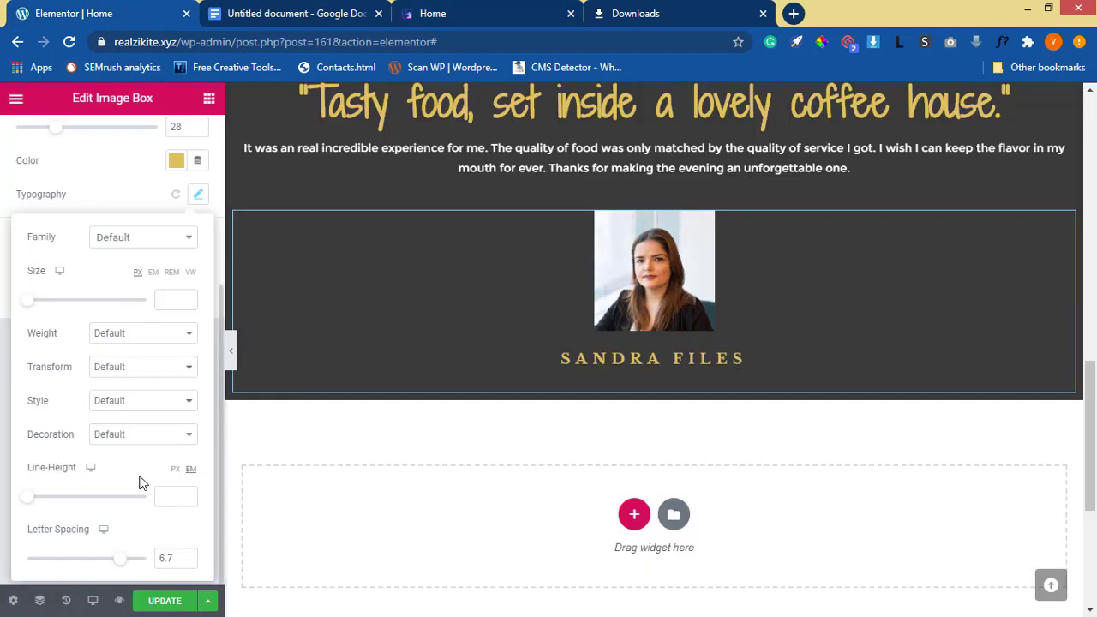
click(130, 342)
click(129, 363)
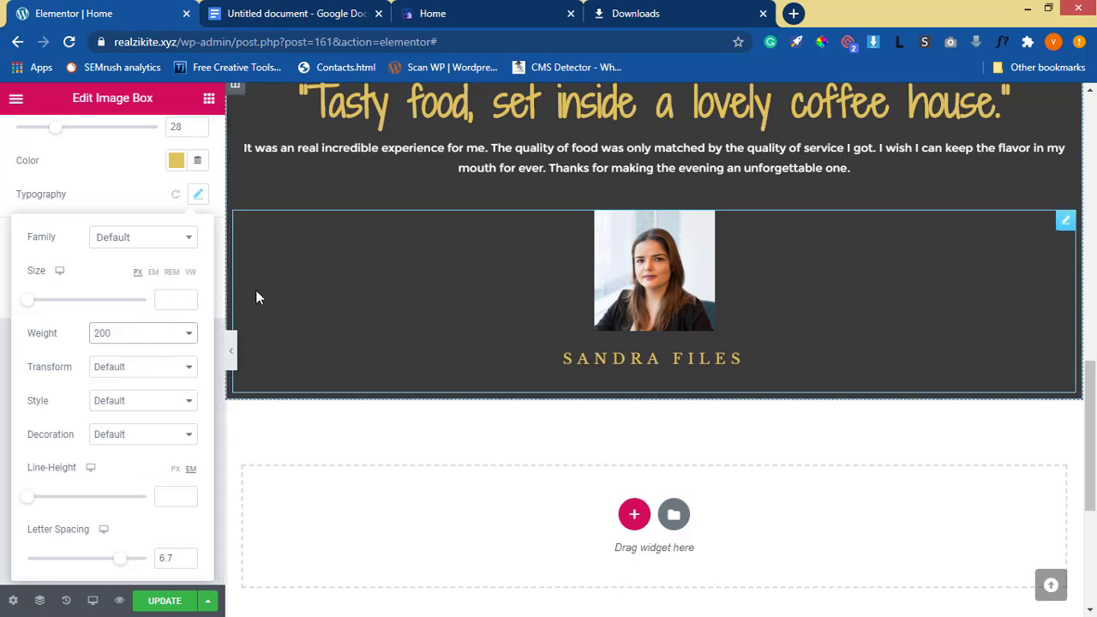
Try the Left image position for the author photo and restore it to Top
scroll(71, 415, up, 3)
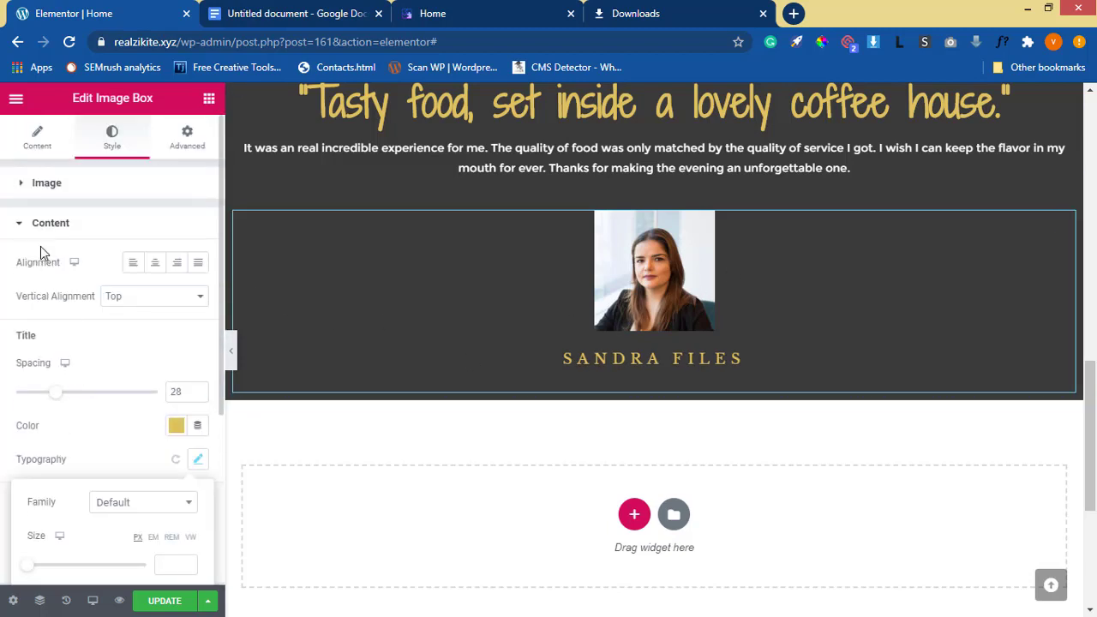
click(23, 216)
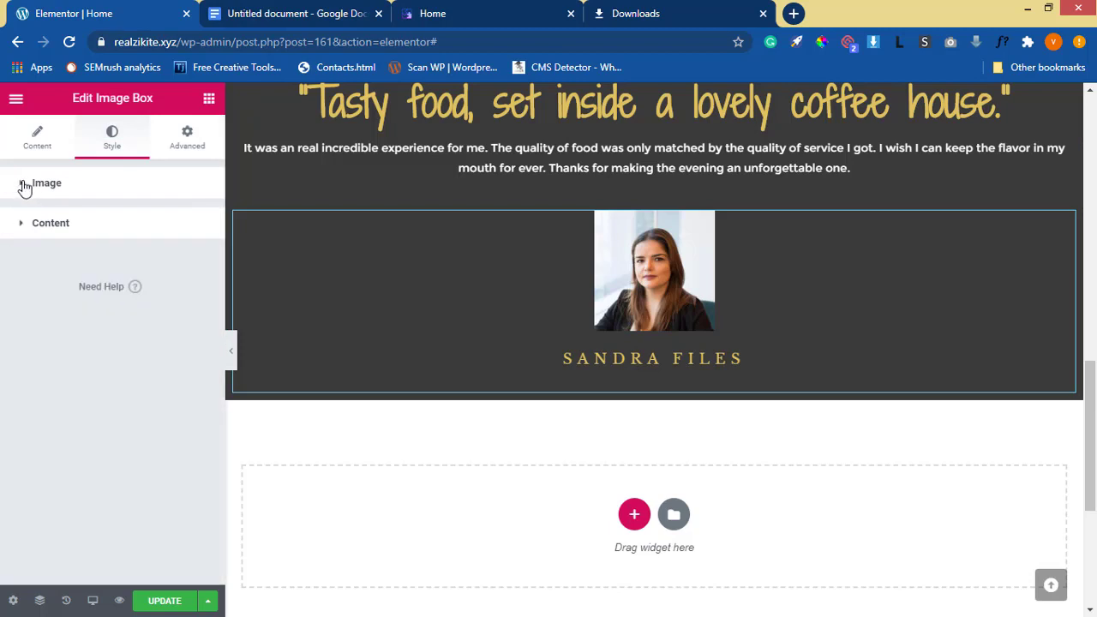
click(25, 186)
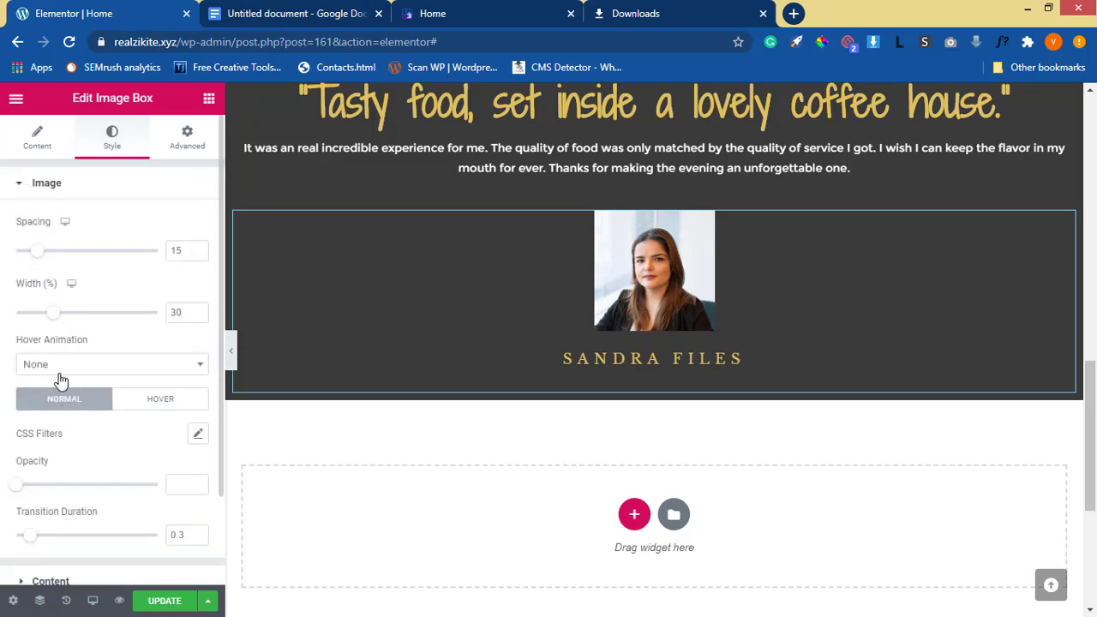
scroll(127, 432, down, 1)
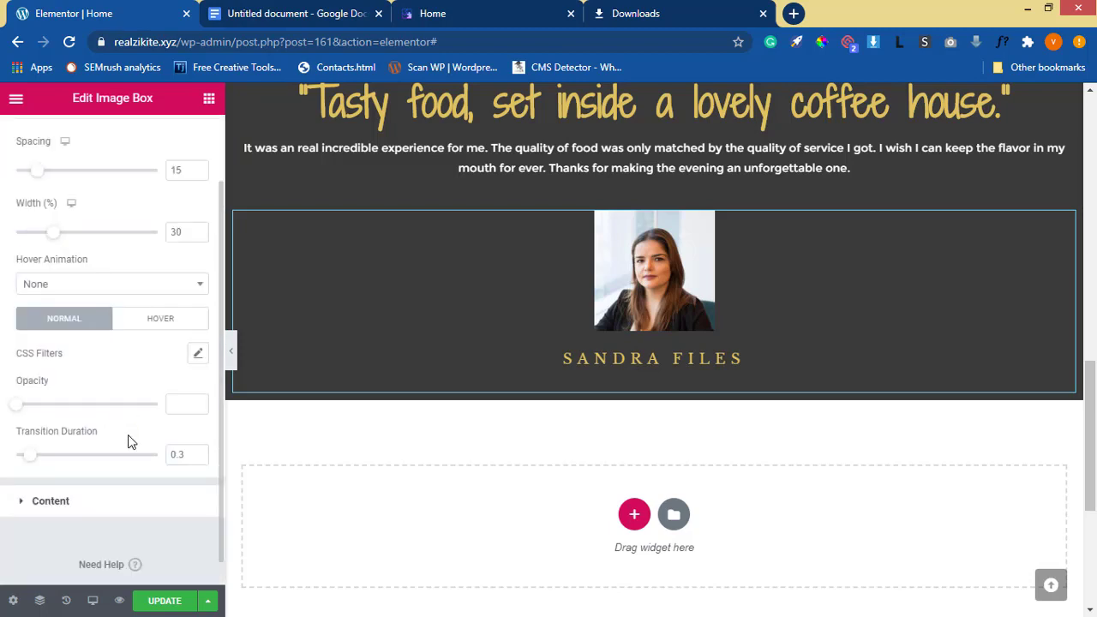
scroll(115, 404, up, 1)
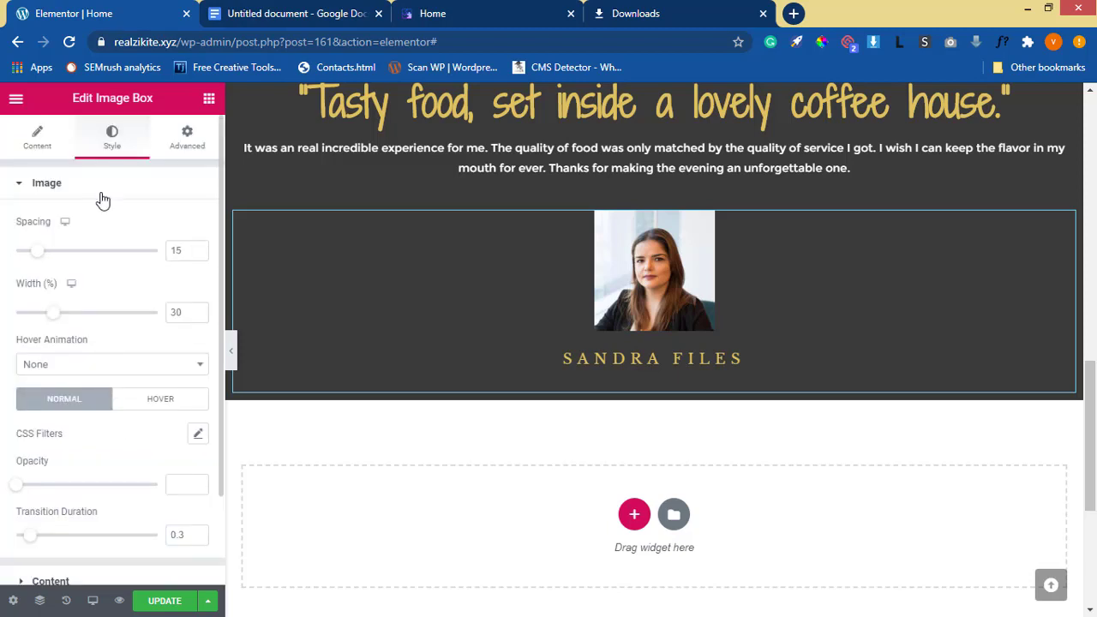
click(35, 150)
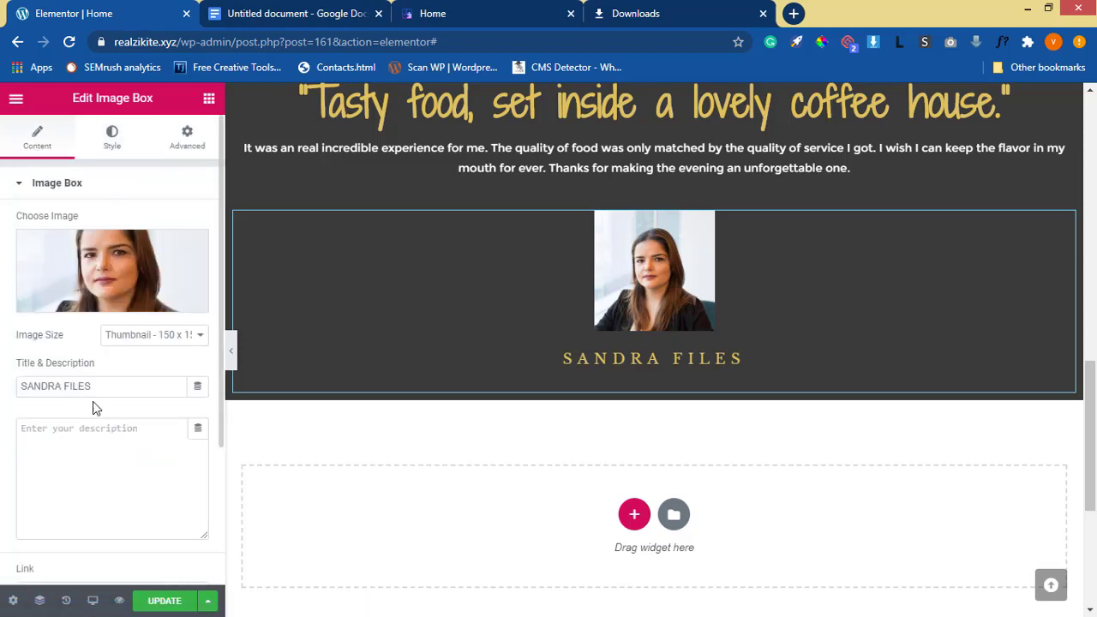
scroll(112, 459, down, 3)
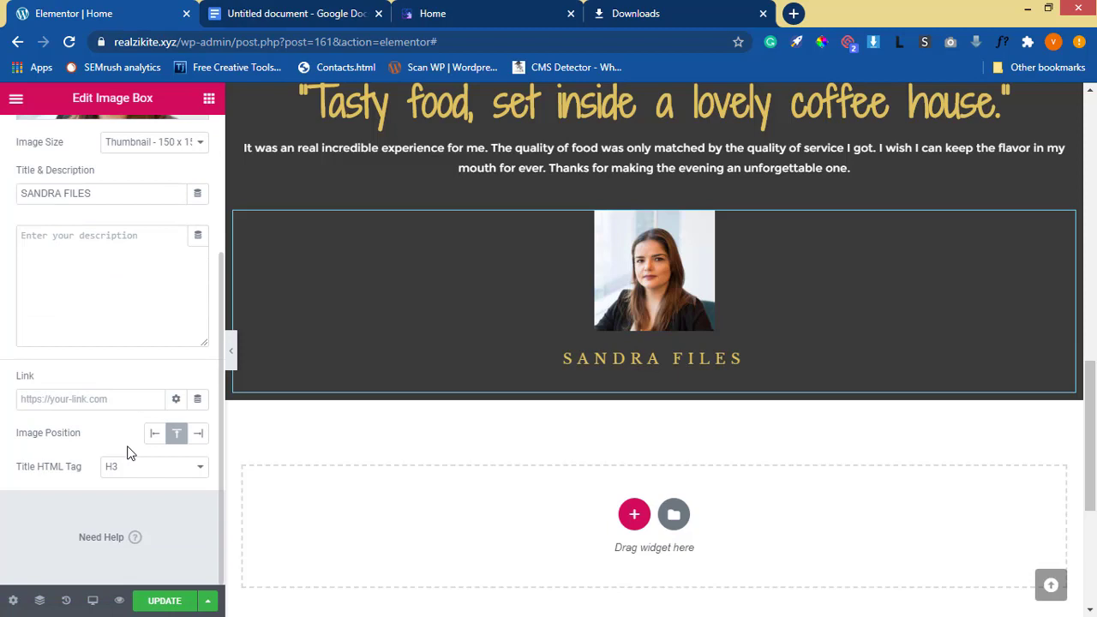
click(154, 436)
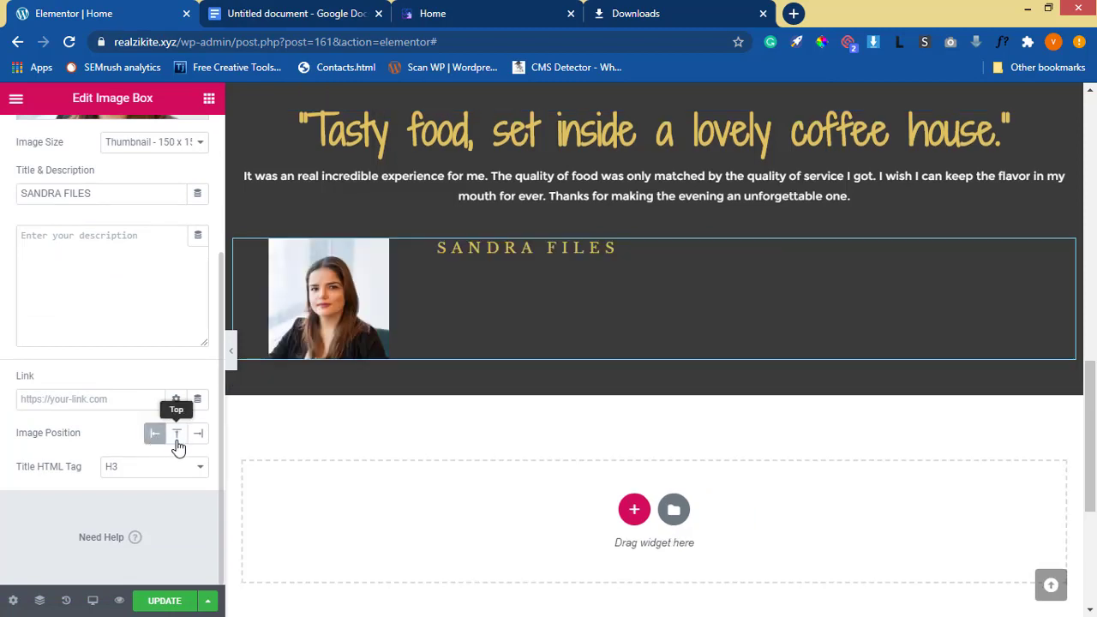
click(176, 439)
Reselect Thumbnail - 150 x 150 as the Image Box's image size
scroll(147, 437, up, 3)
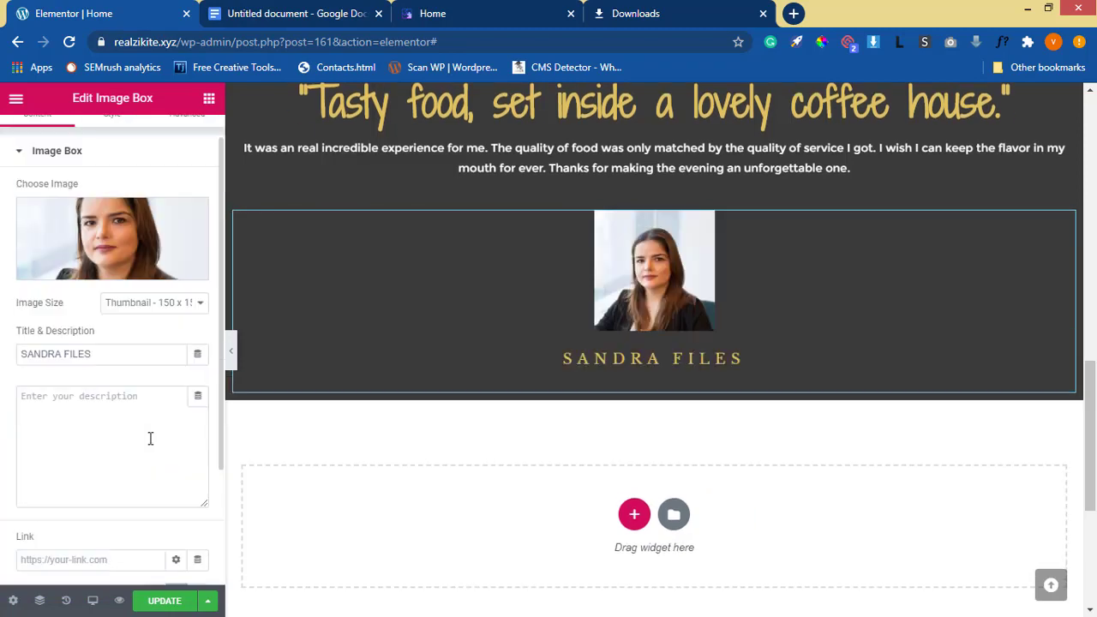
scroll(151, 439, up, 1)
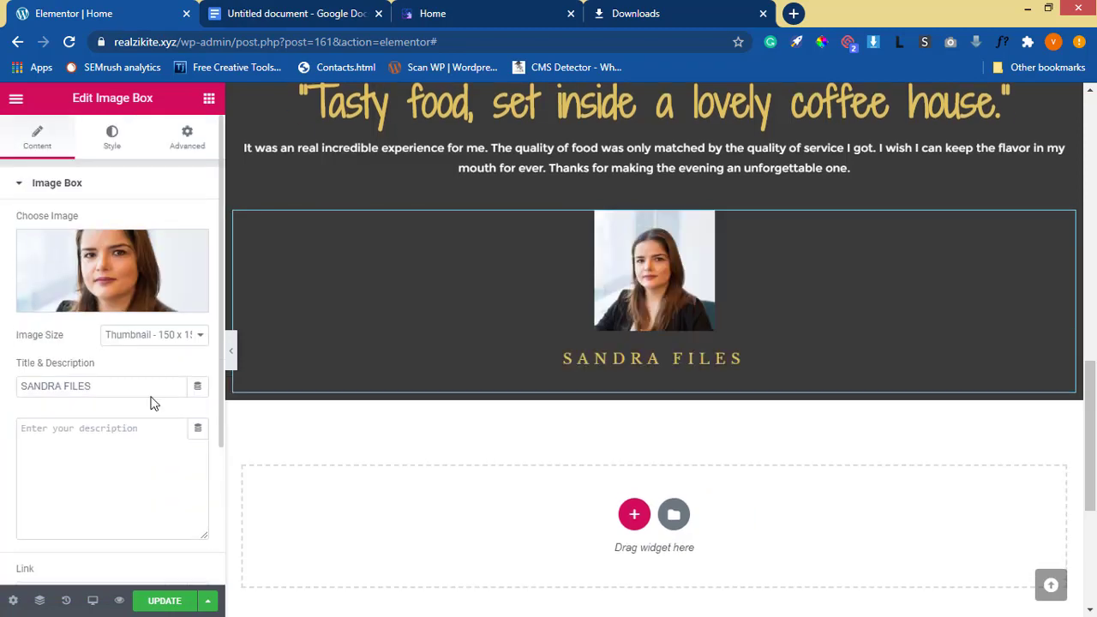
click(203, 339)
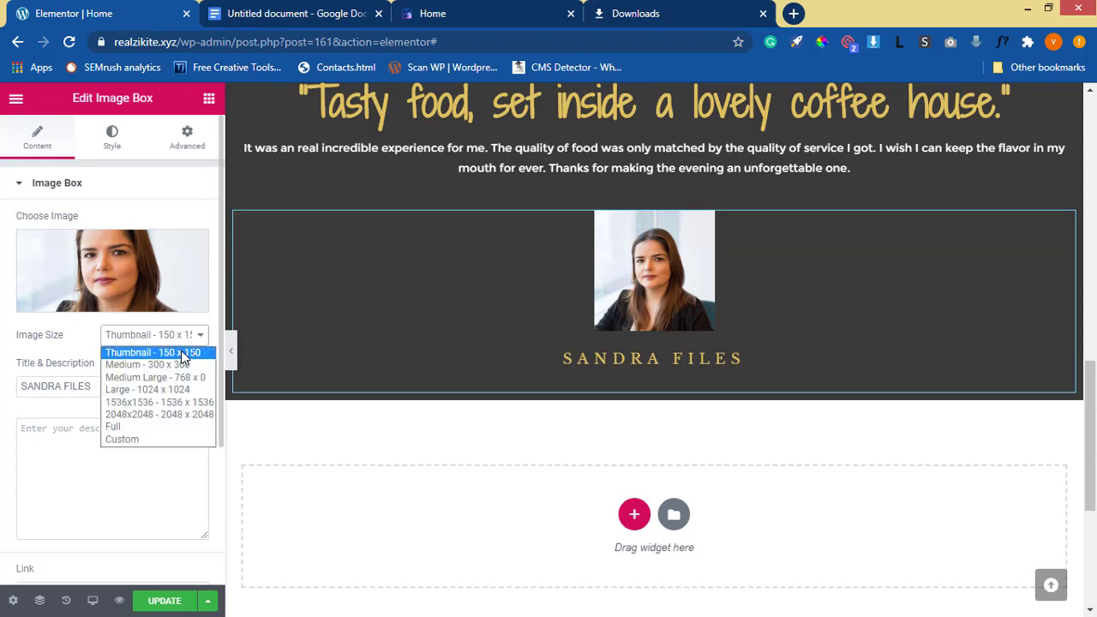
click(181, 357)
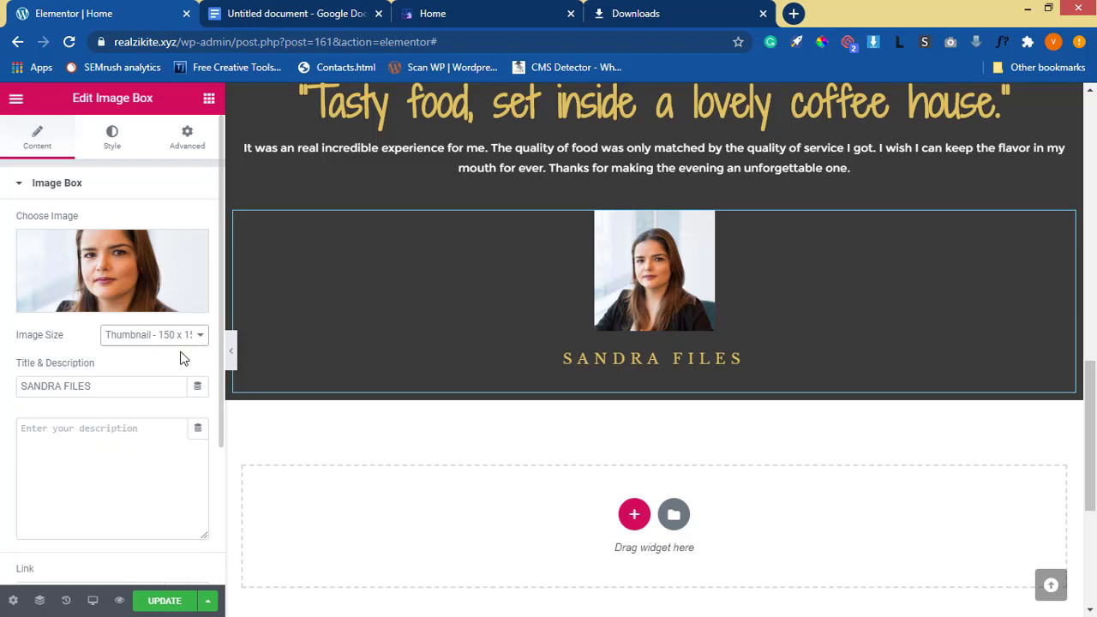
Dismiss the colour picker on the reference page and compare its author photo with the Image Box's photo
click(112, 142)
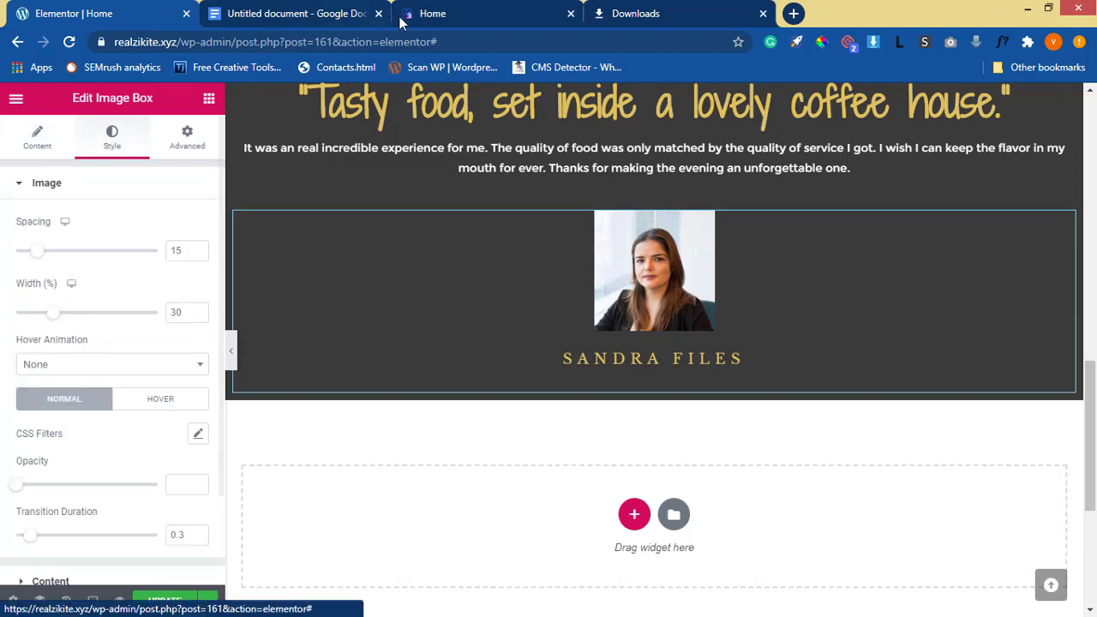
click(460, 13)
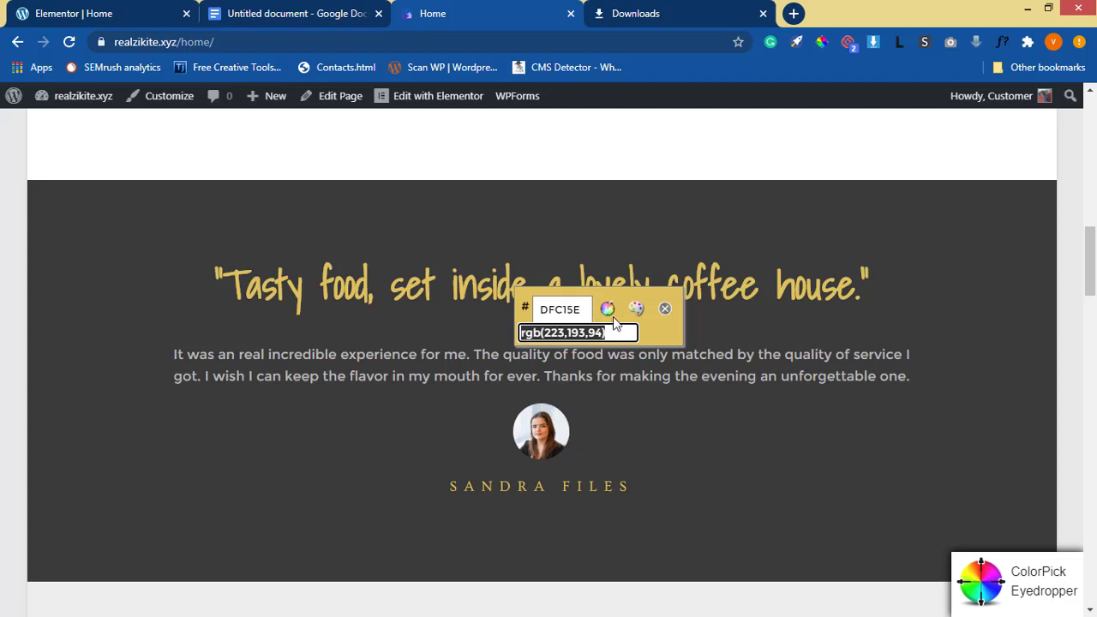
click(665, 309)
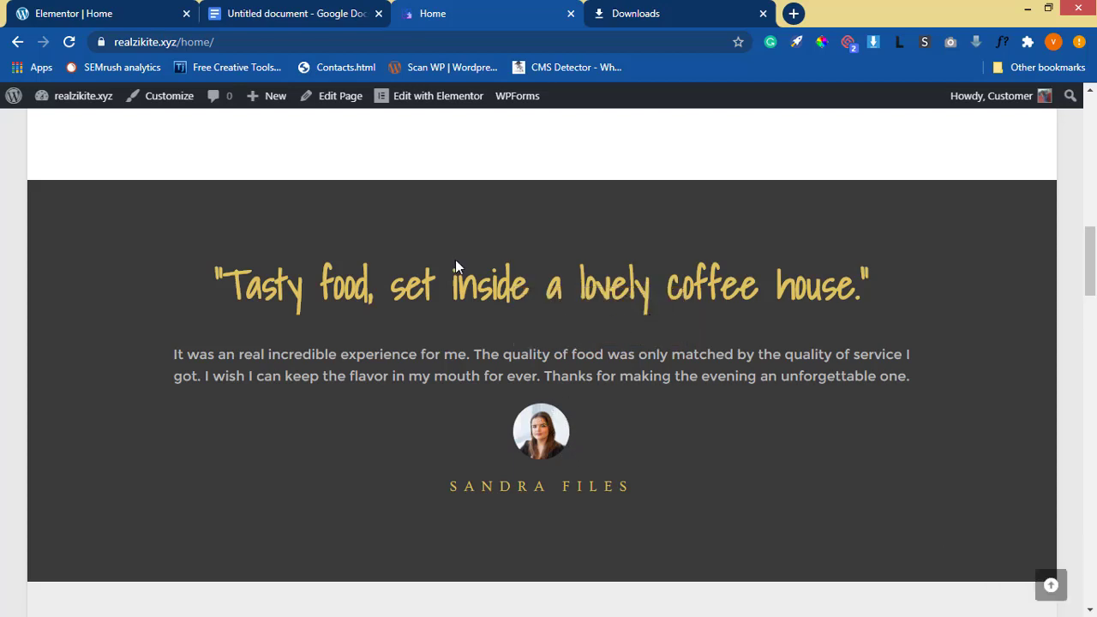
click(89, 15)
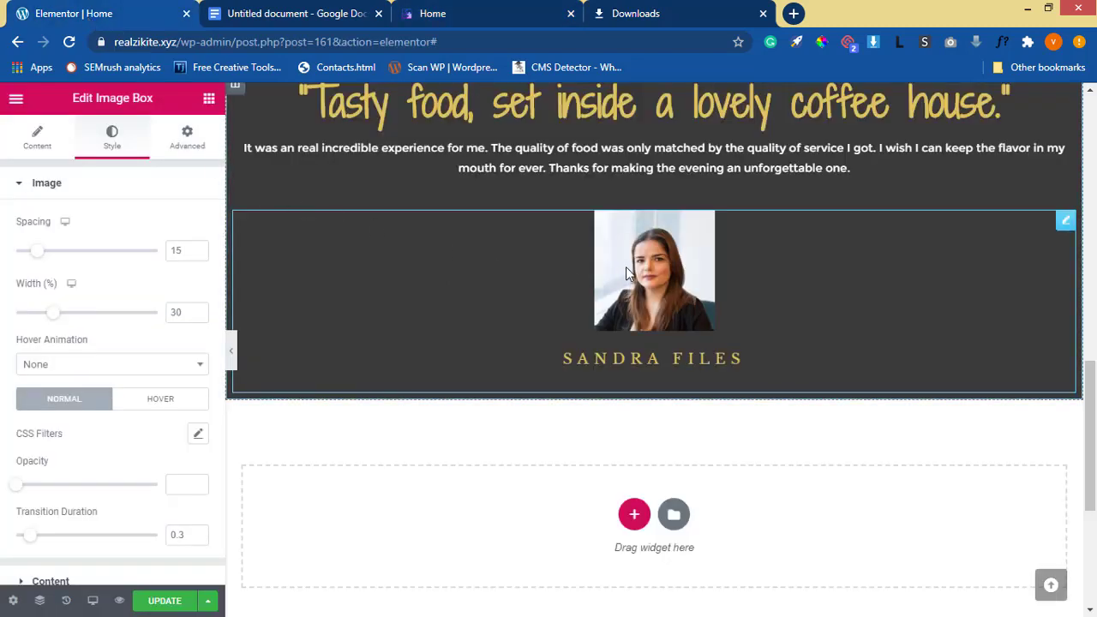
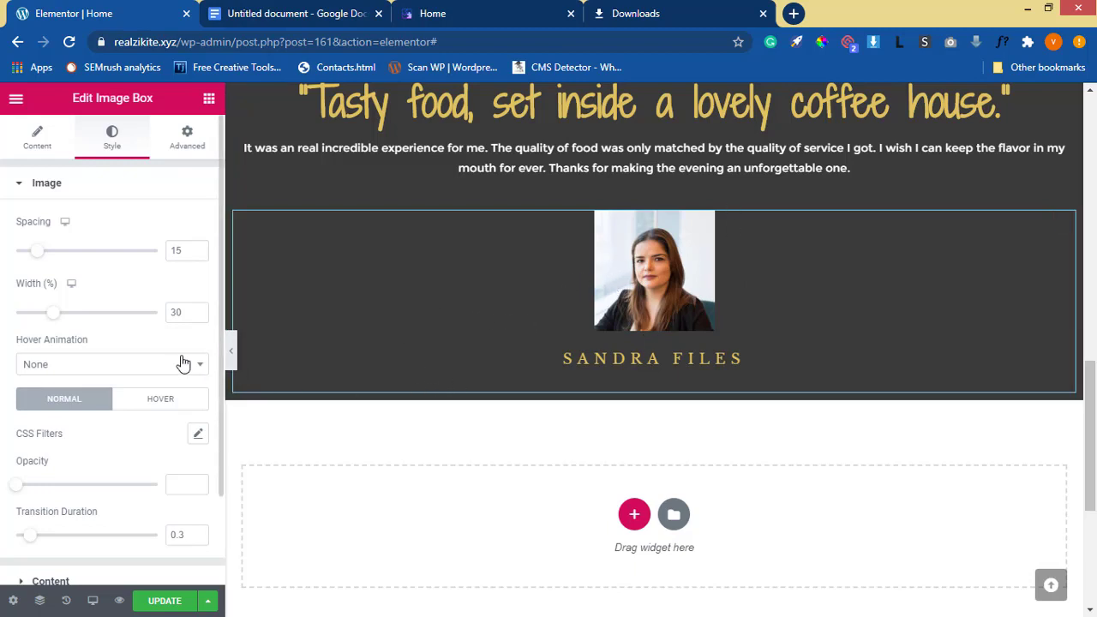
Set the Our Sweets section's top and bottom margins to 70 px
click(187, 139)
scroll(125, 460, down, 5)
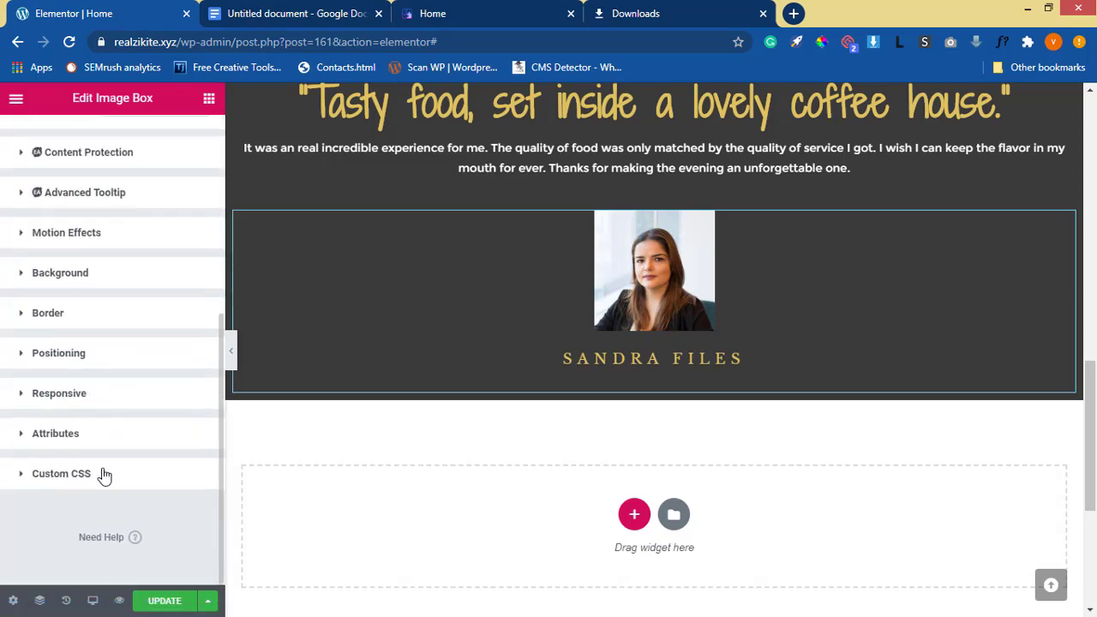
scroll(847, 343, up, 15)
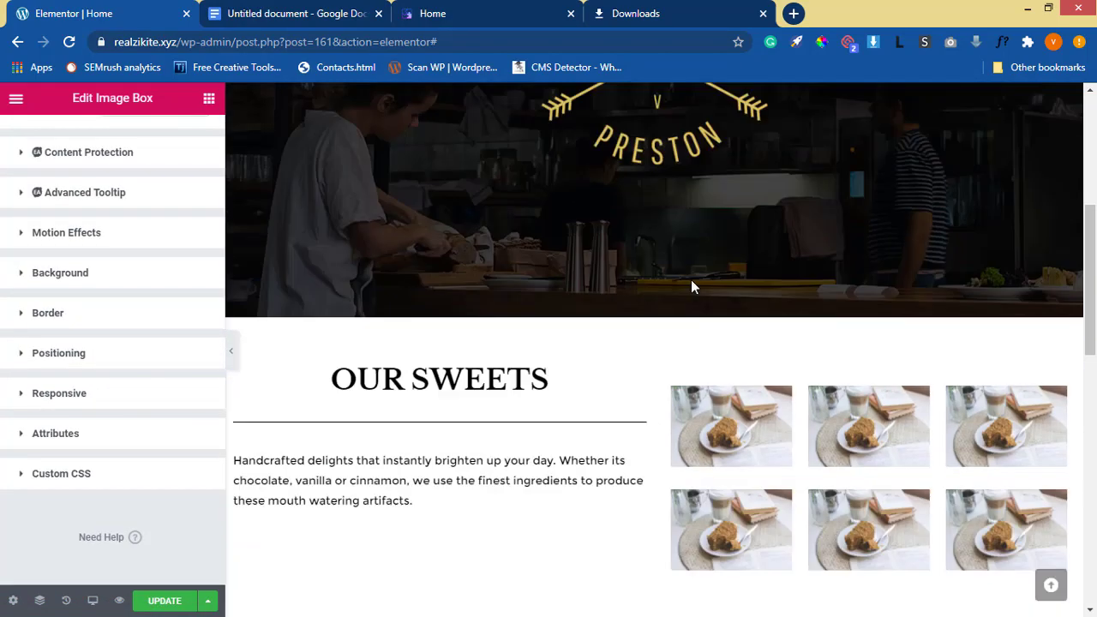
scroll(747, 337, down, 10)
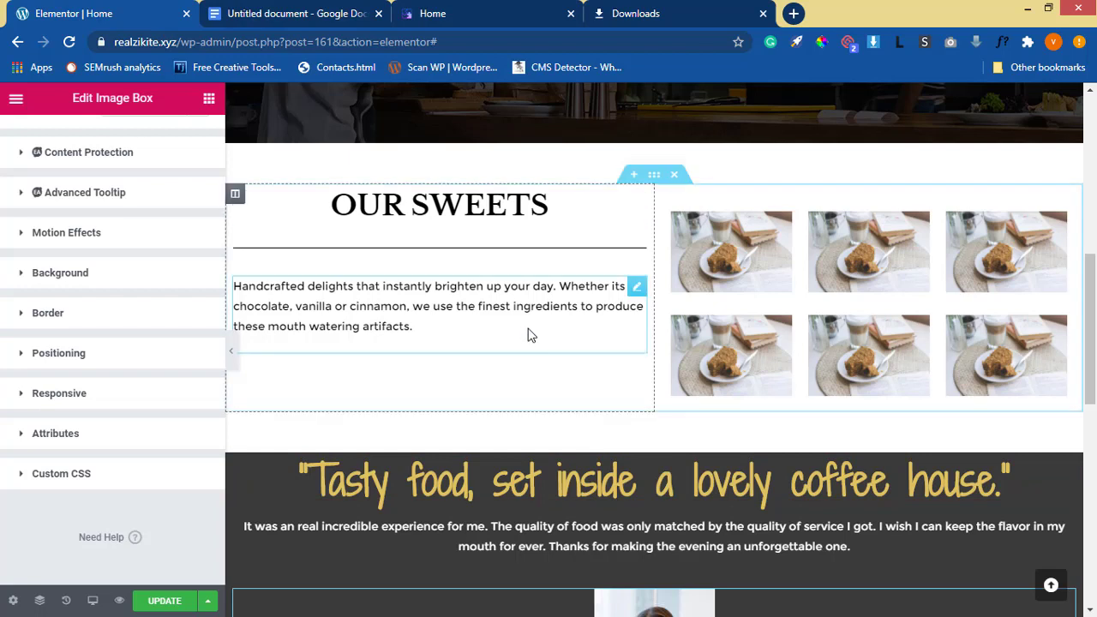
click(653, 177)
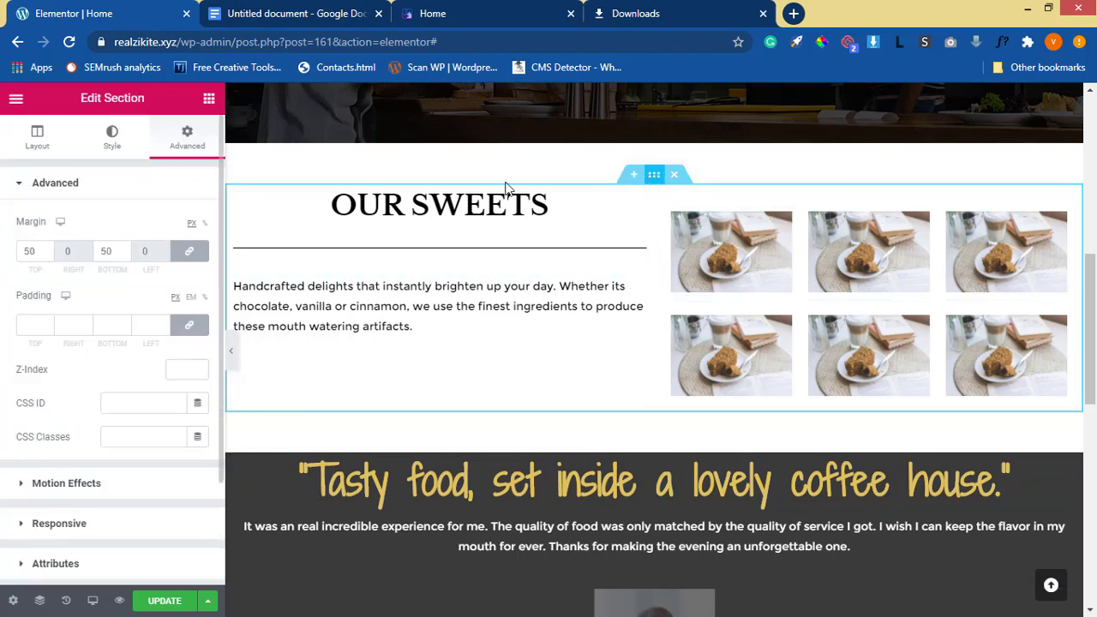
click(126, 250)
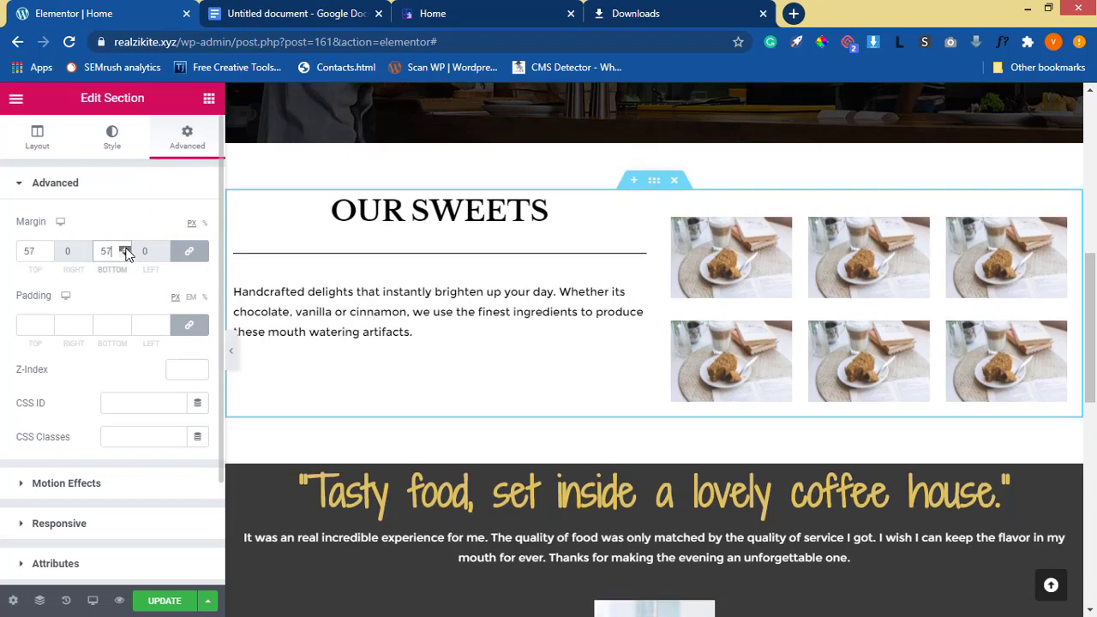
drag(126, 250, 126, 251)
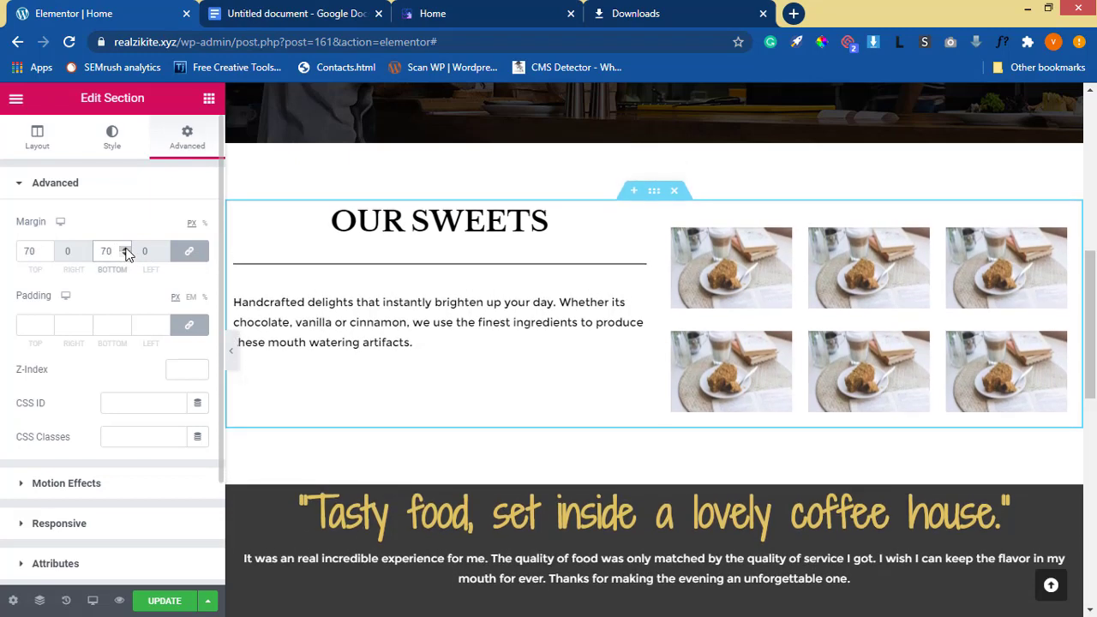
Examine the reference page's layout below the testimonial, covering the Tasty Breakfast, Birthdays & Events and Fresh Coffee blocks
click(656, 14)
click(532, 13)
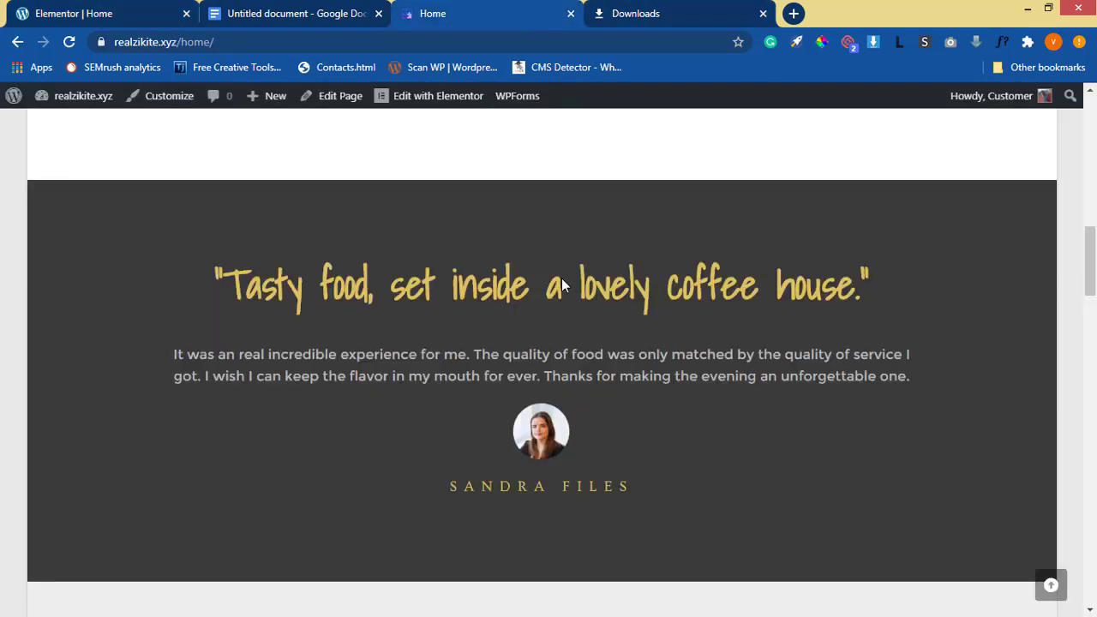
scroll(581, 286, down, 7)
scroll(581, 285, up, 3)
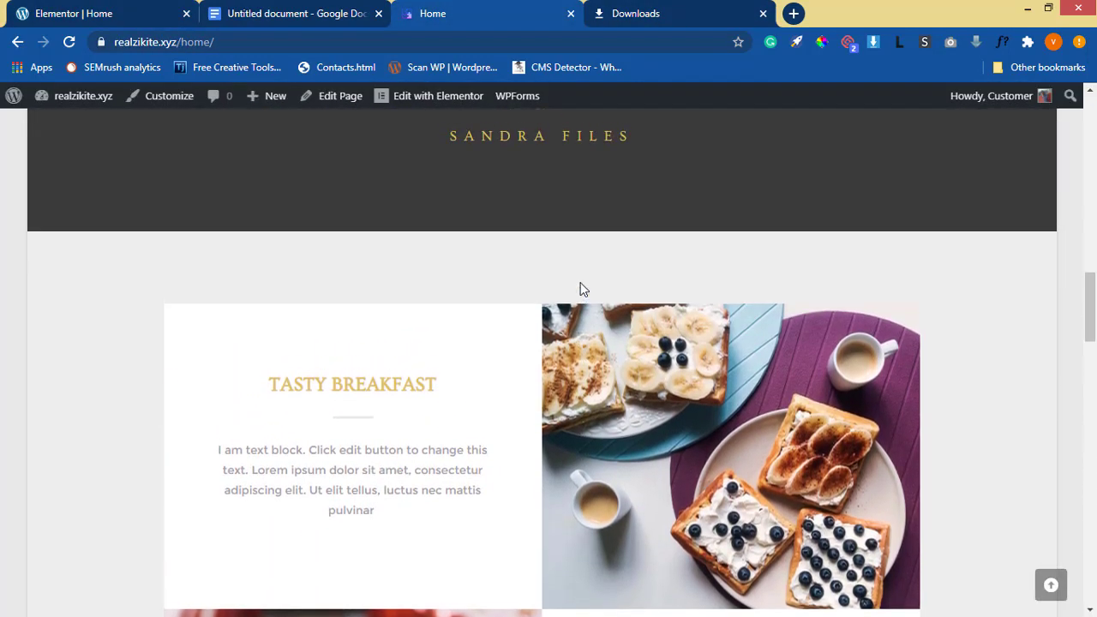
scroll(583, 291, down, 10)
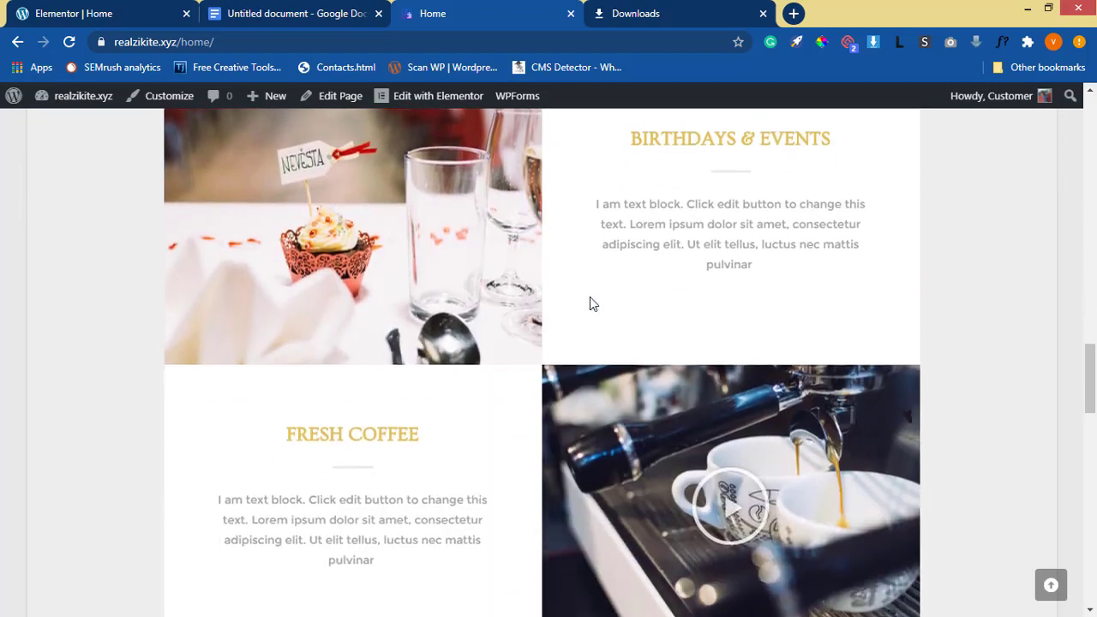
scroll(591, 303, up, 8)
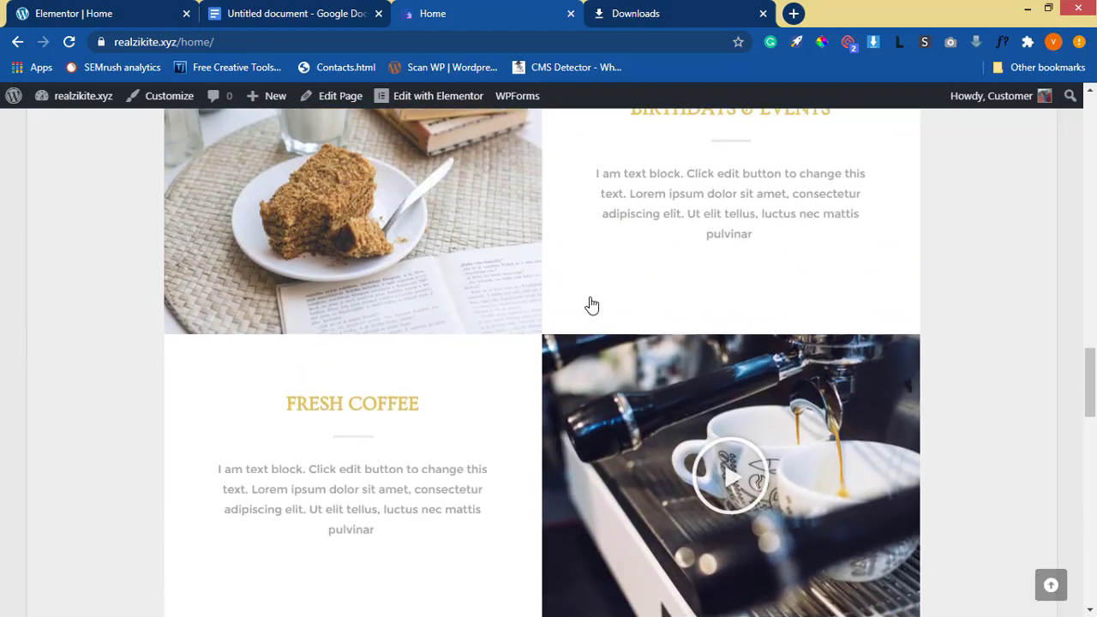
scroll(590, 298, up, 2)
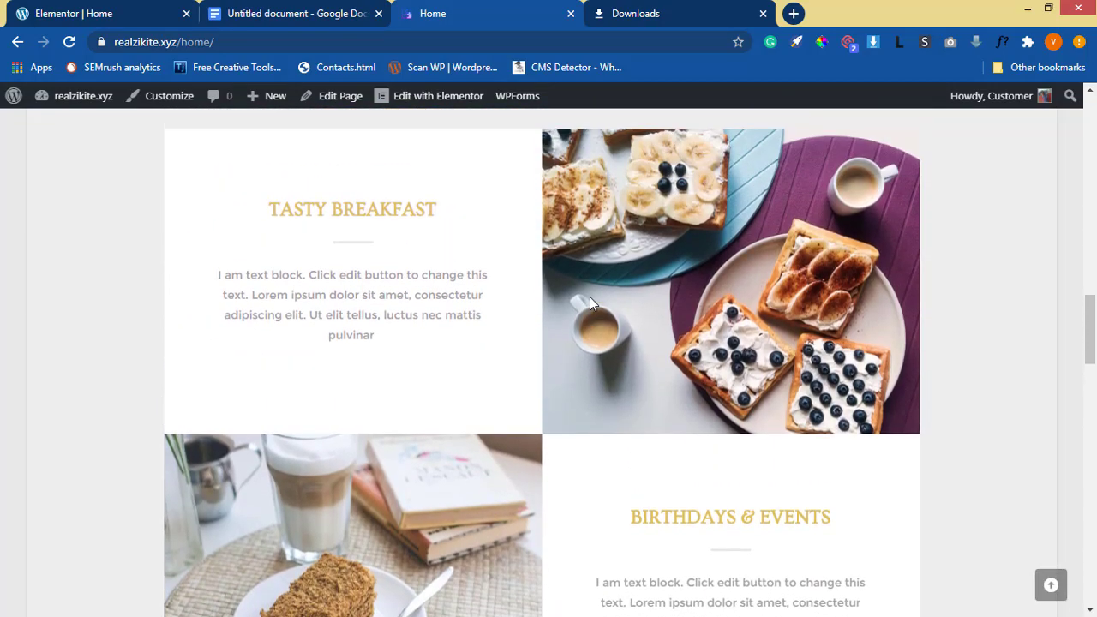
scroll(518, 228, up, 12)
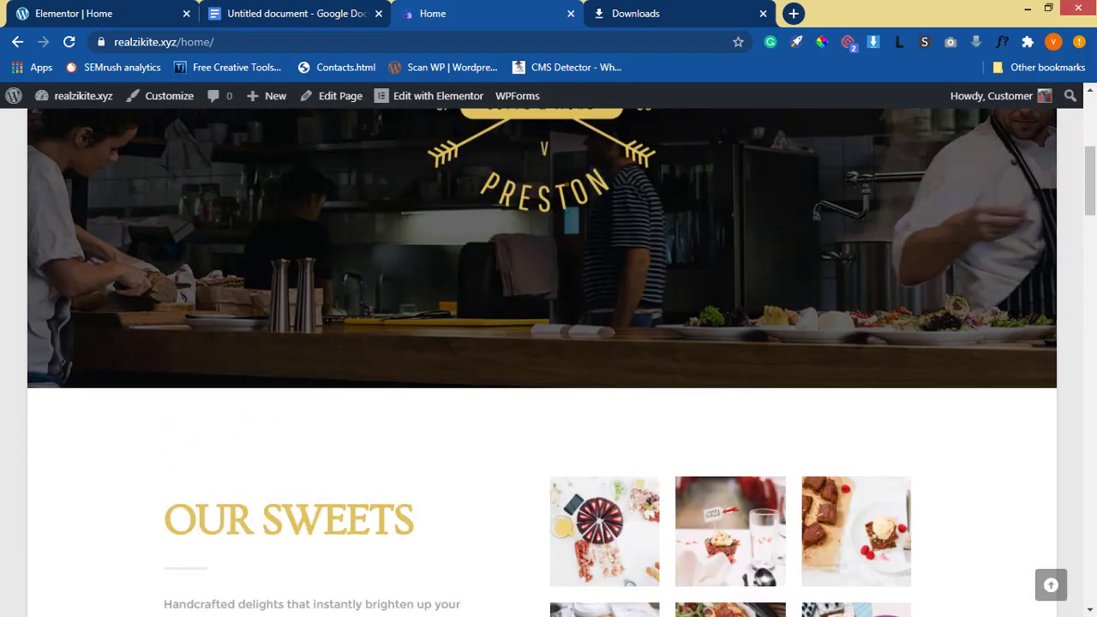
scroll(567, 512, down, 7)
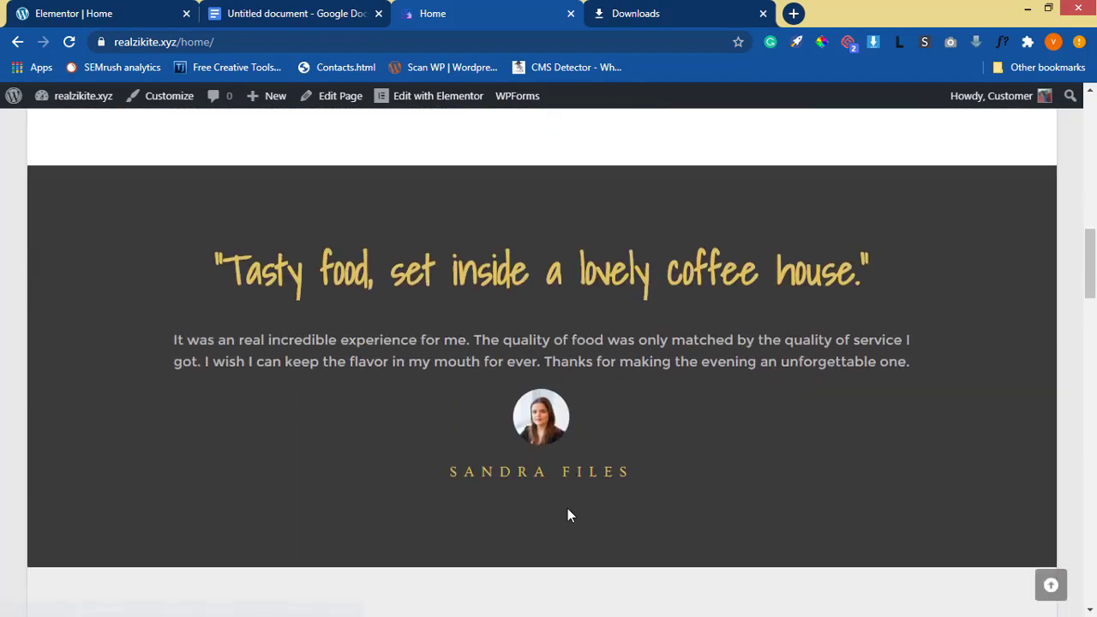
scroll(568, 513, down, 6)
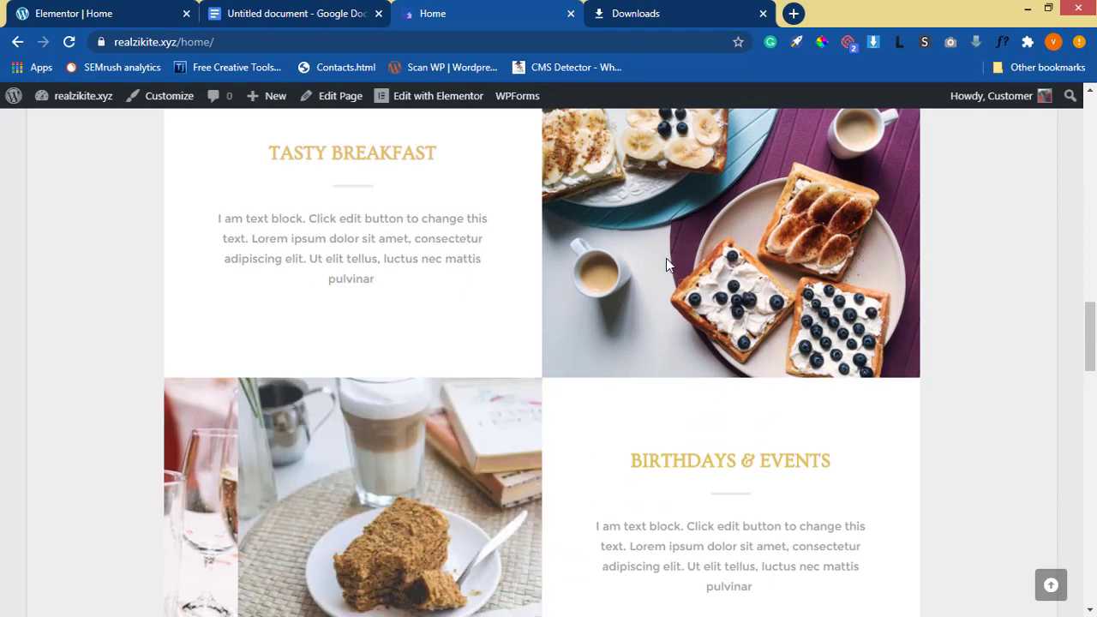
scroll(699, 453, down, 4)
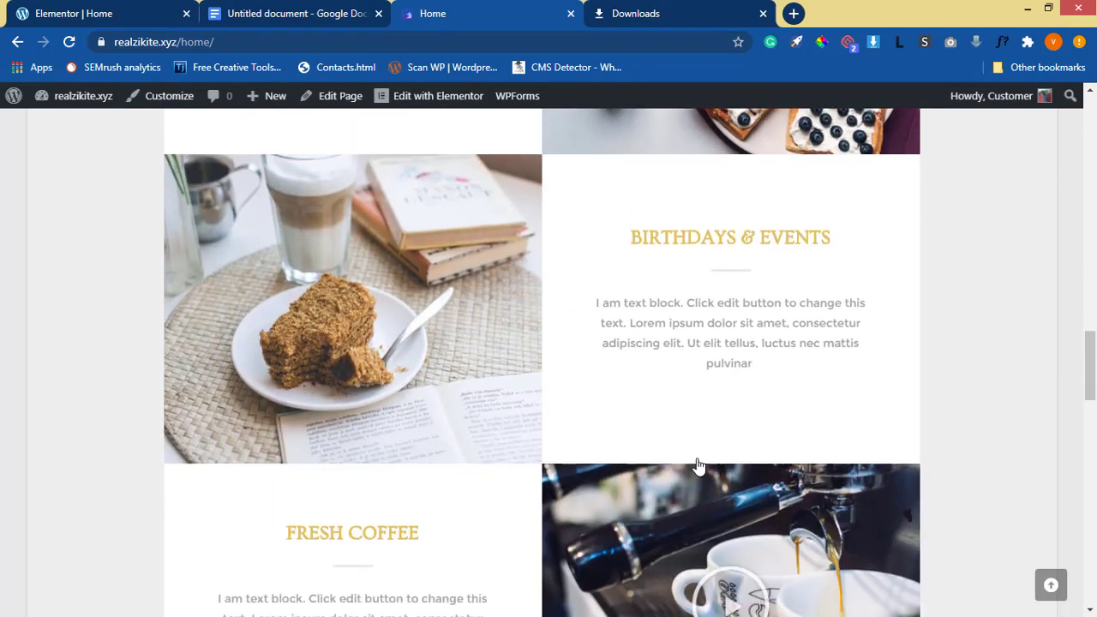
scroll(702, 460, up, 2)
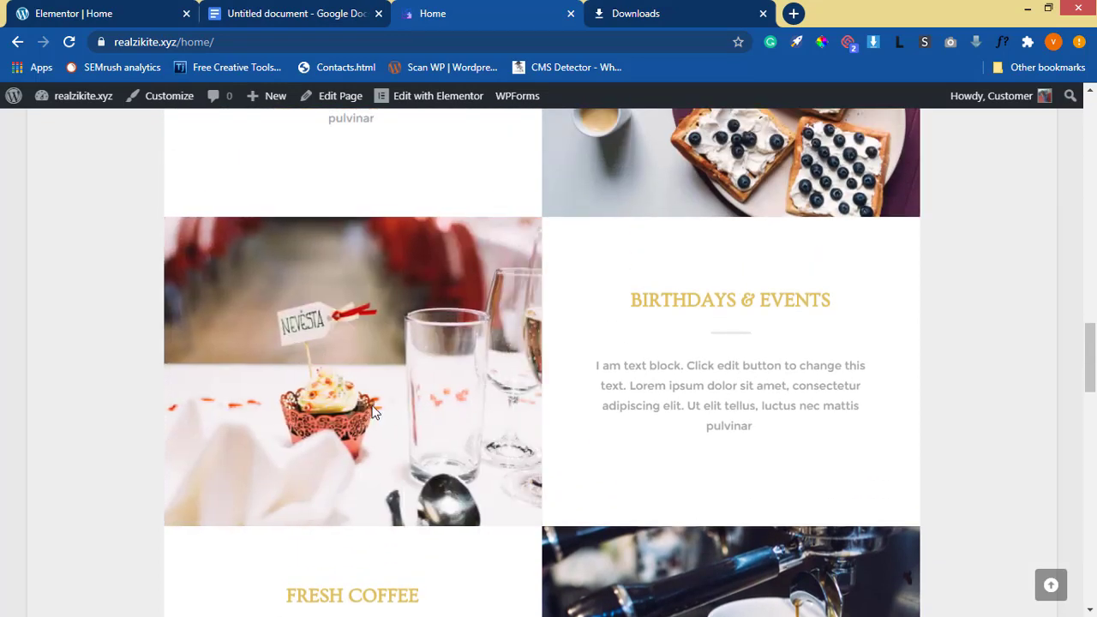
scroll(742, 335, up, 1)
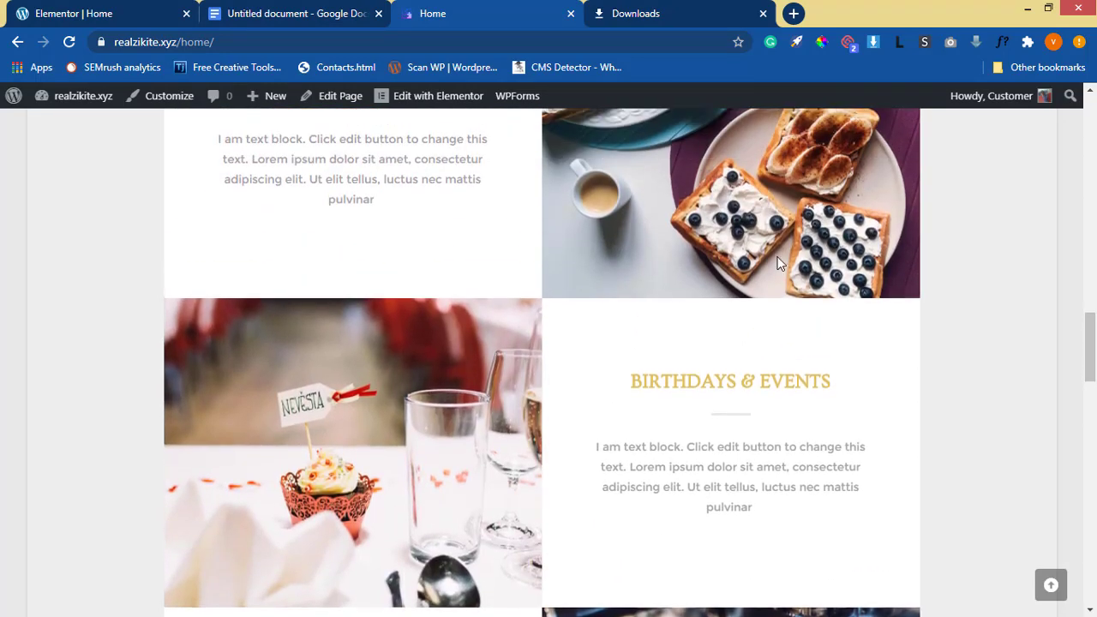
scroll(769, 354, up, 2)
scroll(768, 354, down, 6)
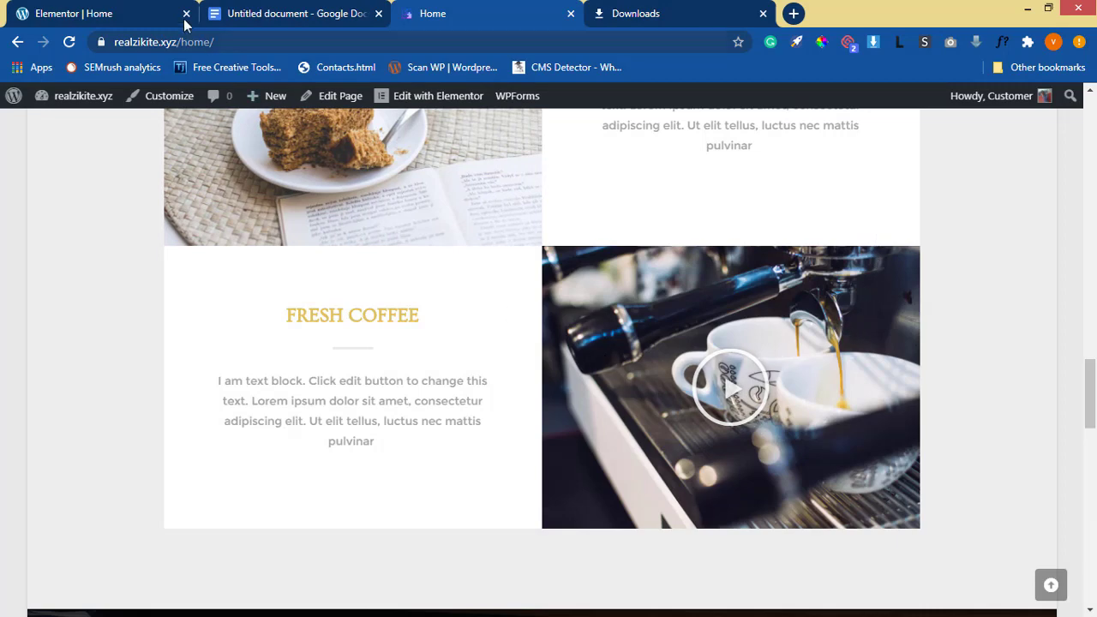
Add a new single-column section below the testimonial section in the Elementor editor
click(139, 17)
scroll(493, 373, down, 5)
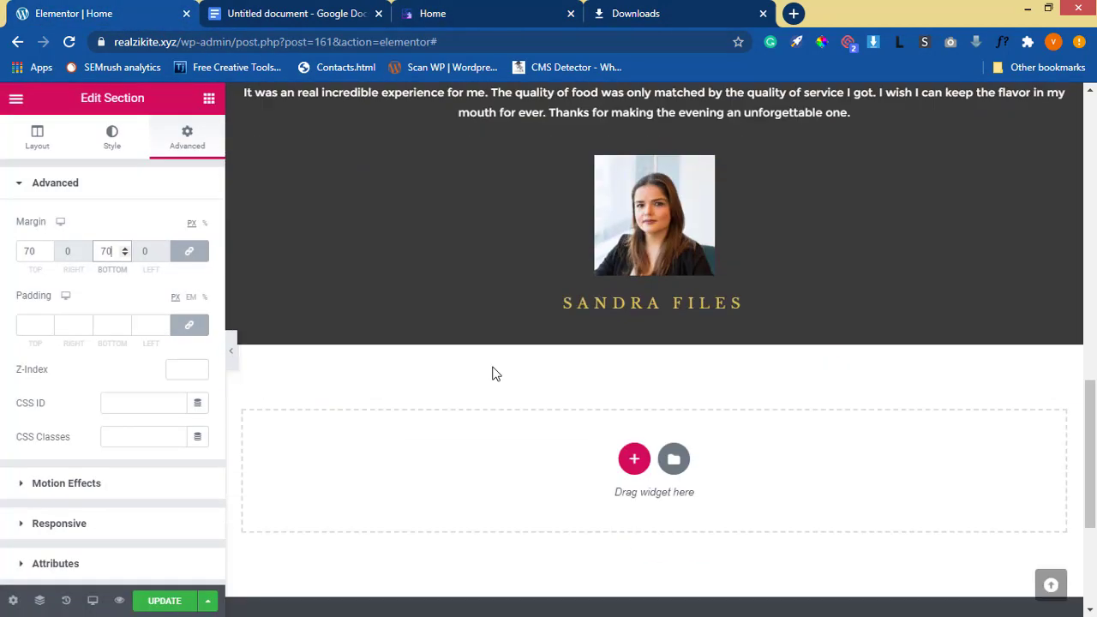
click(635, 393)
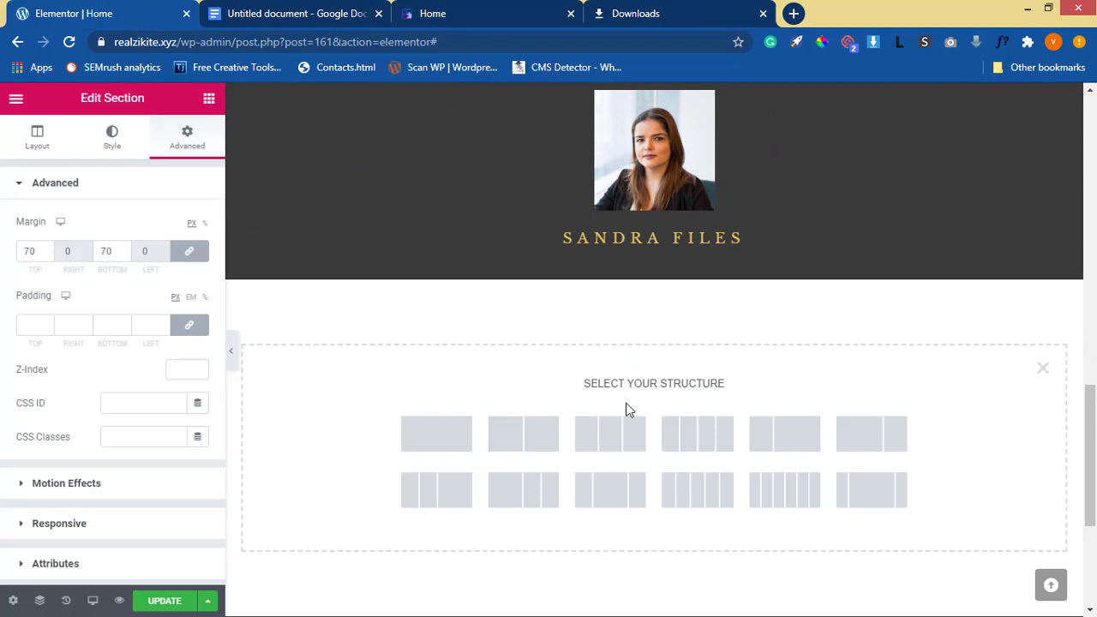
click(424, 435)
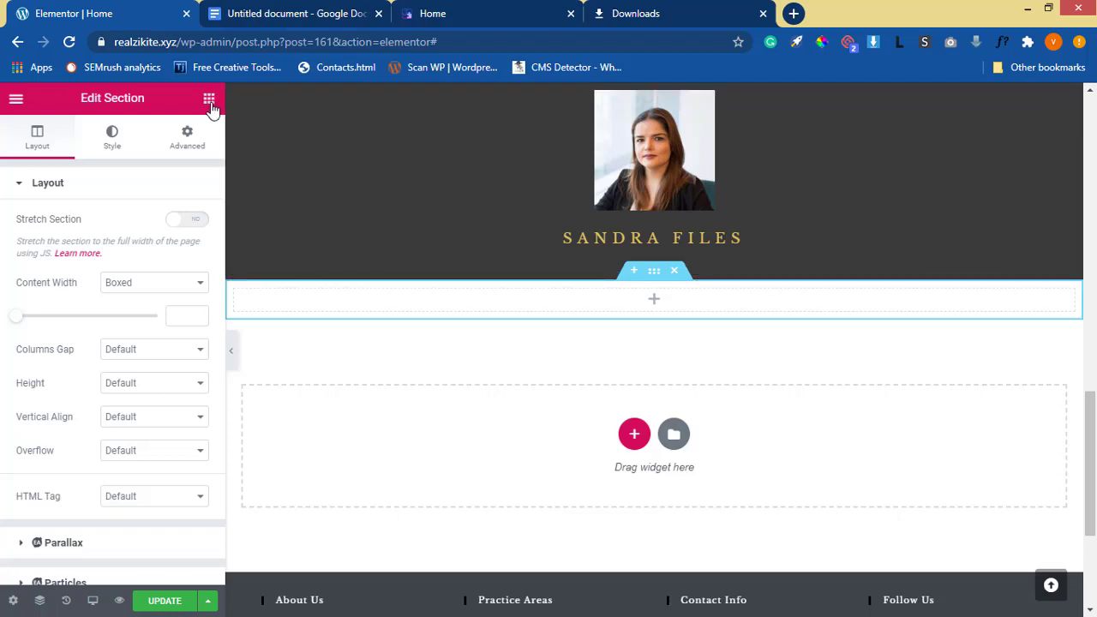
Stretch the new section across the page and set its content width to Full Width
click(175, 224)
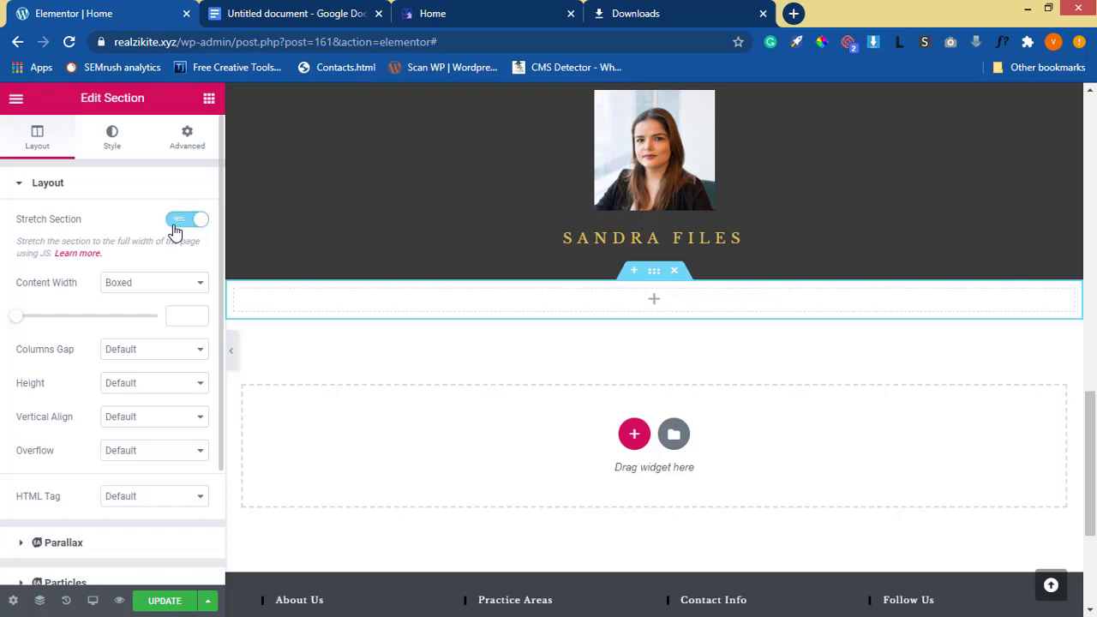
click(165, 290)
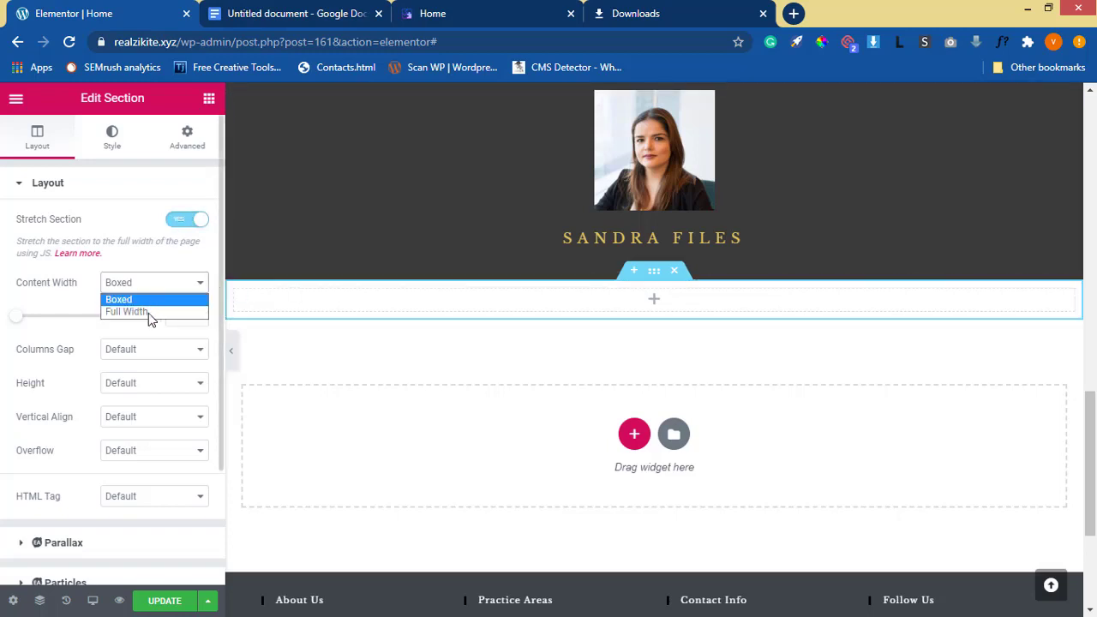
click(148, 312)
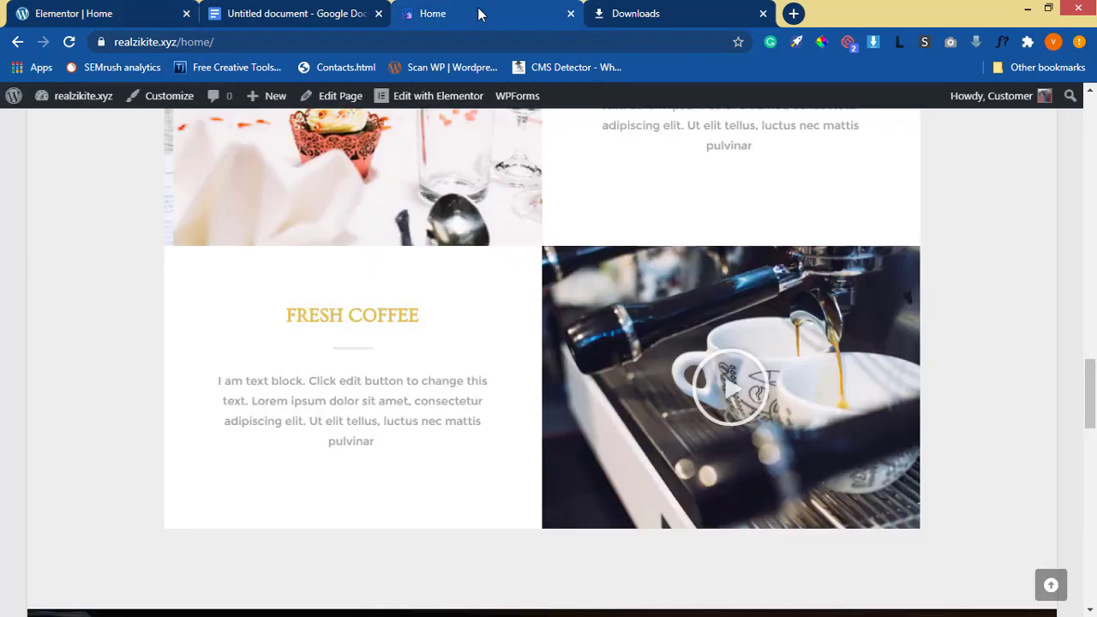
Sample the light background colour behind the Tasty Breakfast block on the reference page with ColorPick Eyedropper
click(480, 13)
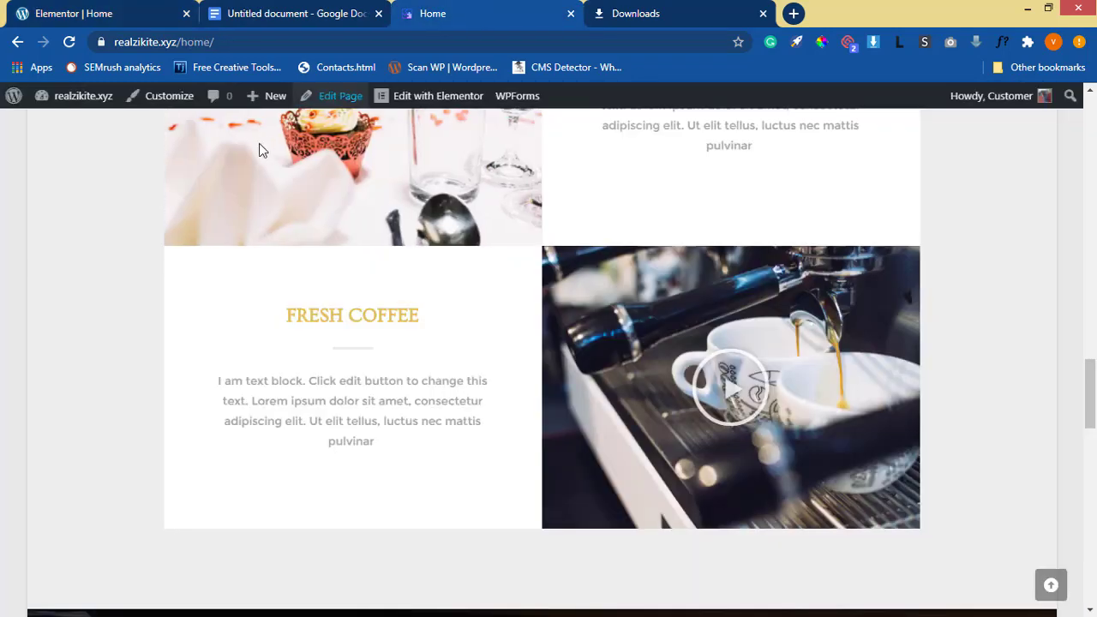
scroll(262, 150, up, 8)
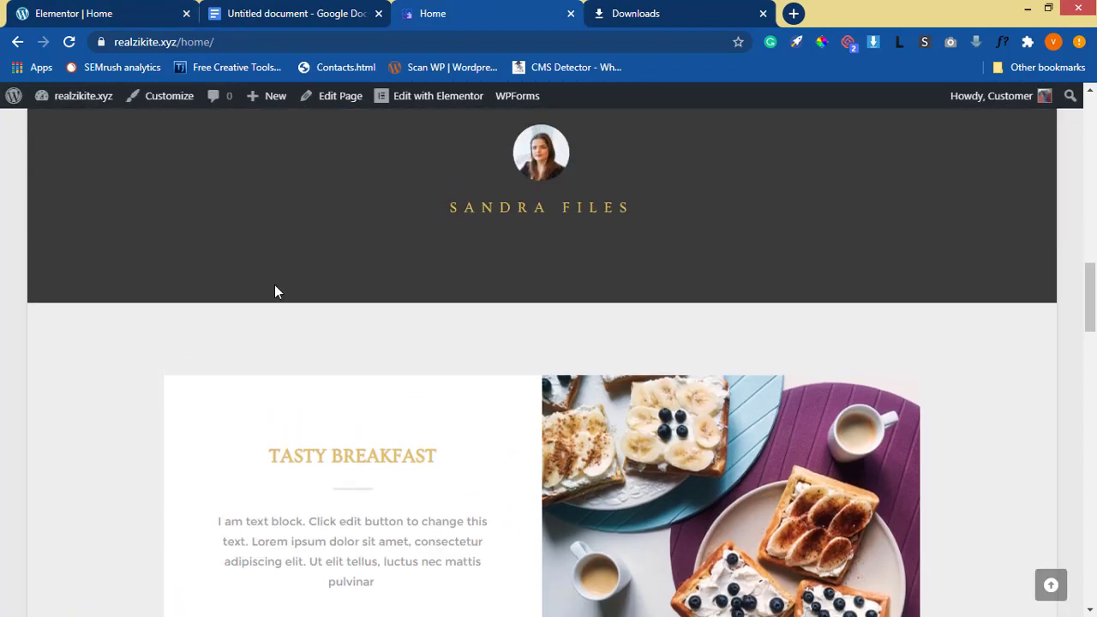
click(822, 41)
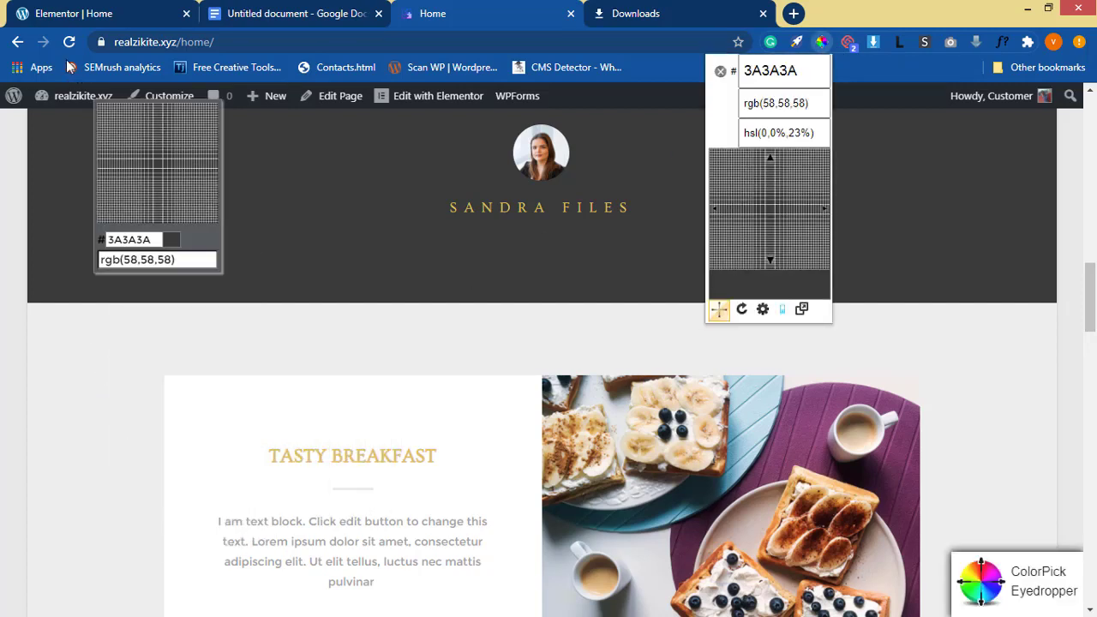
Give the new empty section a Classic background in colour #EFE8E8 and return to the widget list
click(64, 12)
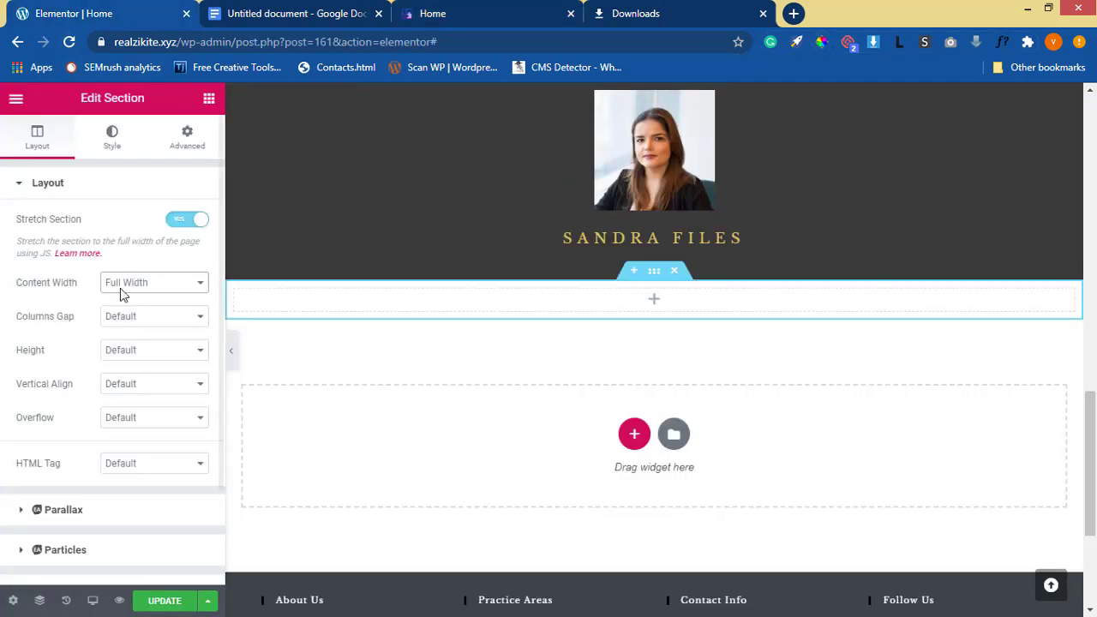
click(109, 144)
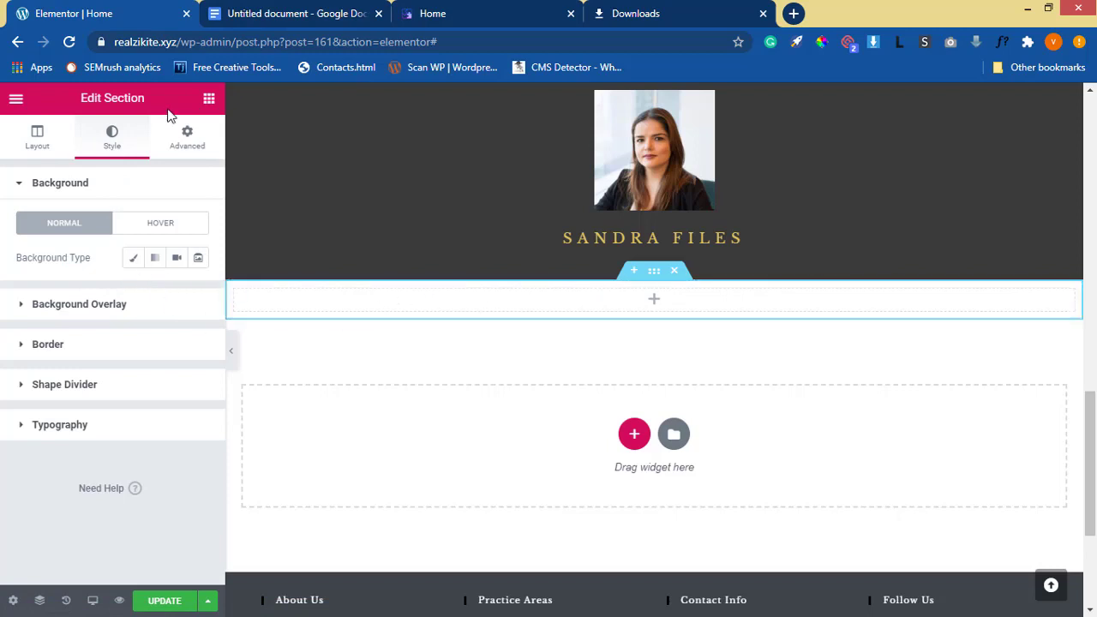
click(135, 259)
click(175, 293)
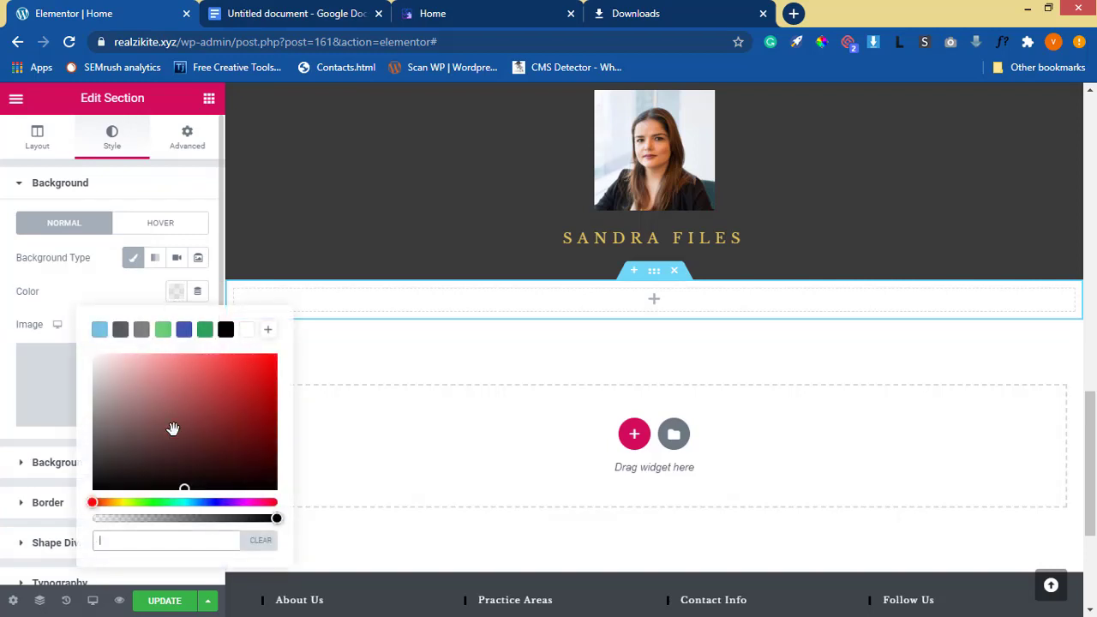
text(000000)
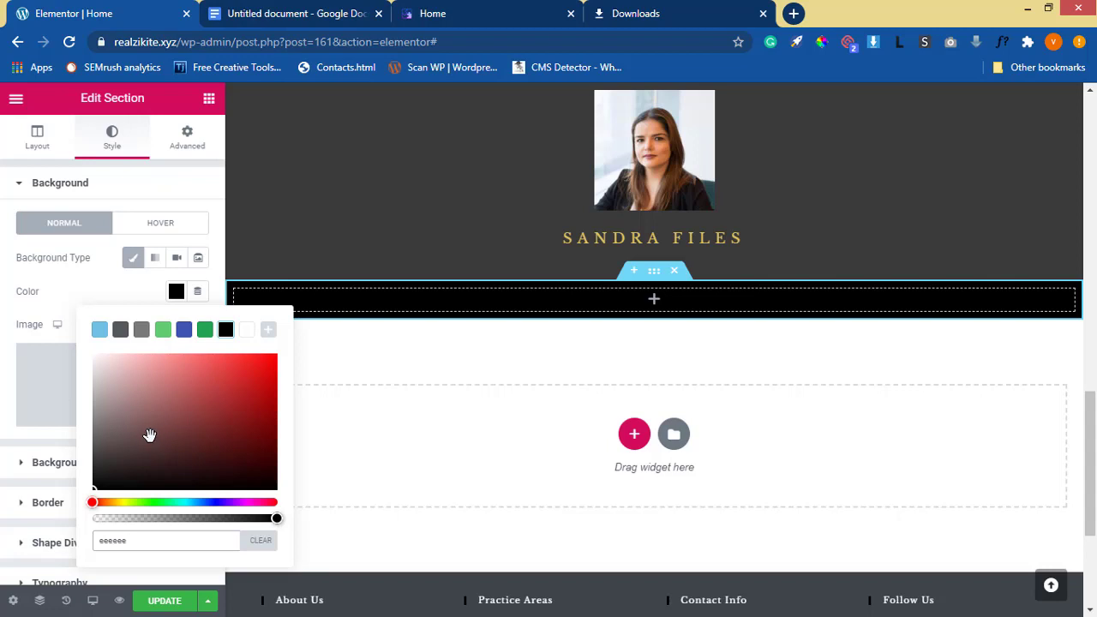
drag(125, 416, 96, 363)
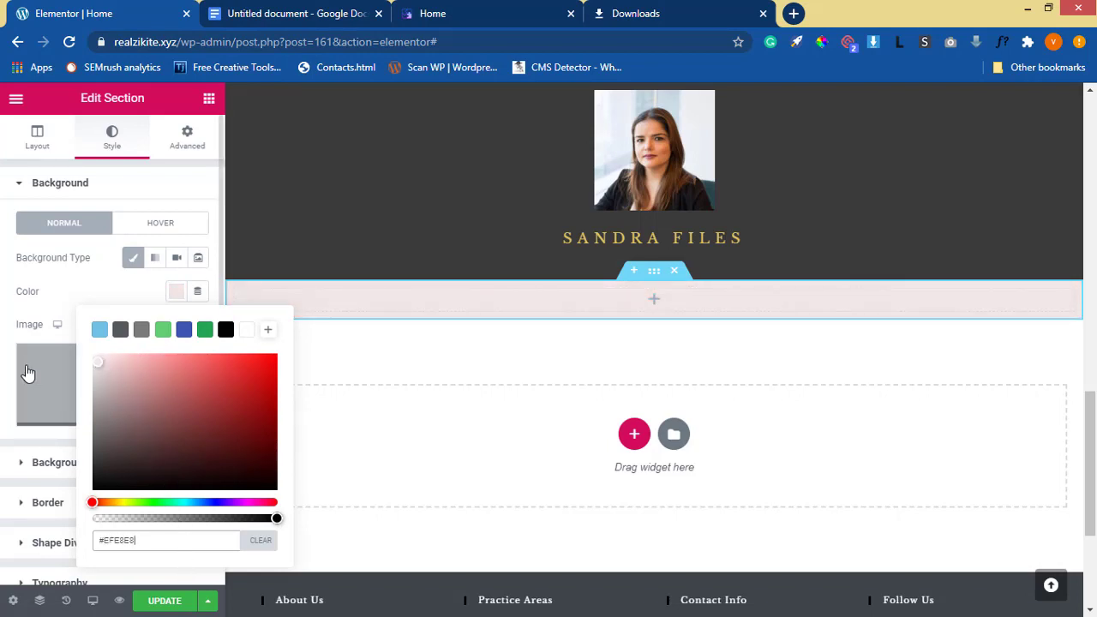
click(8, 336)
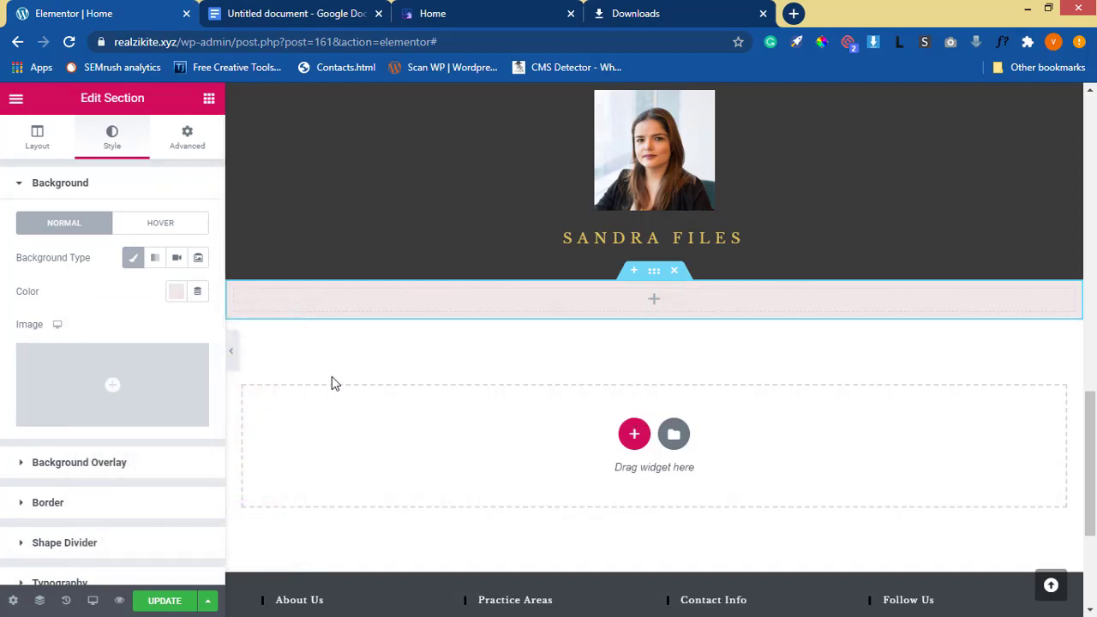
click(209, 101)
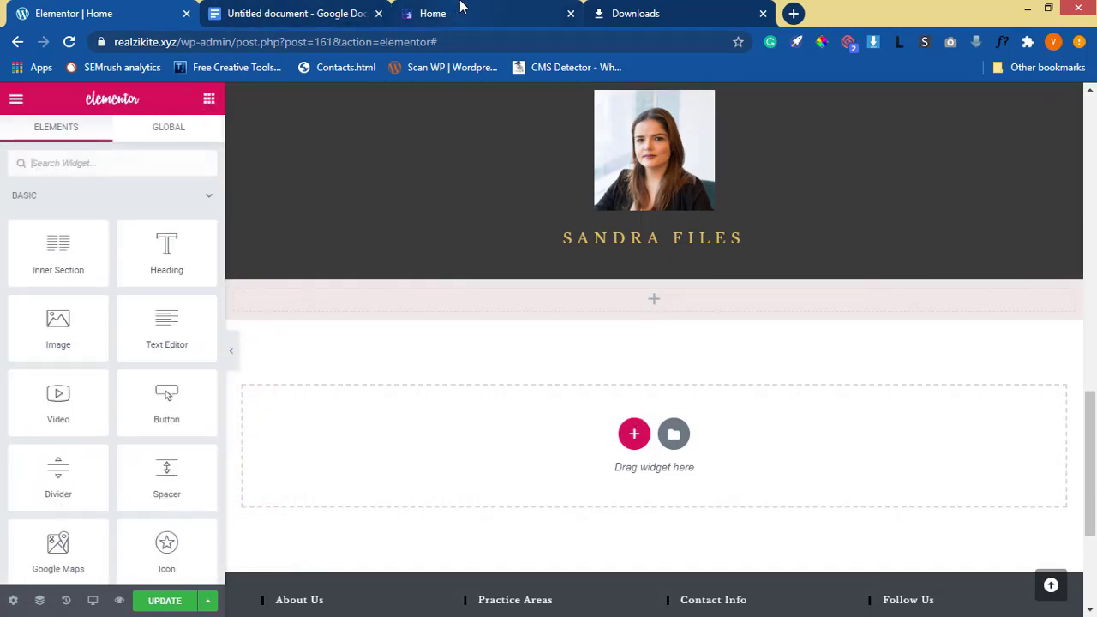
Close the ColorPick Eyedropper on the reference page and return to the Elementor editor
click(445, 13)
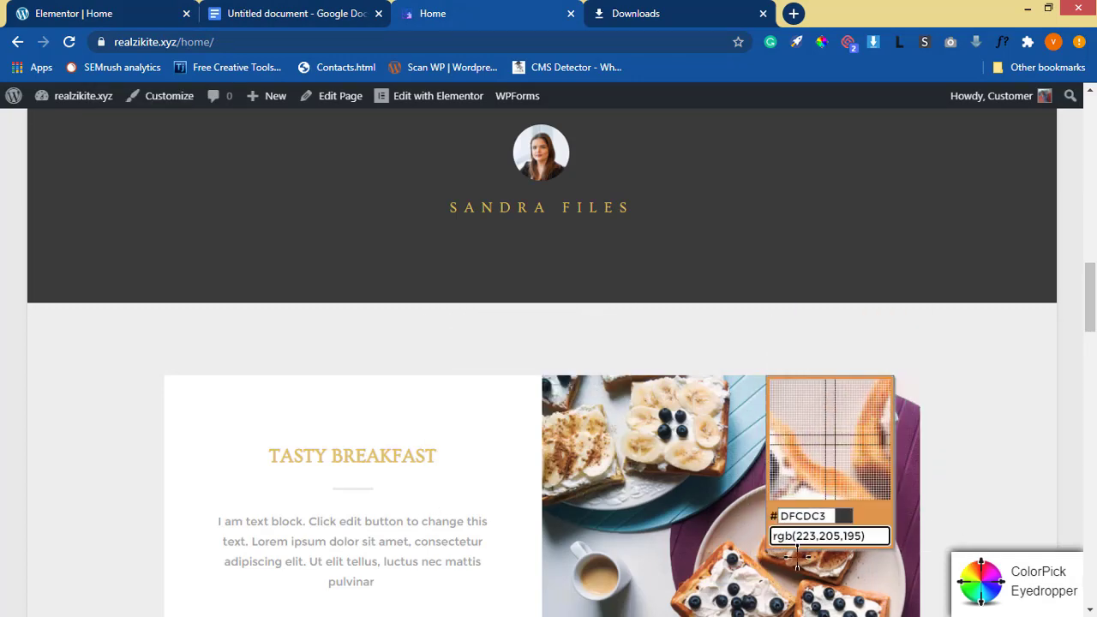
click(821, 43)
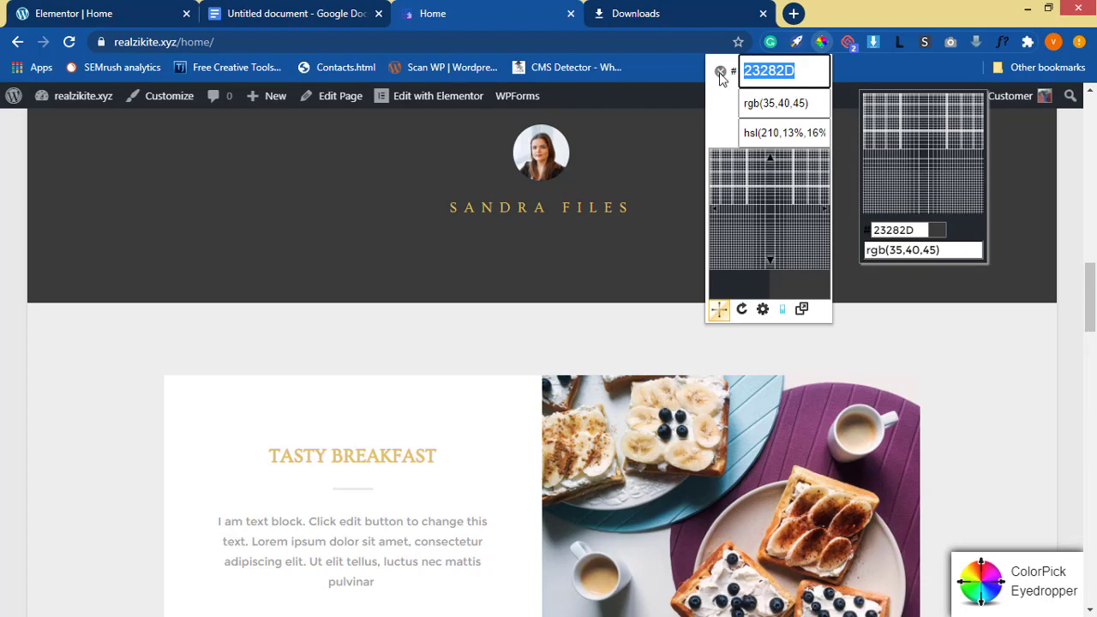
click(720, 72)
click(109, 13)
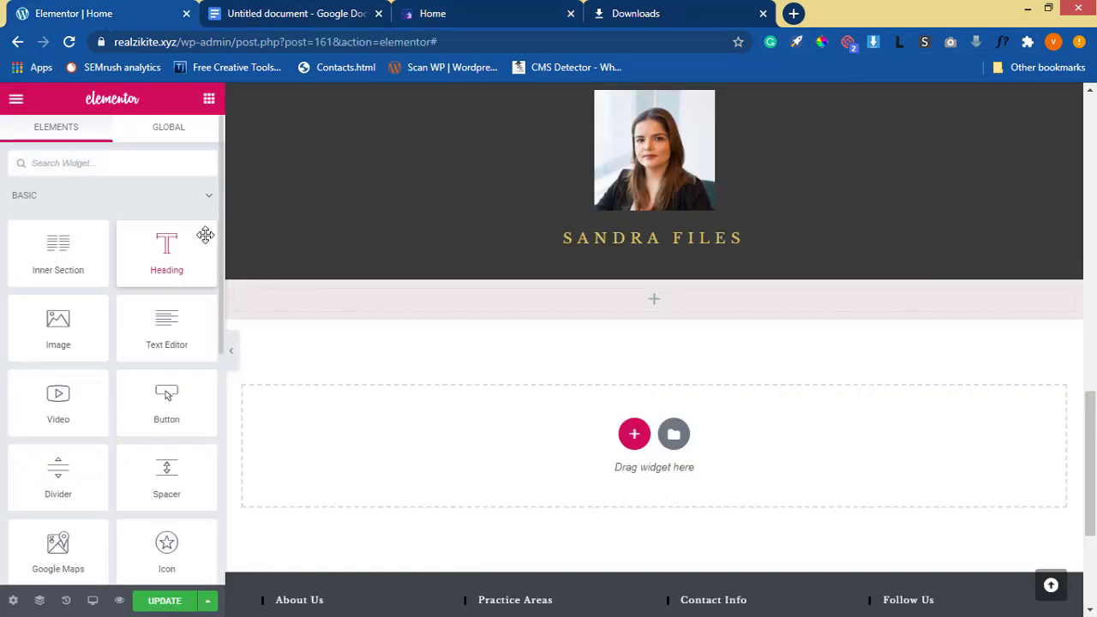
Insert a two-column Inner Section into the empty light-background section below the testimonial
scroll(360, 348, down, 1)
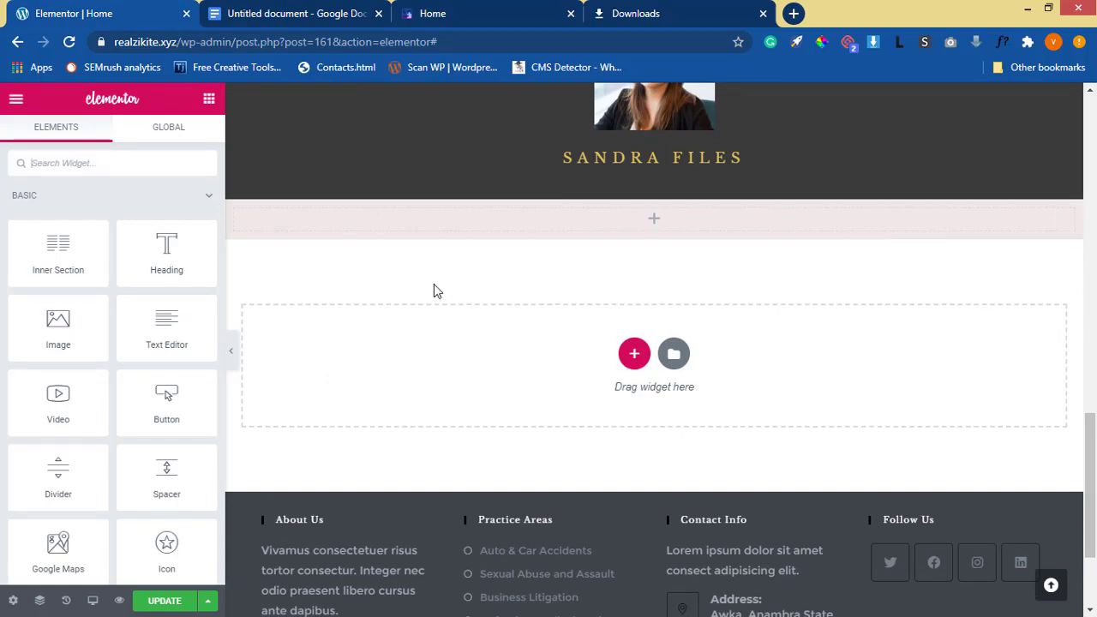
scroll(434, 291, up, 12)
scroll(480, 331, down, 5)
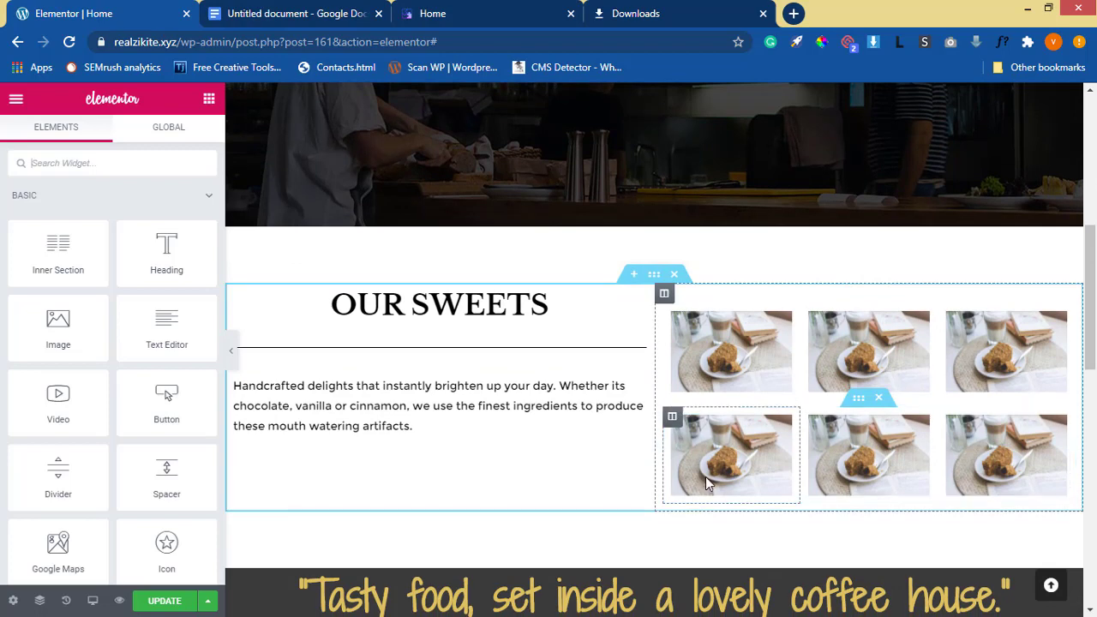
scroll(705, 324, down, 4)
scroll(705, 324, down, 3)
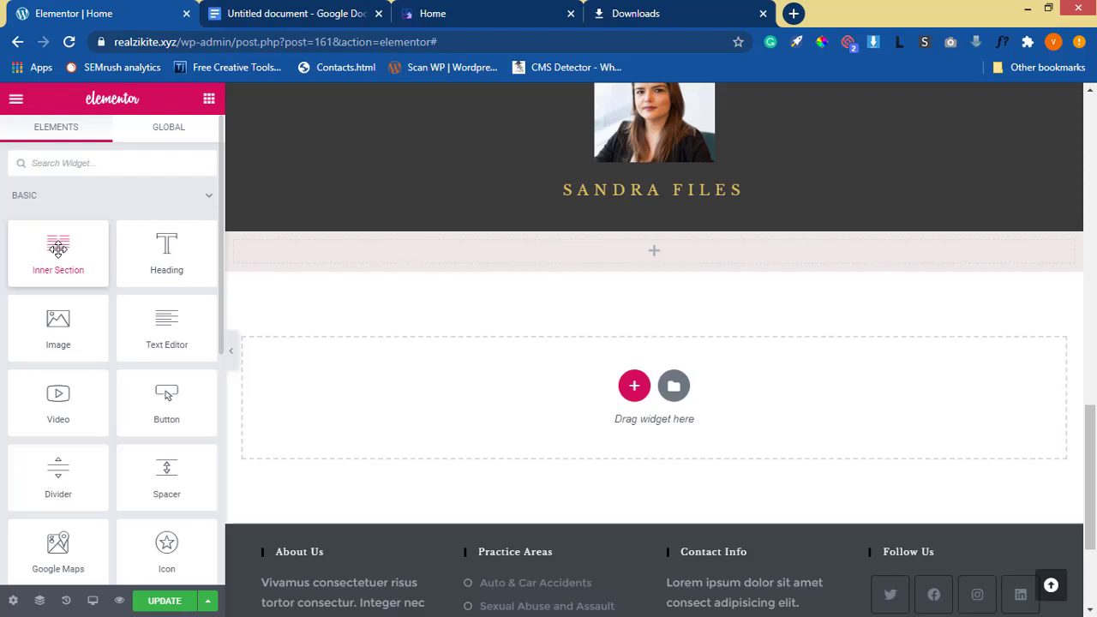
drag(57, 249, 581, 248)
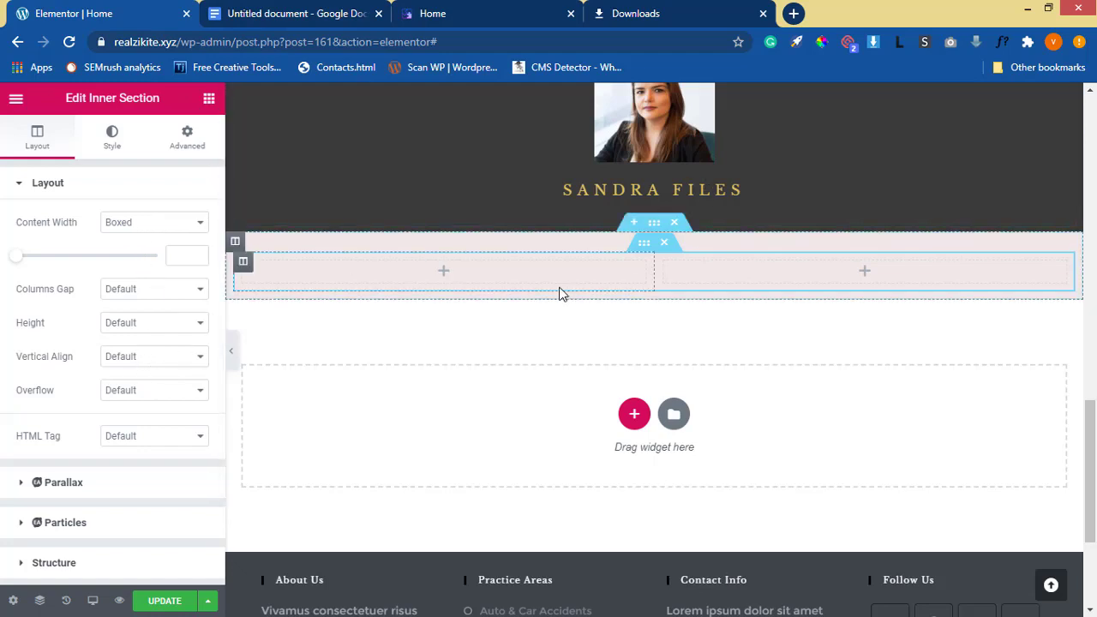
Check the Tasty Breakfast layout on the reference page and add a Heading widget to the inner section's first column
click(496, 19)
scroll(481, 406, down, 2)
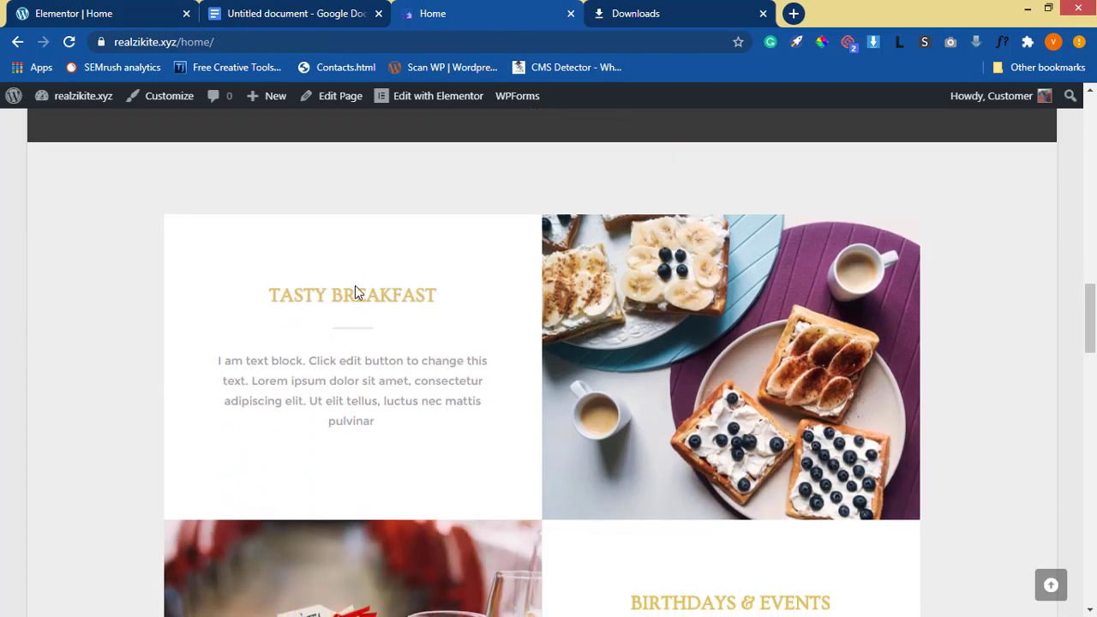
click(96, 14)
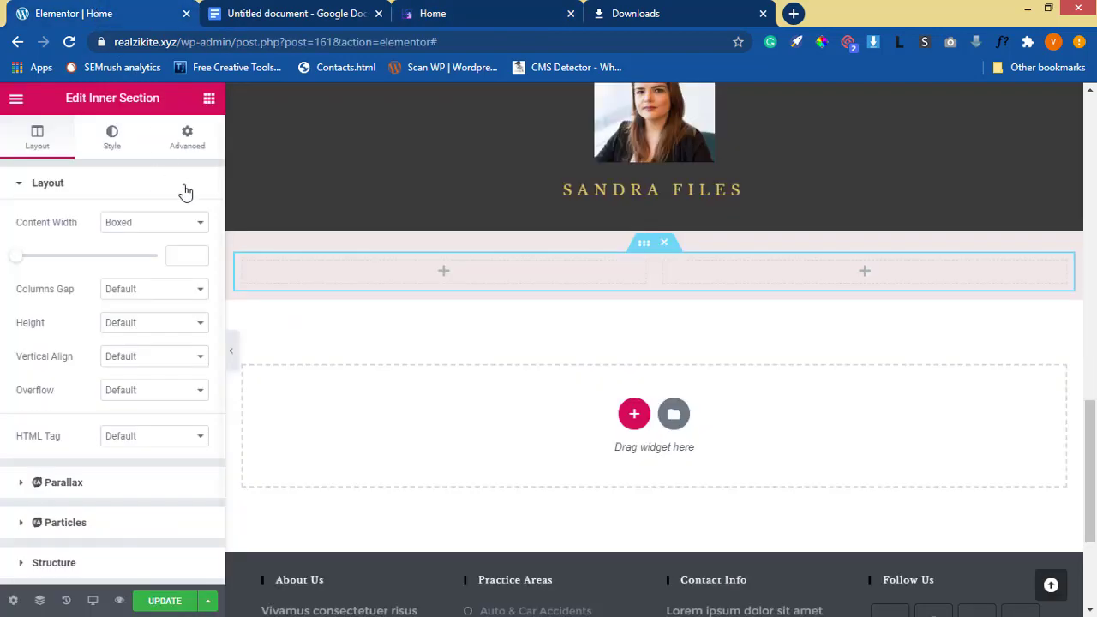
click(209, 100)
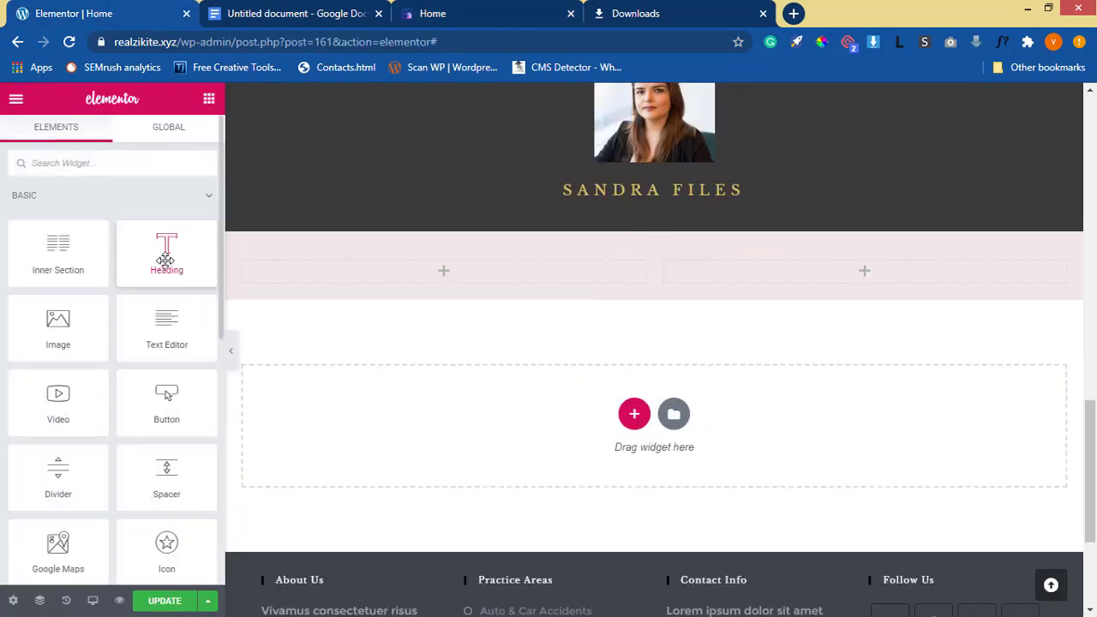
drag(166, 256, 392, 280)
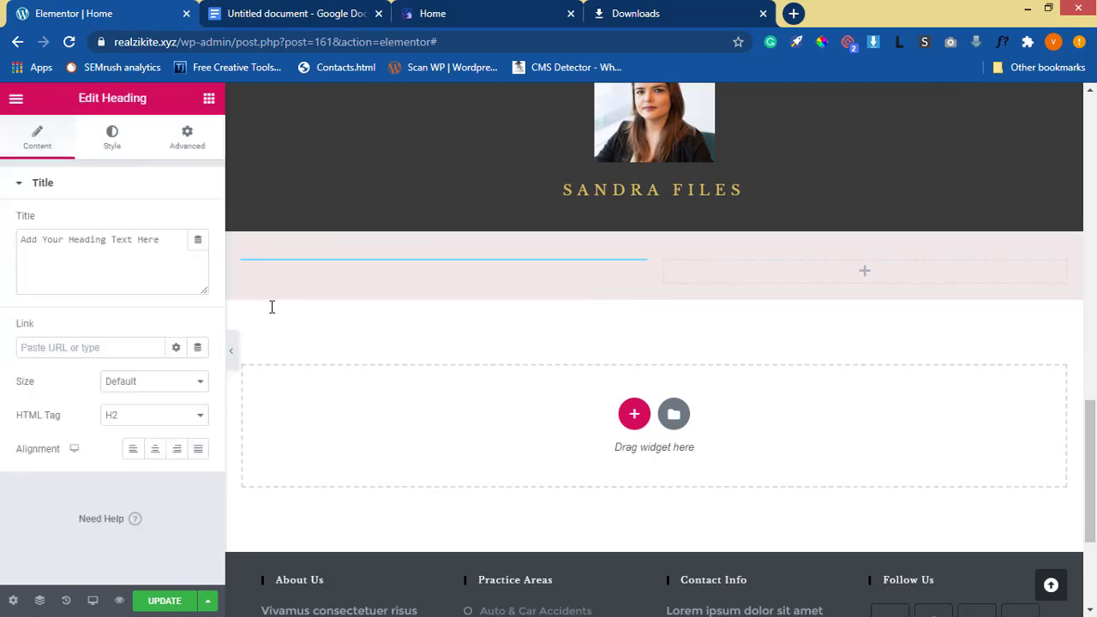
Replace the heading's placeholder with "TASTY BREAKFAST" copied from the reference page and centre it
click(434, 14)
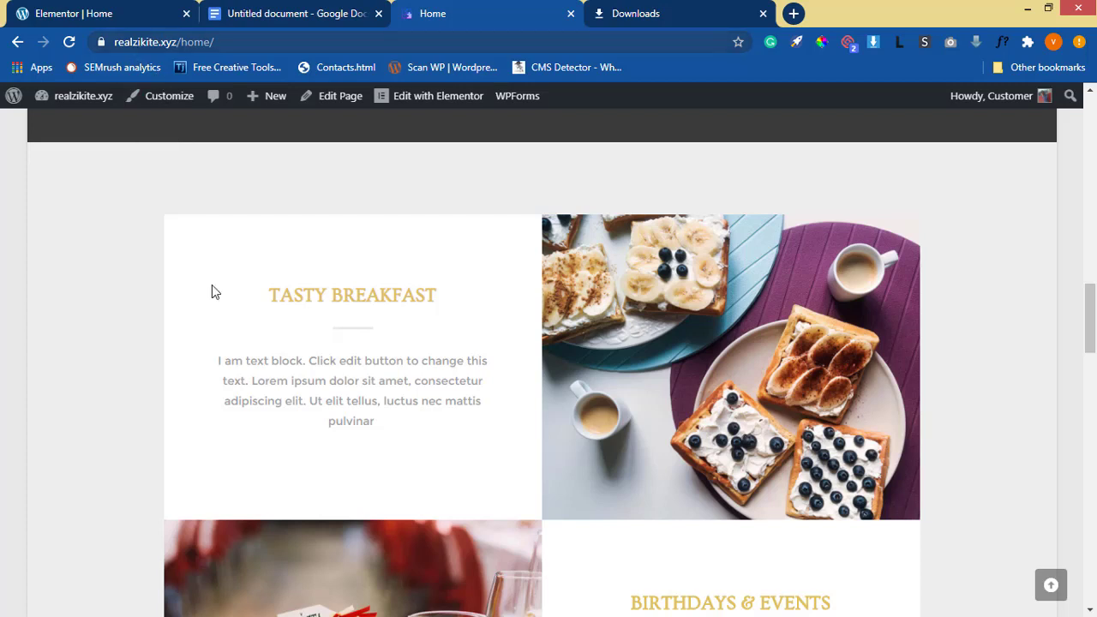
drag(267, 293, 431, 314)
key(ctrl+c)
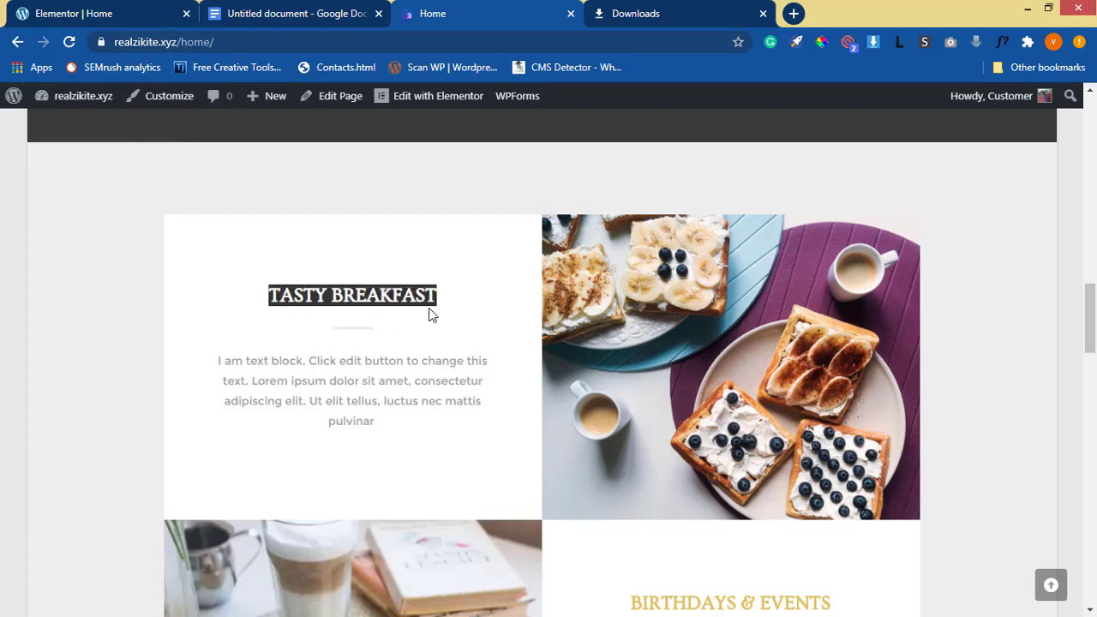
click(101, 13)
click(160, 243)
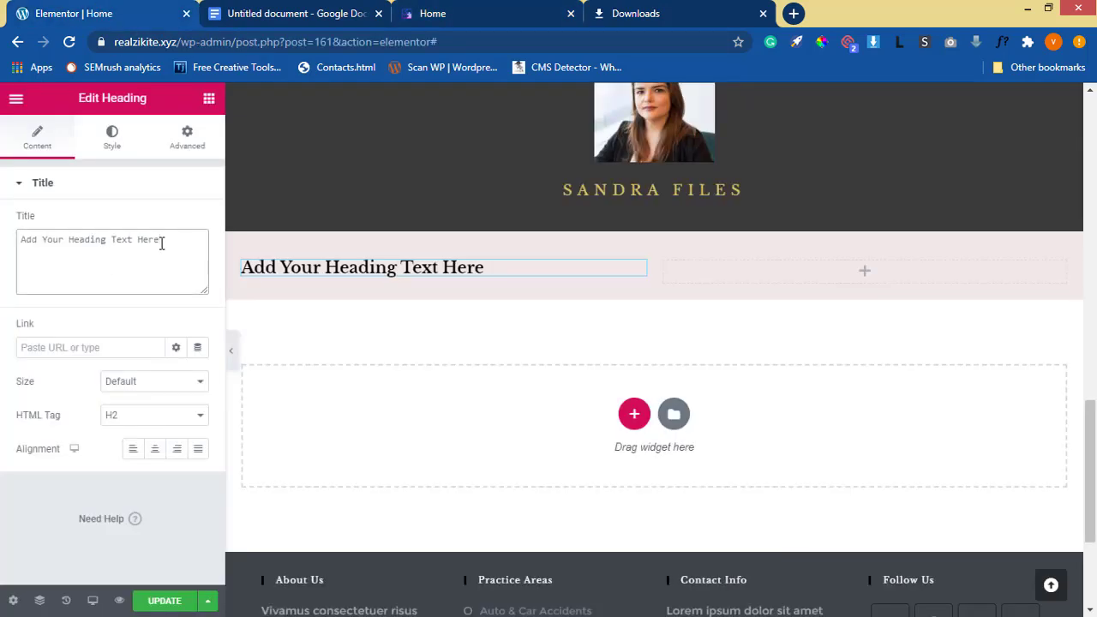
key(ctrl+a)
key(BackSpace)
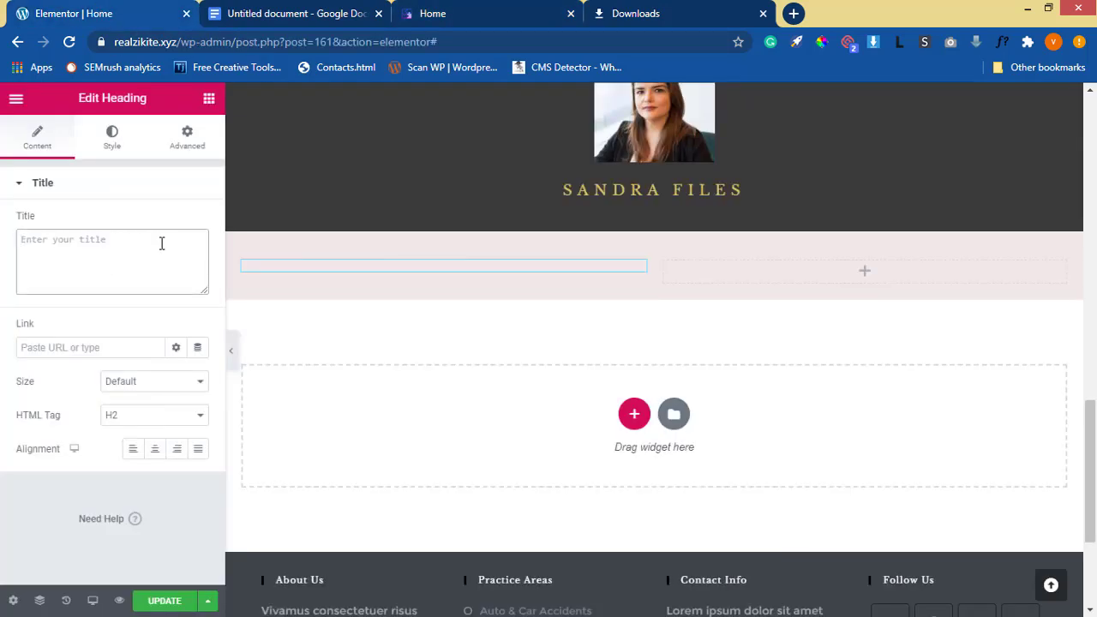
key(ctrl+v)
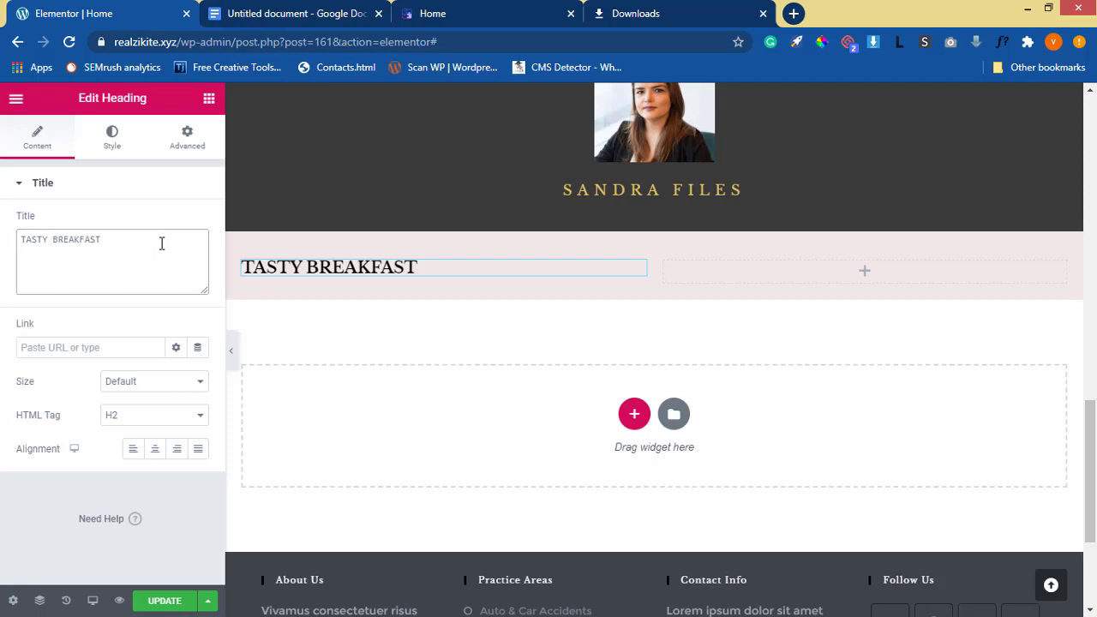
click(154, 456)
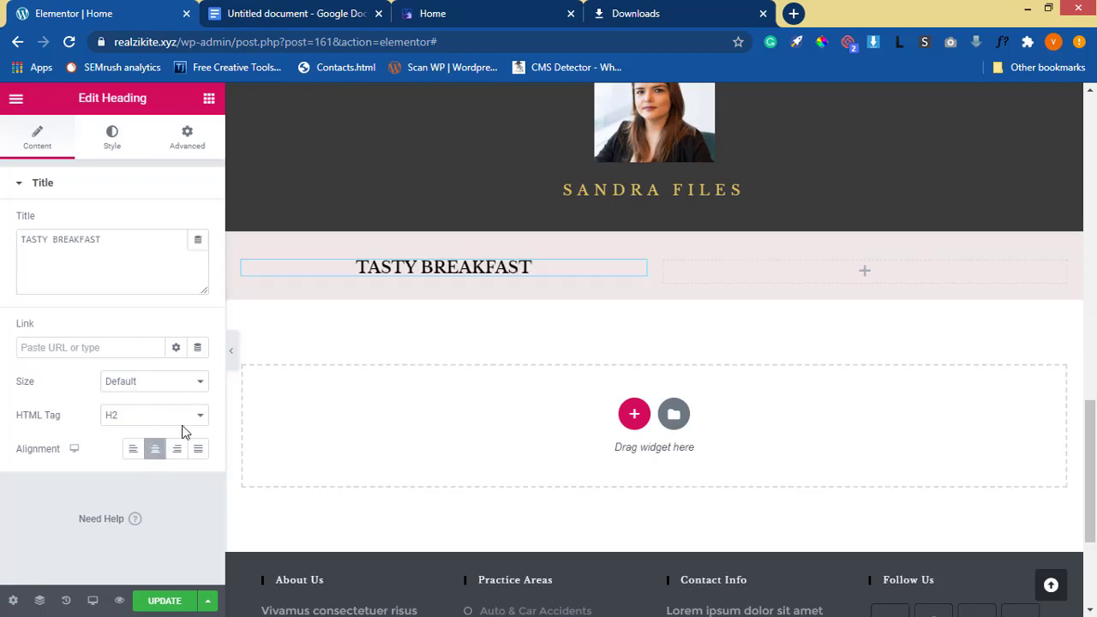
Add a Text Editor widget below the TASTY BREAKFAST heading and clear its placeholder text
click(210, 101)
drag(167, 330, 432, 277)
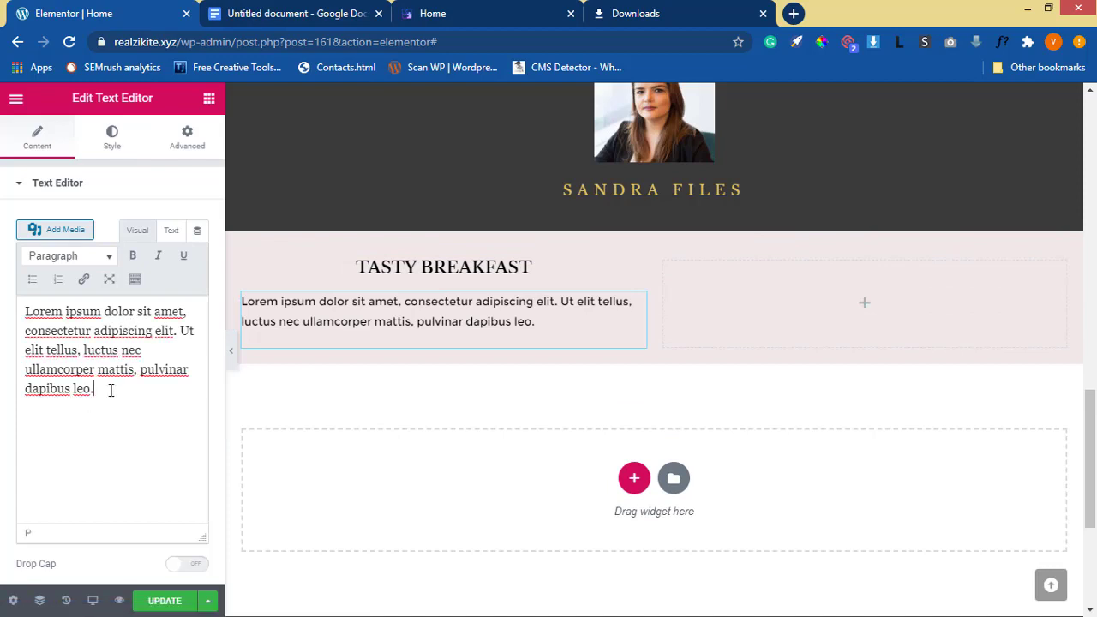
key(ctrl+a)
key(BackSpace)
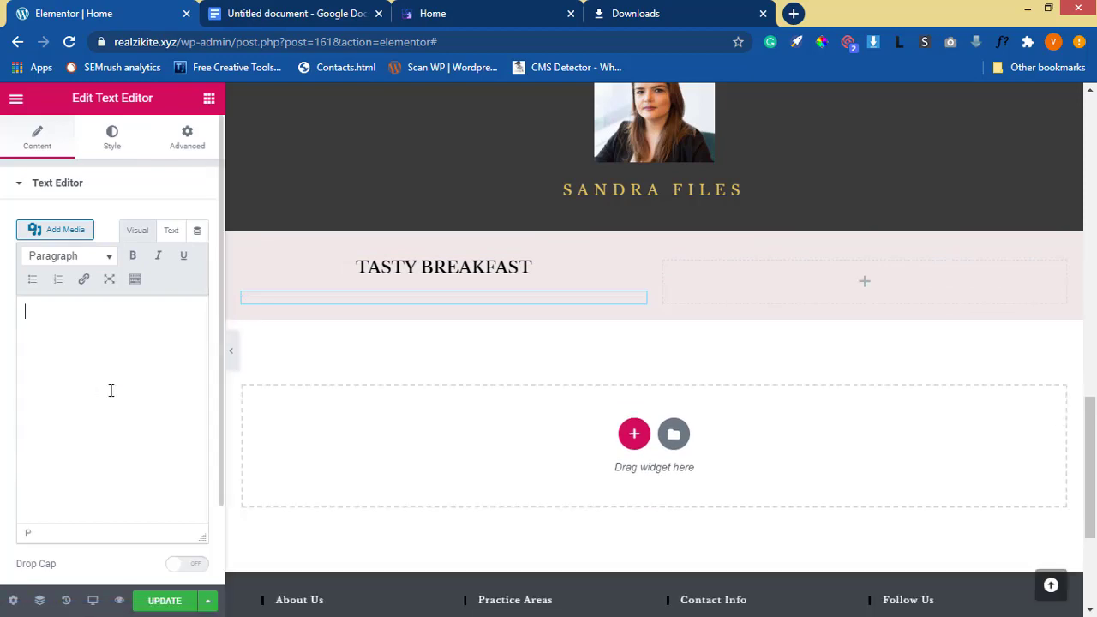
Fill the empty text widget with the "I am text block..." paragraph copied from the reference's Tasty Breakfast block and centre it
click(533, 26)
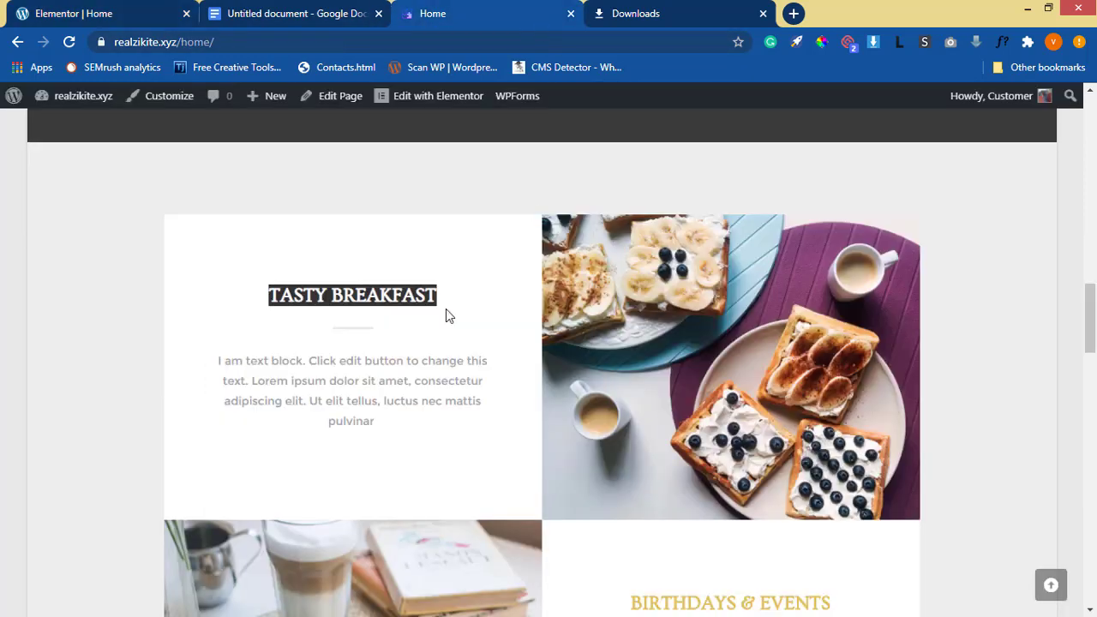
drag(219, 359, 394, 439)
key(ctrl+c)
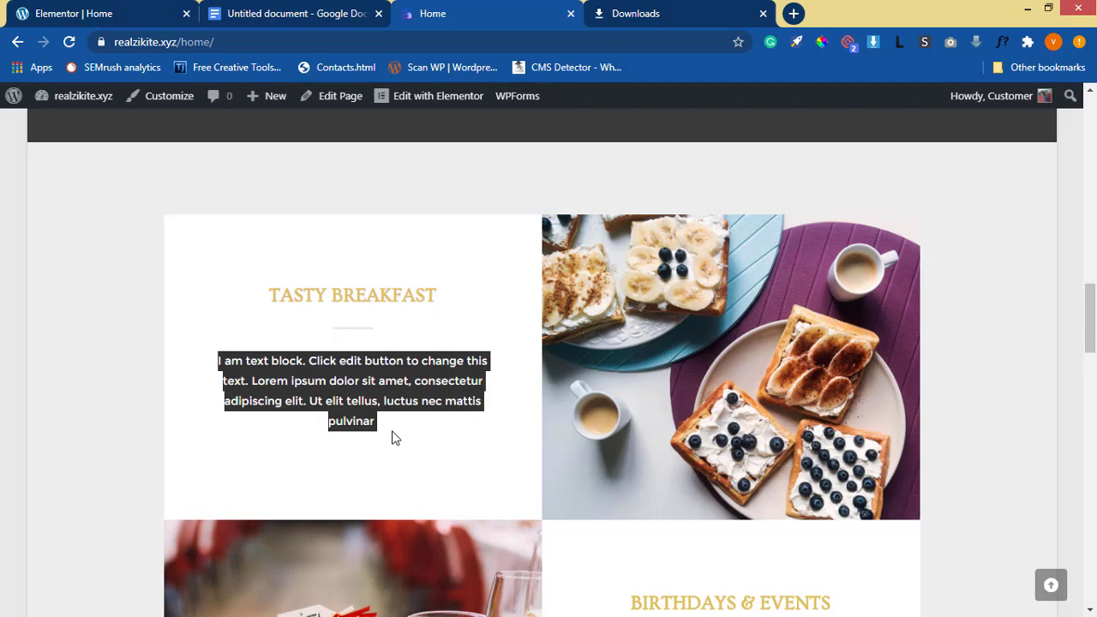
scroll(506, 434, down, 3)
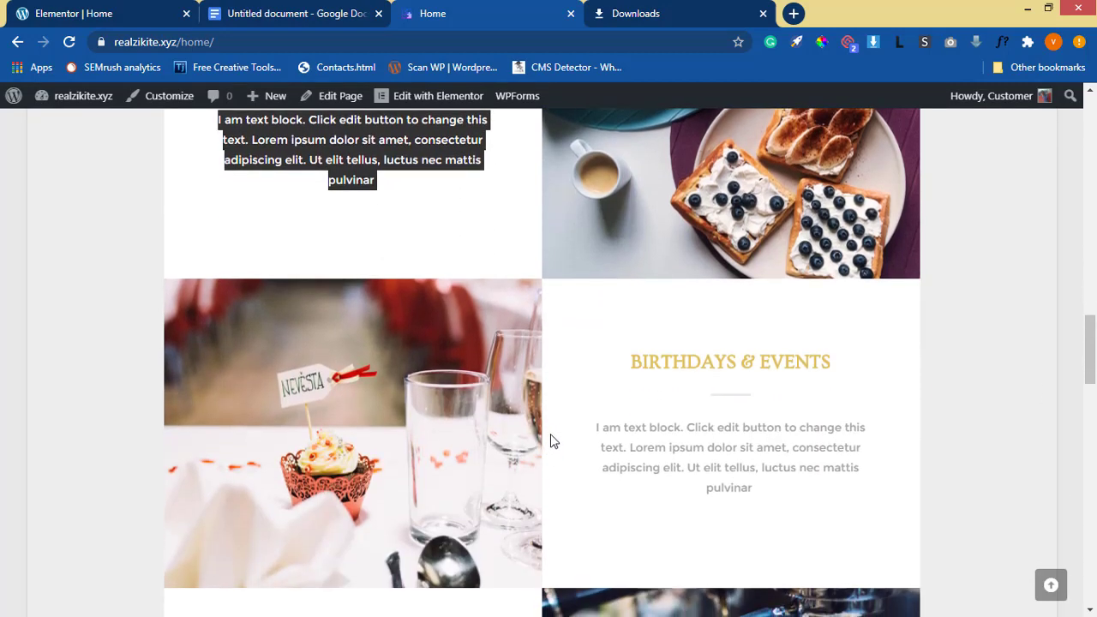
scroll(497, 396, up, 5)
click(101, 14)
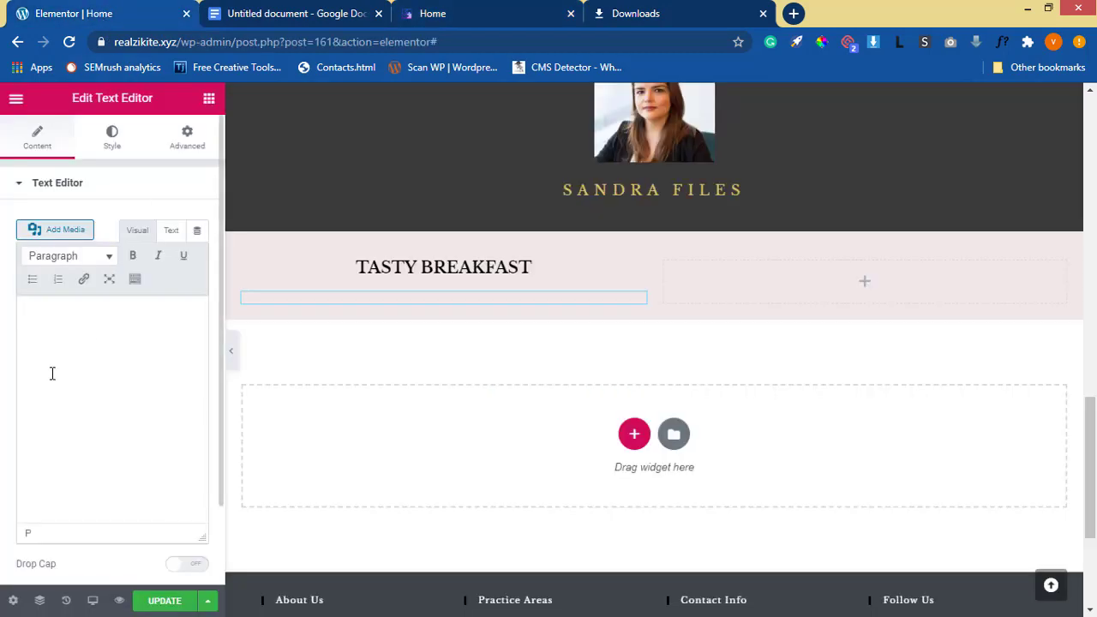
key(ctrl+v)
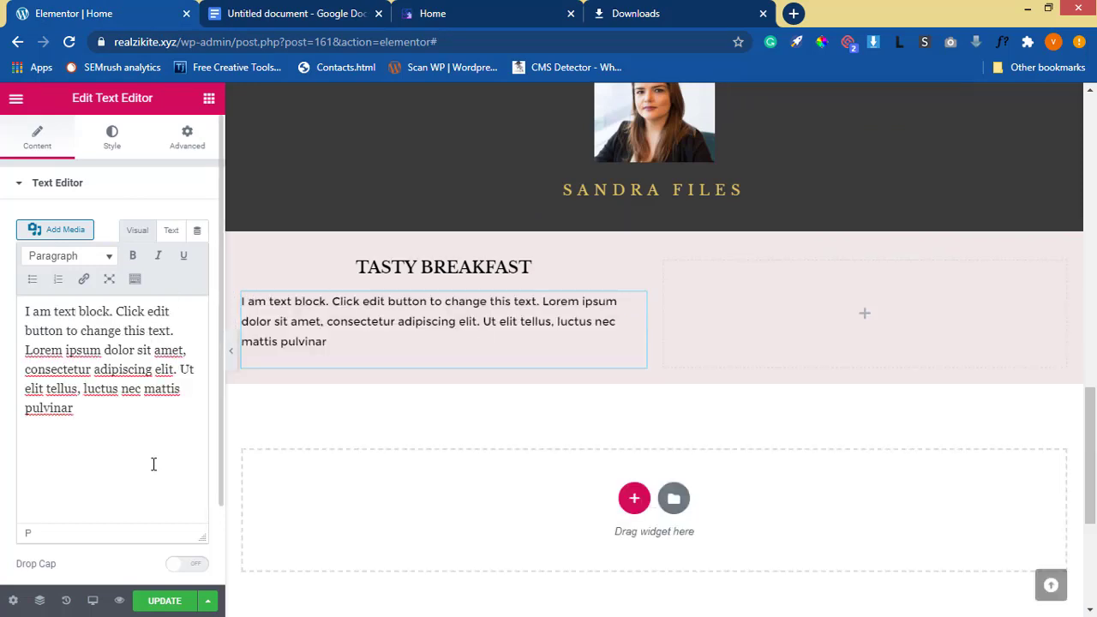
click(111, 137)
click(156, 223)
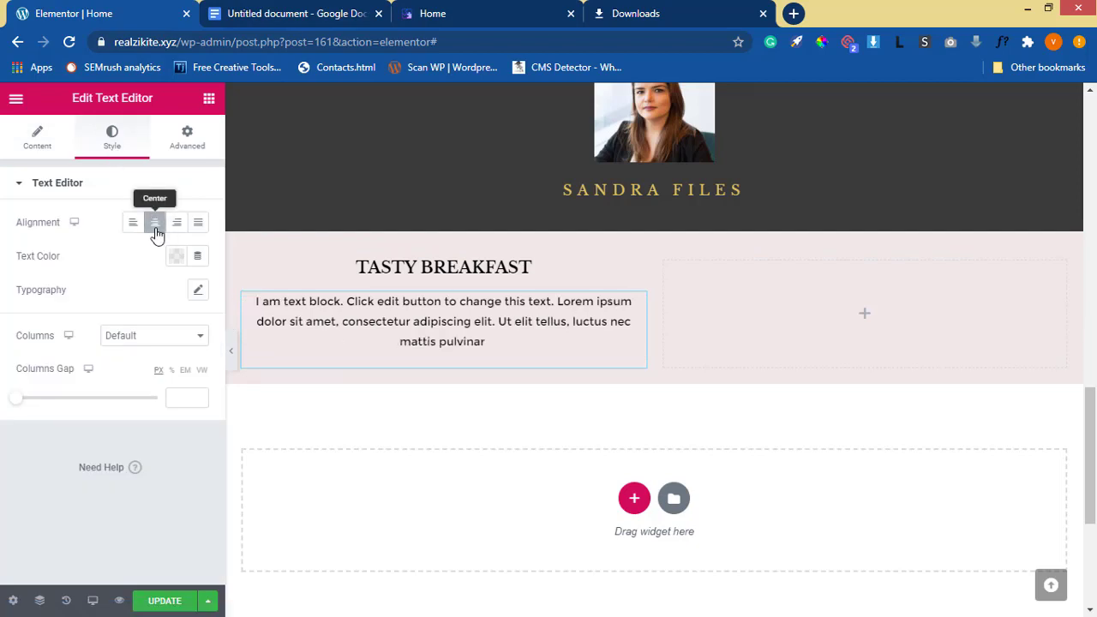
Add an Image widget to the inner section's empty second column and set its image size to Medium - 300 x 300
click(481, 16)
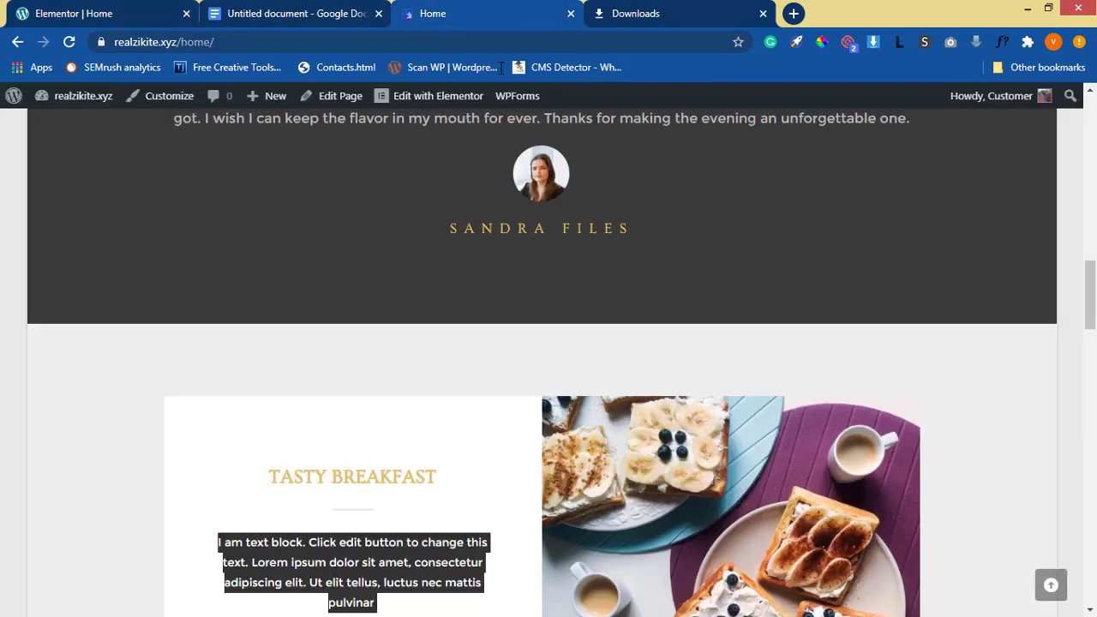
click(126, 16)
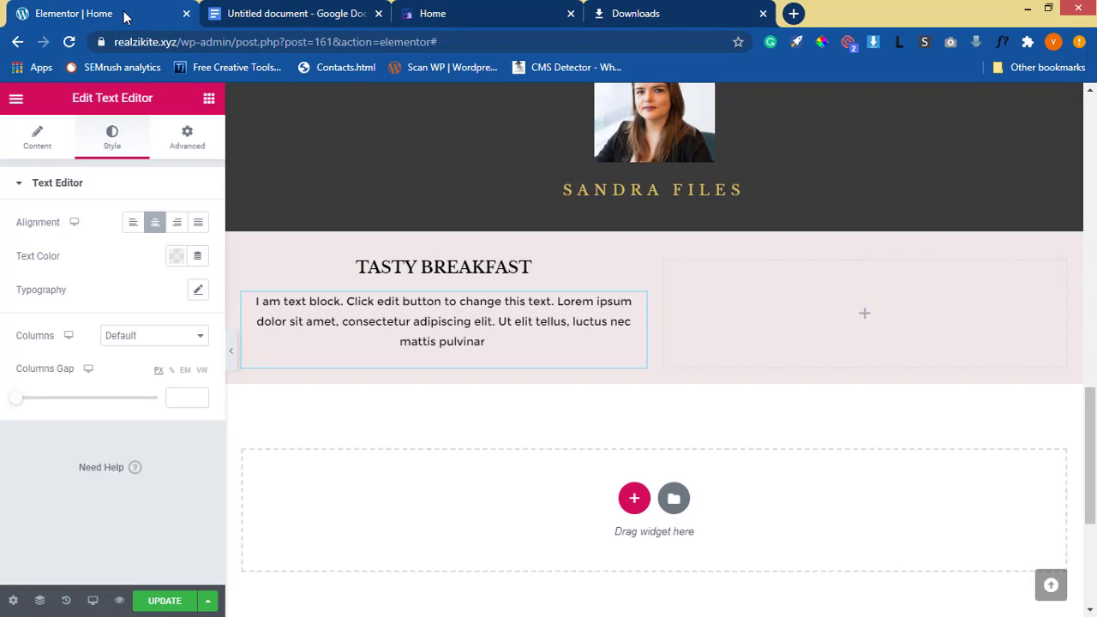
click(209, 101)
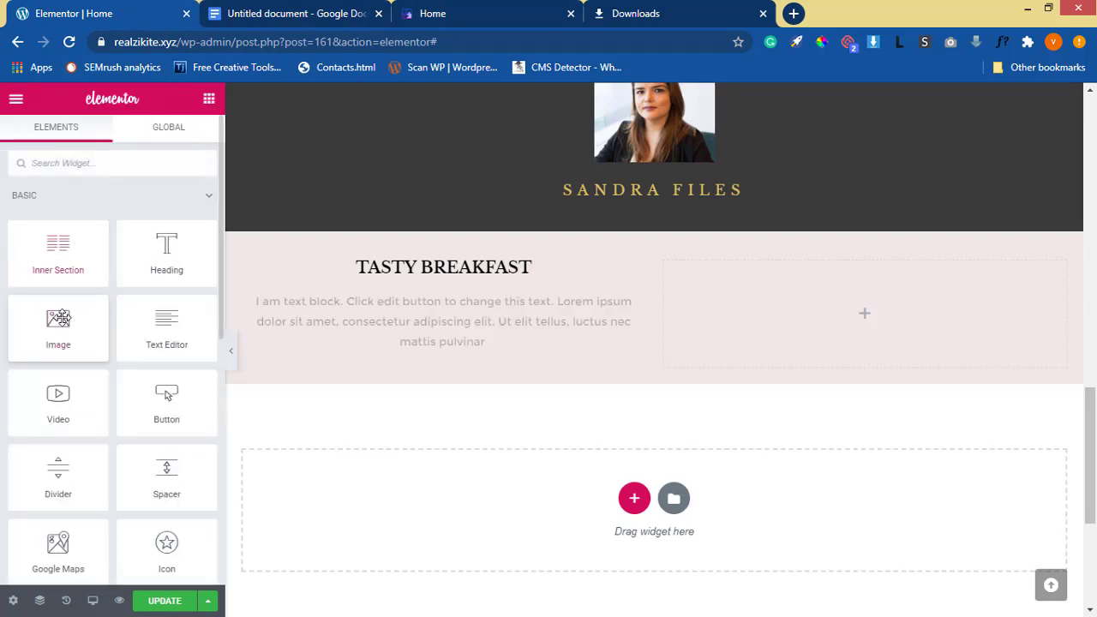
drag(57, 322, 834, 322)
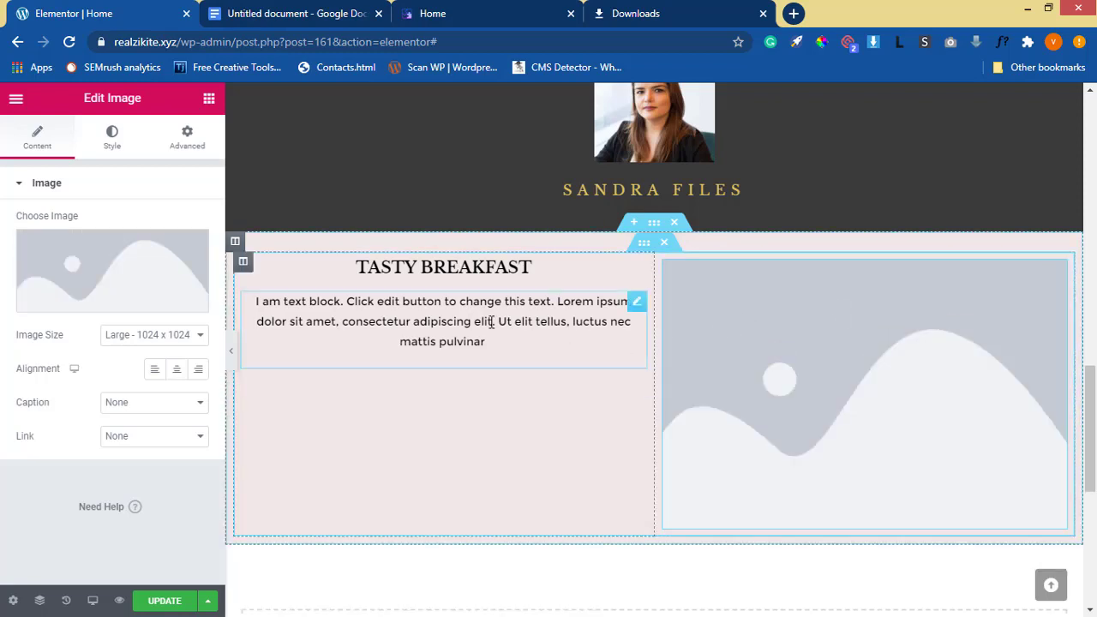
click(172, 335)
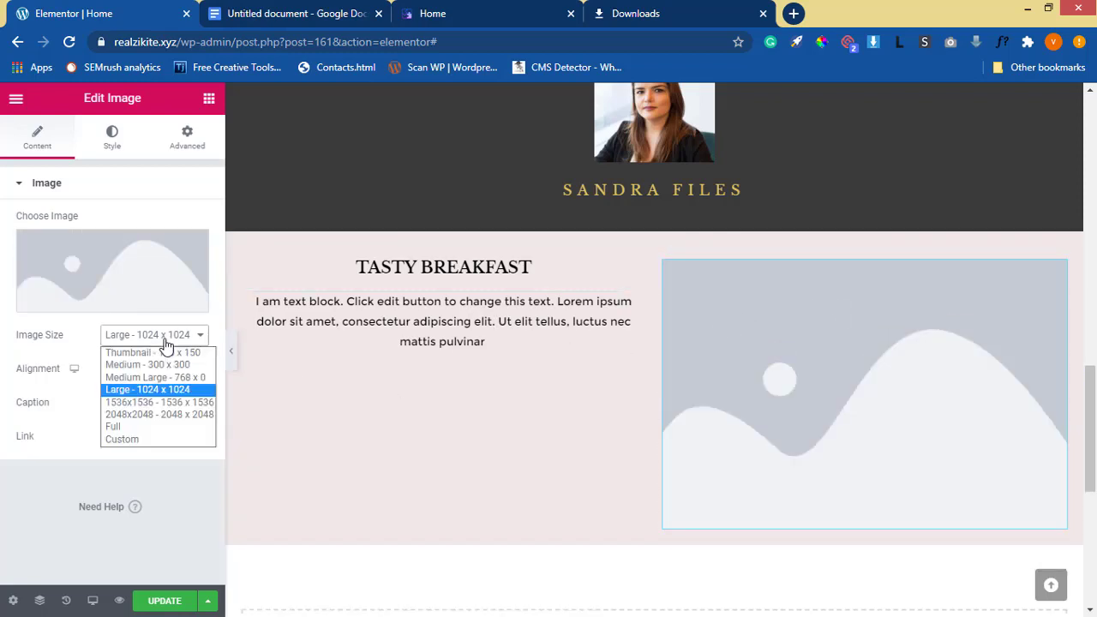
click(163, 365)
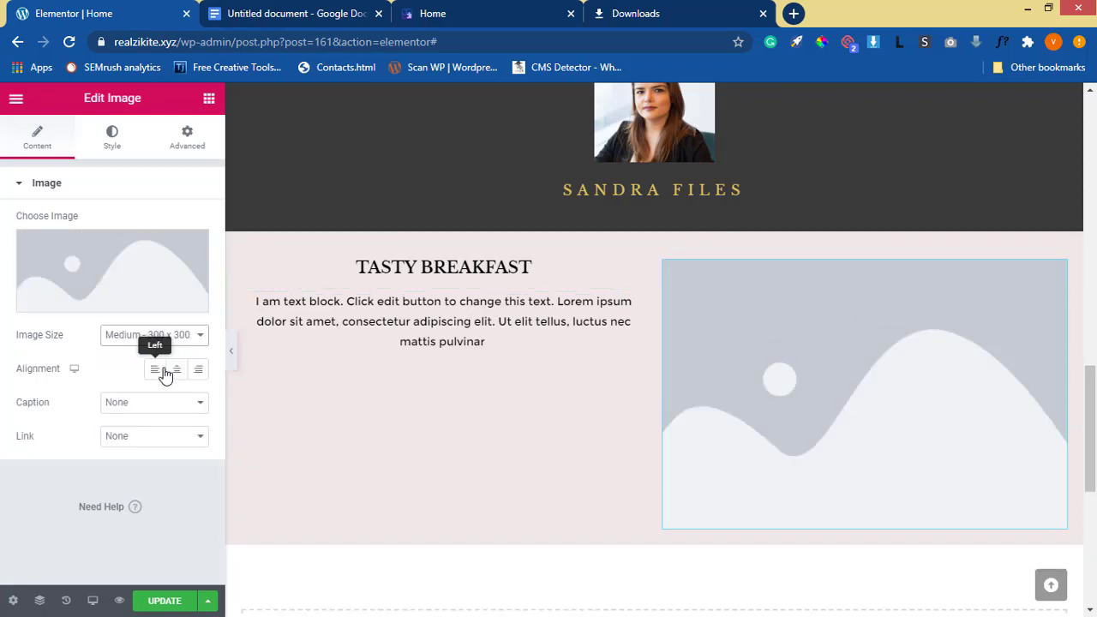
Insert foodiesfeed.com_homemade-waffles-with-coffee.jpg from the media library into the image widget, matching the reference page's Tasty Breakfast photo
mouse_move(161, 270)
click(100, 307)
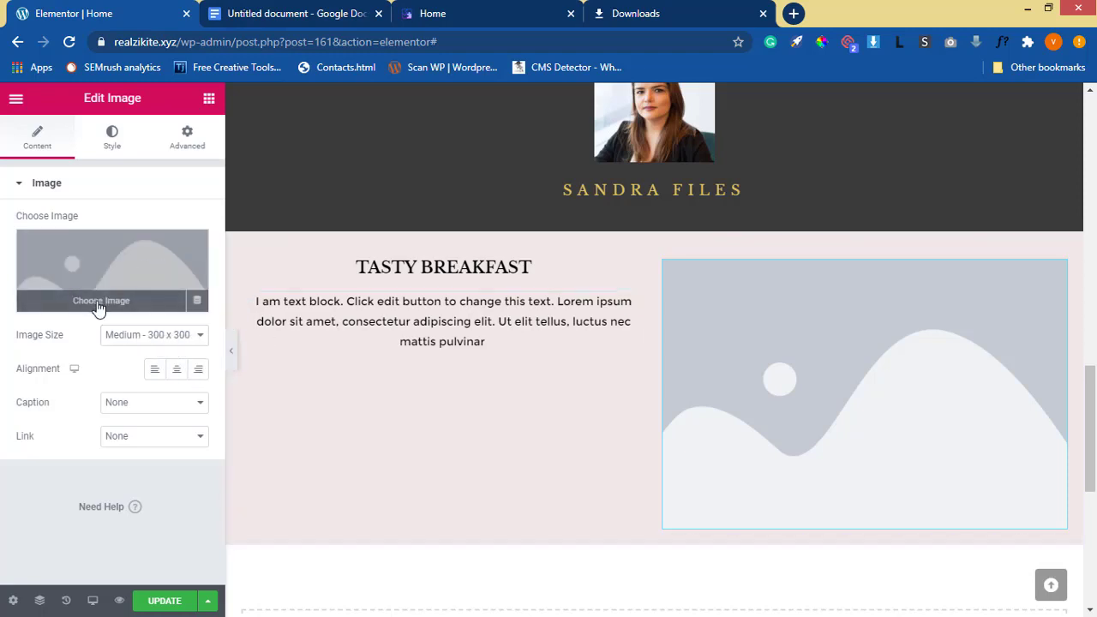
click(99, 306)
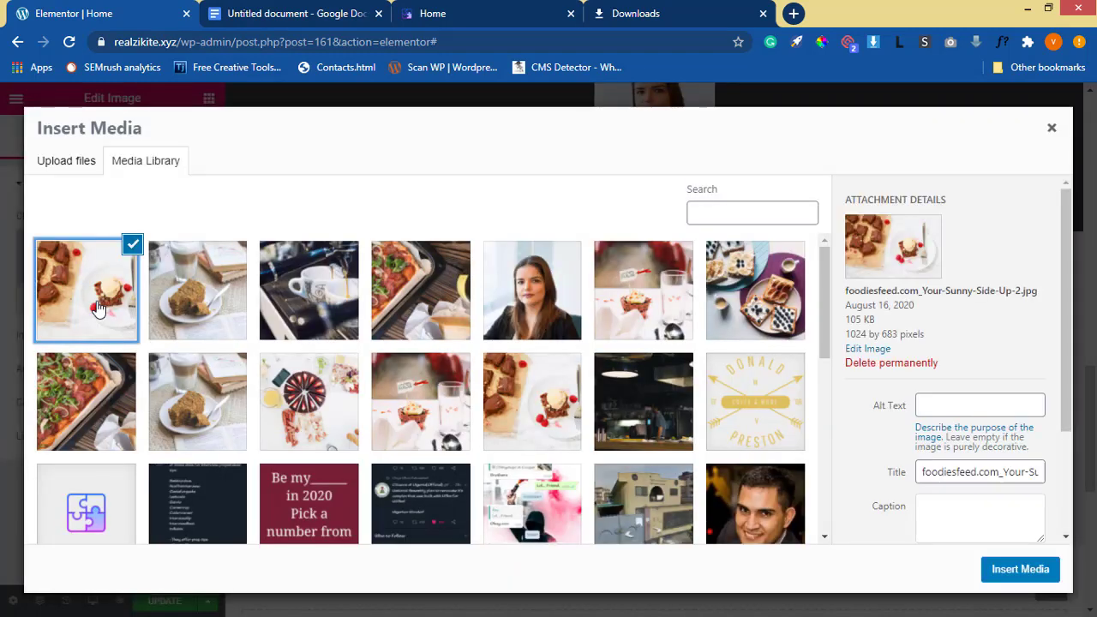
click(463, 13)
scroll(515, 189, down, 2)
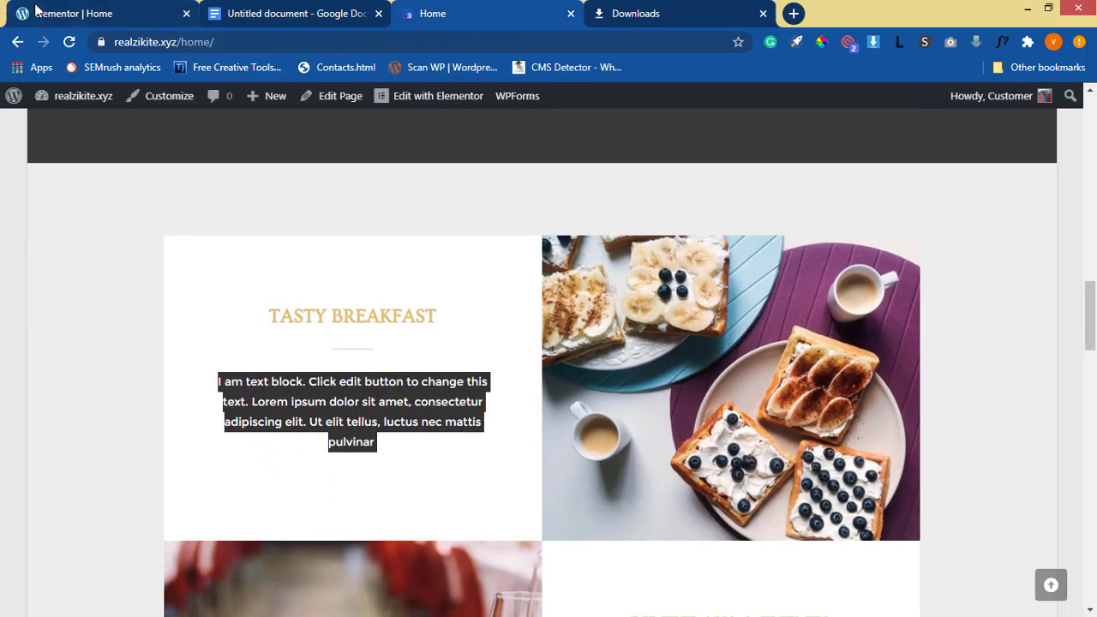
click(99, 13)
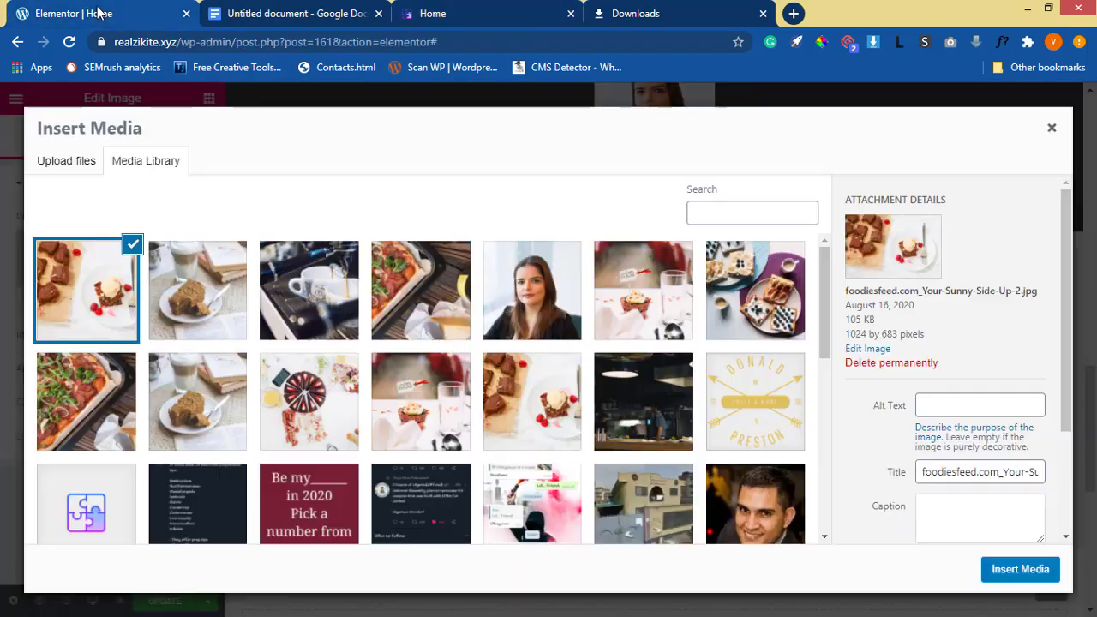
click(725, 270)
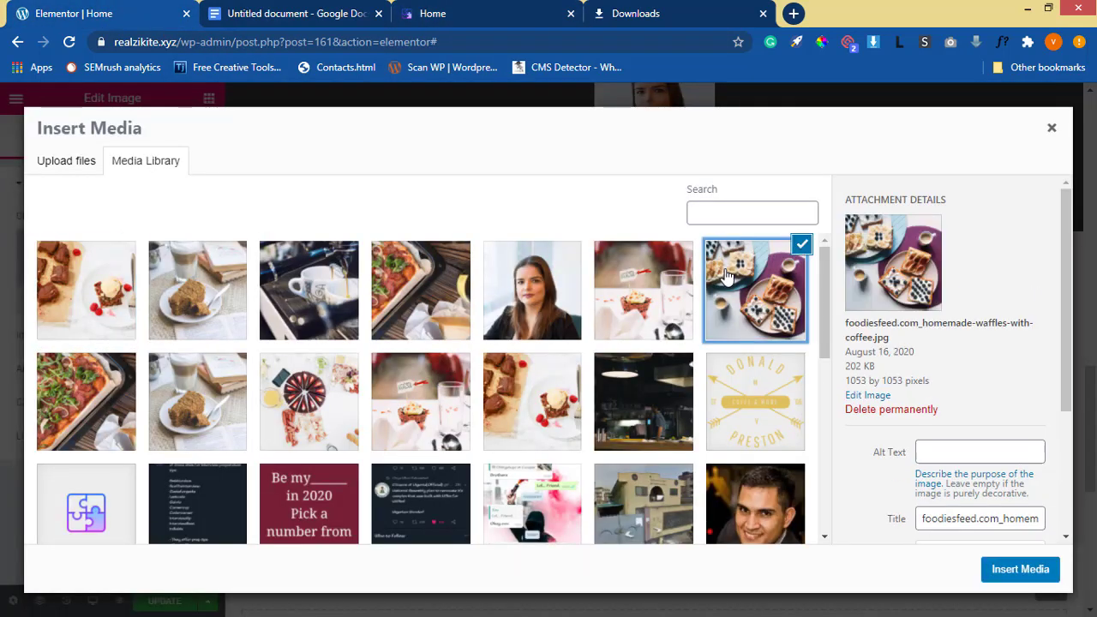
click(1001, 575)
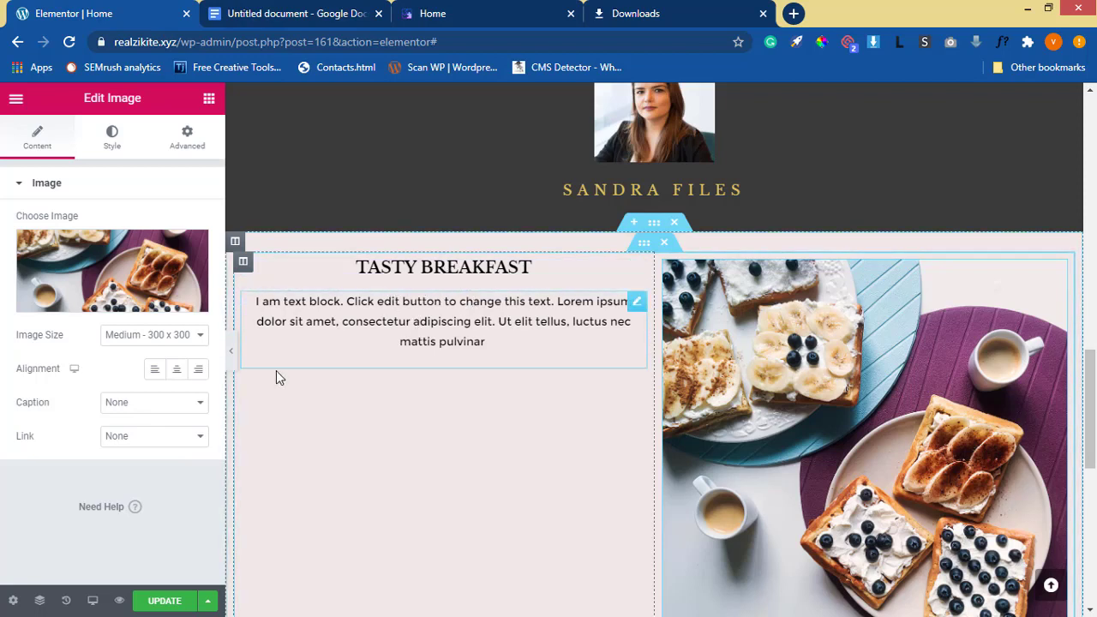
Try the Thumbnail - 150 x 150 size on the waffle image and compare it with the reference page
click(168, 339)
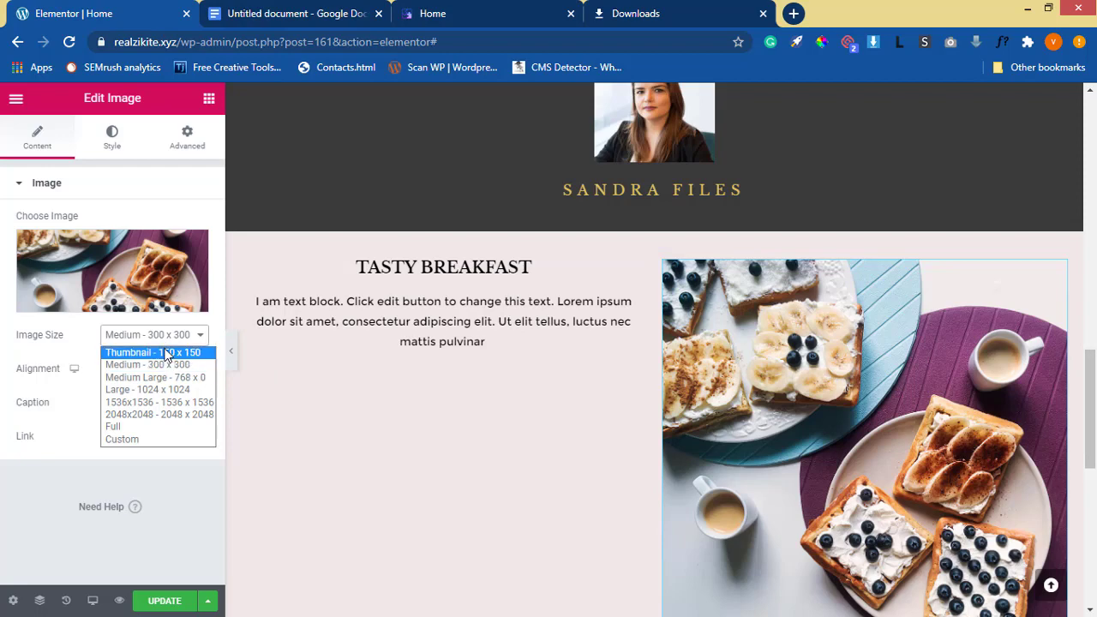
click(167, 352)
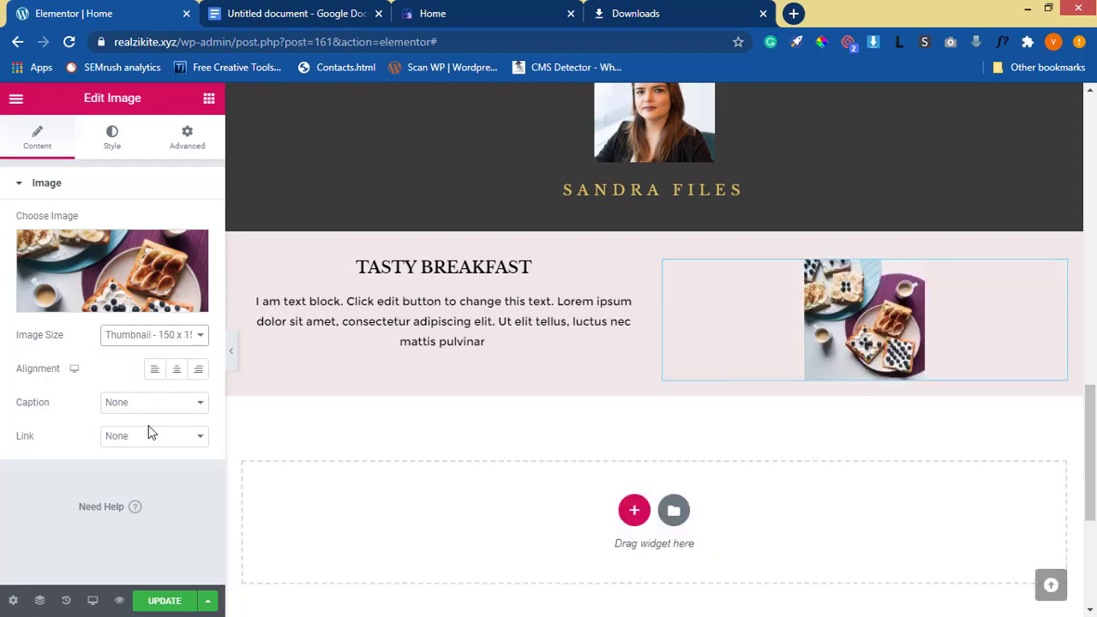
click(487, 13)
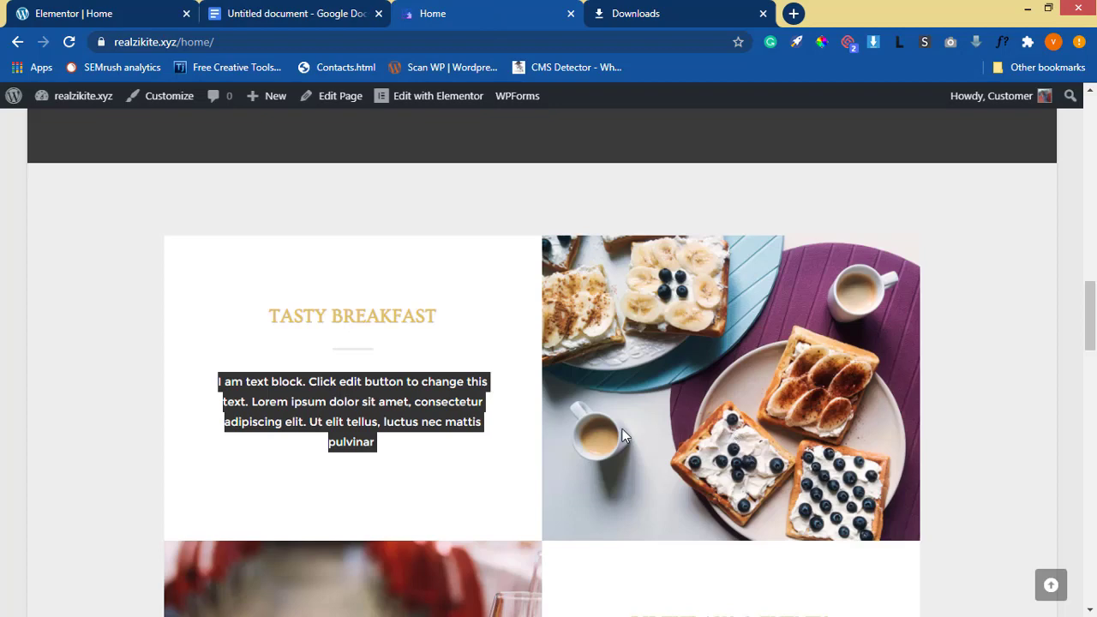
click(96, 13)
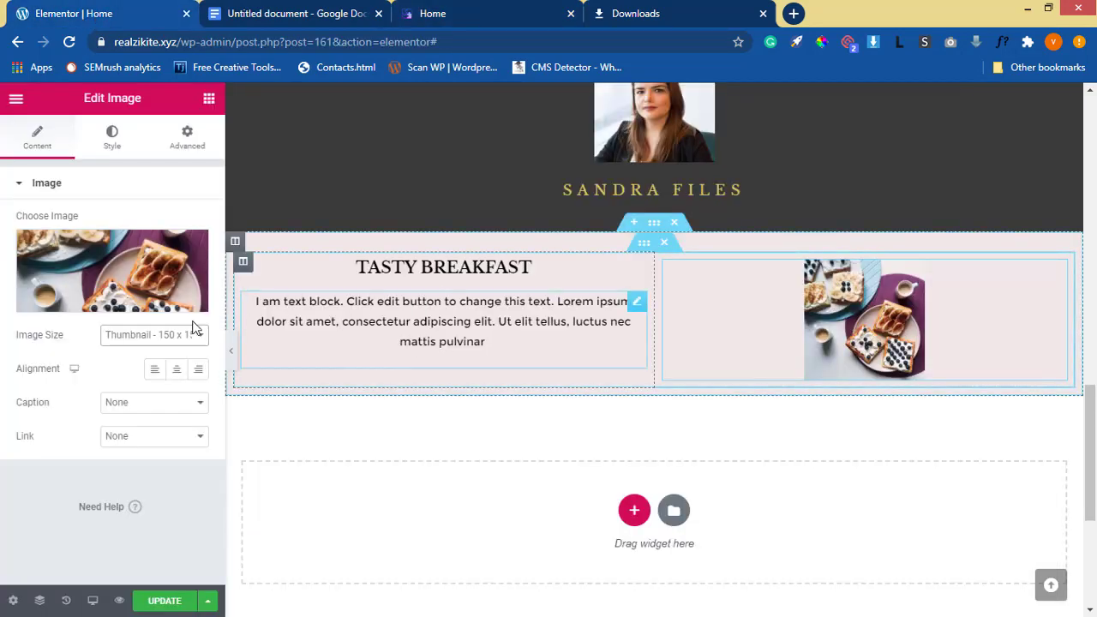
Set the waffle image's size to Medium - 300 x 300
click(140, 335)
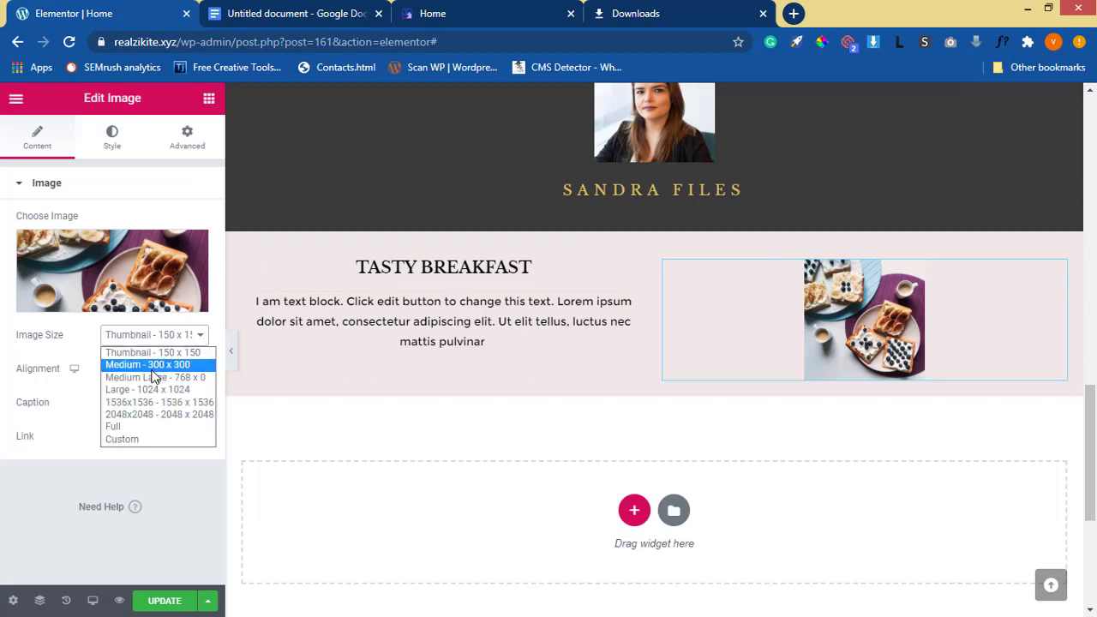
click(152, 370)
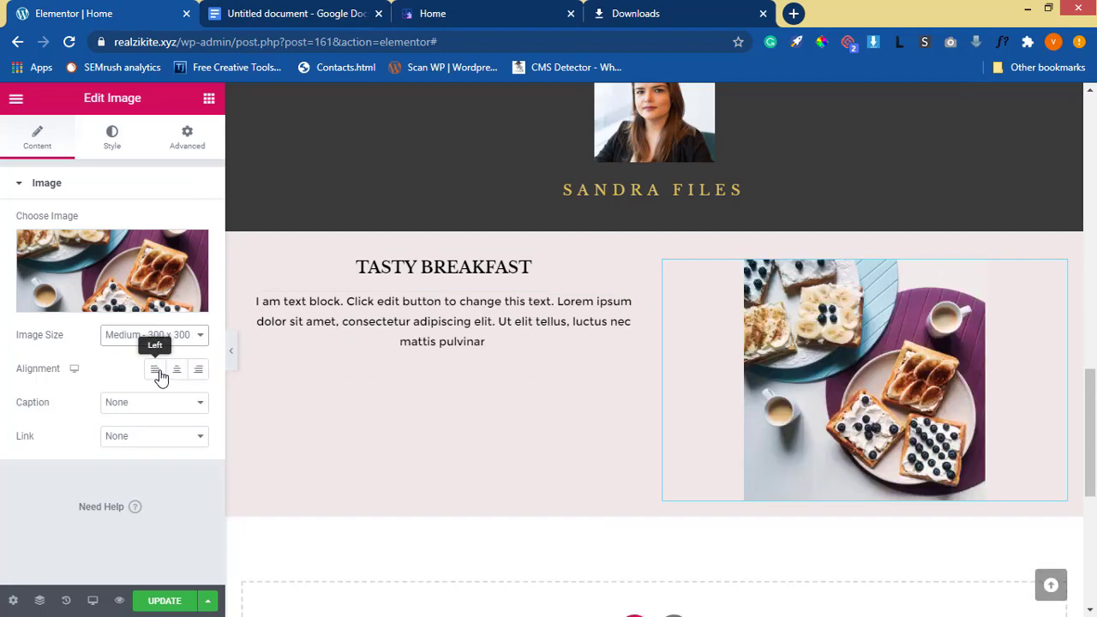
click(296, 16)
click(134, 18)
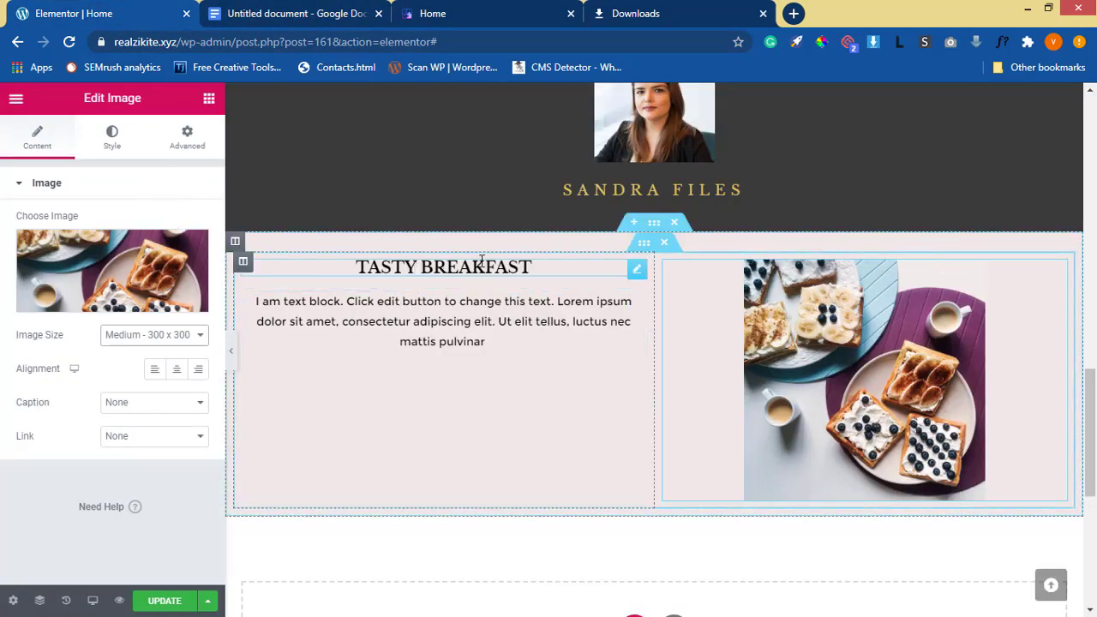
click(645, 245)
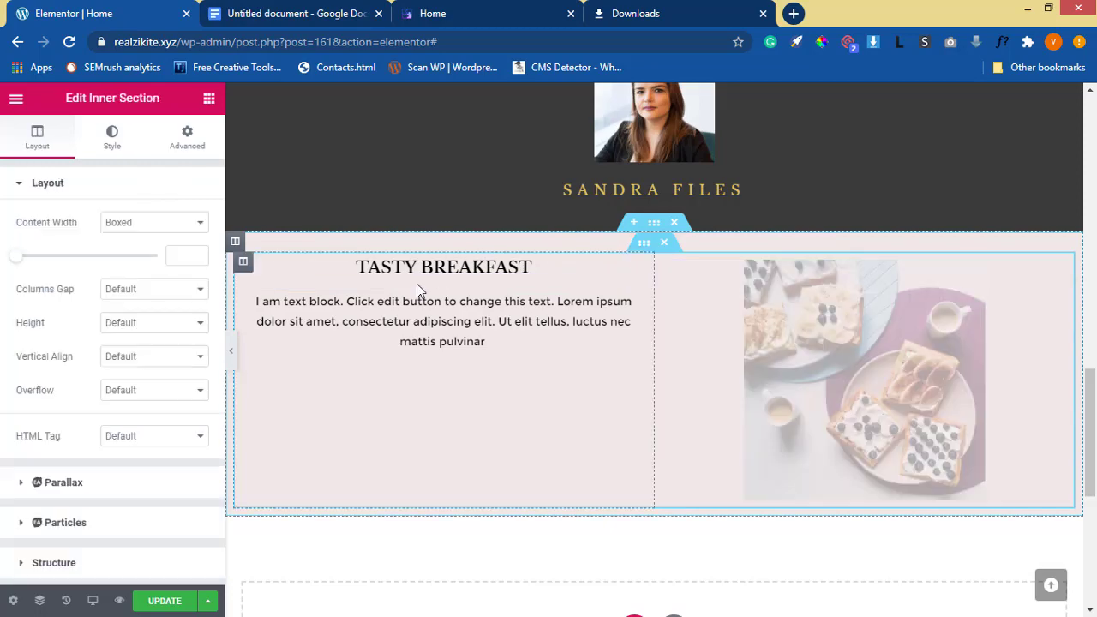
click(638, 274)
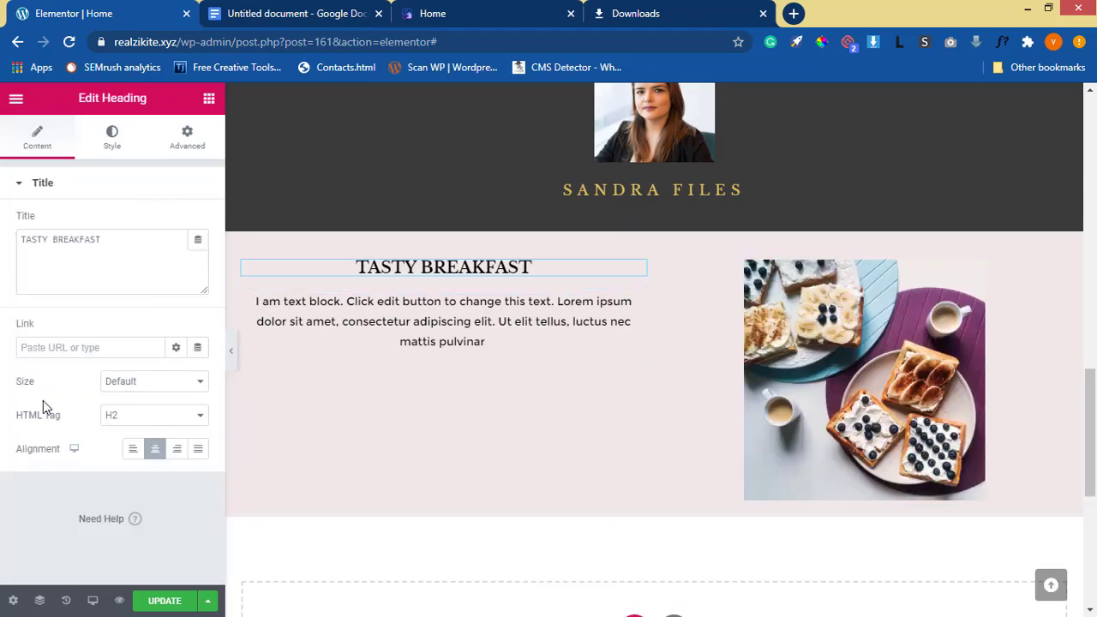
click(119, 152)
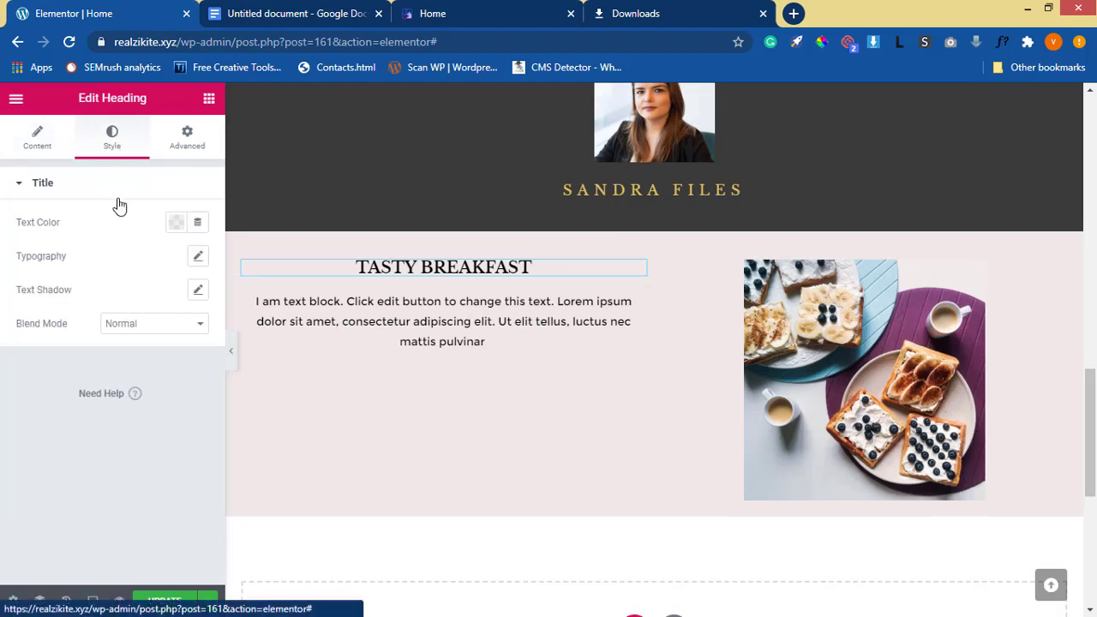
click(197, 259)
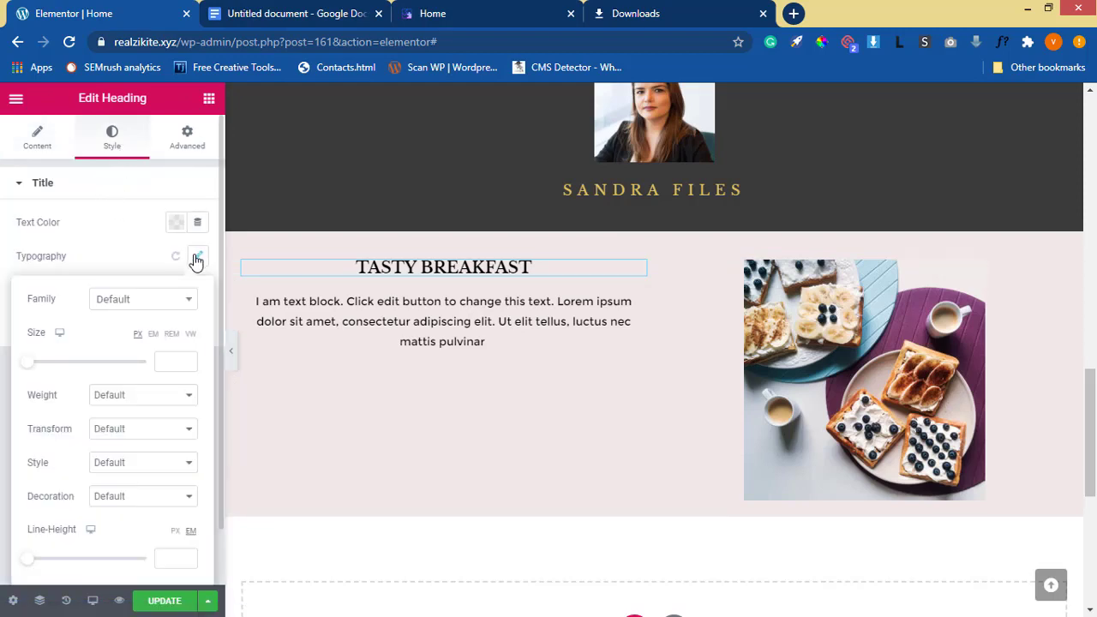
scroll(141, 371, down, 1)
scroll(143, 388, up, 1)
Try the Inline (auto) positioning width on the TASTY BREAKFAST heading and return it to Default
click(188, 146)
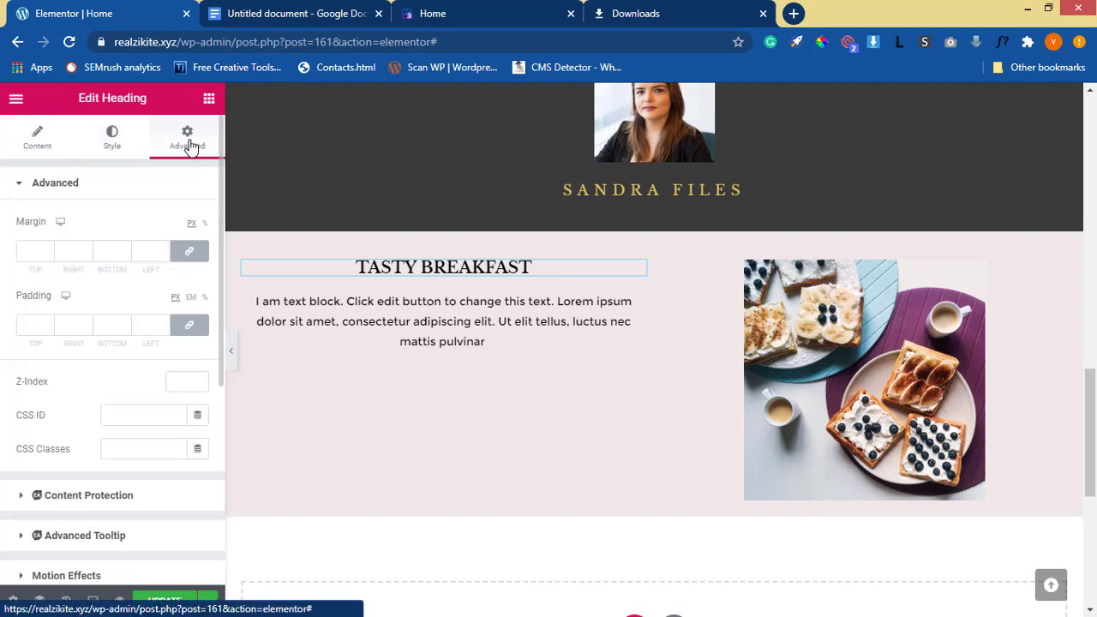
scroll(110, 496, down, 3)
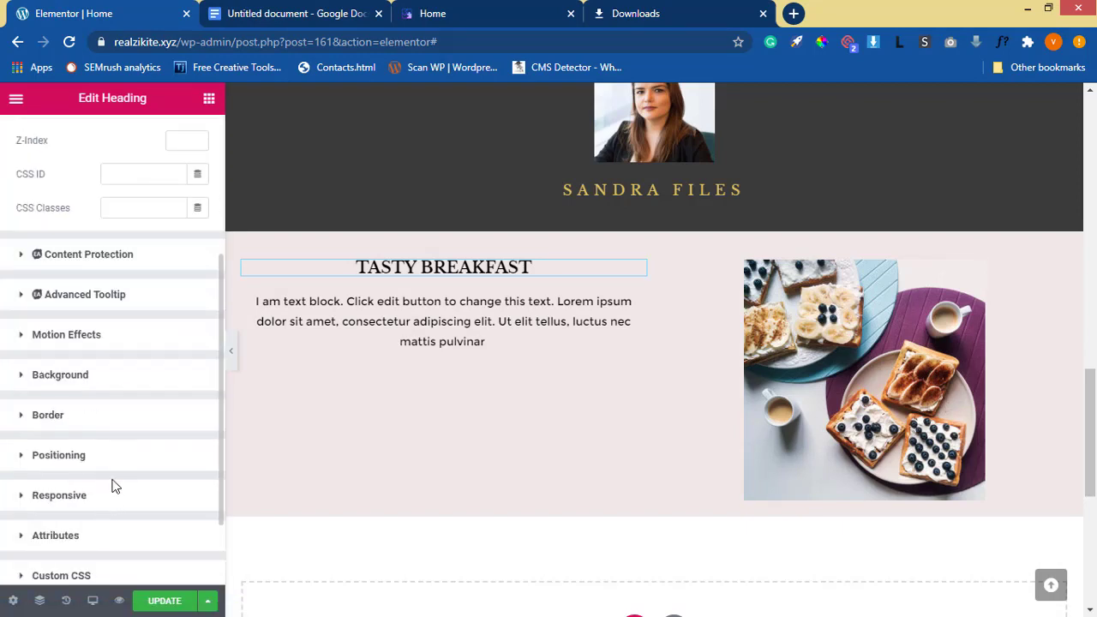
click(62, 459)
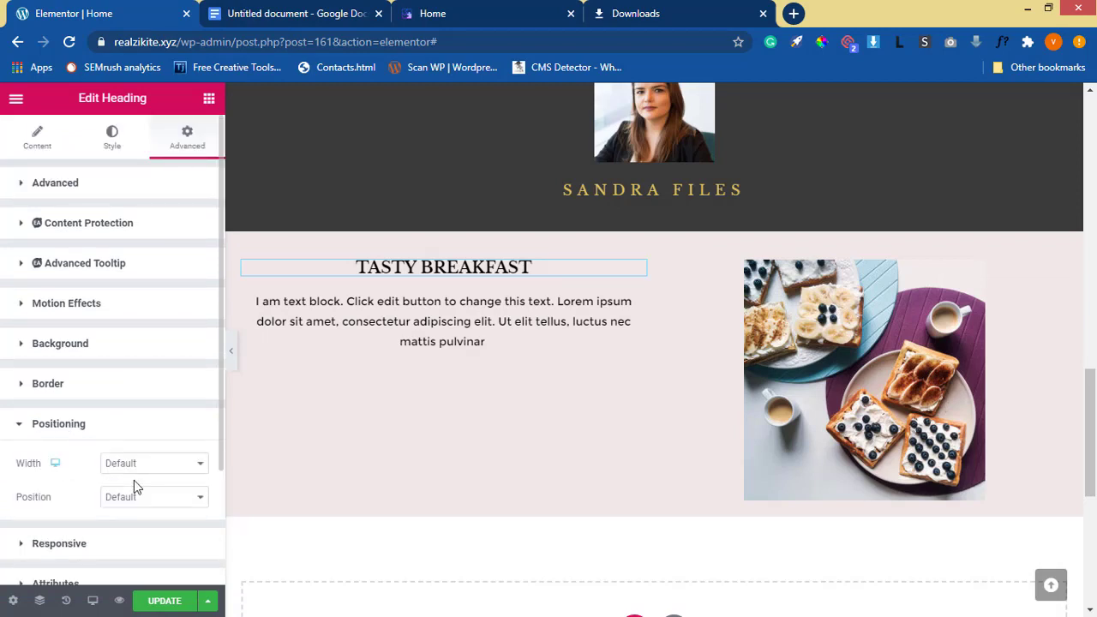
click(165, 473)
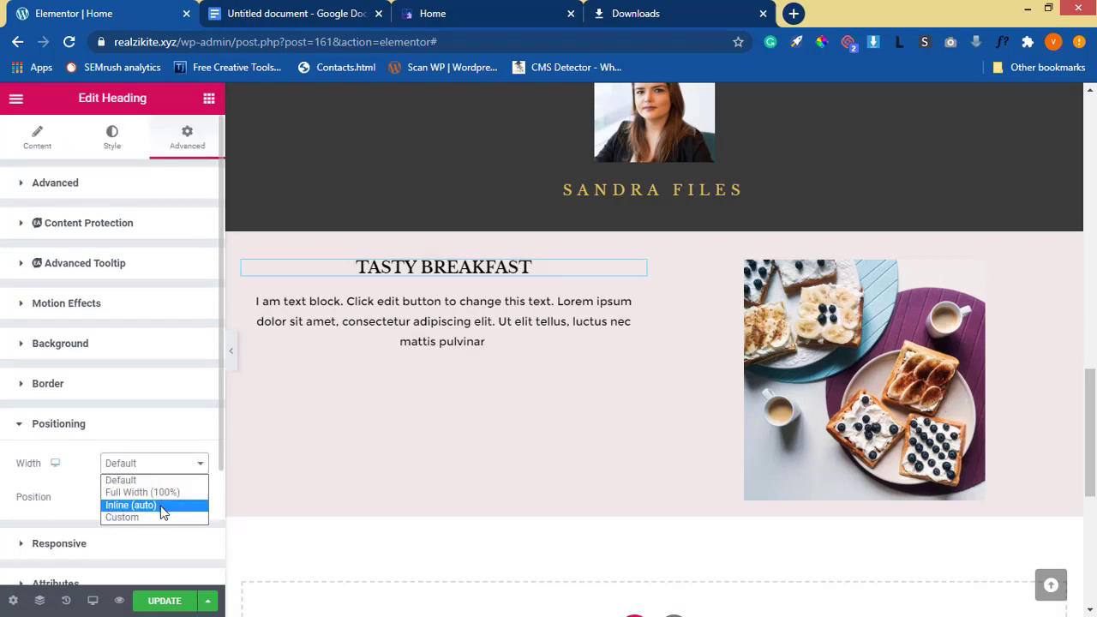
click(130, 506)
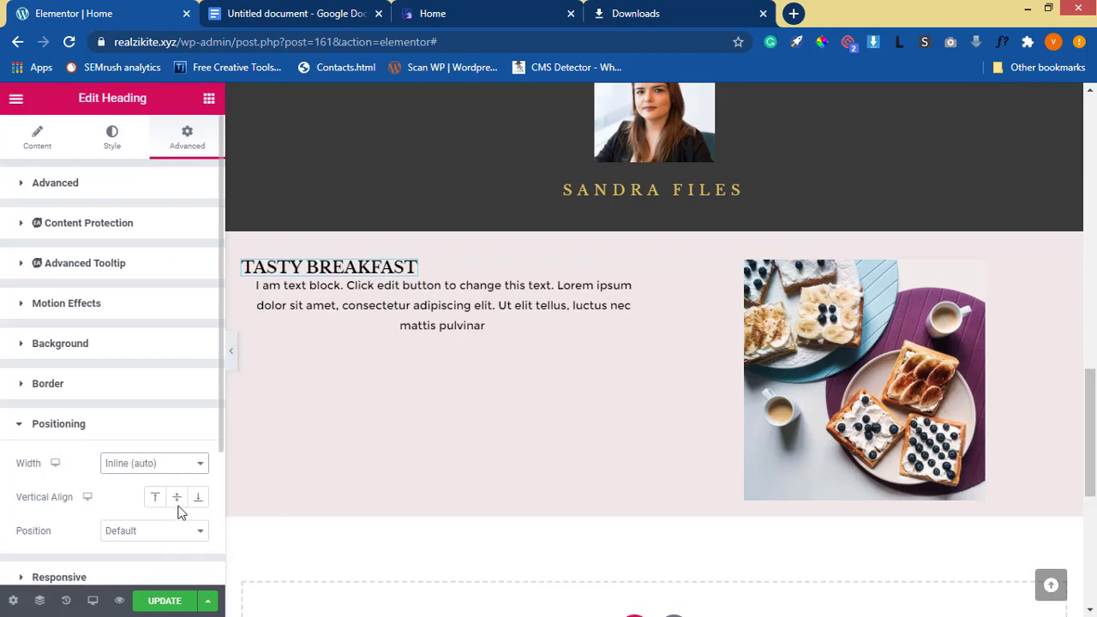
click(164, 474)
click(161, 481)
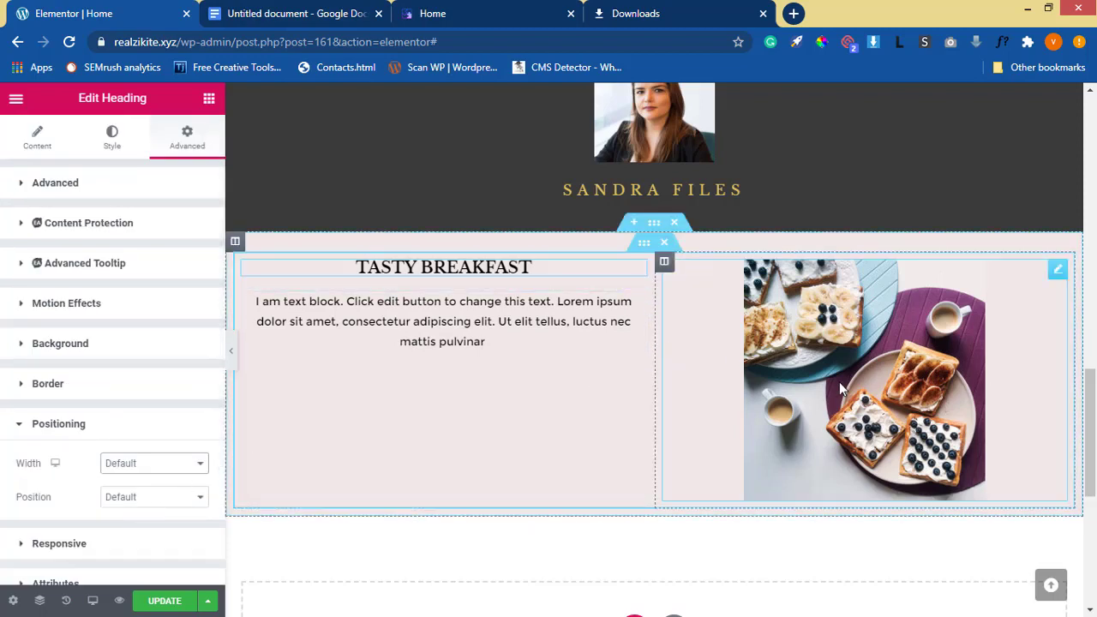
Duplicate the Tasty Breakfast inner section twice within its parent section
right_click(651, 253)
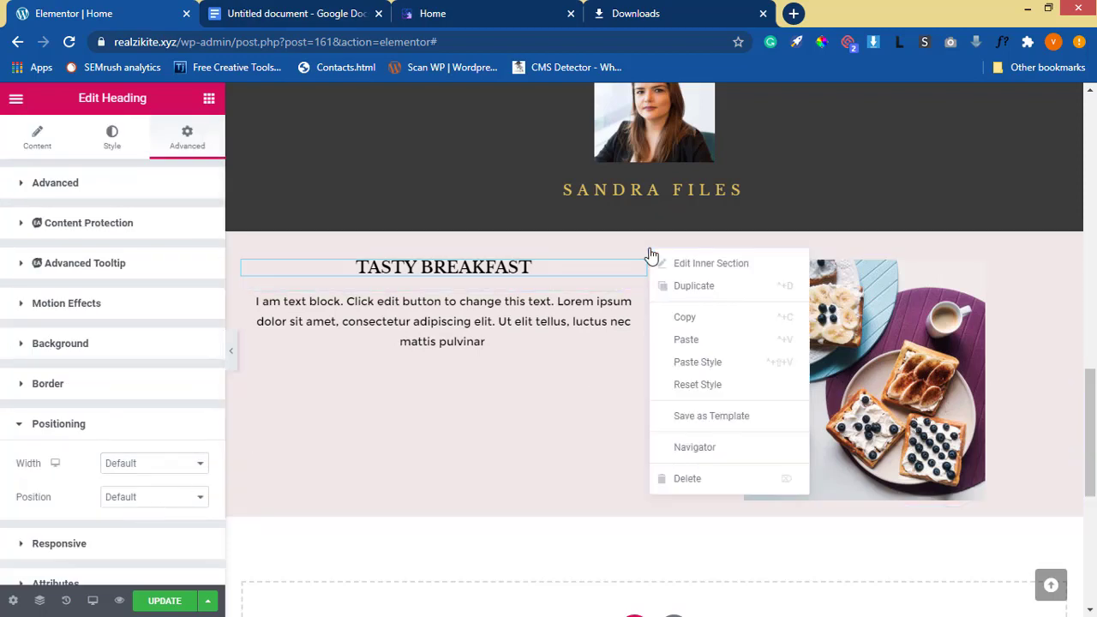
click(680, 291)
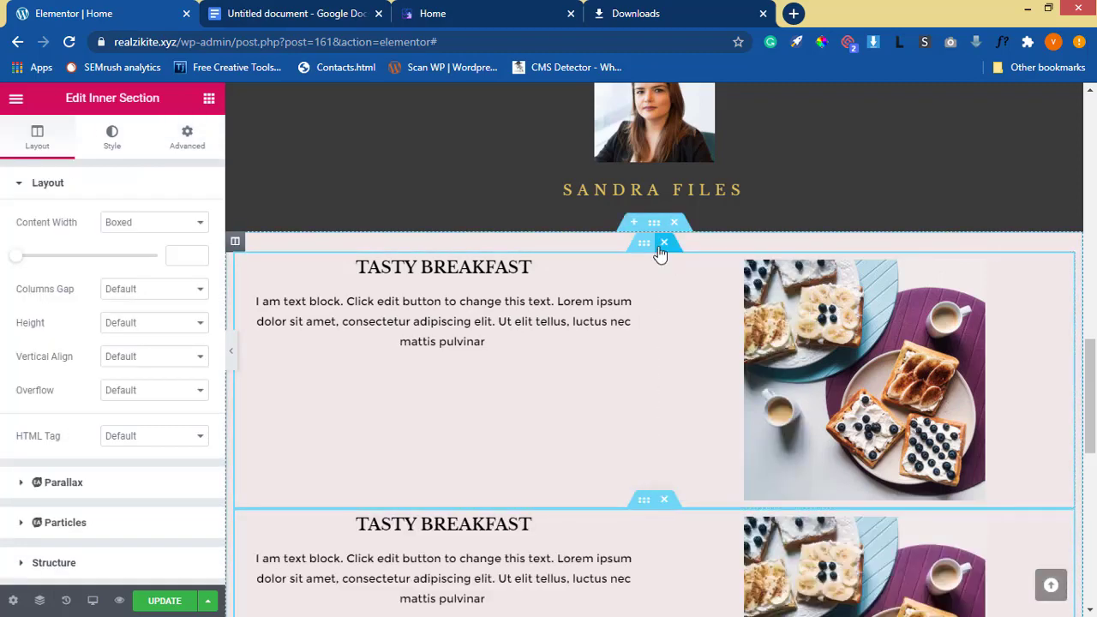
right_click(644, 248)
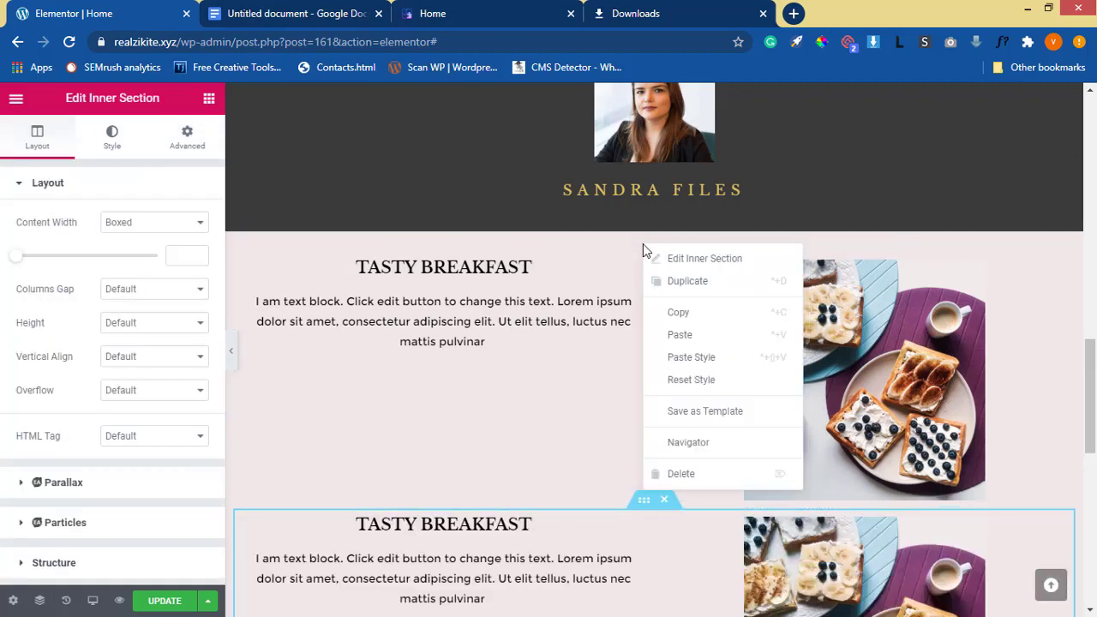
click(666, 287)
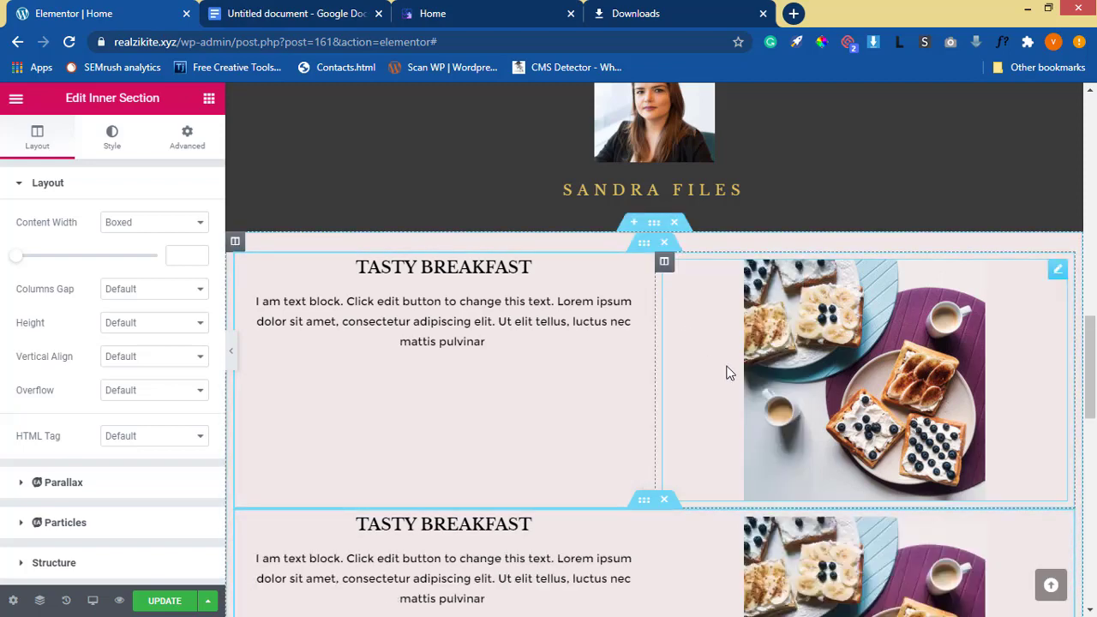
scroll(772, 369, down, 3)
scroll(804, 366, down, 2)
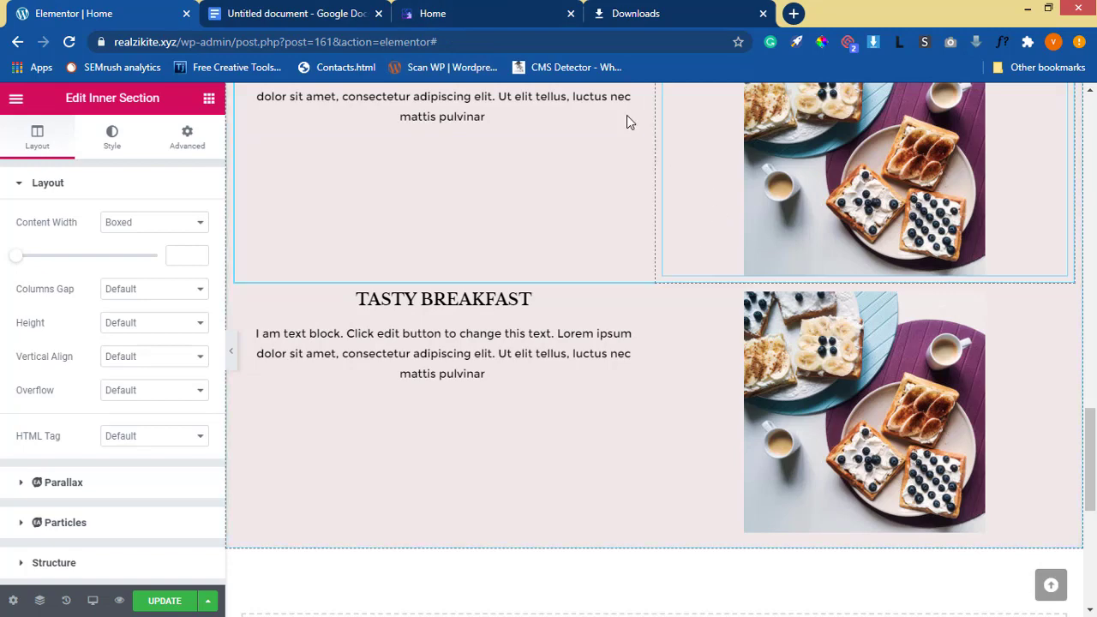
Compare the duplicated blocks with the reference page's Birthdays & Events block and the sections down to Our Sweets Collection
click(477, 13)
scroll(369, 316, down, 3)
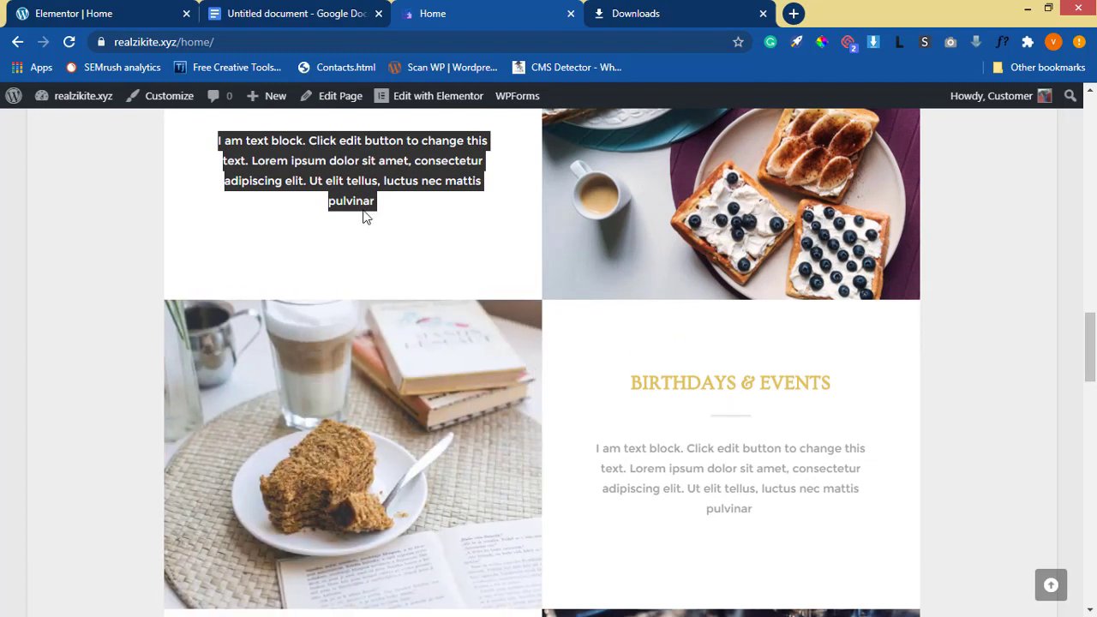
click(126, 15)
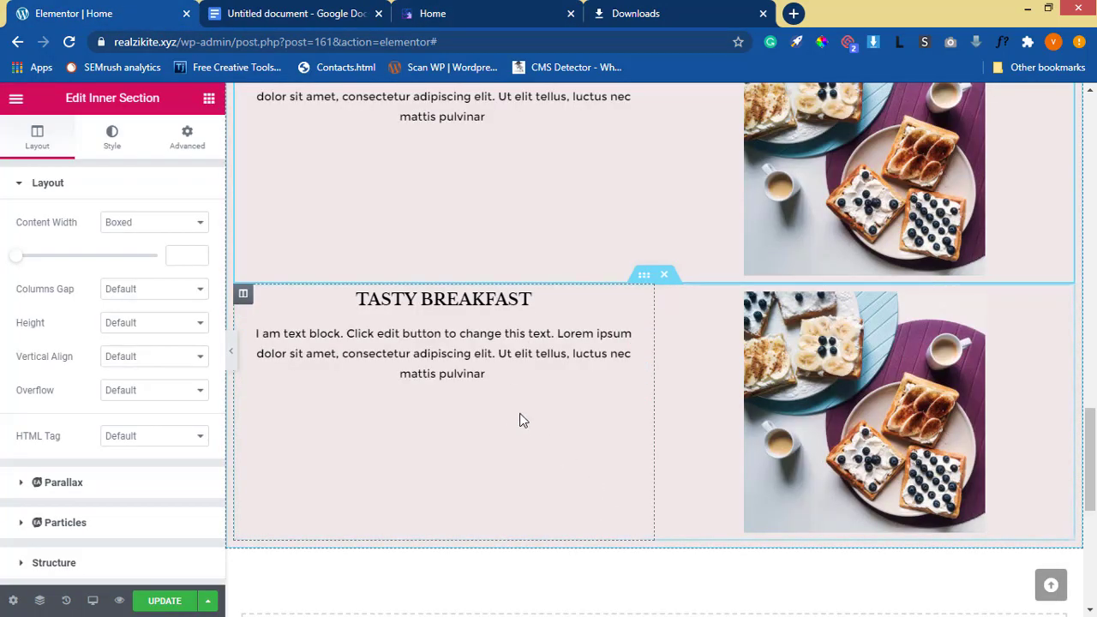
scroll(634, 369, up, 5)
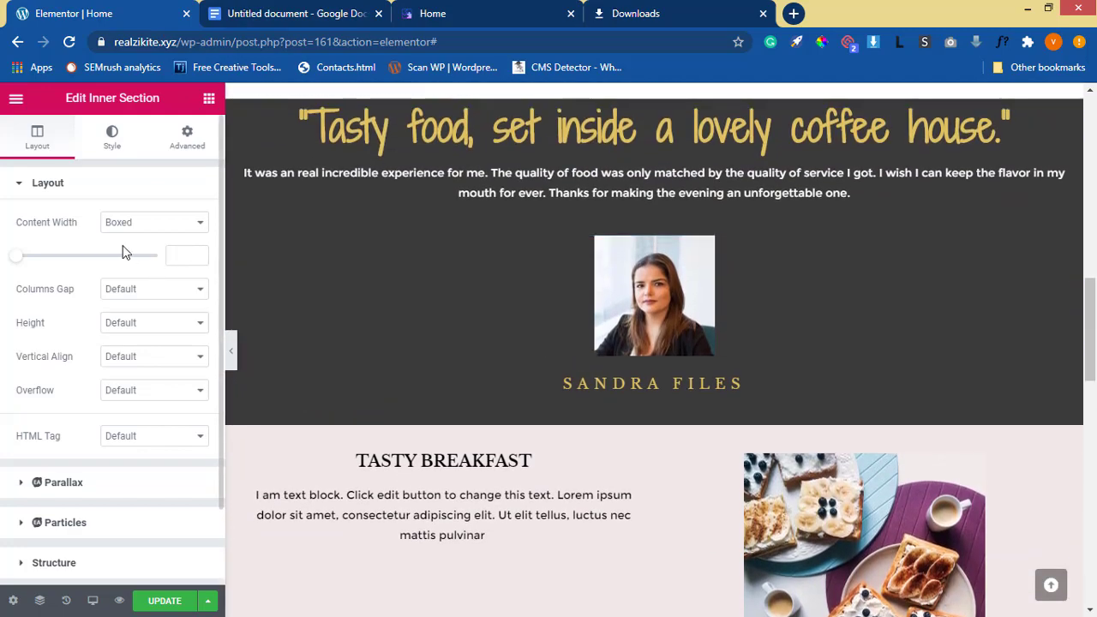
click(463, 21)
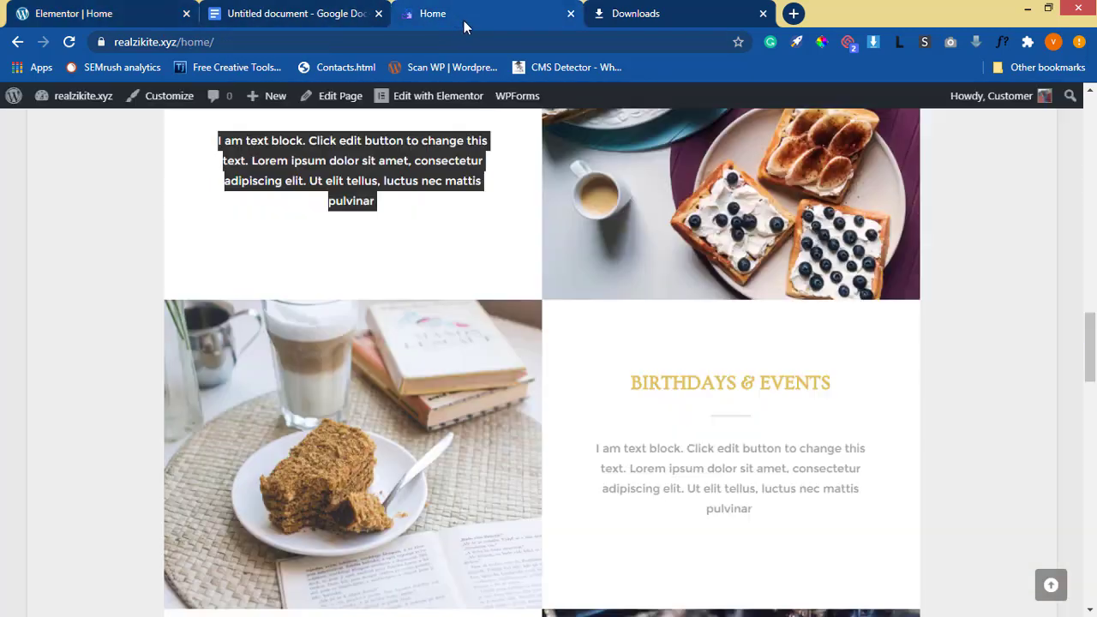
scroll(534, 245, down, 5)
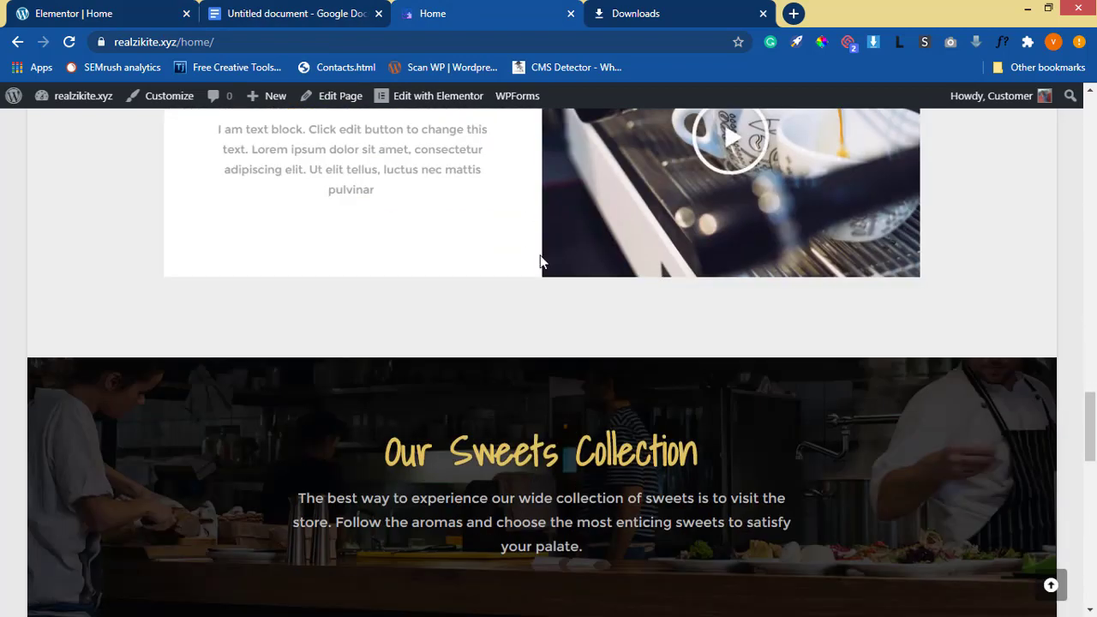
scroll(560, 314, down, 1)
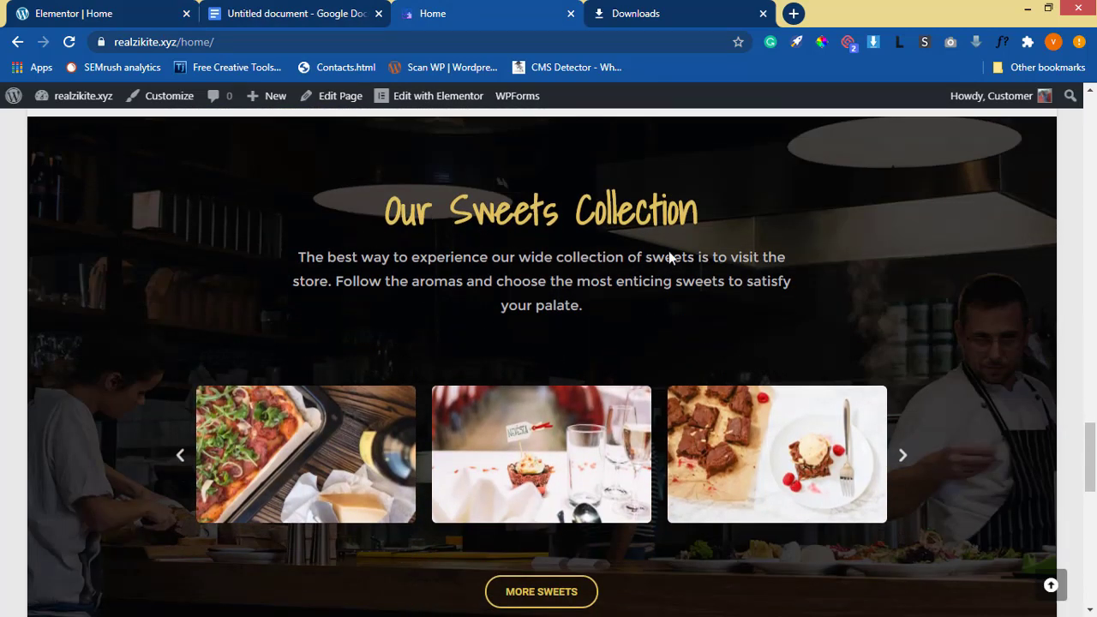
scroll(514, 310, up, 15)
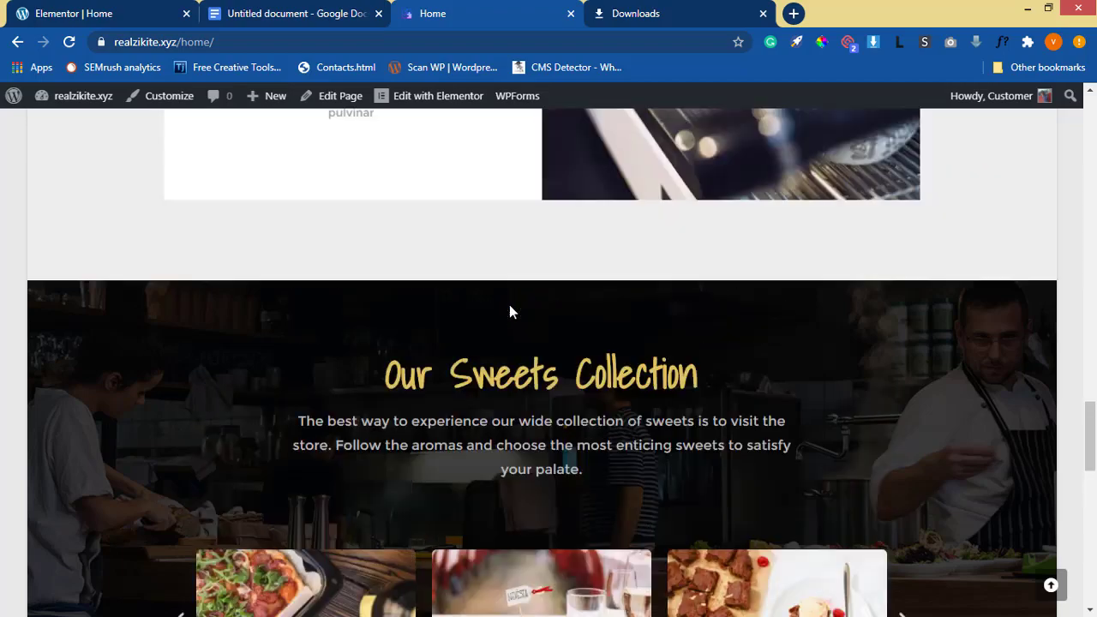
Compare the reference page's Our Sweets Collection section and its surroundings with the Tasty Breakfast blocks in the Elementor editor
scroll(548, 343, down, 1)
scroll(612, 355, down, 12)
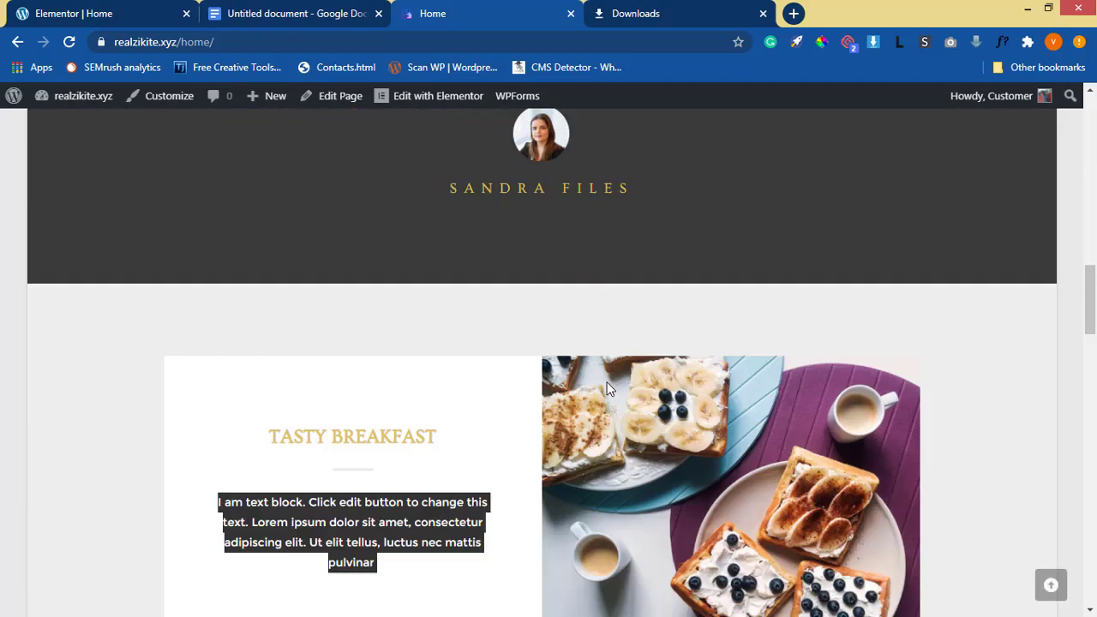
scroll(535, 371, up, 2)
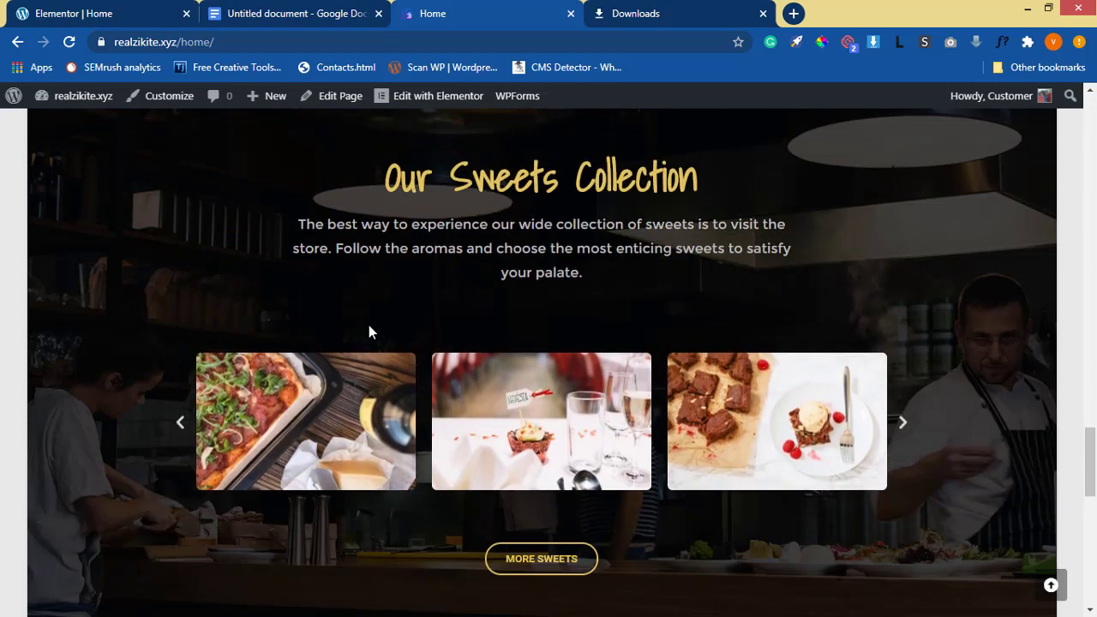
scroll(360, 309, up, 2)
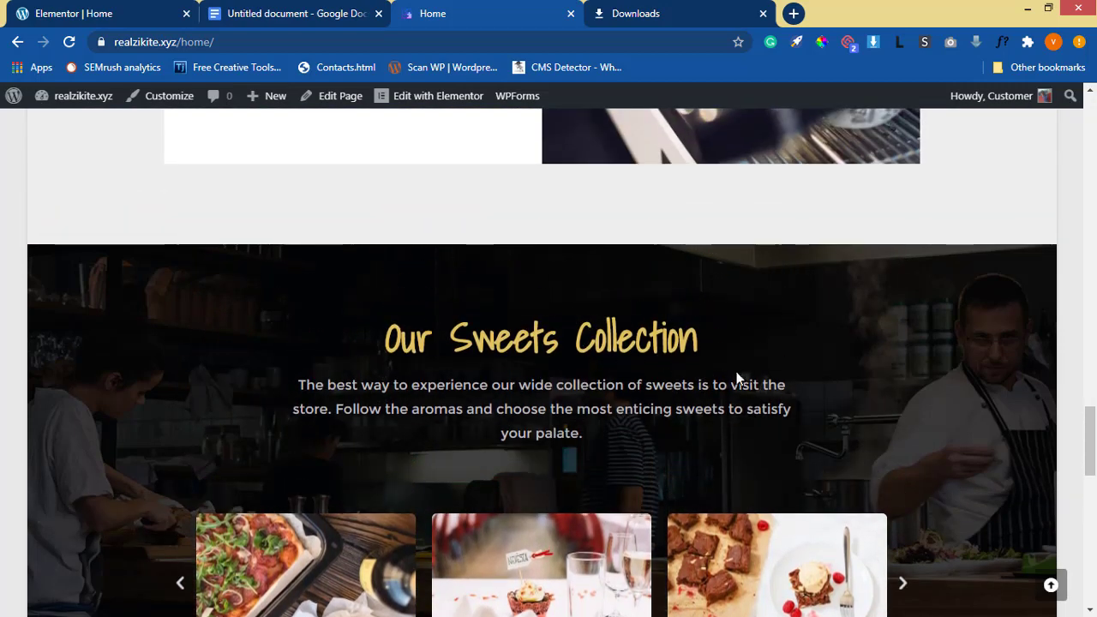
click(80, 12)
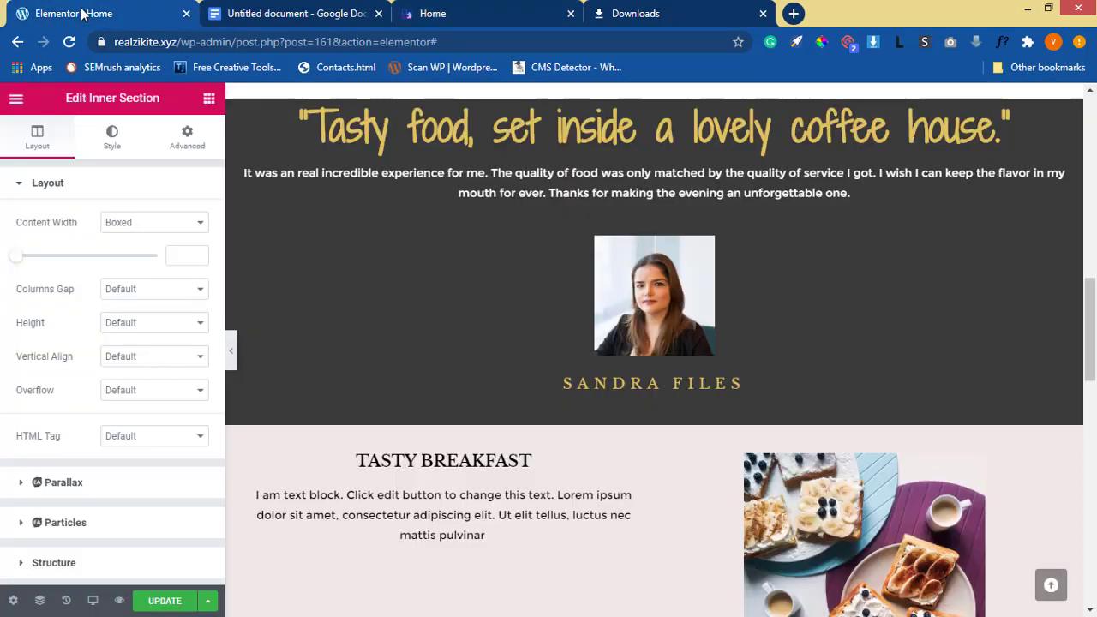
scroll(527, 463, down, 5)
scroll(532, 474, down, 2)
scroll(532, 455, up, 8)
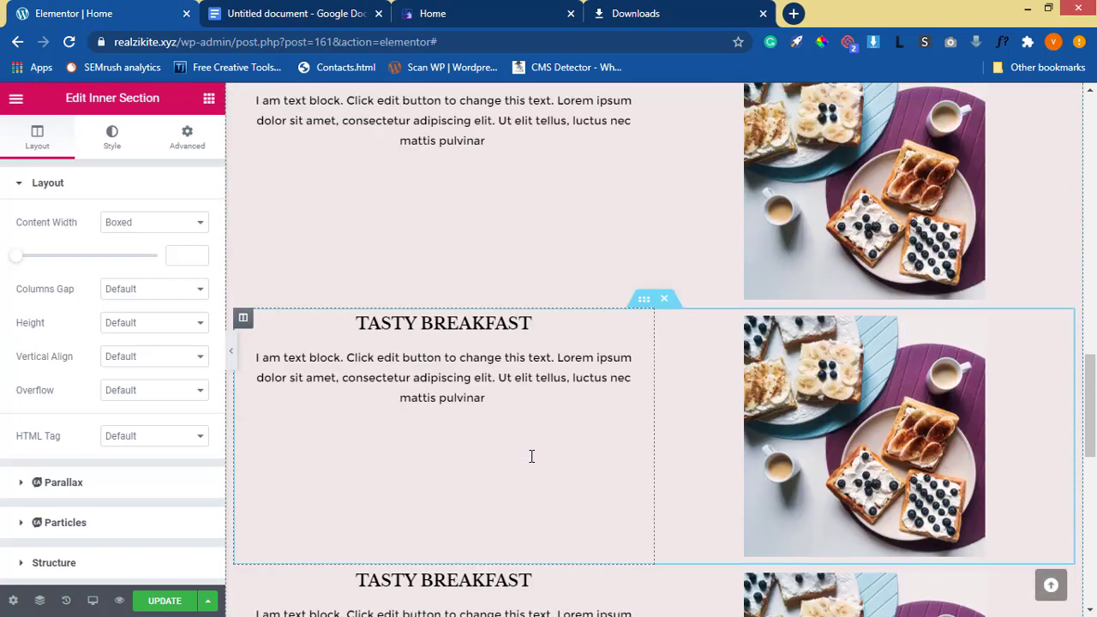
Set the top and bottom margins of the section holding the Tasty Breakfast blocks to 25 px
mouse_move(661, 209)
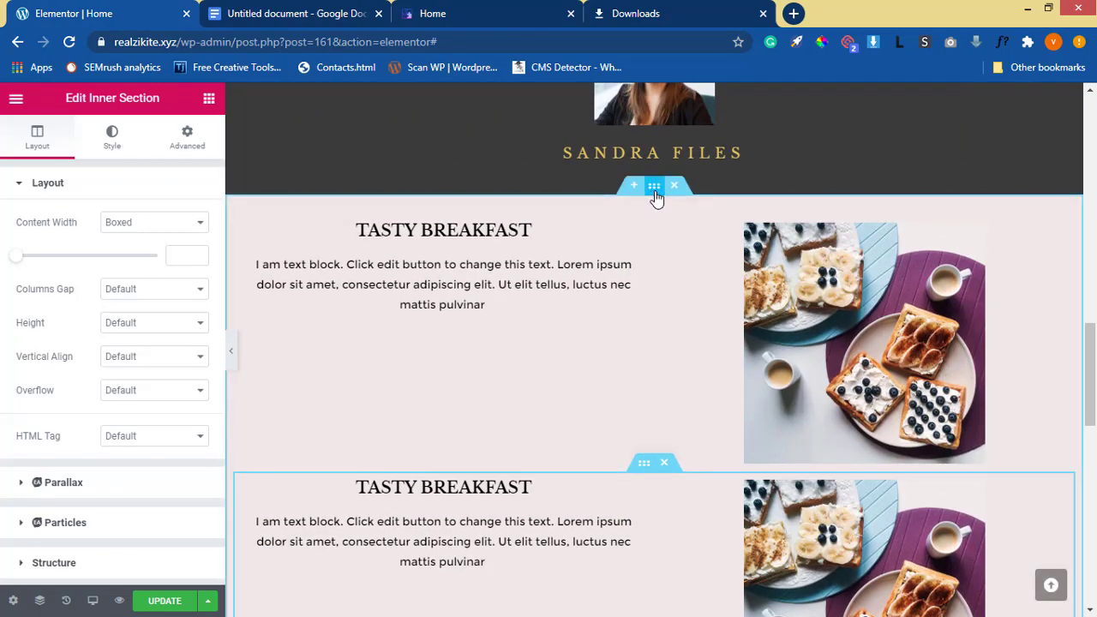
click(655, 192)
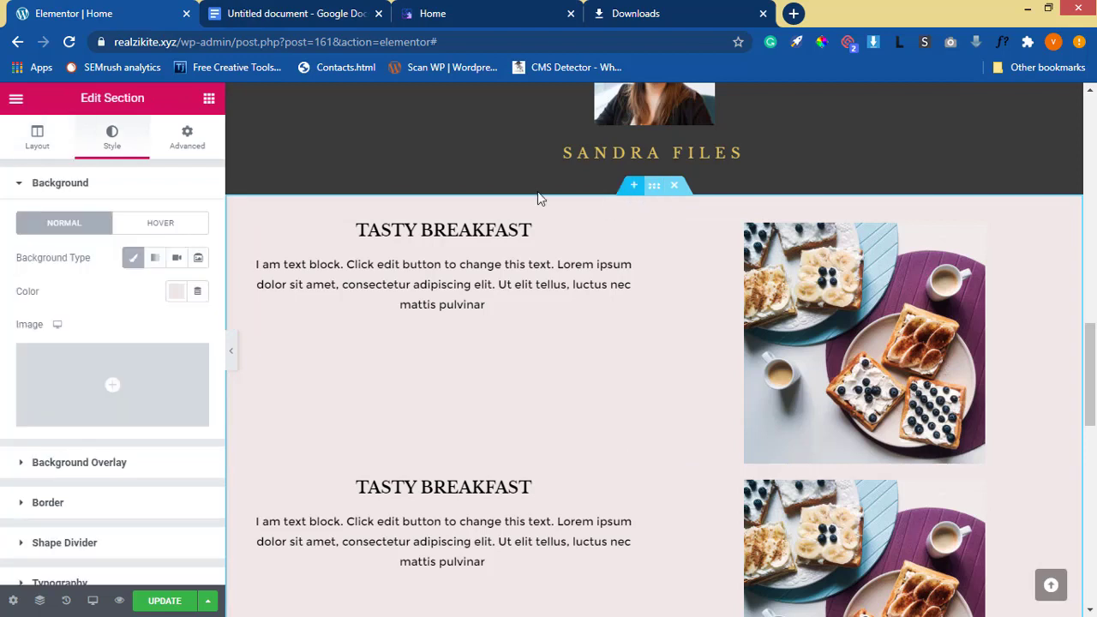
click(189, 142)
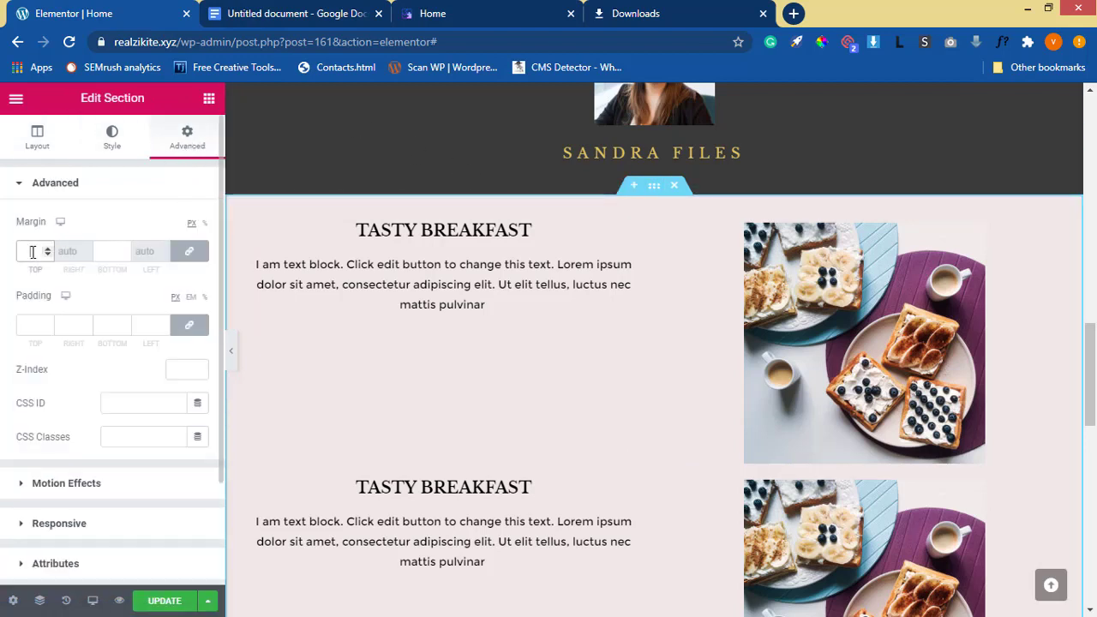
text(25)
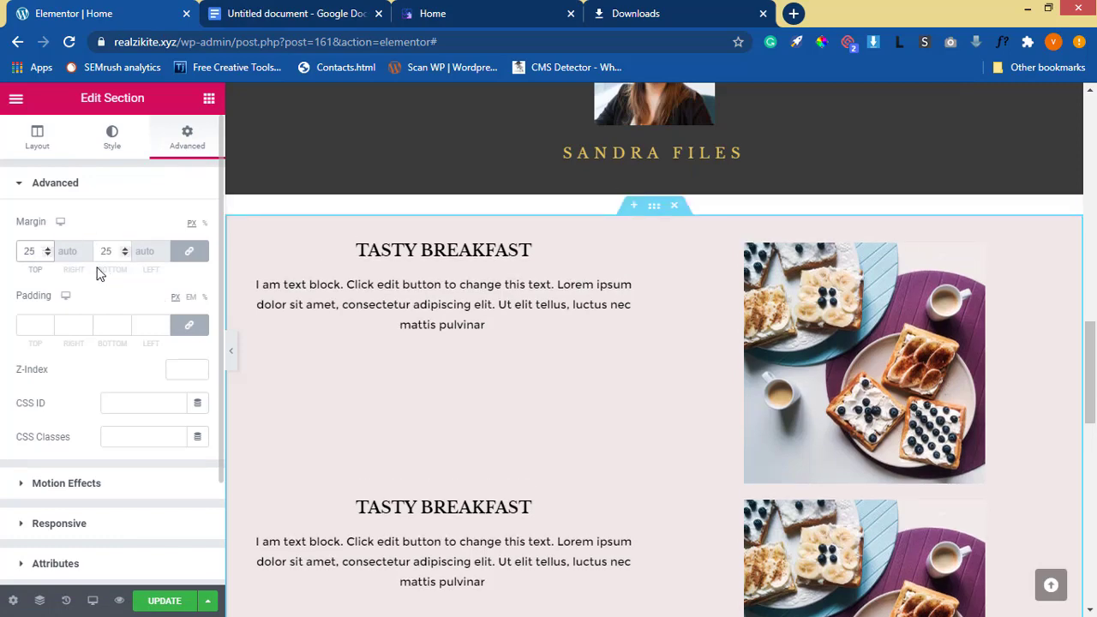
Check the spacing below the testimonial on the reference page and set the Tasty Breakfast section's top and bottom margins to 40 px
click(462, 15)
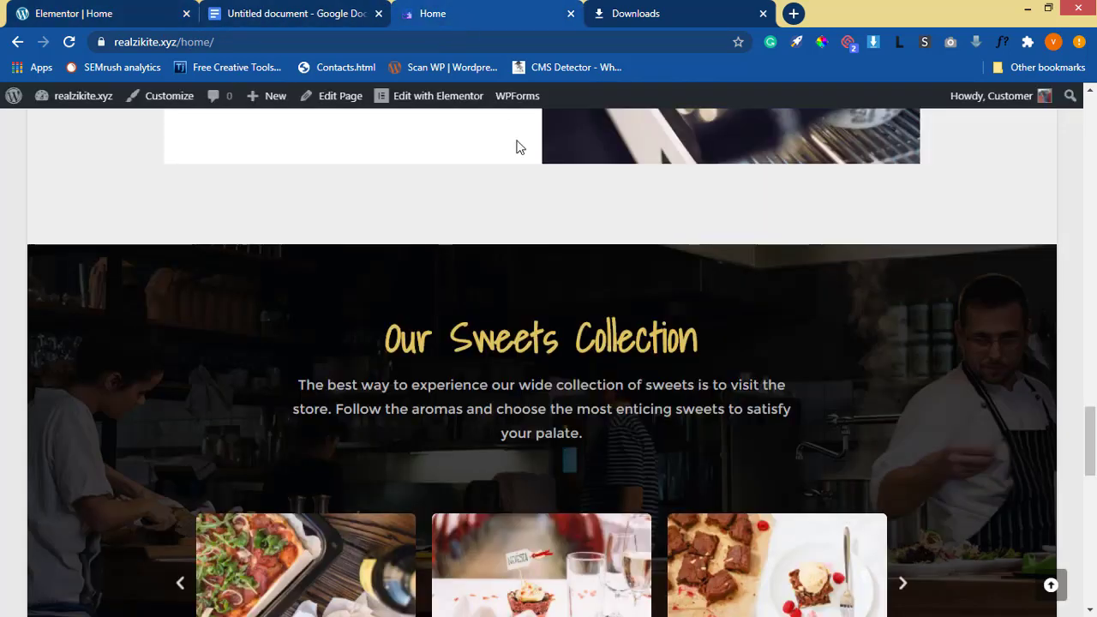
scroll(587, 298, up, 5)
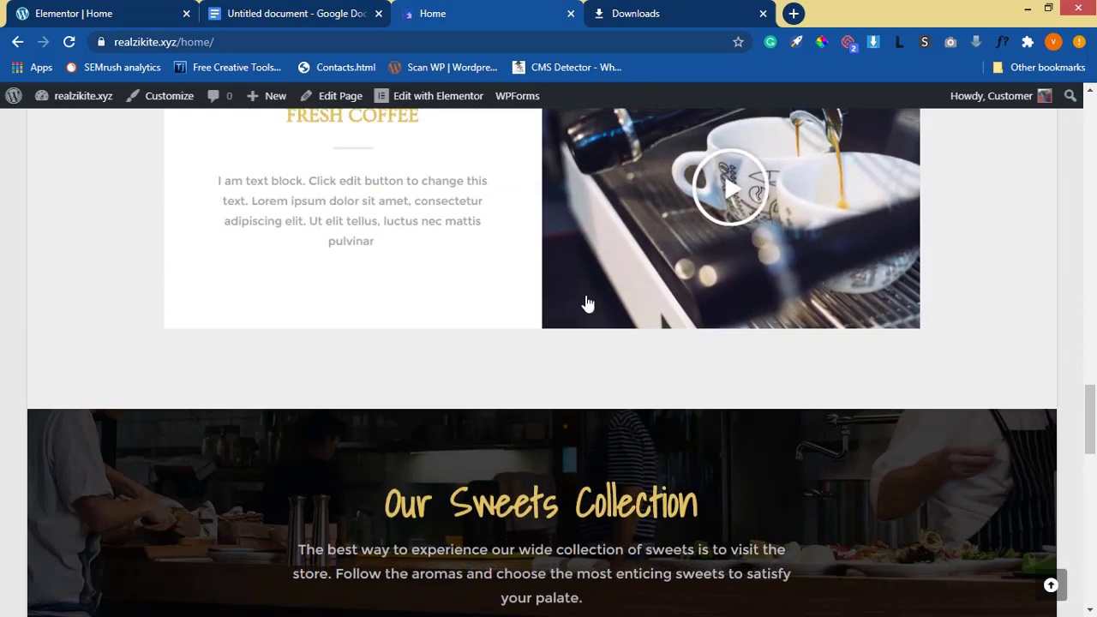
scroll(587, 302, up, 9)
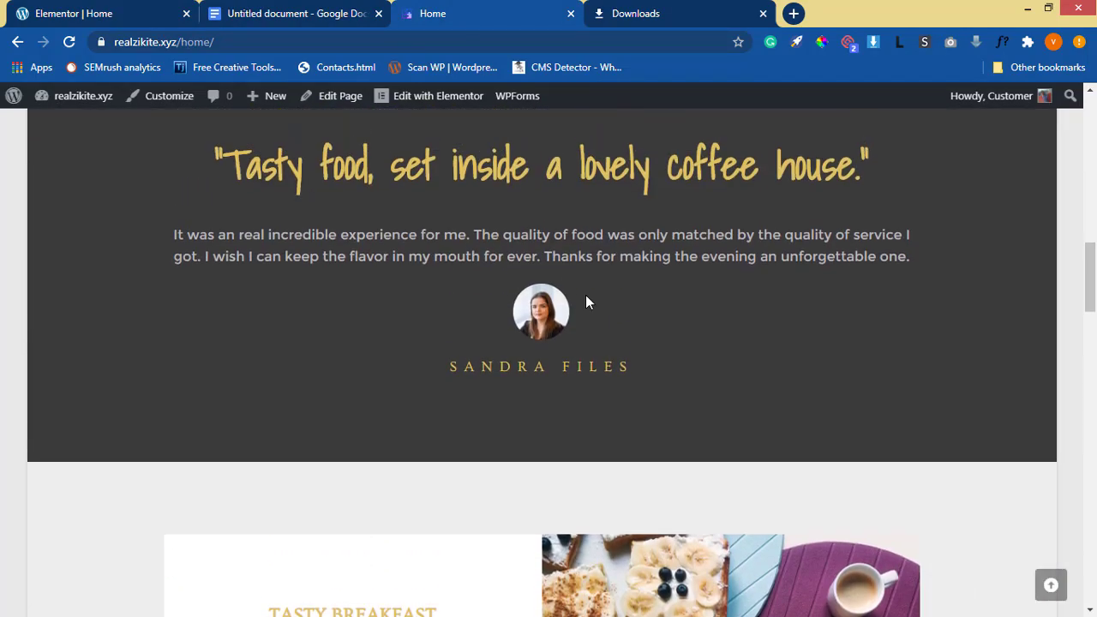
click(75, 19)
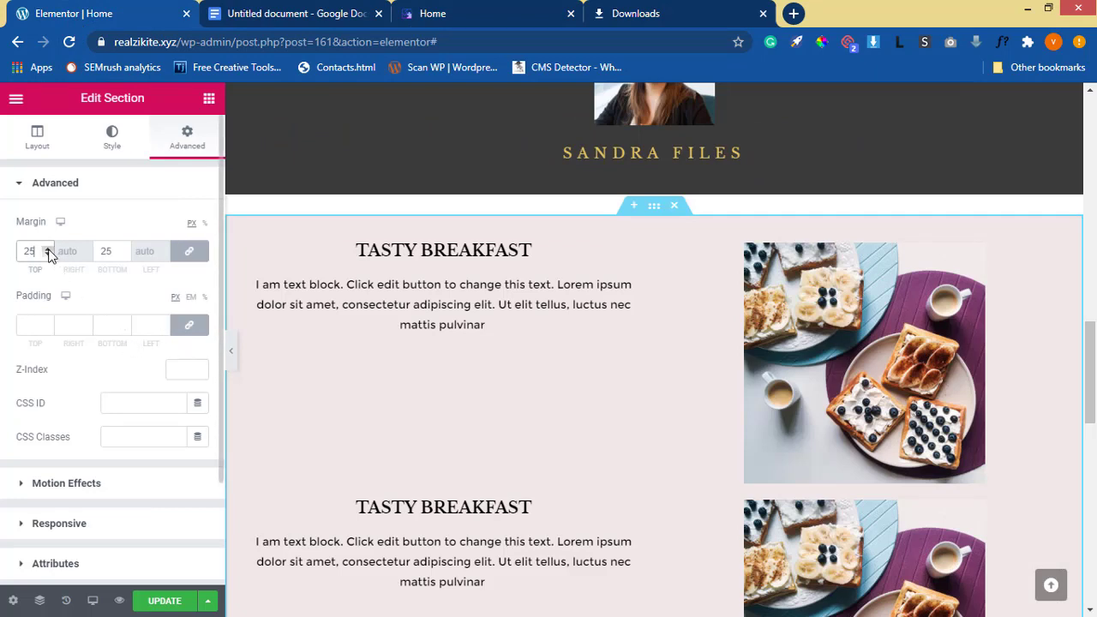
key(BackSpace)
key(BackSpace)
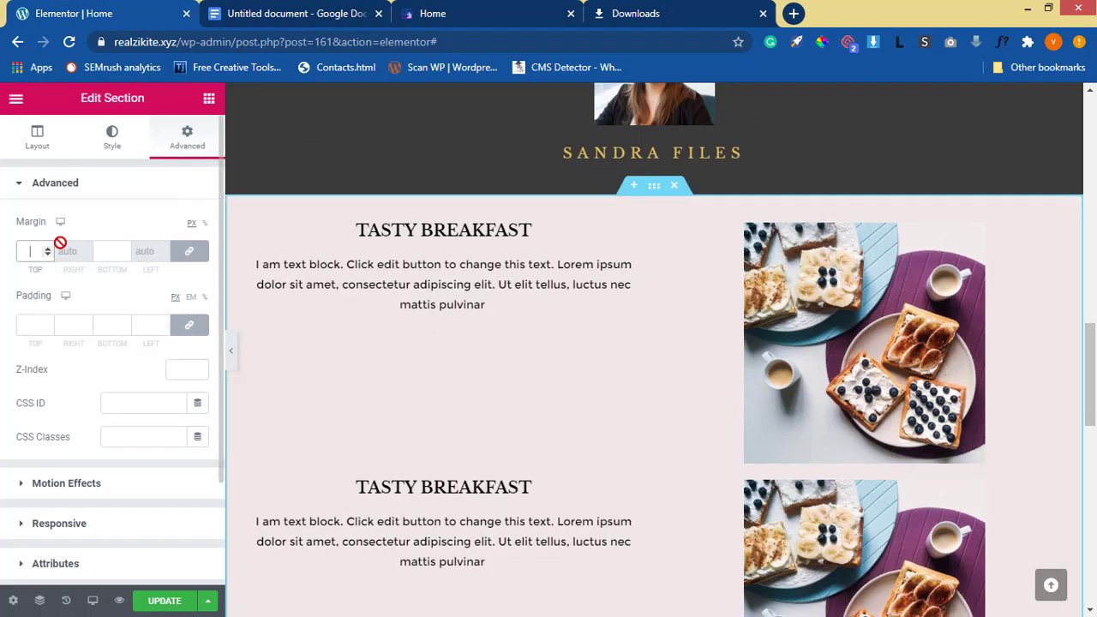
text(40)
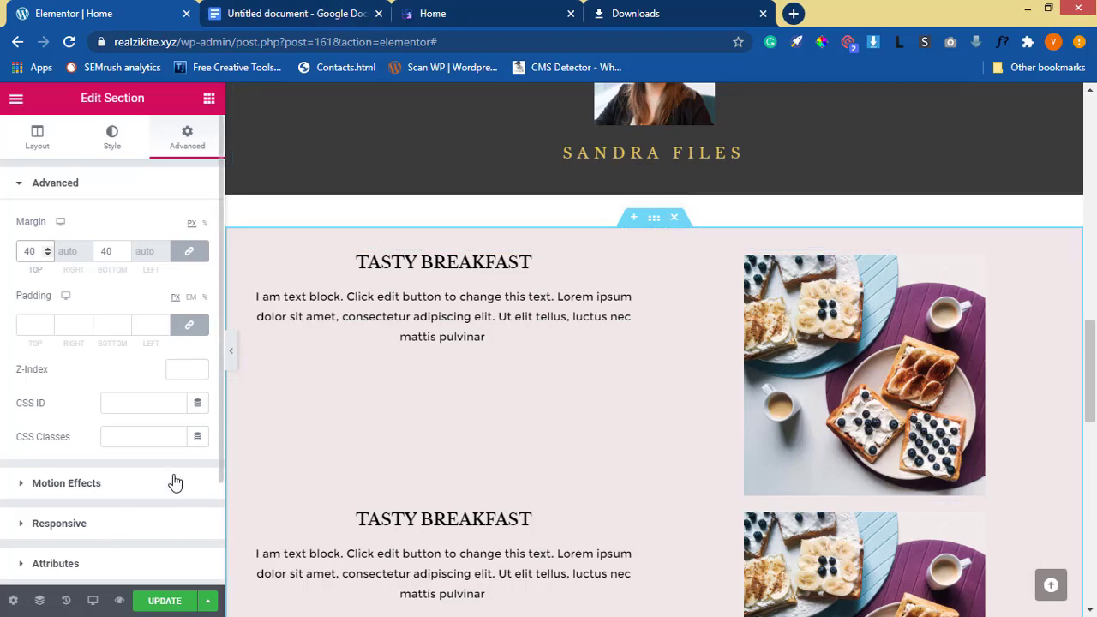
Add a new single-column section below the last Tasty Breakfast block
scroll(602, 512, down, 8)
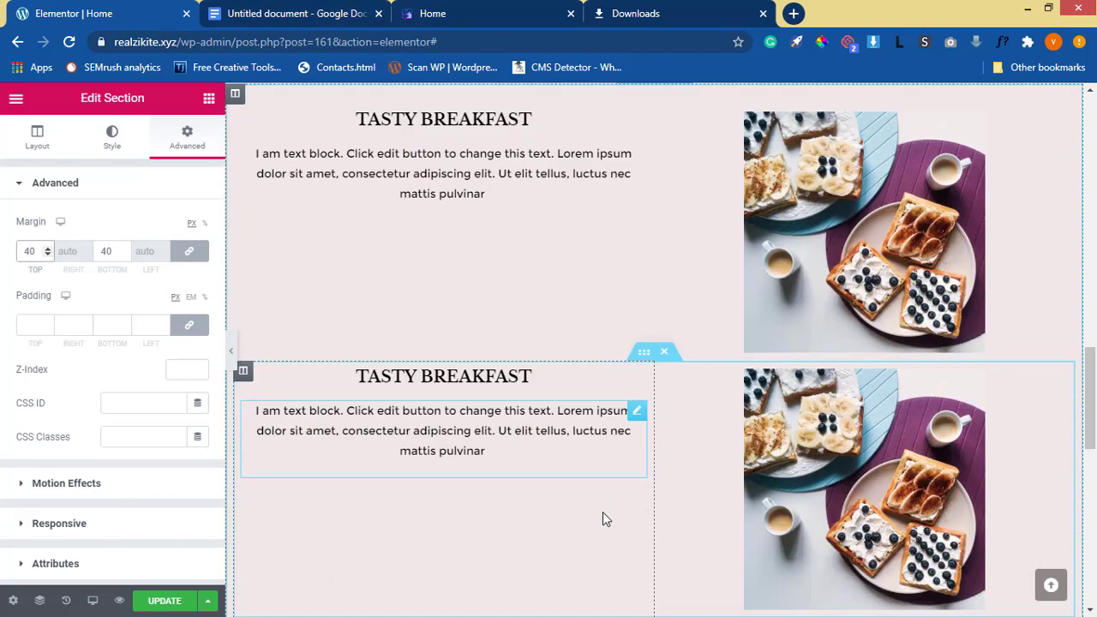
scroll(610, 498, up, 3)
scroll(645, 396, up, 1)
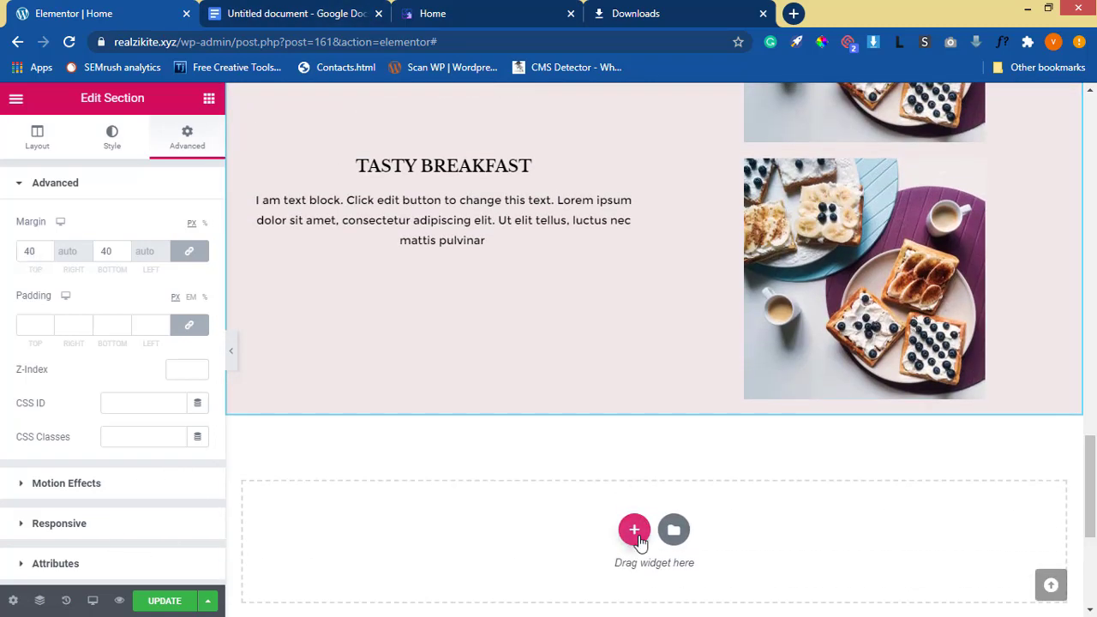
click(635, 530)
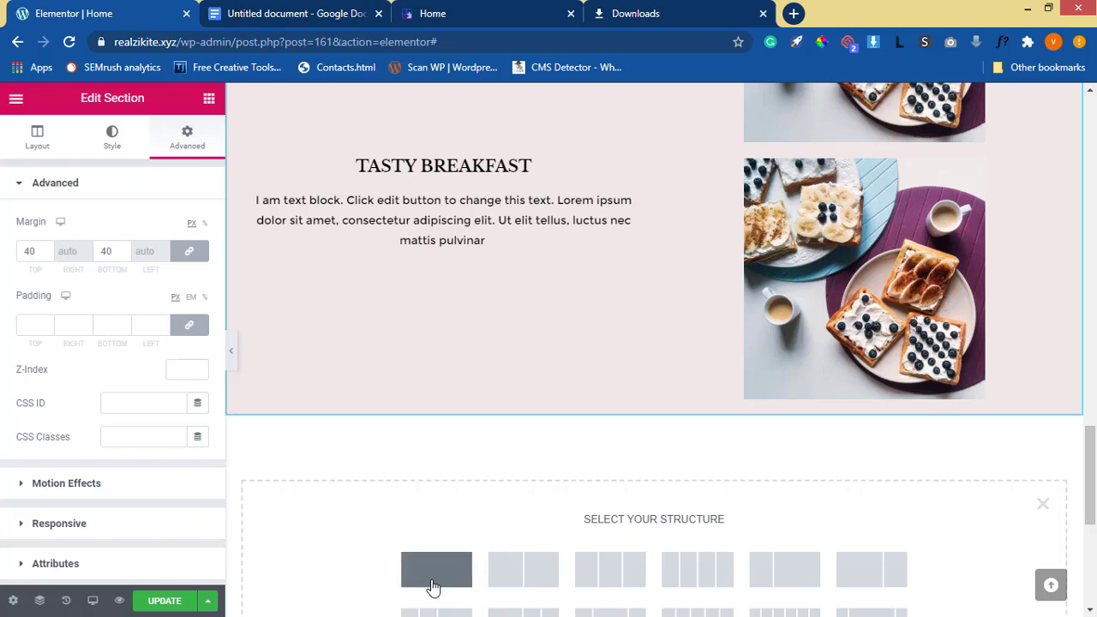
click(439, 582)
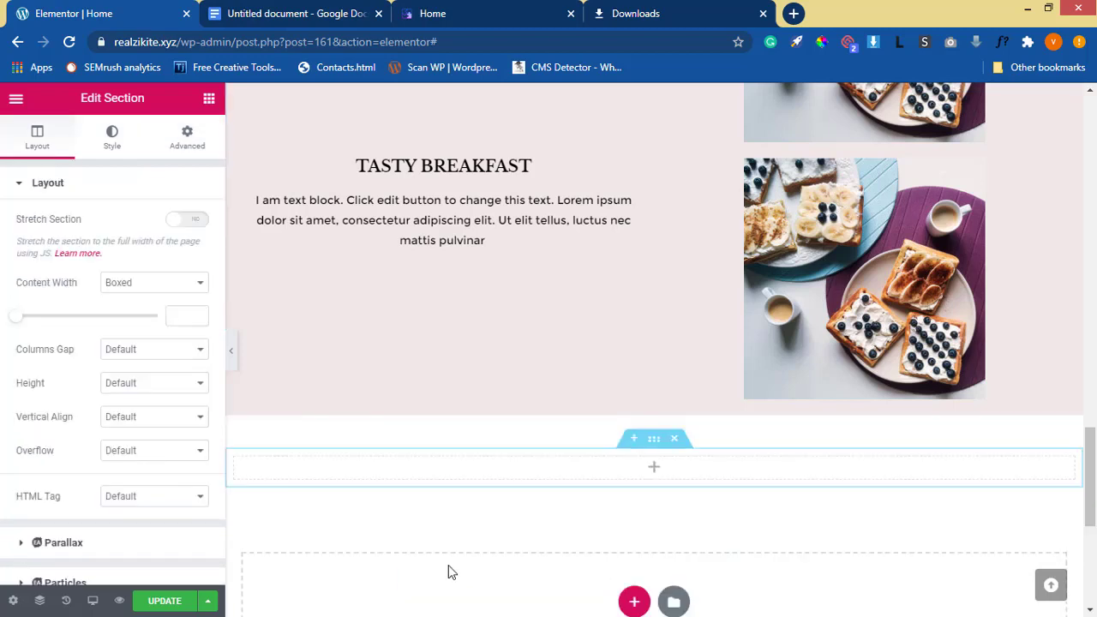
Place an Image widget in the new section and fill it with foodiesfeed.com_meanwhile-in-the-kitchen-1.jpg from the media library
click(209, 101)
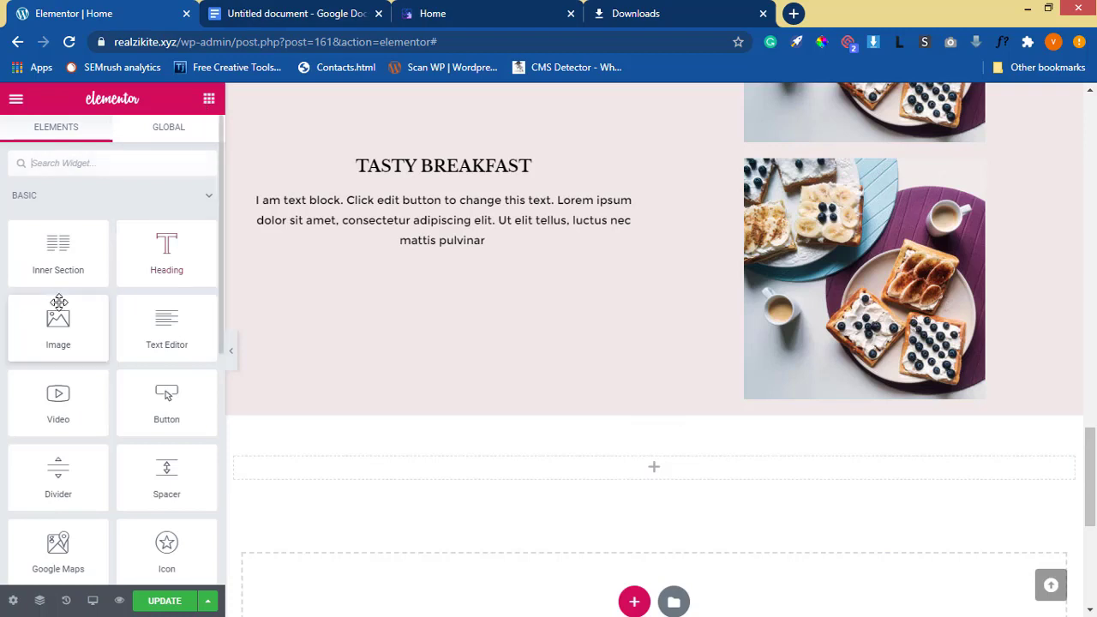
drag(64, 335, 667, 484)
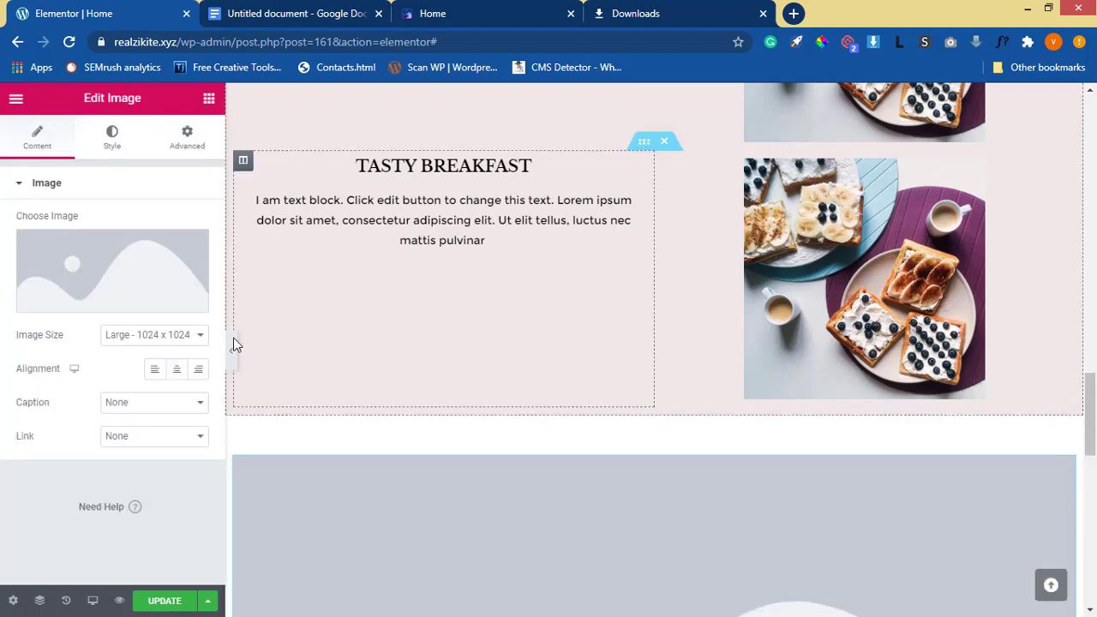
click(103, 307)
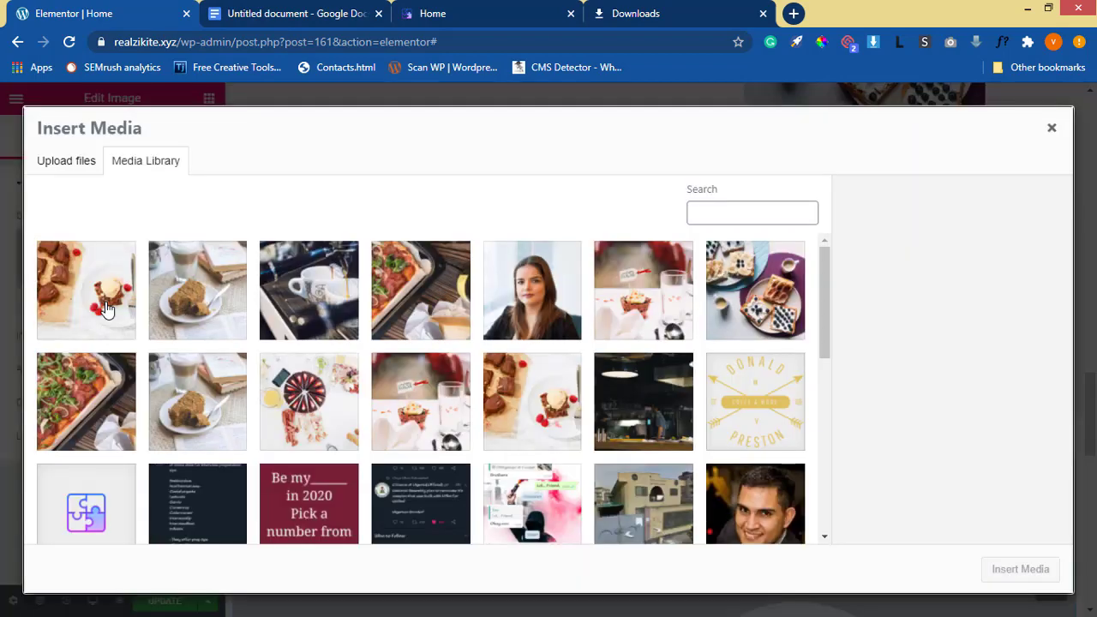
scroll(648, 471, down, 3)
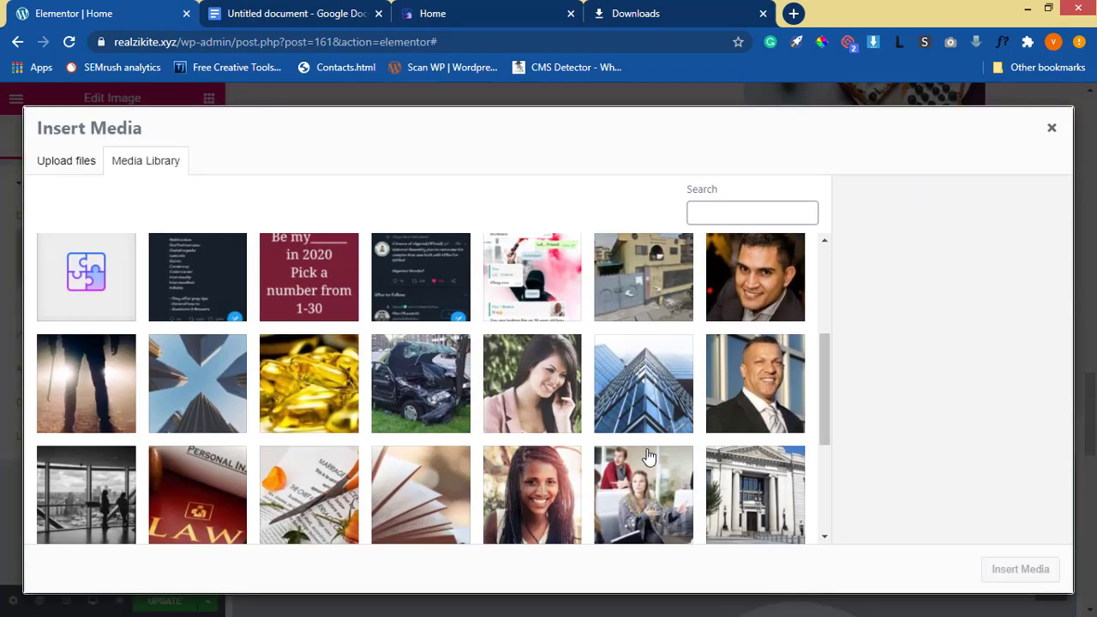
scroll(648, 459, up, 2)
scroll(651, 458, up, 1)
click(649, 446)
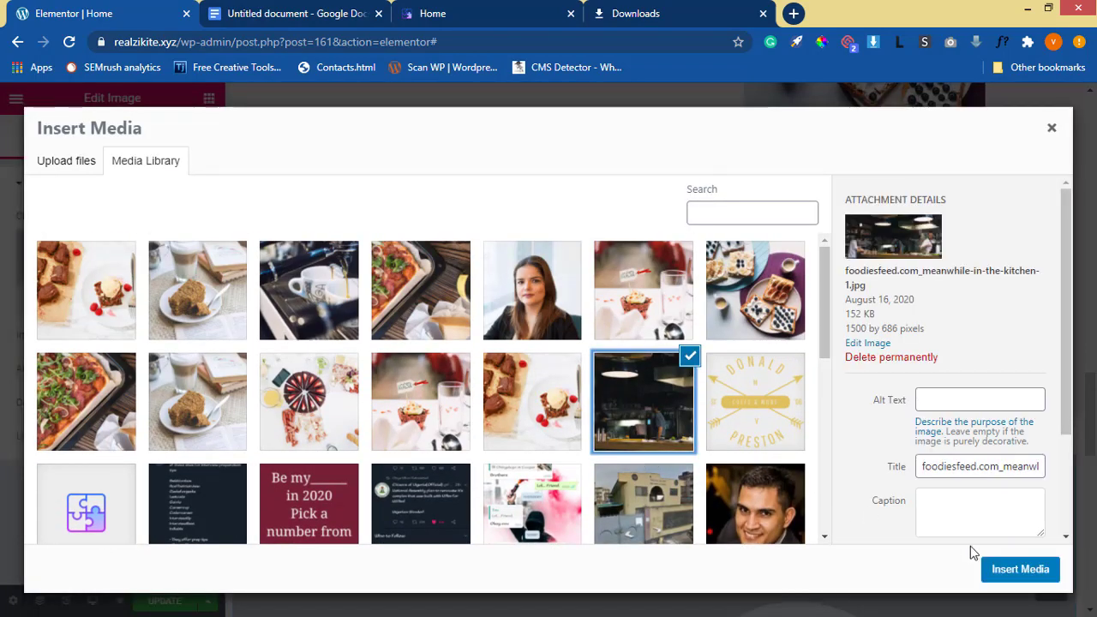
click(1018, 569)
scroll(799, 550, down, 5)
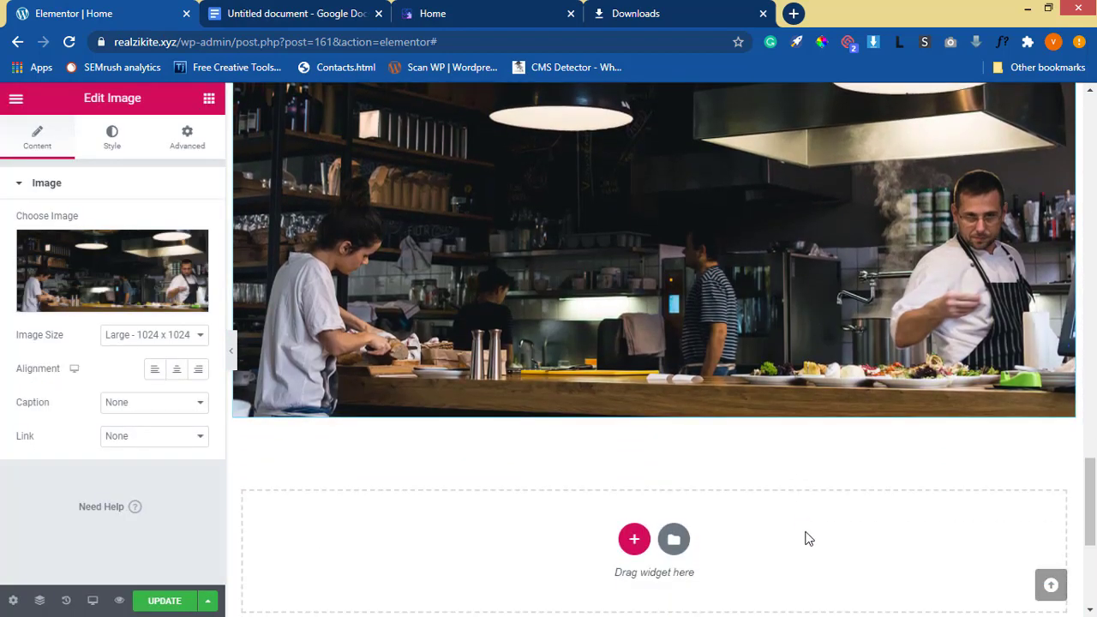
Review the kitchen image's style and content settings, and delete the Image widget from the new section
click(128, 149)
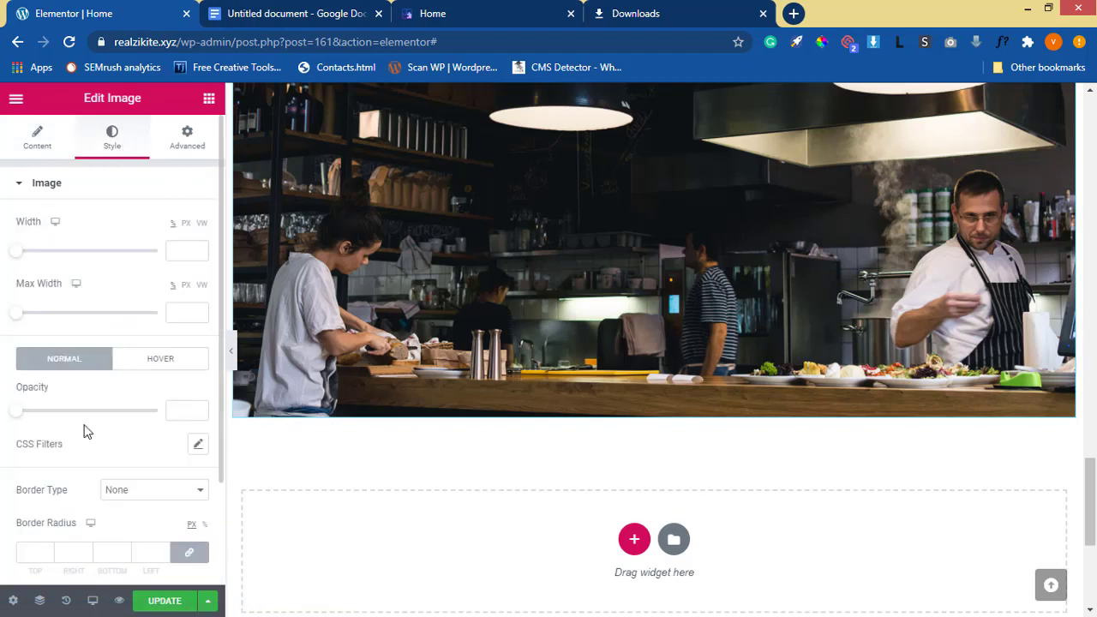
scroll(69, 421, down, 3)
scroll(65, 419, up, 3)
scroll(465, 351, up, 3)
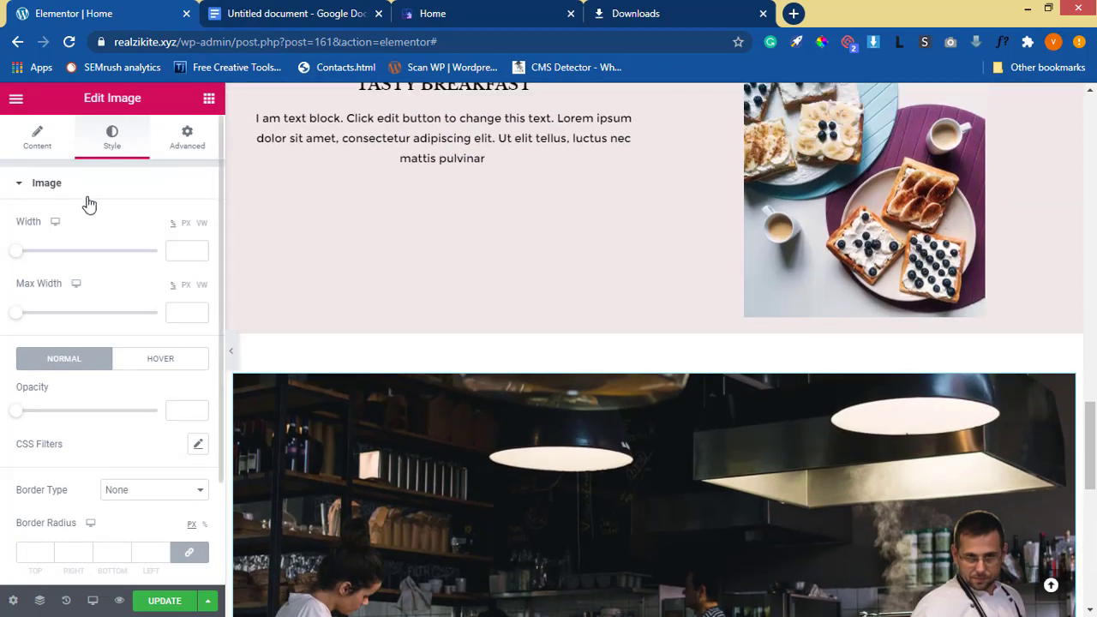
click(36, 140)
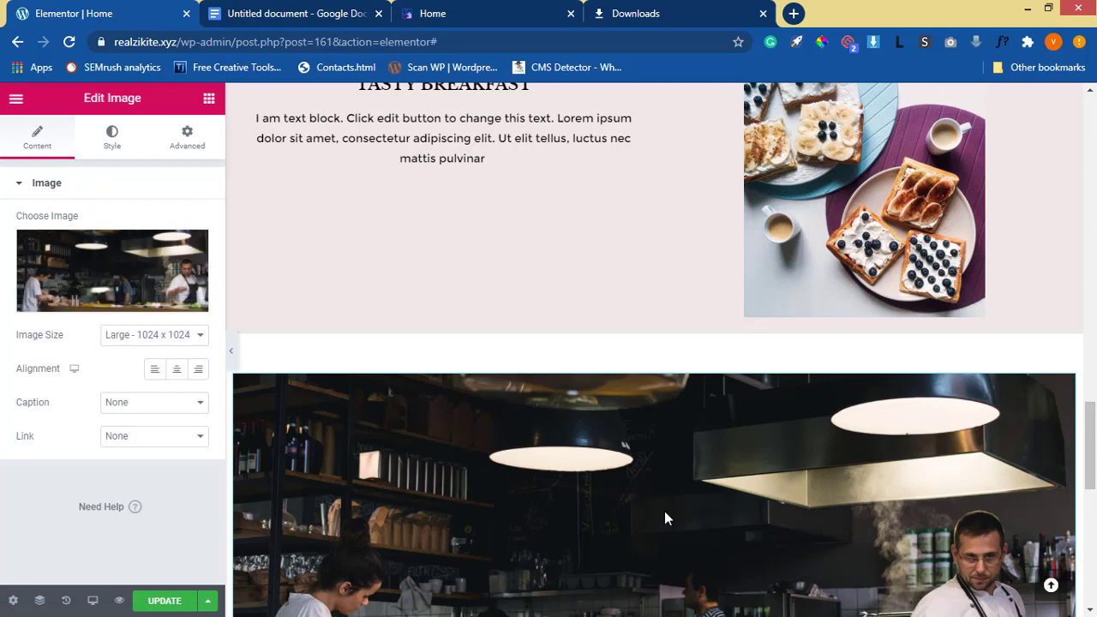
right_click(411, 454)
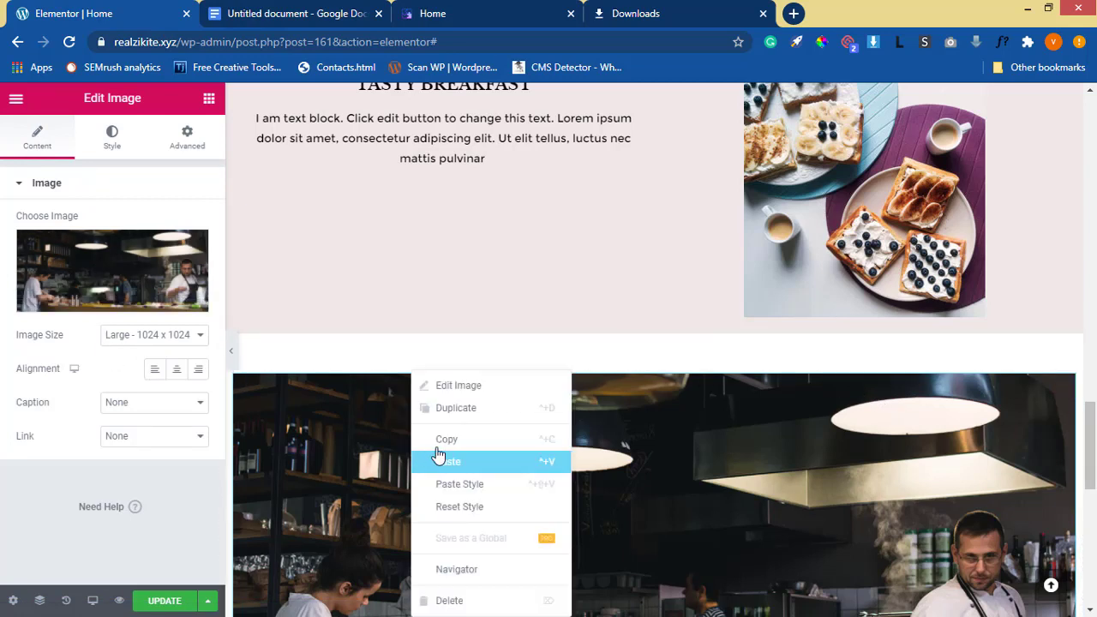
click(483, 604)
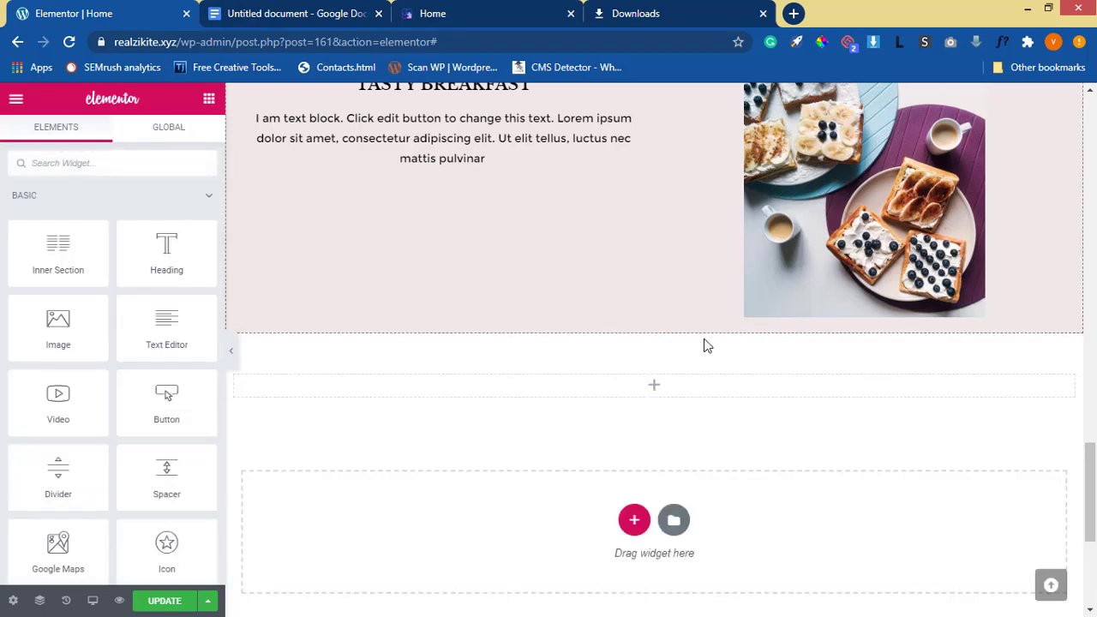
Give the empty section a Classic background using foodiesfeed.com_meanwhile-in-the-kitchen-1.jpg from the media library
click(650, 364)
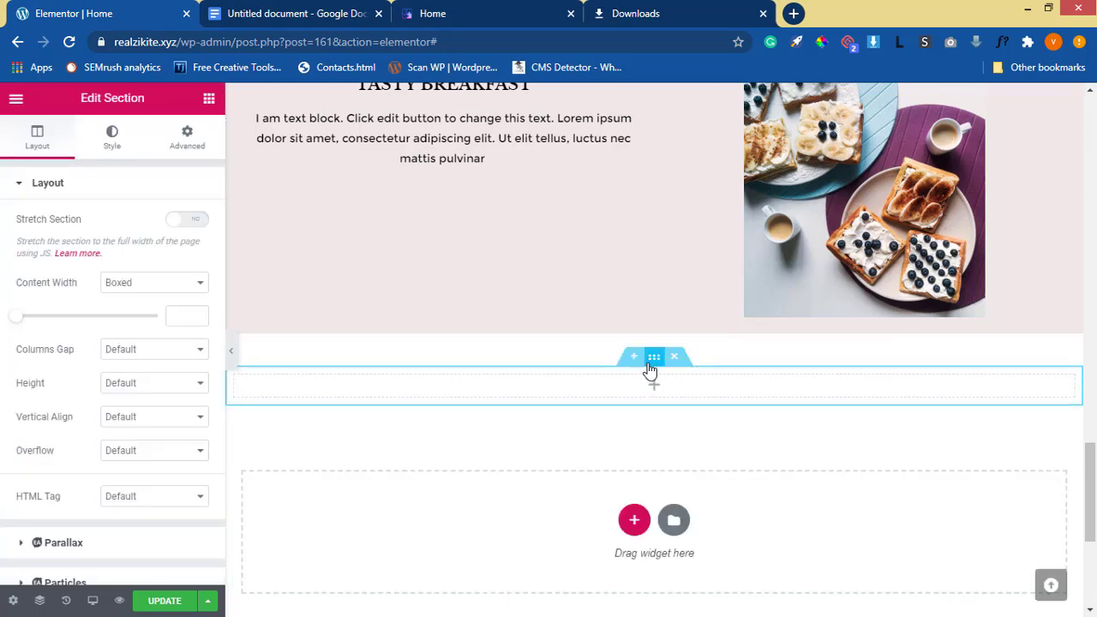
click(112, 144)
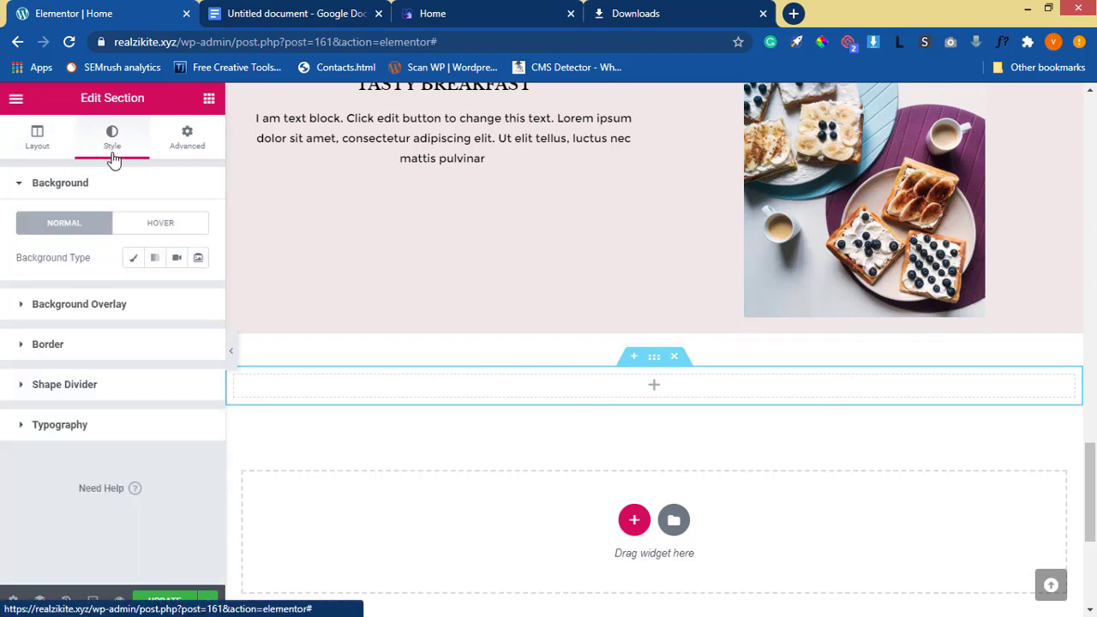
click(134, 262)
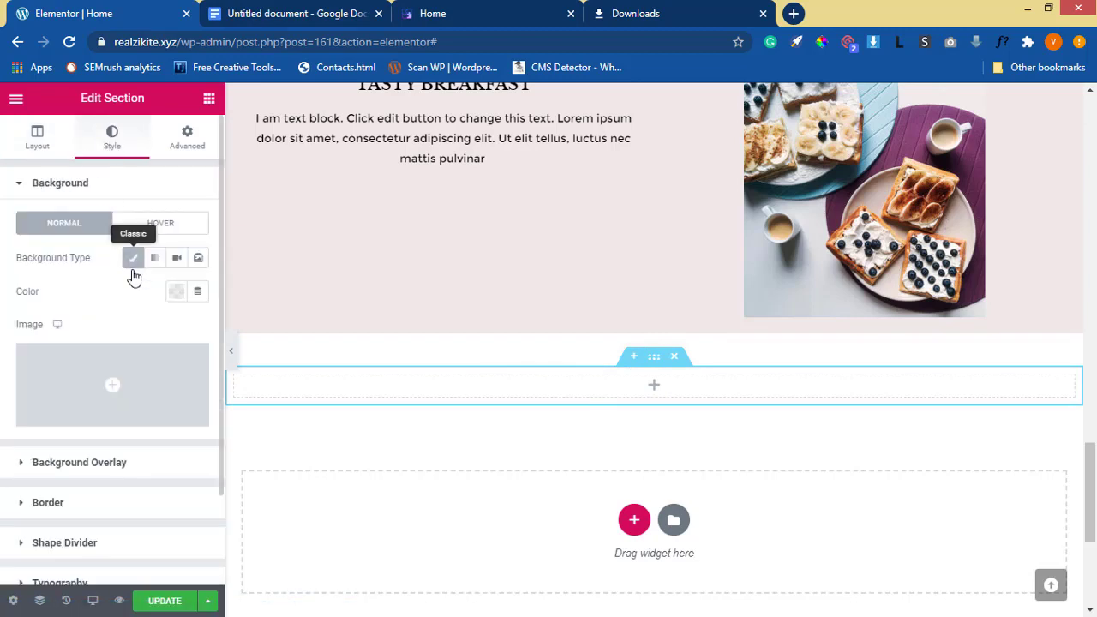
click(95, 420)
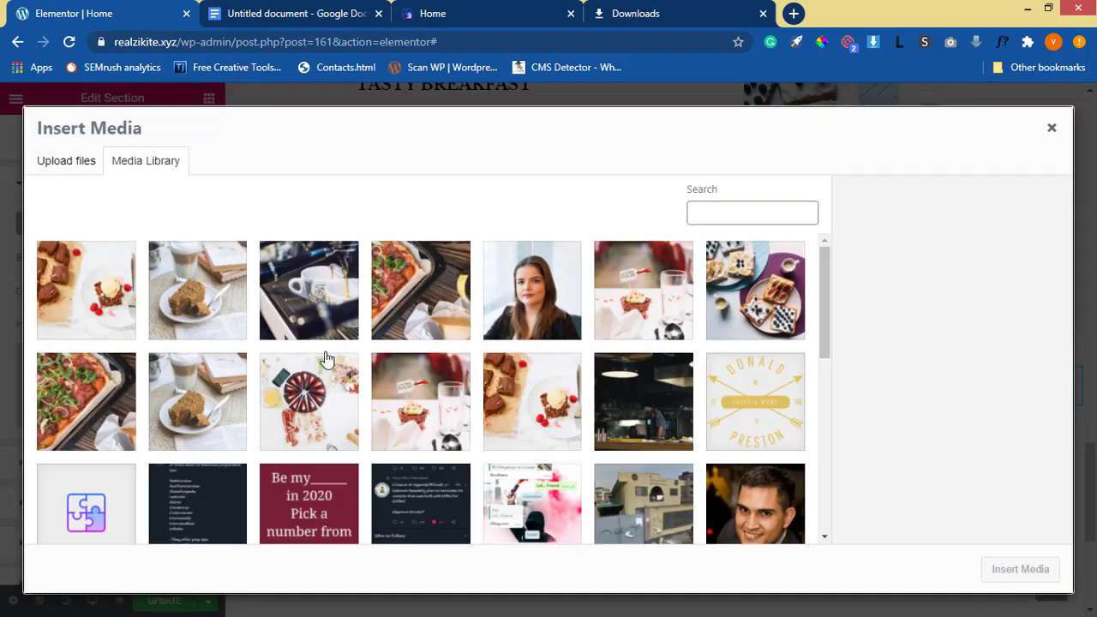
click(649, 433)
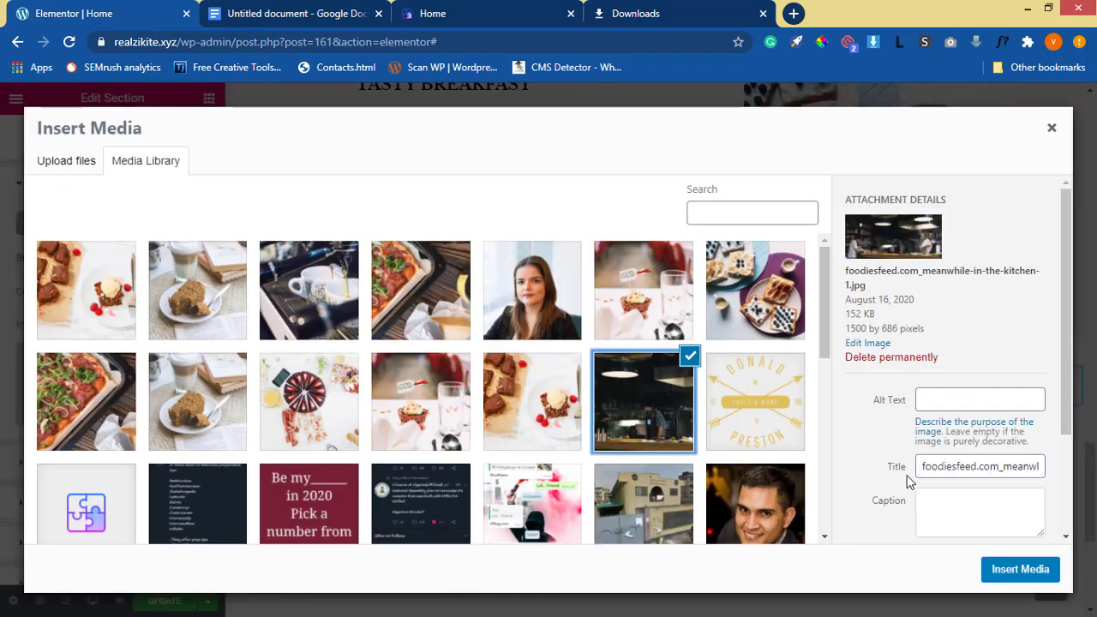
click(1012, 570)
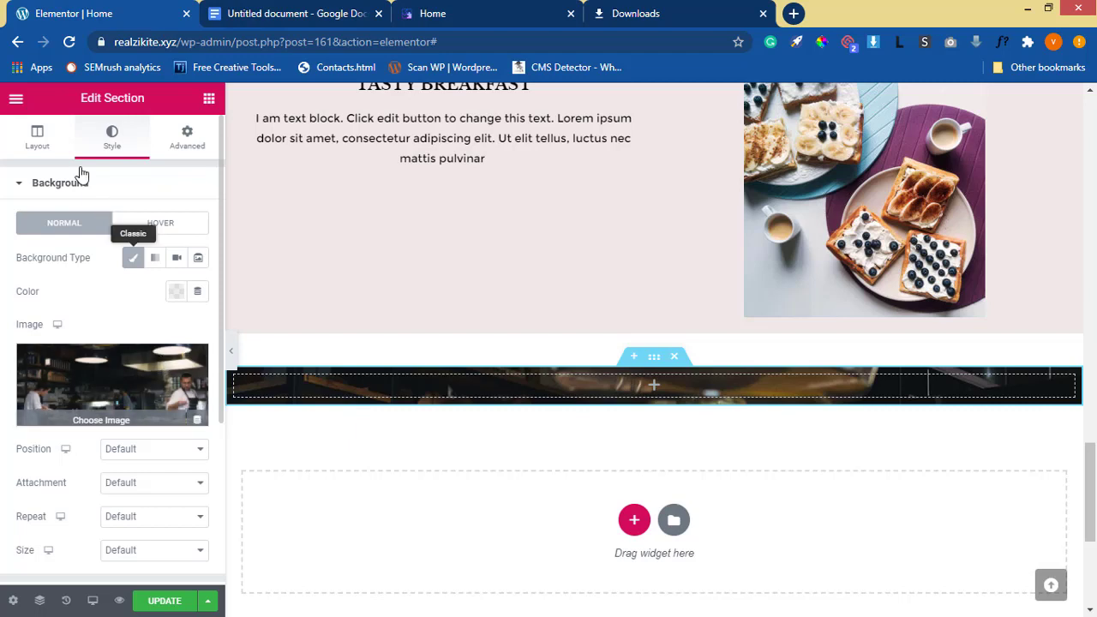
Set the kitchen background section's content width to Full Width, enable Stretch Section, and open its height options
click(36, 144)
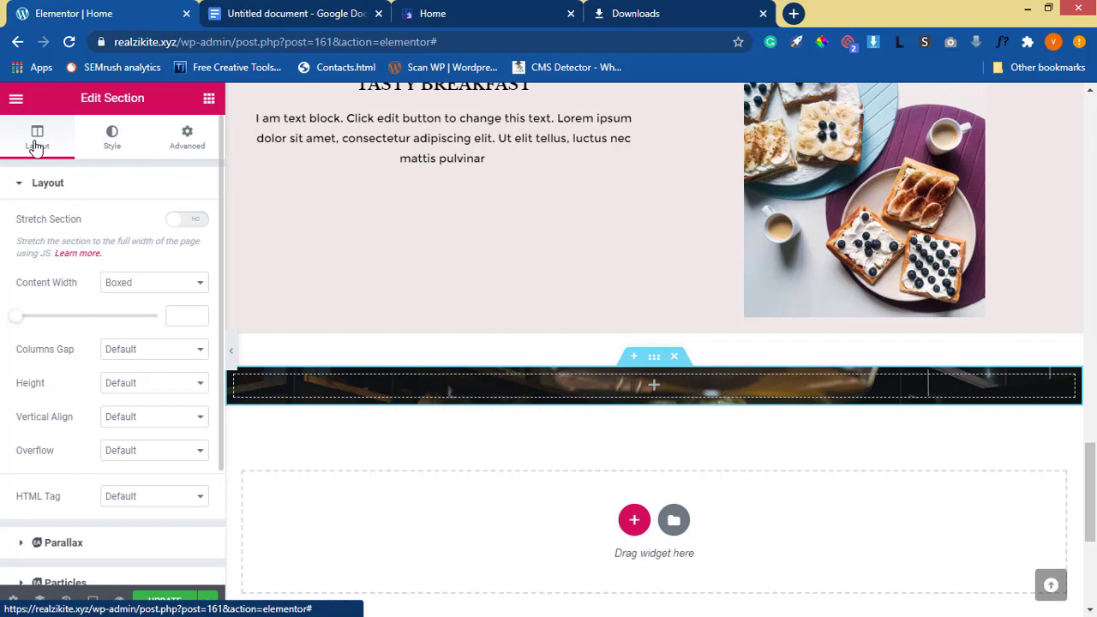
click(137, 287)
click(148, 312)
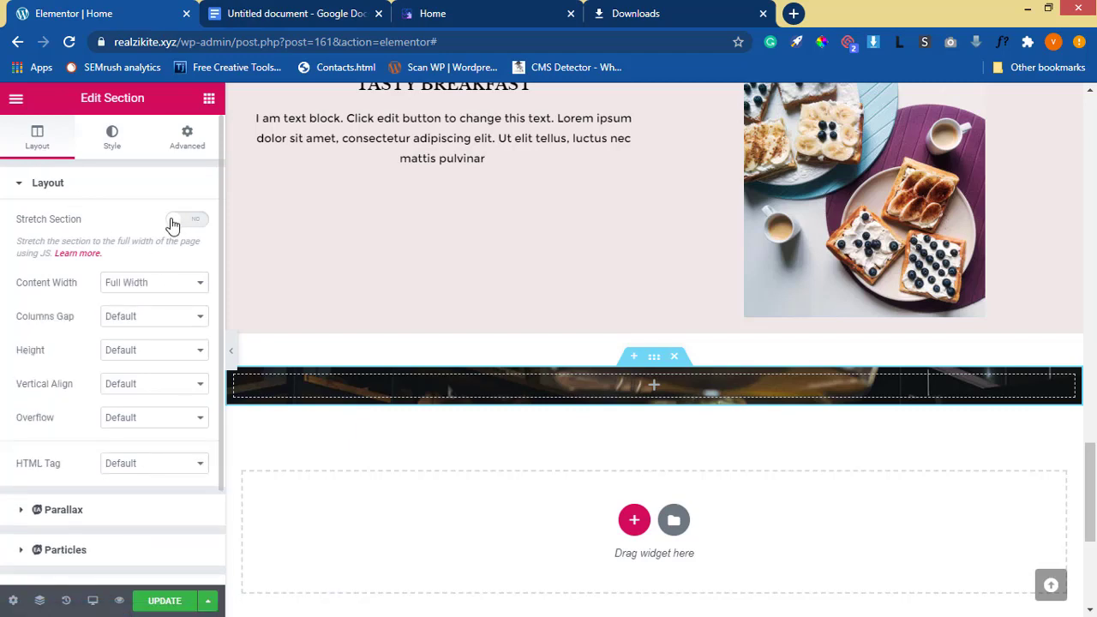
click(177, 220)
click(140, 358)
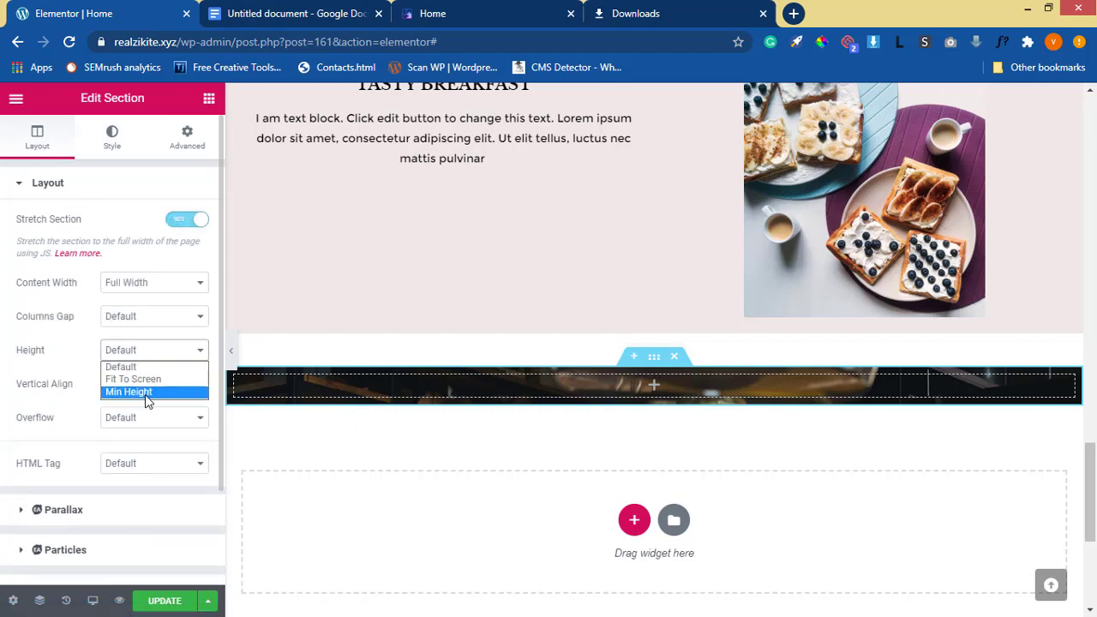
Set the kitchen-image section's height to Min Height with a minimum height of 600 px
click(144, 394)
scroll(659, 452, down, 5)
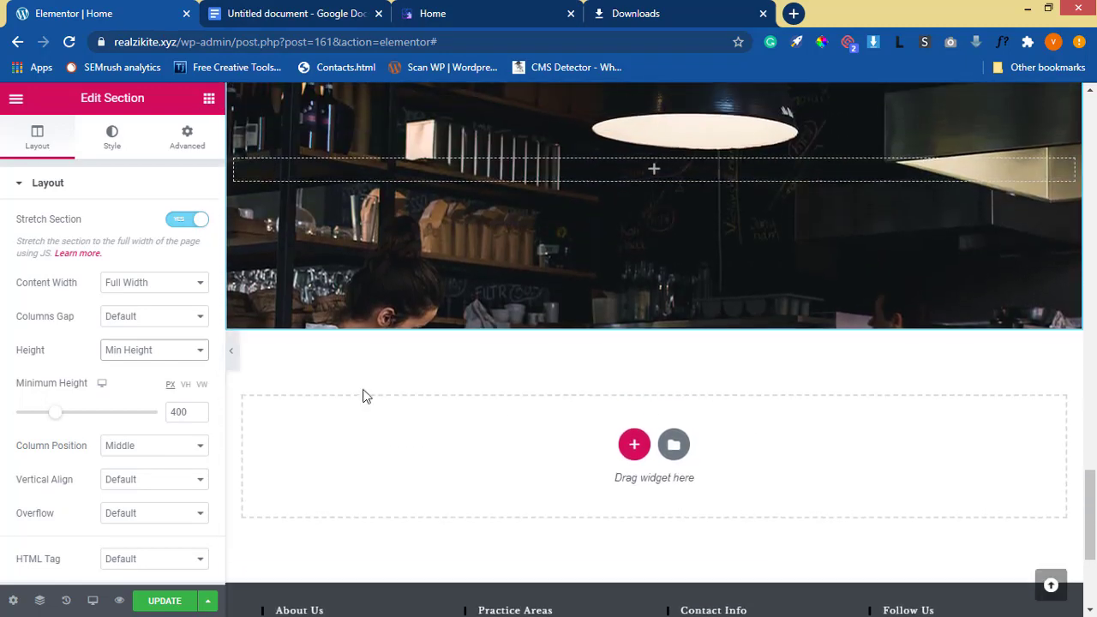
click(188, 413)
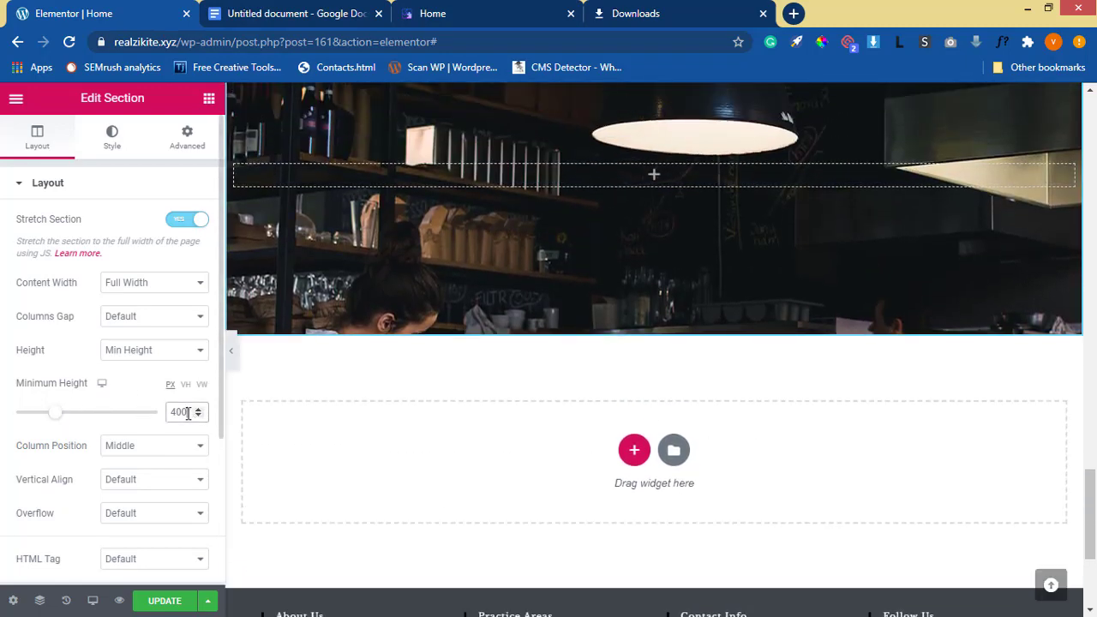
key(BackSpace)
key(BackSpace)
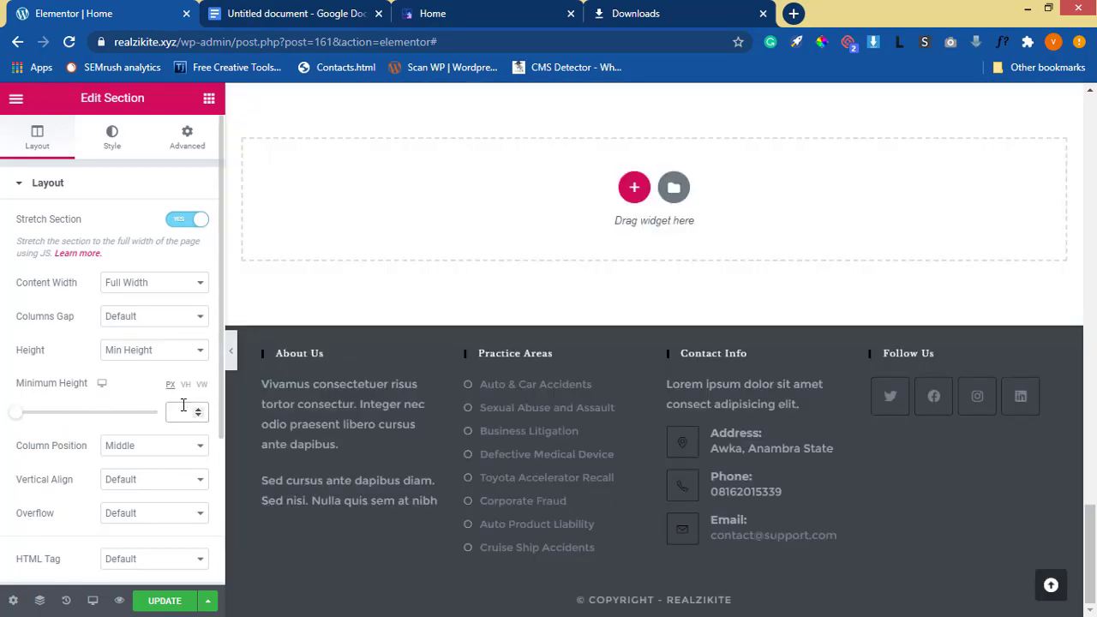
text(550)
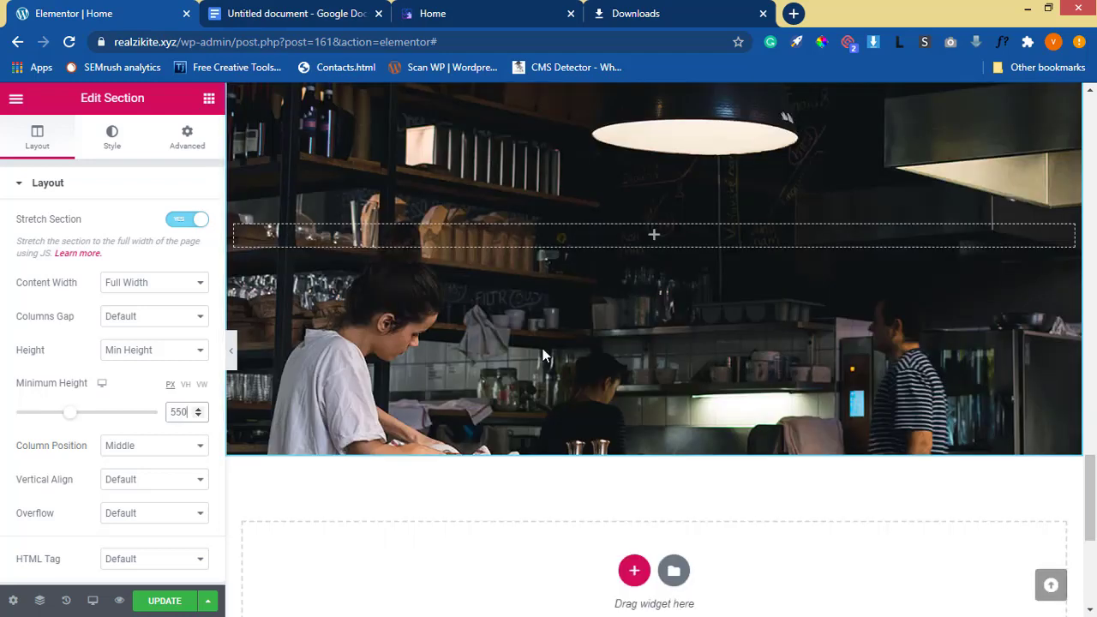
key(BackSpace)
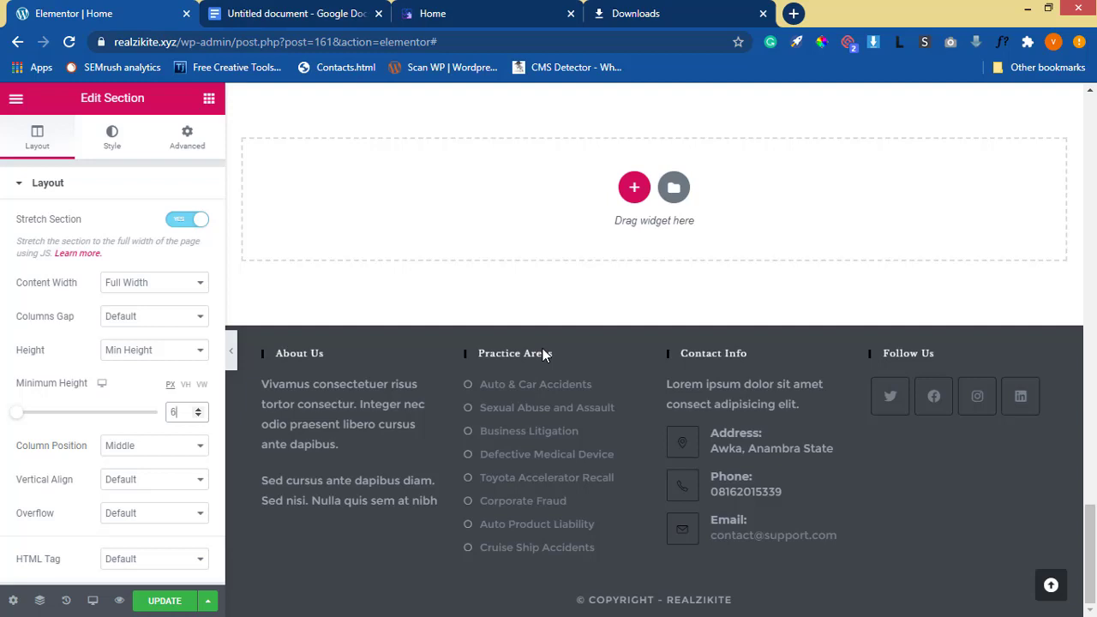
text(00)
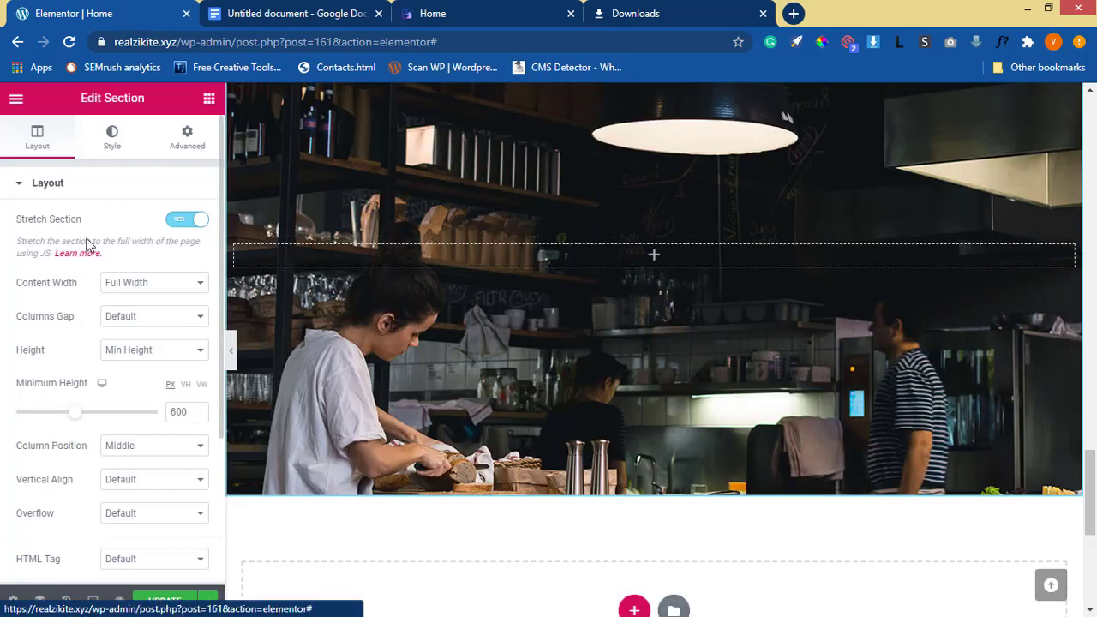
Add a classic background overlay in black (#000000) to the kitchen-image section
click(112, 137)
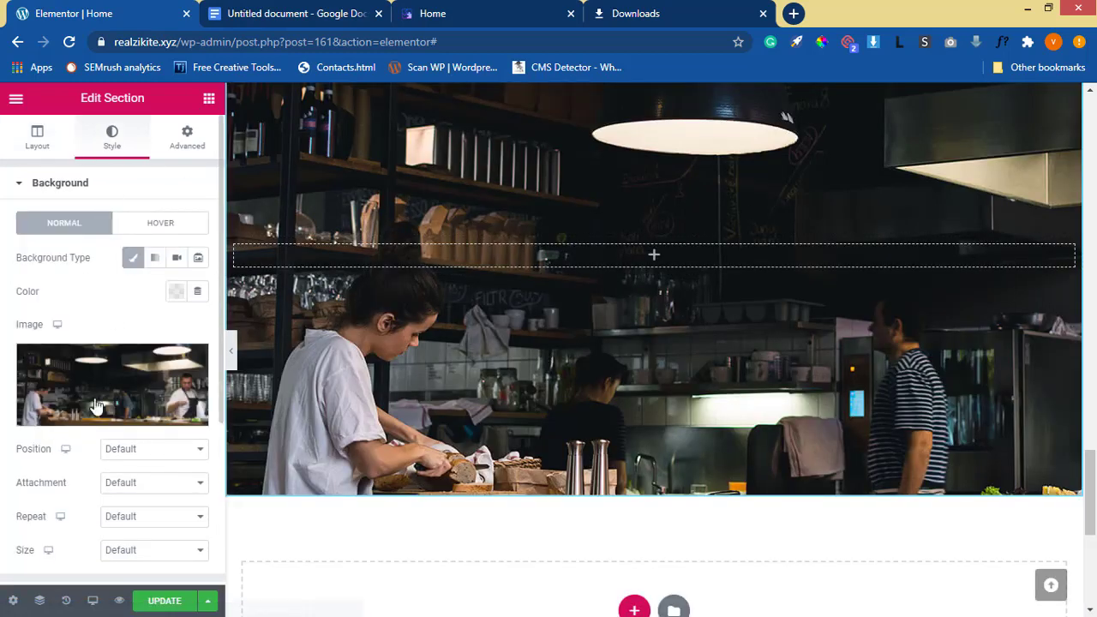
click(71, 185)
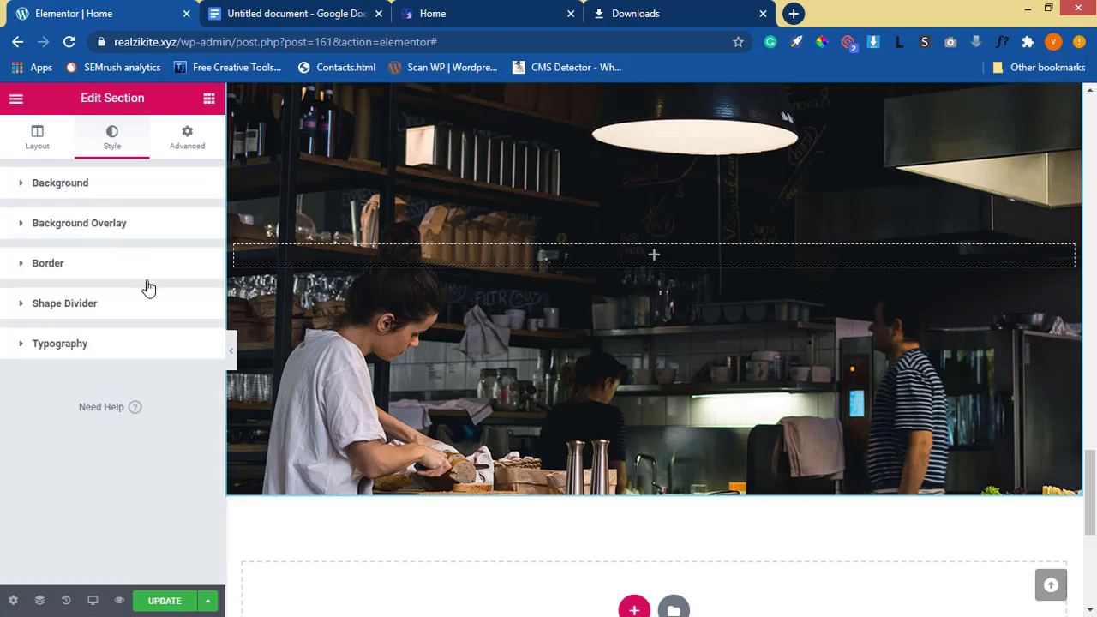
click(57, 237)
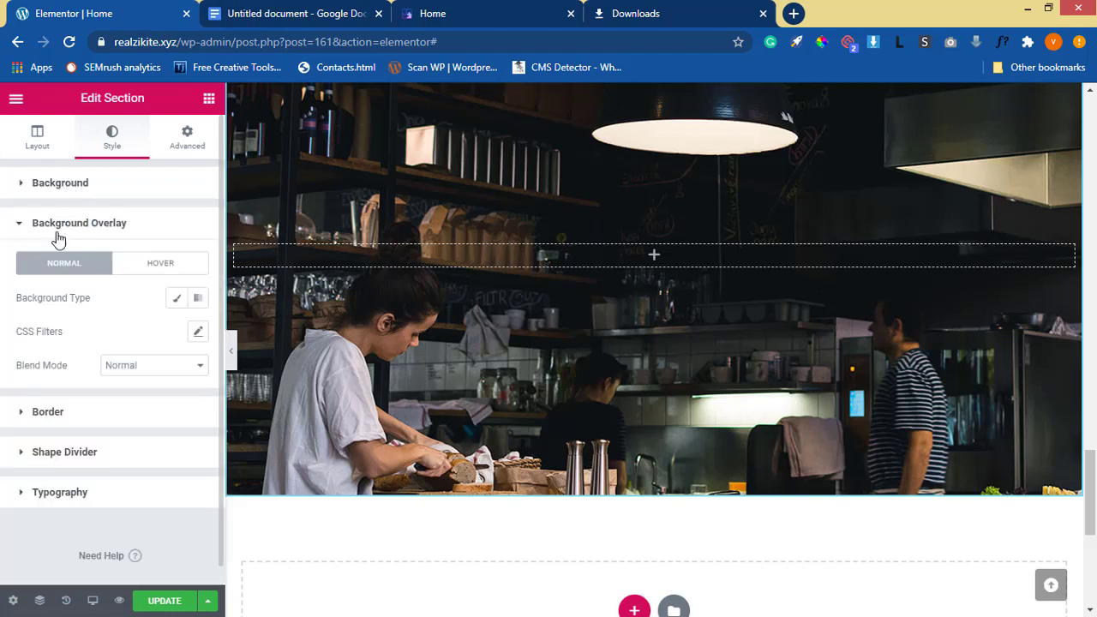
click(177, 300)
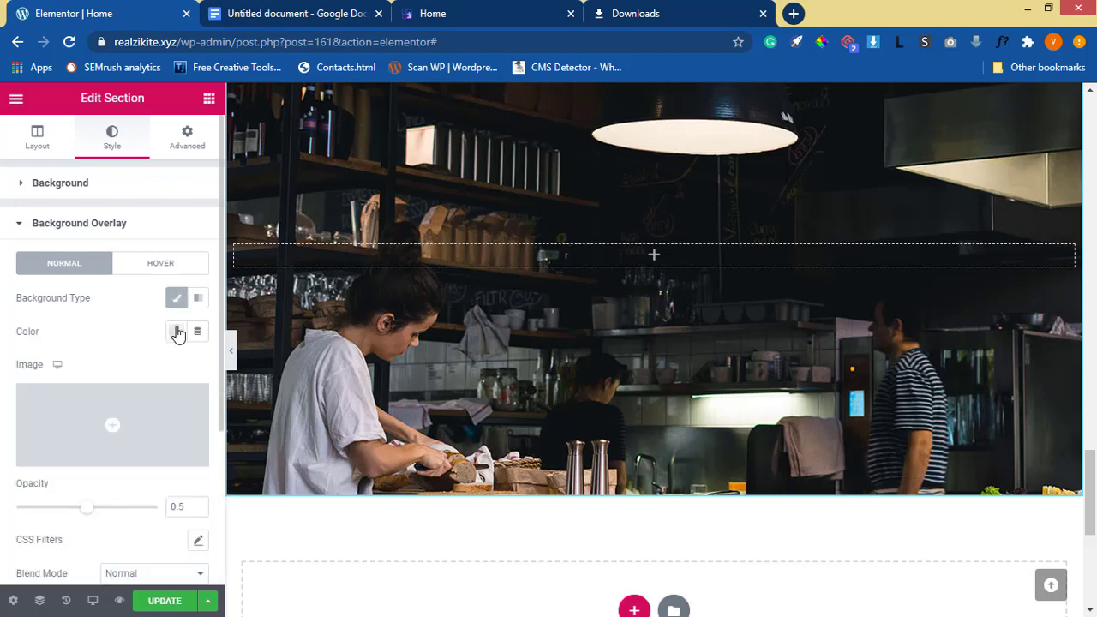
click(177, 332)
click(225, 370)
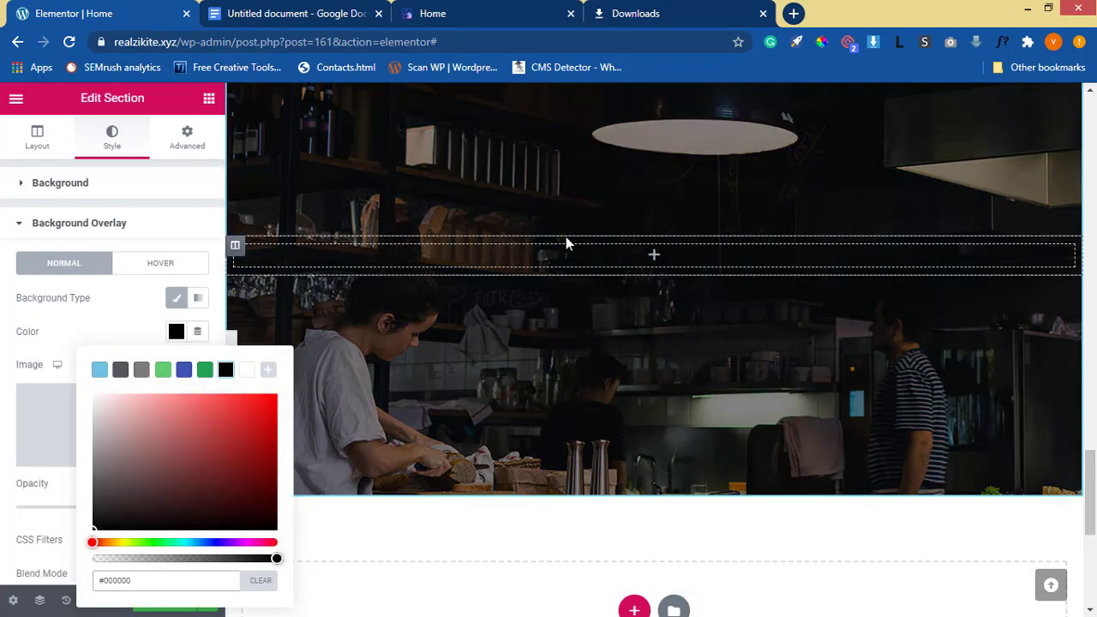
click(164, 220)
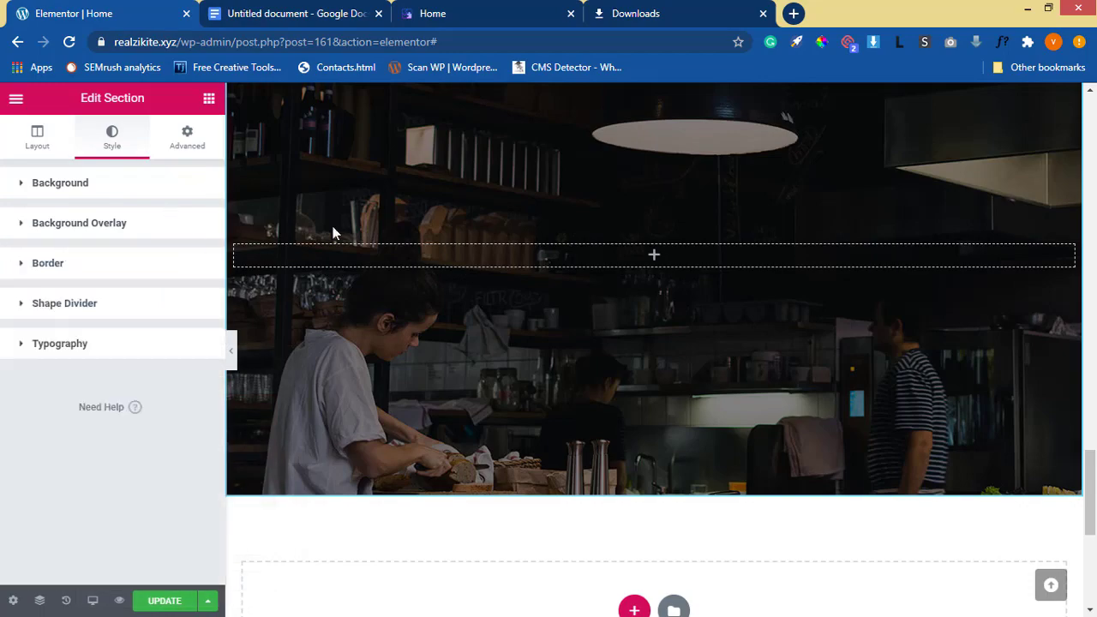
Examine the layout and background of the Our Sweets Collection section on the reference home page
click(458, 20)
scroll(551, 423, down, 10)
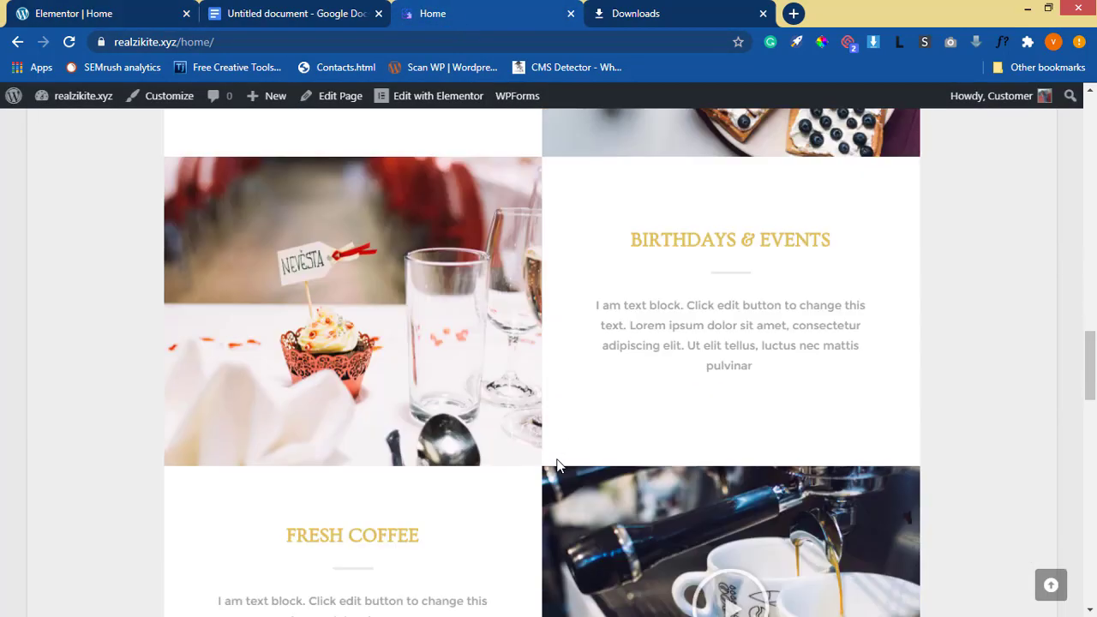
scroll(558, 470, down, 6)
scroll(557, 446, up, 3)
scroll(557, 436, down, 3)
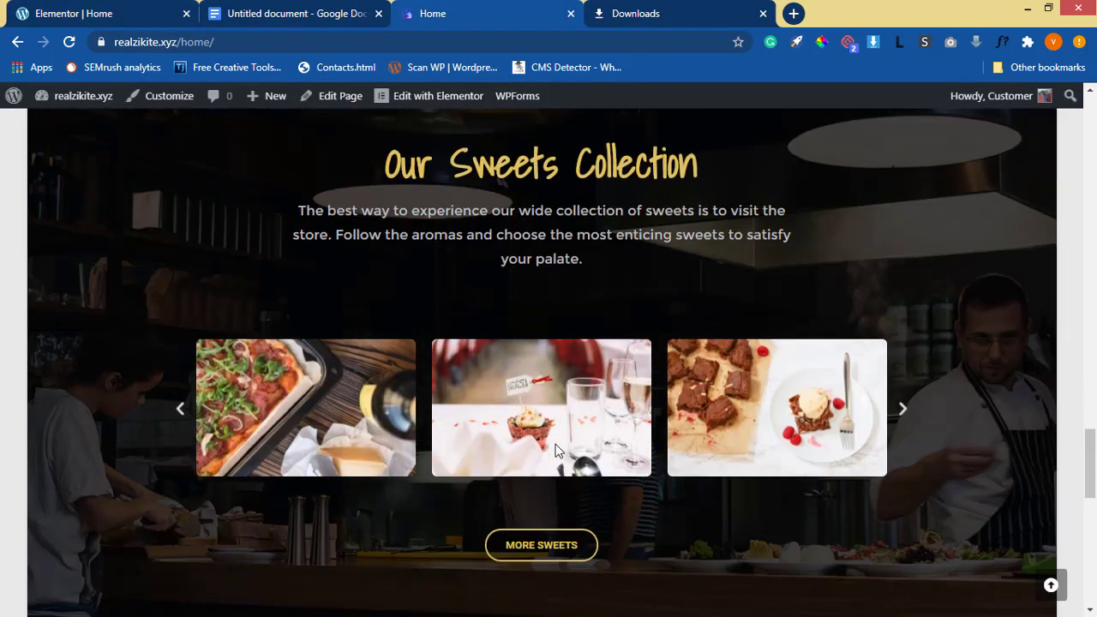
scroll(557, 454, up, 2)
scroll(557, 458, down, 2)
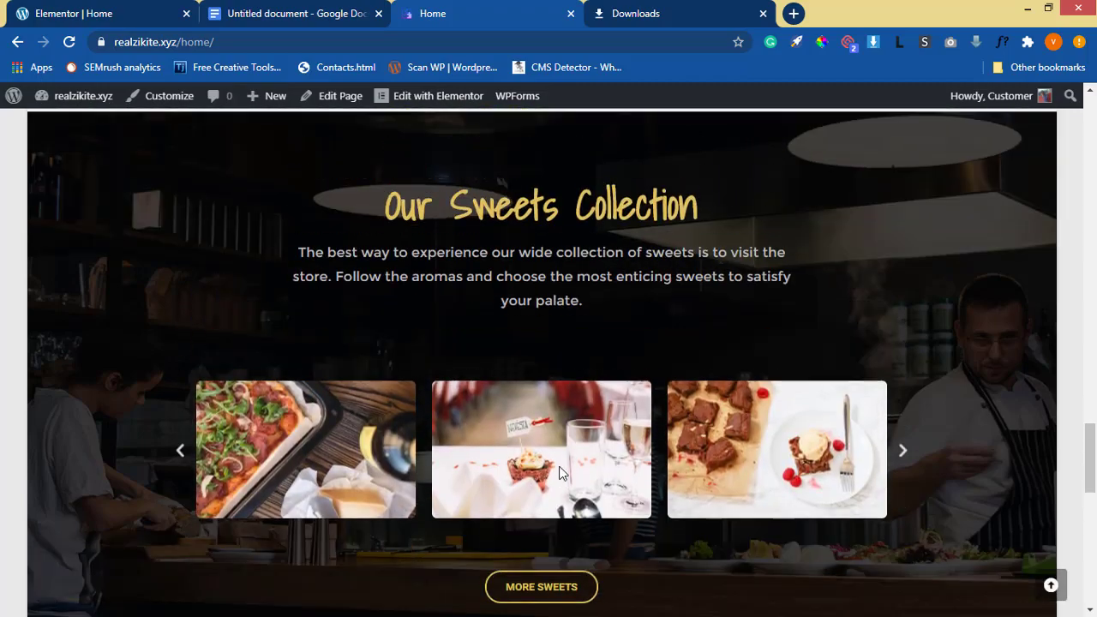
scroll(558, 471, down, 4)
scroll(559, 469, up, 6)
scroll(562, 465, down, 1)
scroll(563, 462, up, 1)
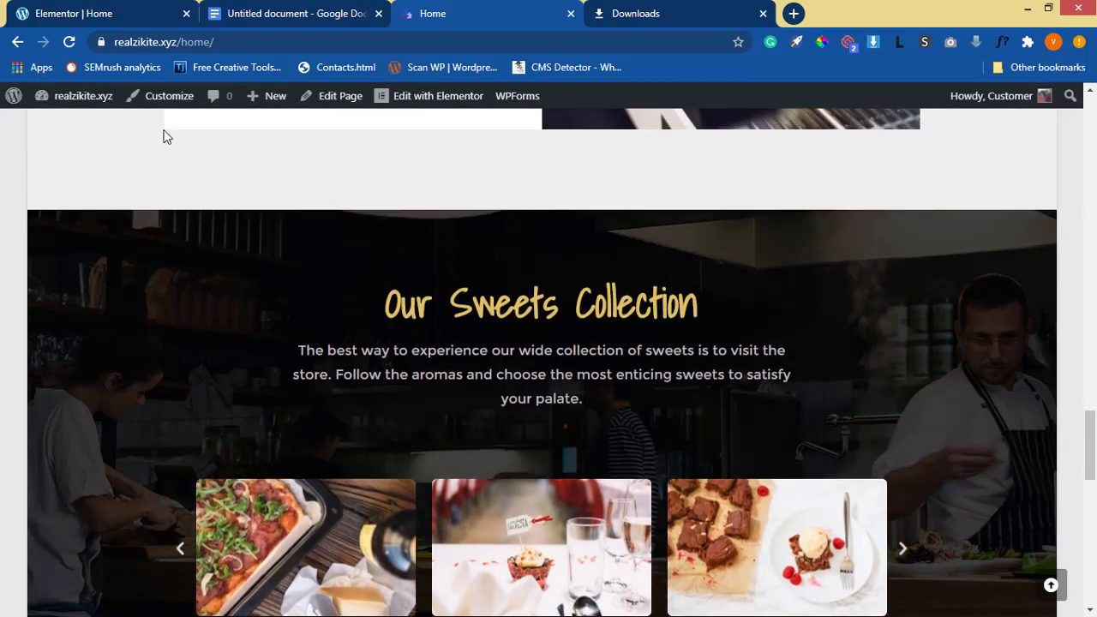
click(125, 18)
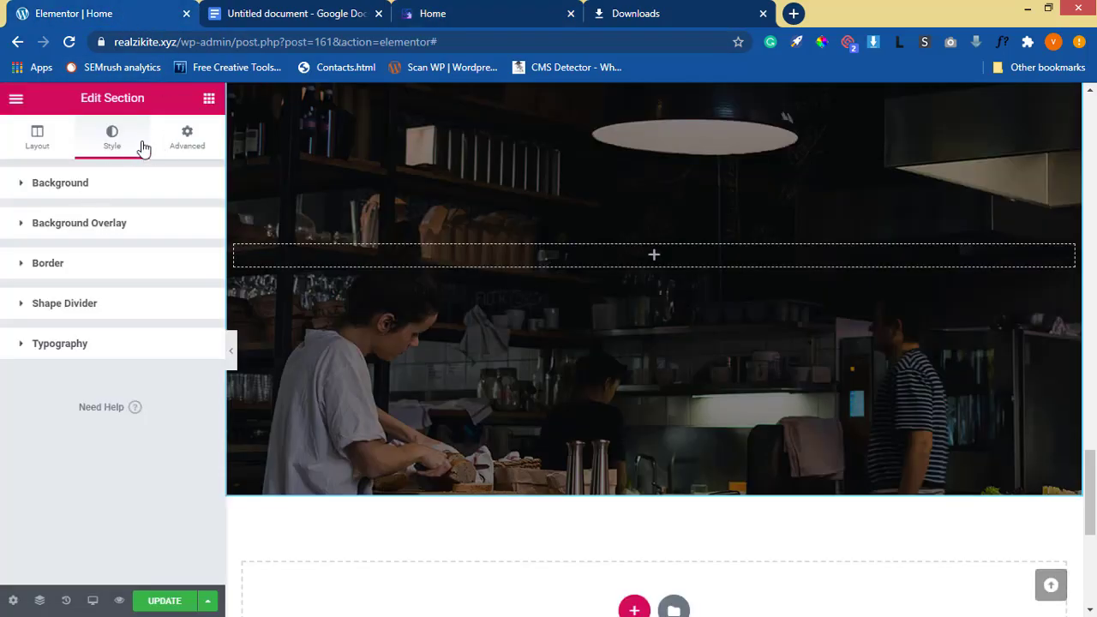
click(189, 143)
scroll(94, 227, down, 3)
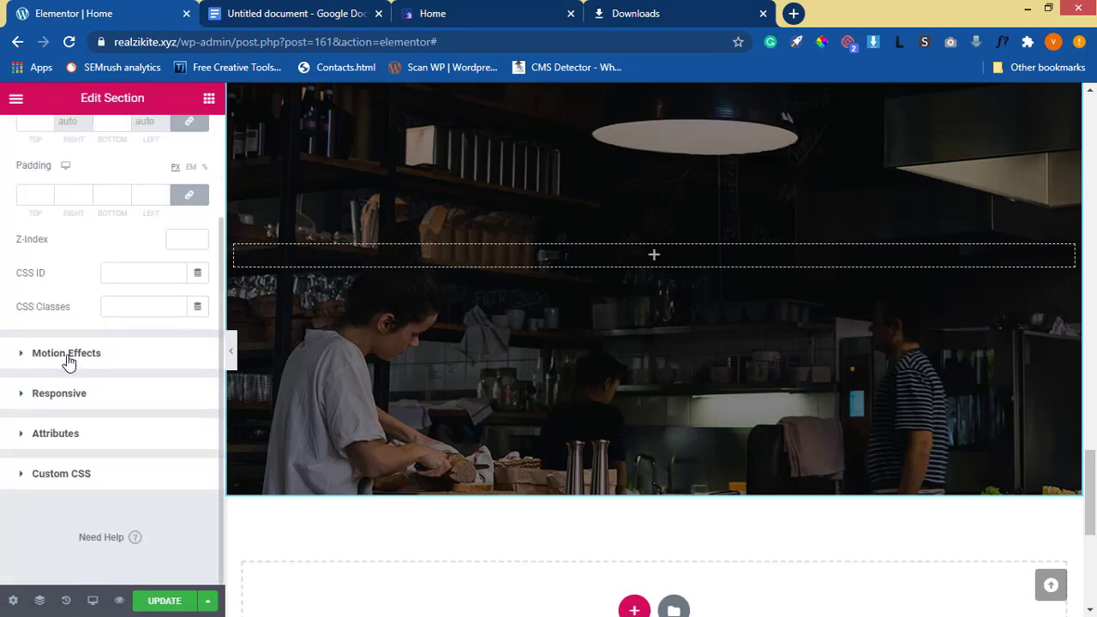
click(68, 354)
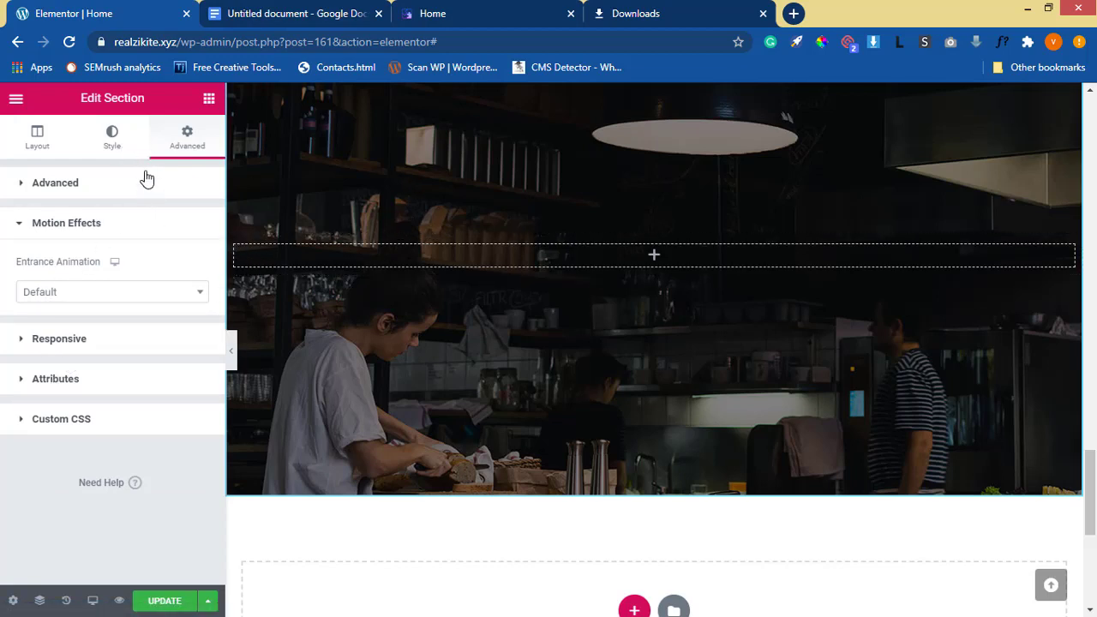
click(635, 14)
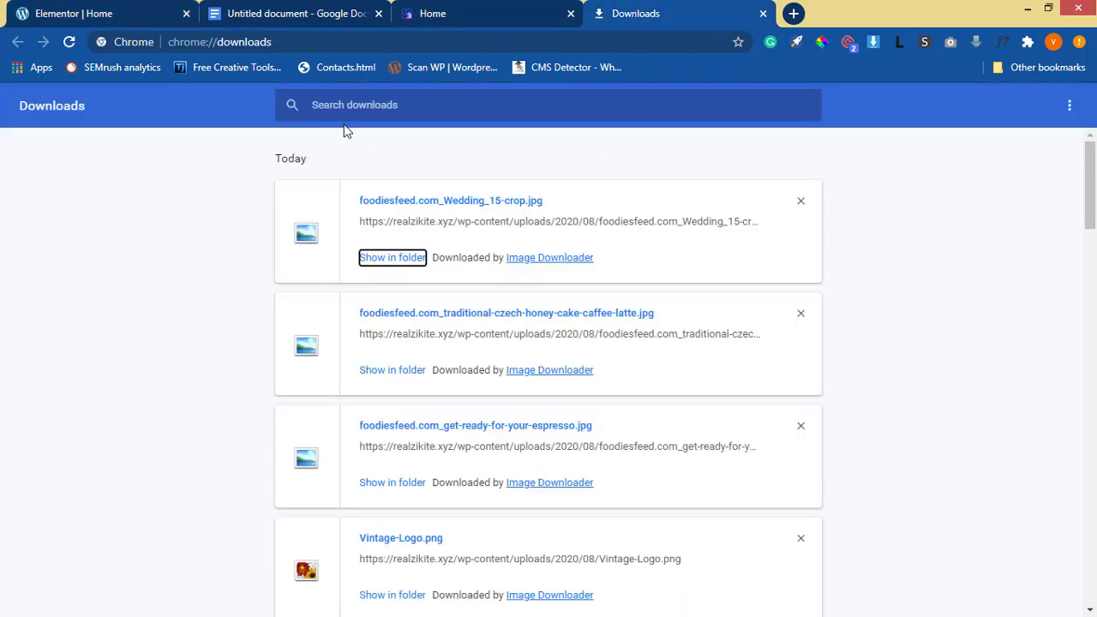
click(468, 11)
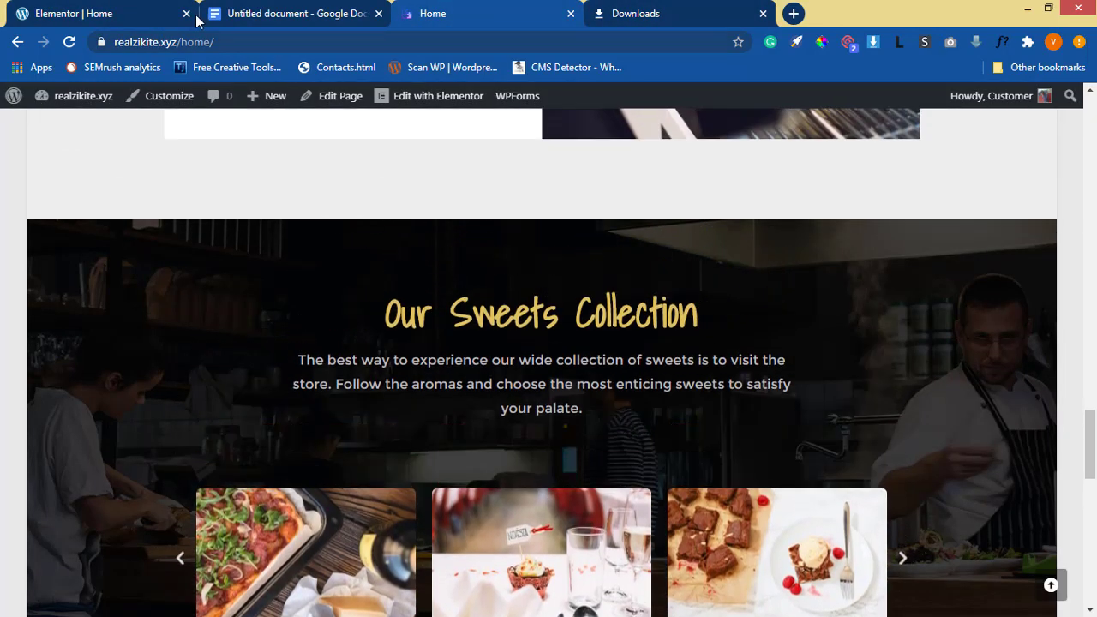
click(155, 14)
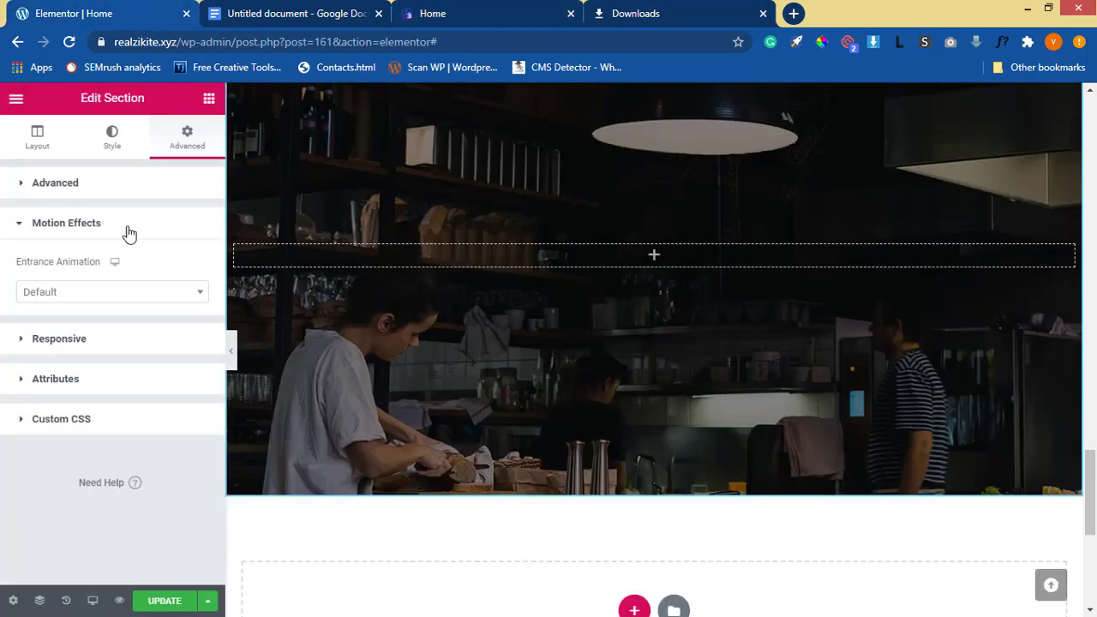
click(64, 227)
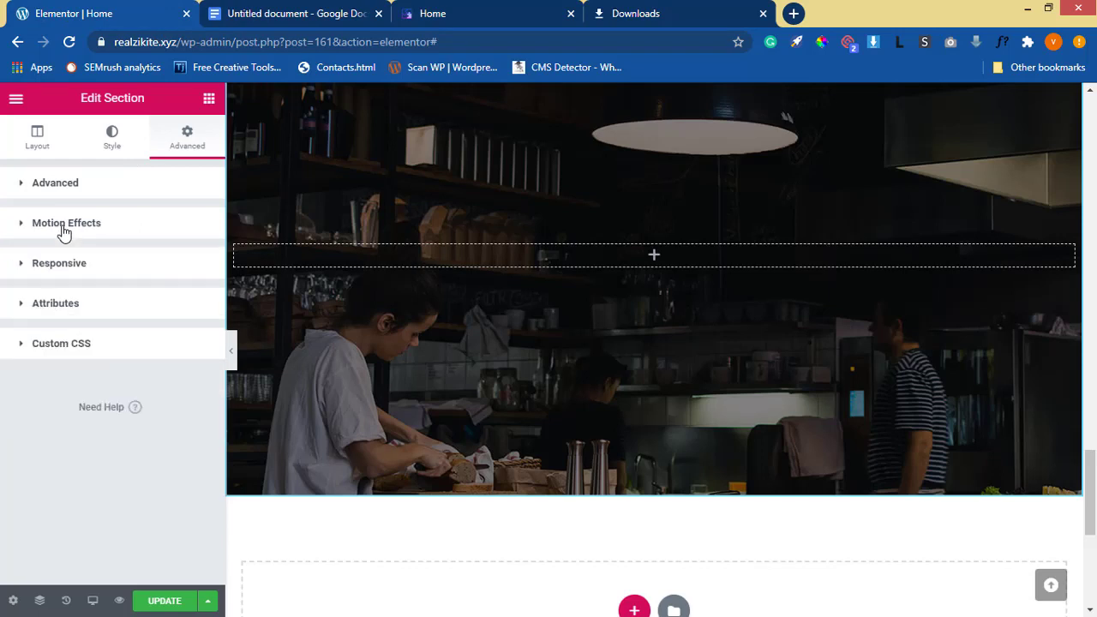
click(122, 147)
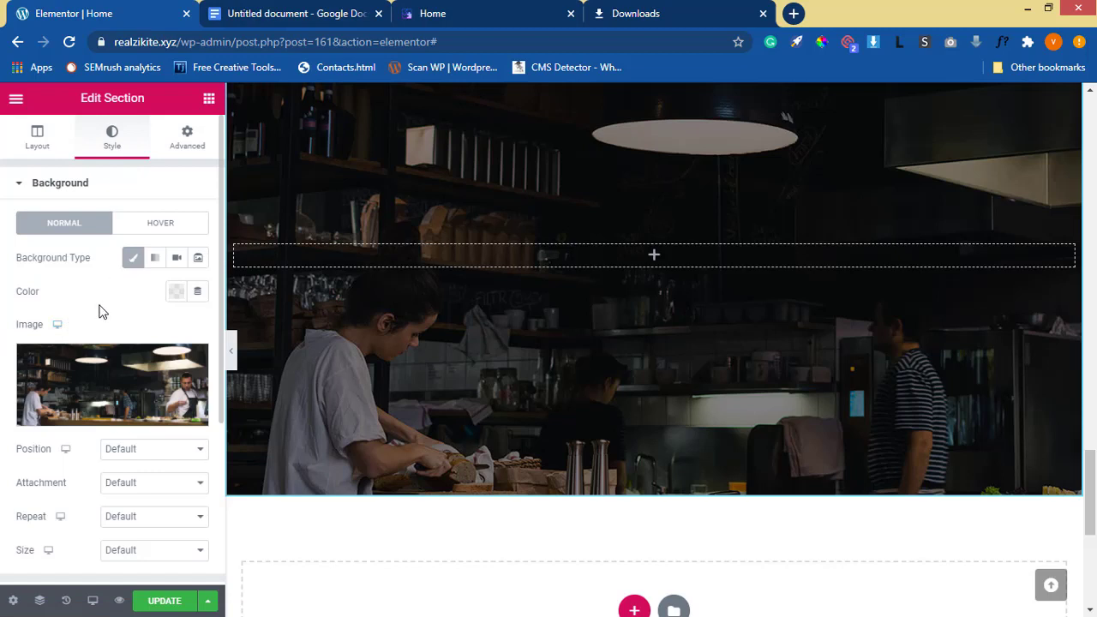
scroll(98, 309, down, 3)
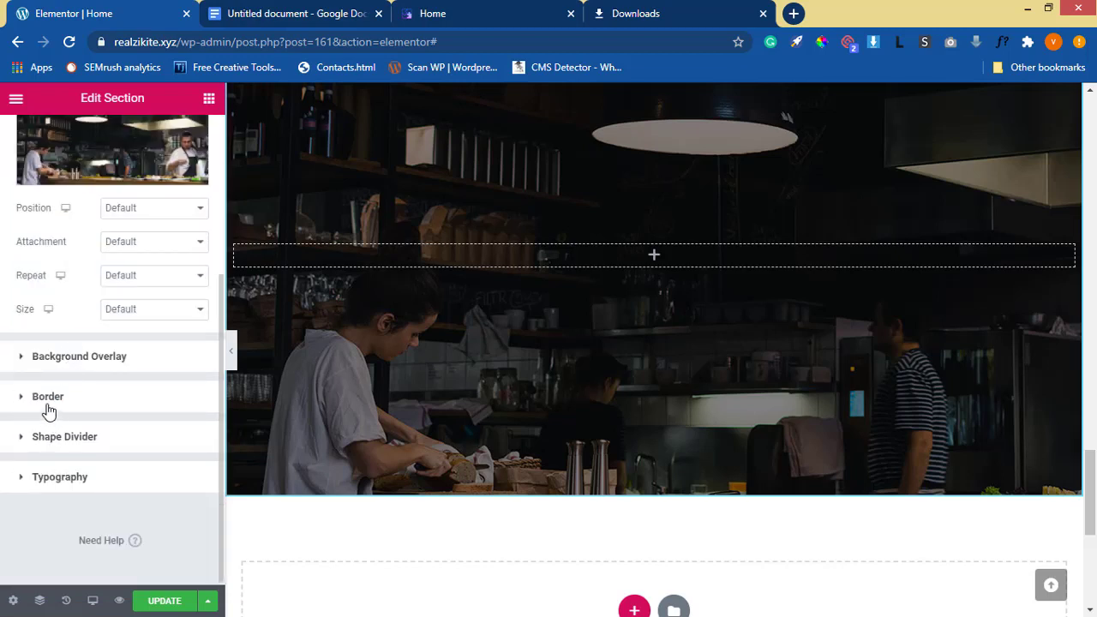
click(49, 398)
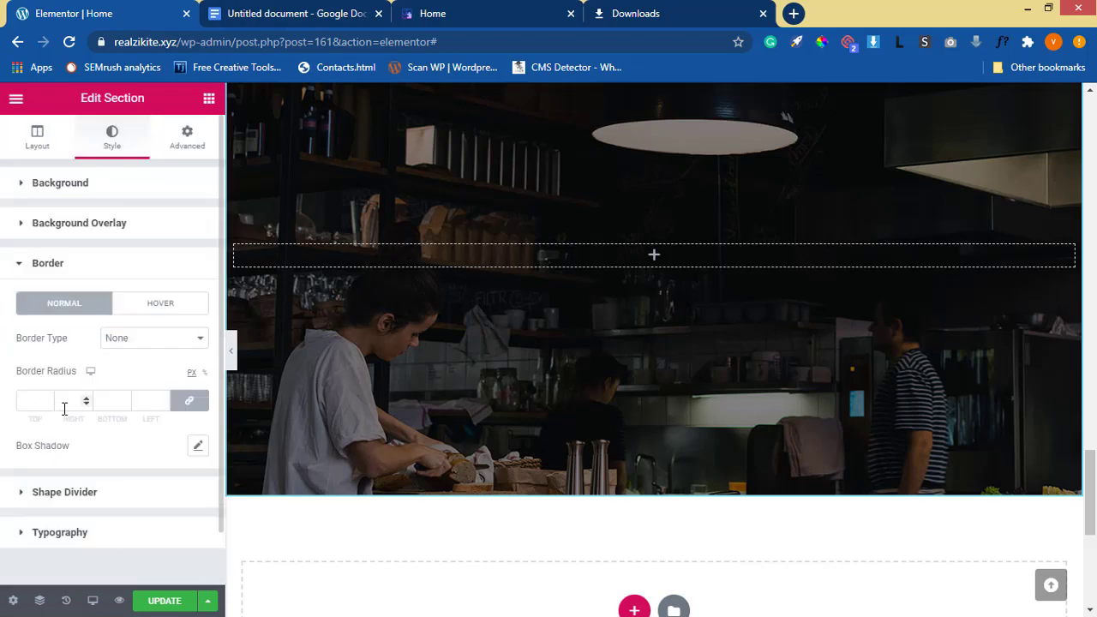
click(43, 141)
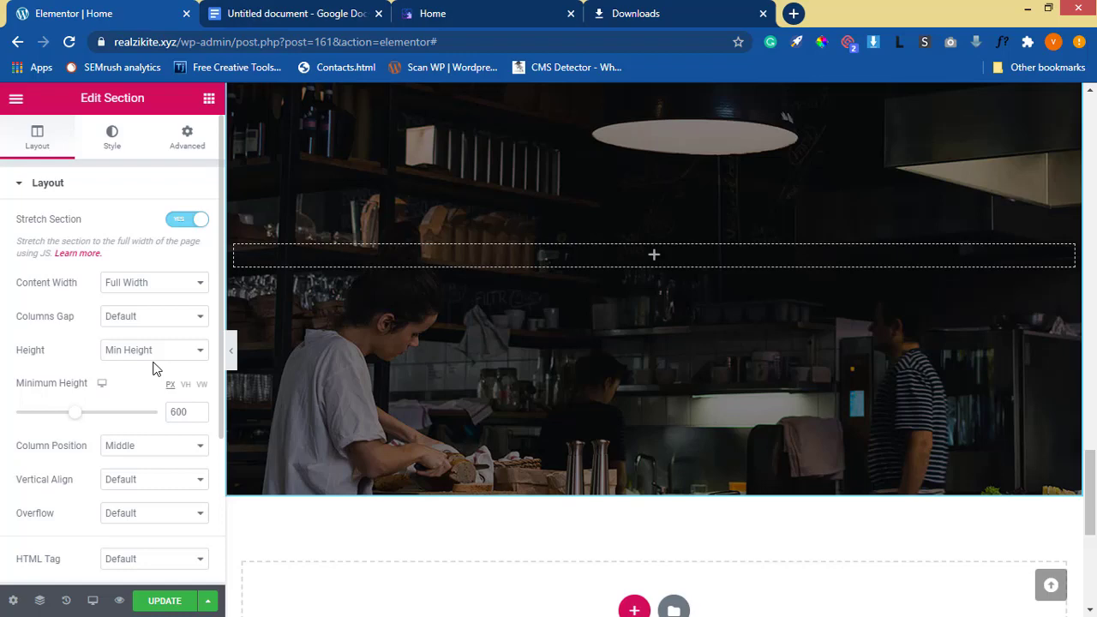
Check the reference section's heading, and add a Heading widget to the empty column of the kitchen-image section
click(448, 16)
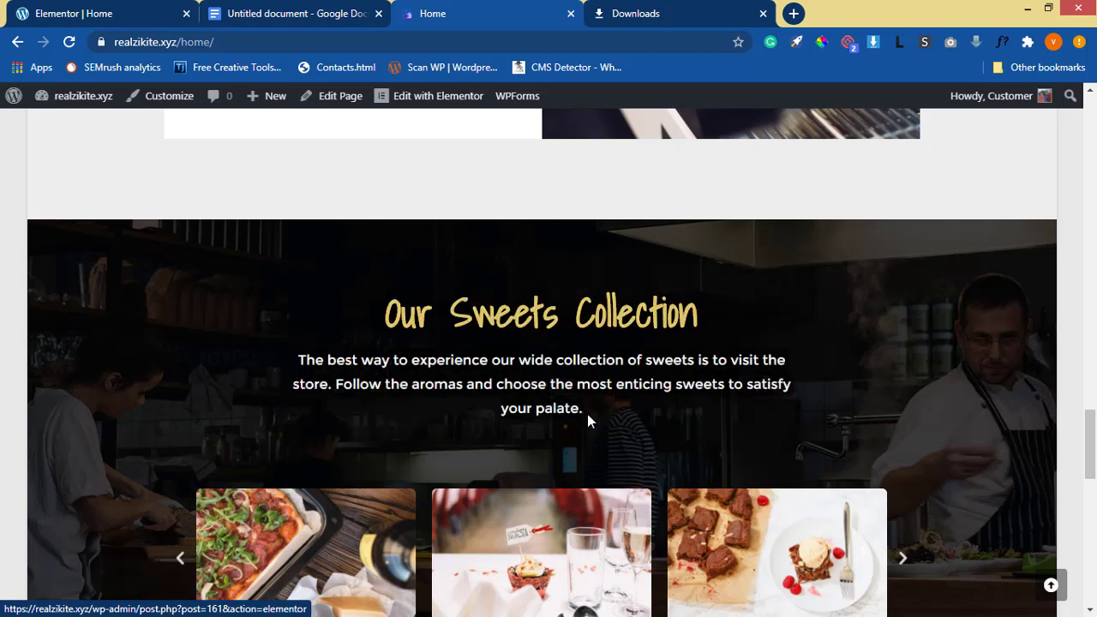
click(68, 12)
click(210, 101)
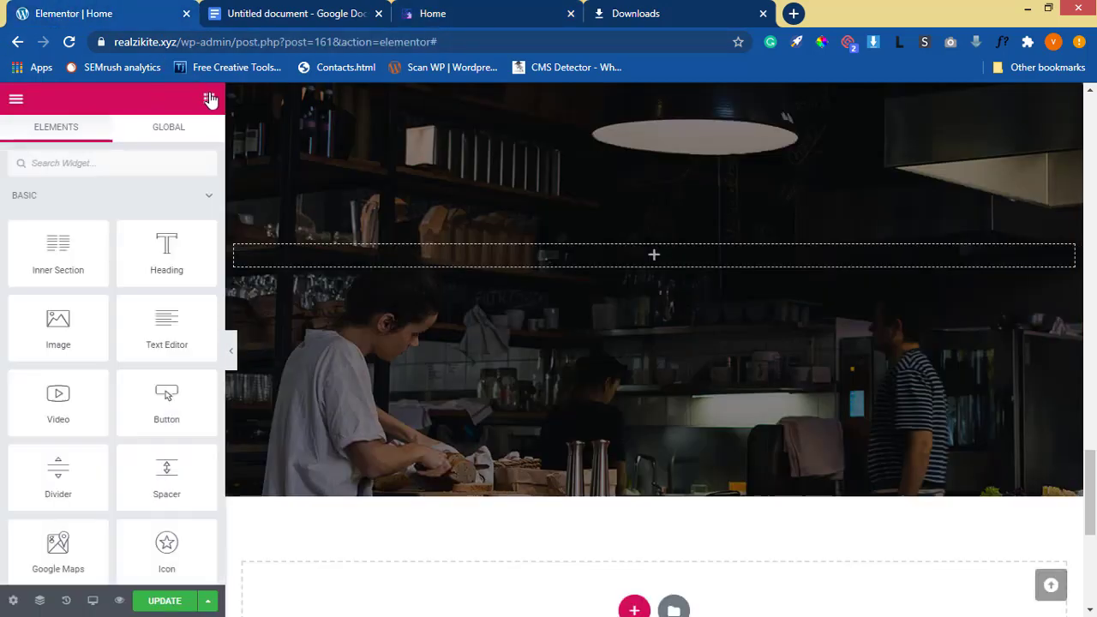
drag(164, 245, 397, 254)
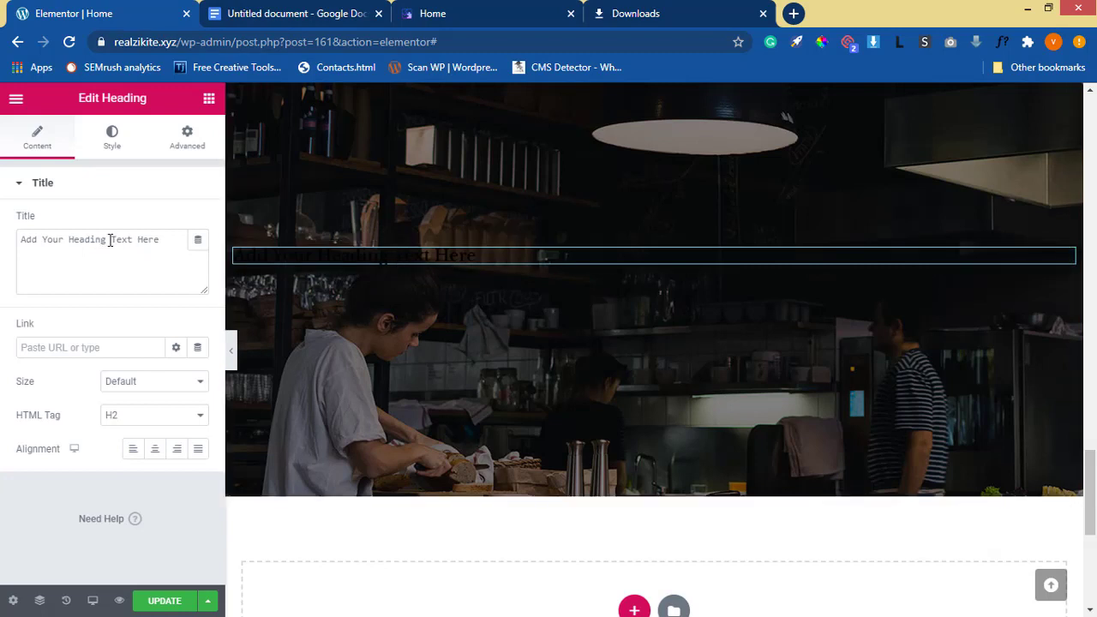
Set the new heading's text color to white (#FFFFFF)
click(111, 138)
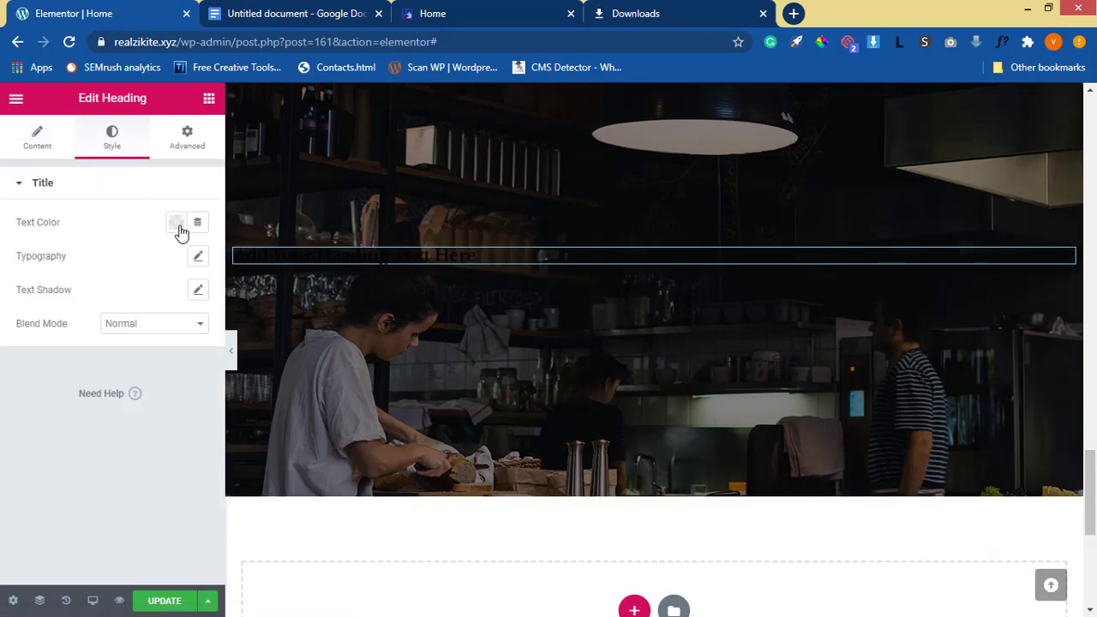
click(175, 223)
click(245, 261)
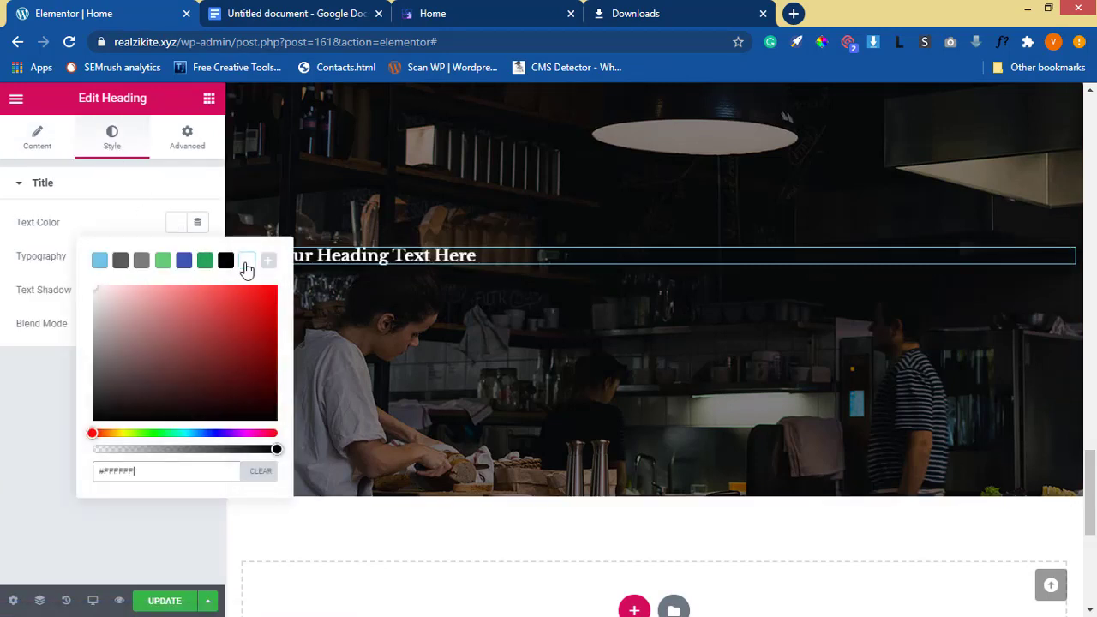
click(95, 194)
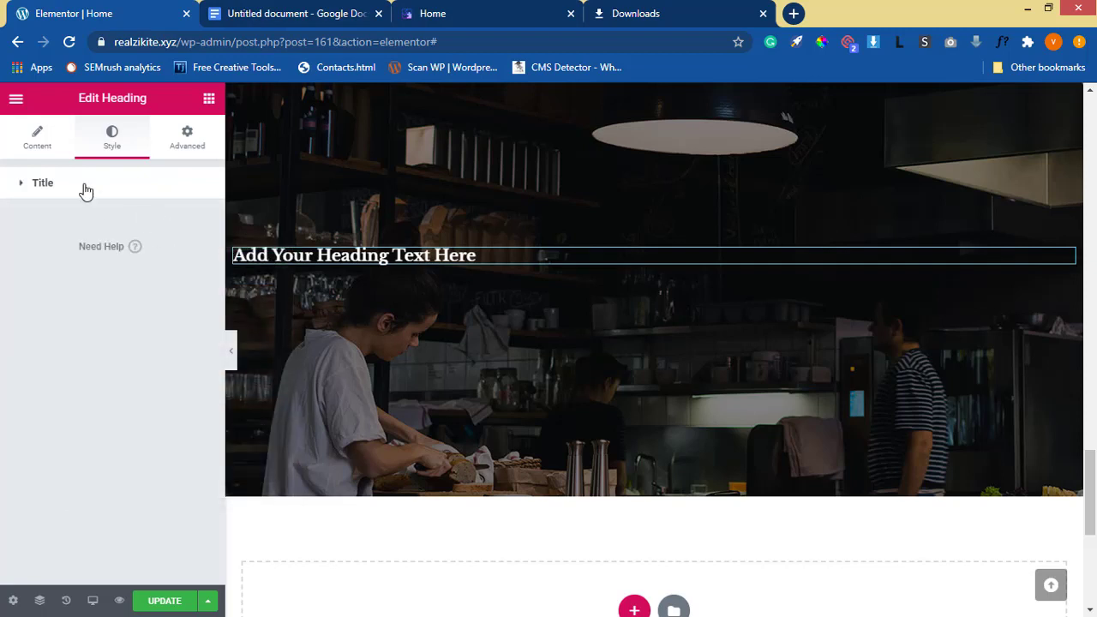
Set the heading's font size to 30 px and center-align it
click(87, 190)
click(197, 256)
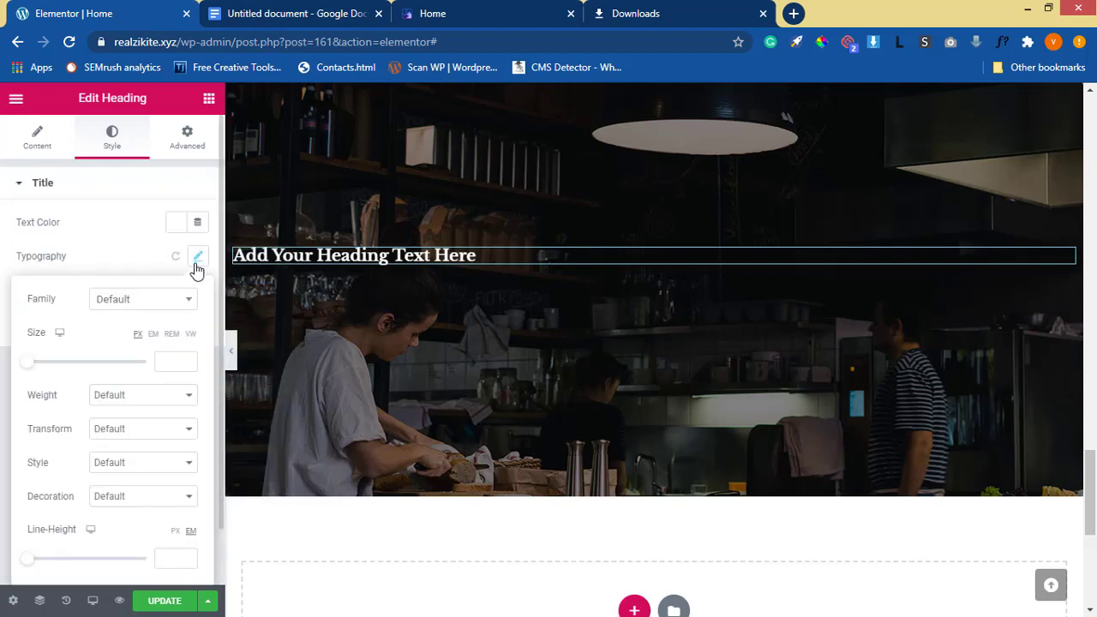
scroll(93, 309, down, 1)
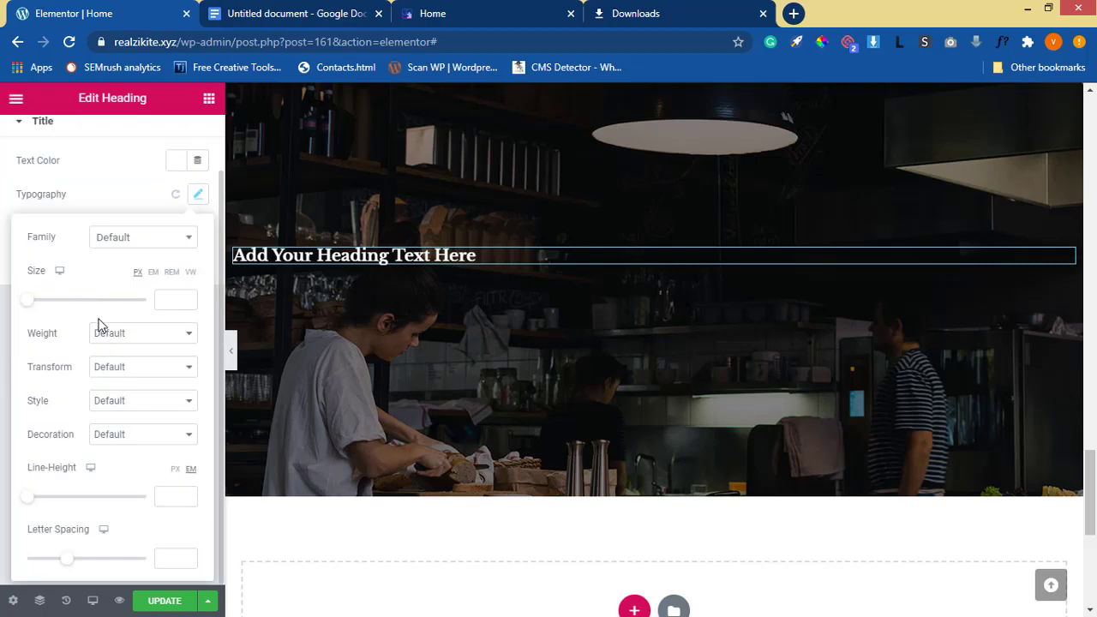
scroll(94, 321, up, 1)
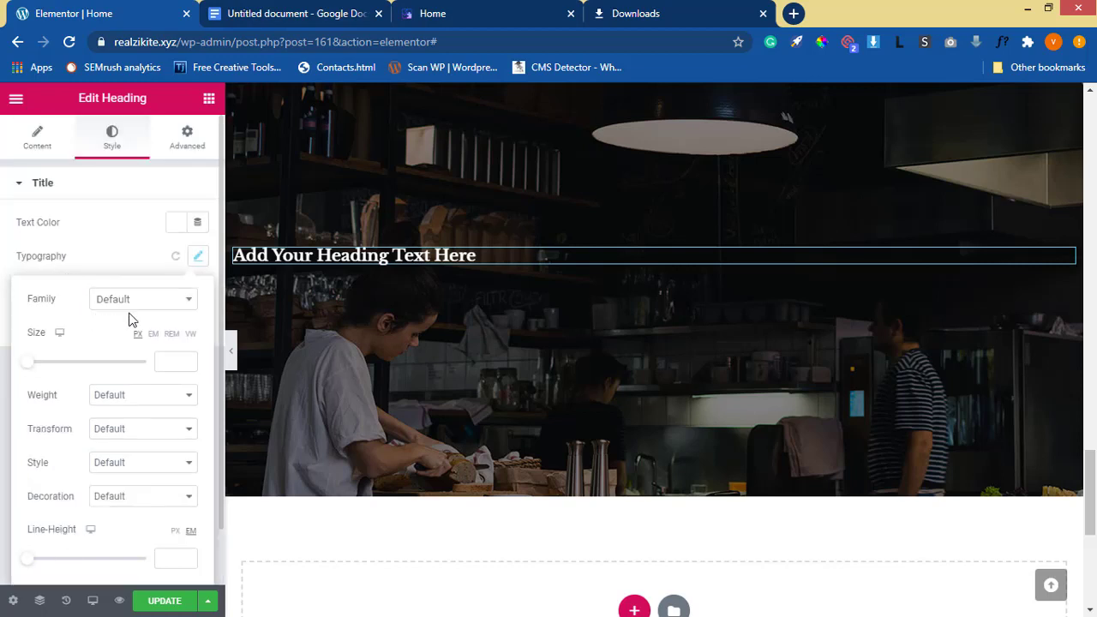
click(166, 360)
text(20)
key(BackSpace)
key(BackSpace)
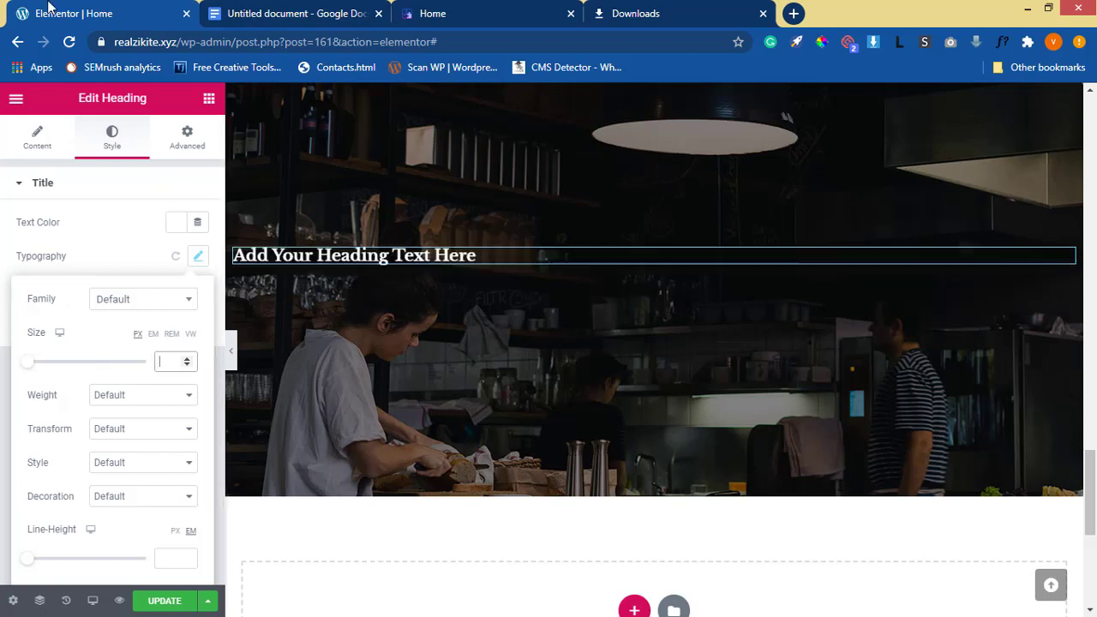
text(30)
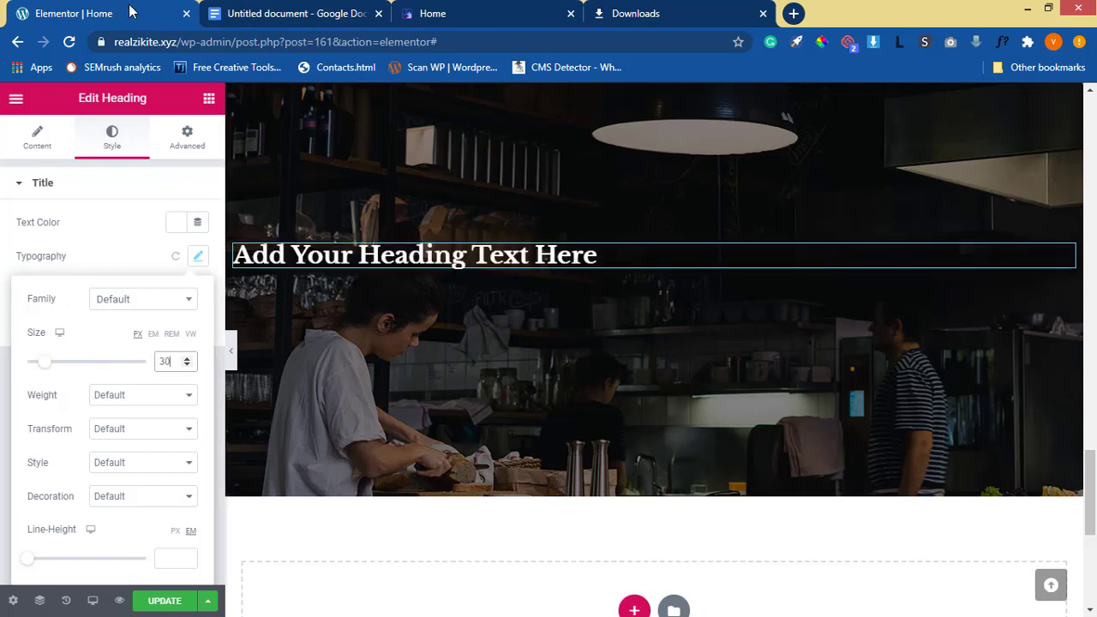
click(47, 136)
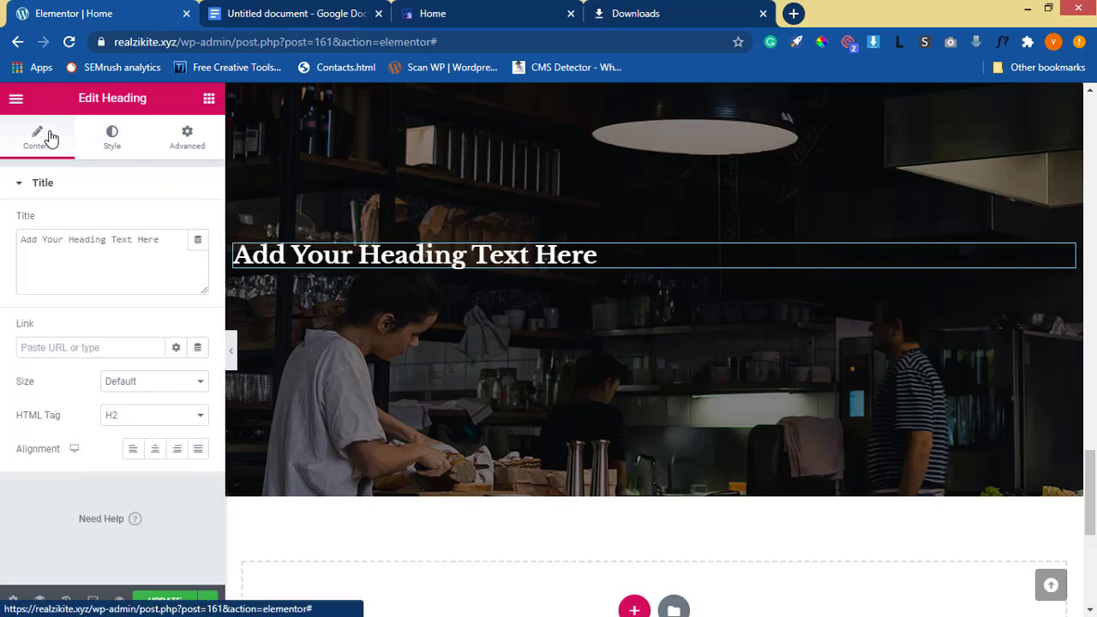
click(162, 455)
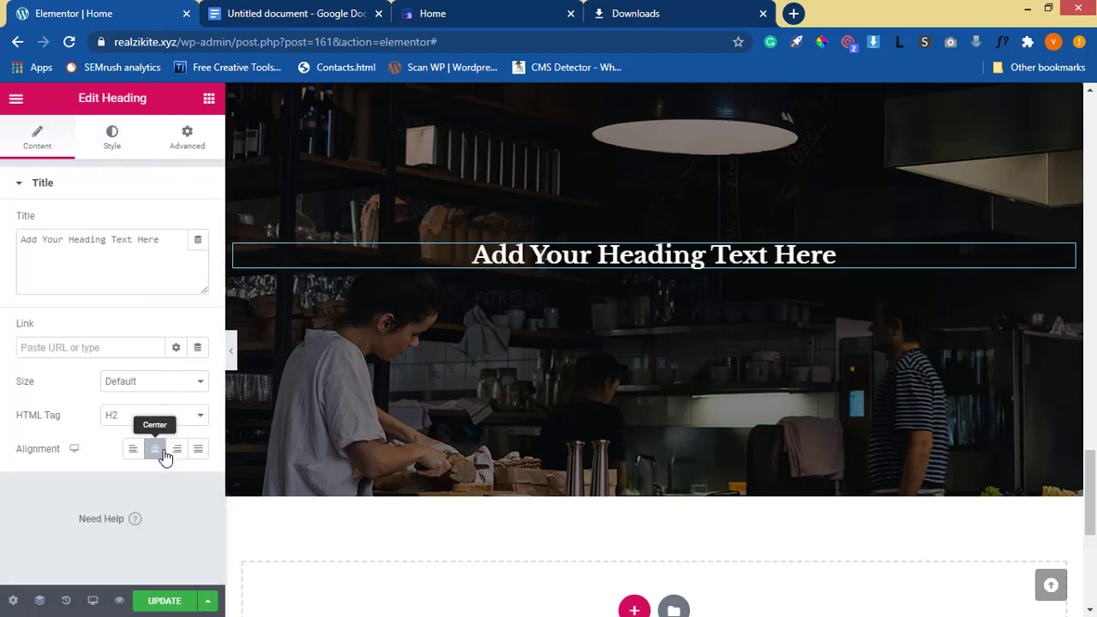
Add a Text Editor widget below the heading and make its text white (#FFFFFF) and centered
click(209, 100)
drag(169, 334, 581, 264)
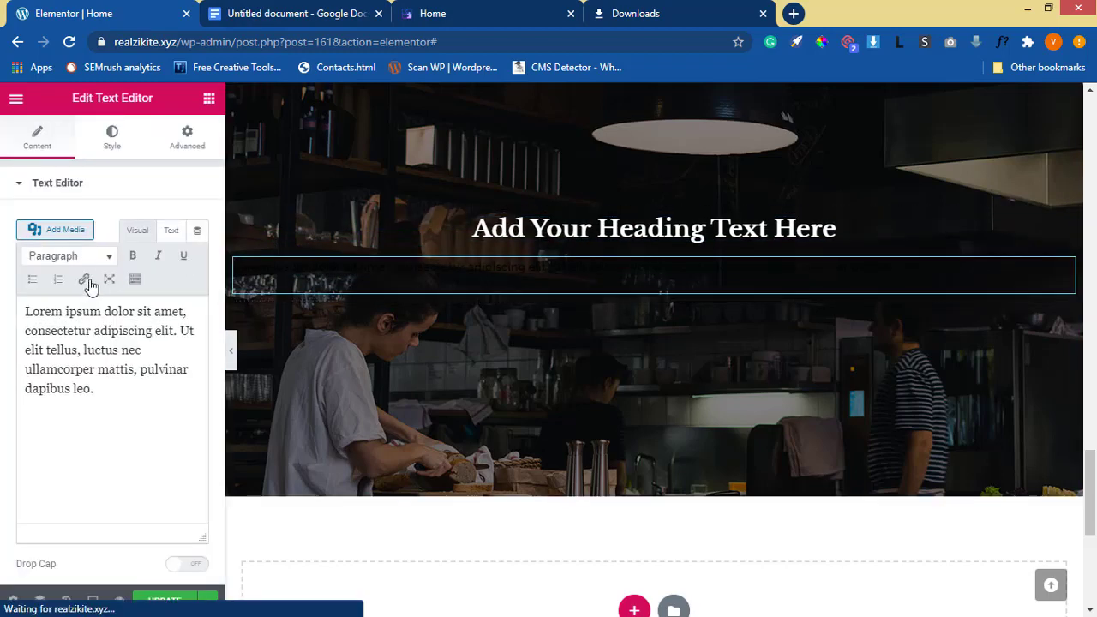
click(114, 137)
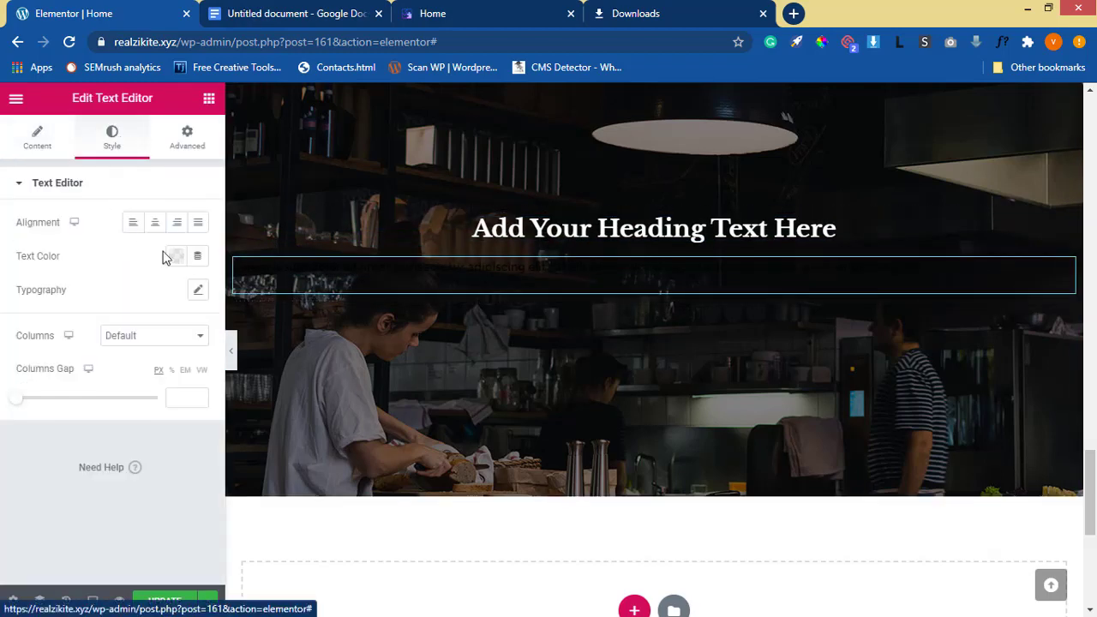
click(178, 258)
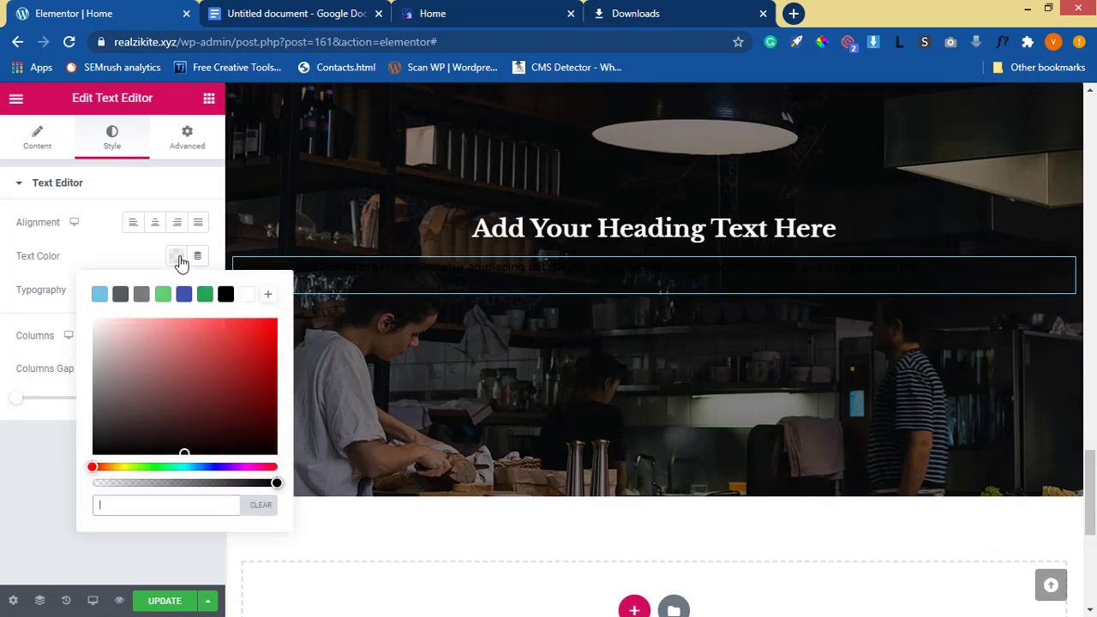
click(246, 294)
click(130, 264)
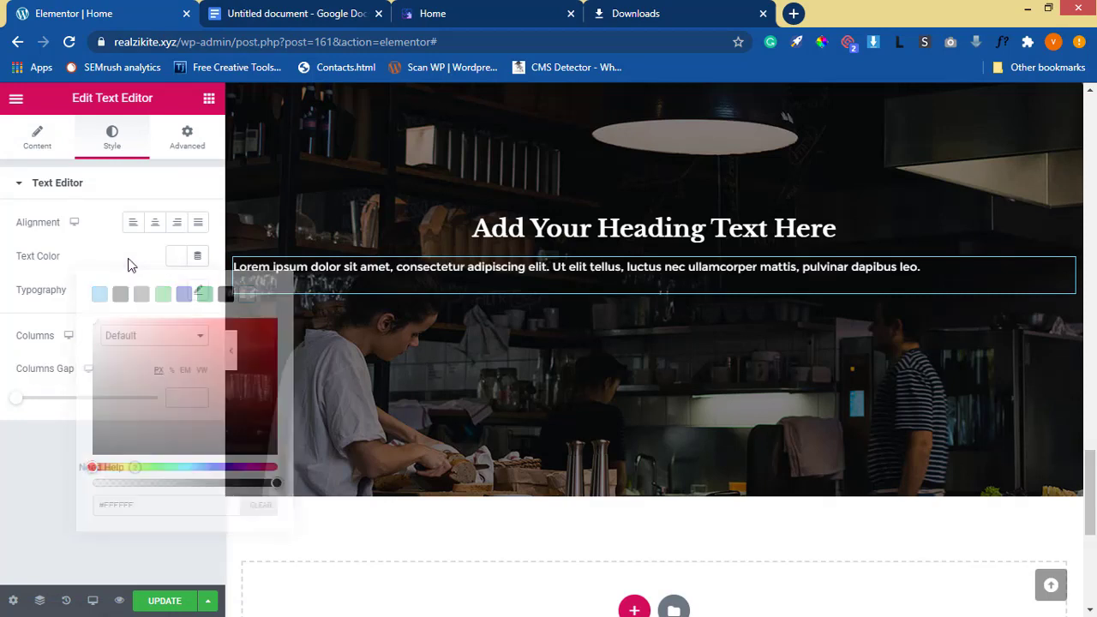
click(154, 225)
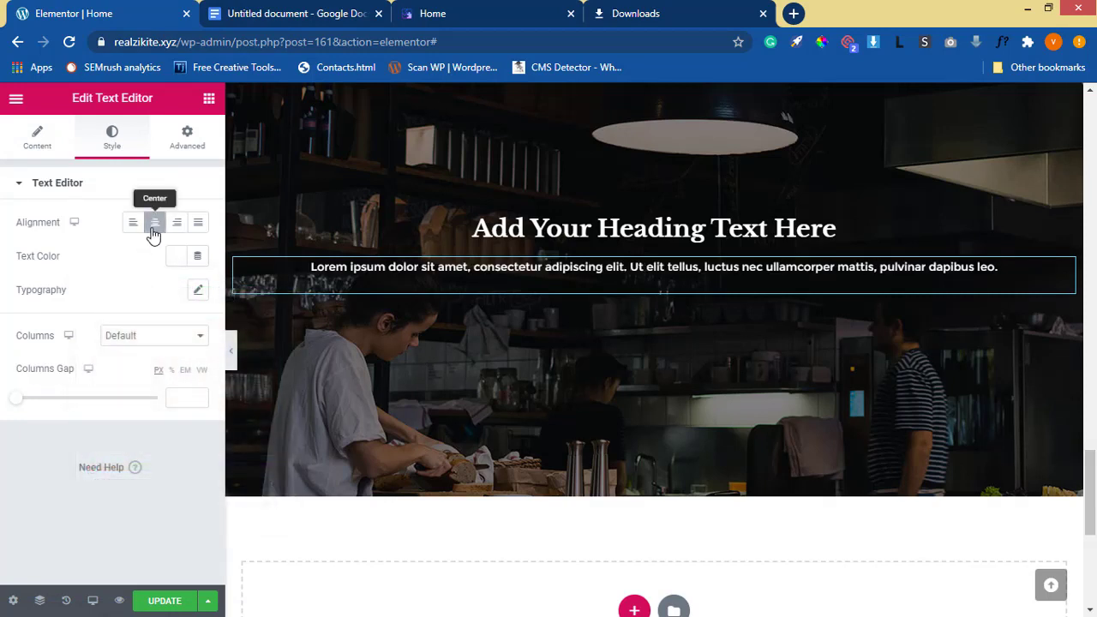
Set the font size of the paragraph below the heading to 25 px
click(197, 292)
click(165, 394)
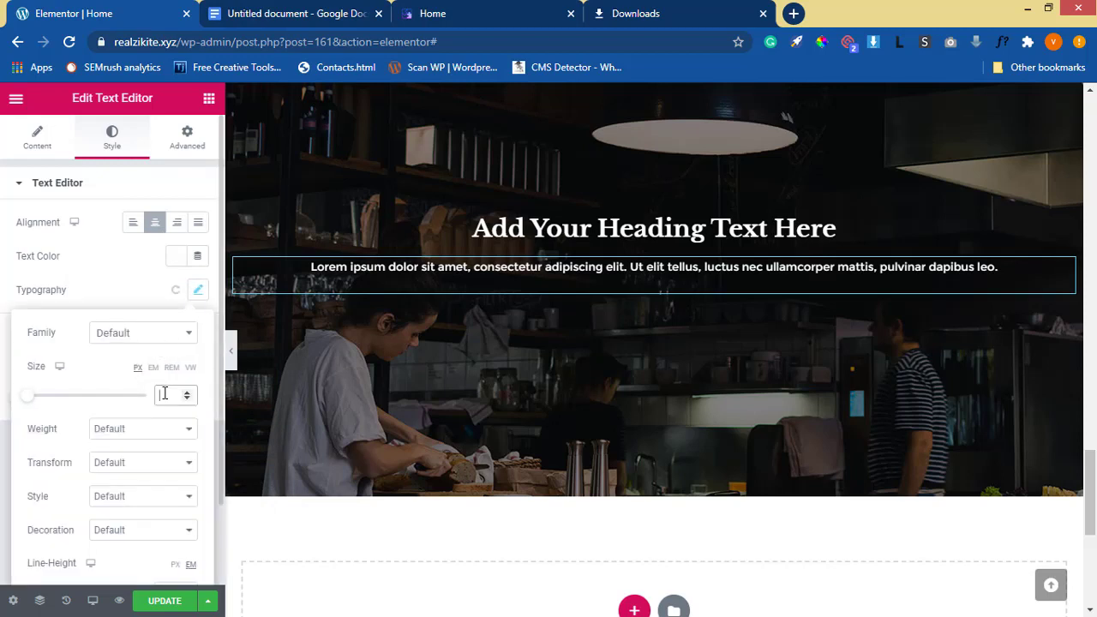
text(1)
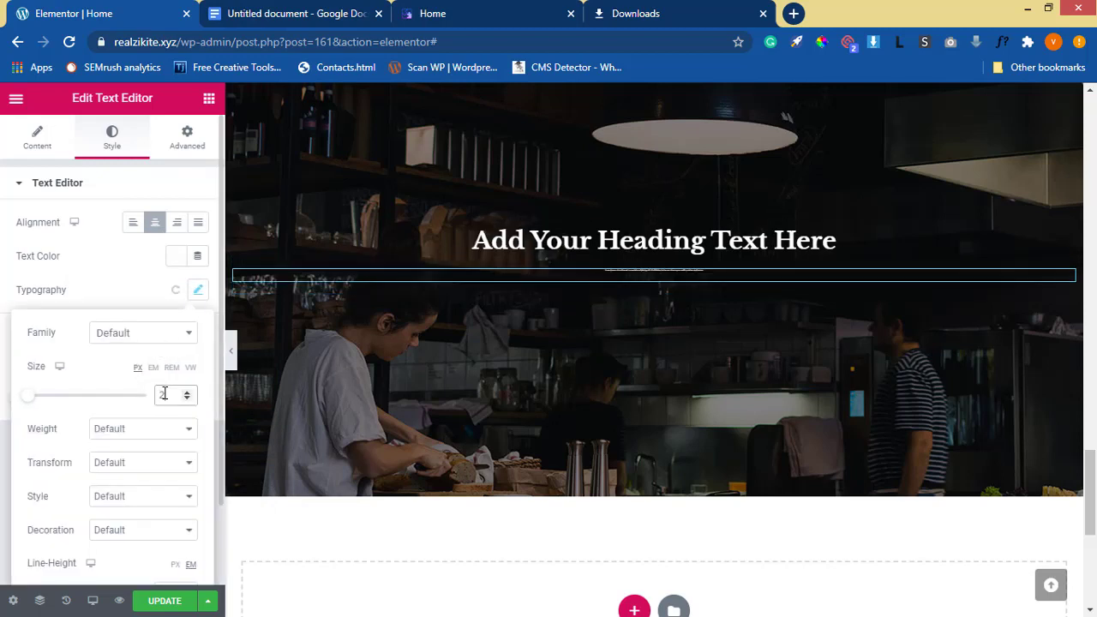
text(5)
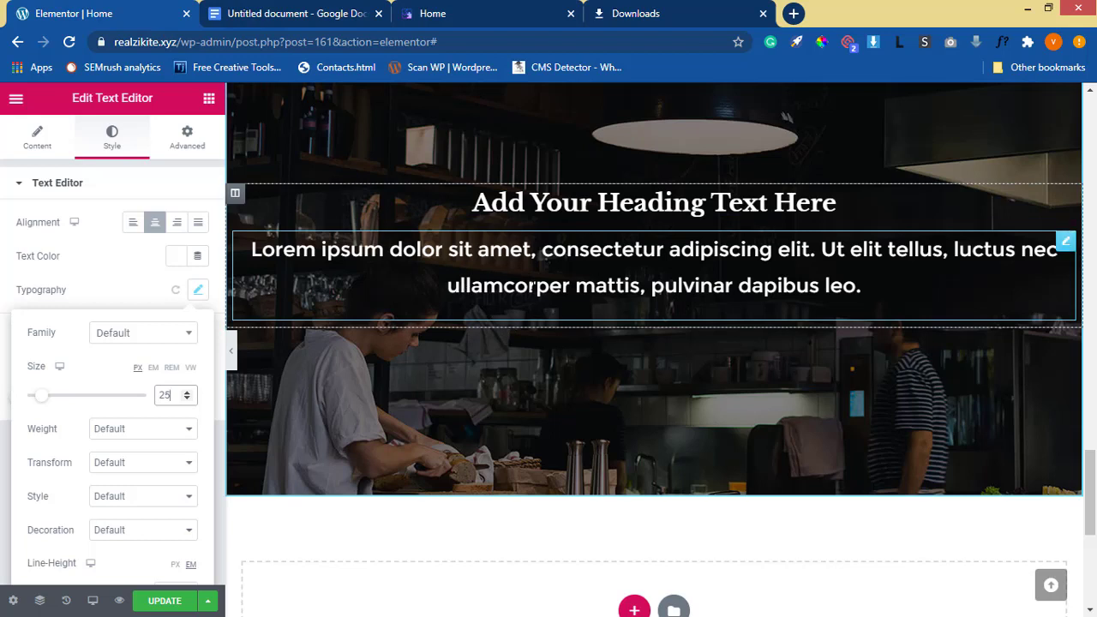
Check what follows the paragraph in the reference home page's Our Sweets Collection section
click(513, 12)
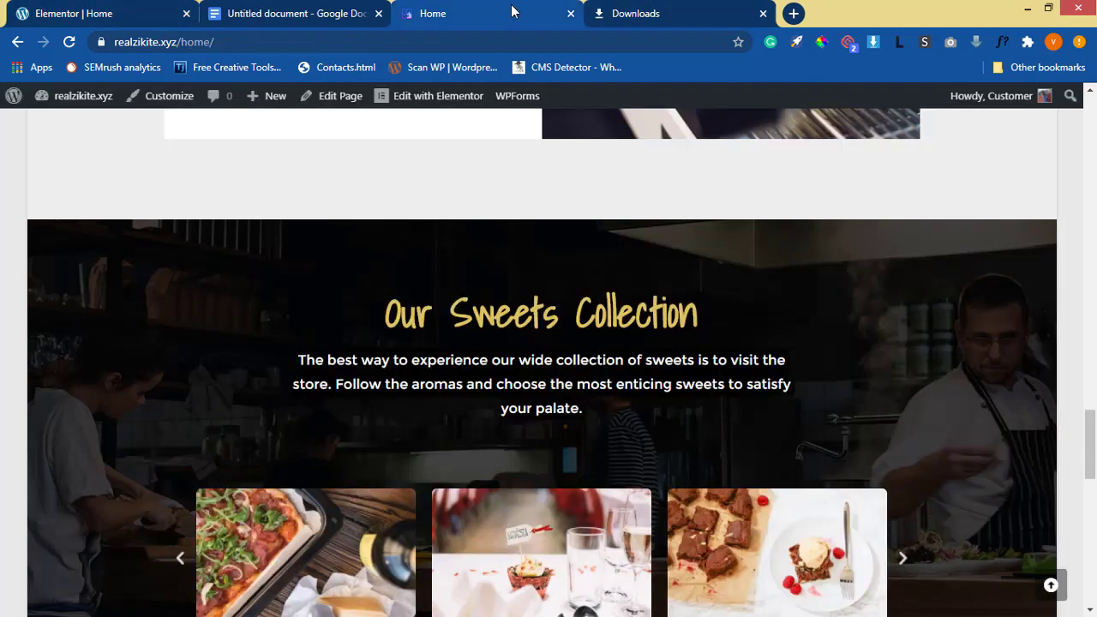
scroll(317, 301, down, 4)
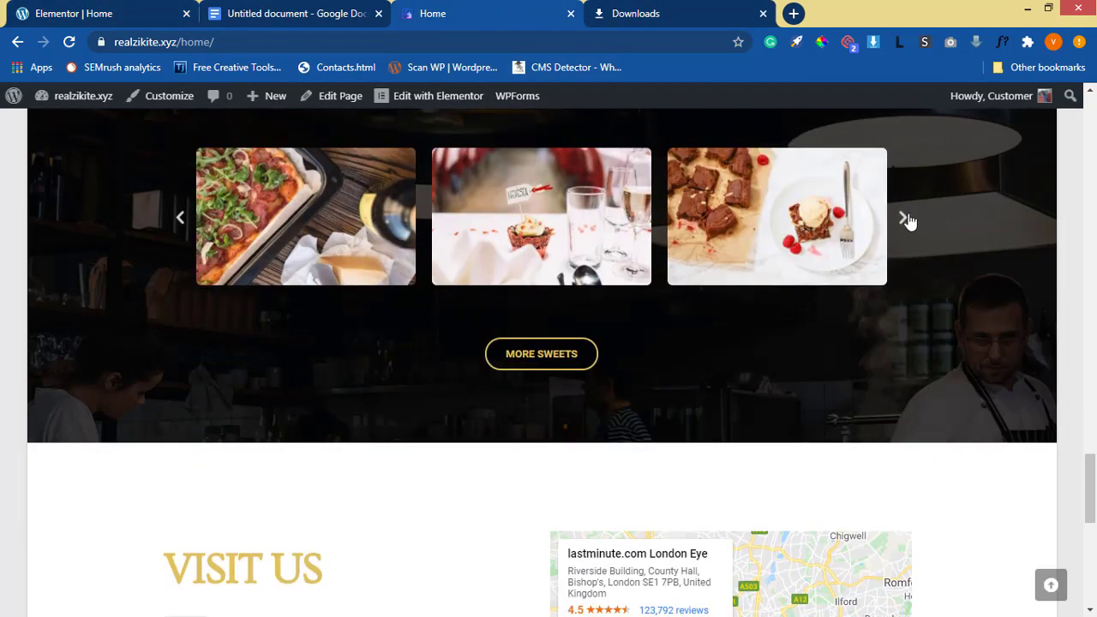
click(130, 14)
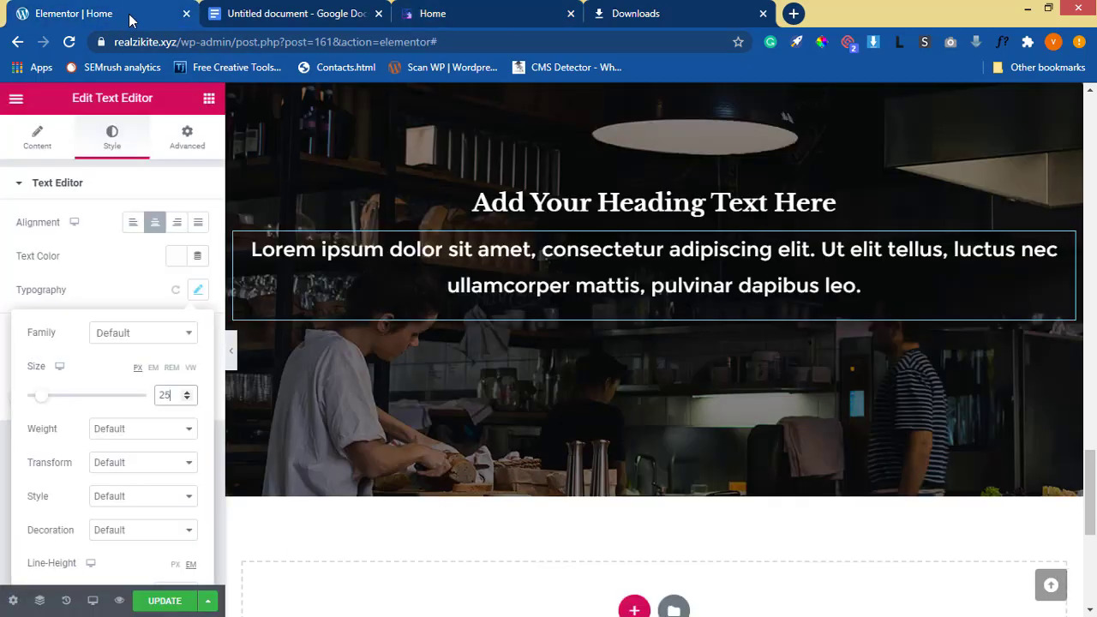
Recheck the image carousel on the reference home page, and add an Image Carousel widget below the paragraph in the kitchen-image section
click(208, 99)
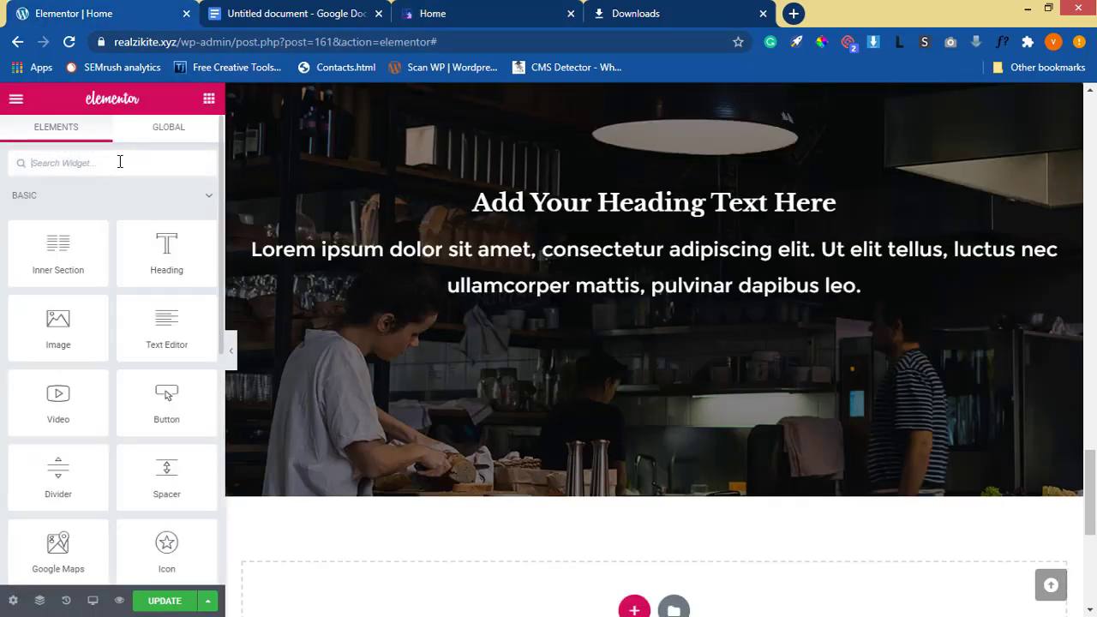
text(carou)
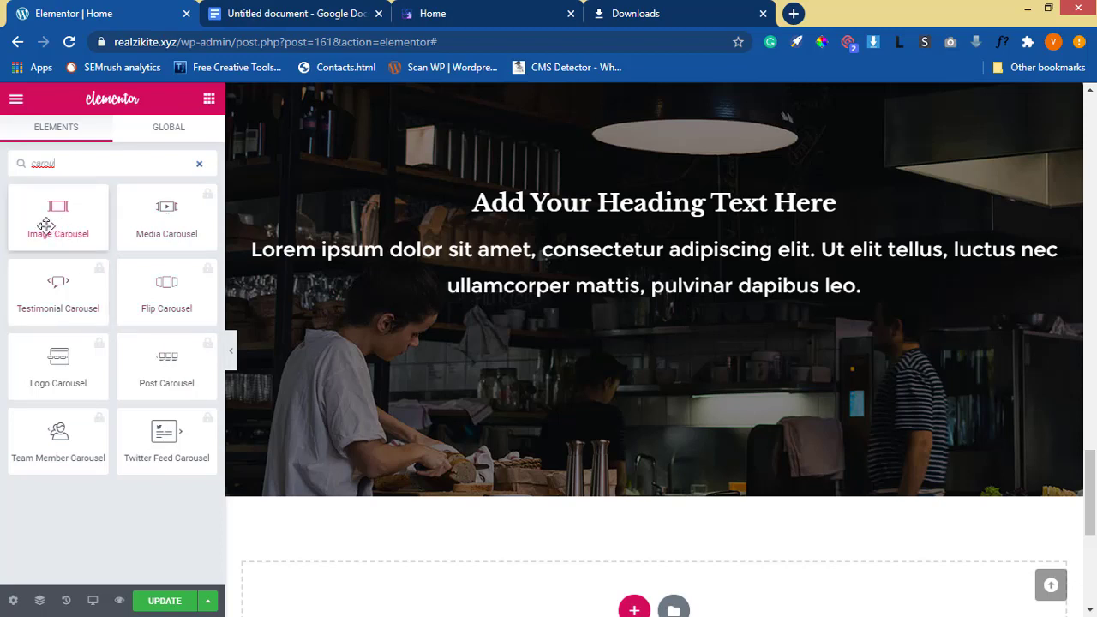
click(489, 13)
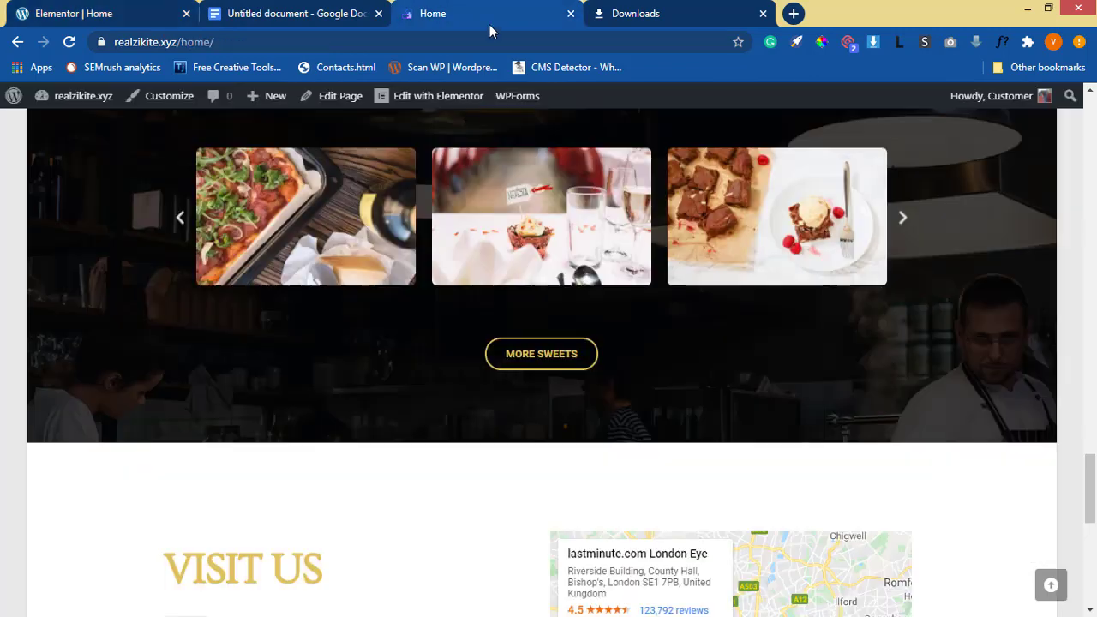
scroll(548, 313, down, 2)
scroll(523, 293, up, 2)
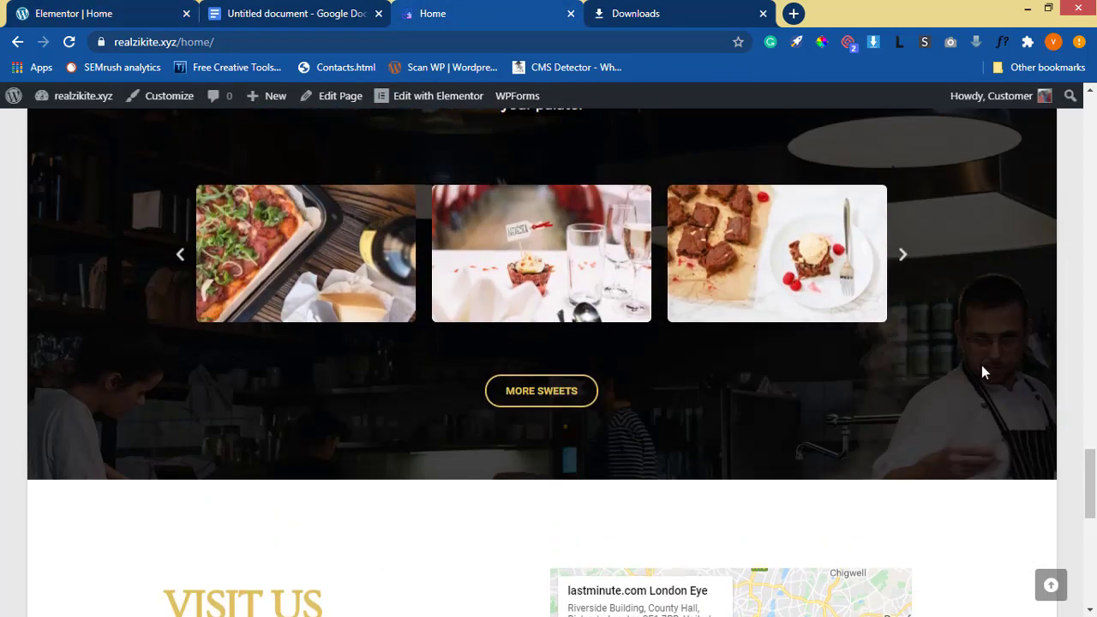
scroll(392, 284, up, 3)
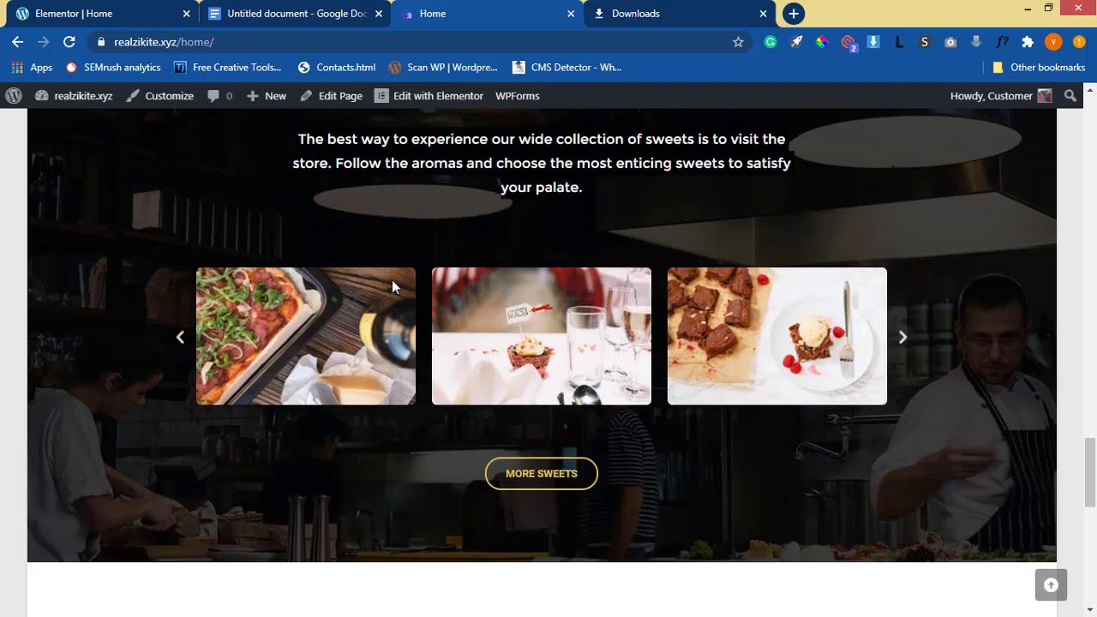
scroll(372, 262, down, 1)
click(77, 14)
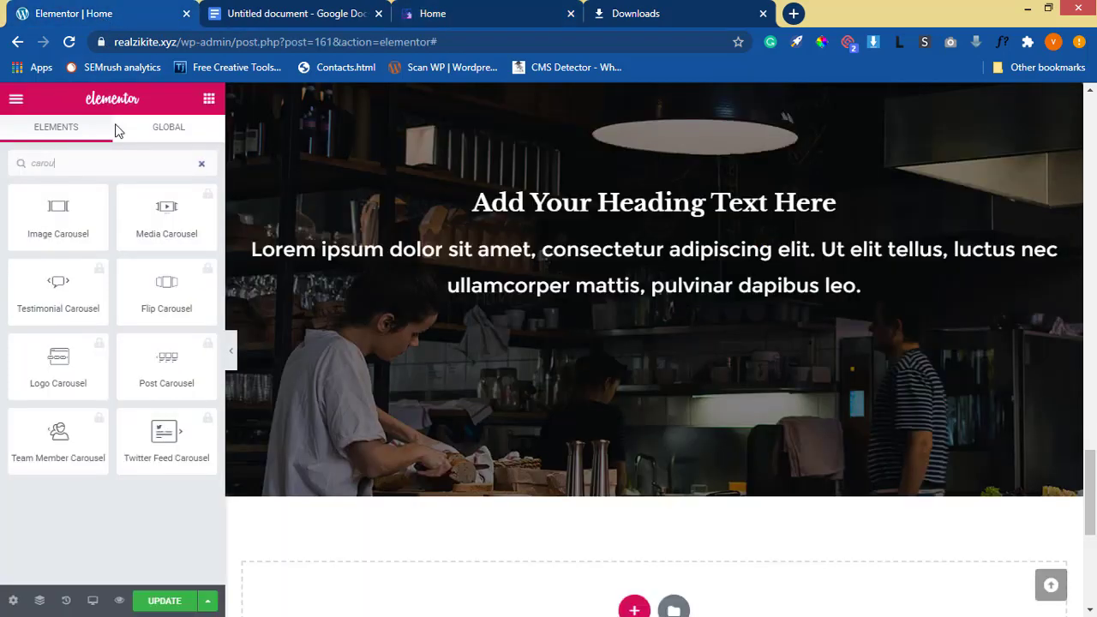
drag(69, 216, 537, 283)
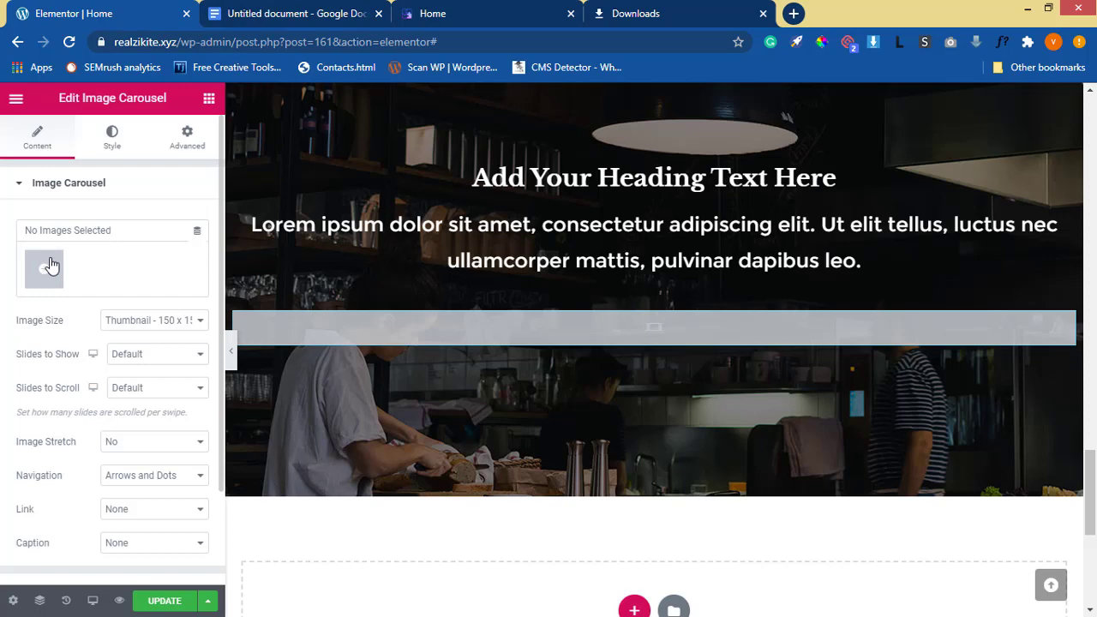
Fill the carousel with a gallery of 11 food and coffee images from the media library
click(43, 271)
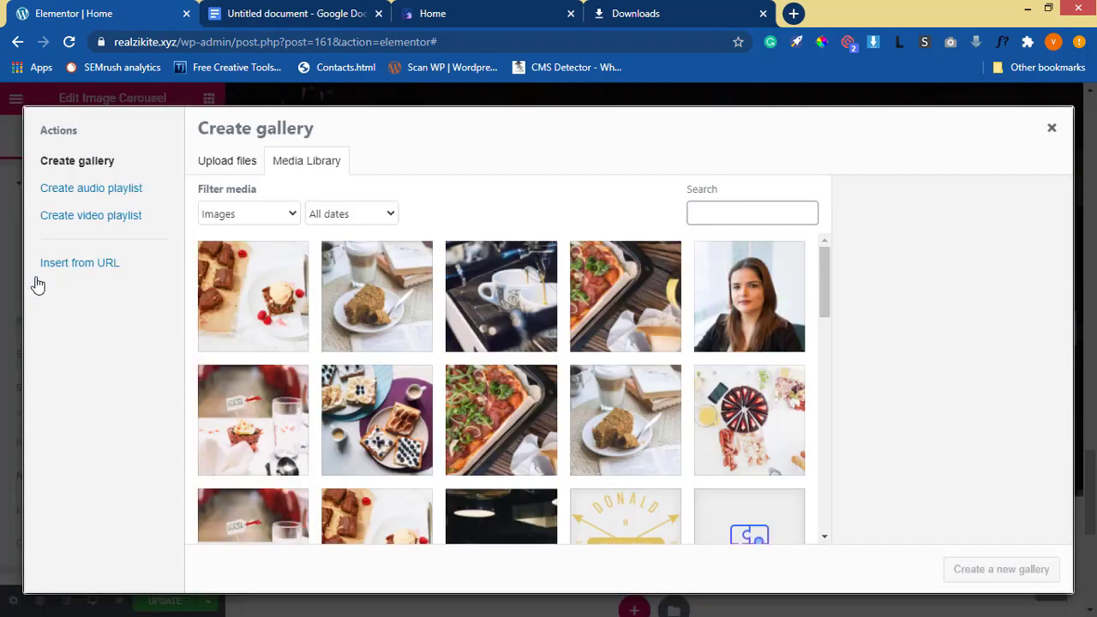
click(245, 299)
click(377, 296)
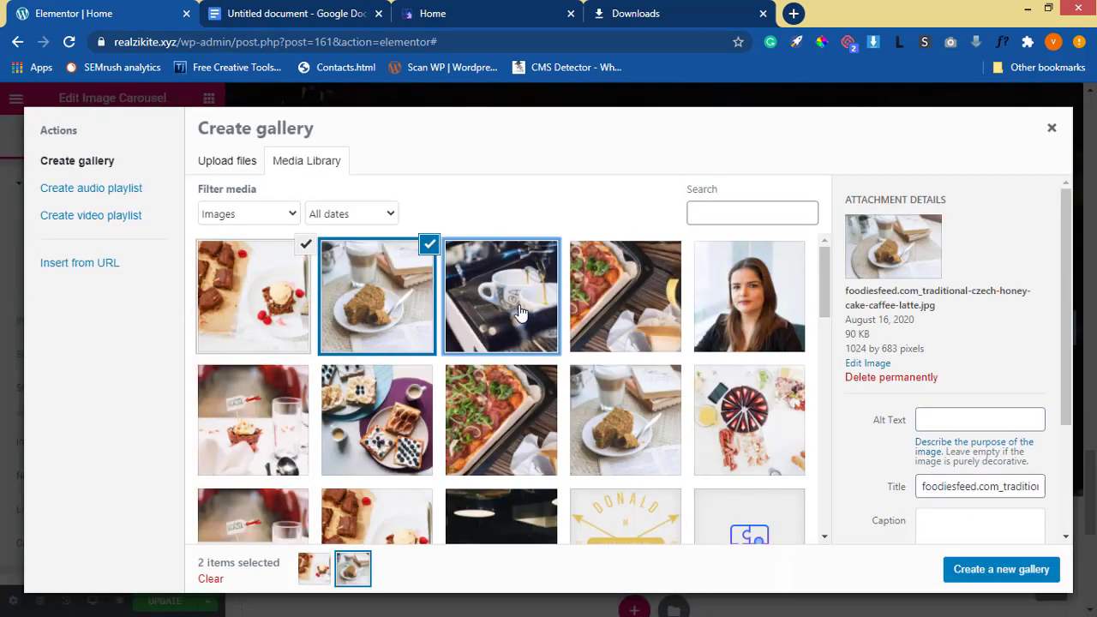
click(501, 297)
click(626, 296)
click(751, 417)
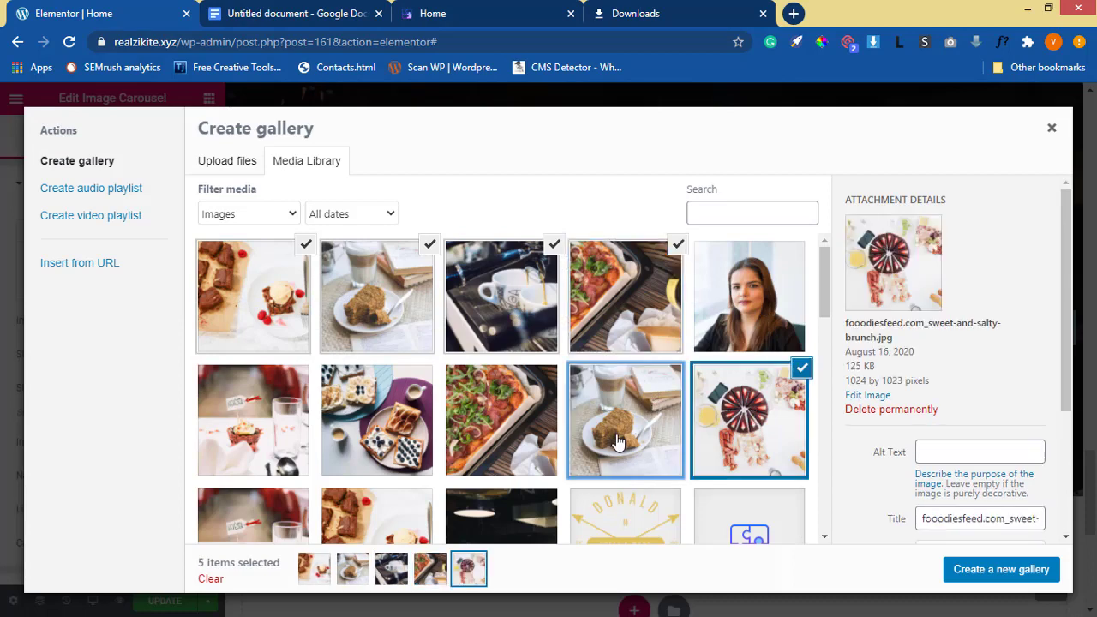
click(626, 420)
click(390, 428)
scroll(319, 450, down, 2)
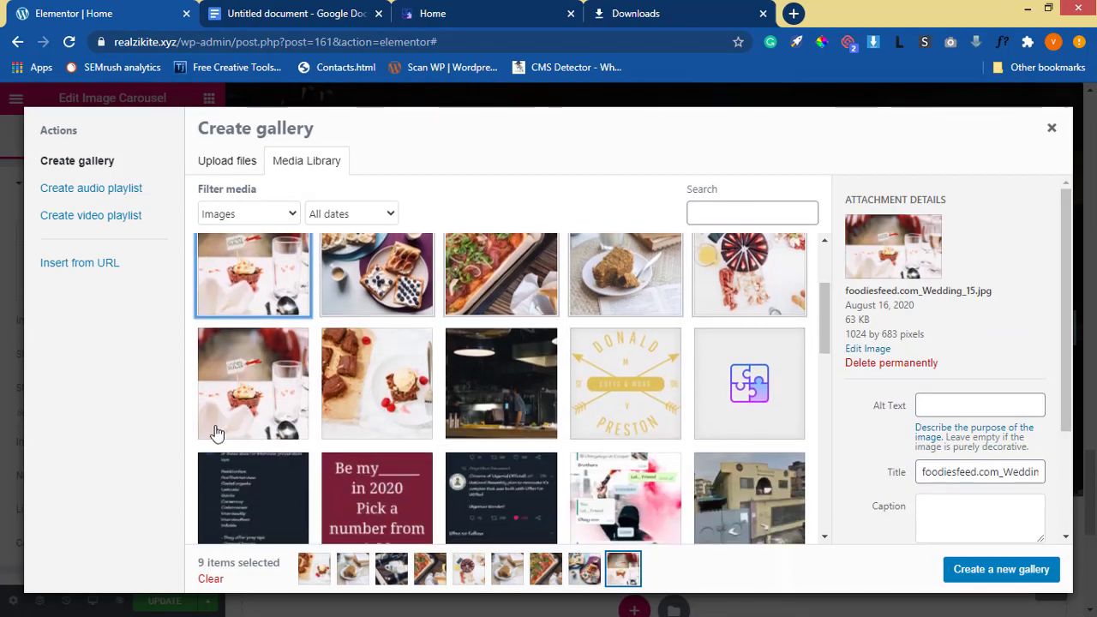
click(240, 403)
click(394, 403)
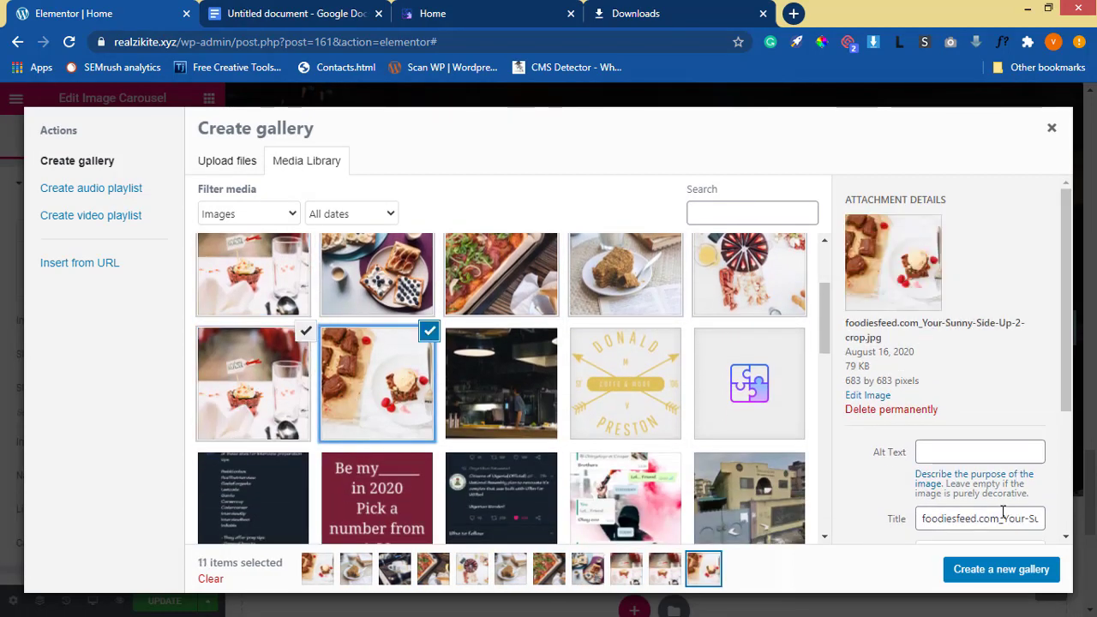
click(1008, 574)
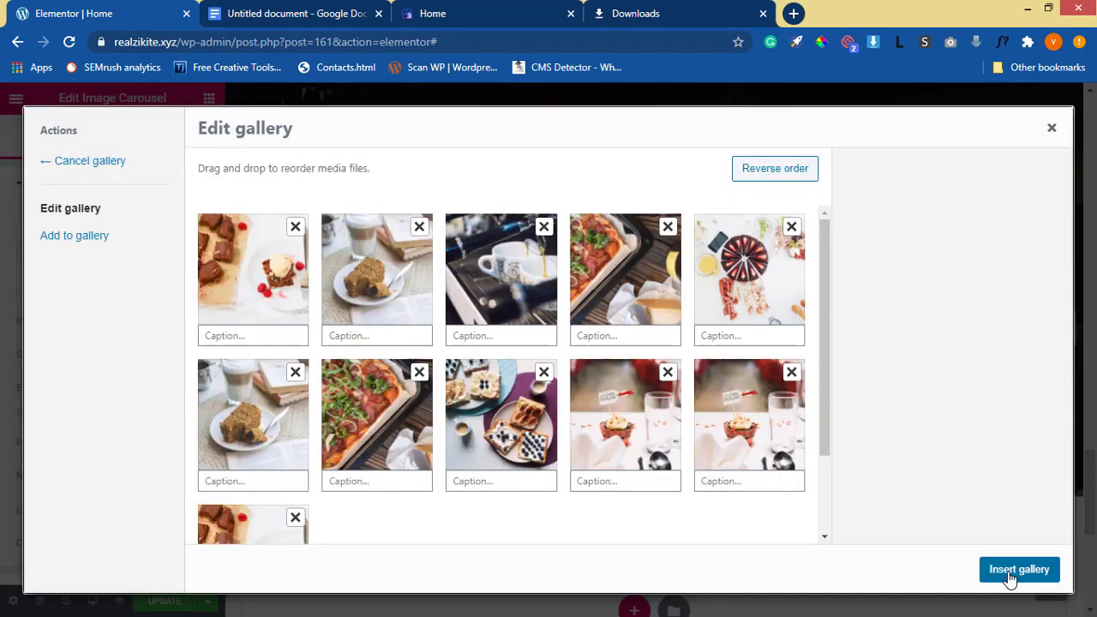
click(1012, 572)
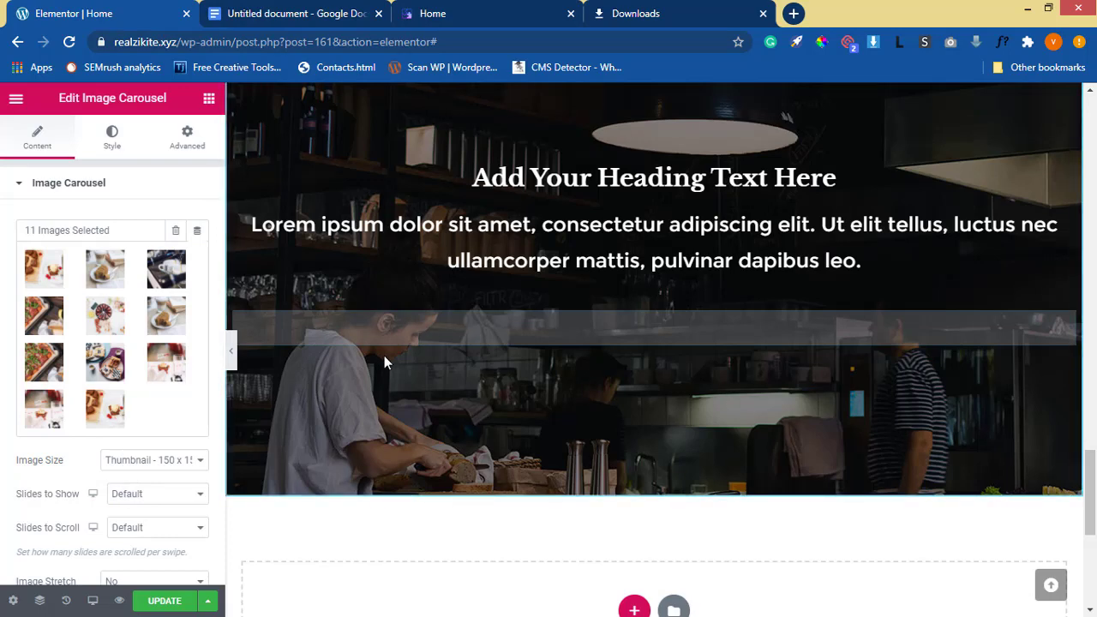
Set the carousel's image size to Medium - 300 x 300, and compare it with the carousel on the reference home page
scroll(130, 478, down, 3)
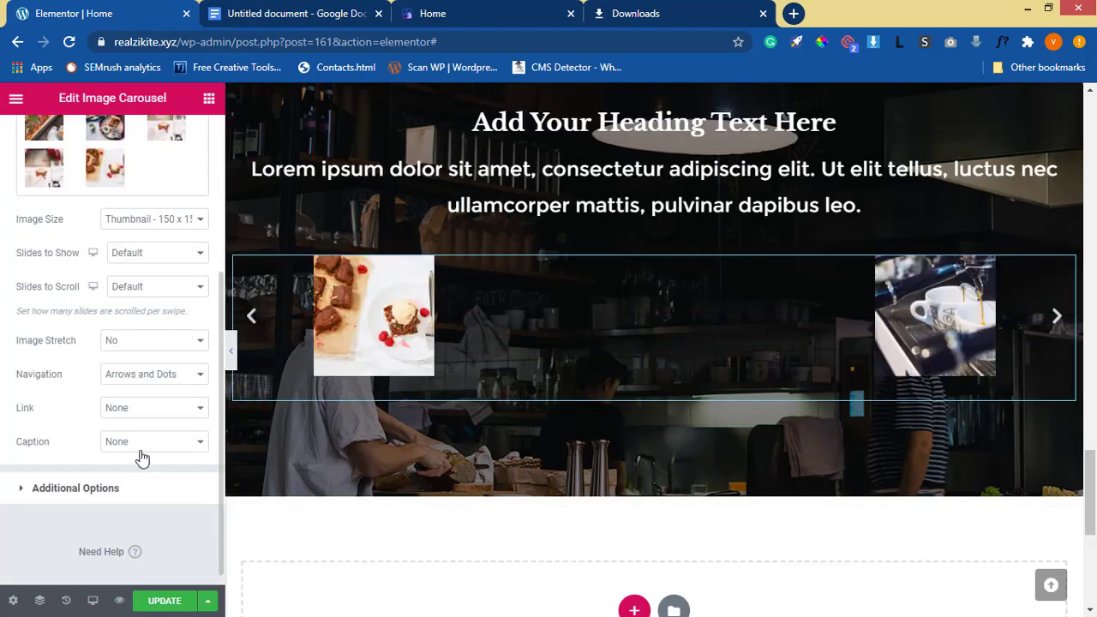
click(144, 223)
click(148, 248)
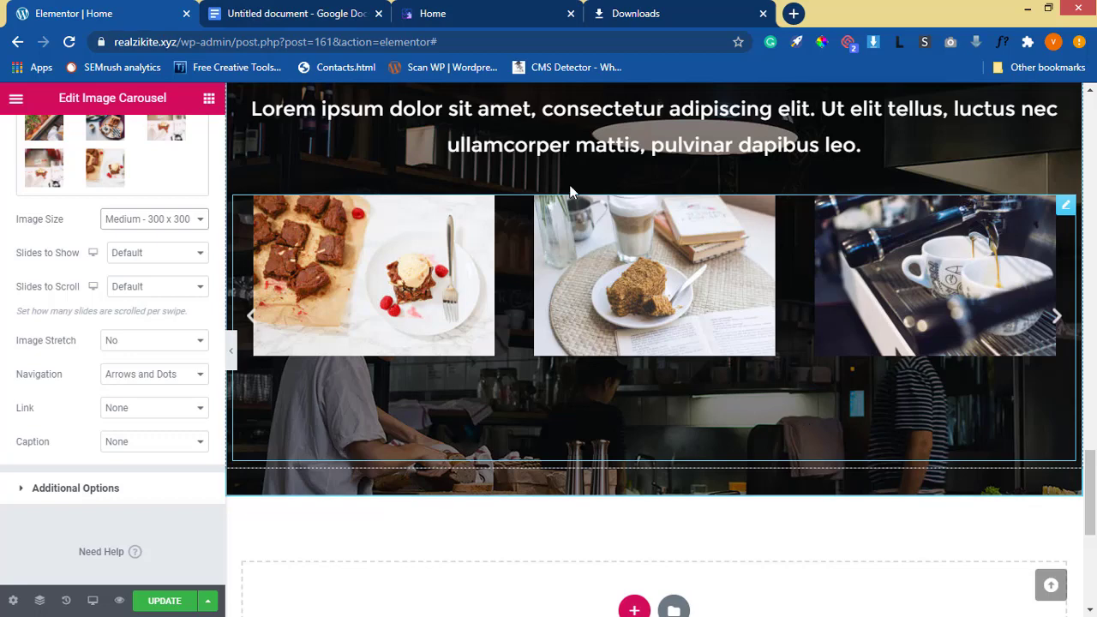
click(475, 15)
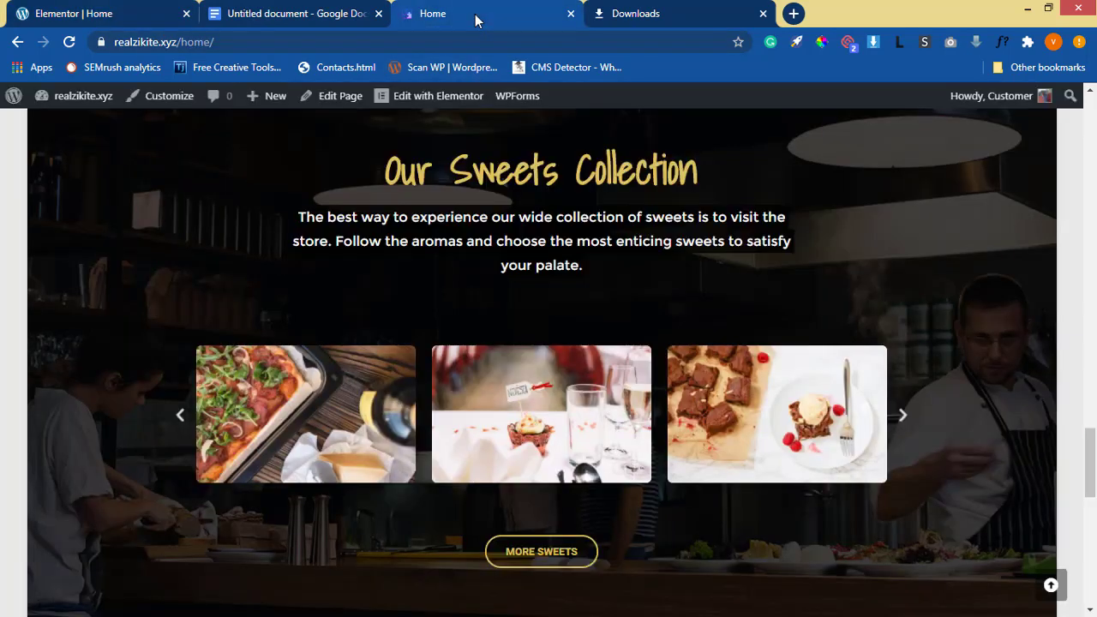
Try the Thumbnail - 150 x 150 image size on the carousel in the Elementor editor, and return it to Medium - 300 x 300
click(113, 15)
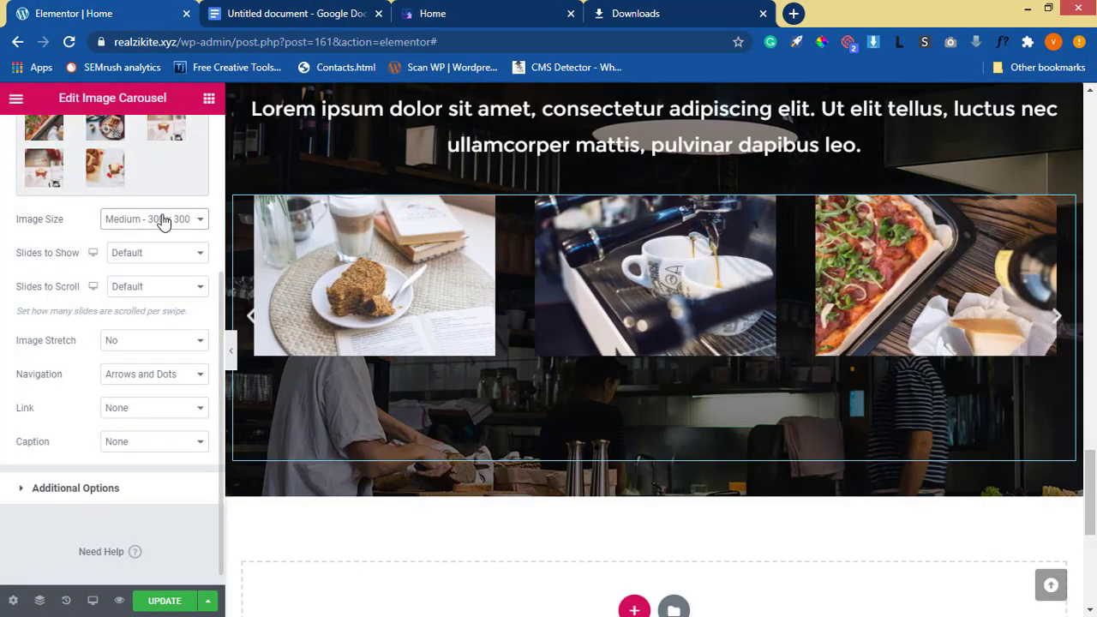
click(163, 220)
click(157, 236)
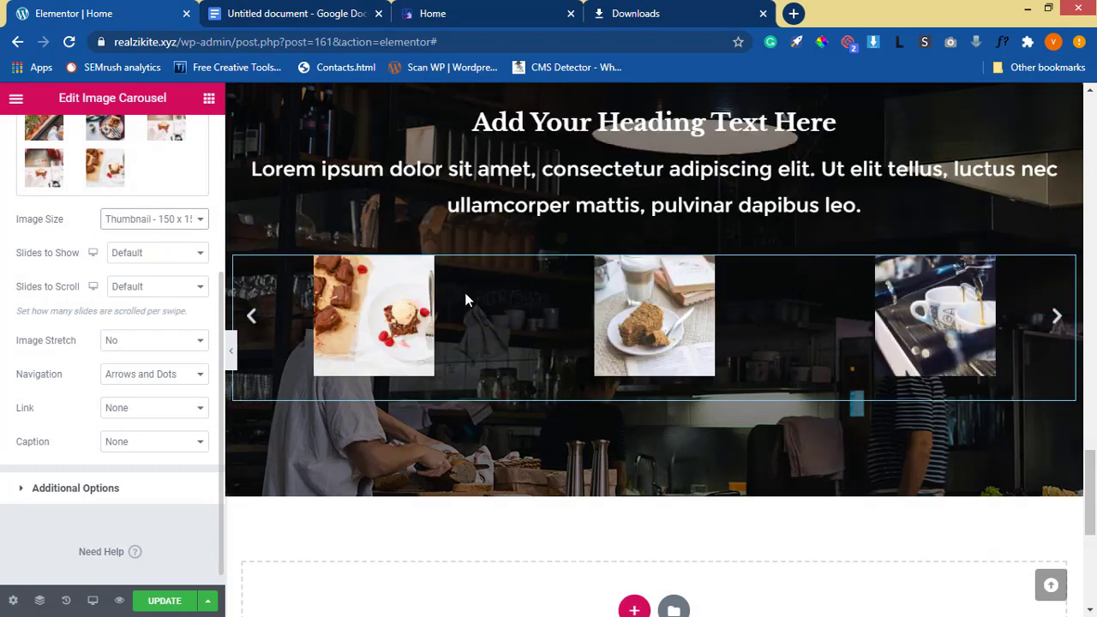
click(154, 223)
click(157, 248)
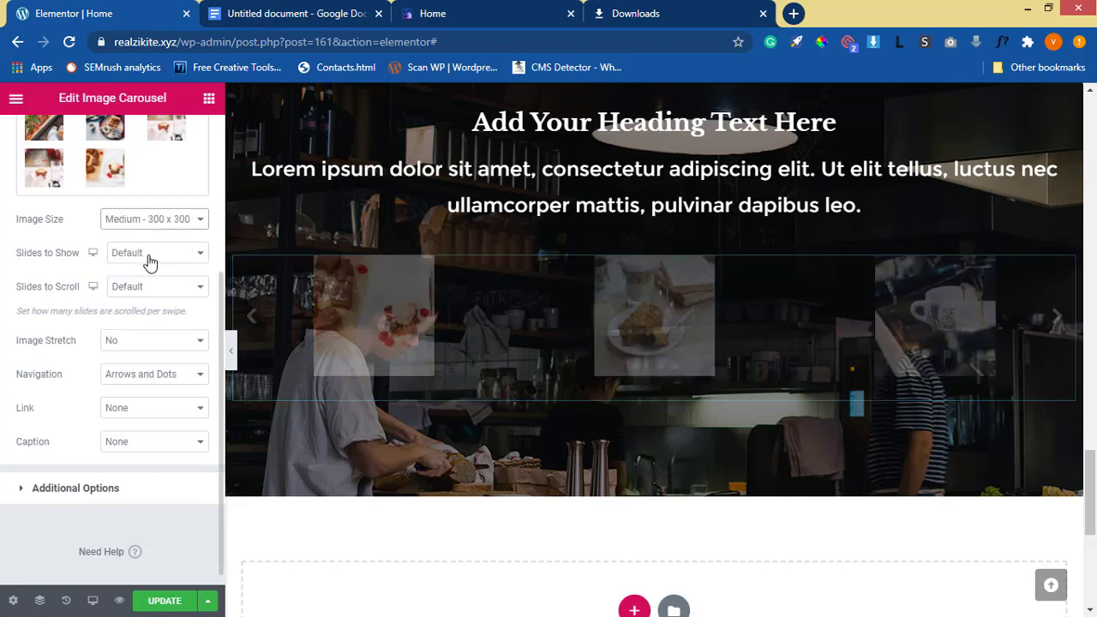
Set the carousel to show 3 slides at a time, with navigation by Arrows only
click(151, 255)
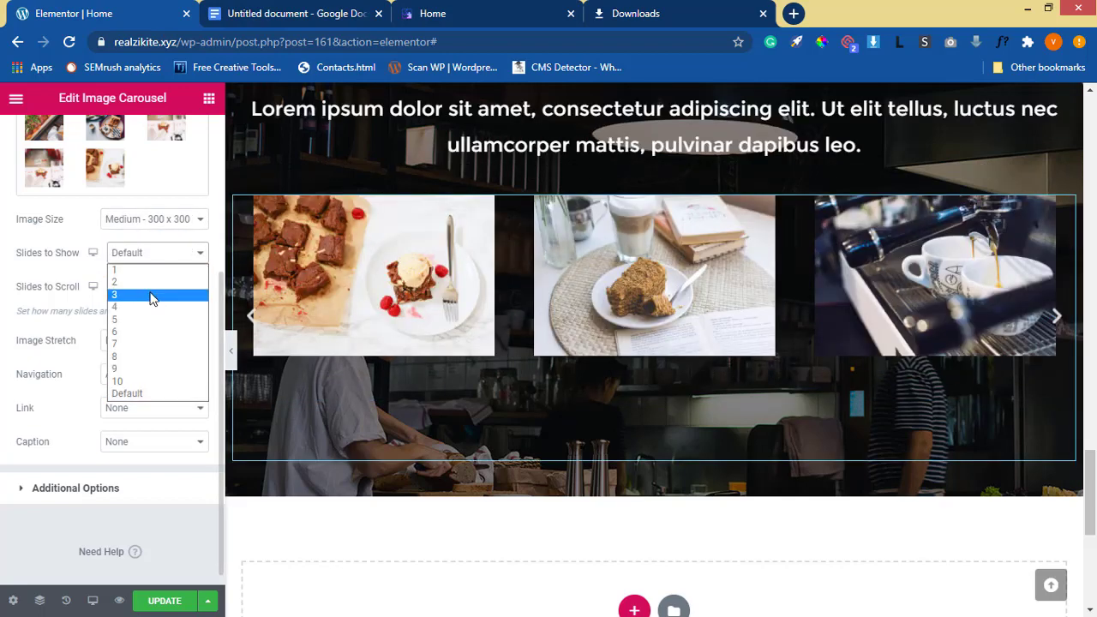
click(151, 297)
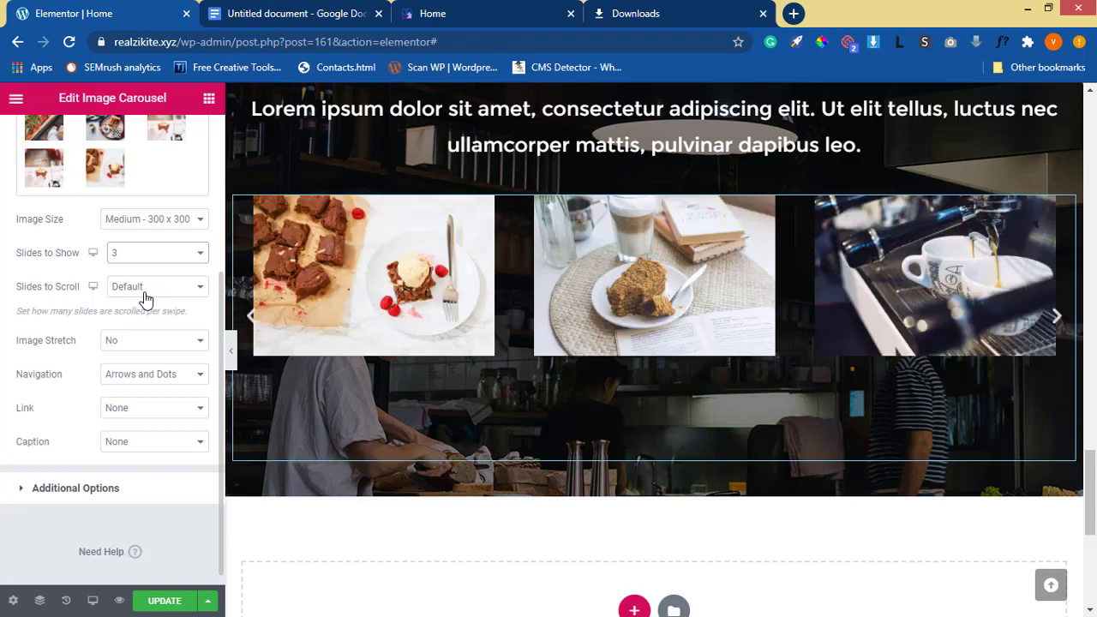
click(146, 291)
click(78, 394)
click(159, 382)
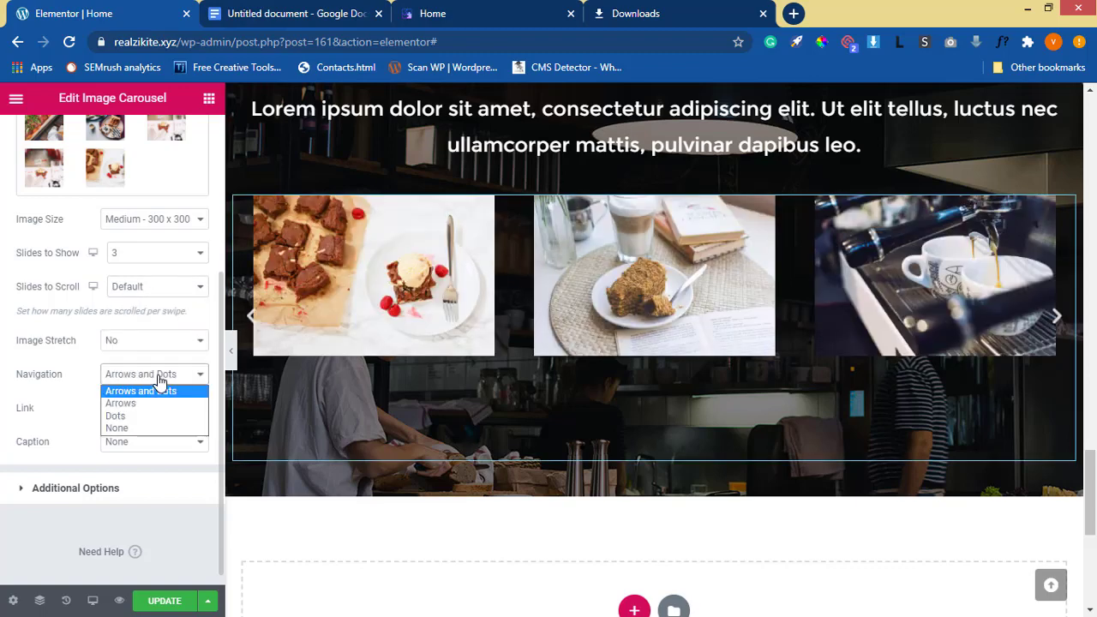
click(142, 405)
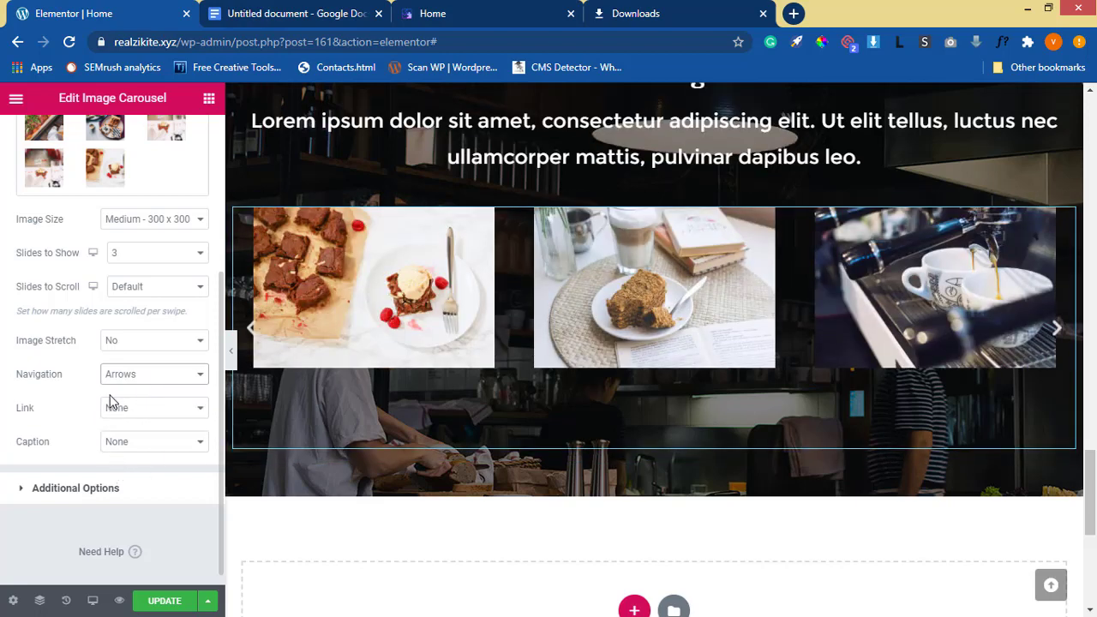
Open the style settings for the carousel's images
scroll(537, 296, up, 3)
scroll(131, 254, up, 3)
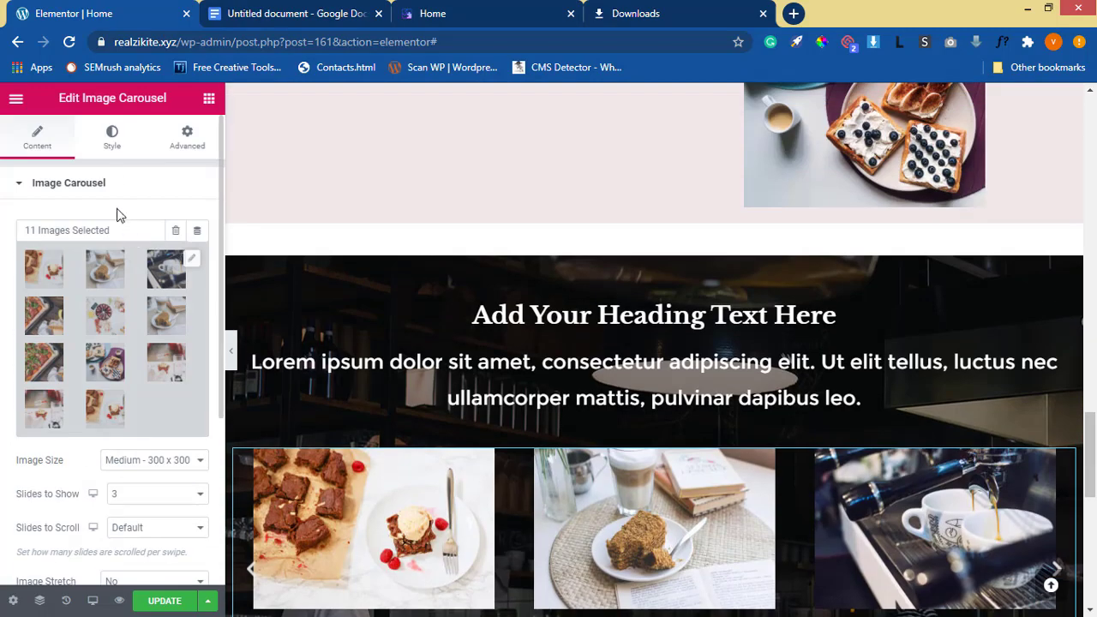
click(111, 137)
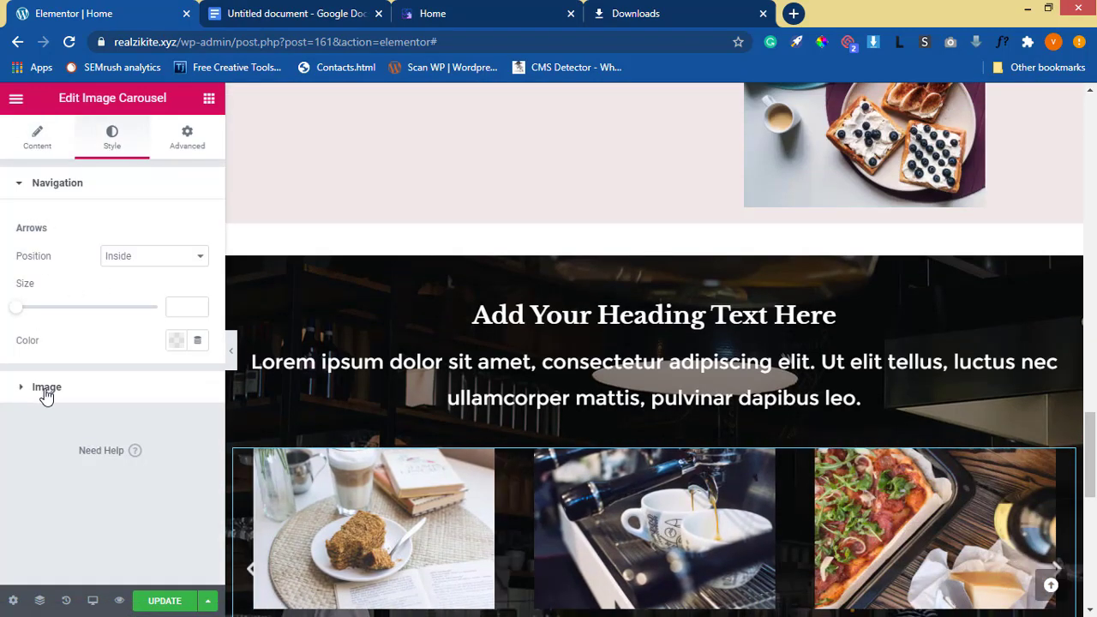
click(47, 388)
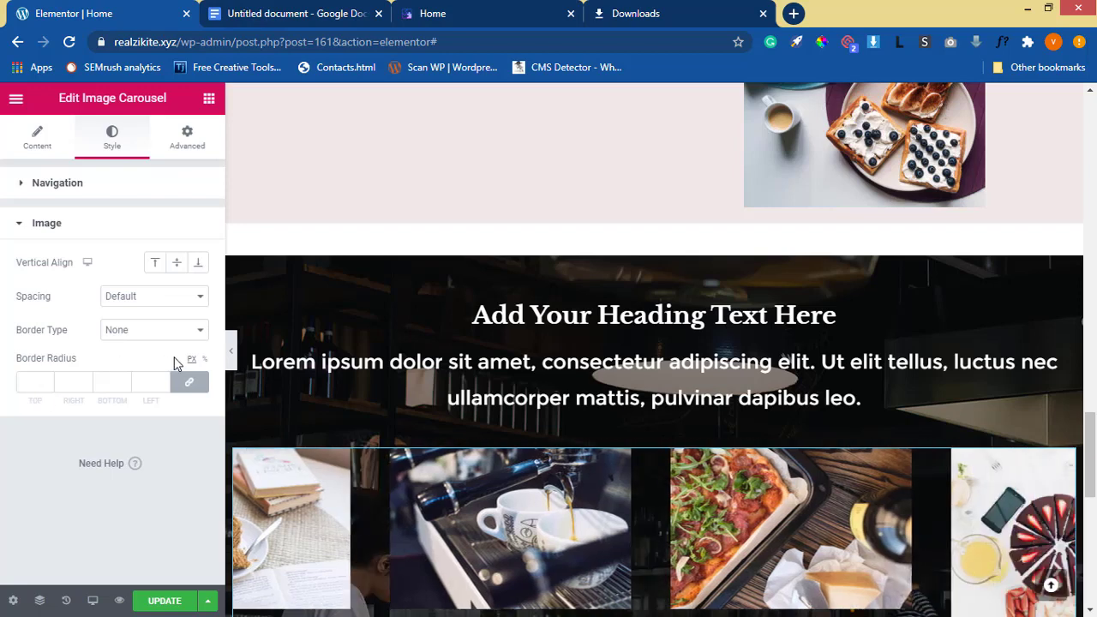
Try a Solid border type on the carousel's images, and set it back to None
click(144, 337)
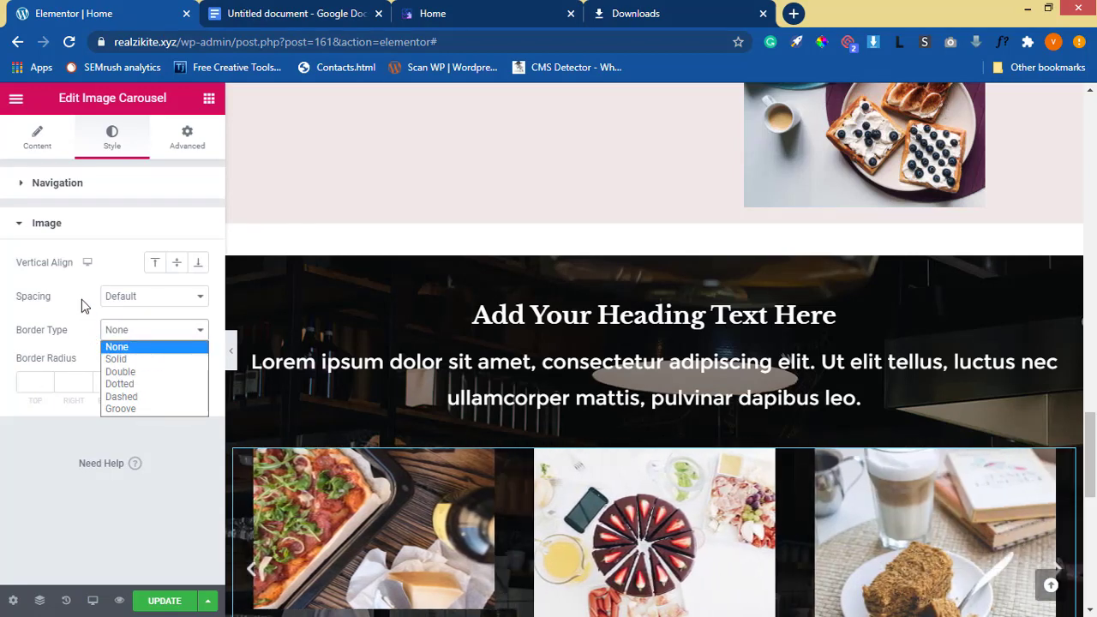
click(82, 299)
click(138, 338)
click(133, 359)
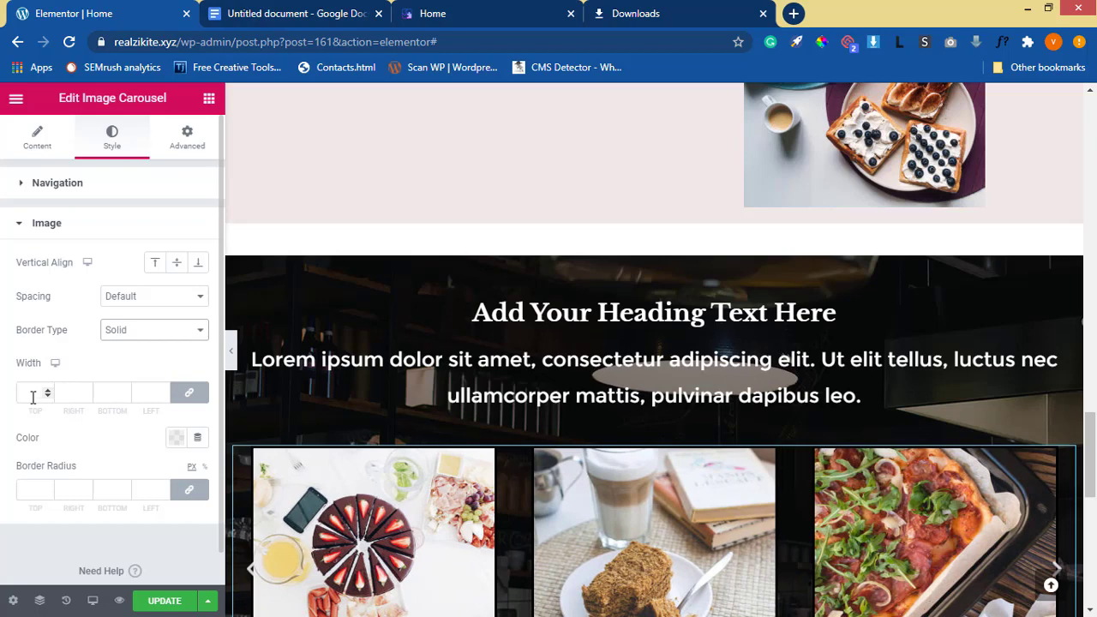
click(153, 334)
click(129, 344)
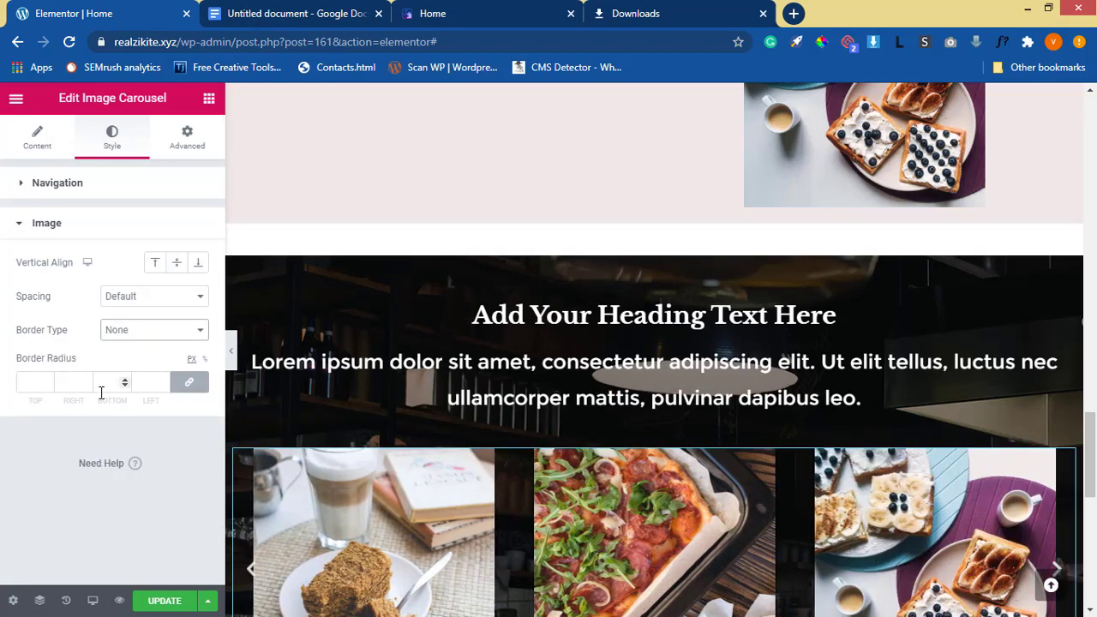
Try a border radius of 50 px on all corners of the carousel's images
click(31, 382)
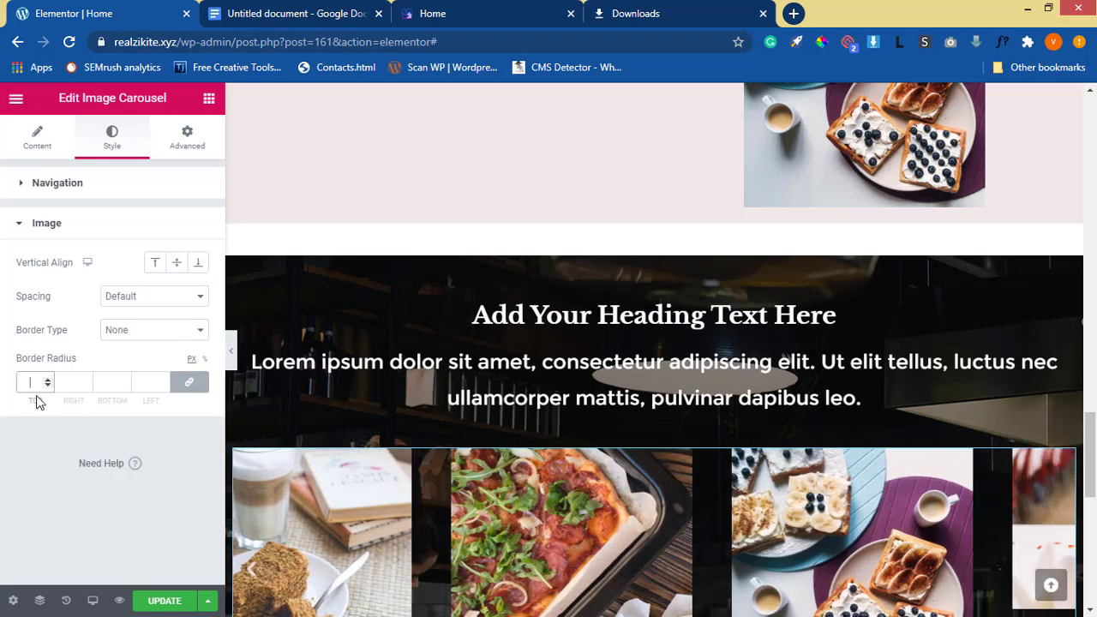
text(50)
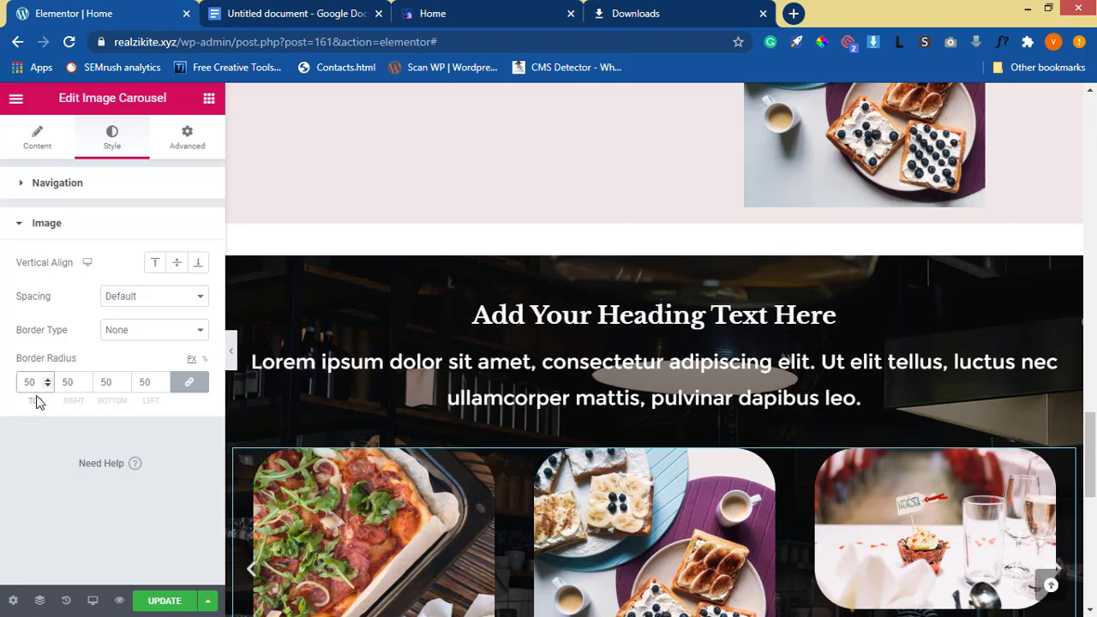
key(BackSpace)
key(BackSpace)
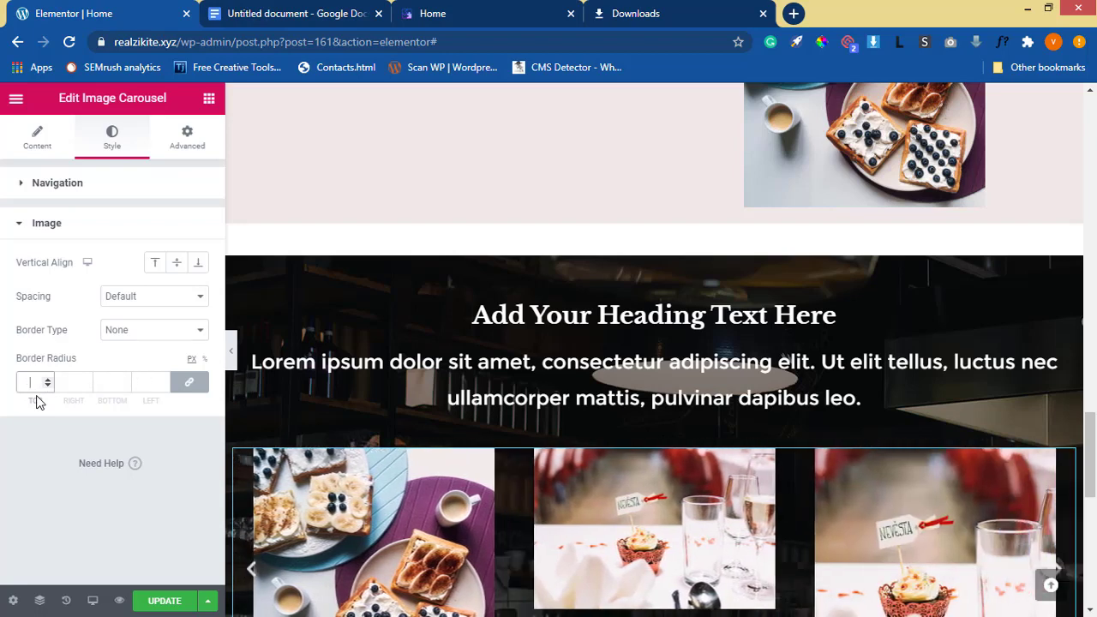
scroll(378, 302, down, 2)
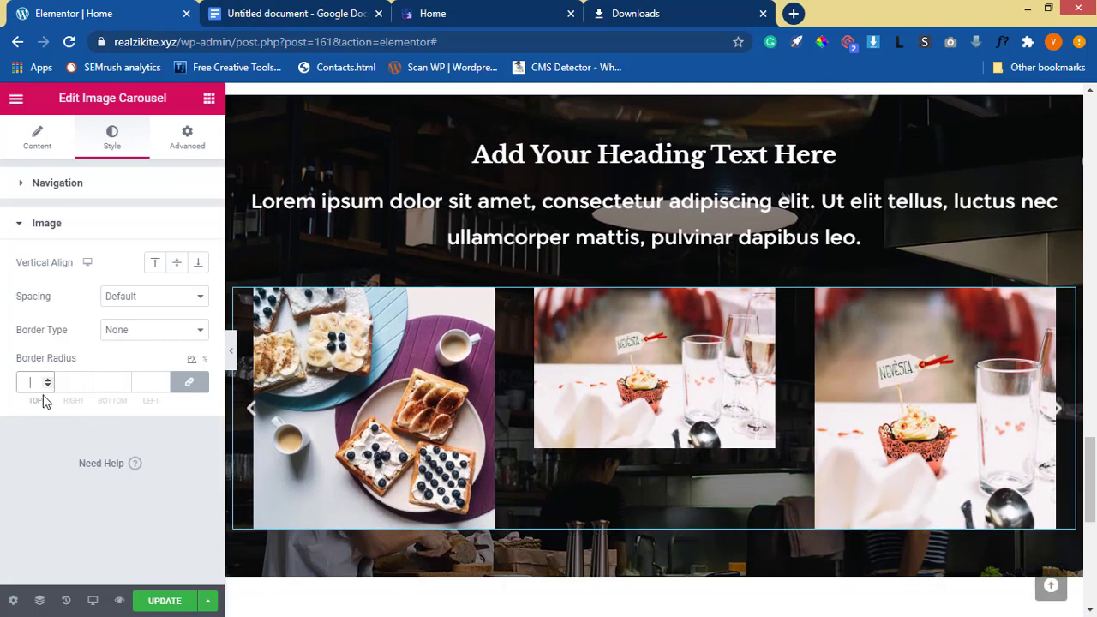
text(50)
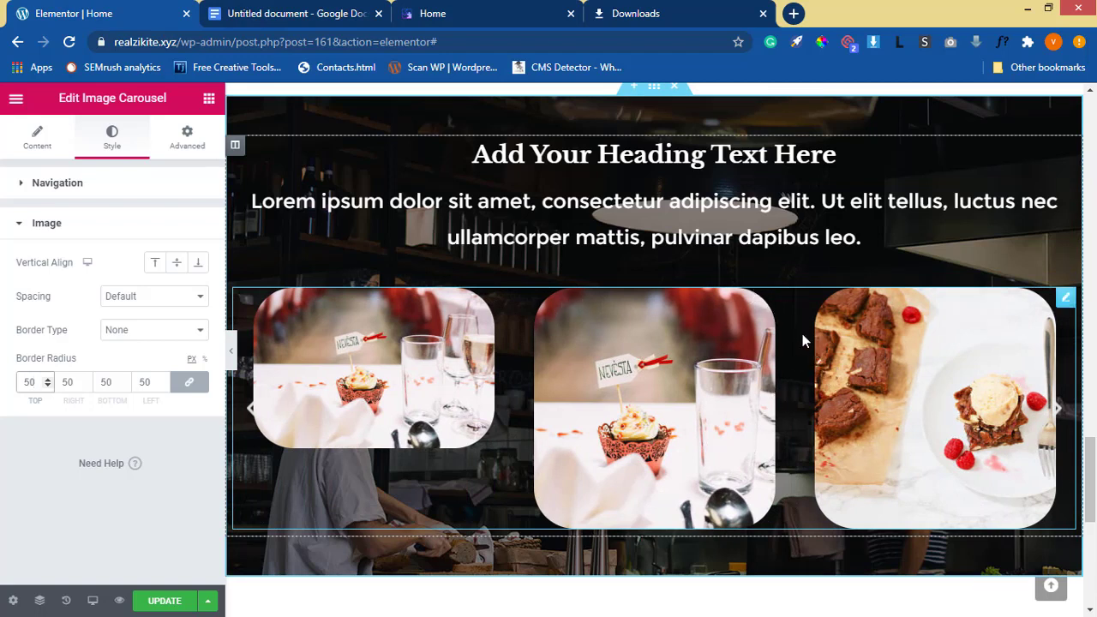
Try smaller border radii of 20 px and 5 px on the carousel's images, and settle on 10 px for all four corners
key(BackSpace)
text(20)
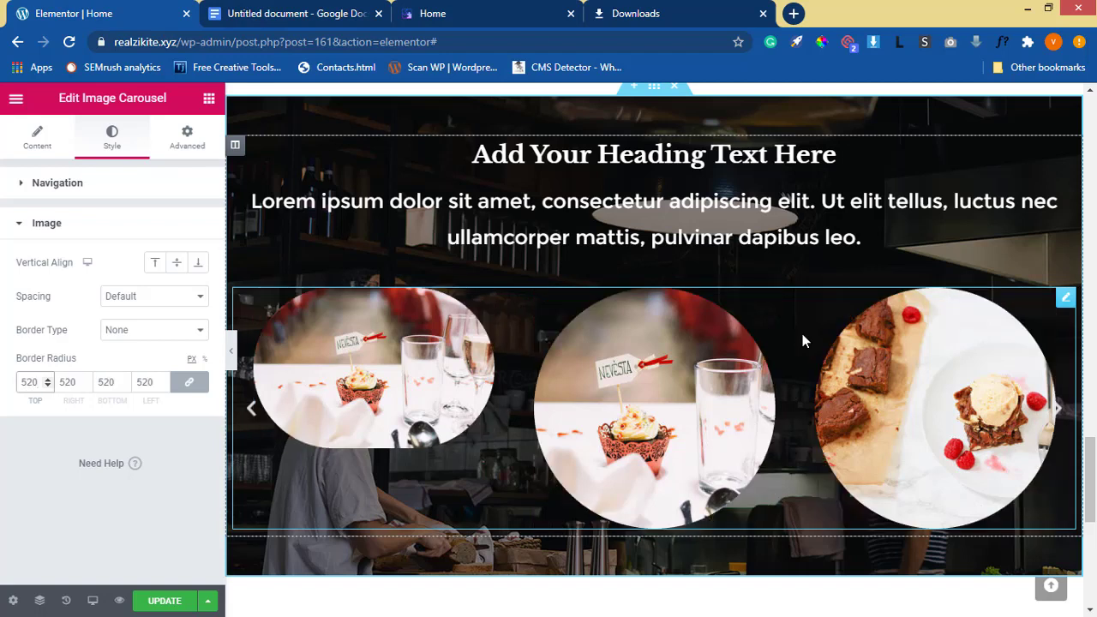
key(BackSpace)
key(BackSpace)
key(BackSpace)
text(20)
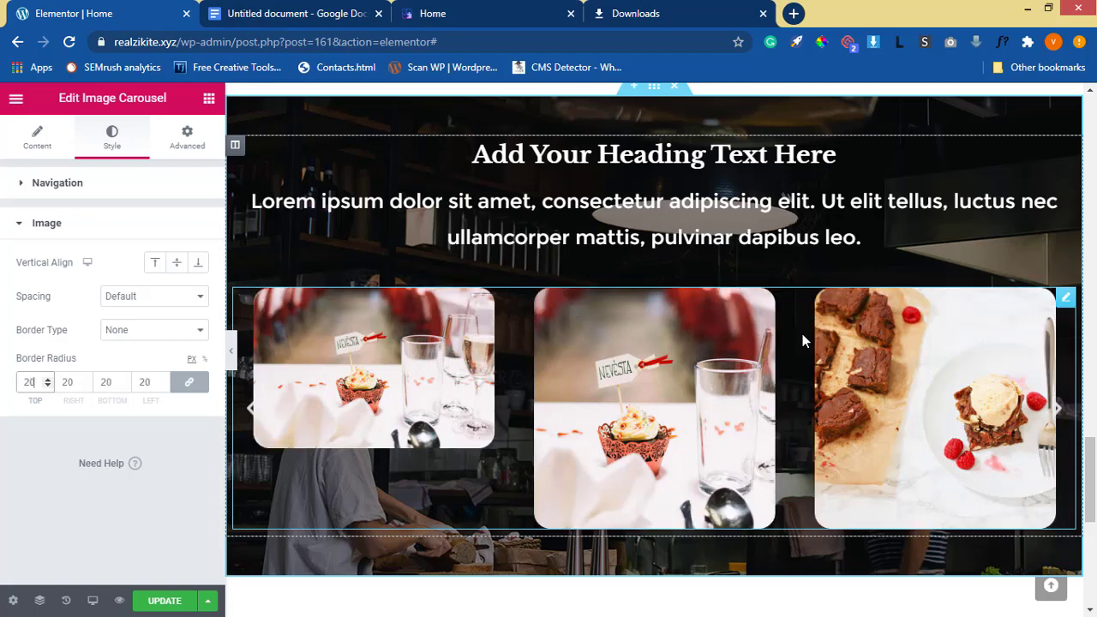
key(BackSpace)
key(BackSpace)
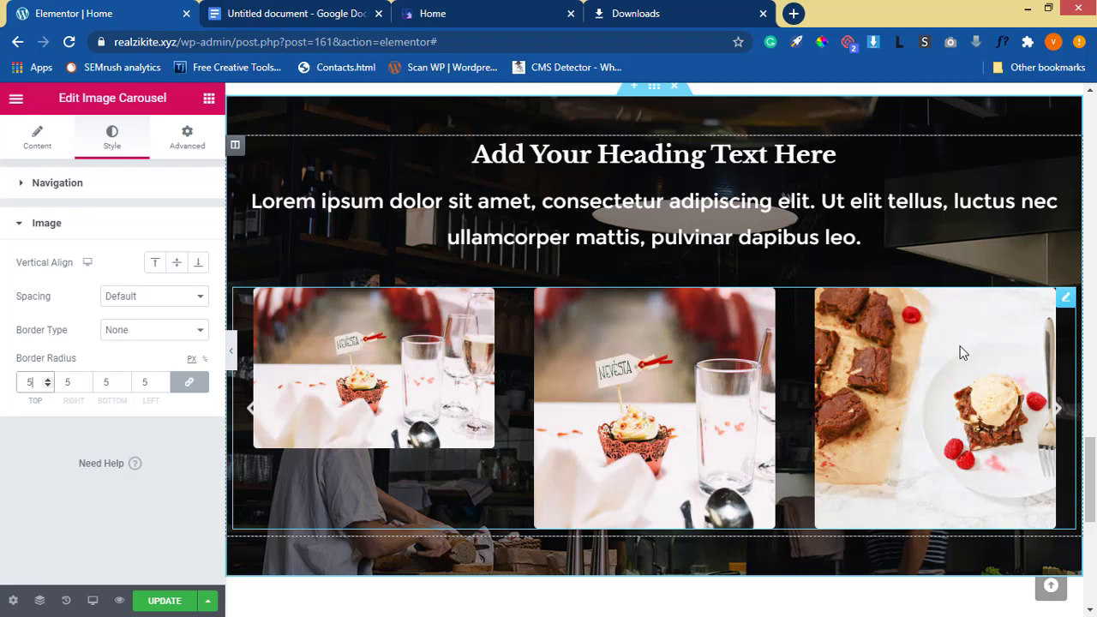
click(162, 379)
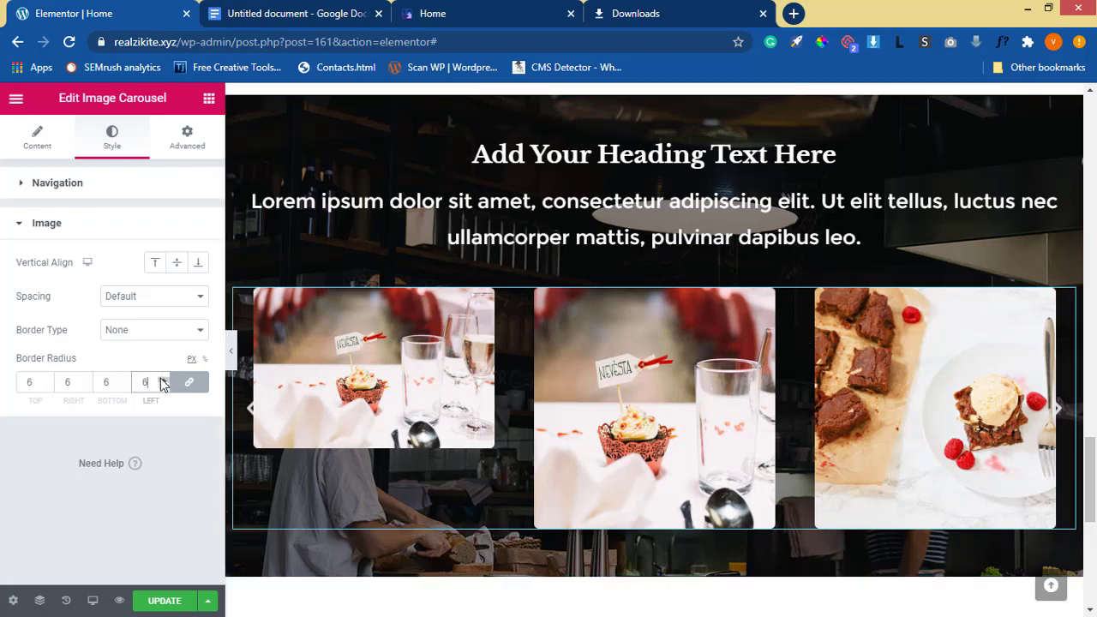
click(163, 379)
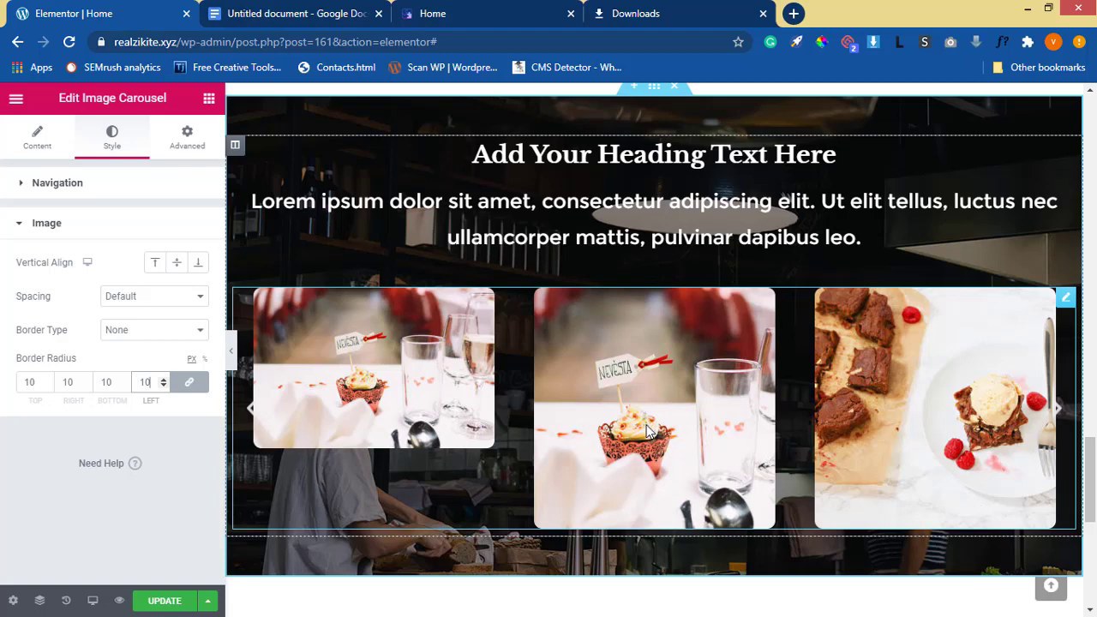
Check what follows the carousel on the reference home page, and add a center-aligned Button widget below the image carousel
click(483, 21)
scroll(562, 317, down, 2)
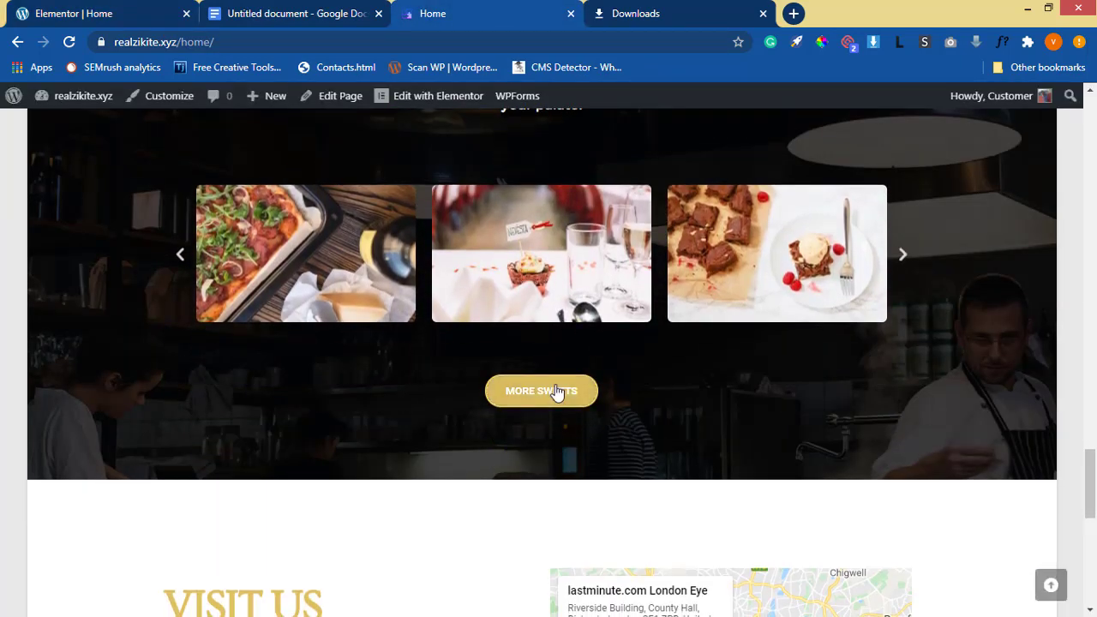
click(112, 21)
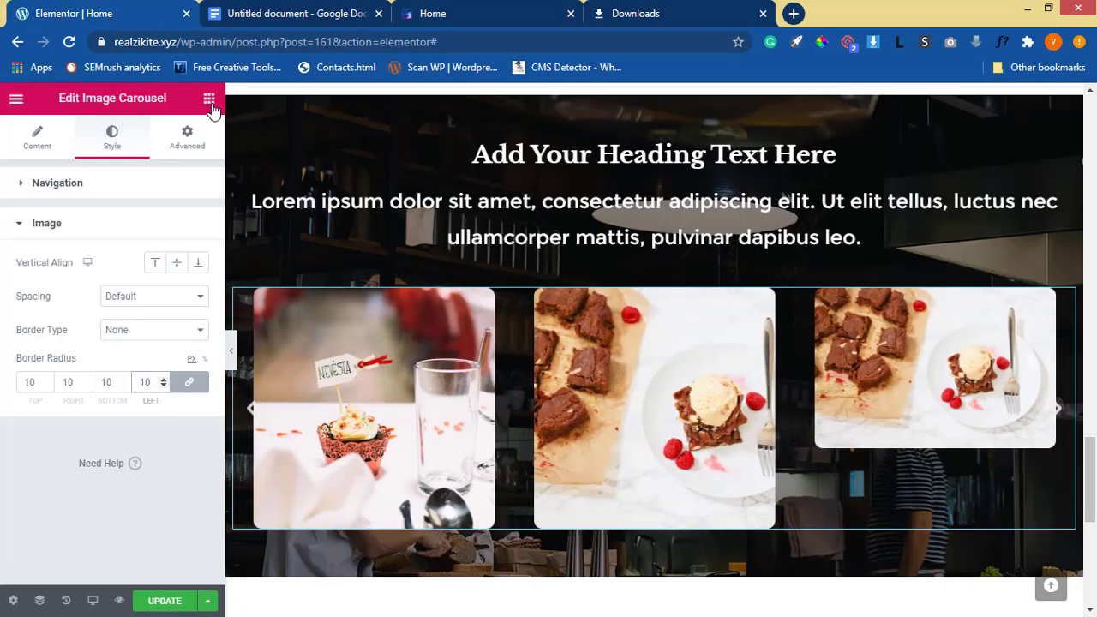
click(210, 103)
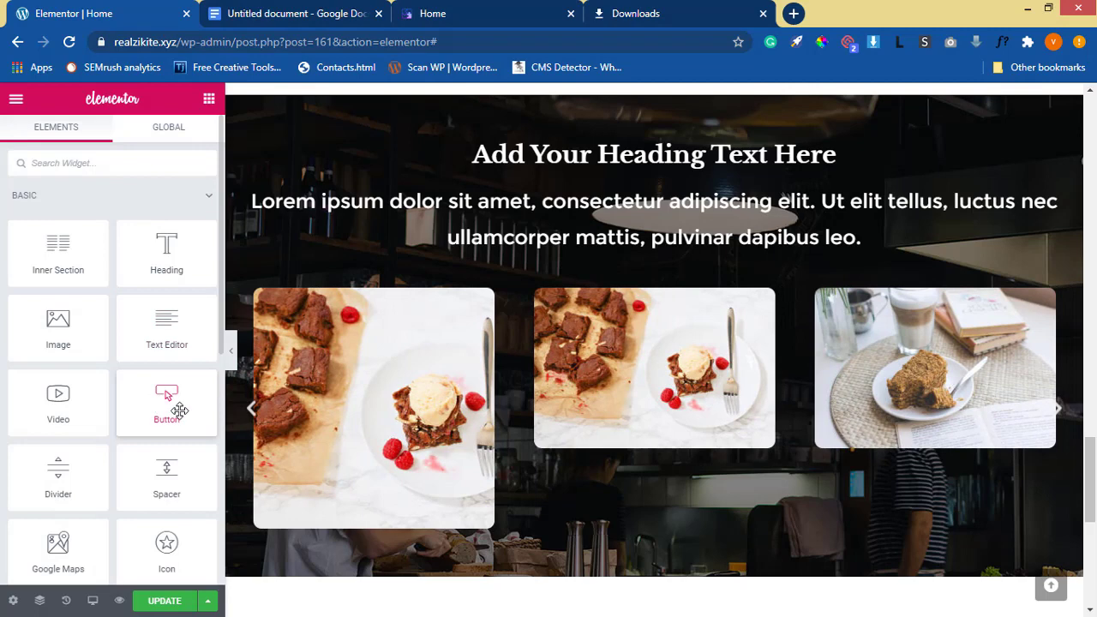
drag(196, 433, 430, 534)
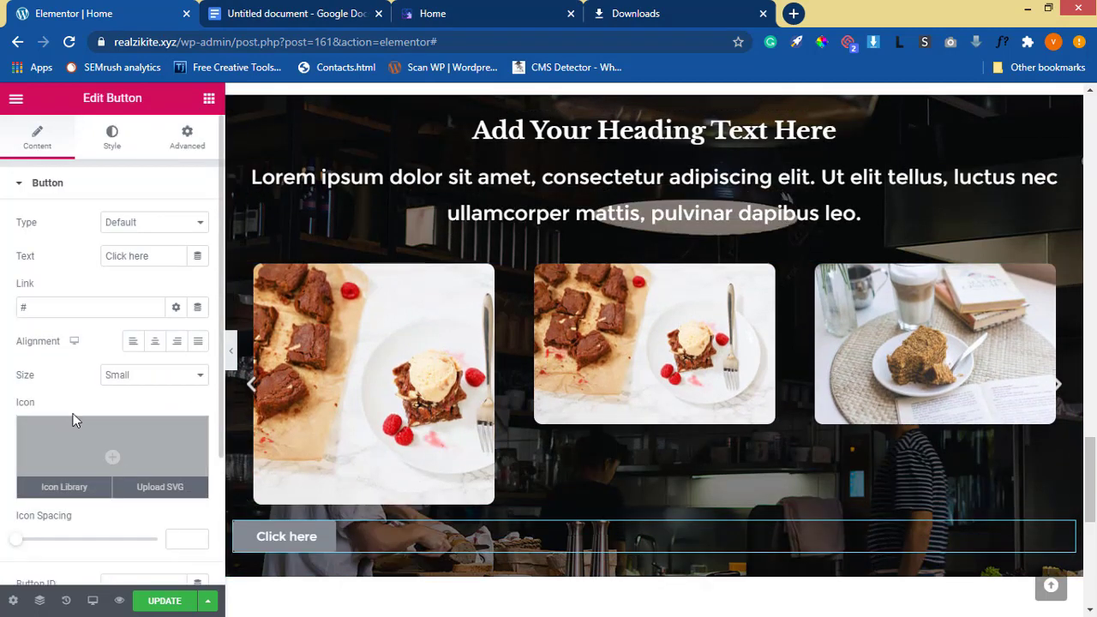
click(155, 342)
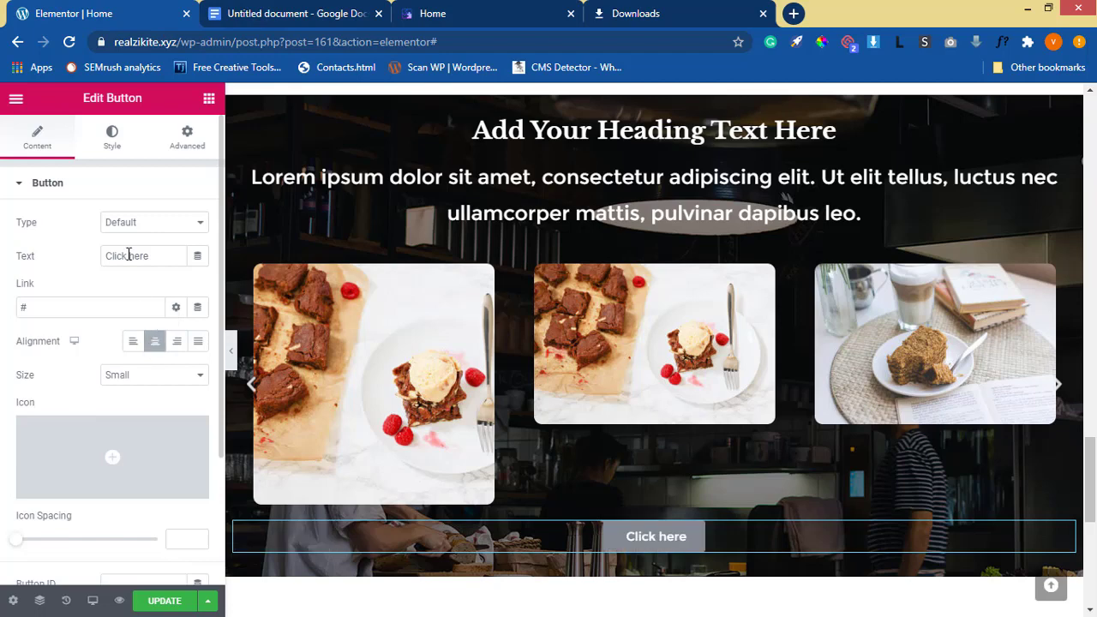
Check the button's label on the reference home page, and set the new button's text to "More Sweets"
click(526, 14)
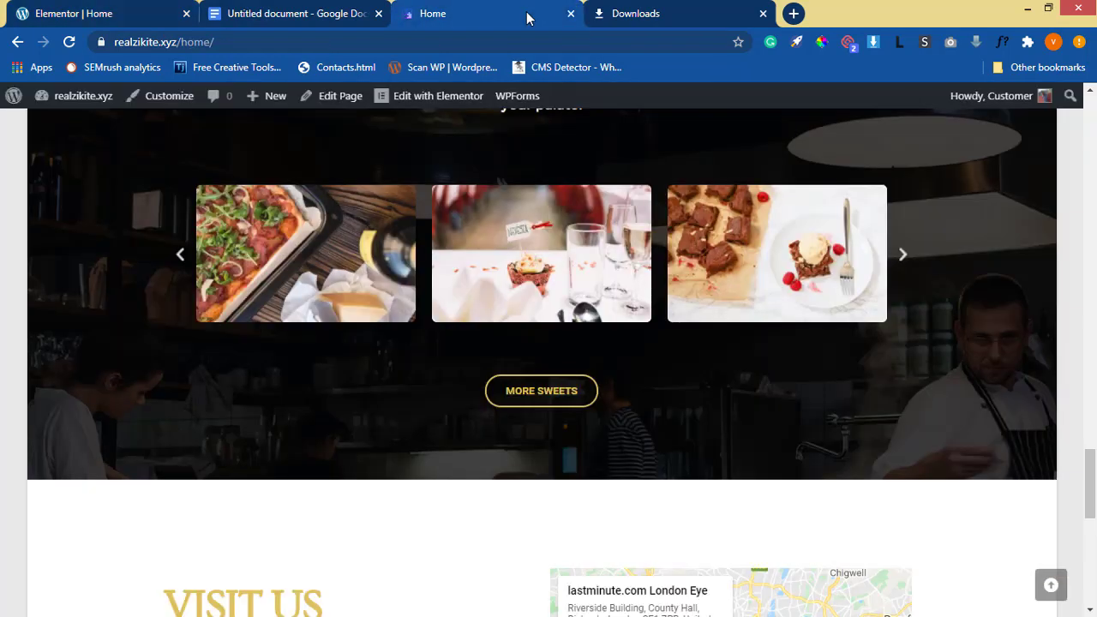
click(112, 14)
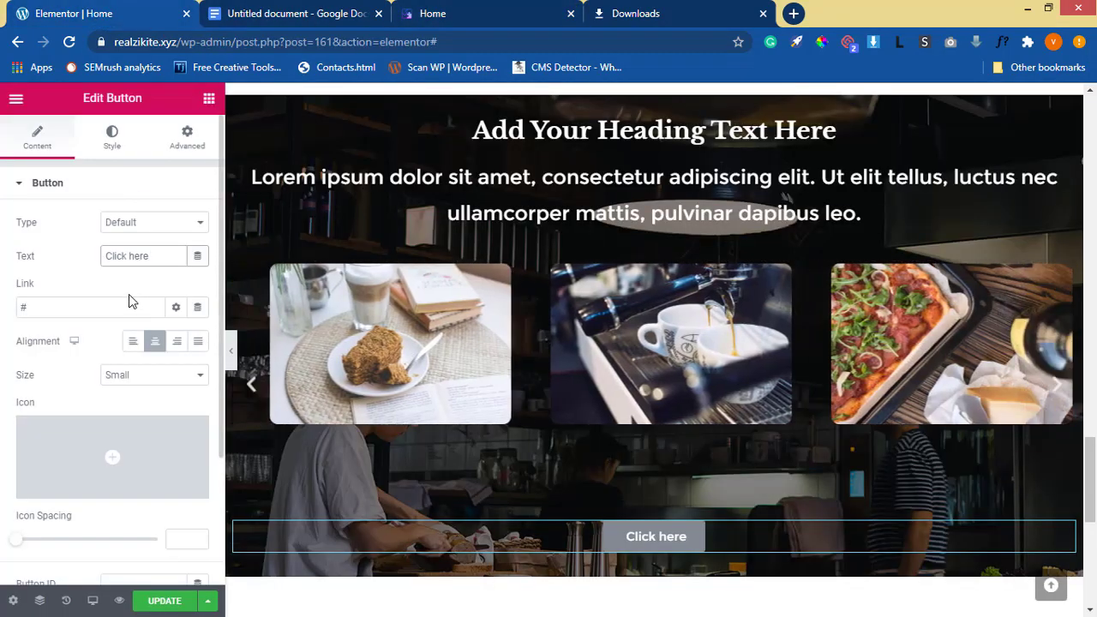
key(ctrl+a)
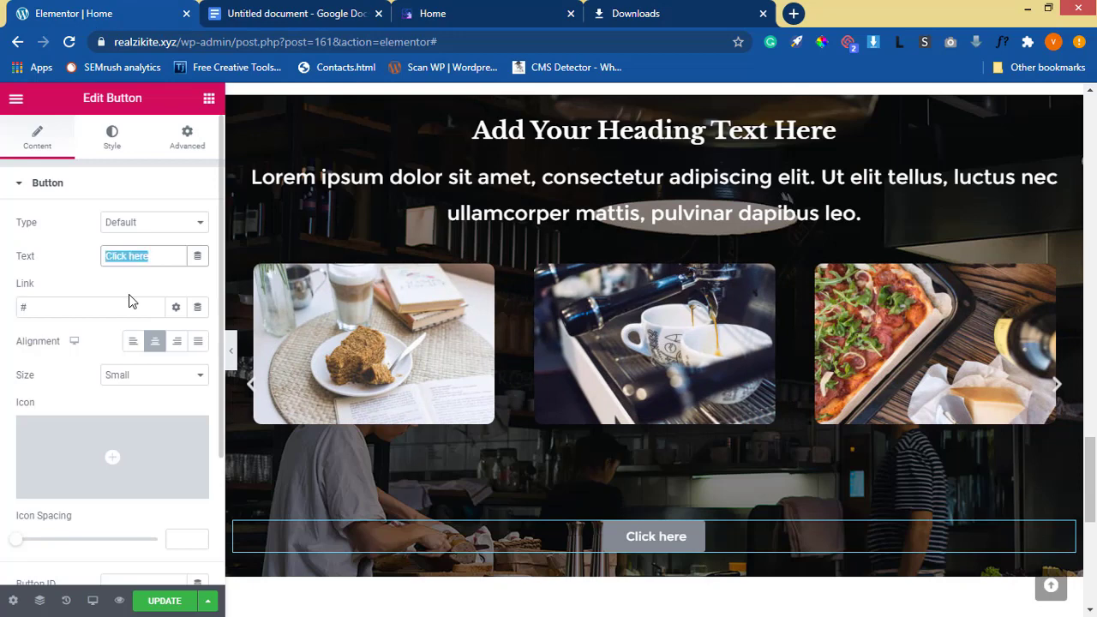
key(BackSpace)
text(More)
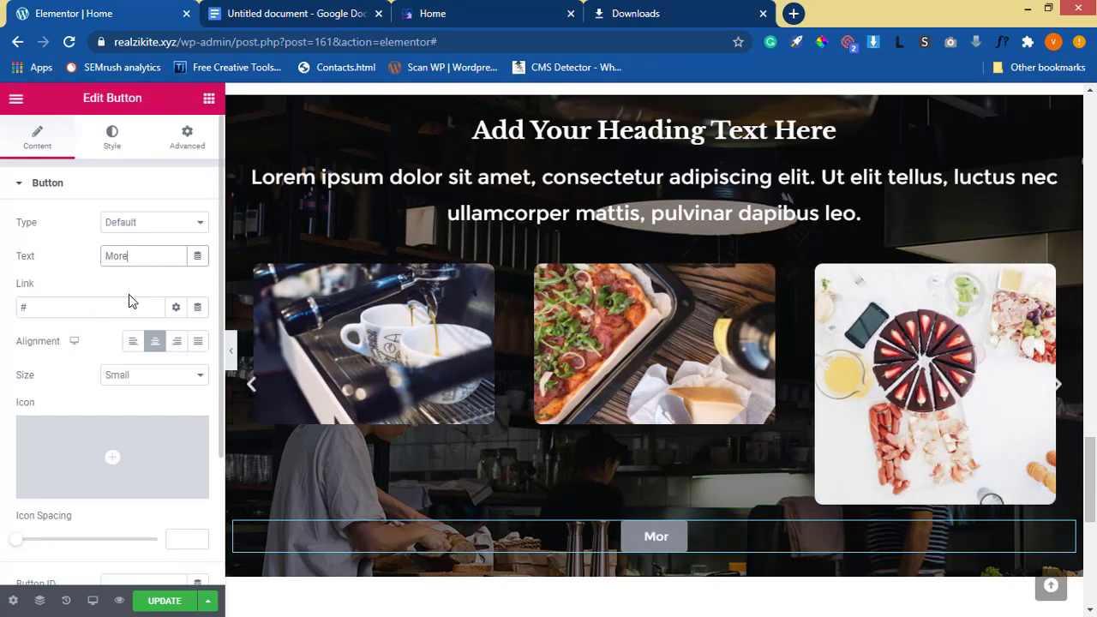
text( Sweet)
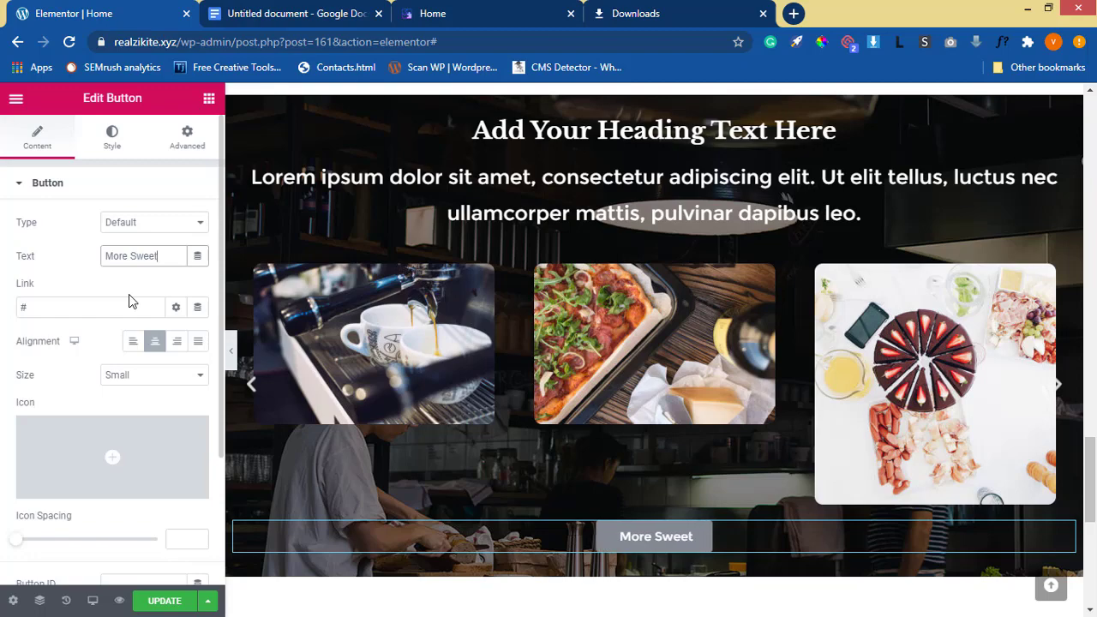
text(s)
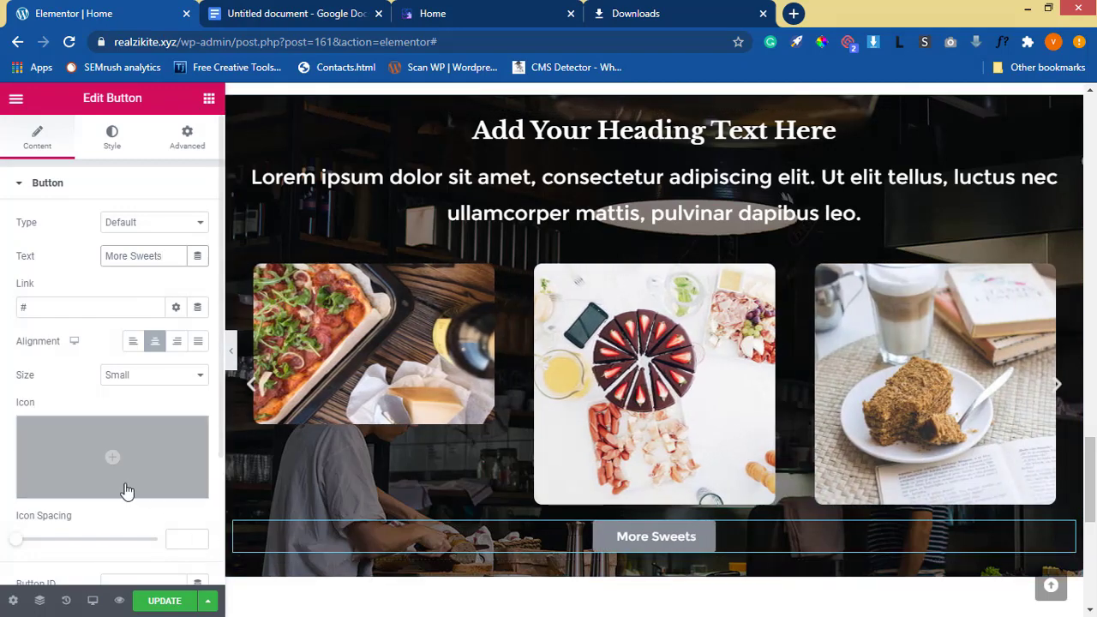
Add the circled right-arrow icon to the More Sweets button and position it after the text
click(84, 492)
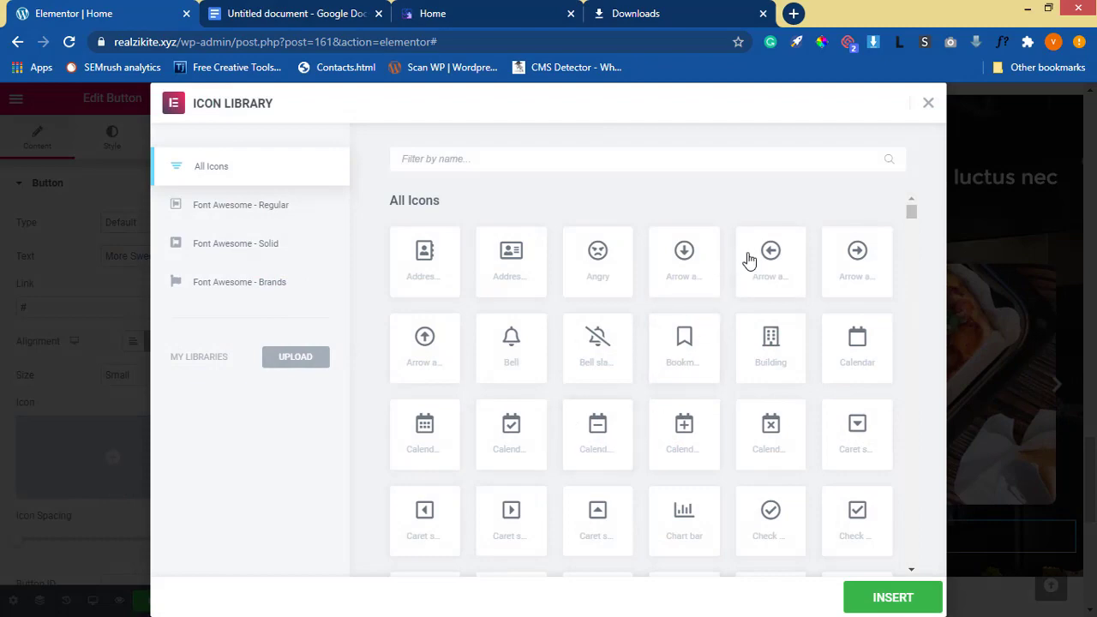
click(873, 263)
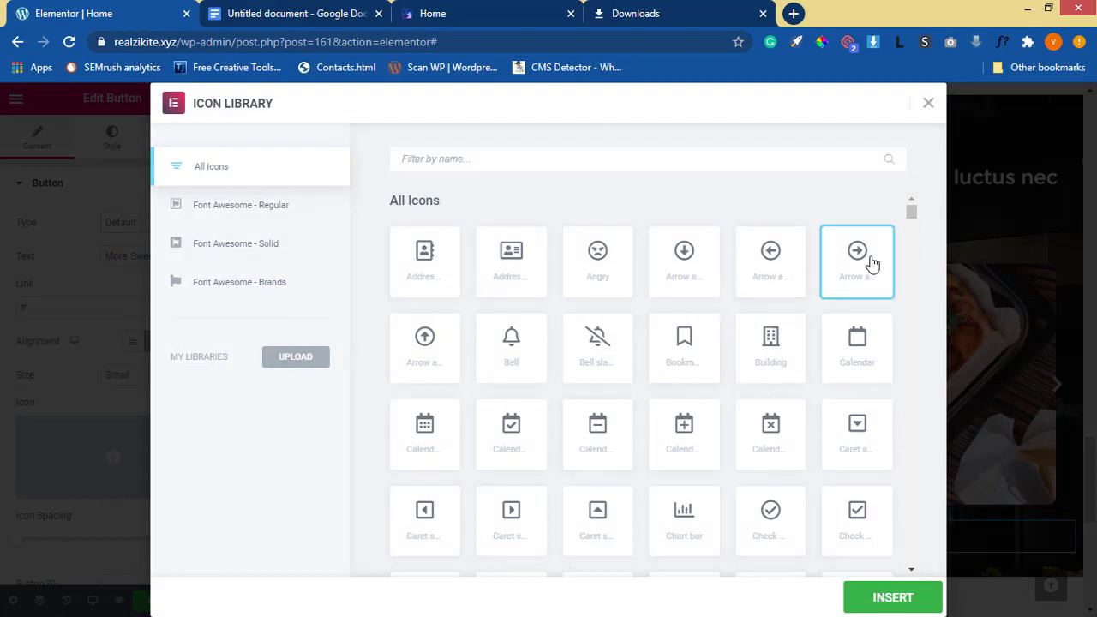
click(906, 603)
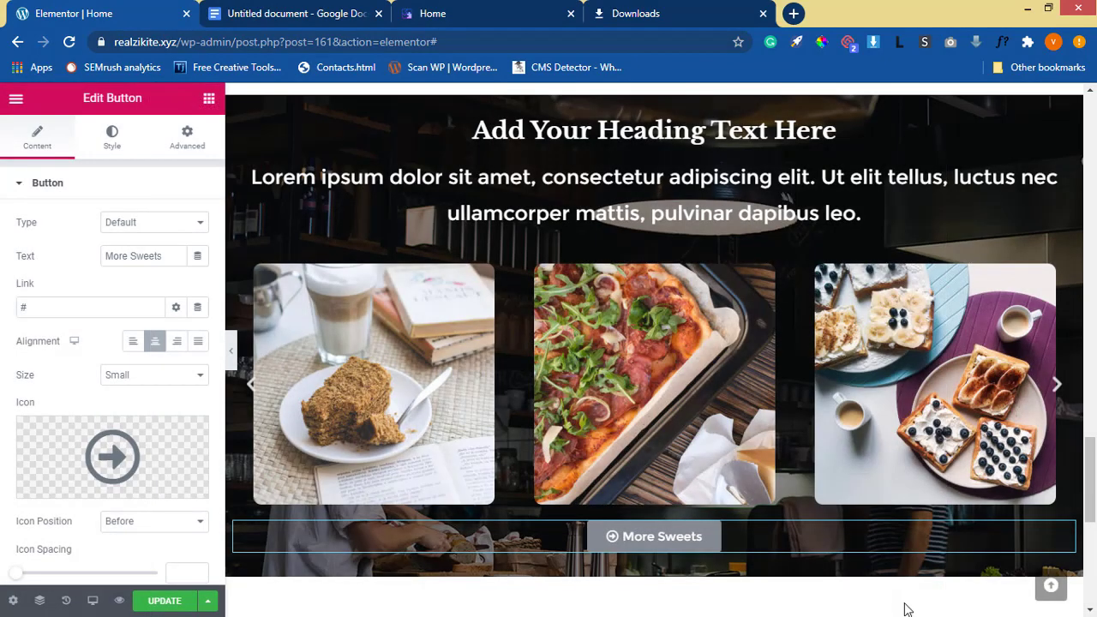
scroll(171, 480, down, 2)
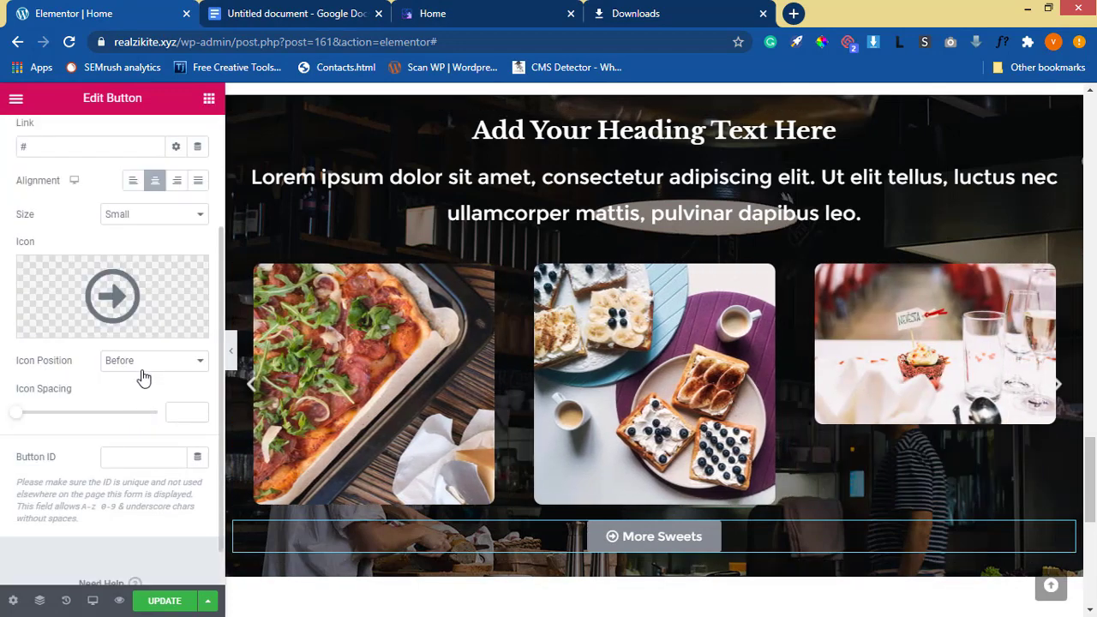
click(147, 361)
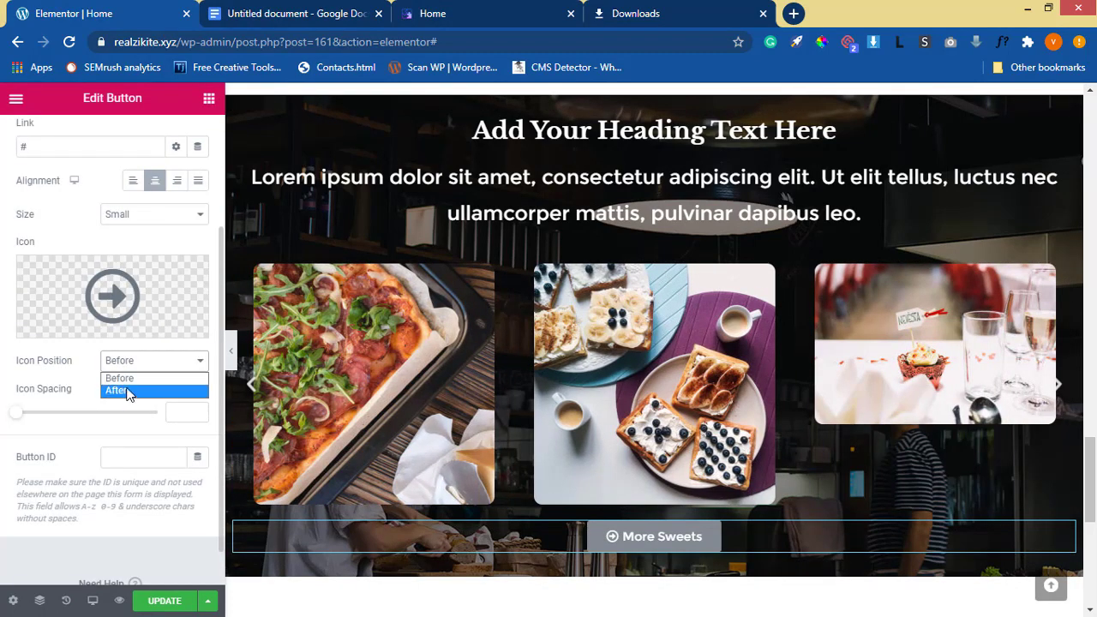
click(126, 390)
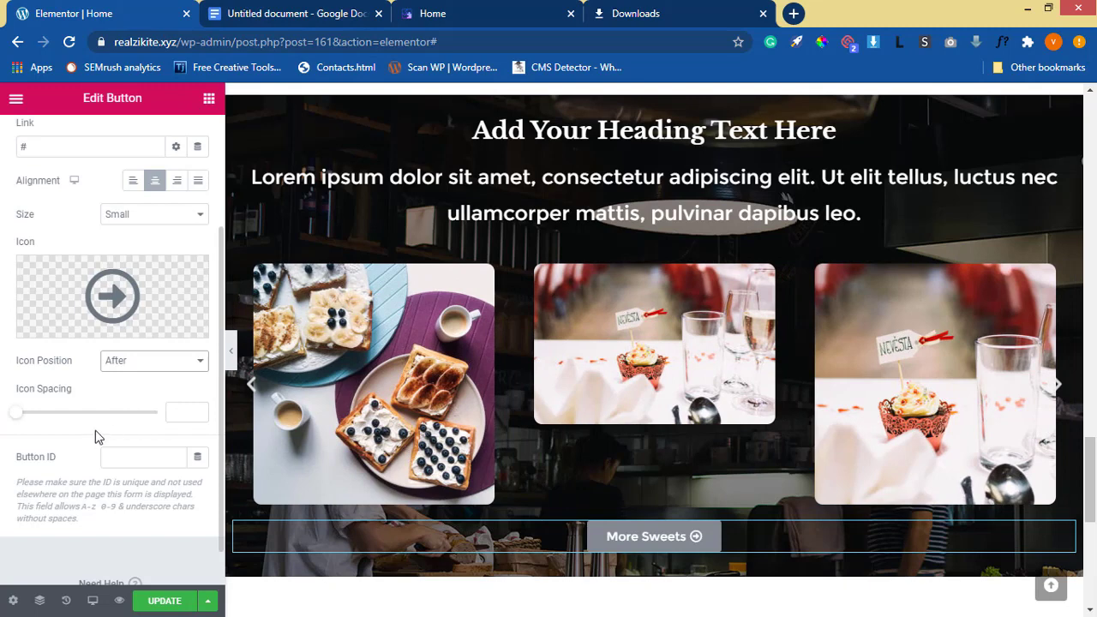
scroll(135, 404, up, 3)
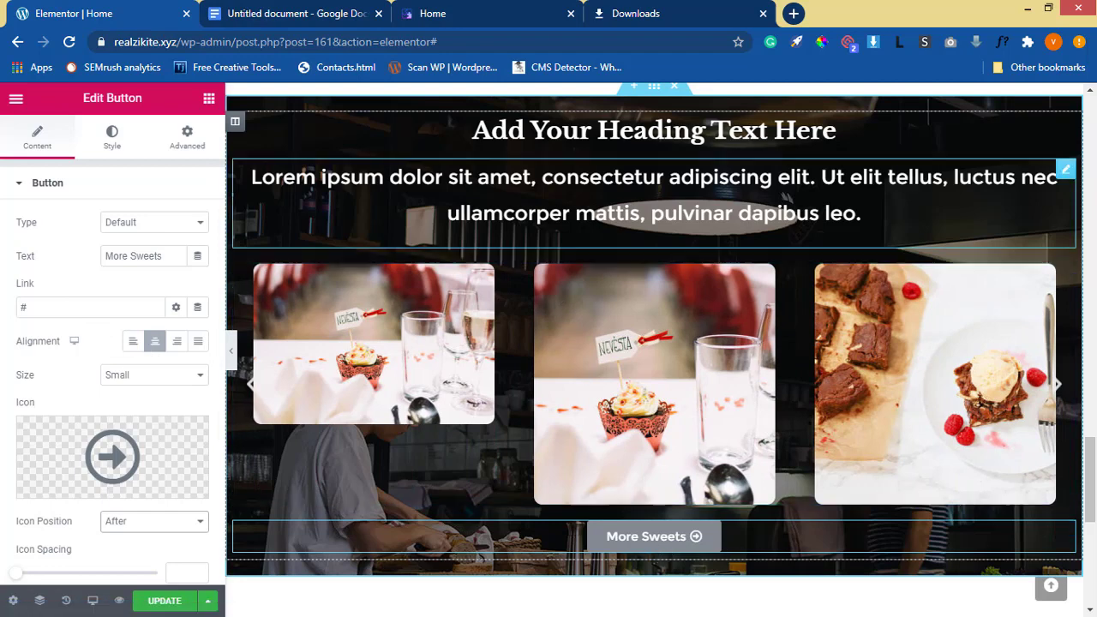
Check the styling of the More Sweets button on the reference home page and the type options offered for the new button
click(500, 14)
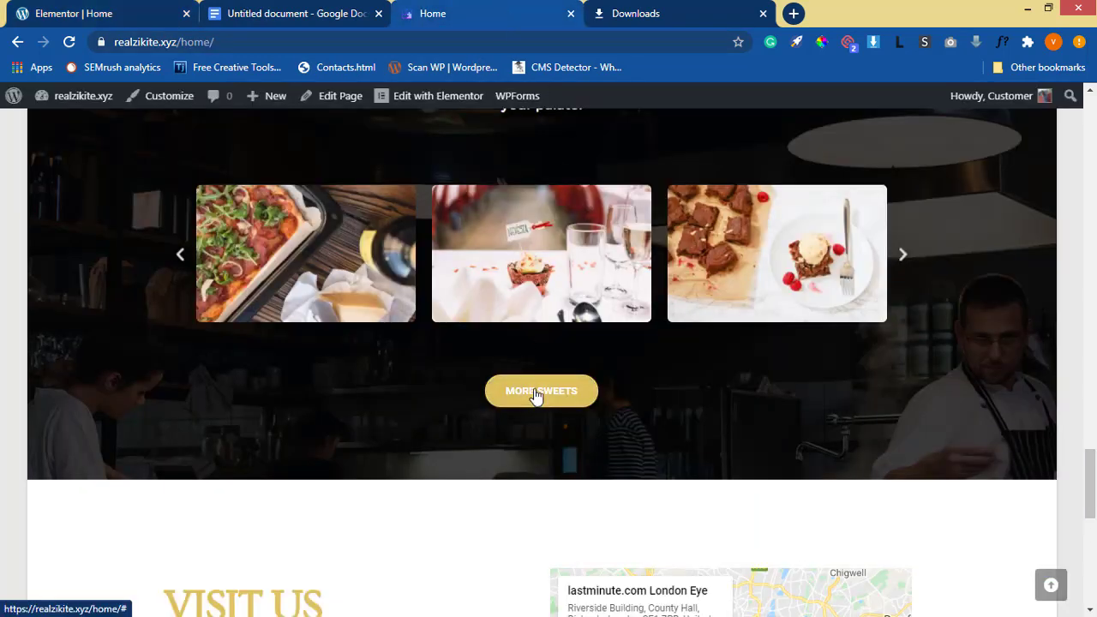
click(128, 14)
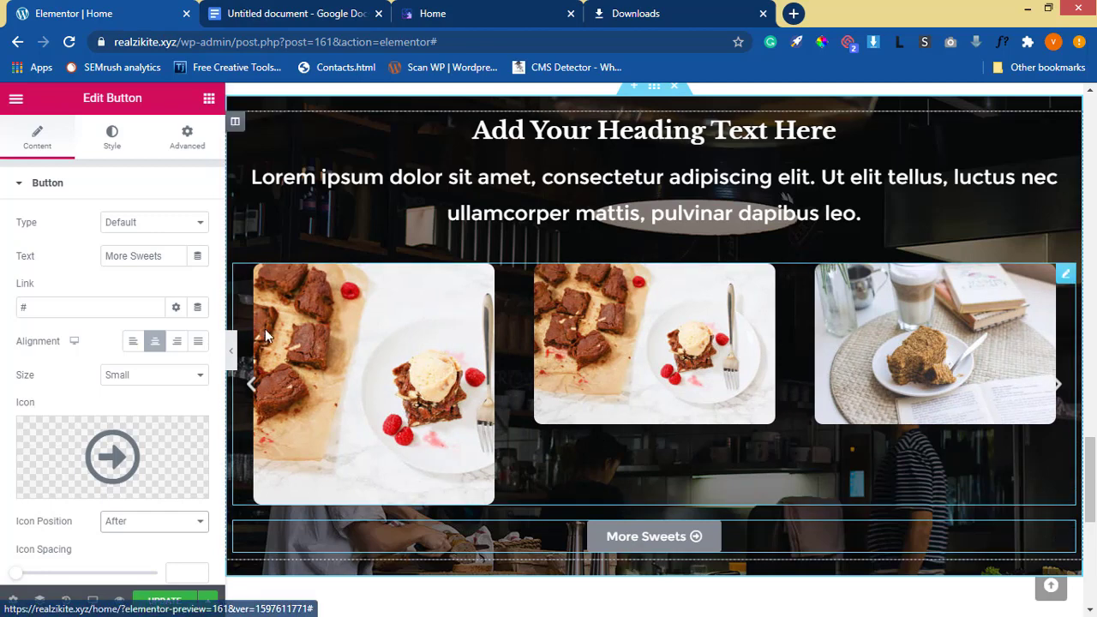
scroll(634, 532, up, 1)
click(144, 225)
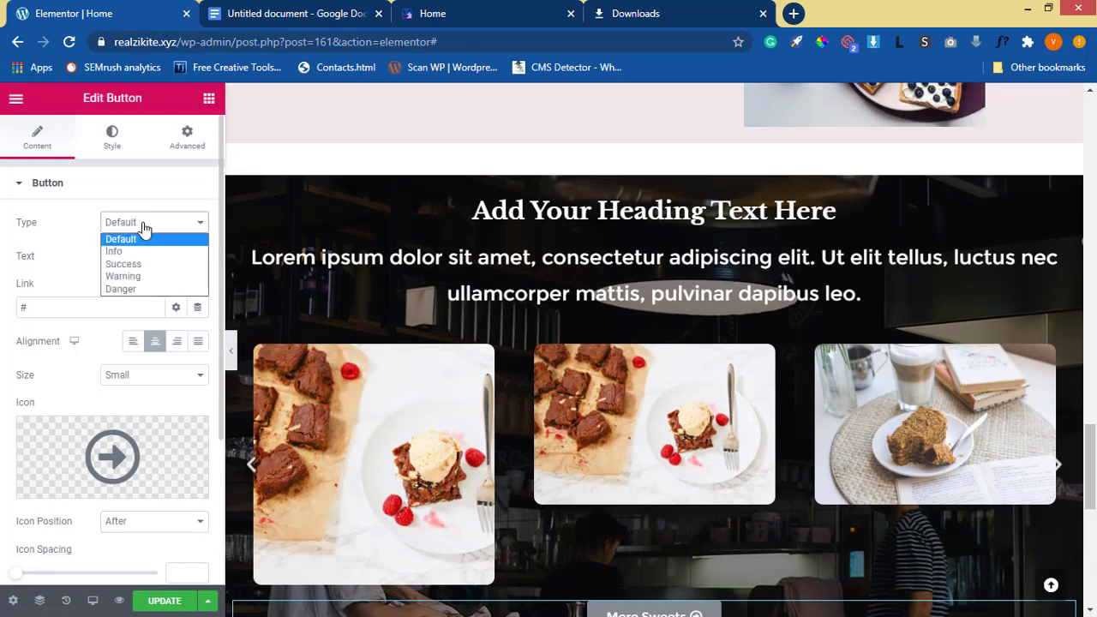
click(145, 224)
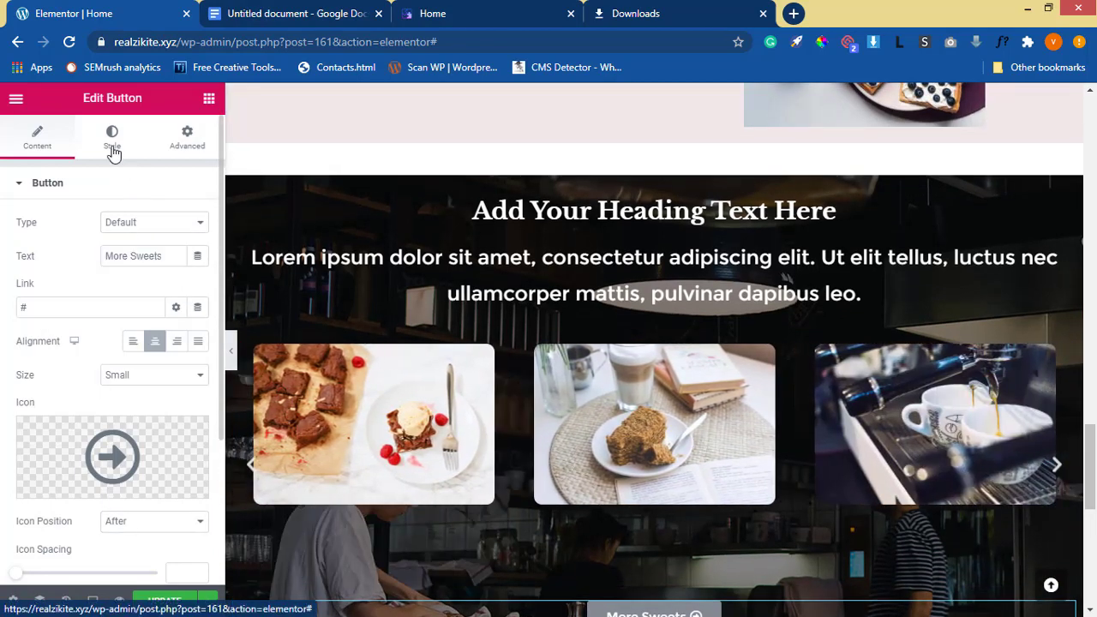
Set the More Sweets button's typography size to 20 px
click(113, 153)
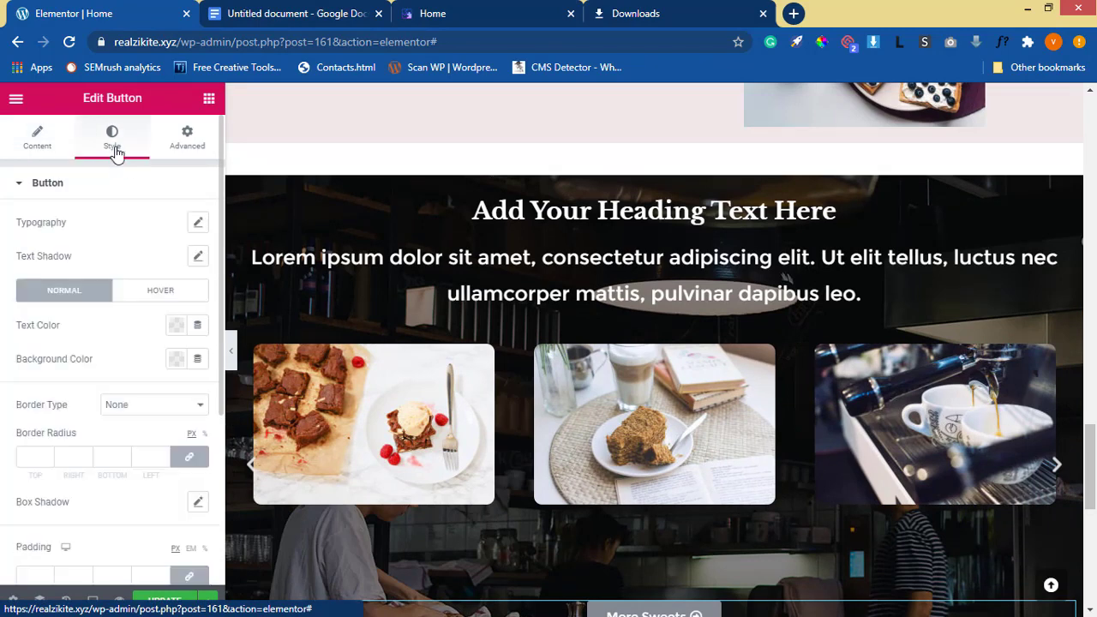
click(198, 224)
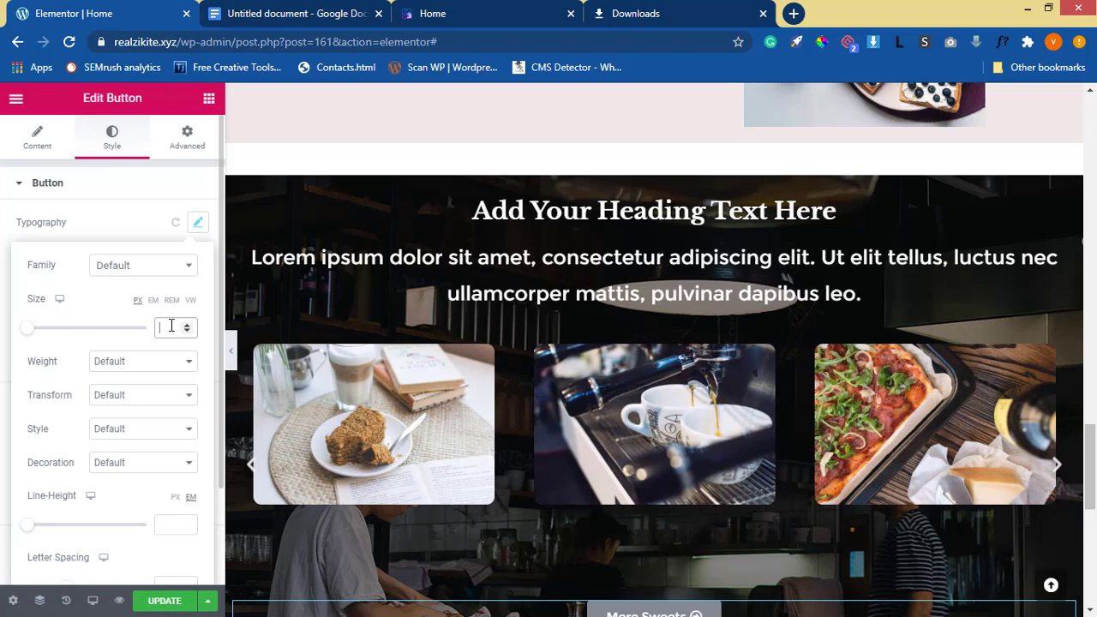
text(20)
scroll(525, 366, down, 1)
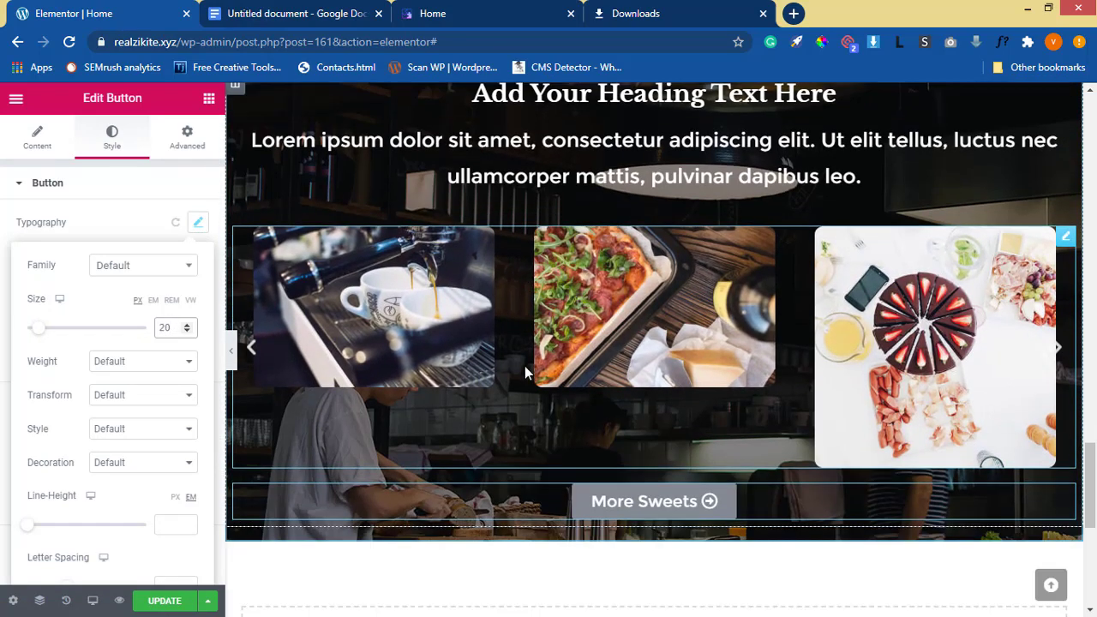
scroll(525, 366, down, 1)
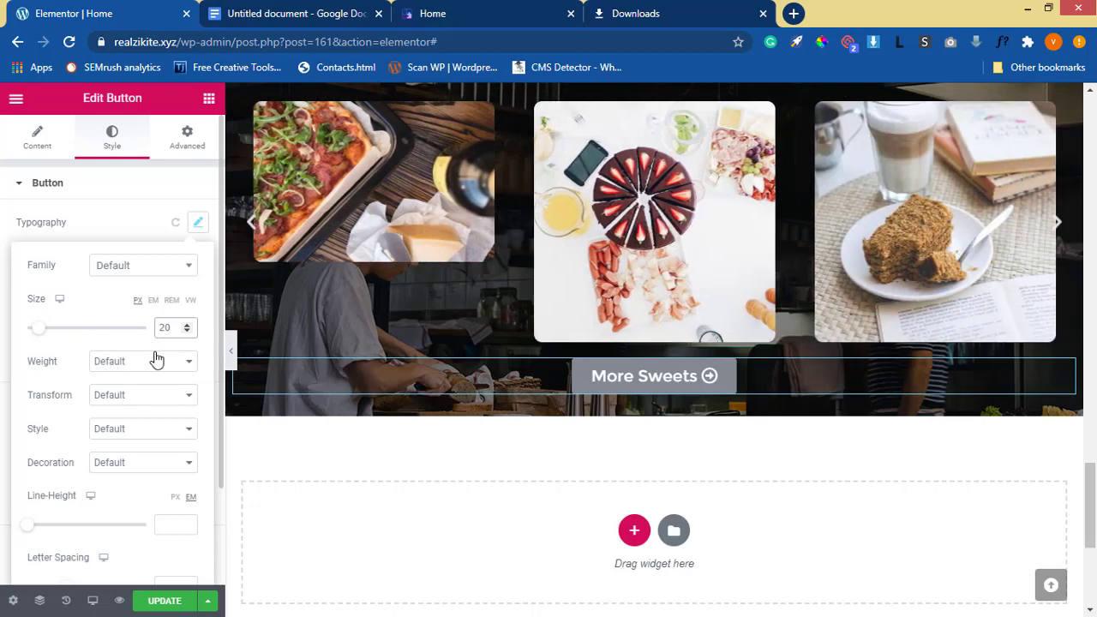
scroll(156, 360, down, 2)
scroll(156, 286, up, 2)
click(60, 192)
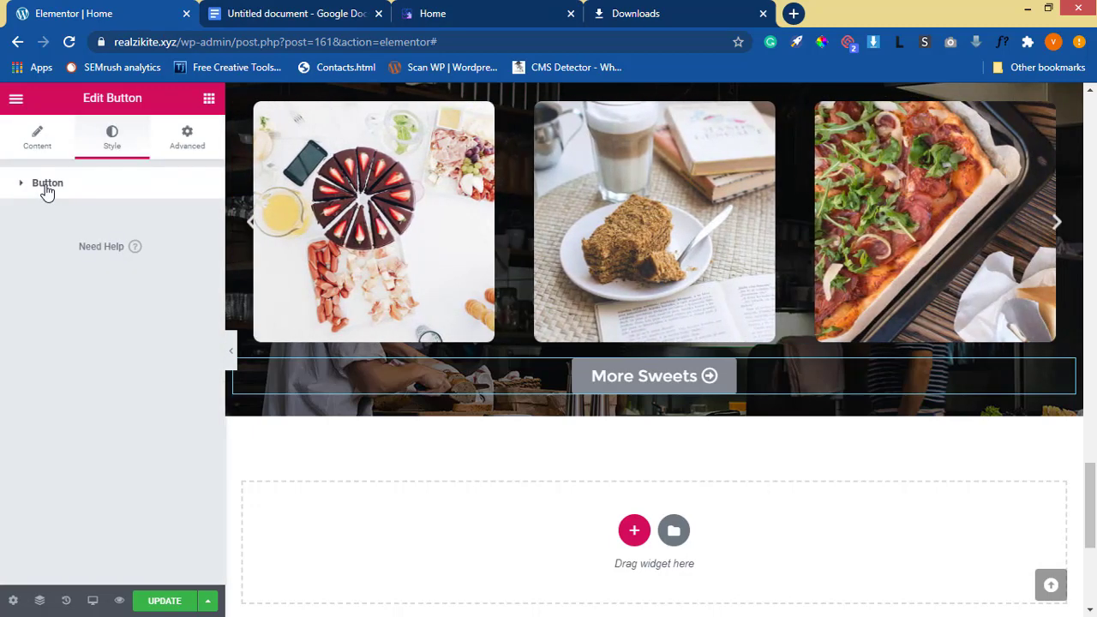
click(48, 189)
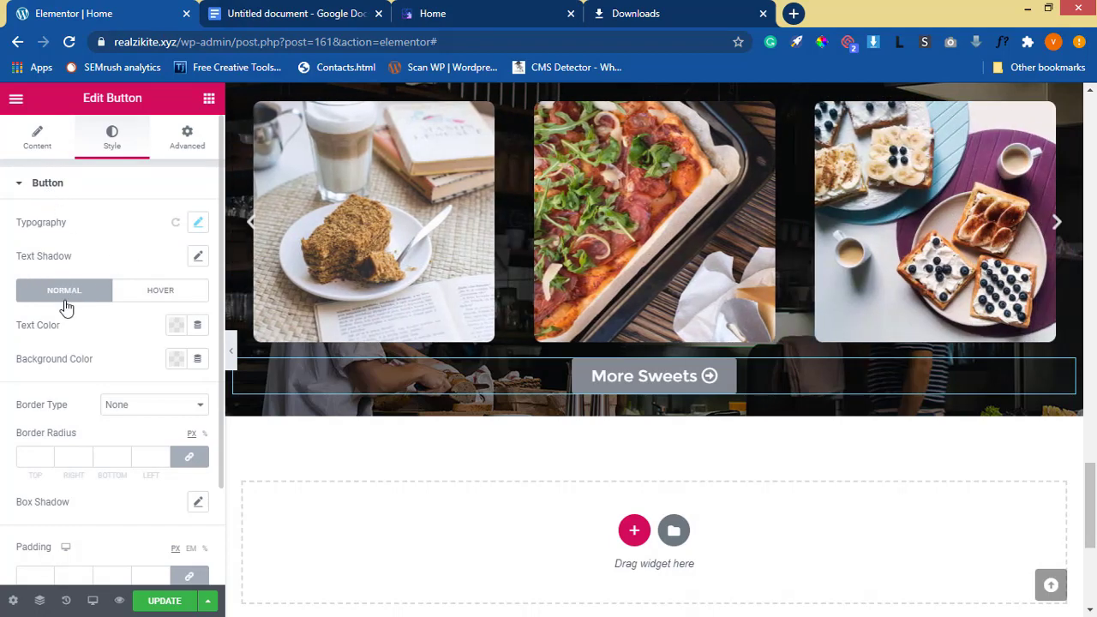
Set the More Sweets button's normal-state text color to white
scroll(78, 393, down, 1)
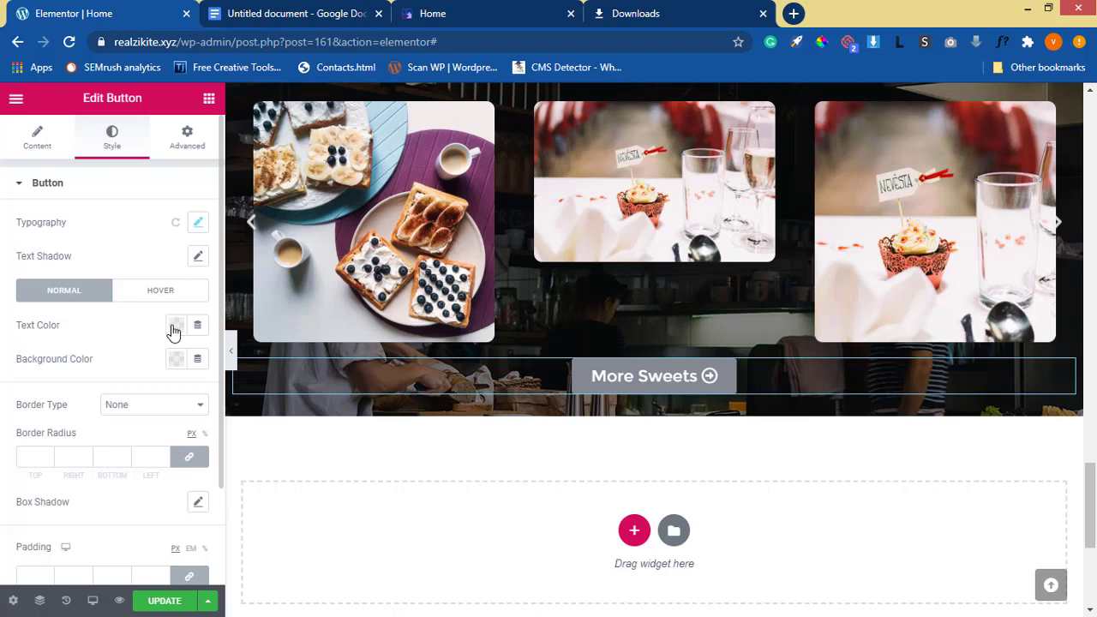
click(174, 328)
click(247, 365)
click(128, 327)
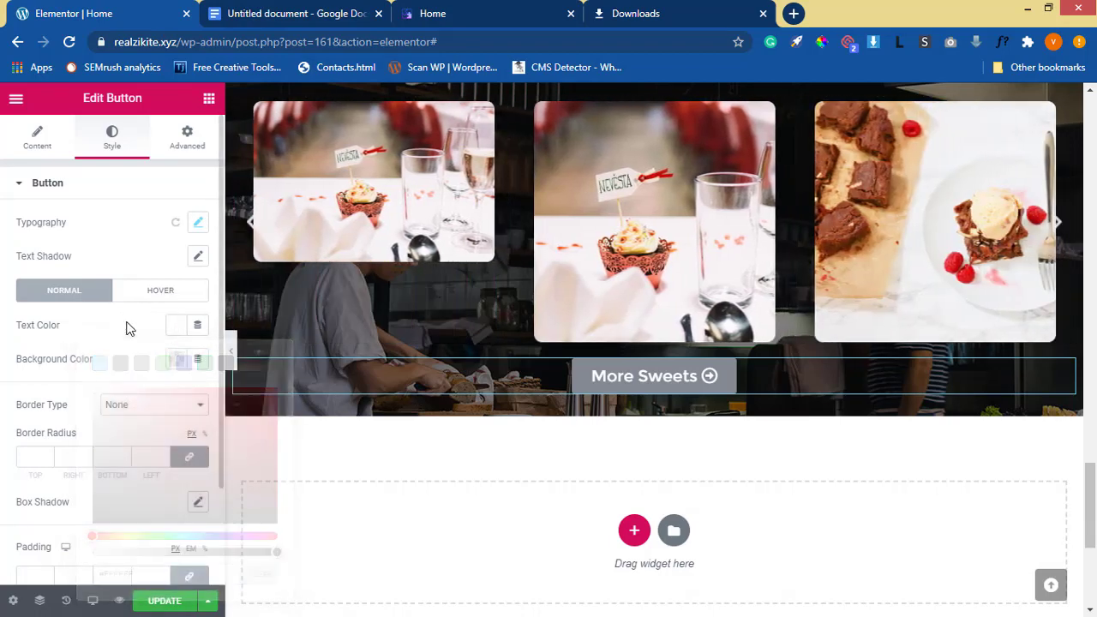
Give the More Sweets button a golden normal-state background color, #CDA625
click(175, 359)
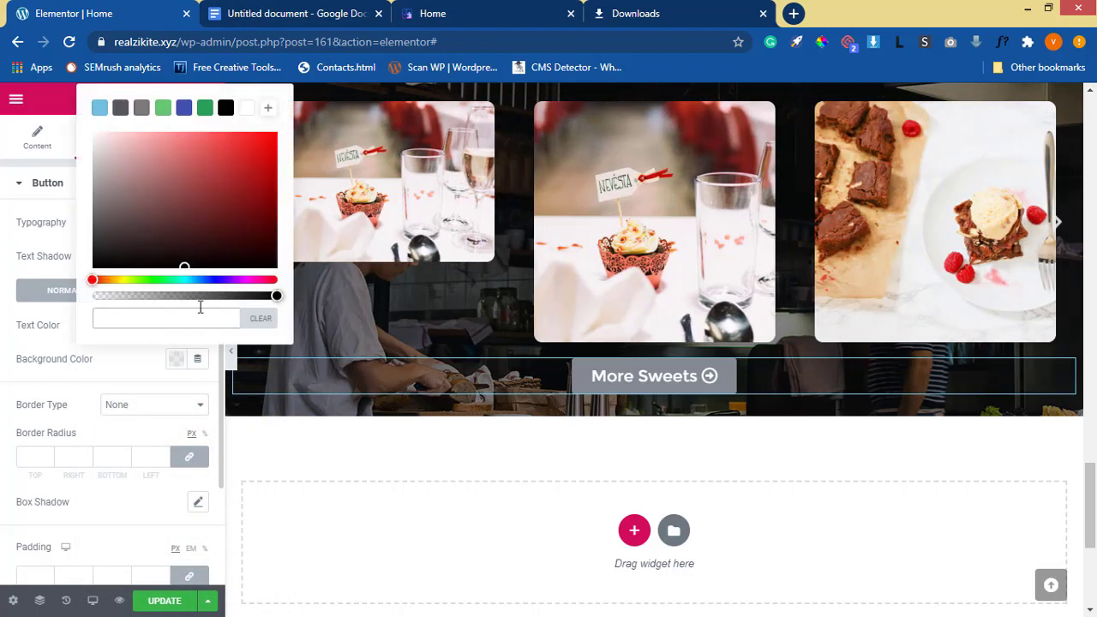
click(117, 281)
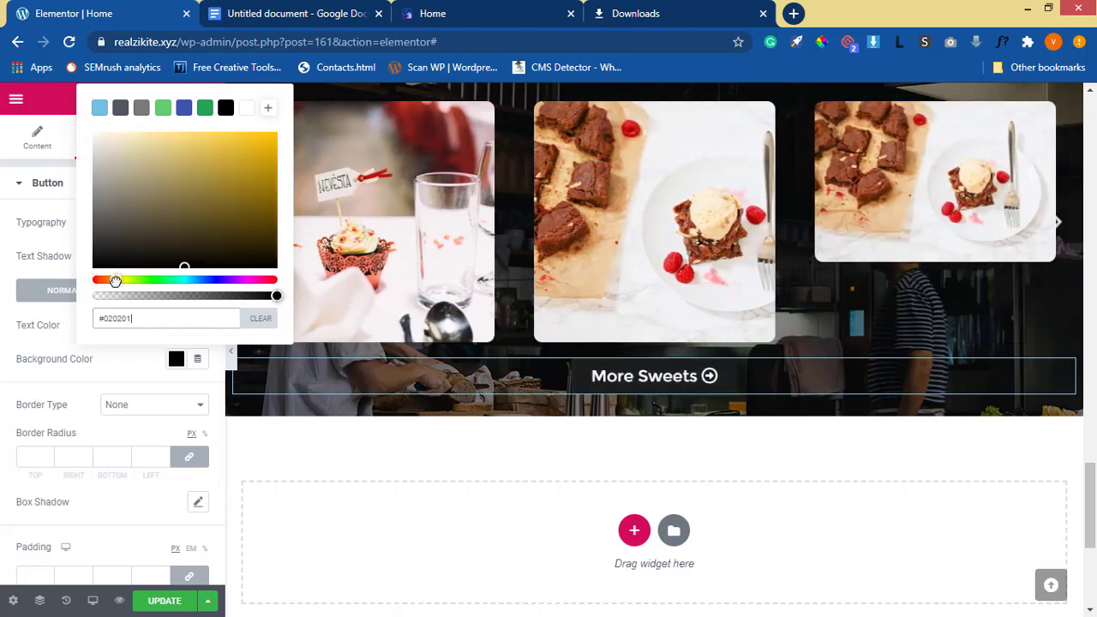
mouse_move(186, 201)
mouse_down()
mouse_move(247, 141)
mouse_move(217, 174)
mouse_up()
click(243, 159)
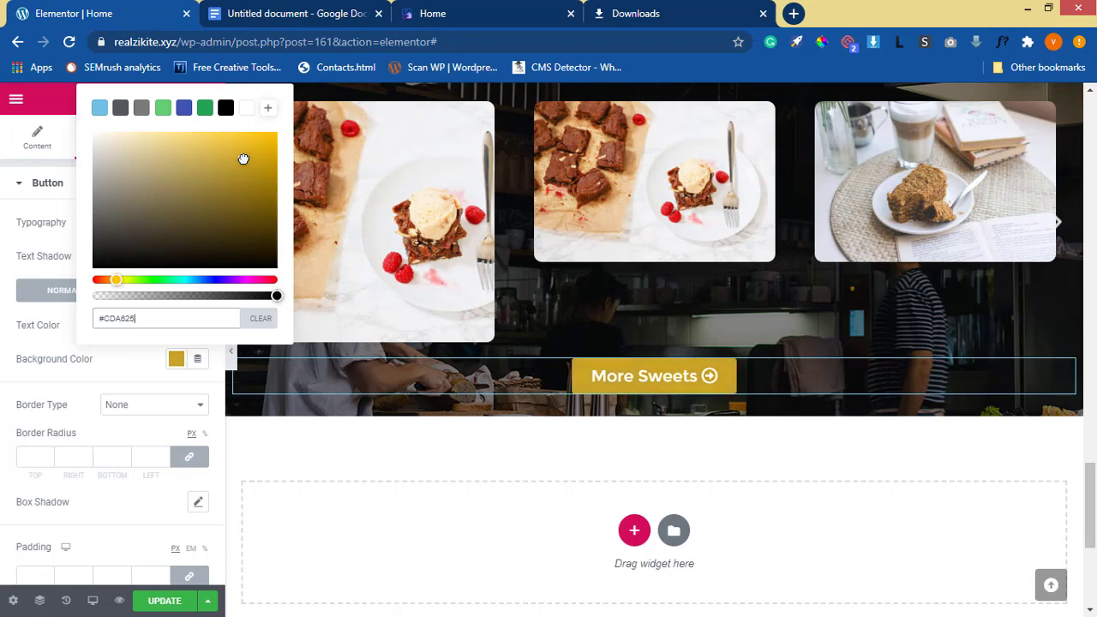
click(15, 295)
Choose a yellow text color for the More Sweets button's hover state
click(162, 293)
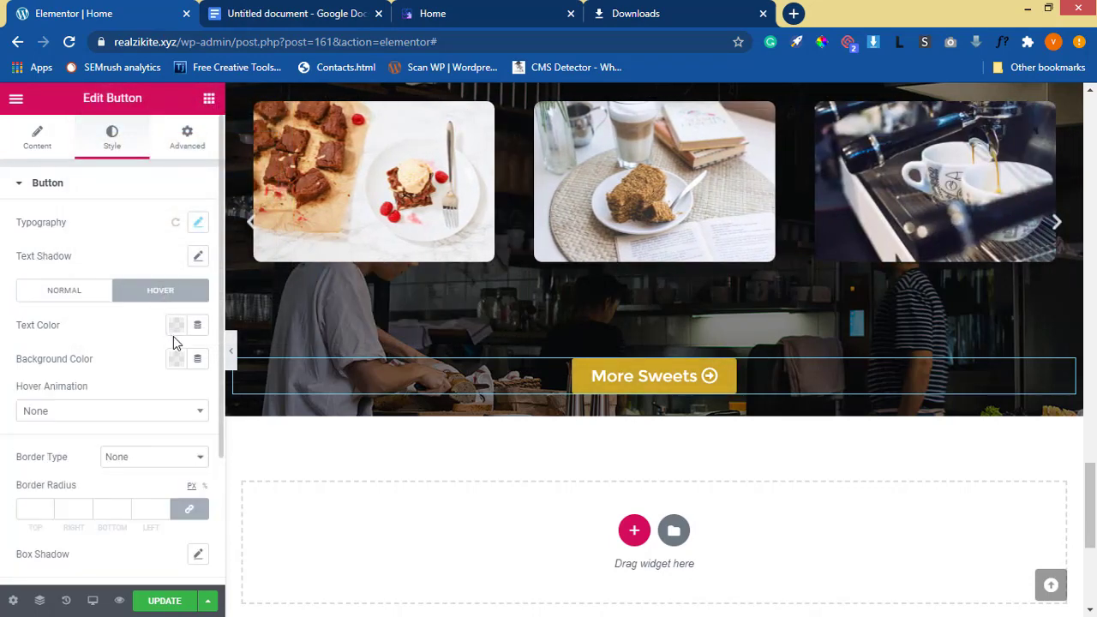
click(175, 328)
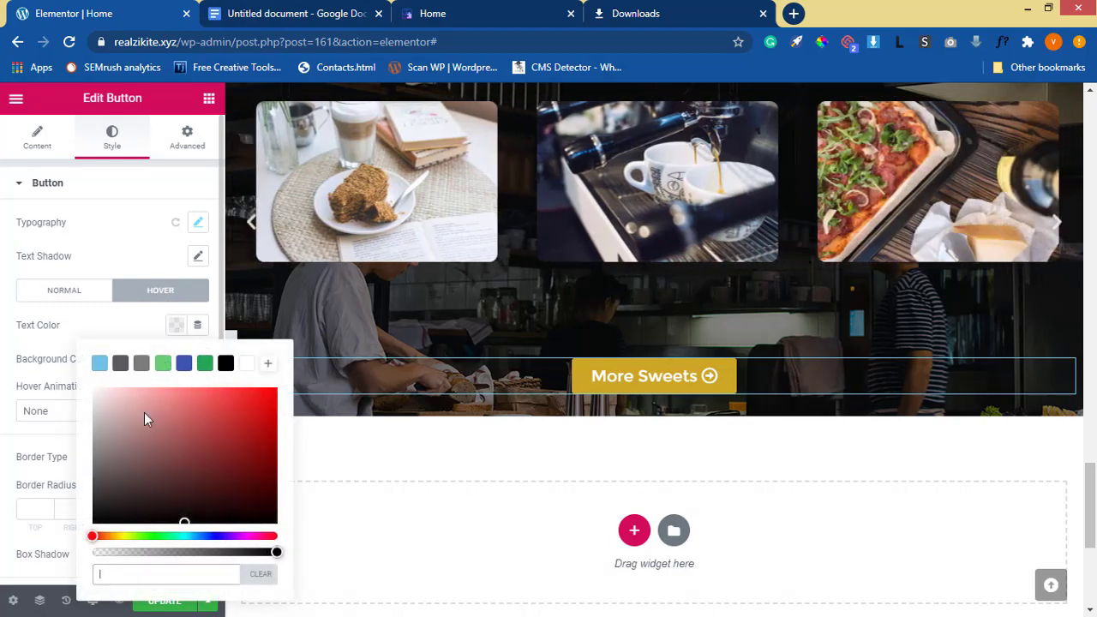
click(120, 537)
drag(177, 463, 236, 409)
click(108, 311)
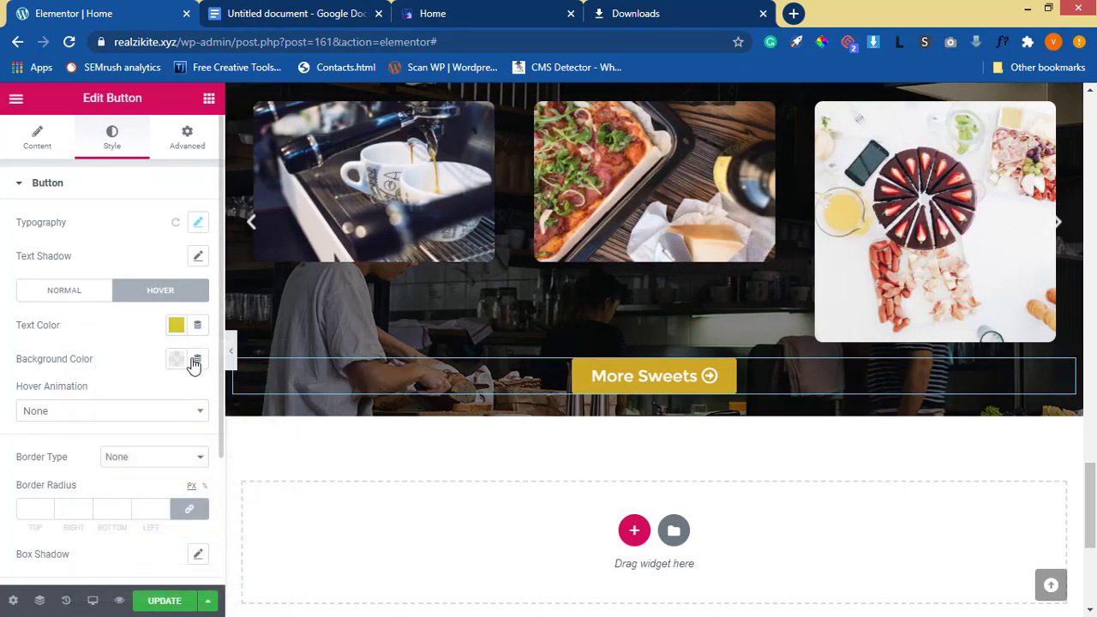
Set the More Sweets button's hover-state background color to black, #000000
click(176, 359)
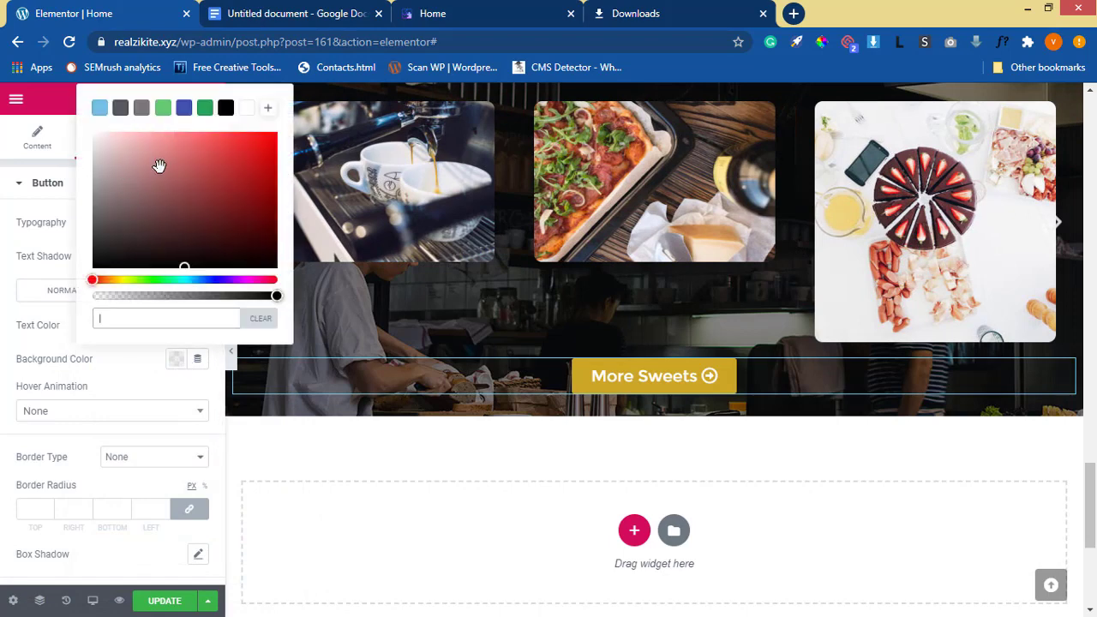
click(226, 112)
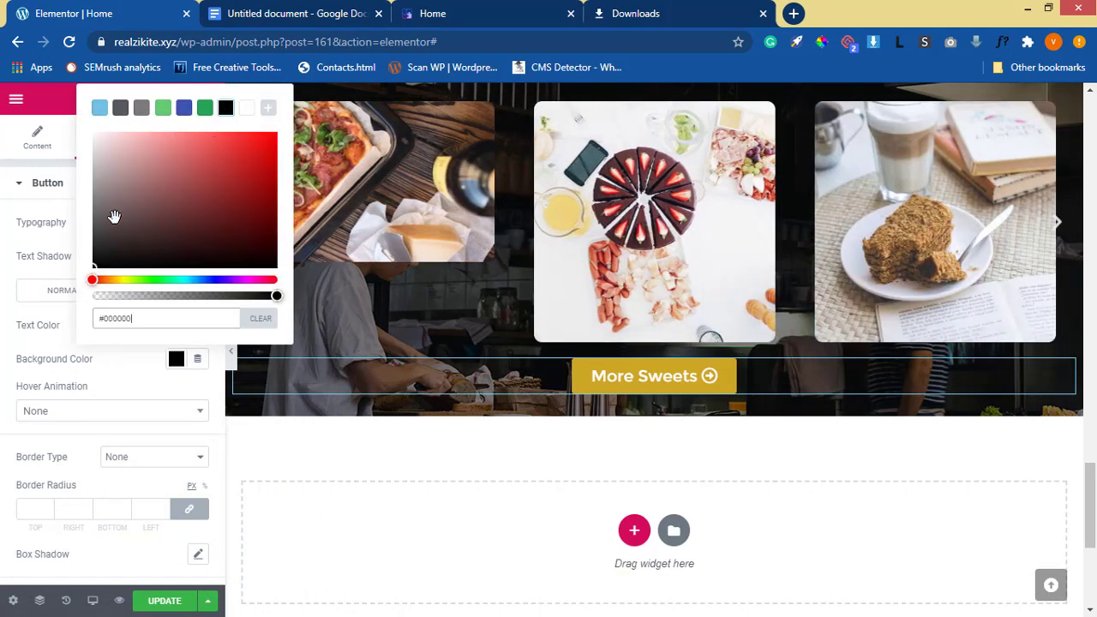
click(36, 294)
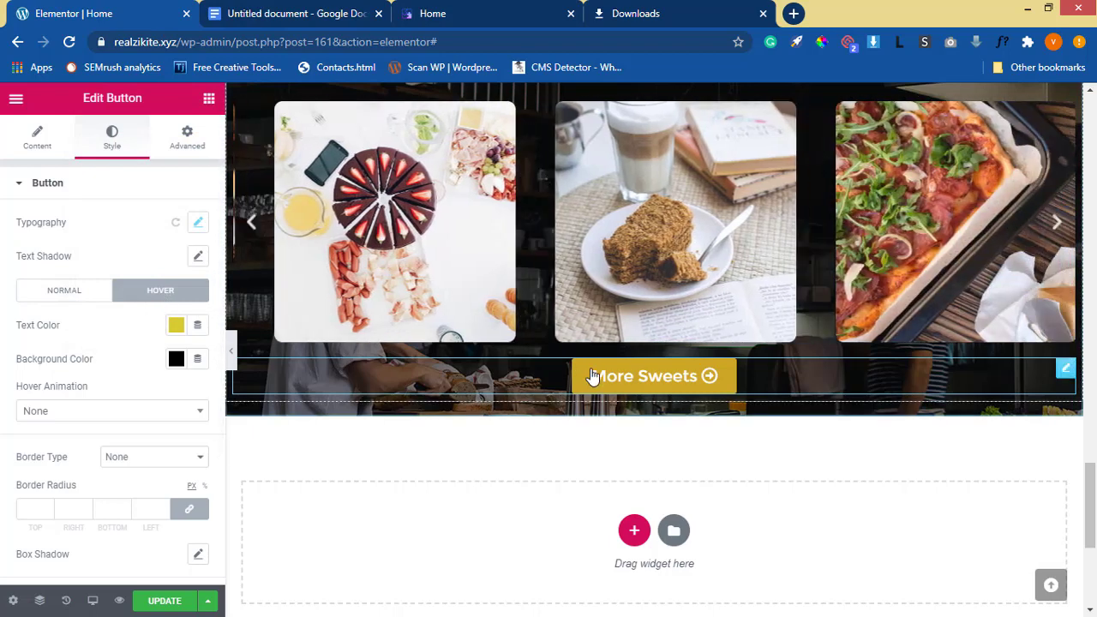
Set a 15 px border radius on all corners of the More Sweets button and compare it with the reference home page
click(70, 292)
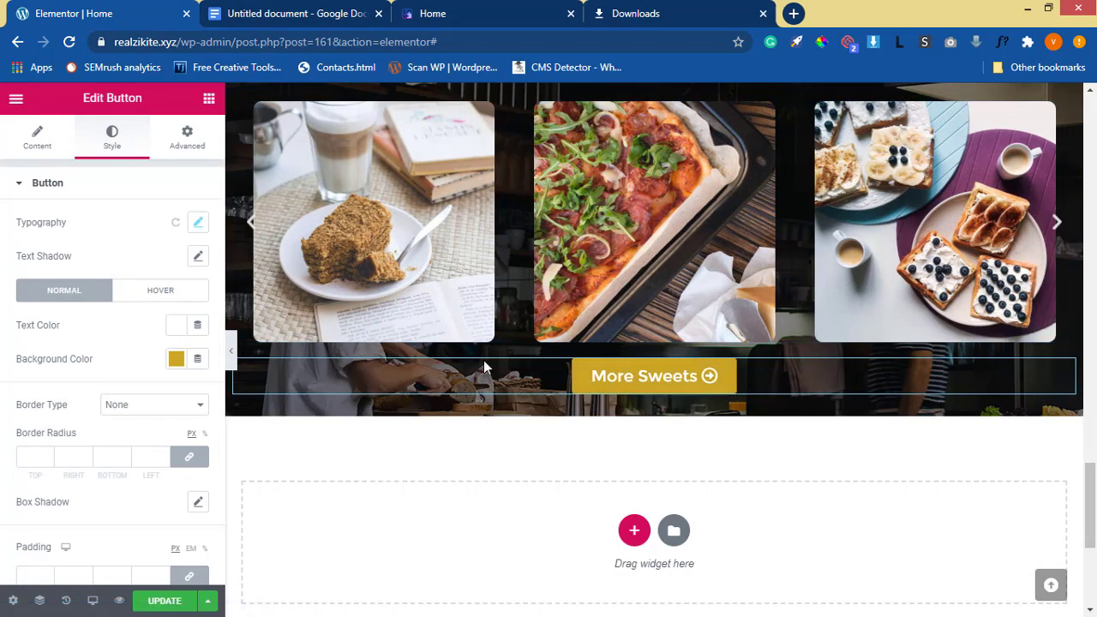
scroll(197, 506, down, 3)
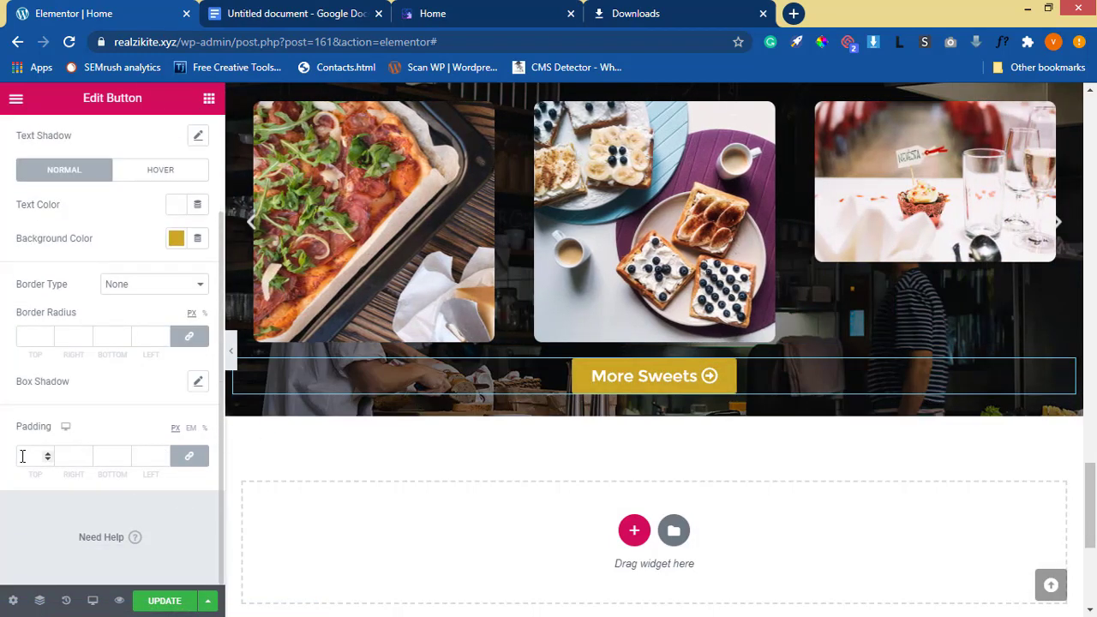
click(33, 336)
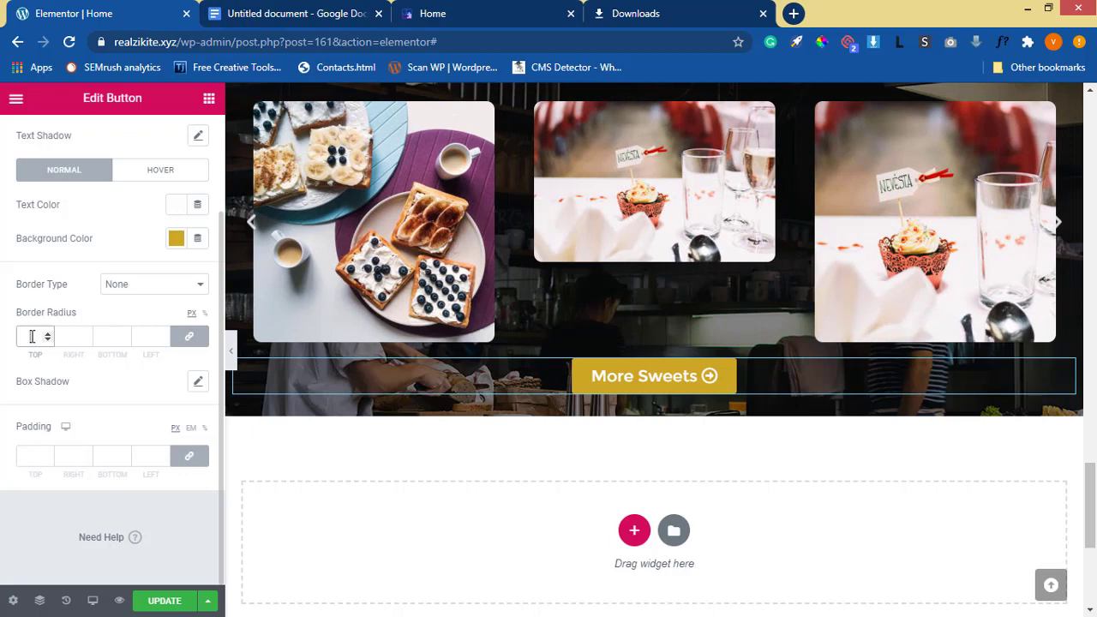
text(15)
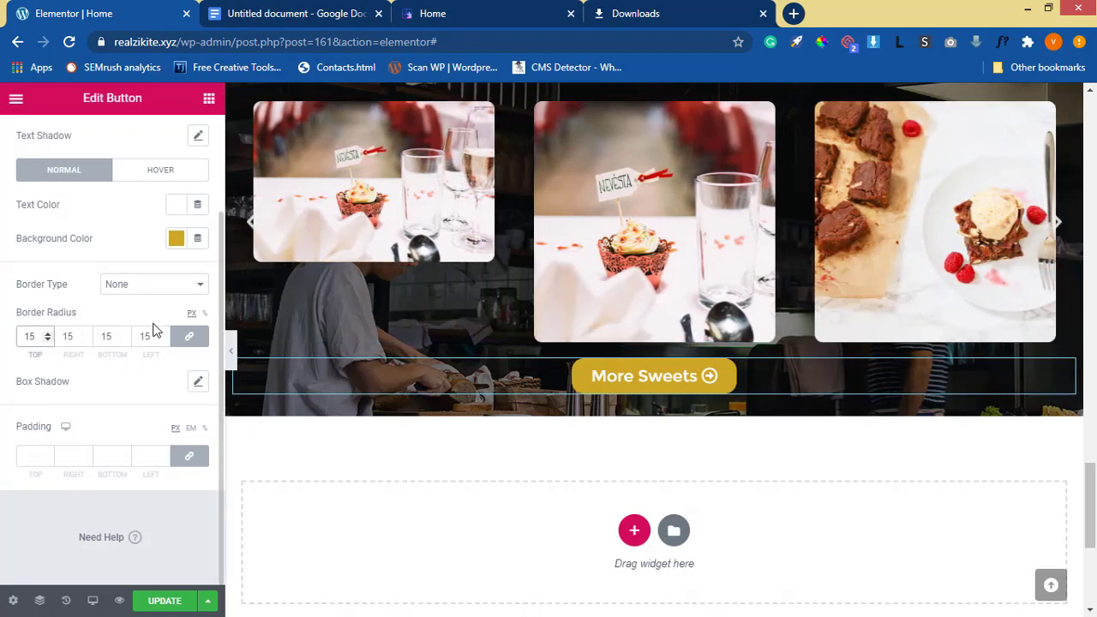
click(502, 15)
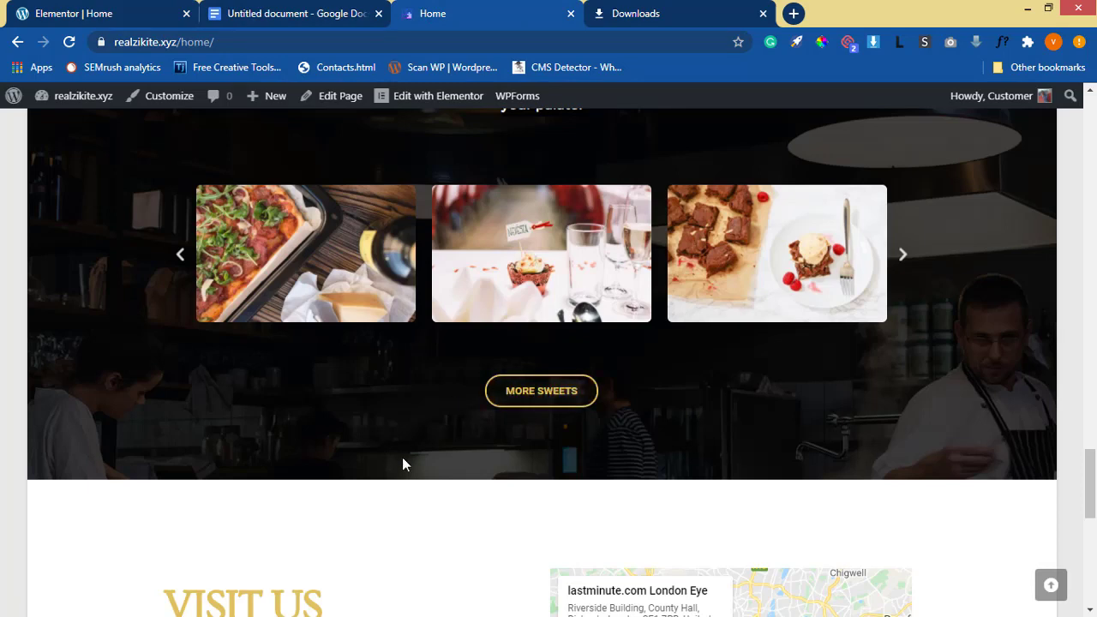
click(94, 14)
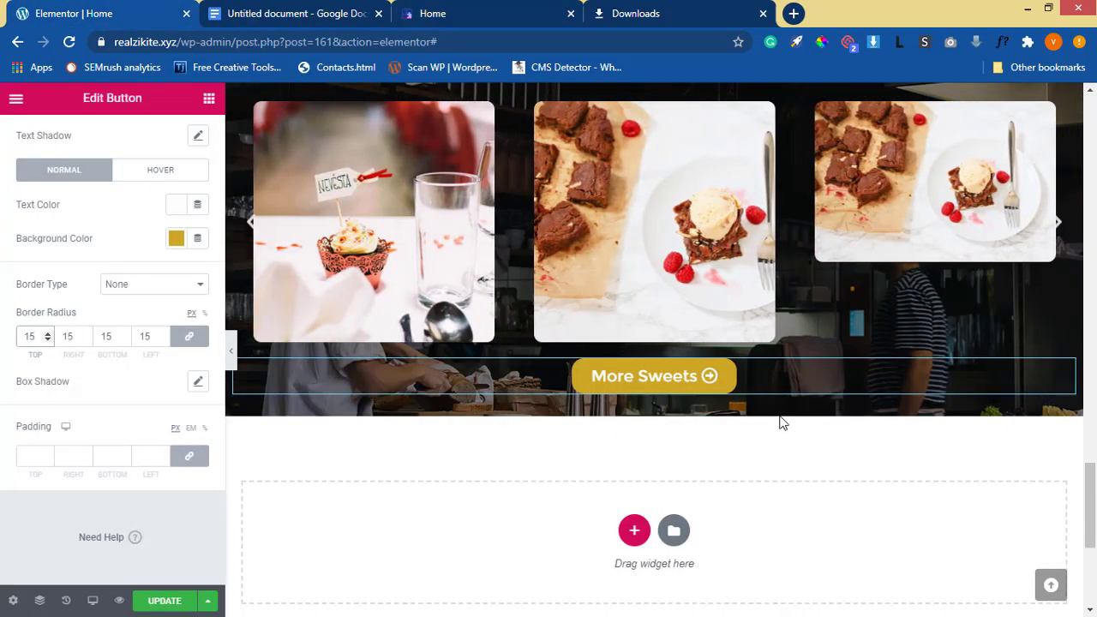
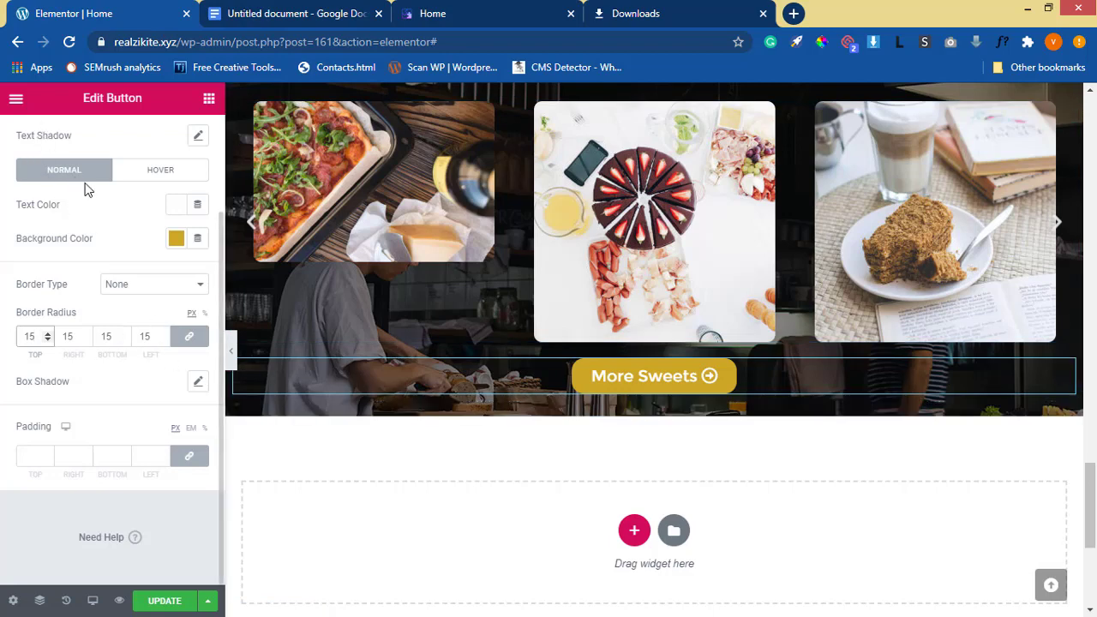
Set the More Sweets button's size to Extra Small
scroll(86, 188, up, 2)
click(37, 137)
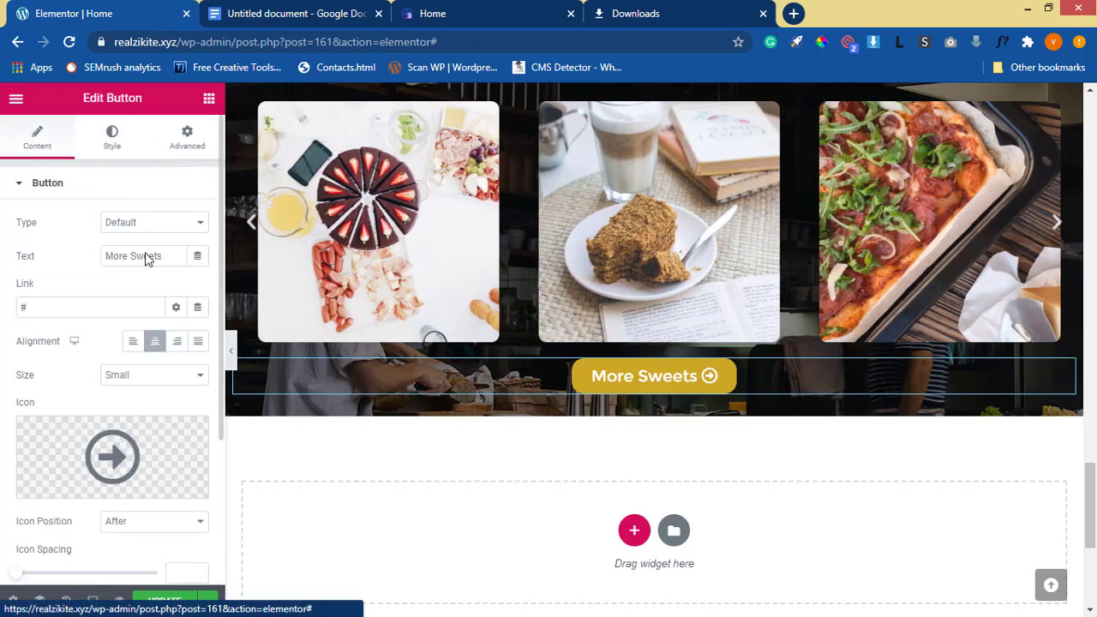
click(128, 382)
click(144, 388)
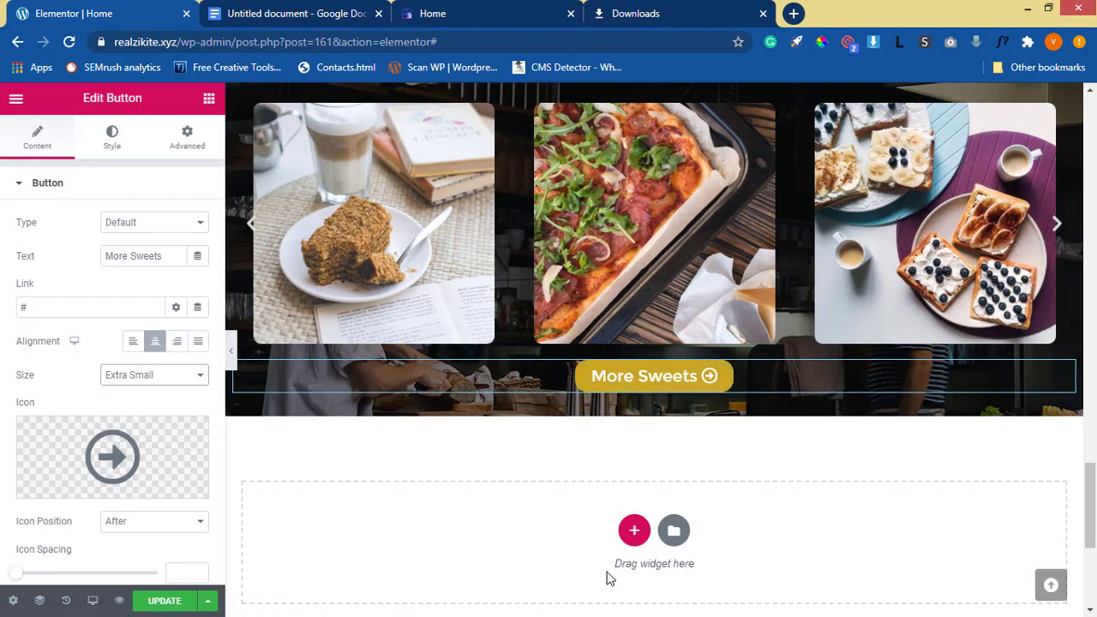
Review the Visit Us section on the reference home page and add a two-column section below the sweets section in Elementor
click(465, 14)
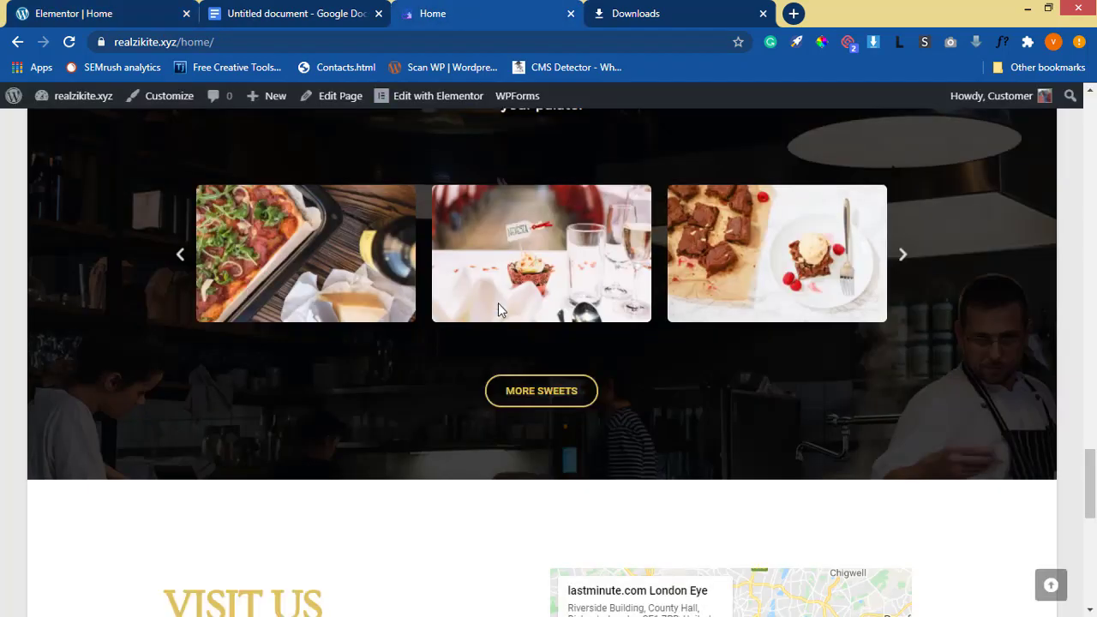
scroll(498, 317, down, 5)
scroll(588, 446, down, 1)
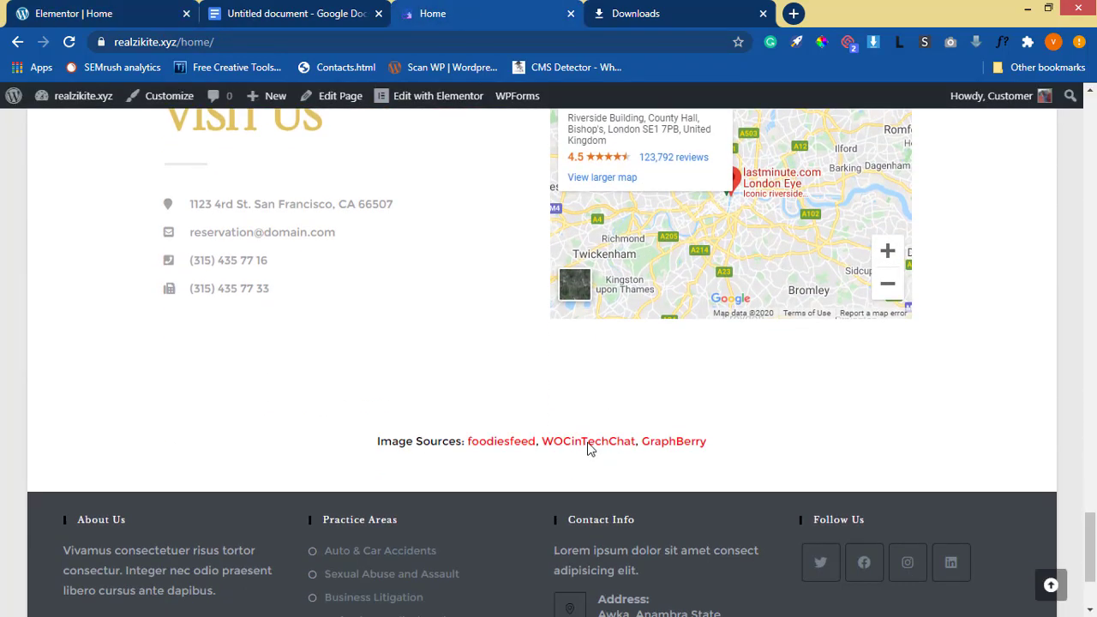
scroll(577, 440, up, 1)
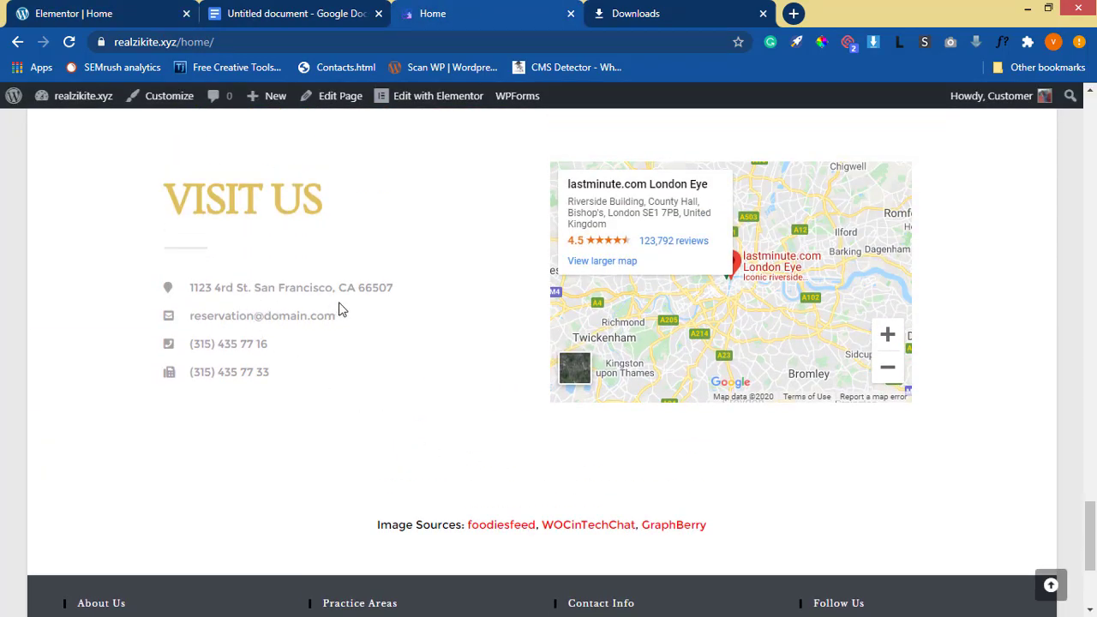
click(103, 24)
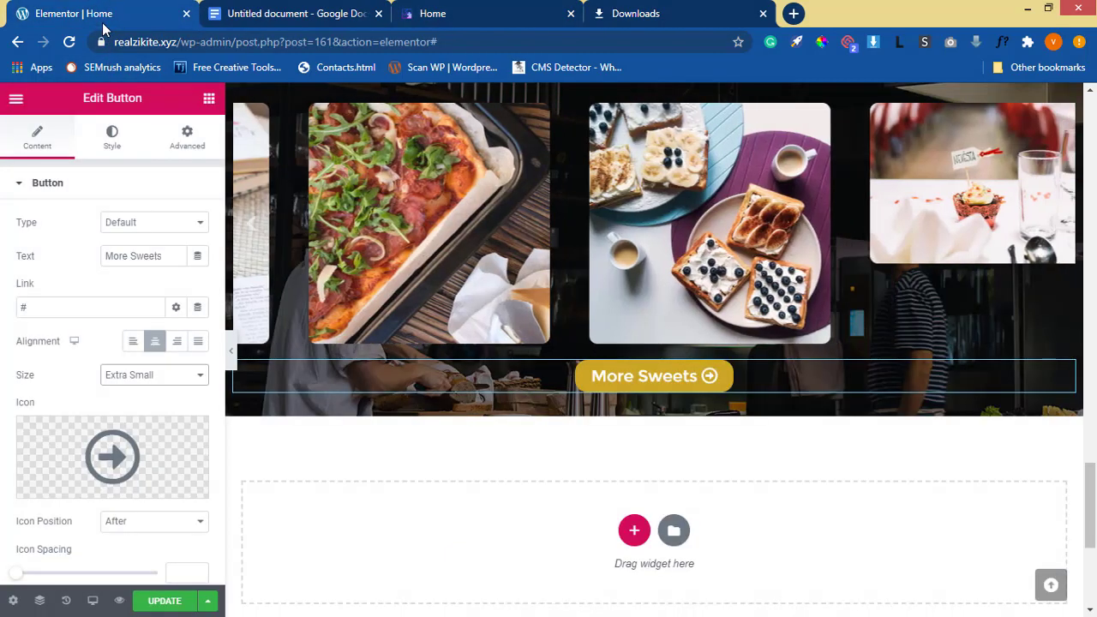
click(634, 530)
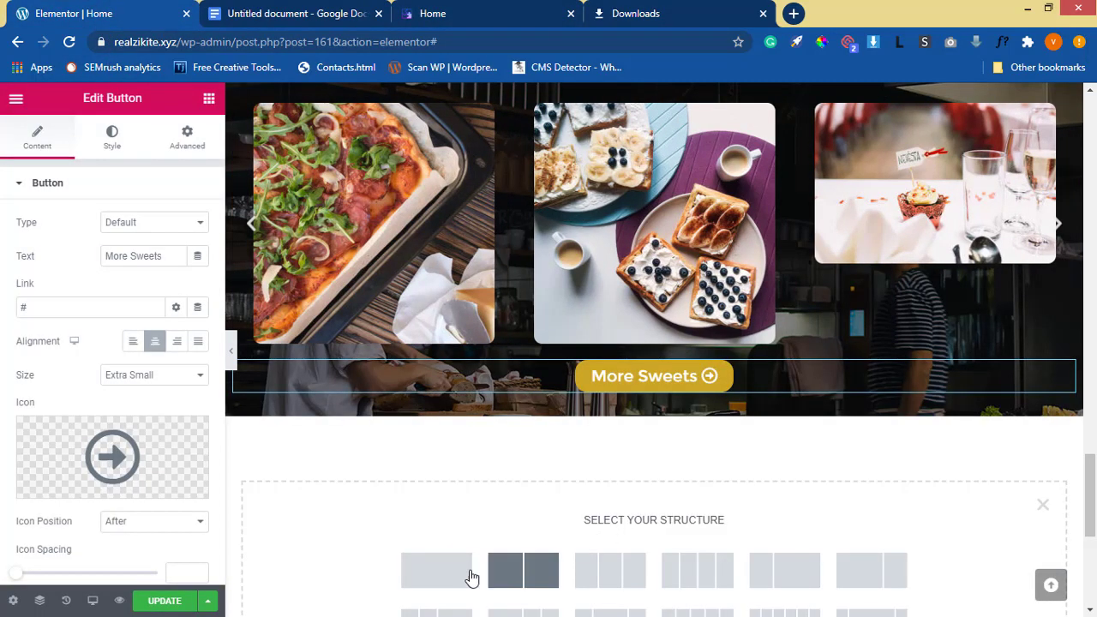
click(452, 19)
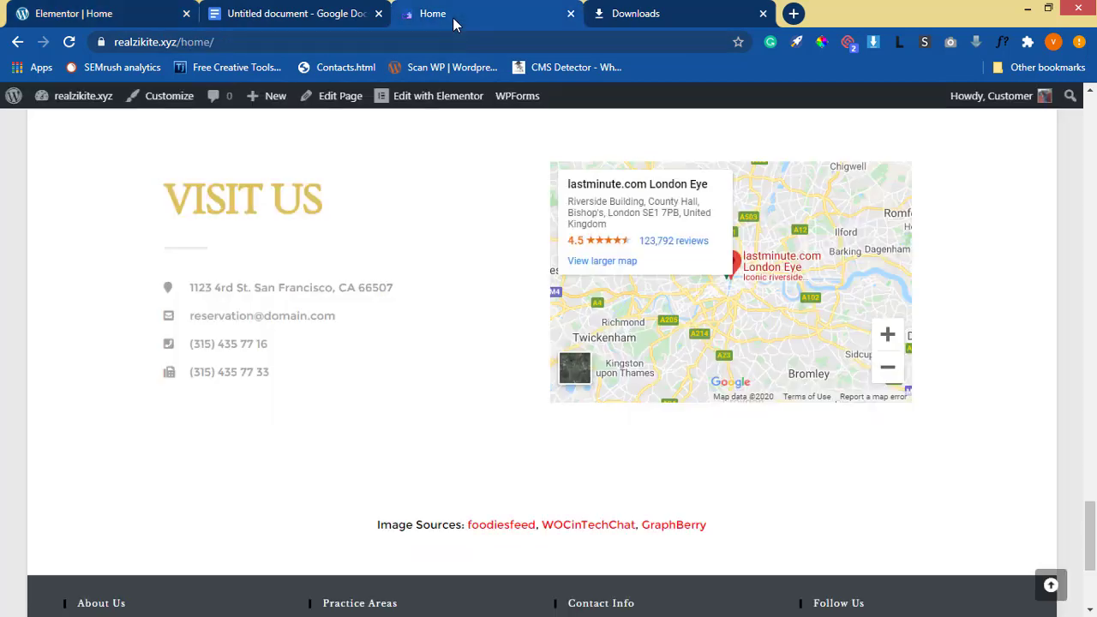
click(70, 19)
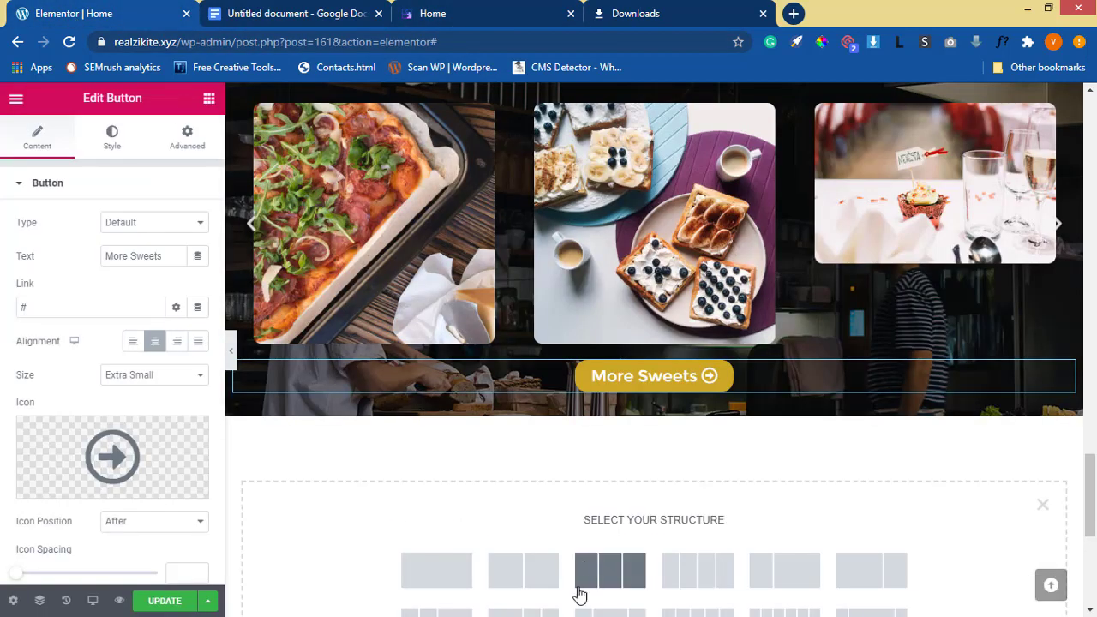
click(514, 581)
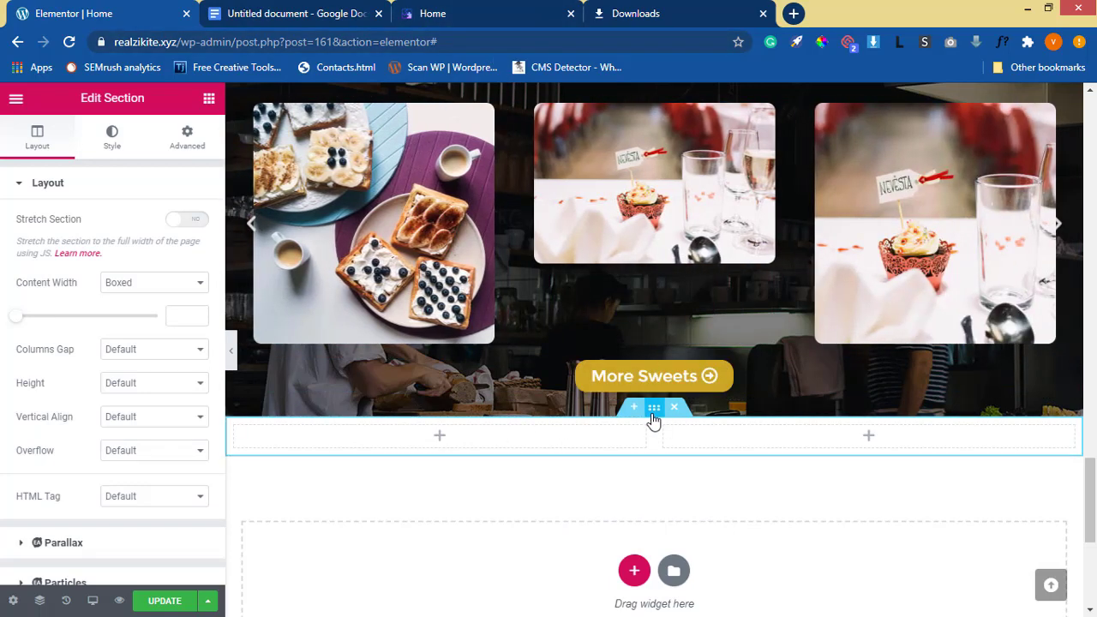
Set the new two-column section's top and bottom margins to 50 px
click(191, 144)
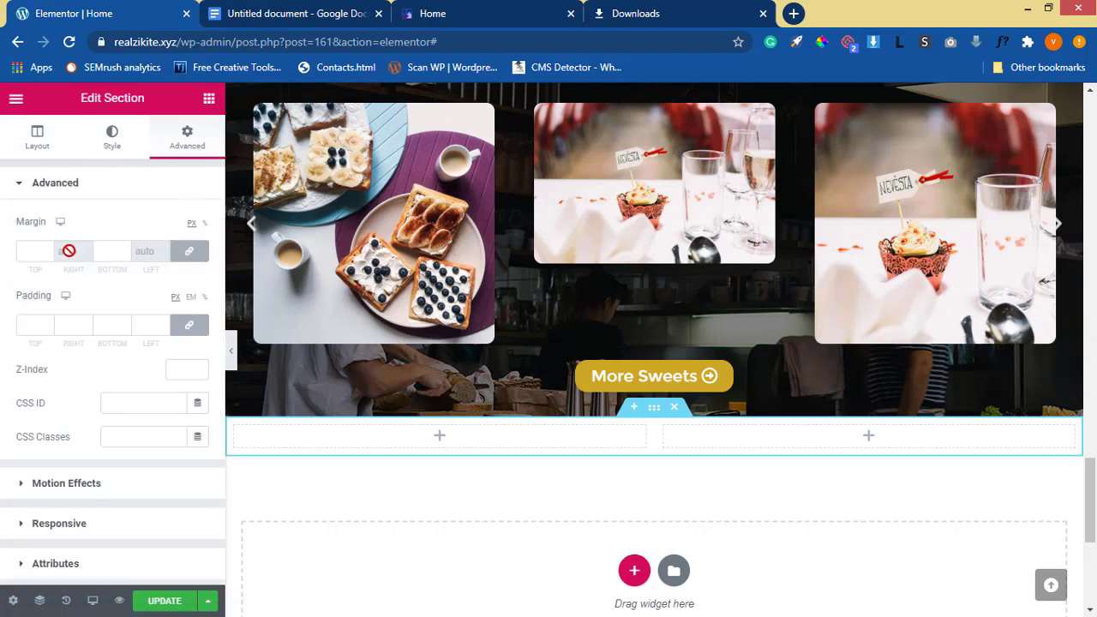
click(29, 249)
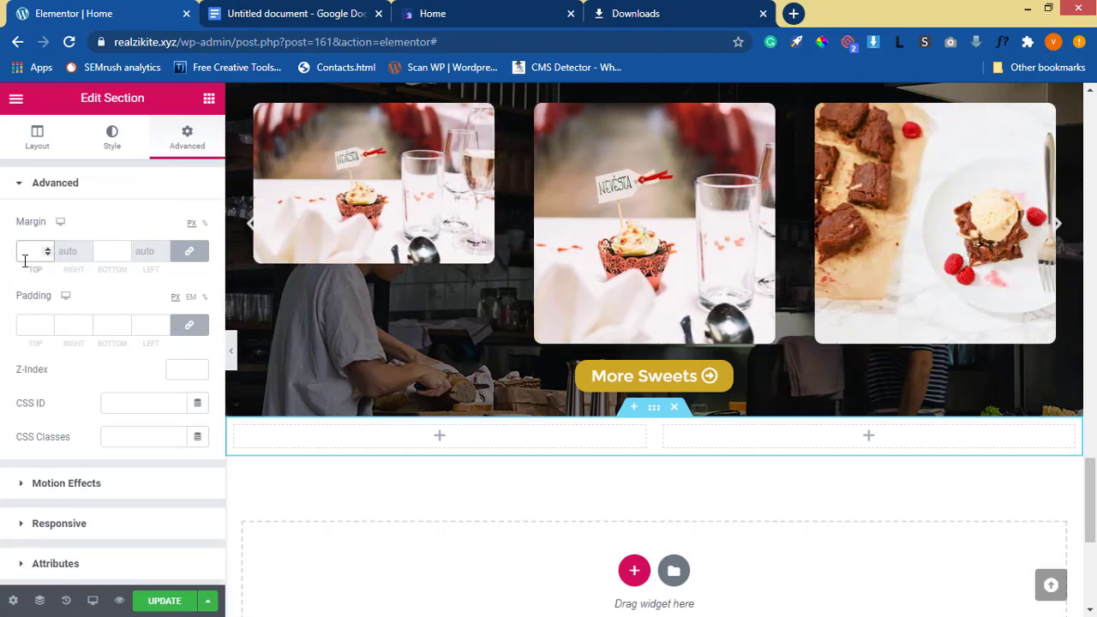
text(50)
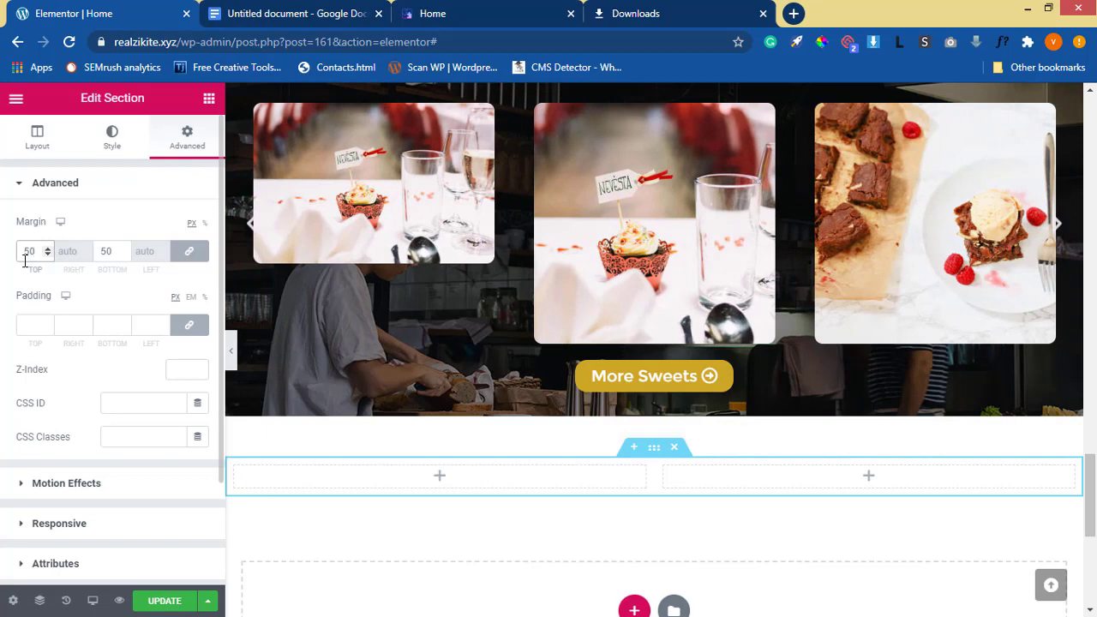
click(45, 146)
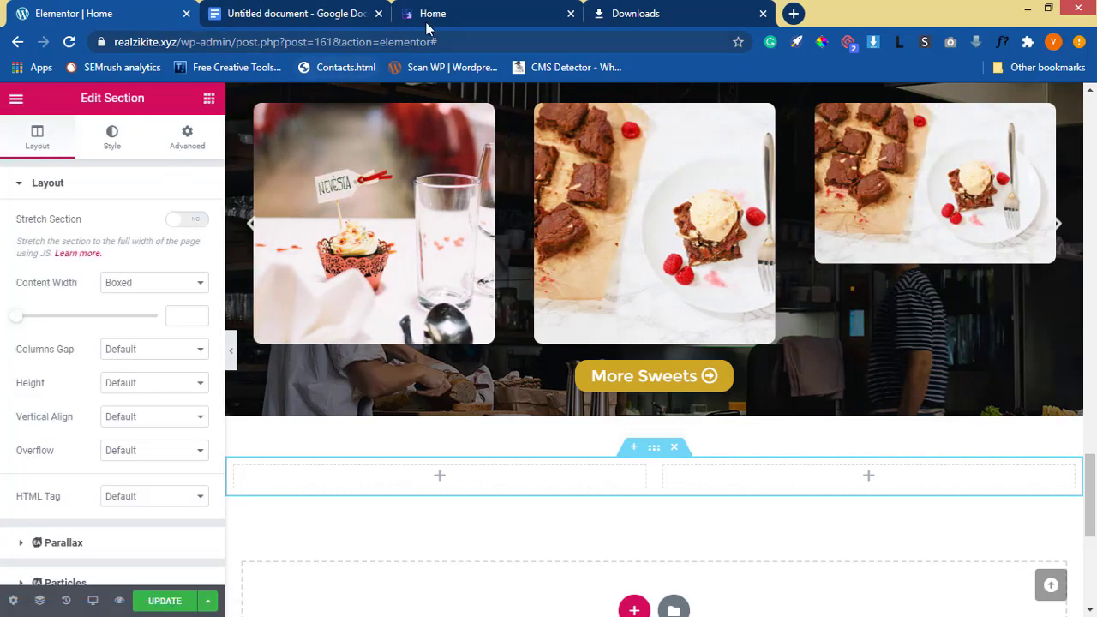
Add a Heading widget to the new section's left column with the title VISIT US
click(474, 18)
click(73, 14)
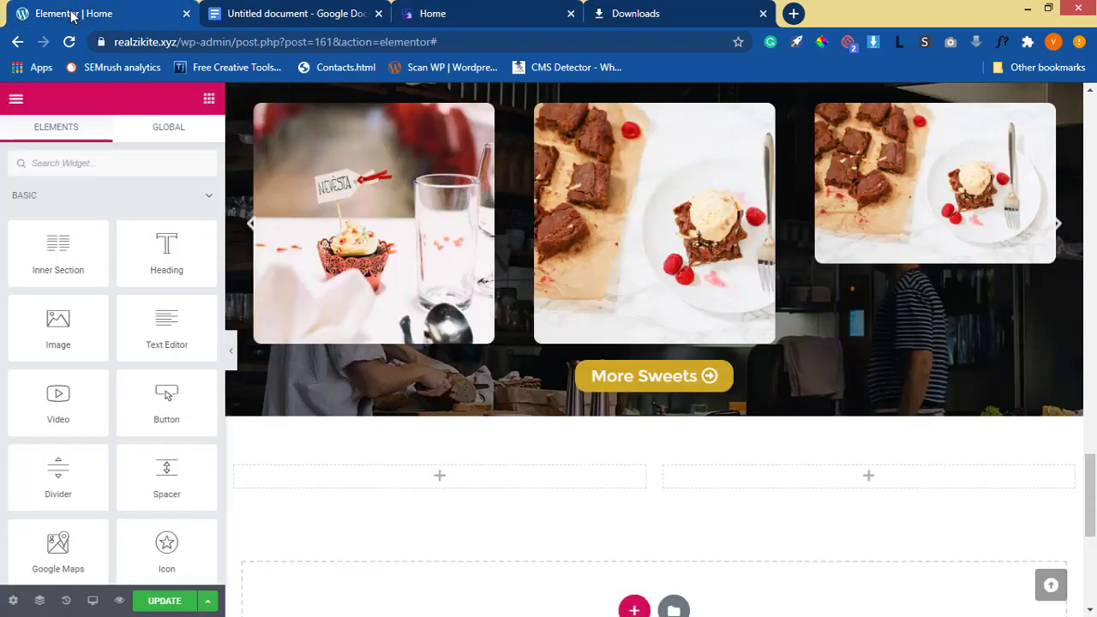
drag(140, 236, 450, 471)
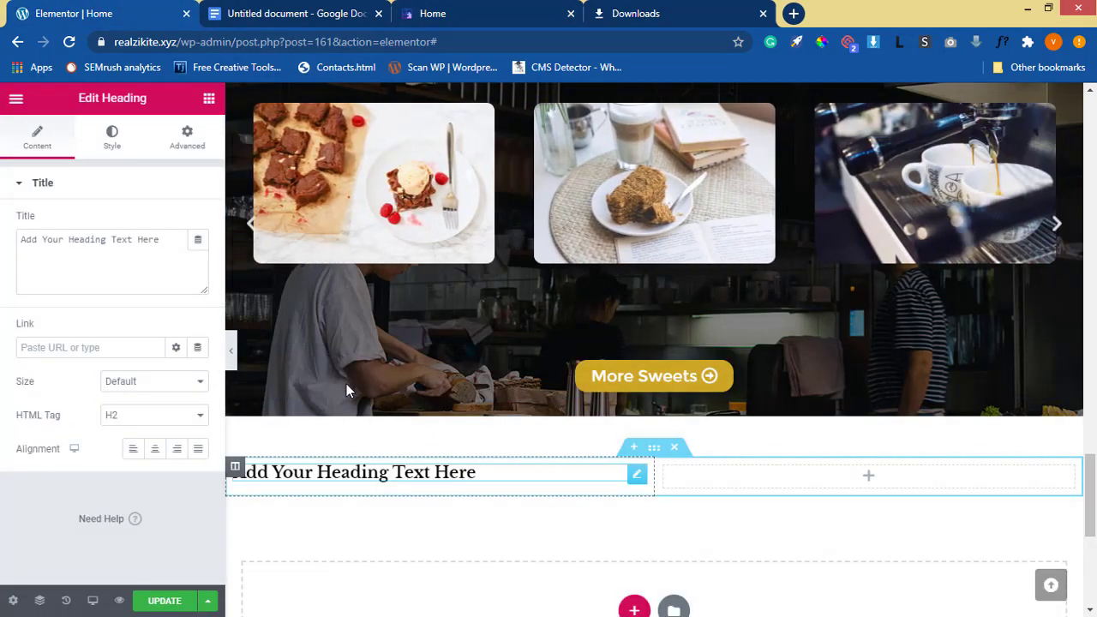
click(173, 235)
key(ctrl+a)
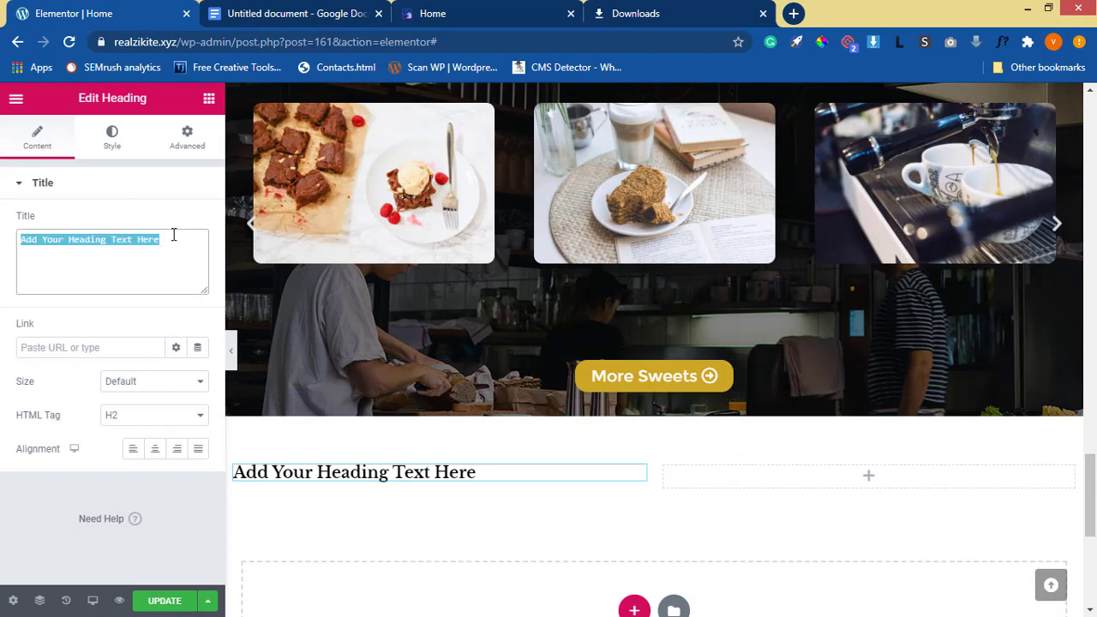
key(BackSpace)
text(VISIT US)
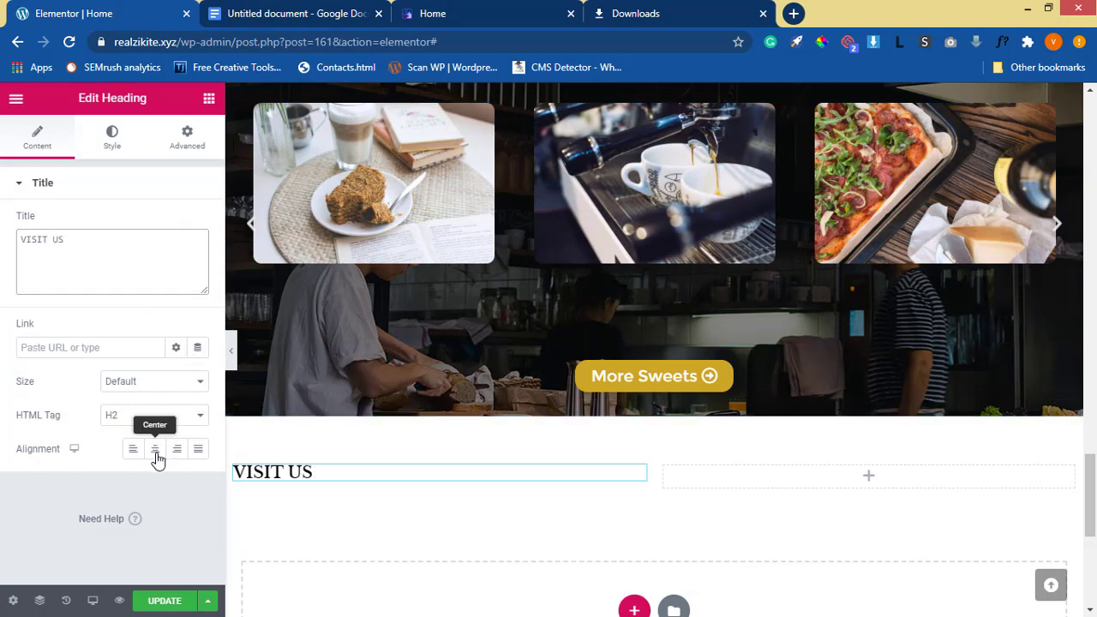
Compare the VISIT US heading with the reference home page and set its HTML tag to H1
click(464, 12)
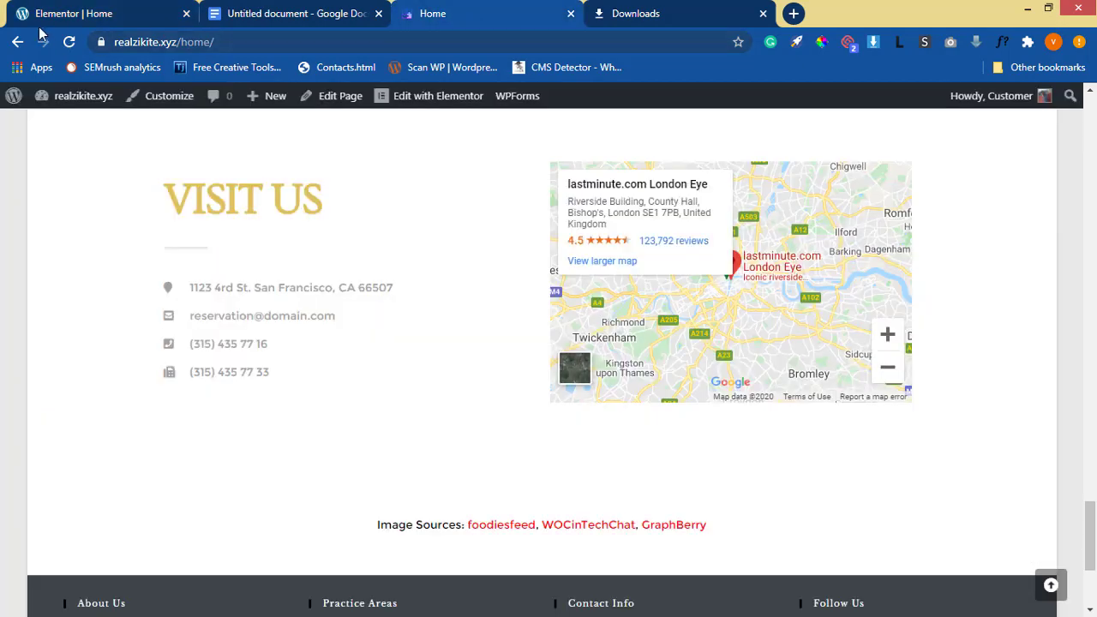
click(64, 12)
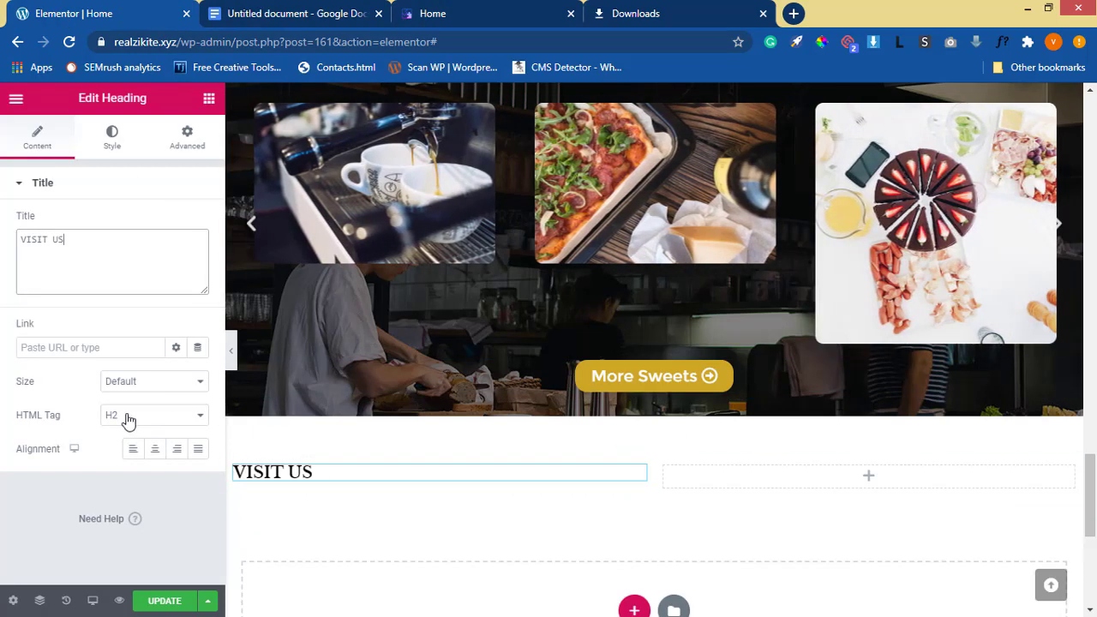
click(131, 415)
click(135, 433)
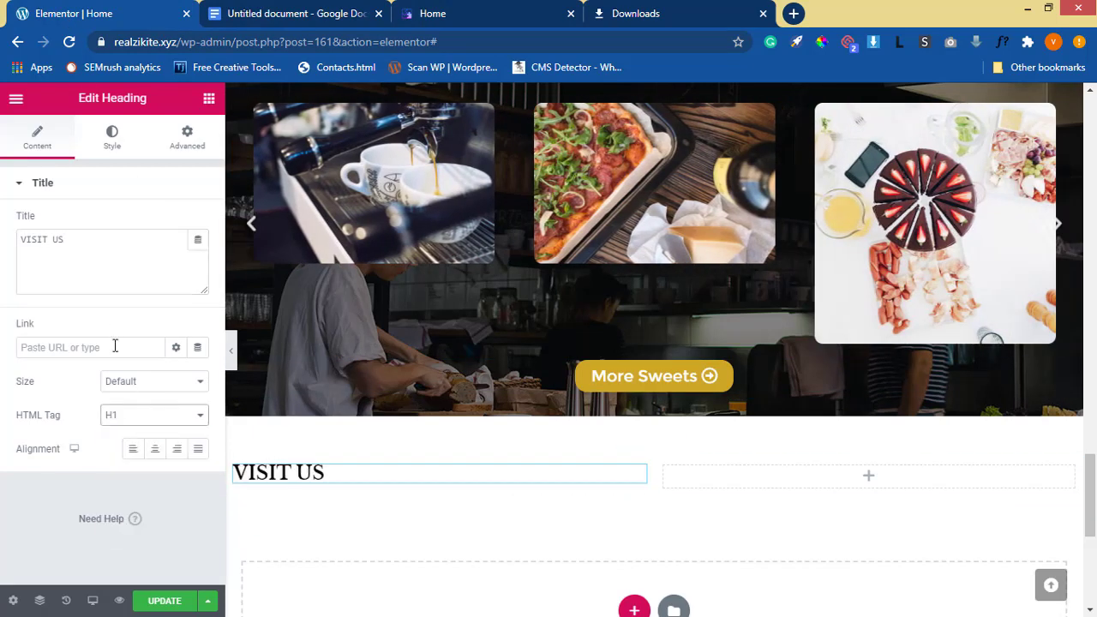
Give the VISIT US heading a black text color
click(111, 144)
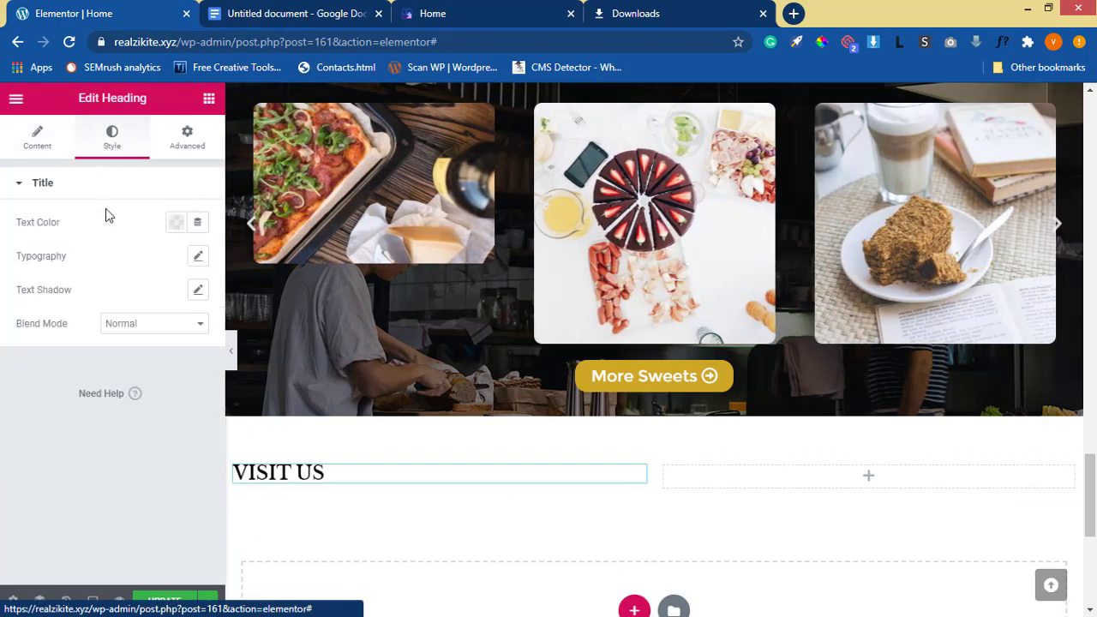
click(175, 225)
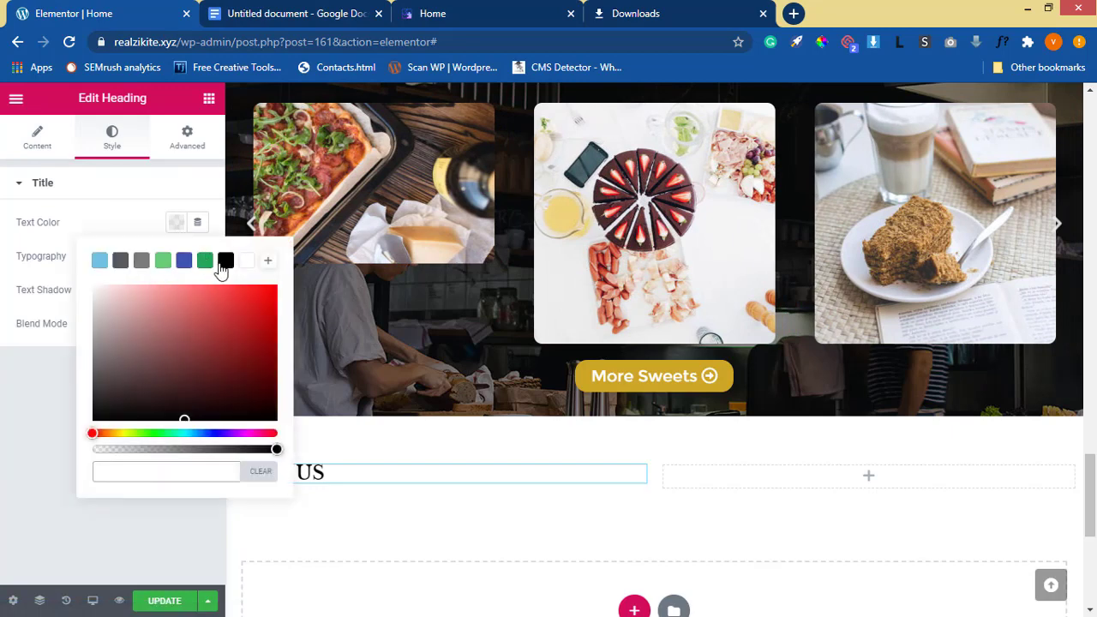
click(225, 260)
click(122, 236)
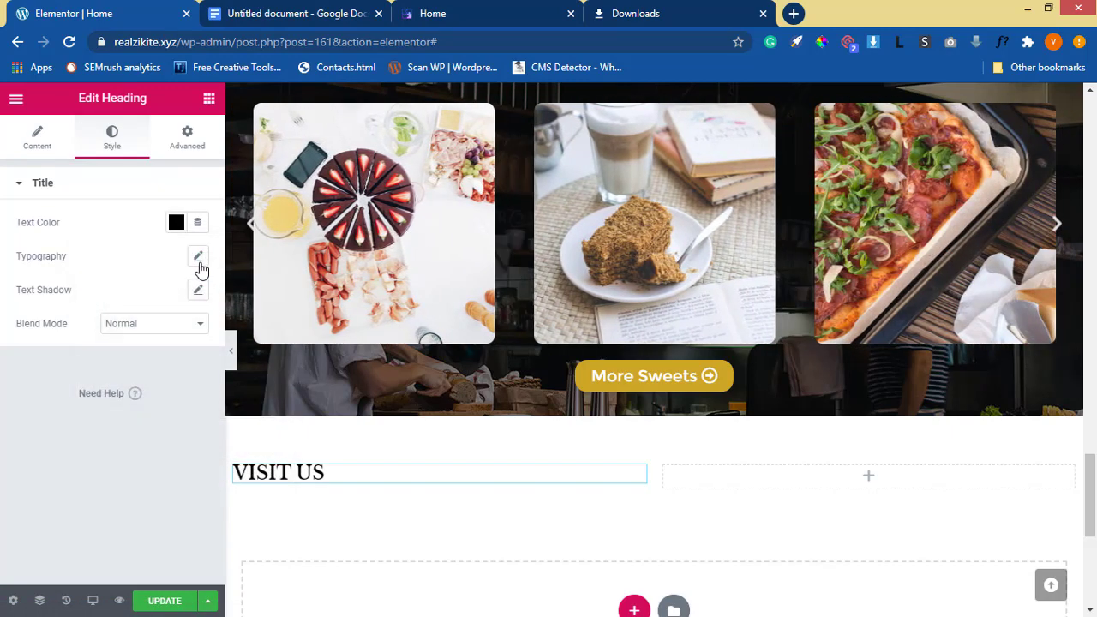
Set the VISIT US heading's font size to 40 px
click(198, 257)
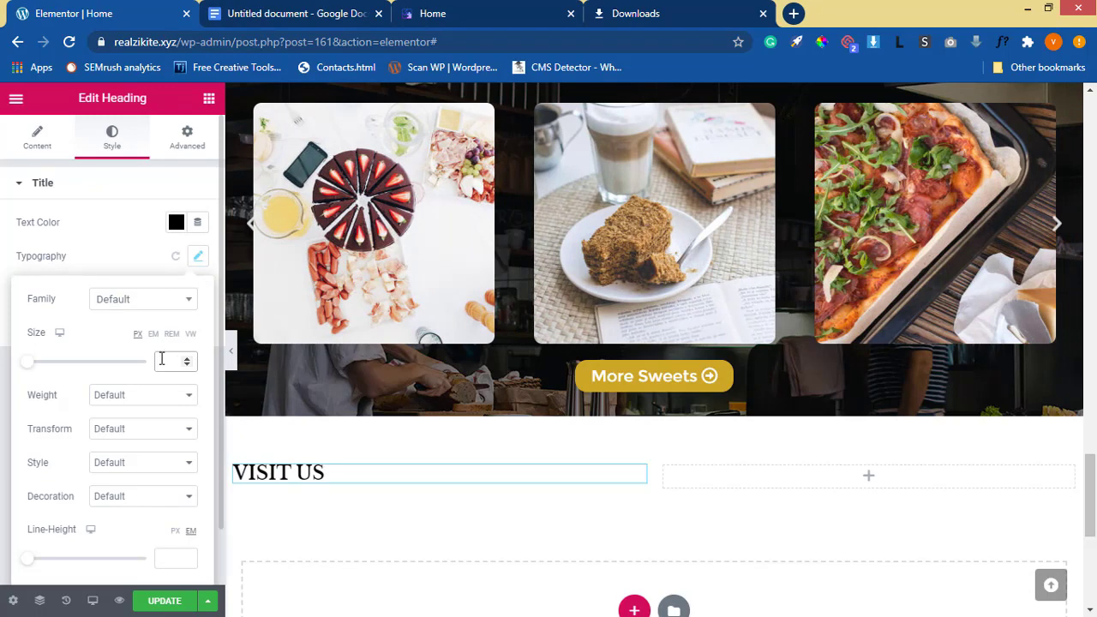
click(161, 360)
text(30)
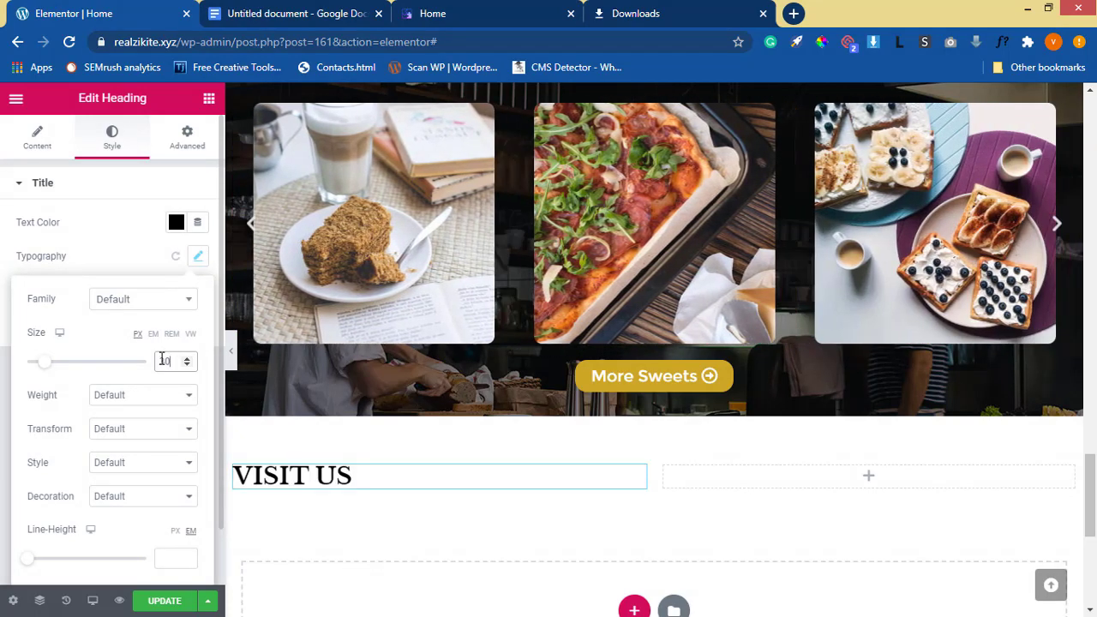
click(187, 358)
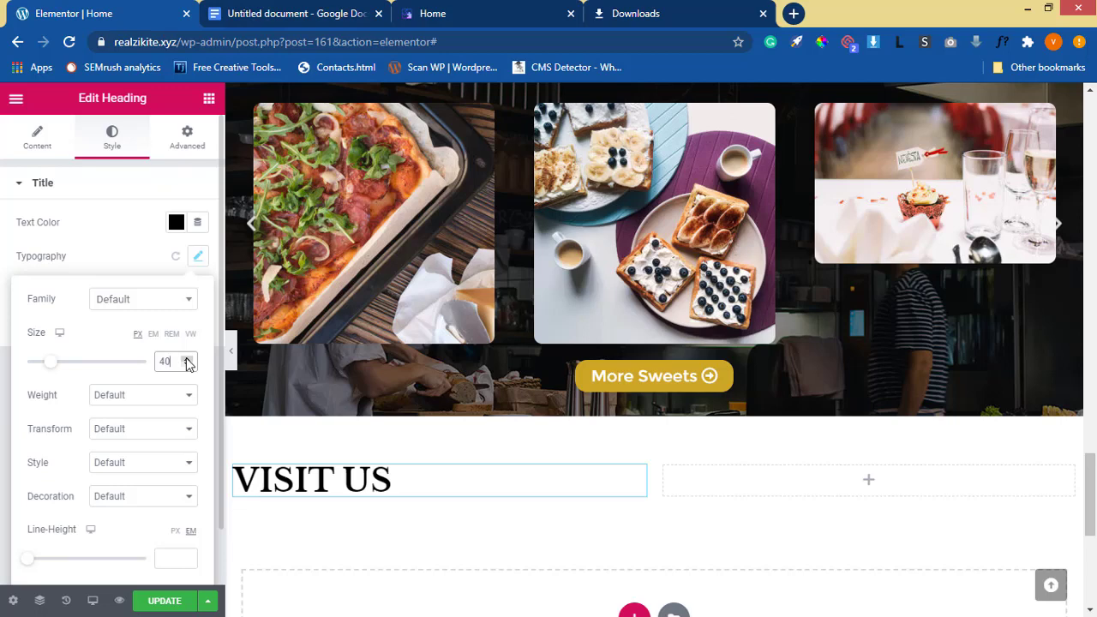
Examine the icon-and-text contact list under Visit Us on the reference home page and search Elementor's widgets for FEAT
click(467, 15)
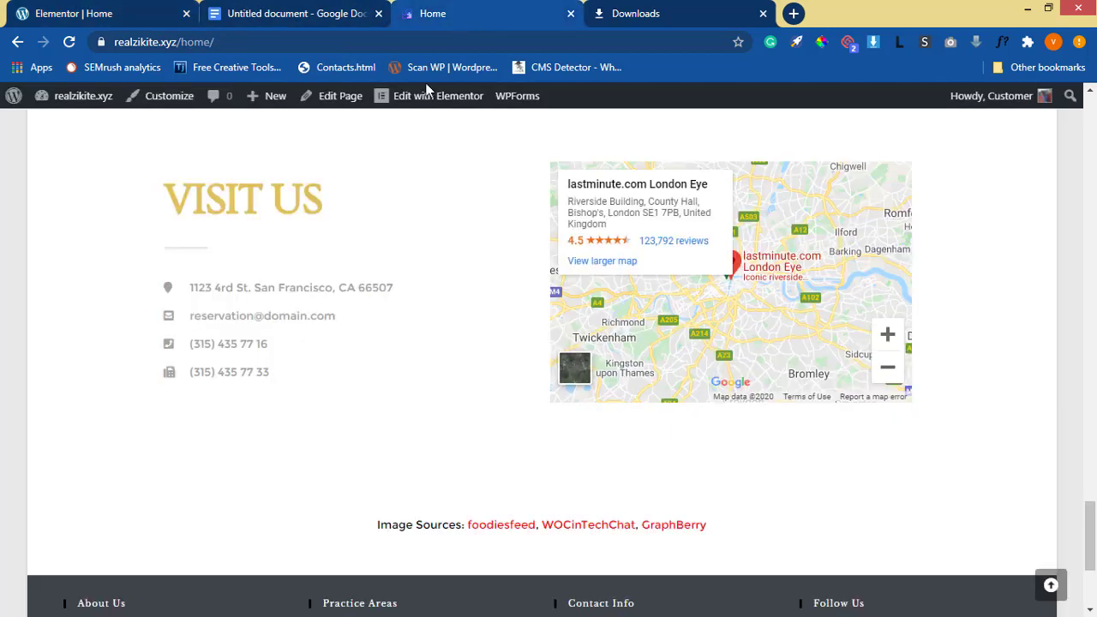
click(69, 13)
click(433, 13)
drag(168, 287, 166, 317)
click(241, 382)
click(78, 14)
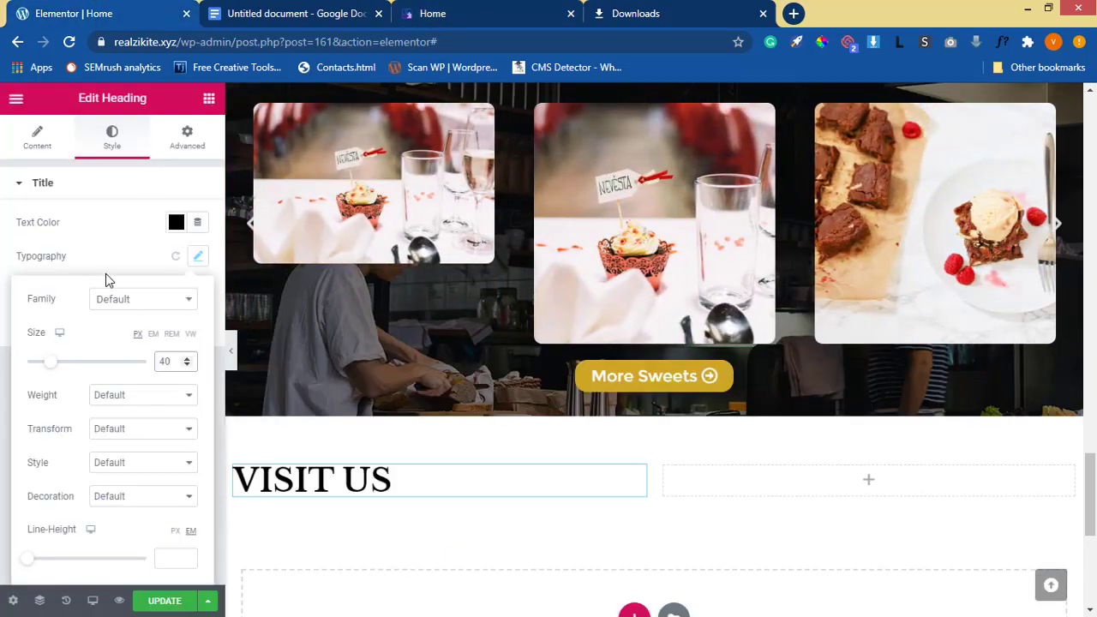
click(209, 100)
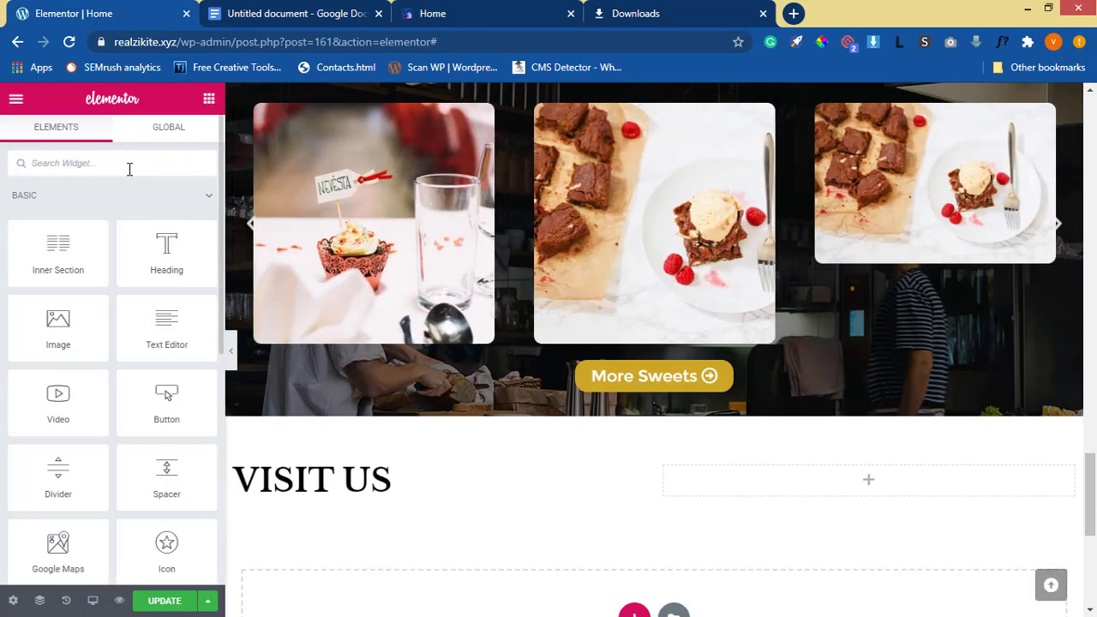
click(129, 169)
text(FEAT)
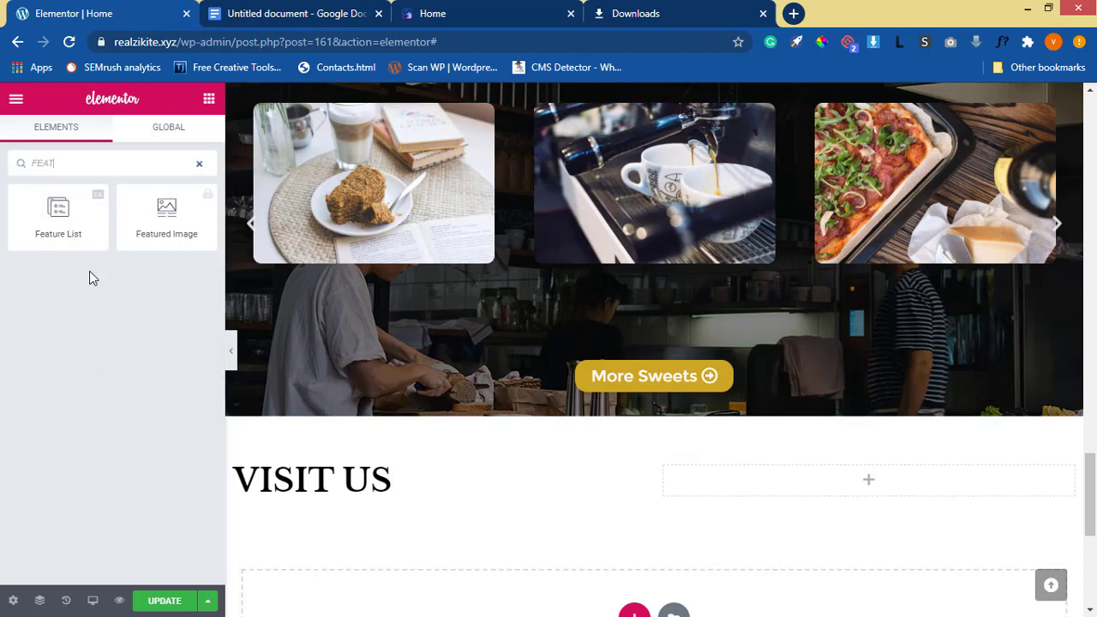
click(1048, 8)
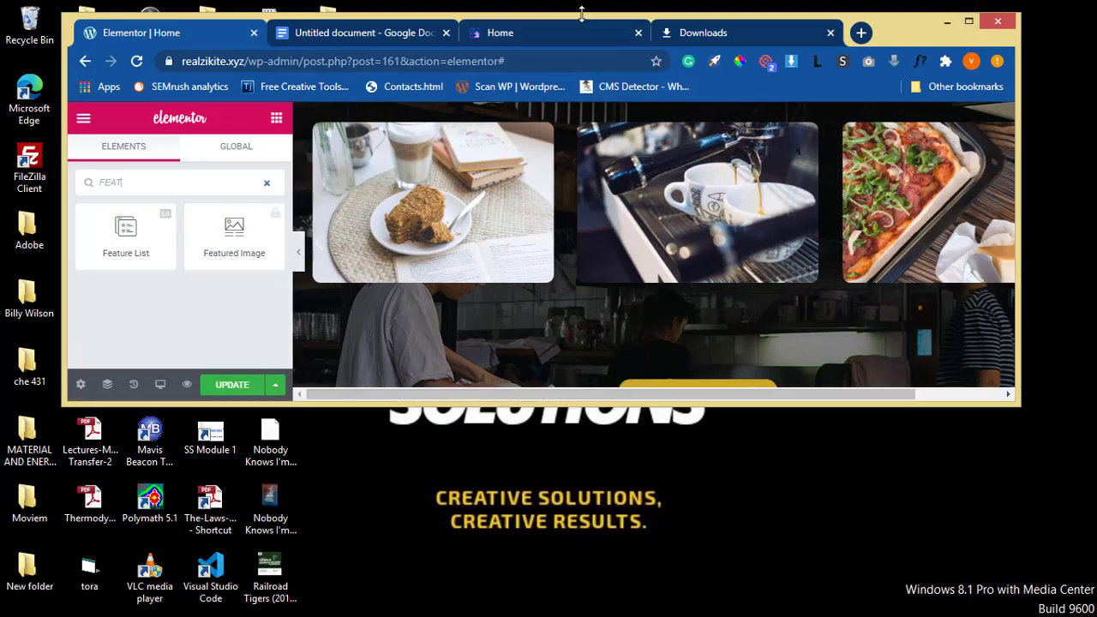
drag(582, 16, 580, 47)
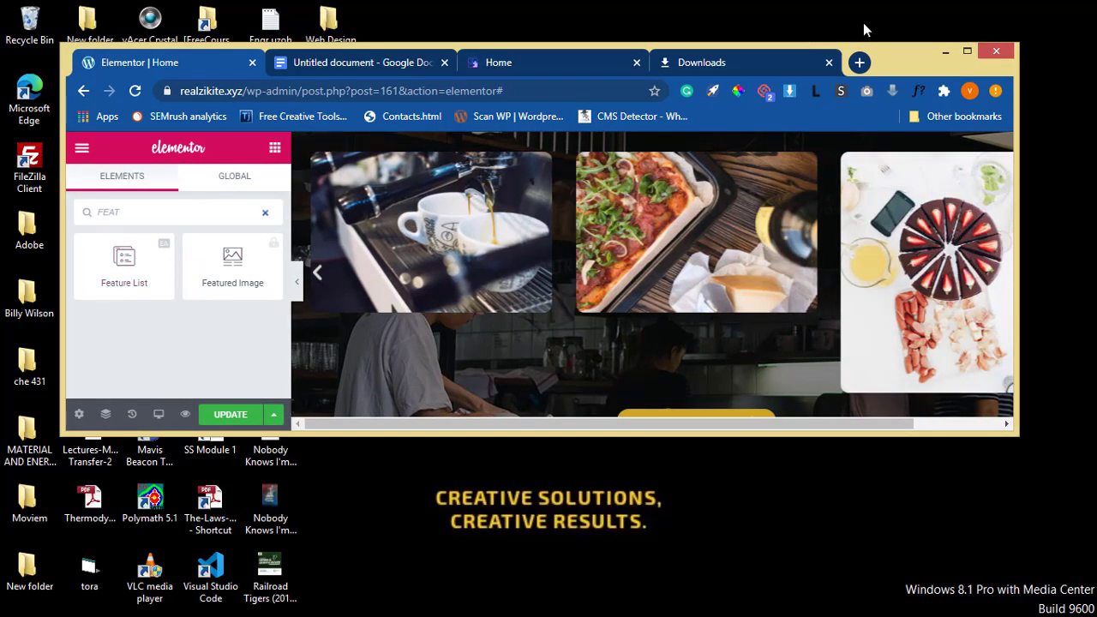
click(969, 53)
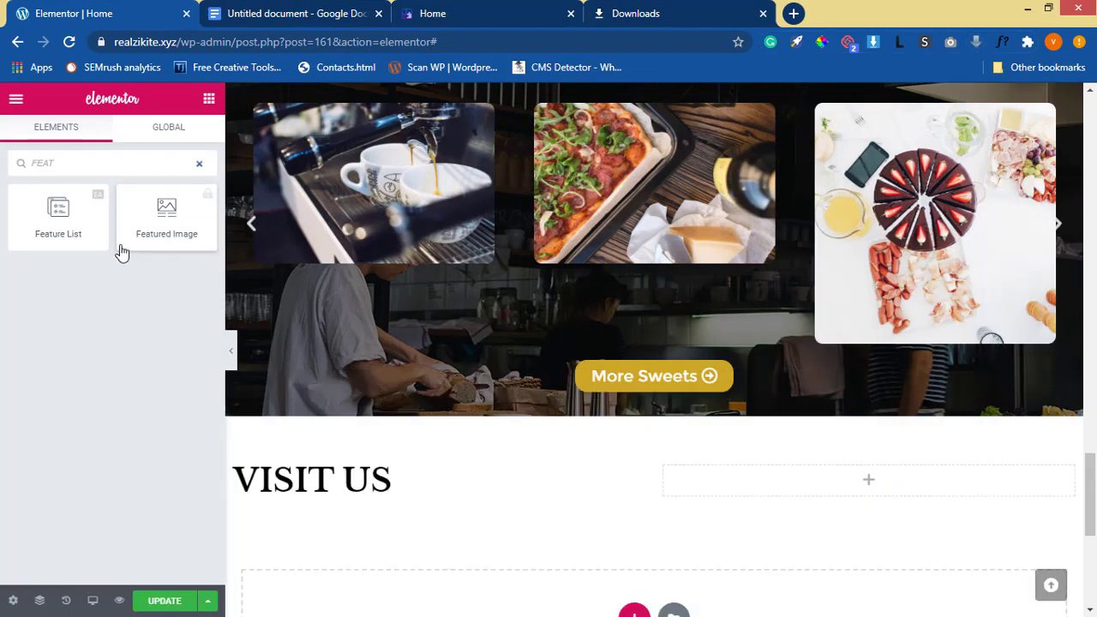
Add a Feature List widget below the VISIT US heading in the left column
drag(71, 219, 493, 527)
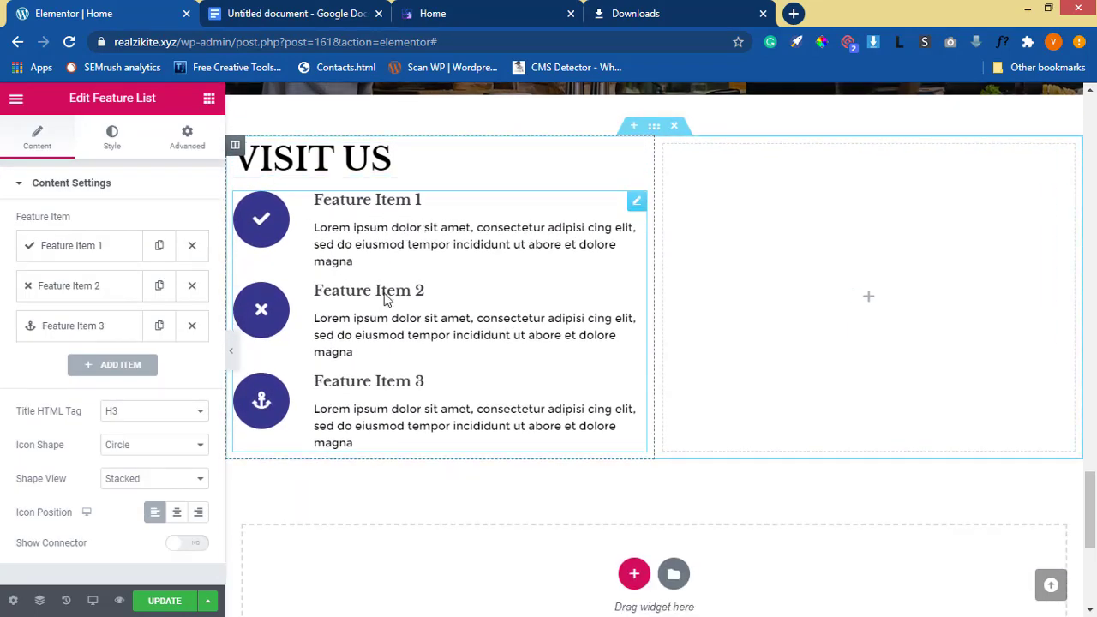
Add a fourth item to the feature list and check the contact entries on the reference home page
click(114, 369)
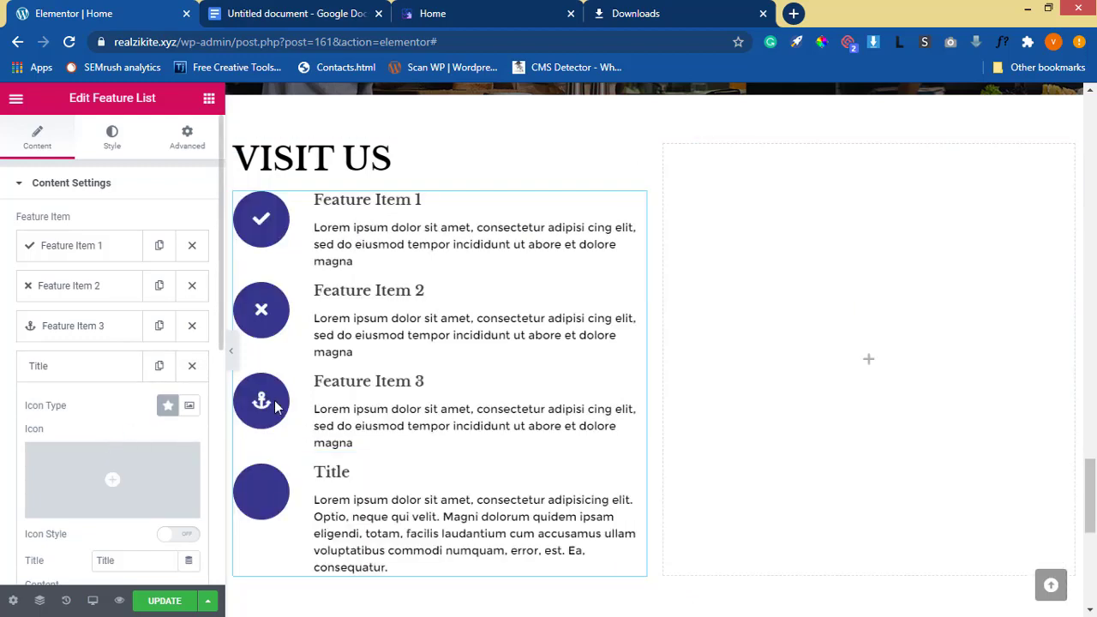
click(481, 22)
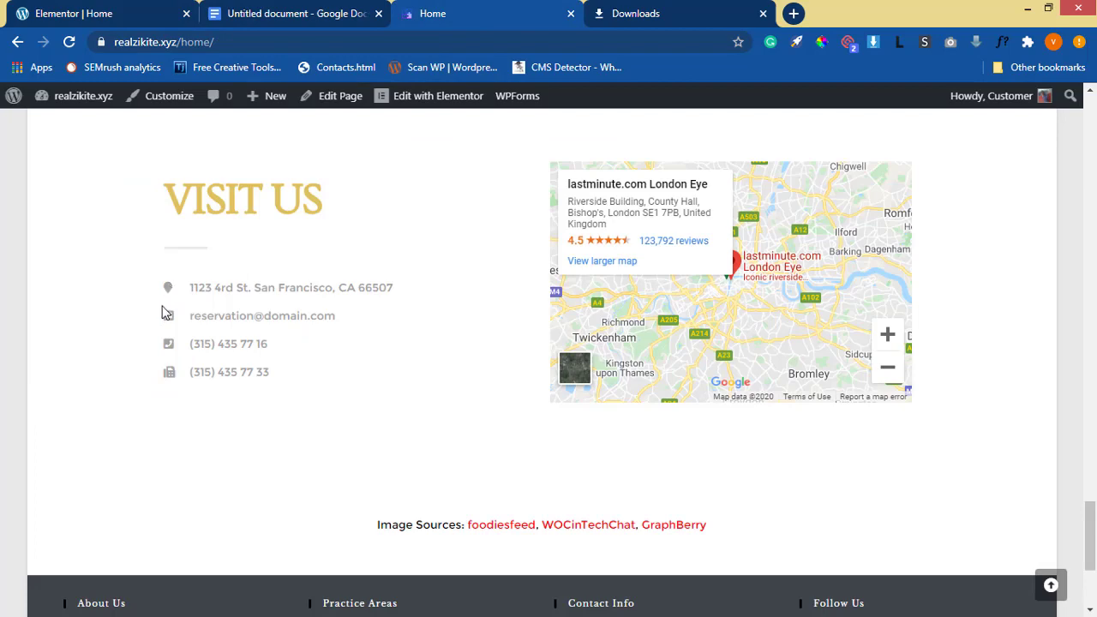
click(106, 16)
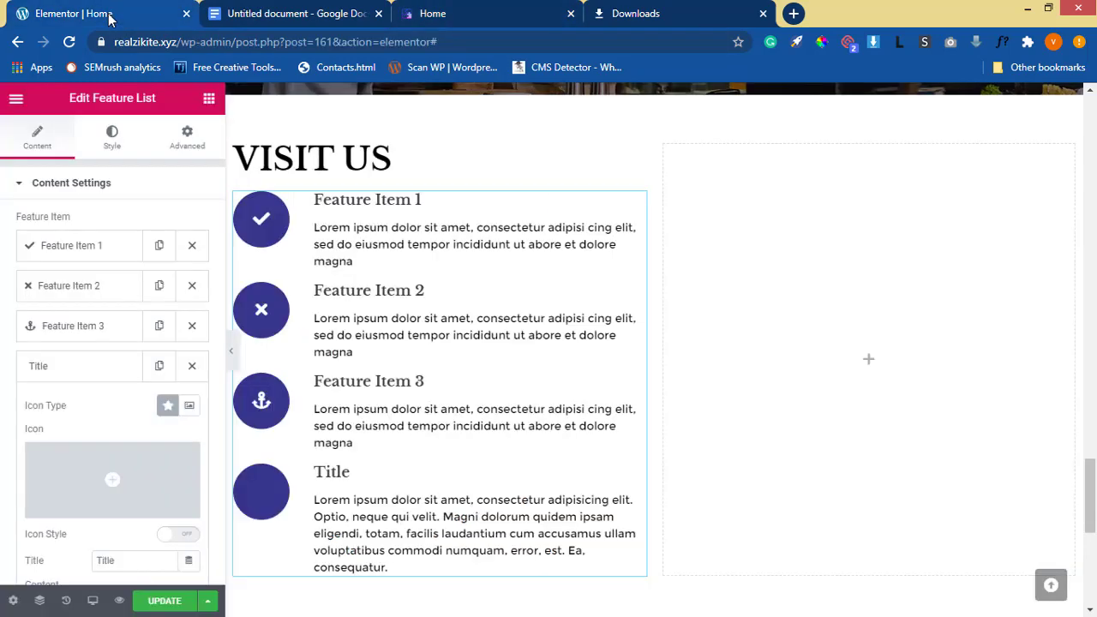
Replace the icon of Feature Item 1 with the magnifier-and-pin search location icon, filtering the icon library by LOCA
click(79, 255)
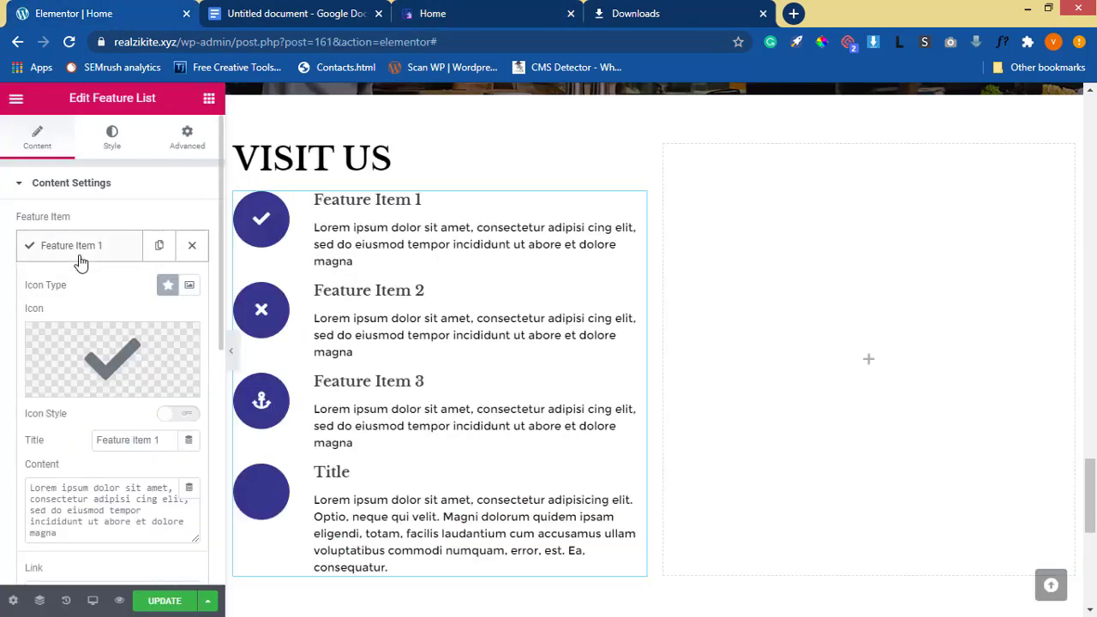
mouse_move(84, 399)
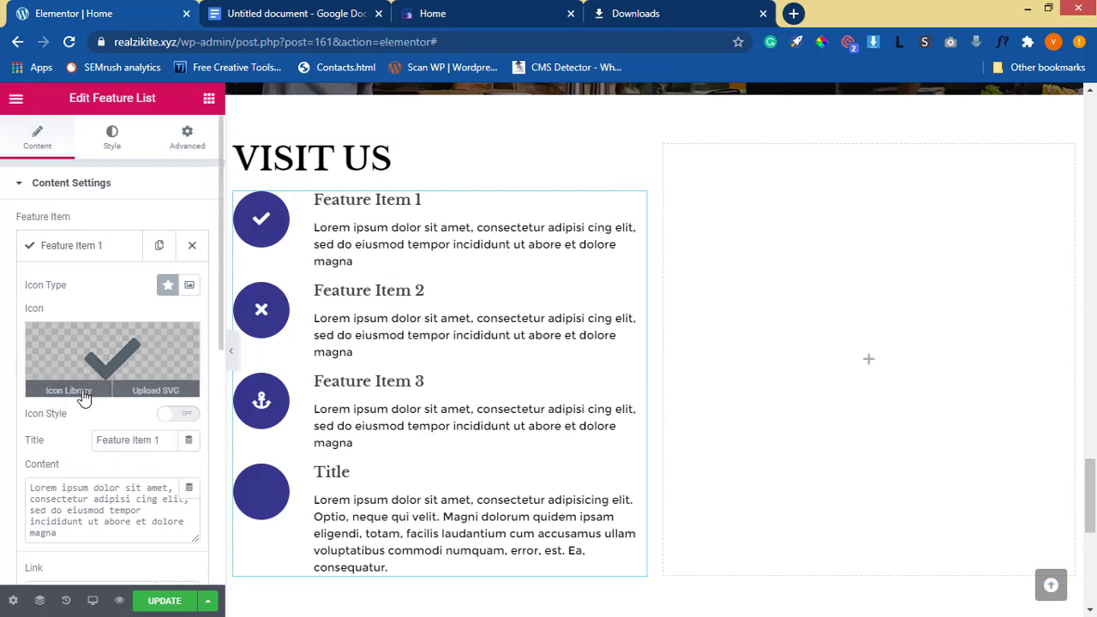
click(468, 13)
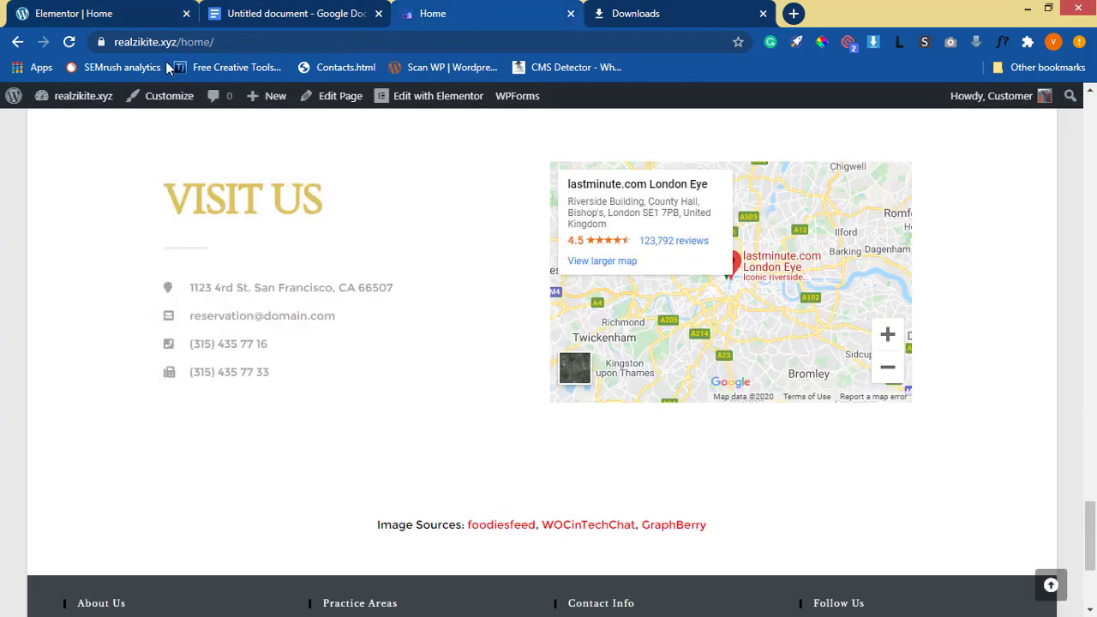
click(97, 14)
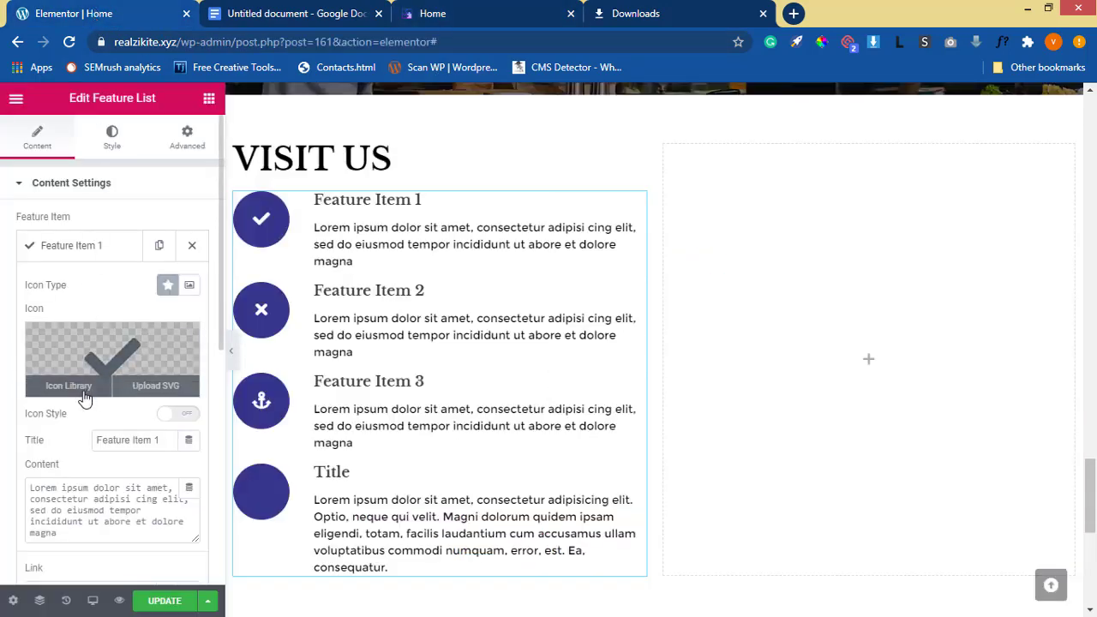
click(84, 396)
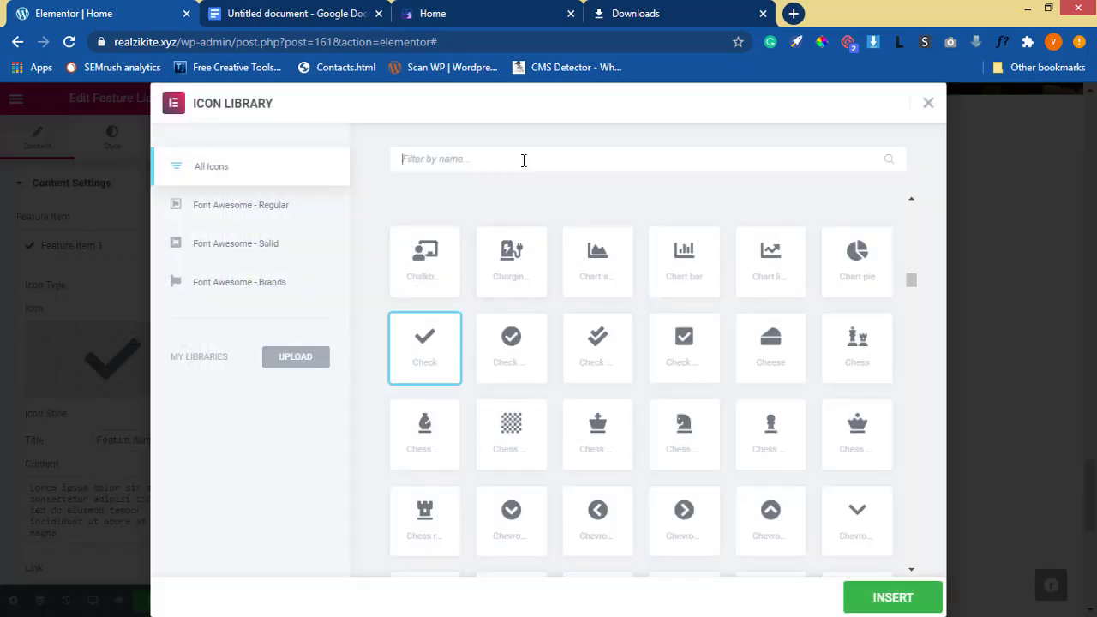
text(loca)
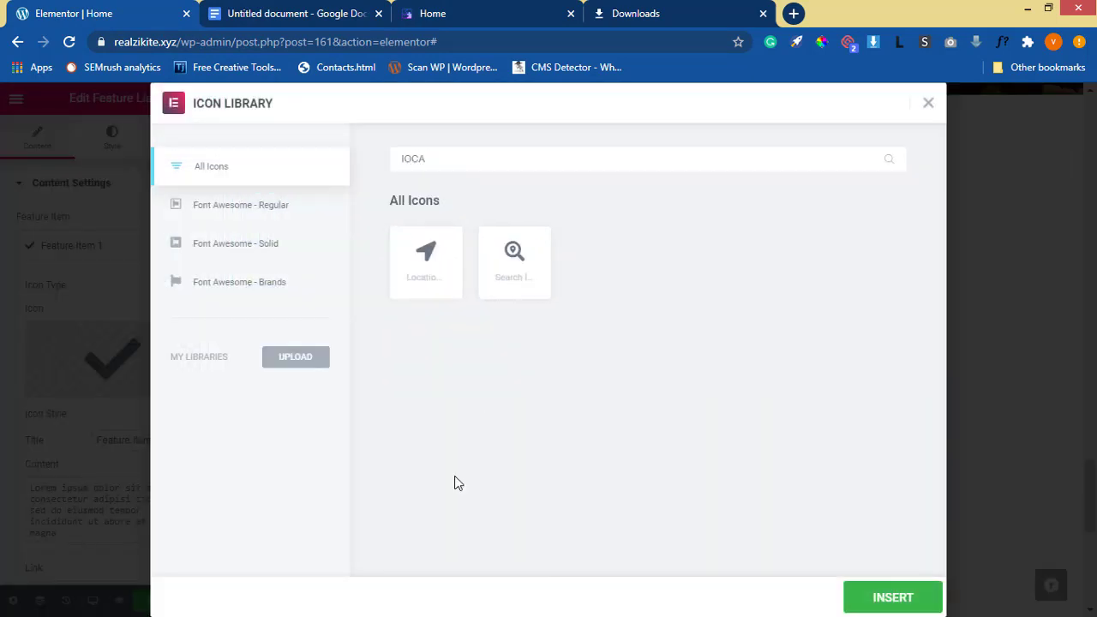
click(514, 254)
click(893, 598)
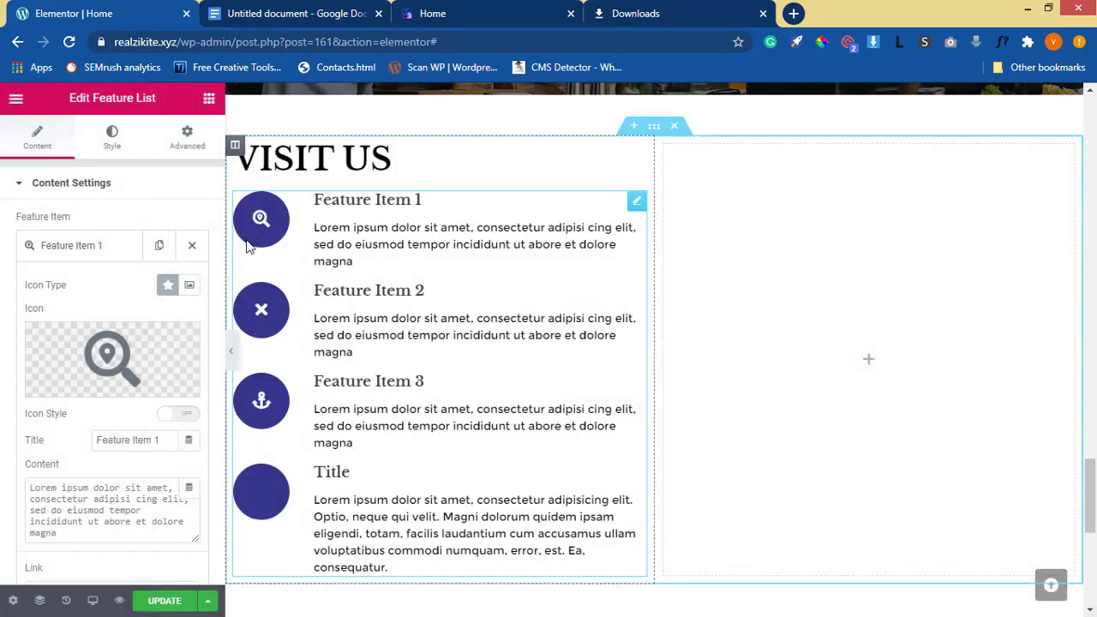
click(167, 416)
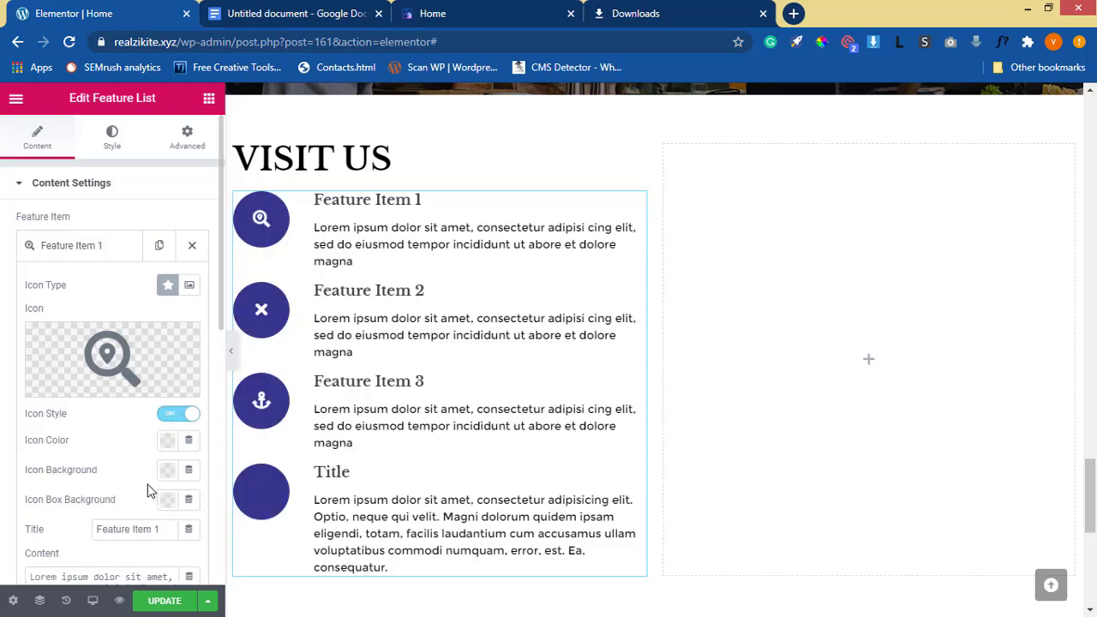
click(193, 420)
scroll(137, 463, down, 4)
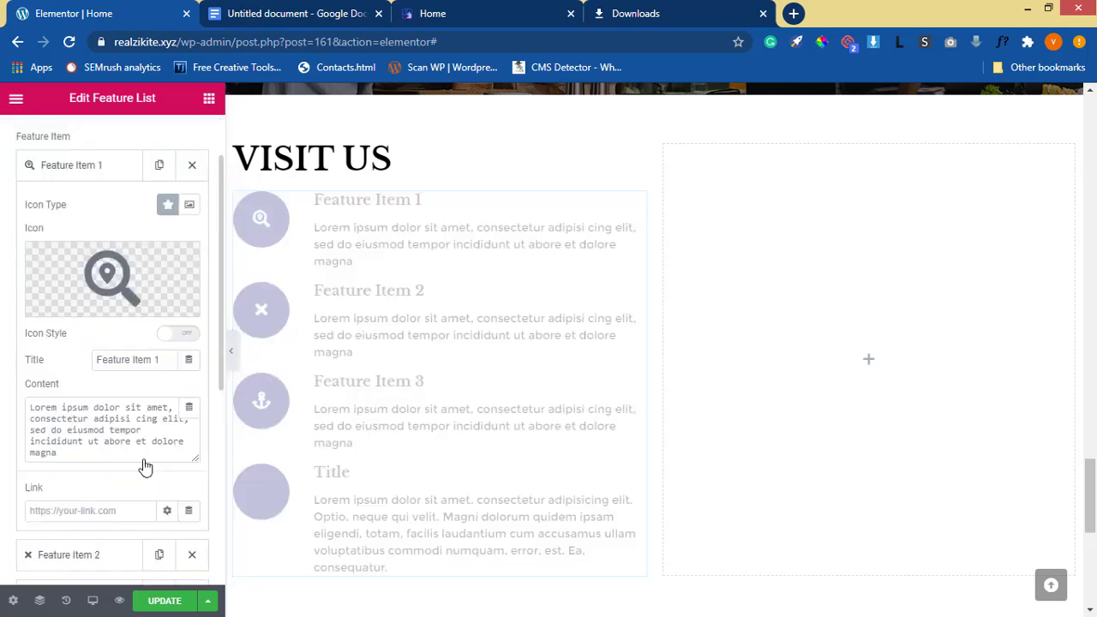
scroll(119, 466, down, 3)
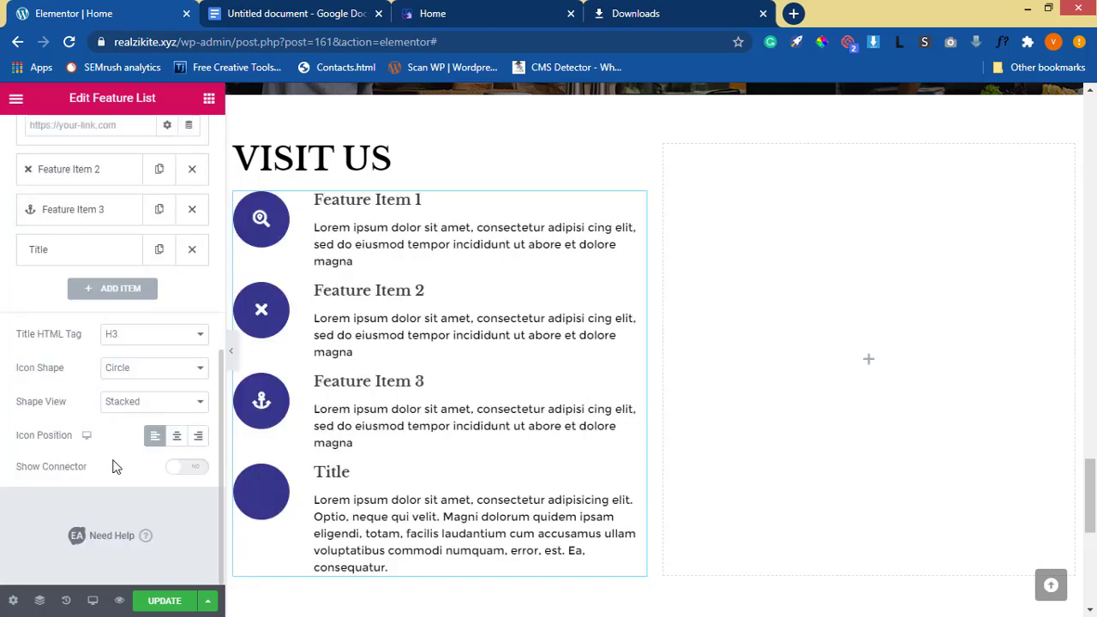
scroll(142, 380, up, 4)
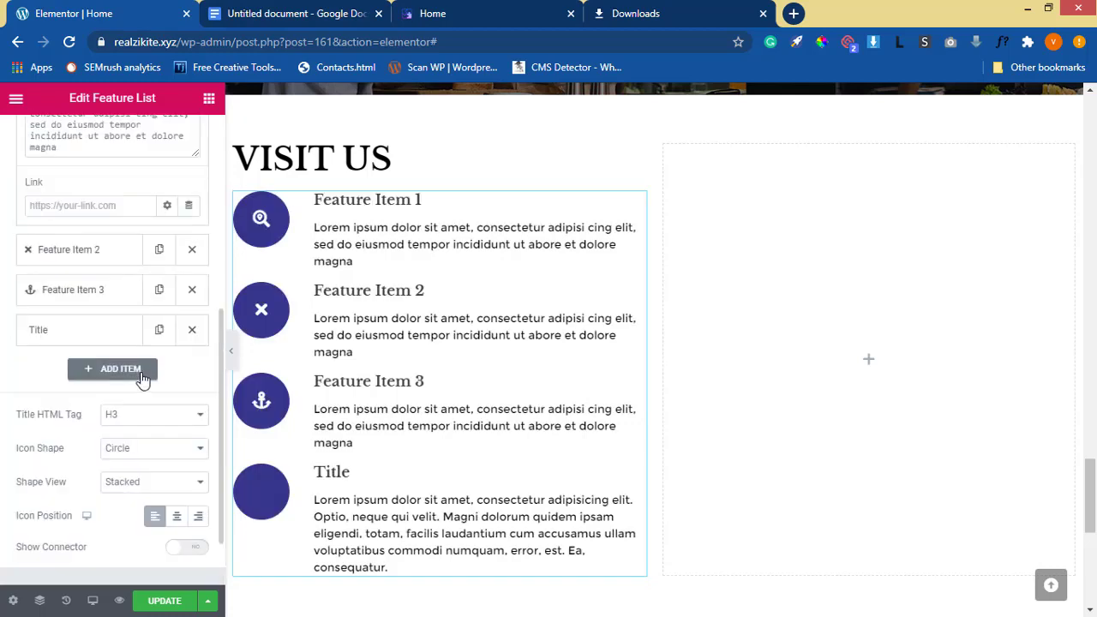
scroll(248, 377, up, 2)
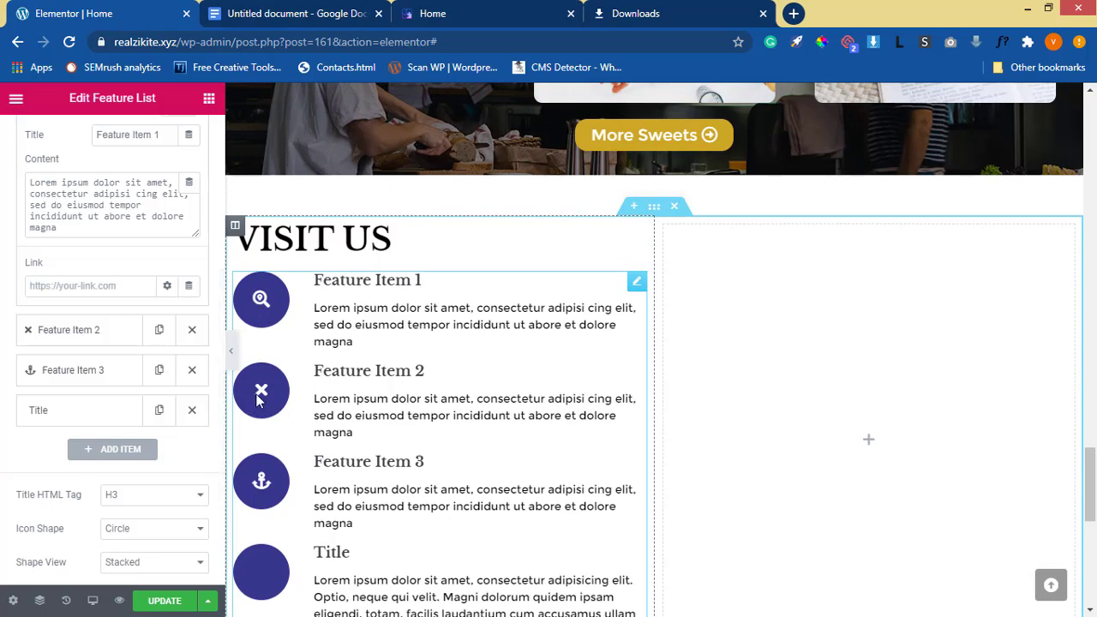
scroll(135, 315, up, 3)
scroll(112, 214, up, 3)
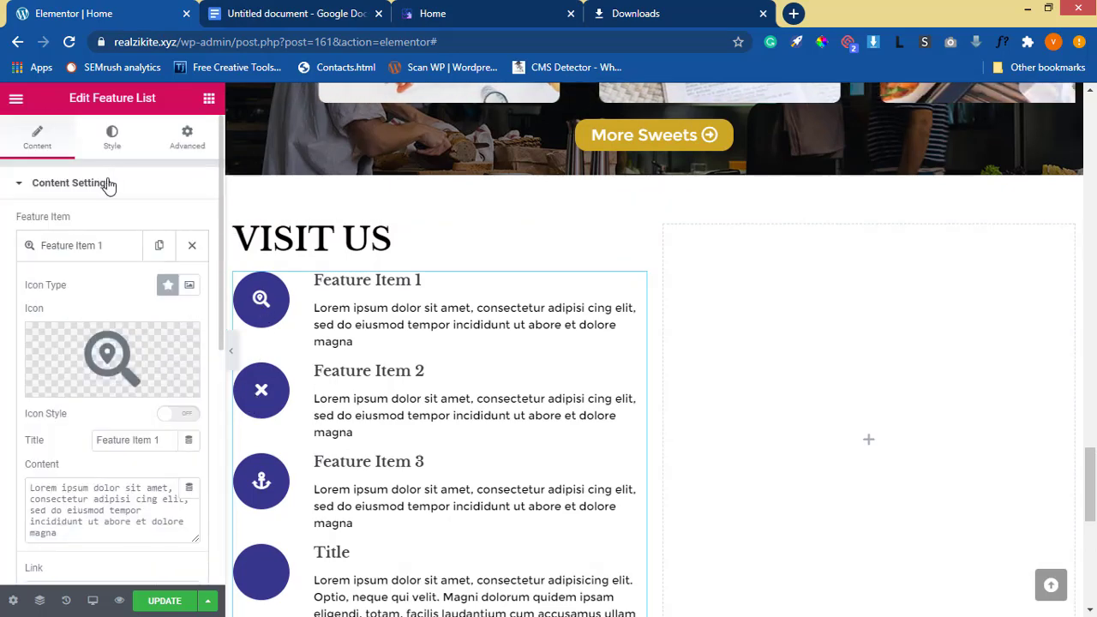
Replace the icon of Feature Item 2 with the outlined Envelope icon, filtering the icon library by ENVE
click(79, 248)
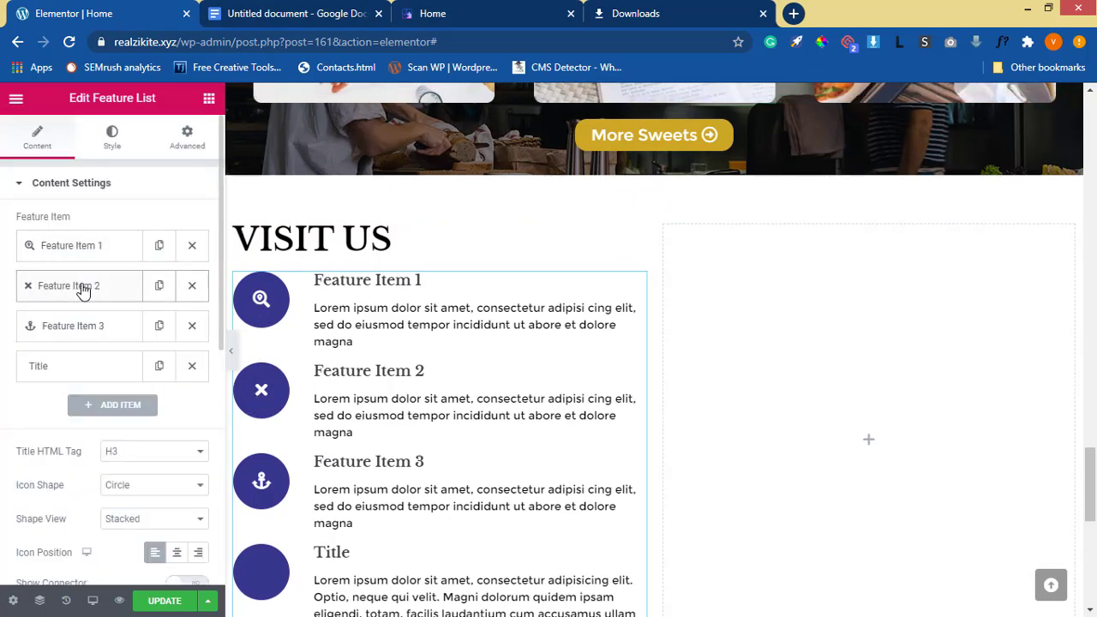
click(83, 289)
scroll(99, 399, down, 1)
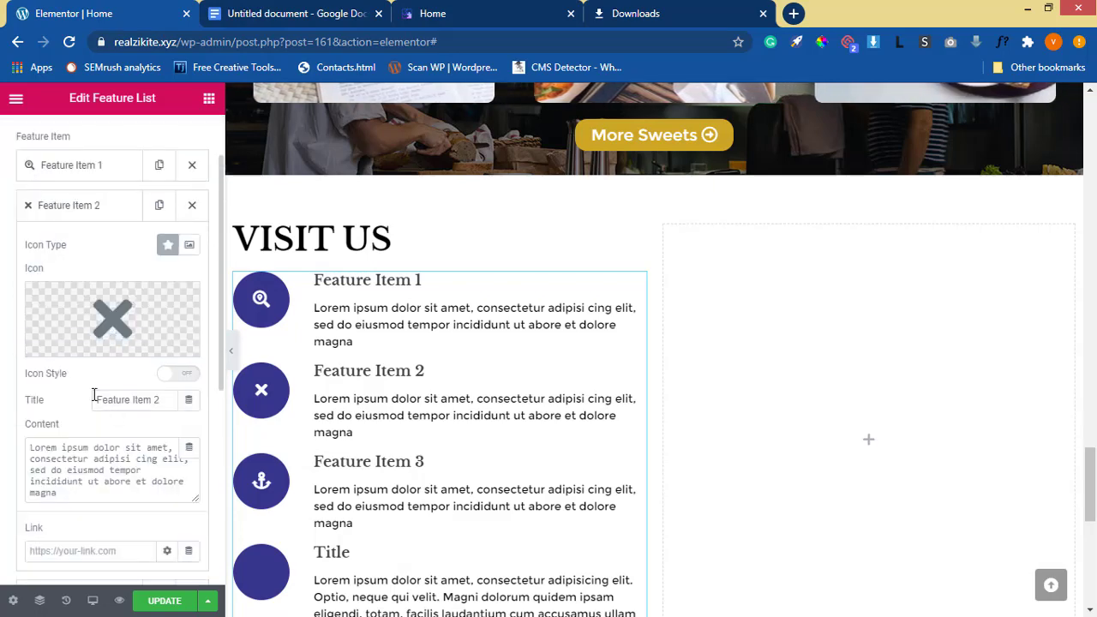
click(421, 20)
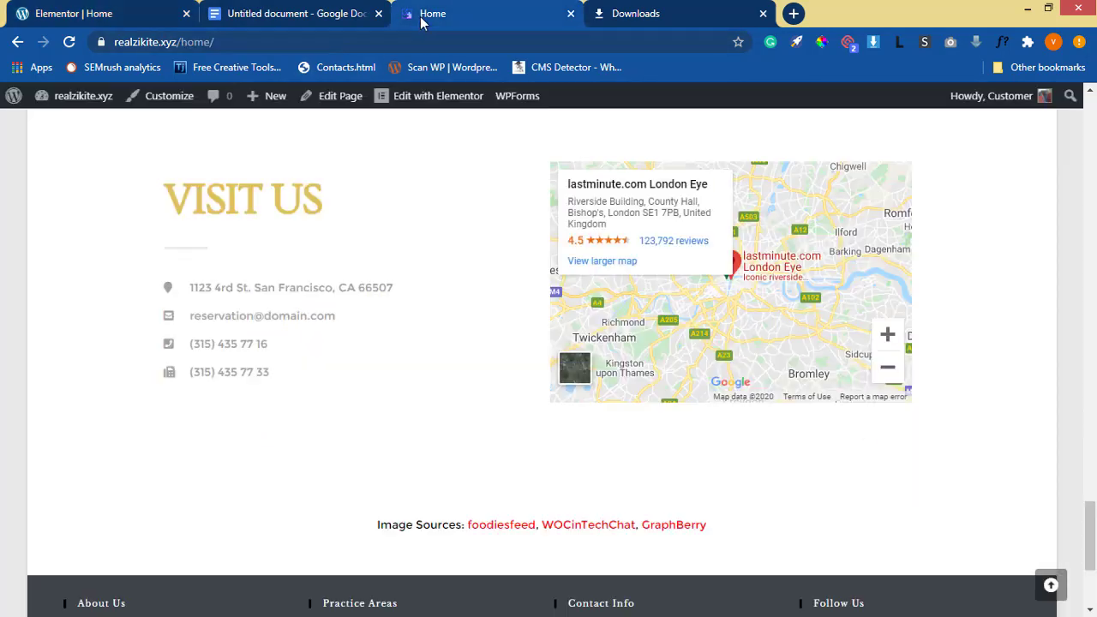
click(143, 17)
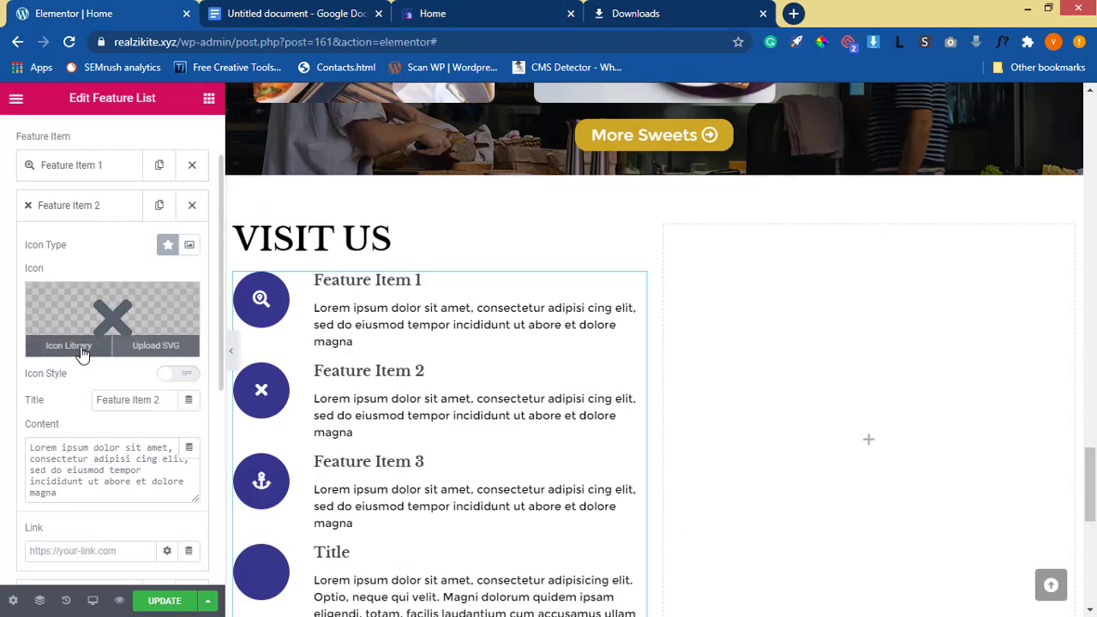
click(81, 350)
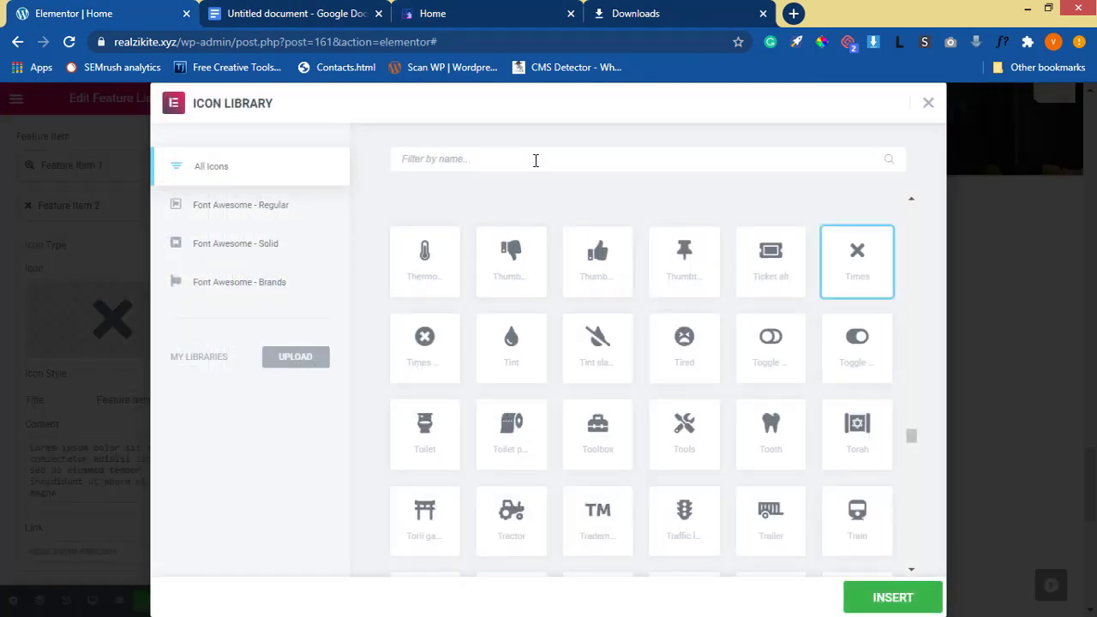
text(eNVE)
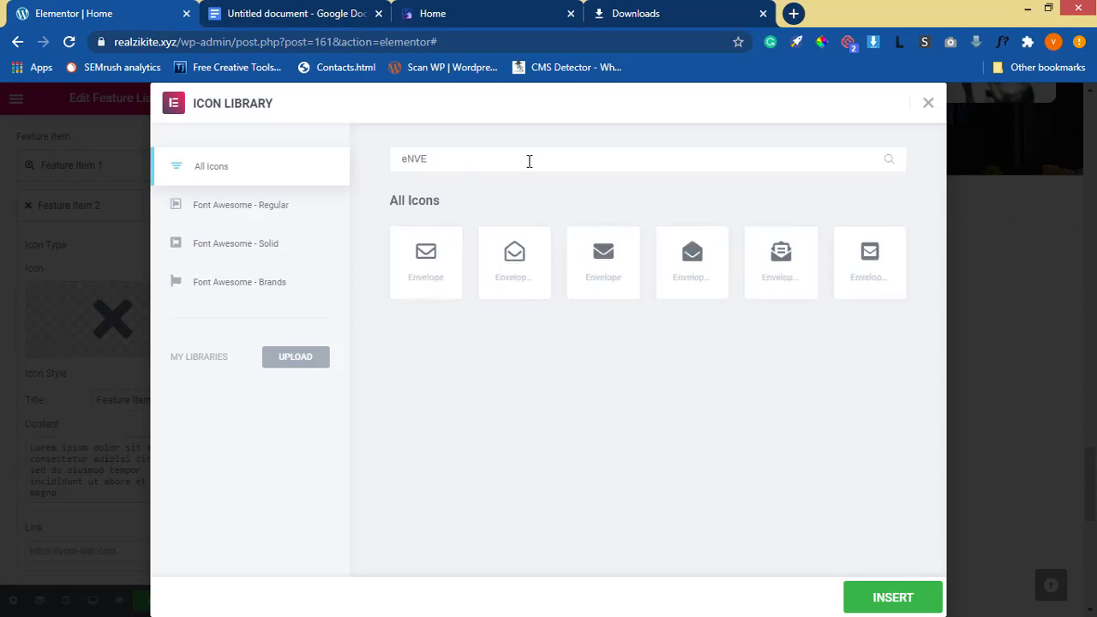
click(419, 279)
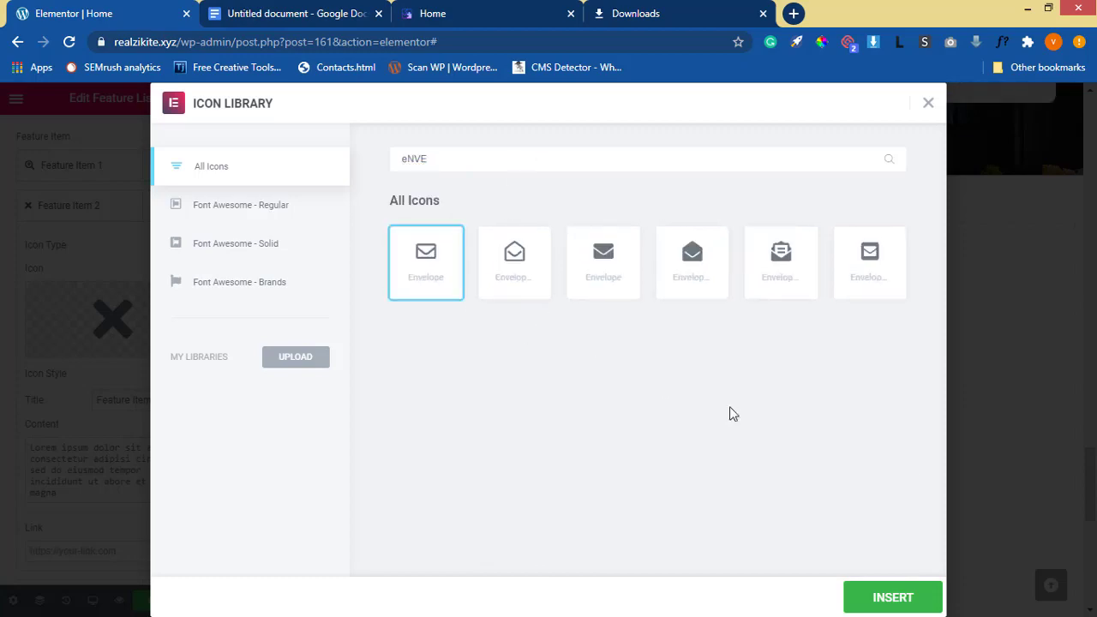
click(896, 600)
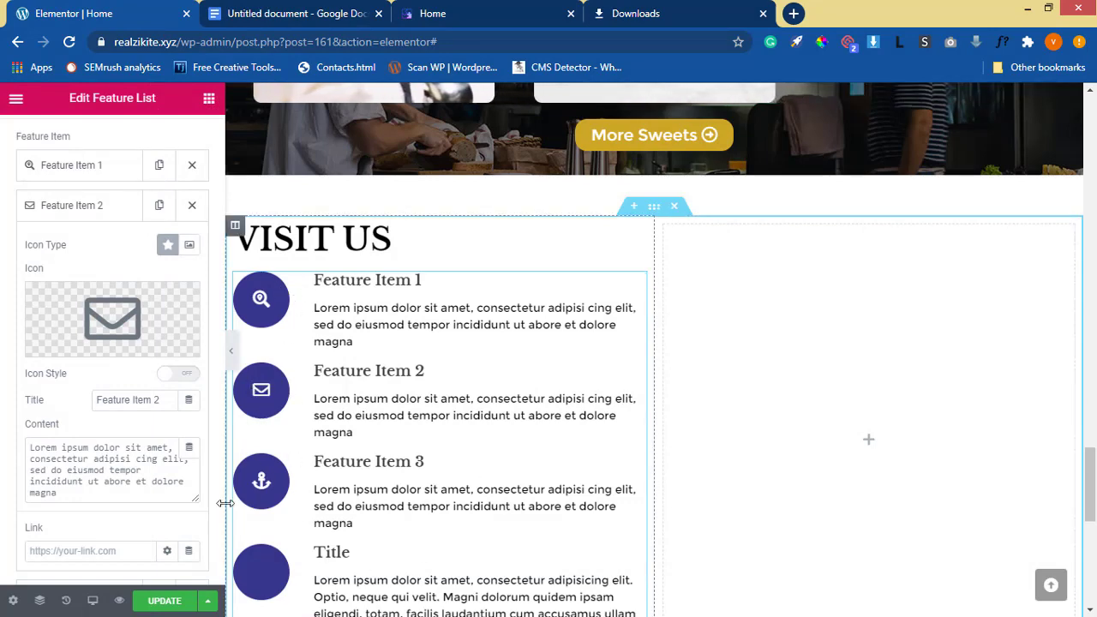
Set the feature list's shape view to Framed and compare its icons with the contact list on the reference page
scroll(121, 495, down, 5)
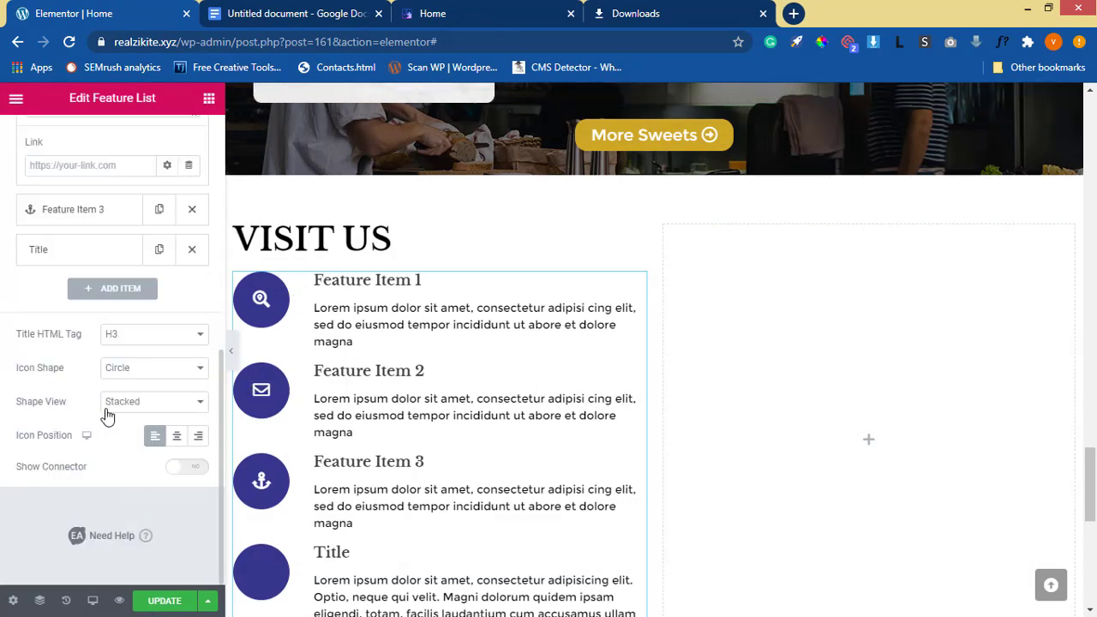
click(129, 407)
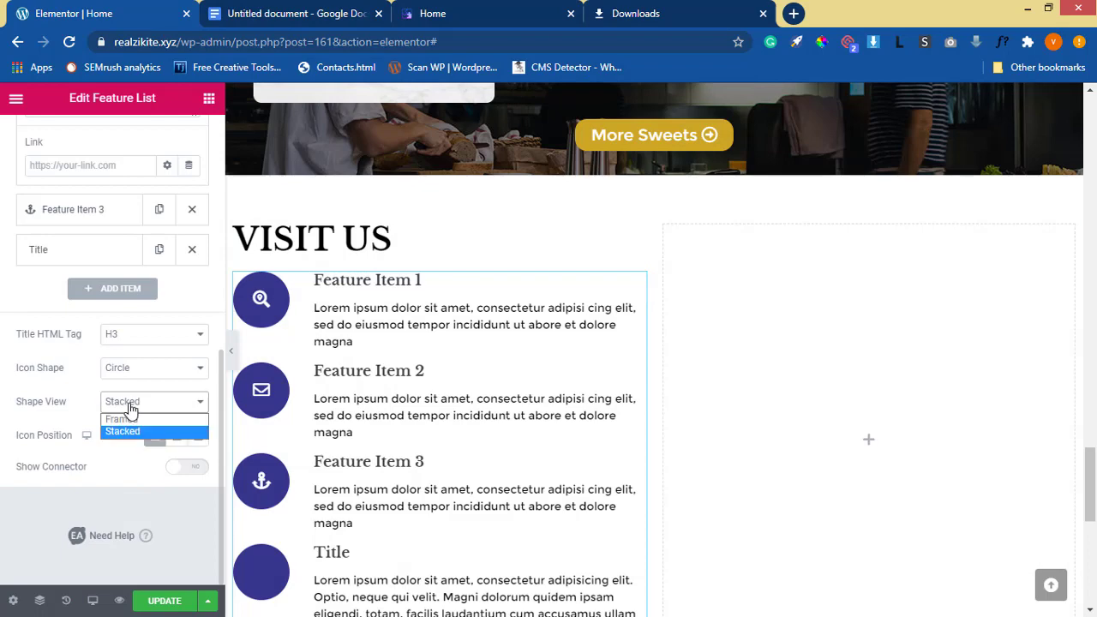
click(132, 417)
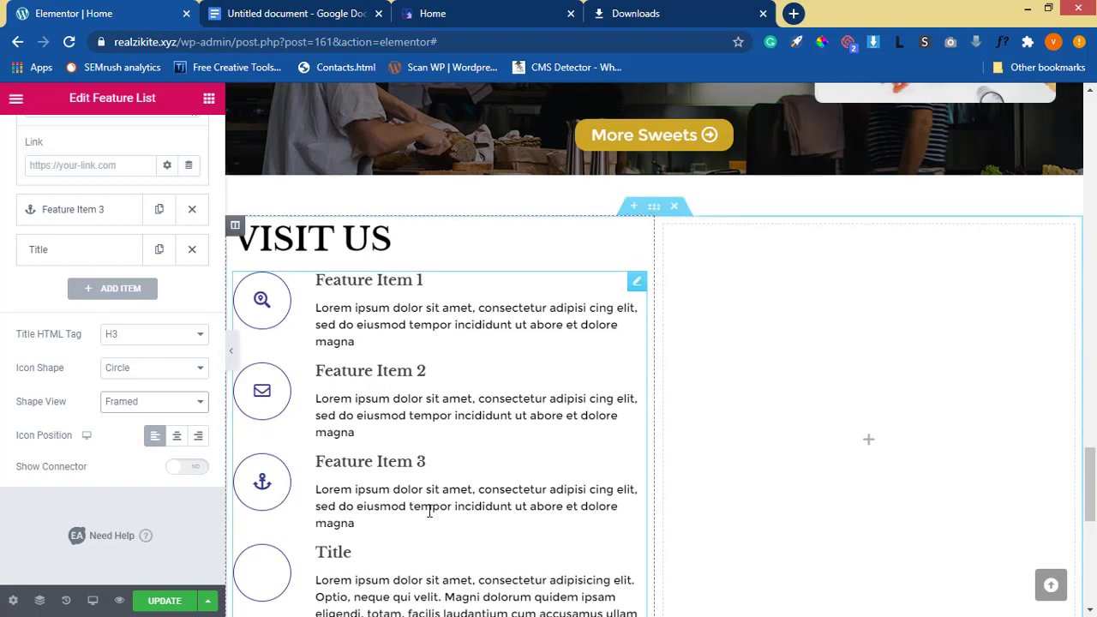
click(489, 12)
click(103, 13)
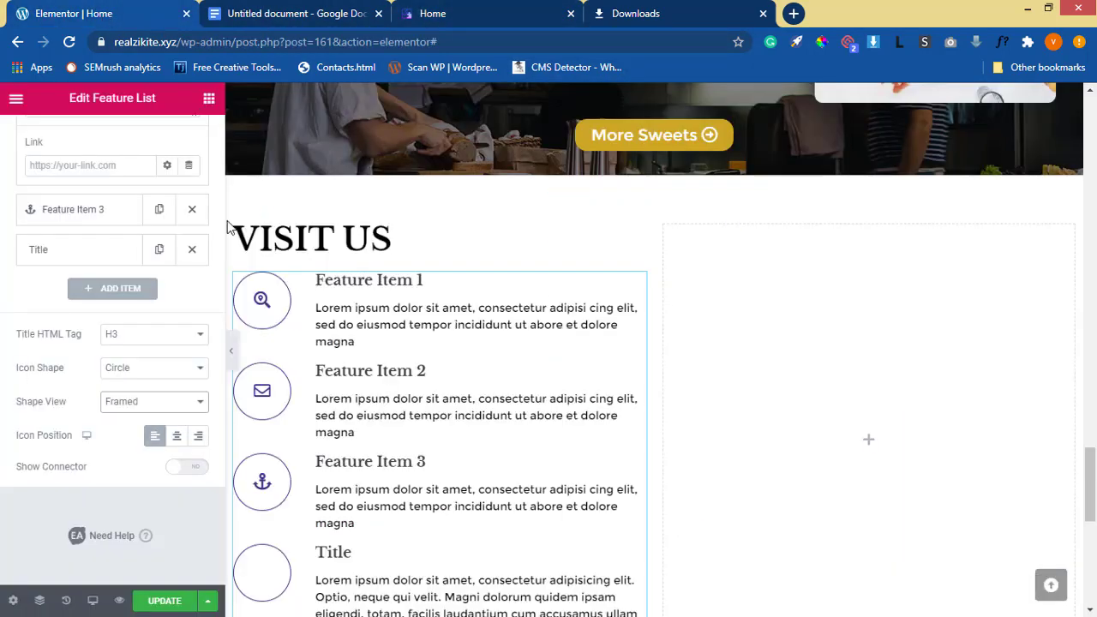
click(509, 18)
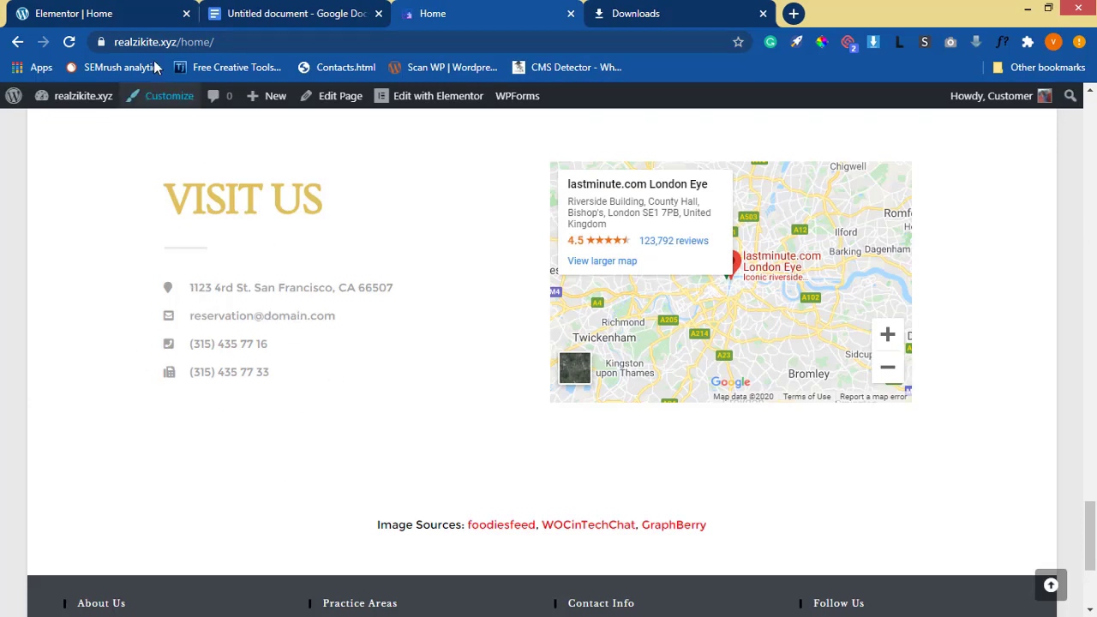
click(131, 18)
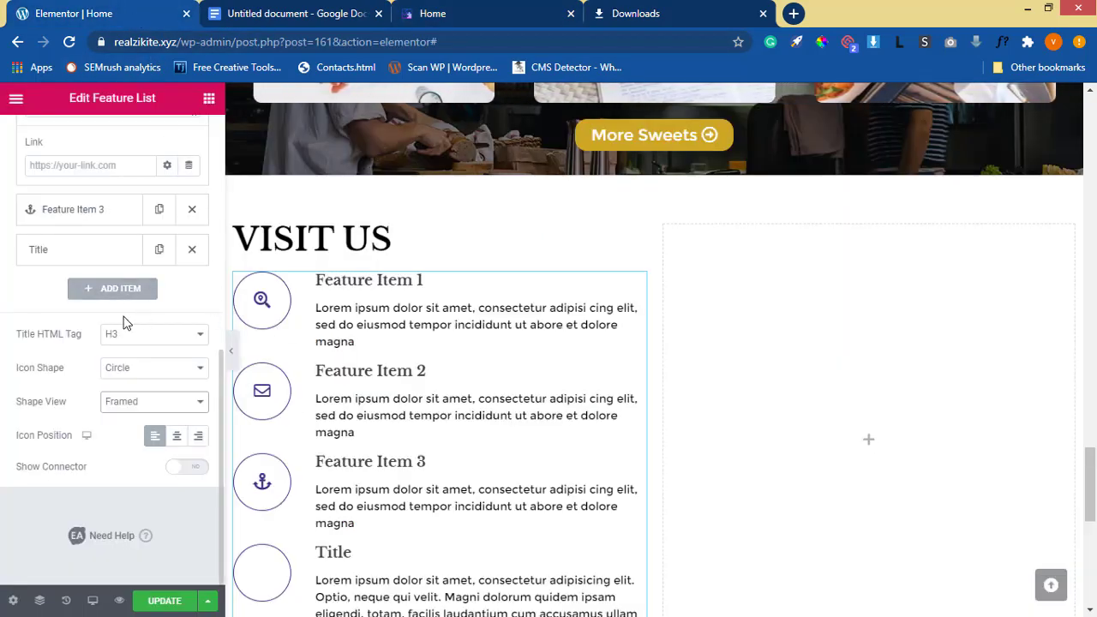
Reduce the space between the feature list's items to about 12
scroll(122, 318, up, 6)
scroll(98, 306, down, 6)
scroll(102, 322, up, 6)
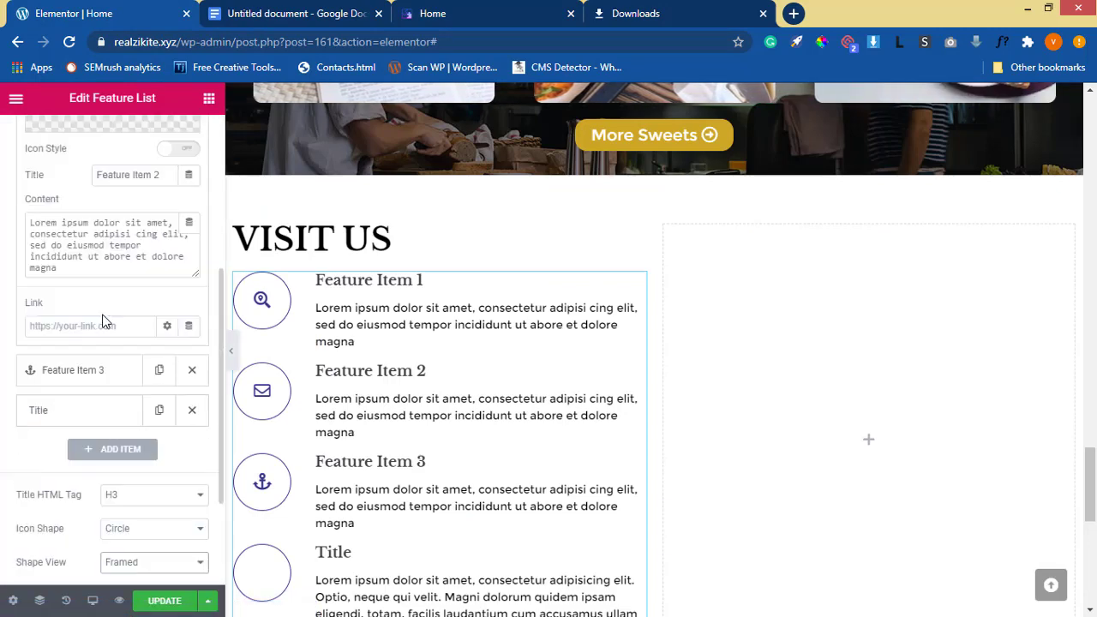
click(110, 152)
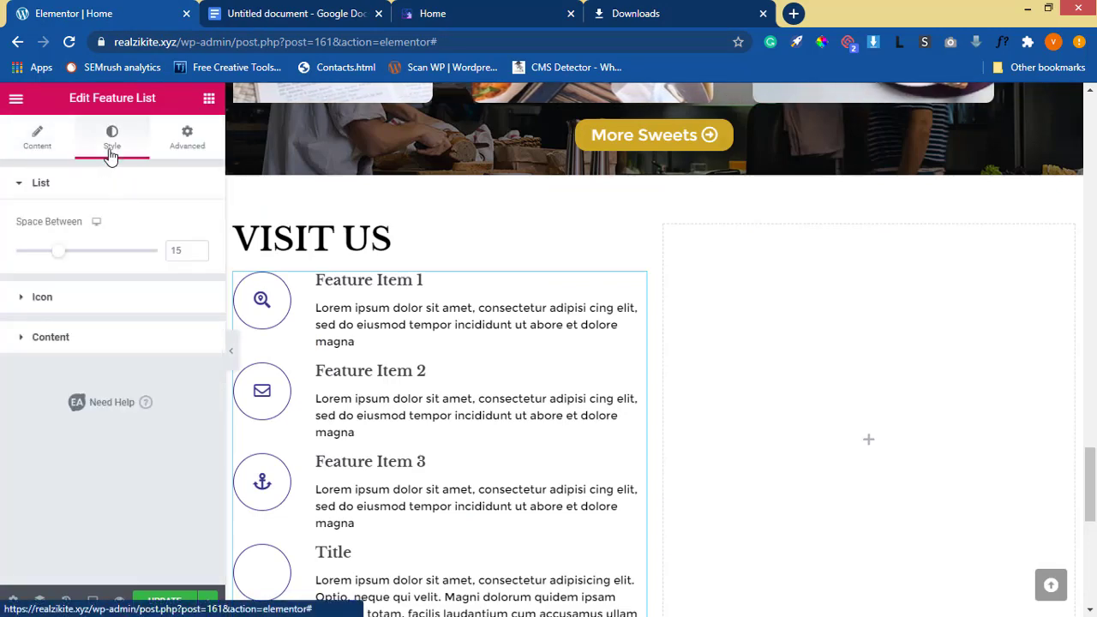
drag(63, 255, 48, 252)
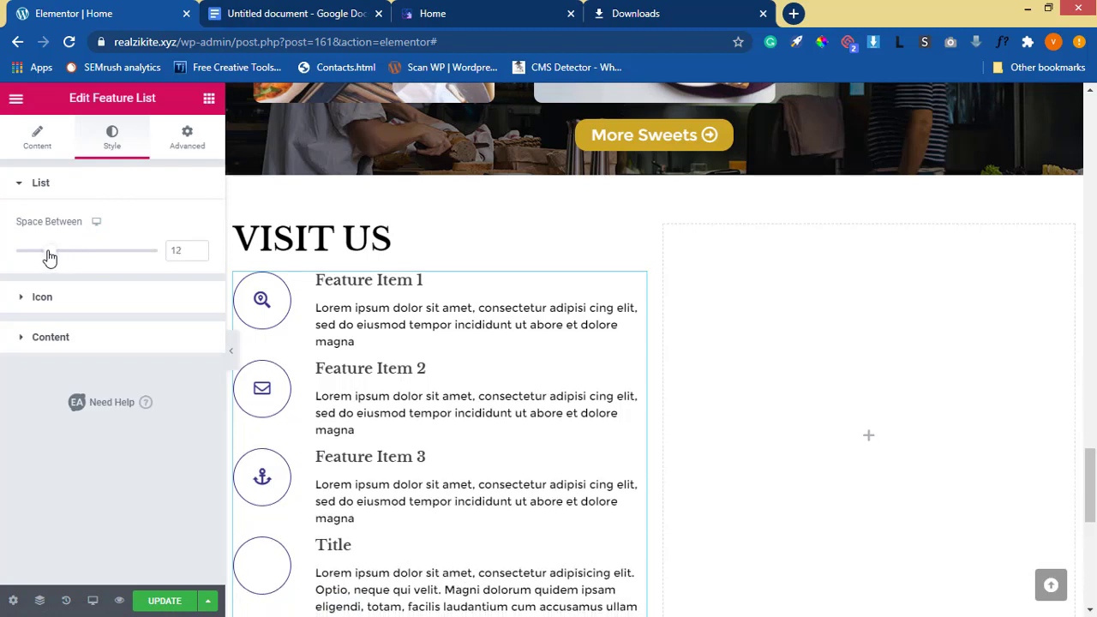
Set the size of the feature list's framed icons to 20
click(45, 300)
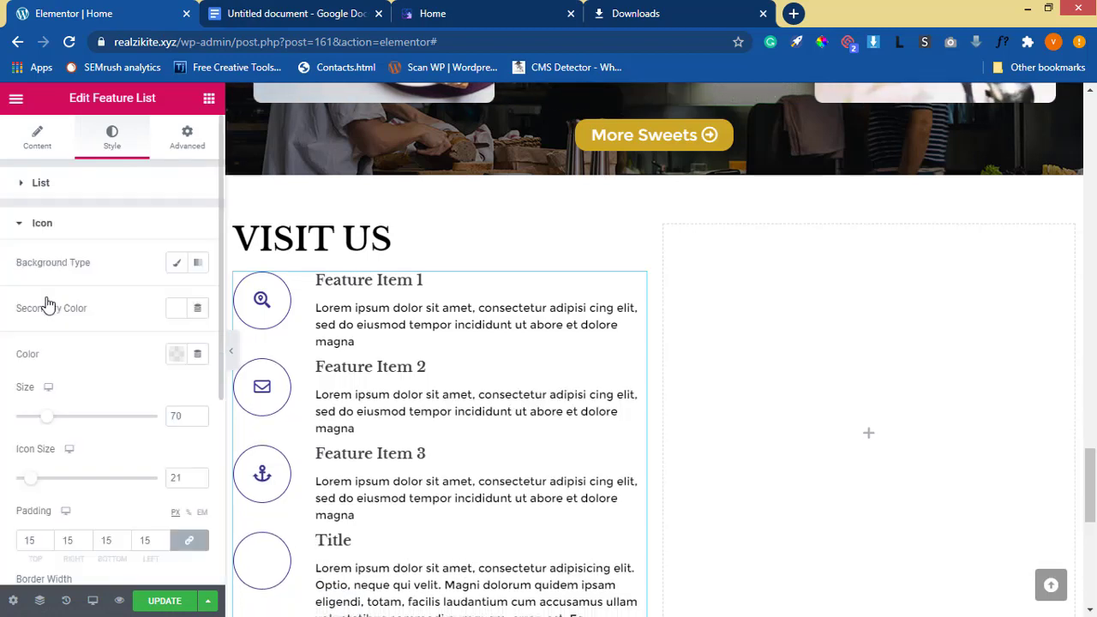
double_click(180, 418)
key(BackSpace)
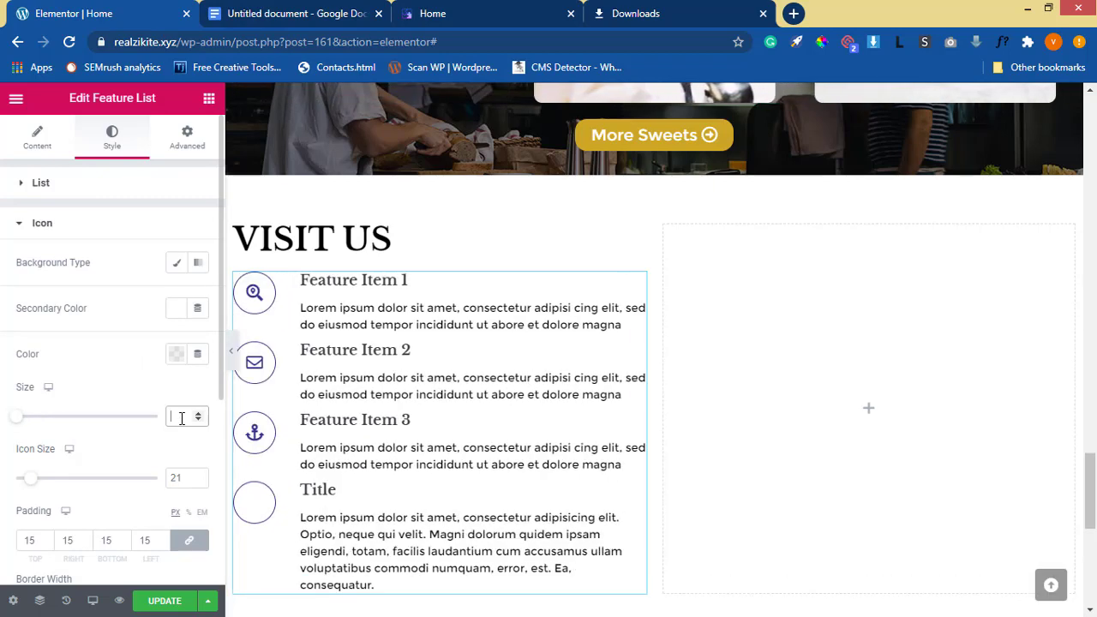
text(20)
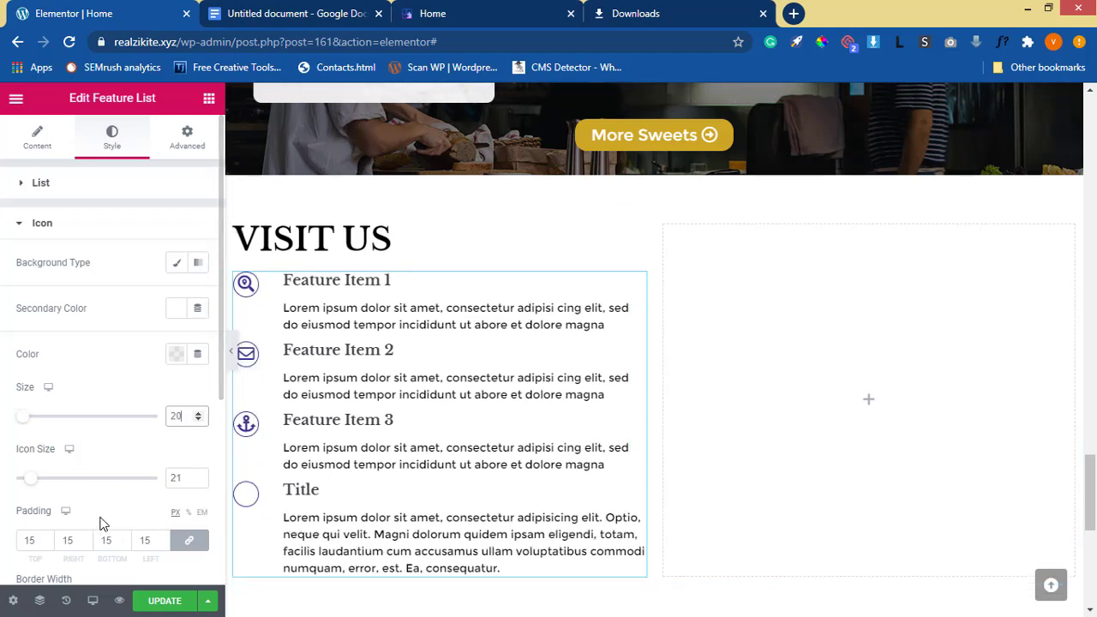
click(43, 224)
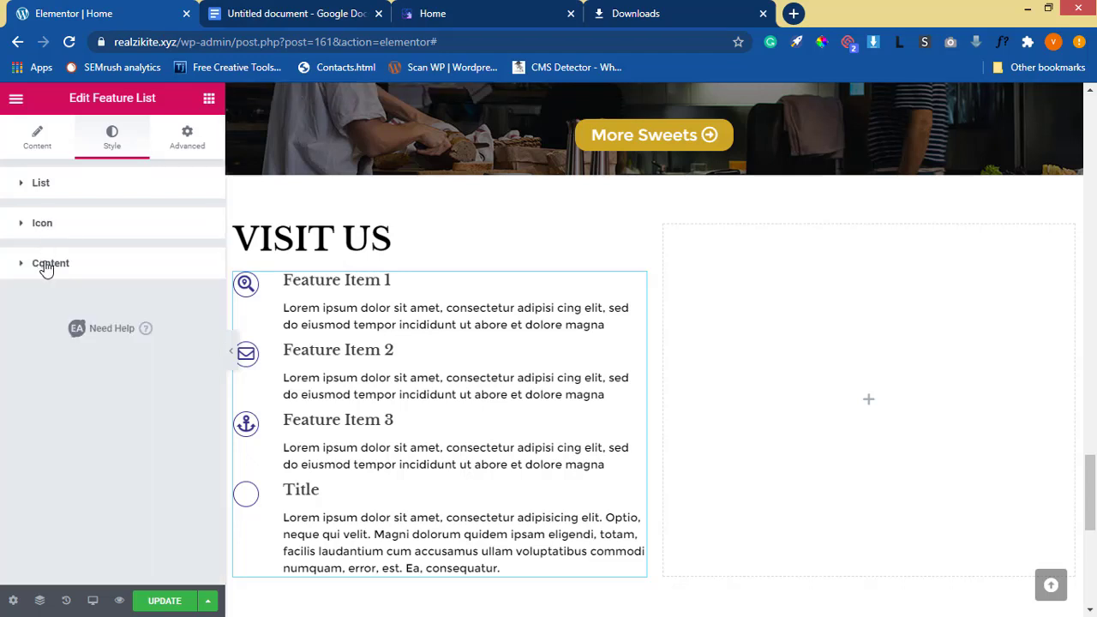
Set the font size of the feature list's item titles to 15 px
click(46, 267)
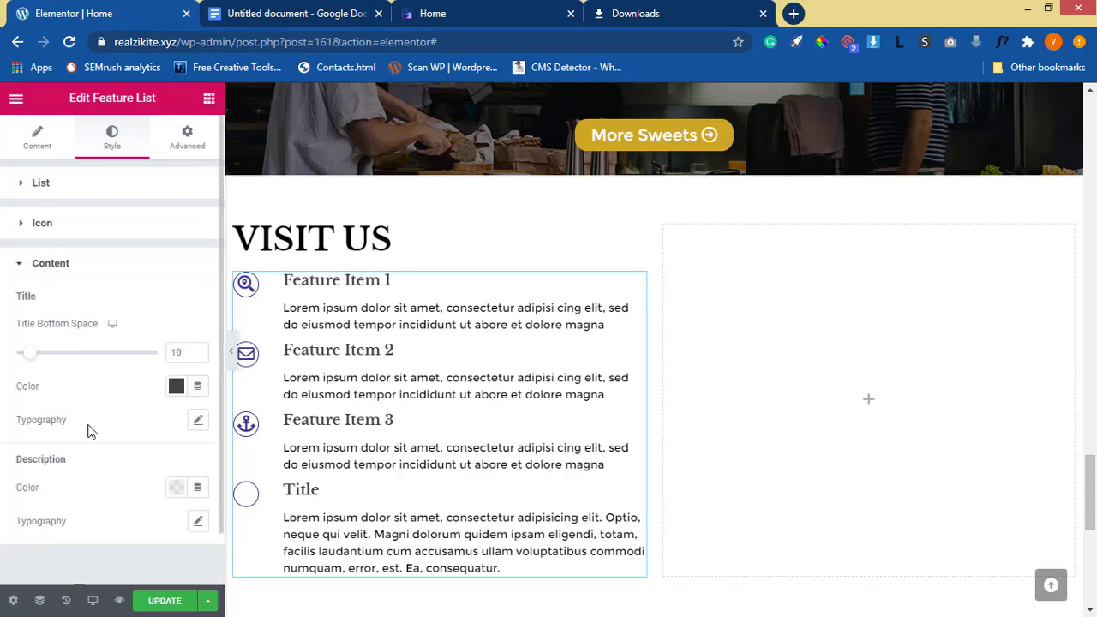
click(198, 420)
click(165, 525)
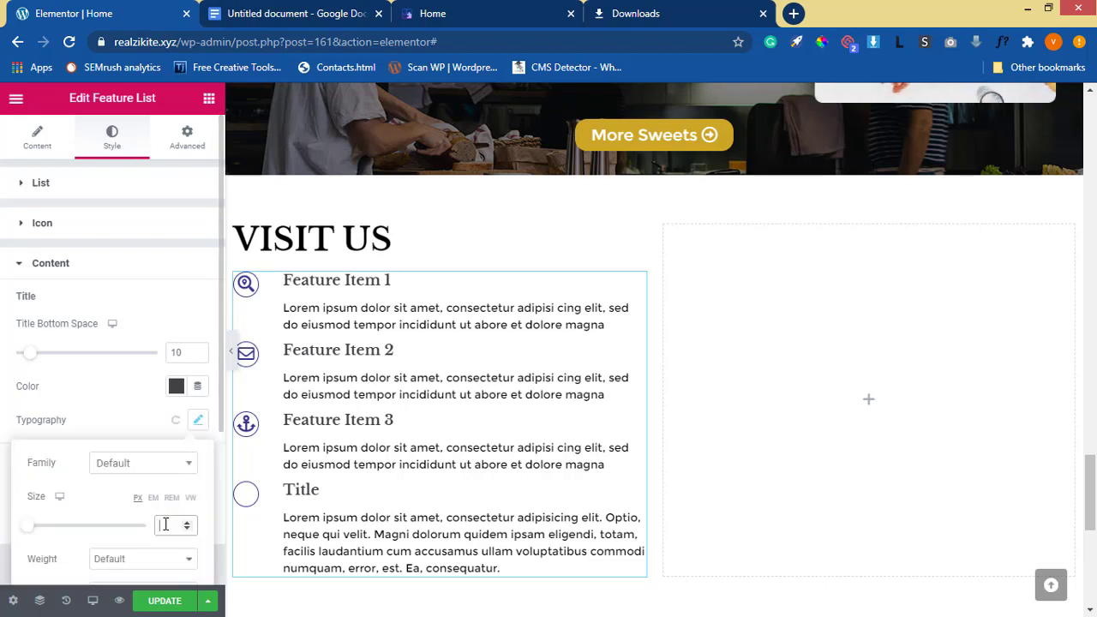
text(20)
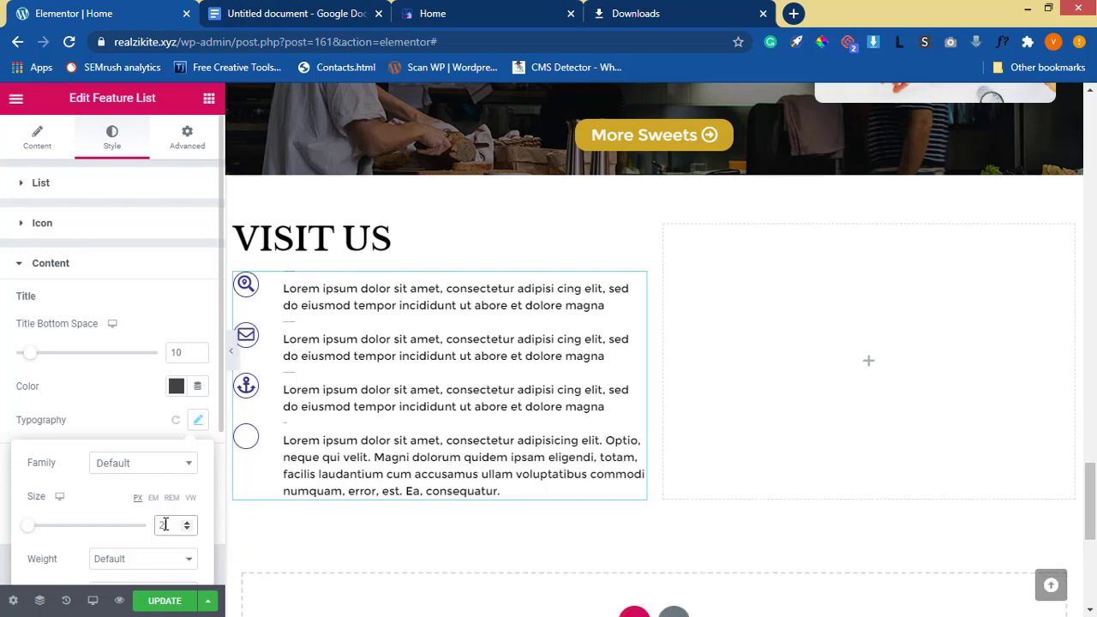
key(BackSpace)
key(BackSpace)
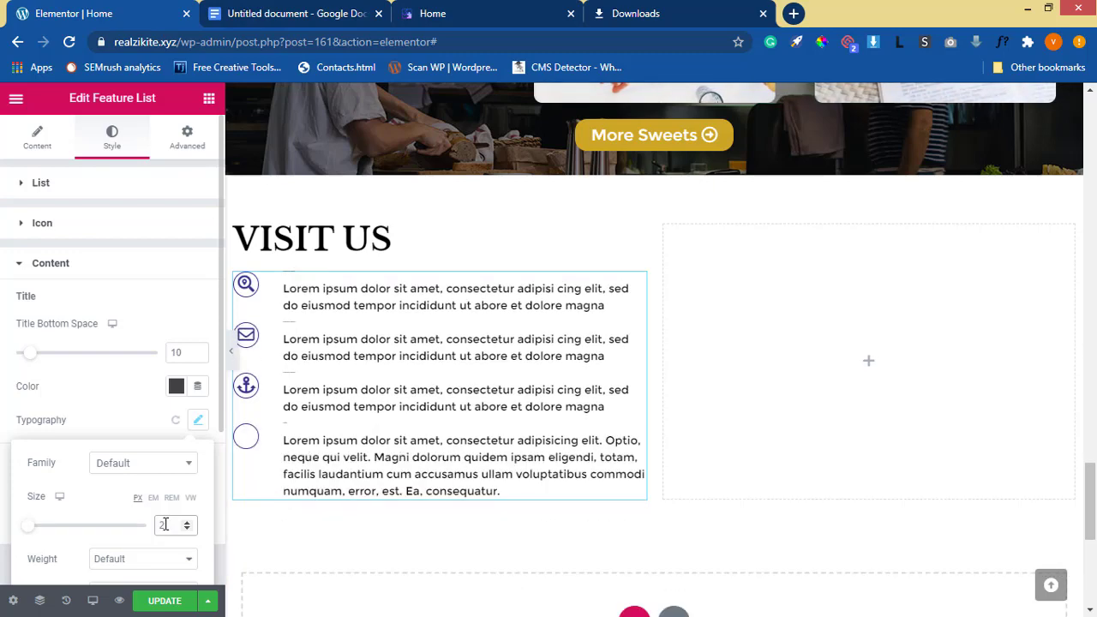
text(15)
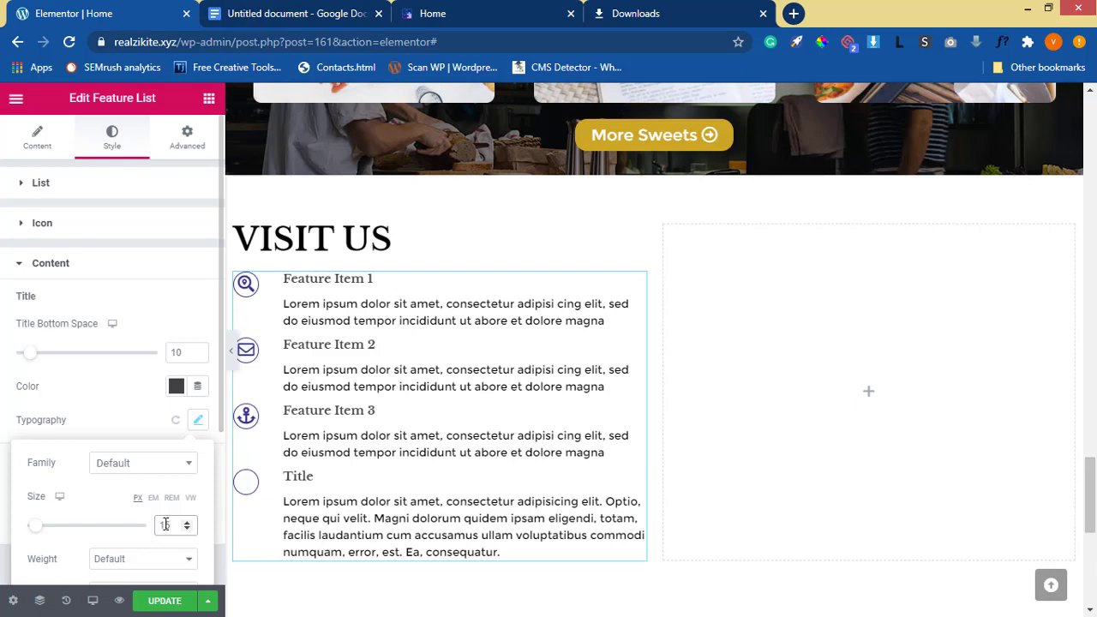
Compare the feature list's layout with the contact list in the reference page's Visit Us section
click(493, 10)
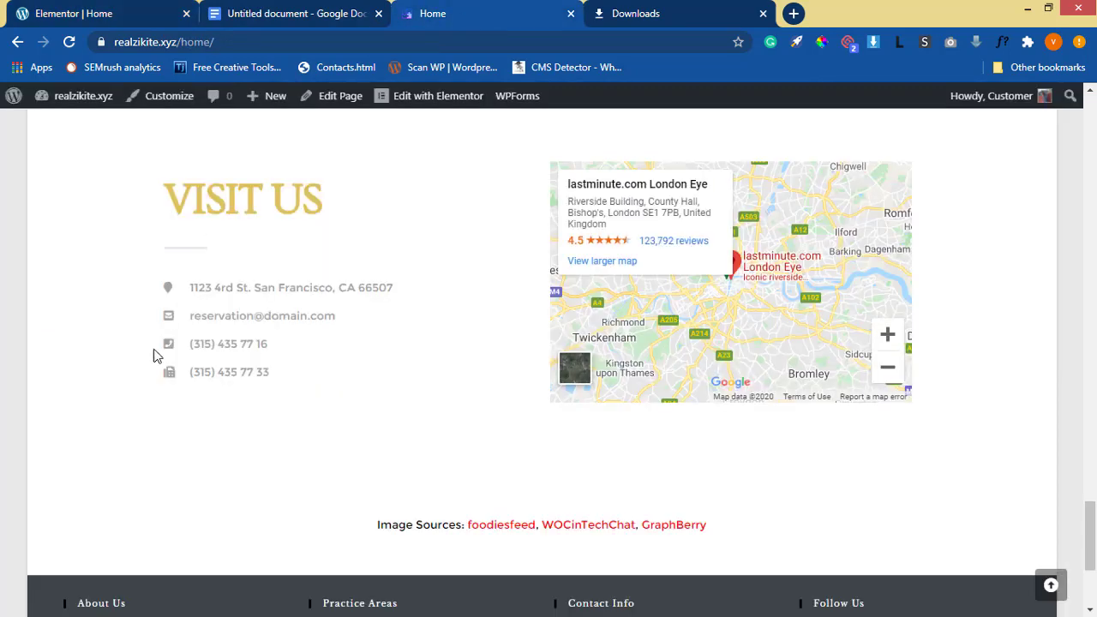
click(94, 16)
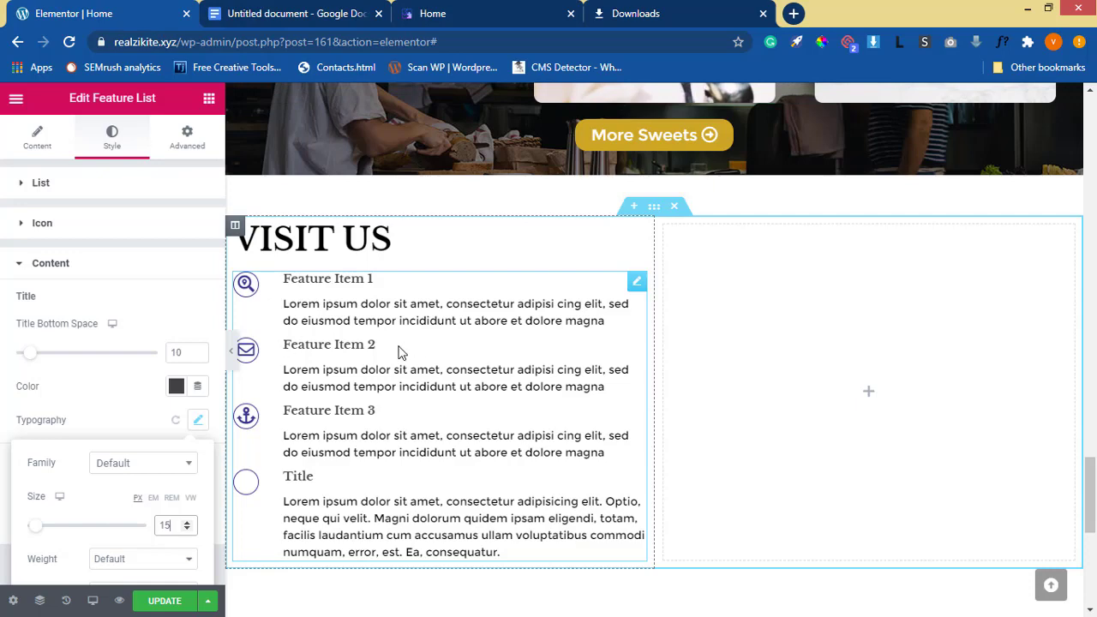
click(470, 14)
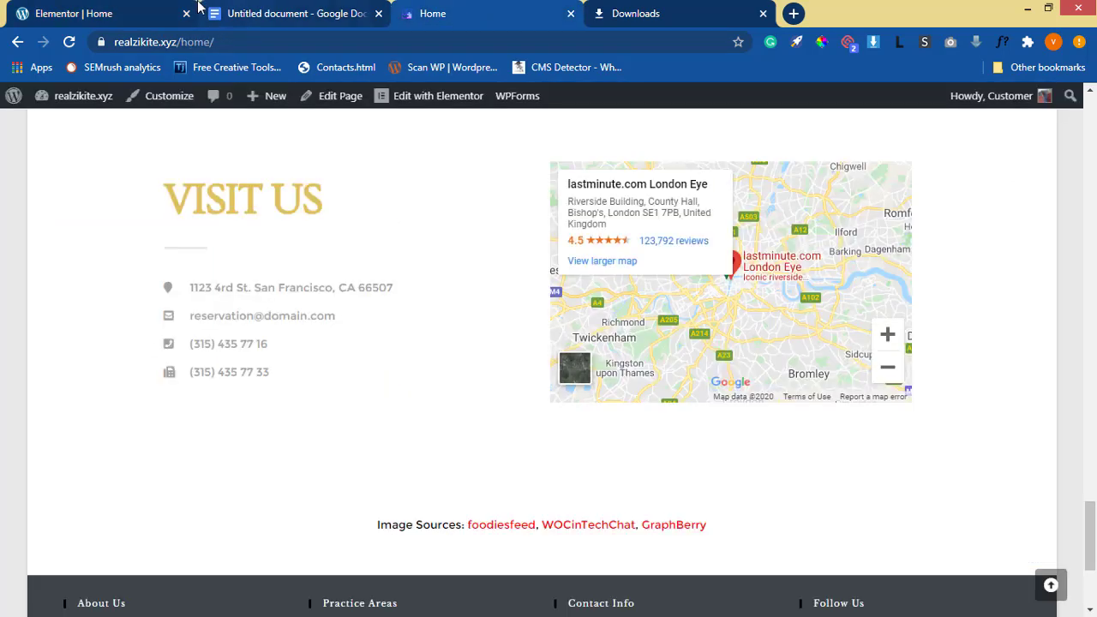
click(131, 14)
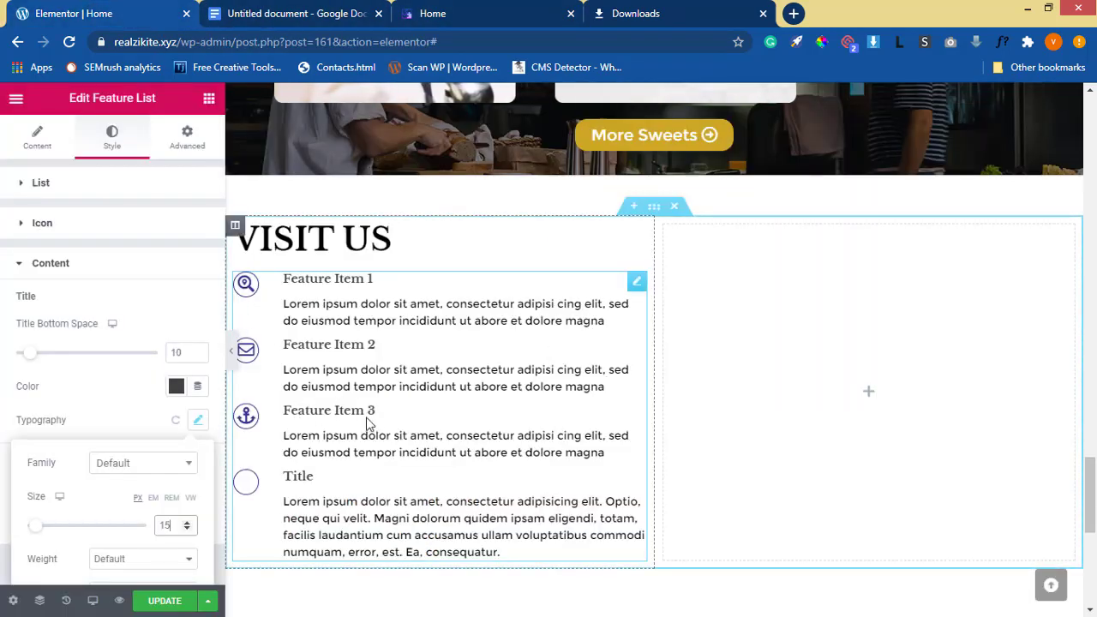
click(474, 15)
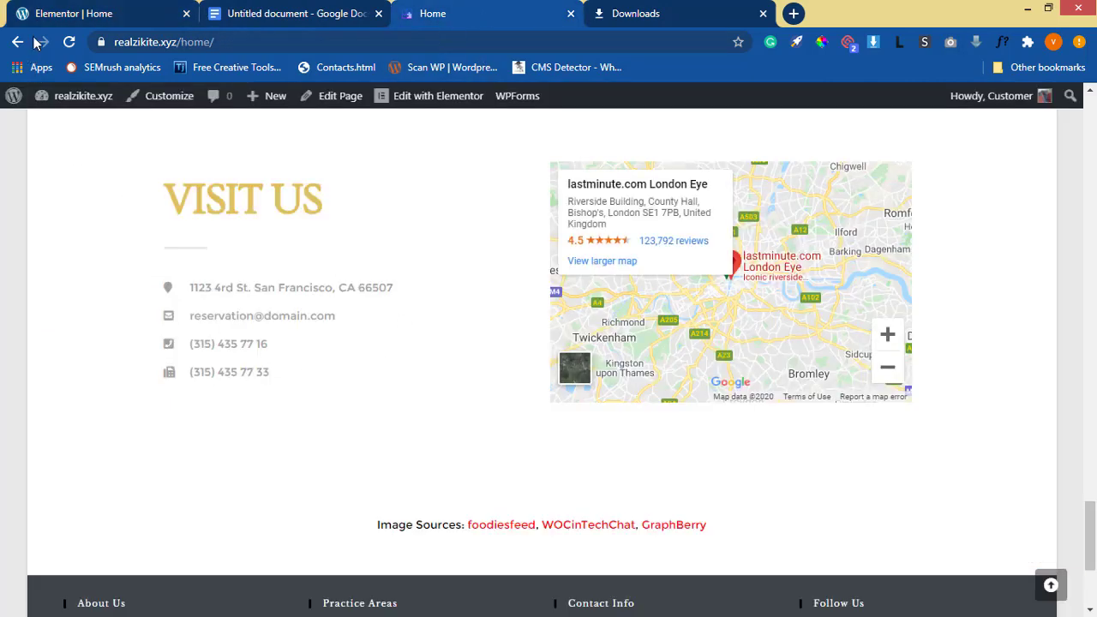
click(60, 15)
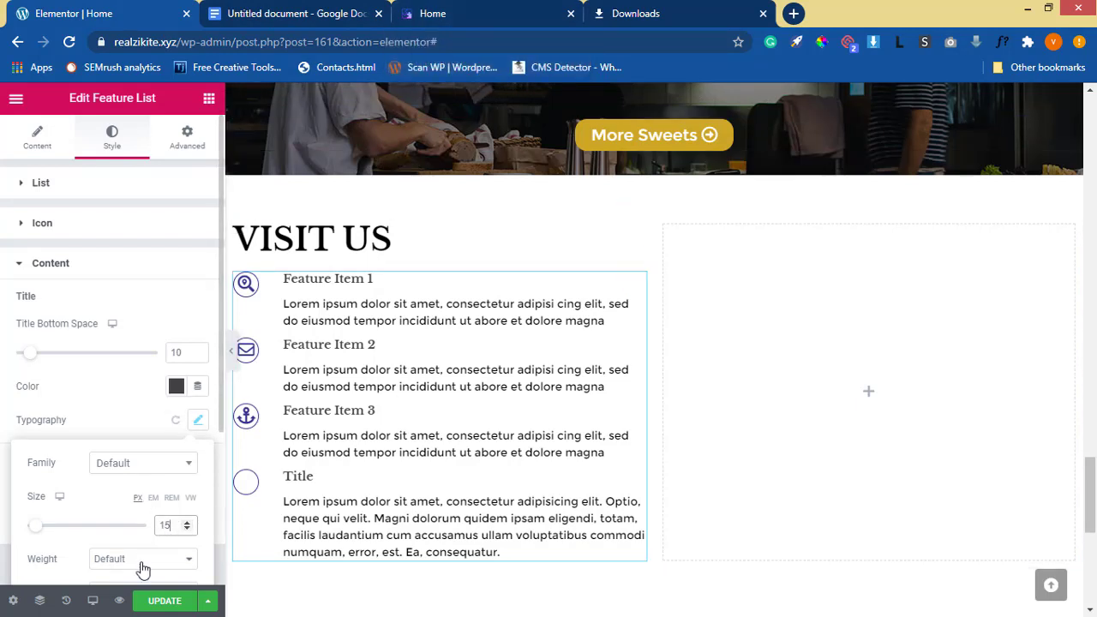
Reduce the font size of the feature list's item descriptions to 10 px
scroll(142, 569, down, 3)
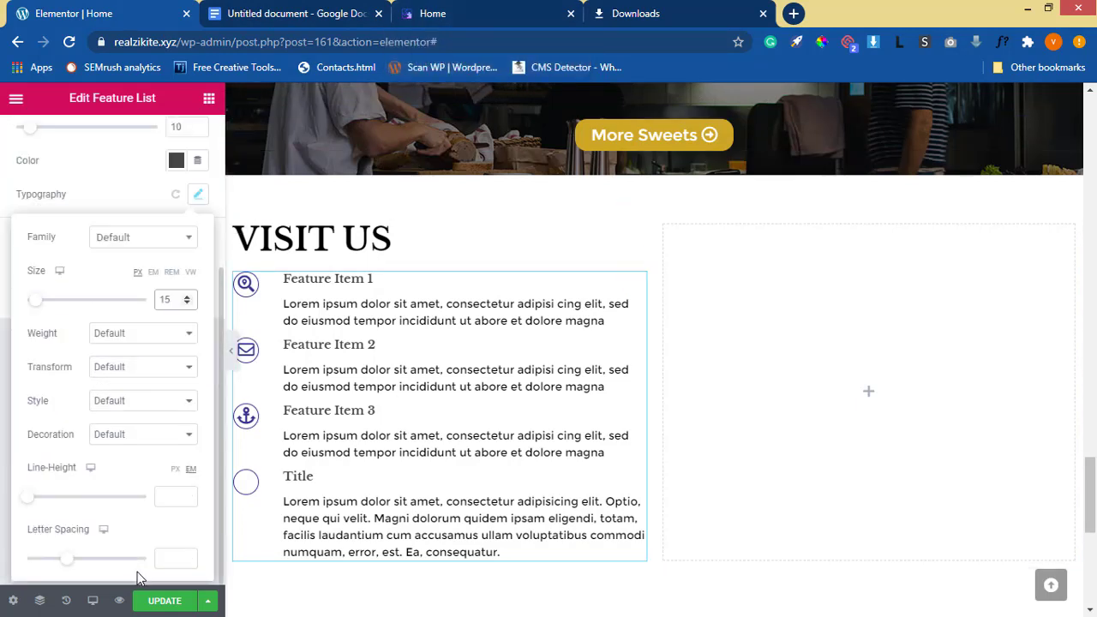
click(126, 195)
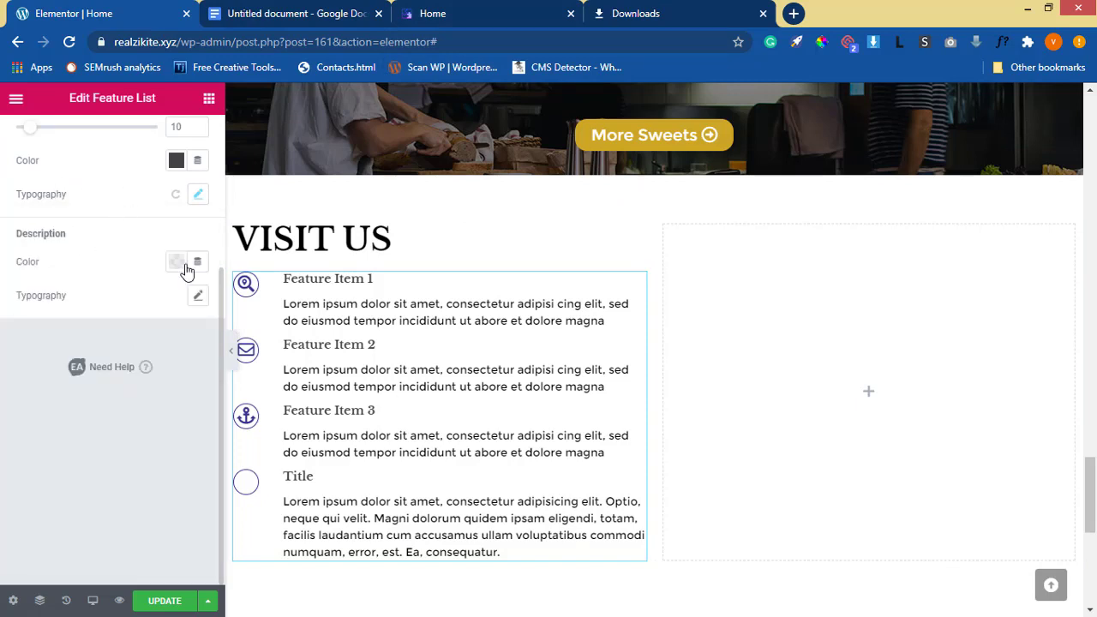
click(198, 296)
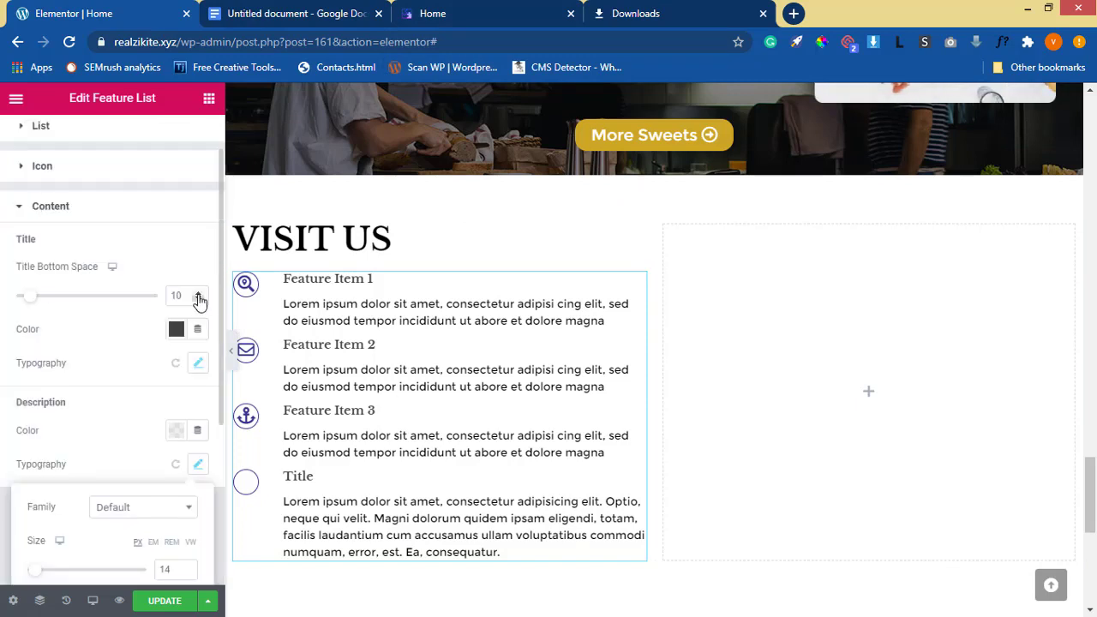
scroll(139, 430, down, 3)
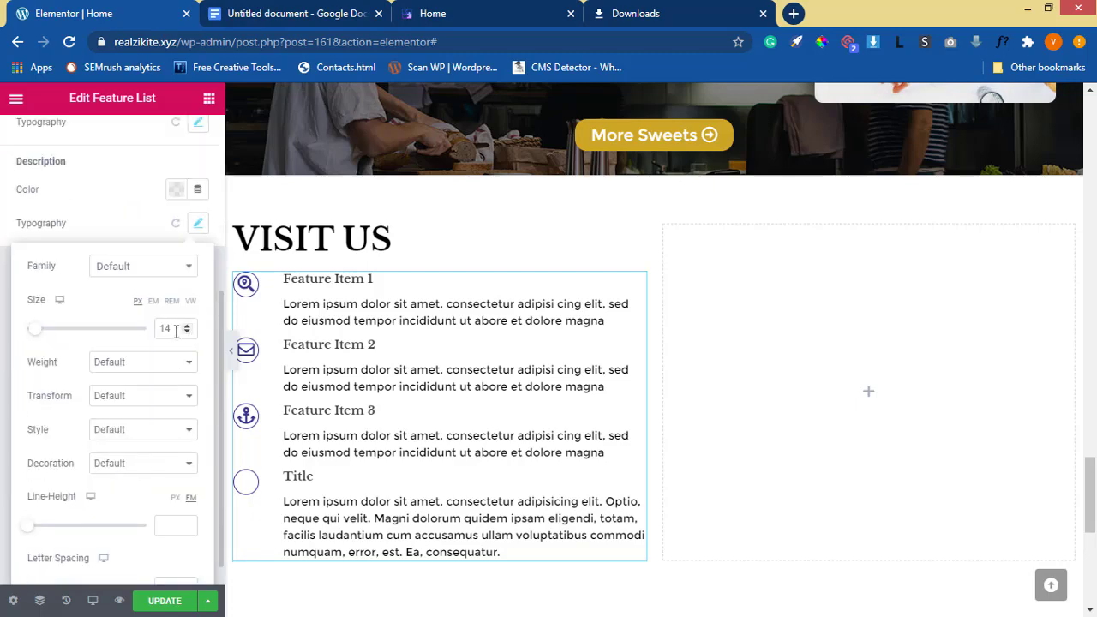
drag(187, 333, 187, 334)
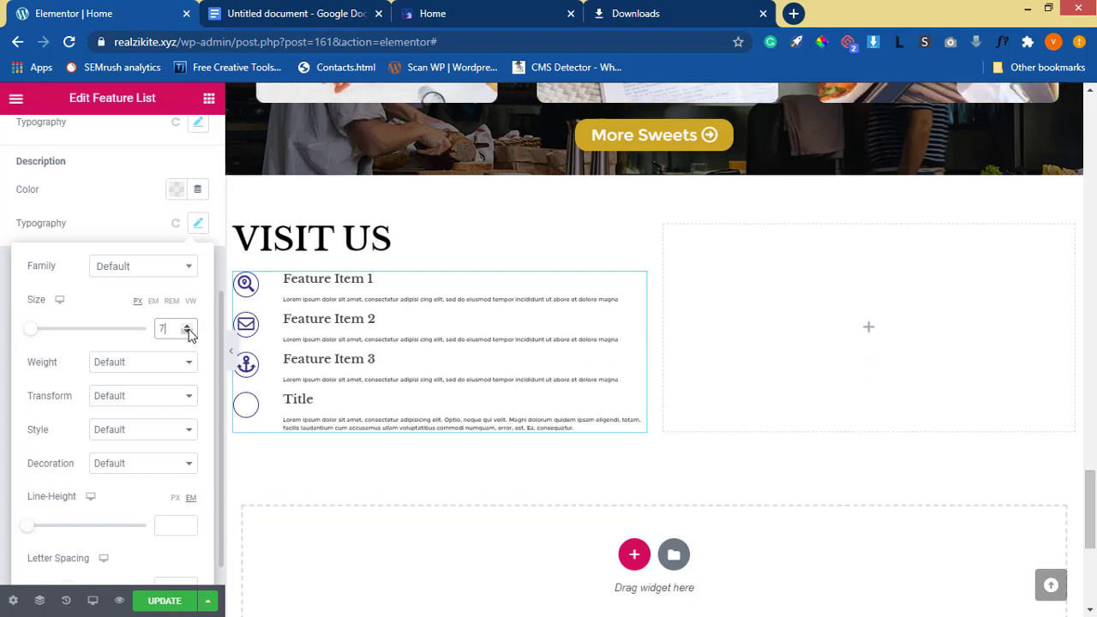
click(187, 326)
click(188, 326)
click(189, 326)
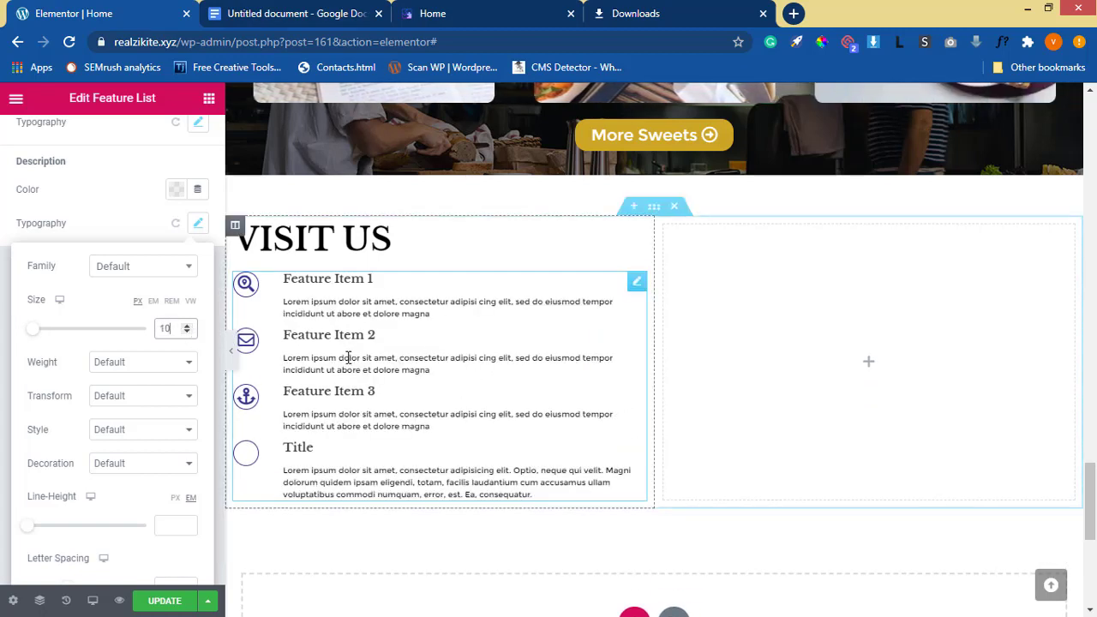
Reduce the space between the feature list's items to 0
scroll(176, 318, up, 4)
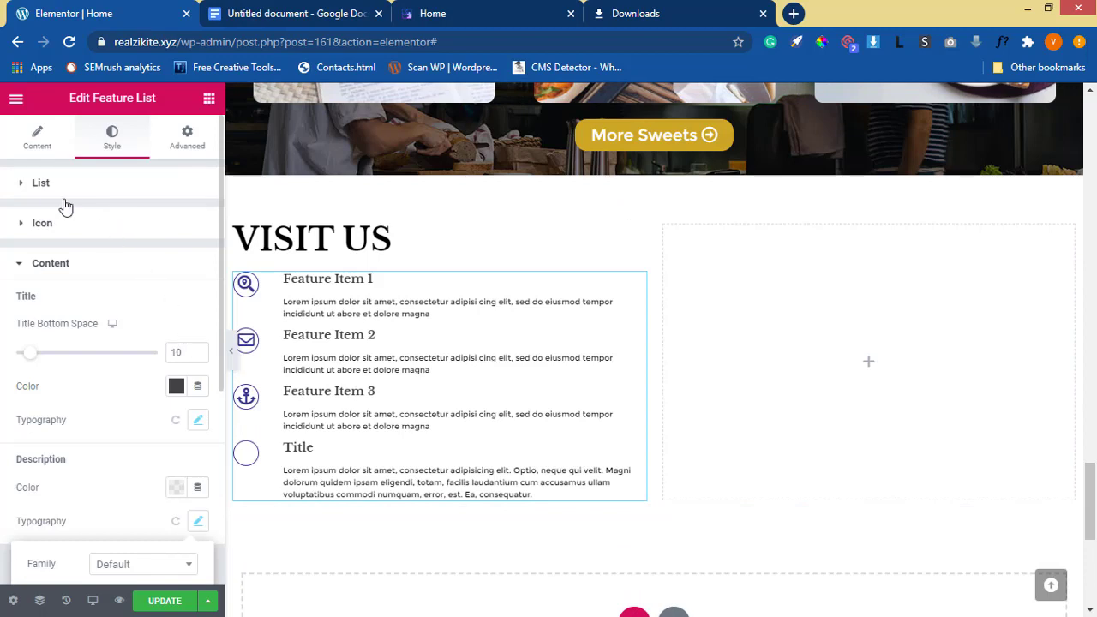
click(45, 183)
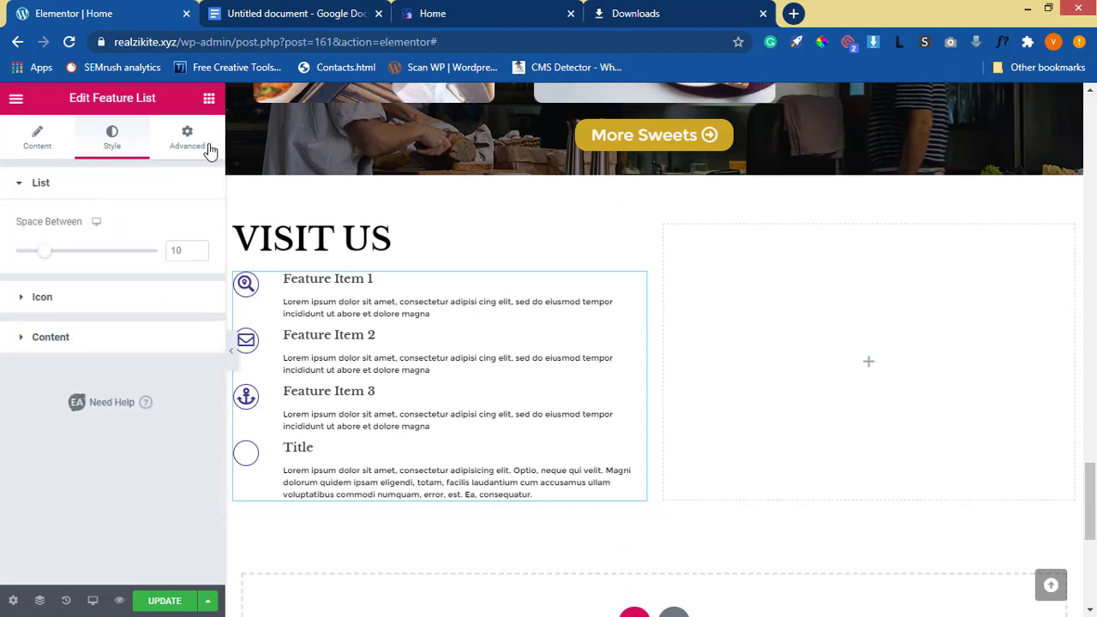
click(198, 249)
click(198, 249)
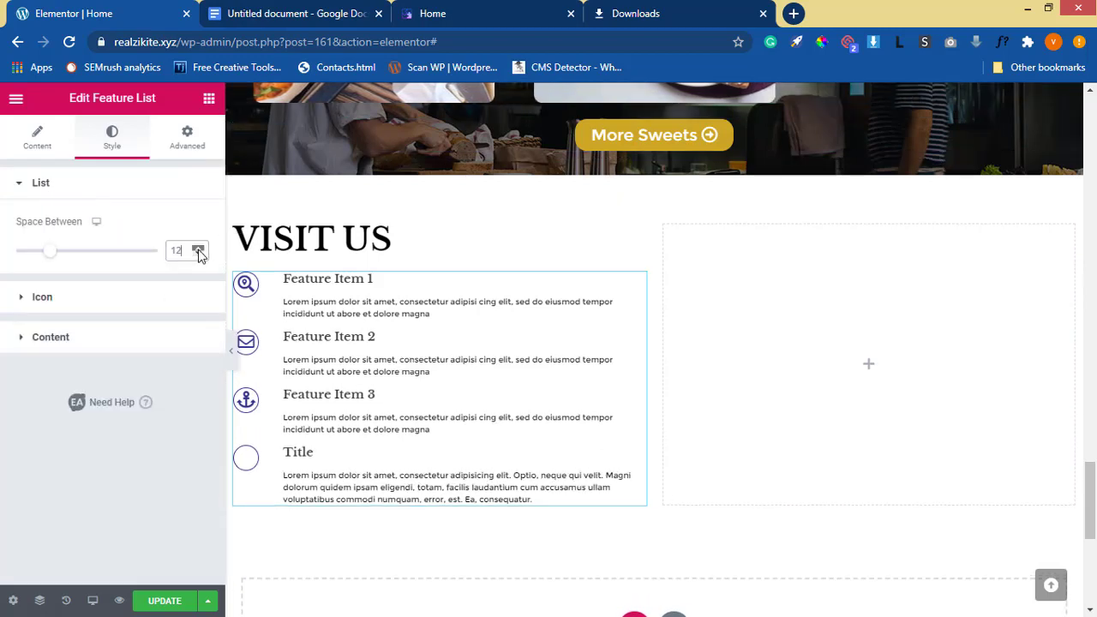
click(198, 250)
click(198, 249)
click(198, 249)
click(198, 255)
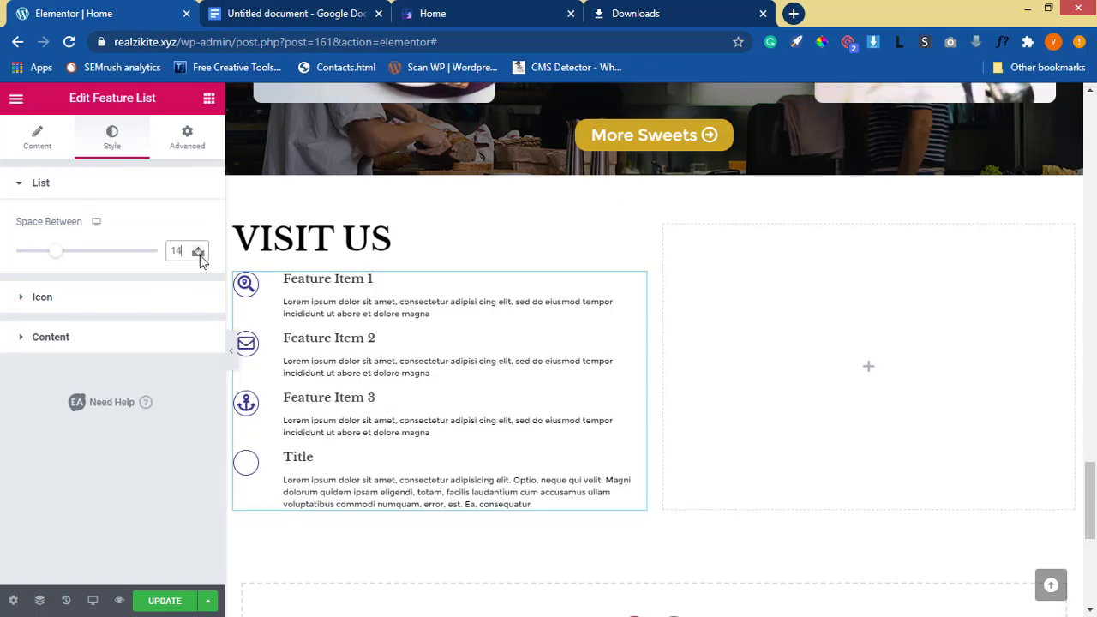
click(198, 256)
click(198, 256)
click(198, 256)
click(198, 255)
click(198, 255)
click(199, 255)
click(198, 255)
click(198, 256)
click(198, 255)
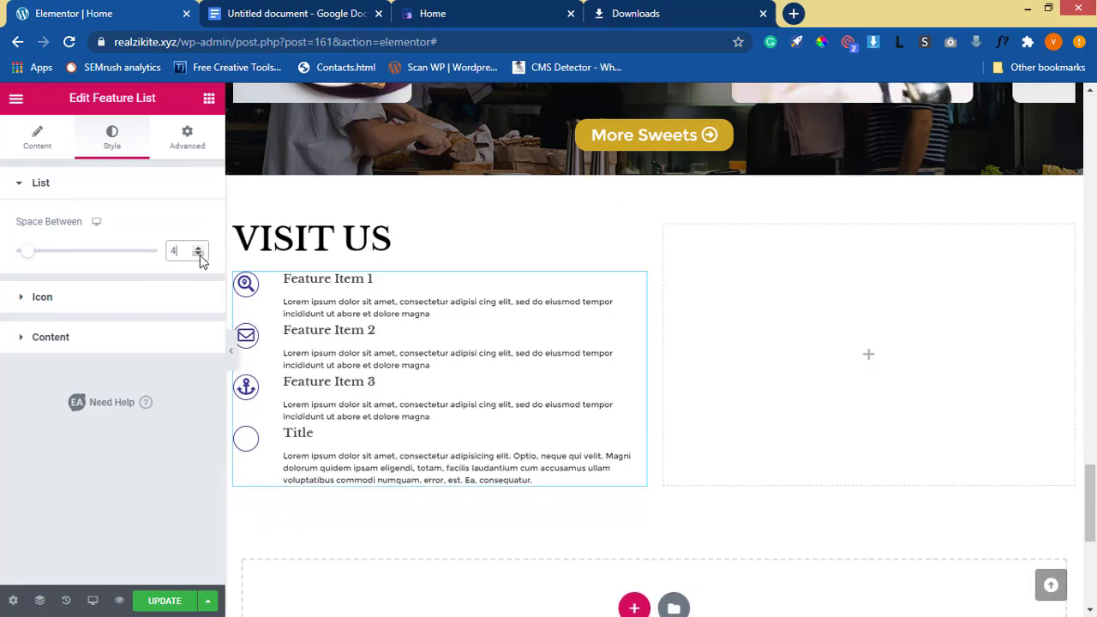
click(198, 256)
click(198, 255)
click(198, 255)
click(198, 256)
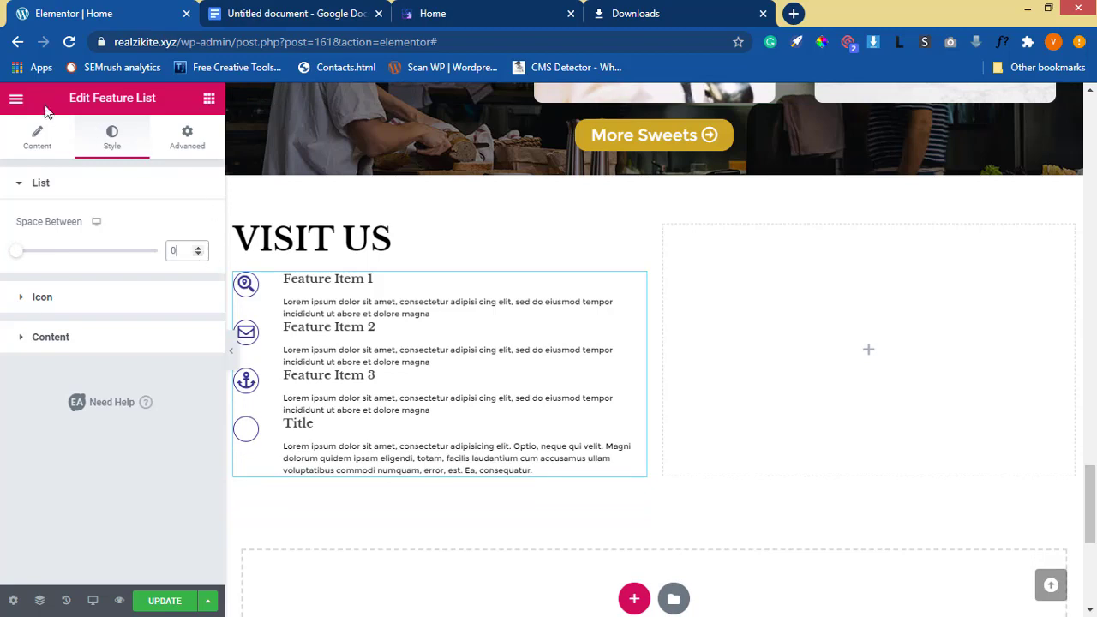
click(39, 148)
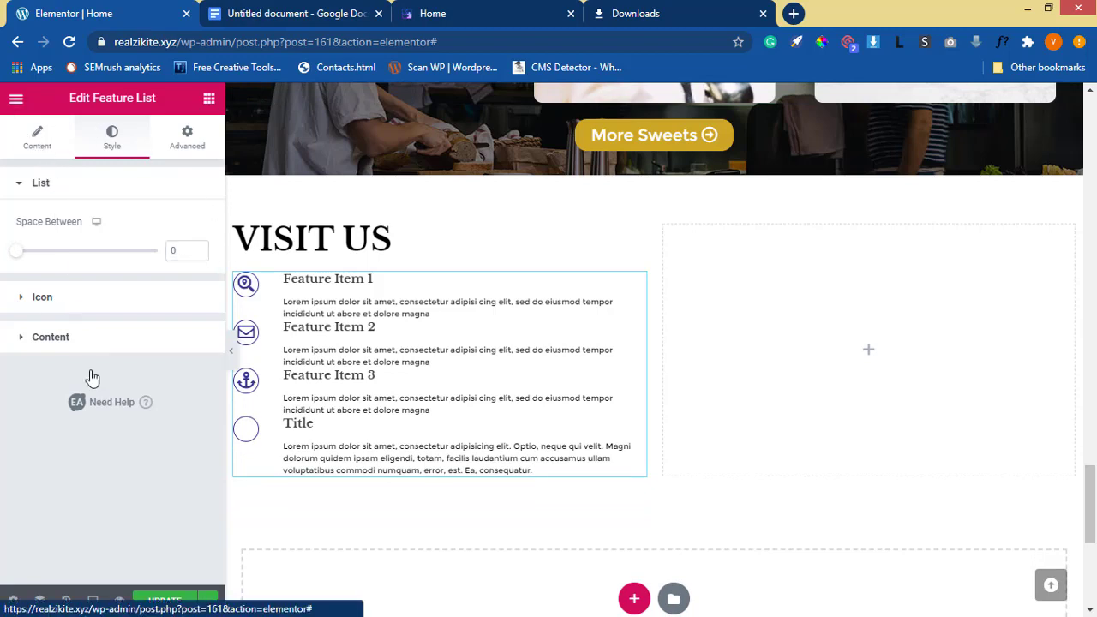
scroll(142, 454, down, 3)
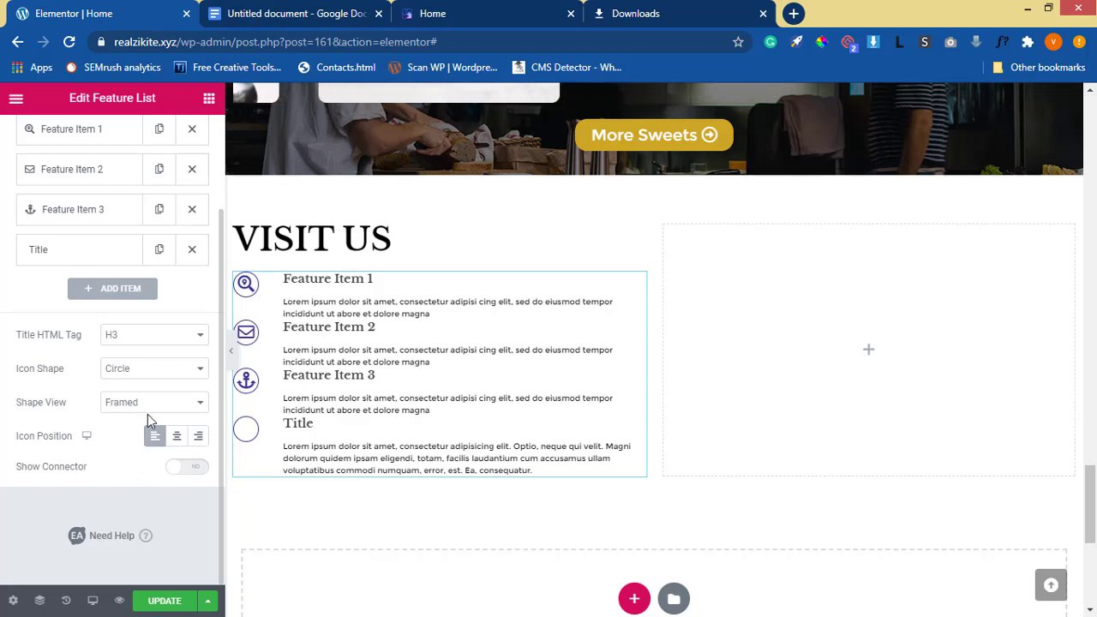
click(176, 368)
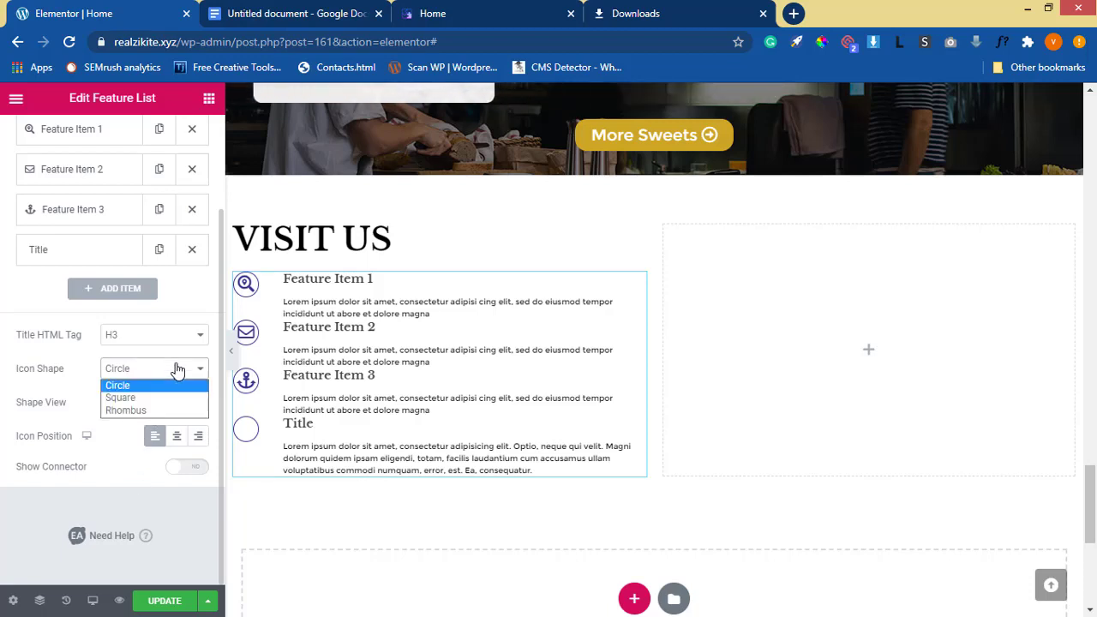
click(133, 310)
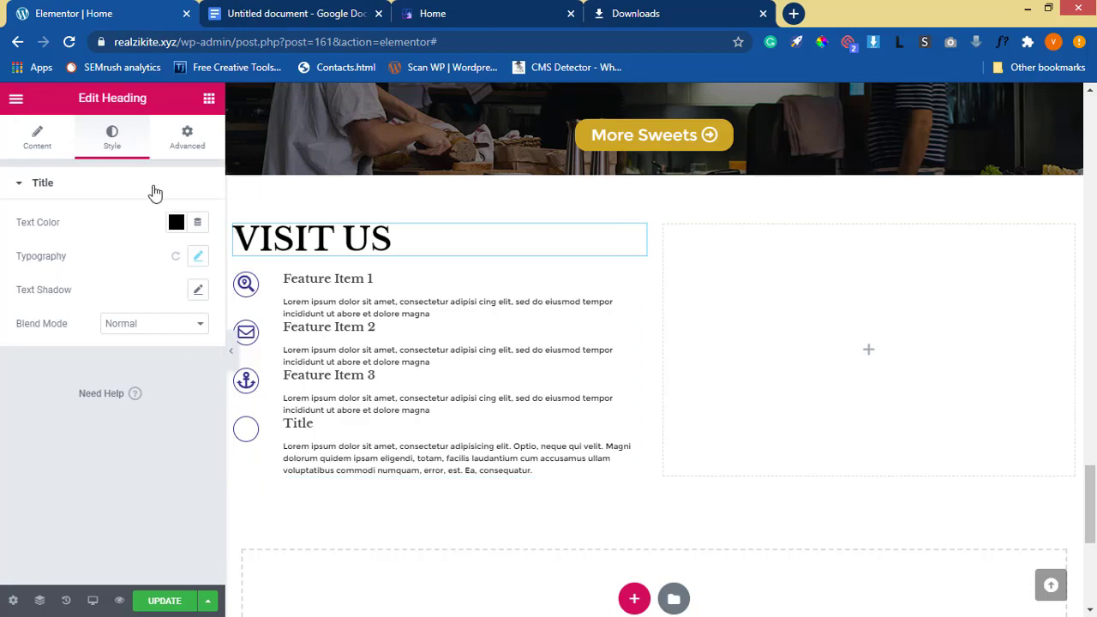
Center-align the VISIT US heading within its column
click(34, 140)
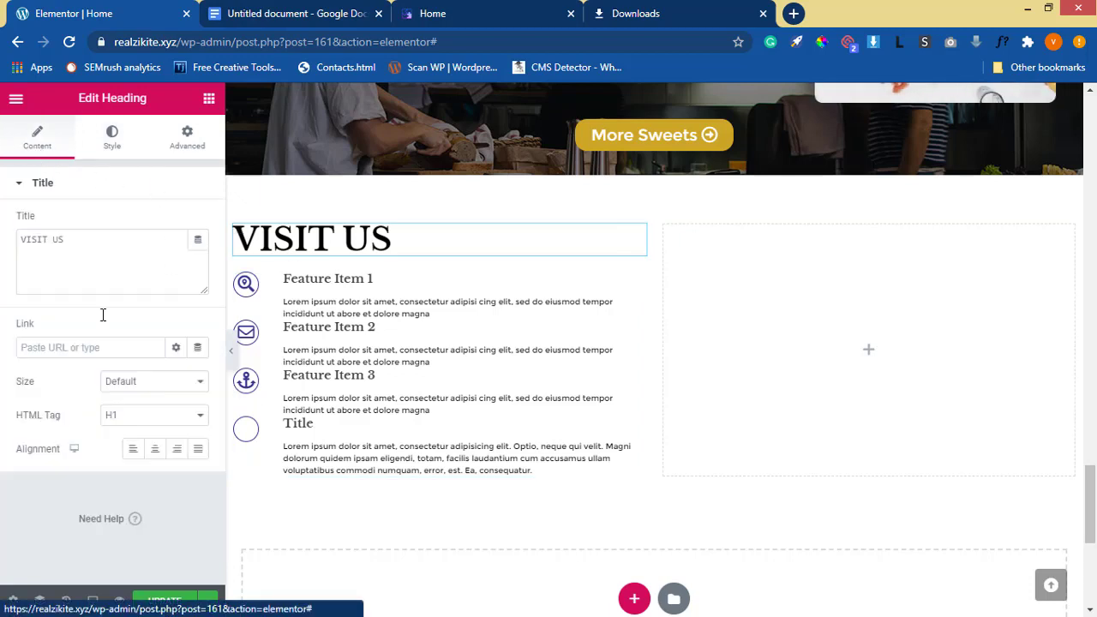
click(155, 449)
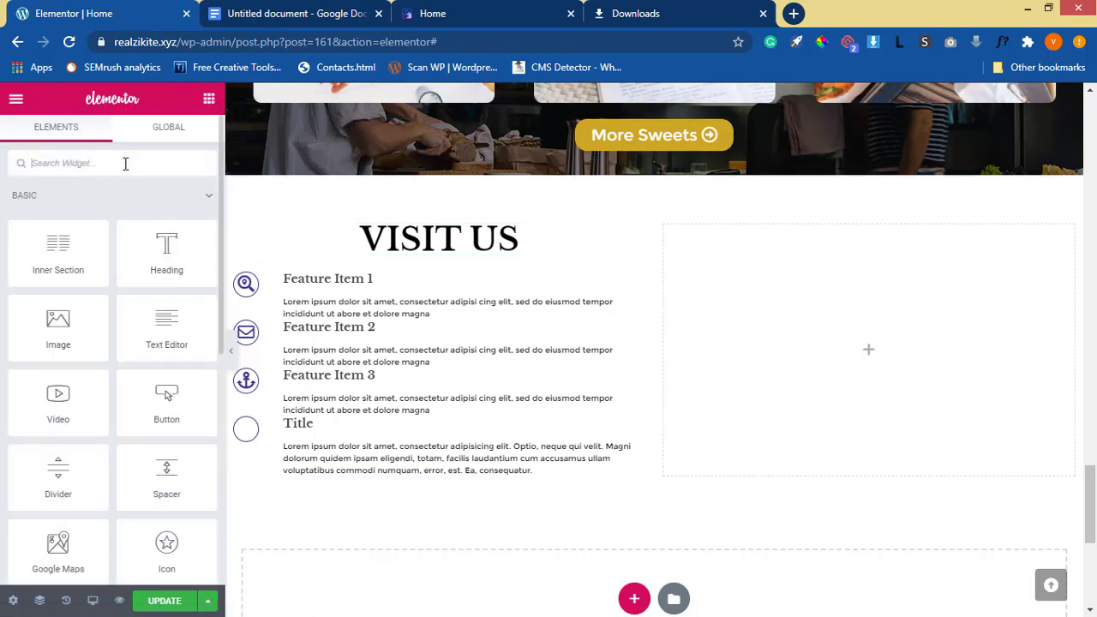
Add a Google Maps widget to the empty column beside the VISIT US contact list
text(a)
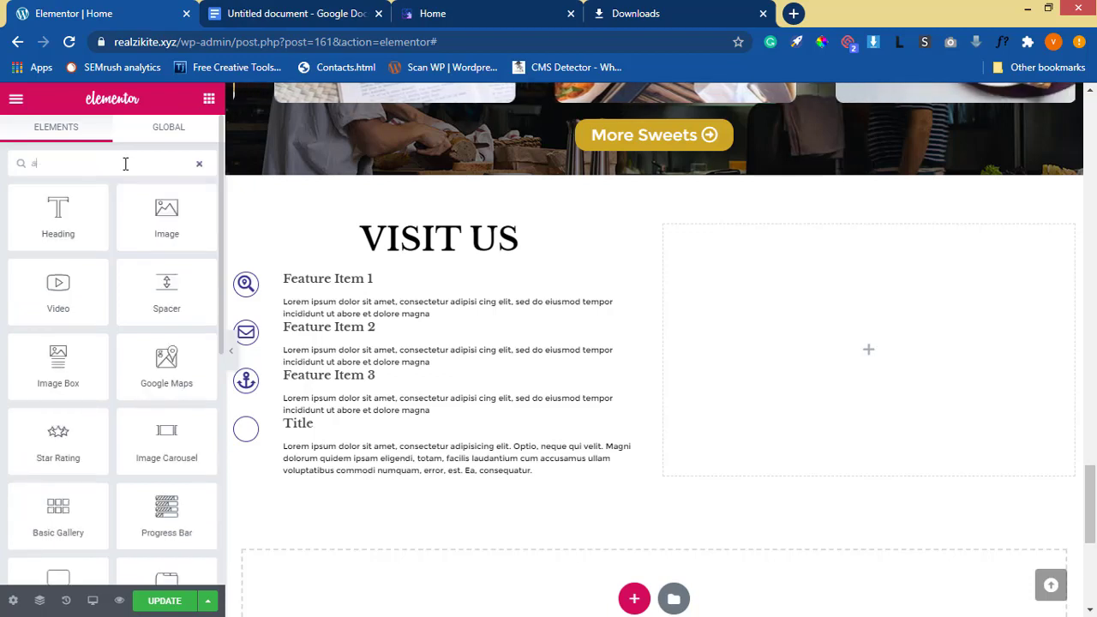
key(BackSpace)
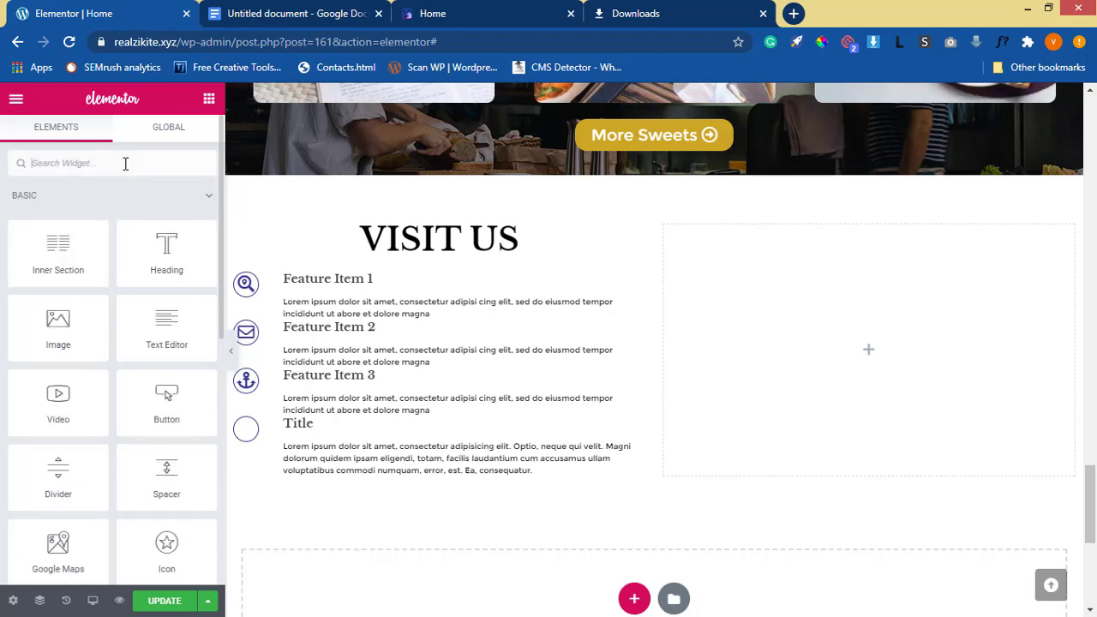
text(OOGLE)
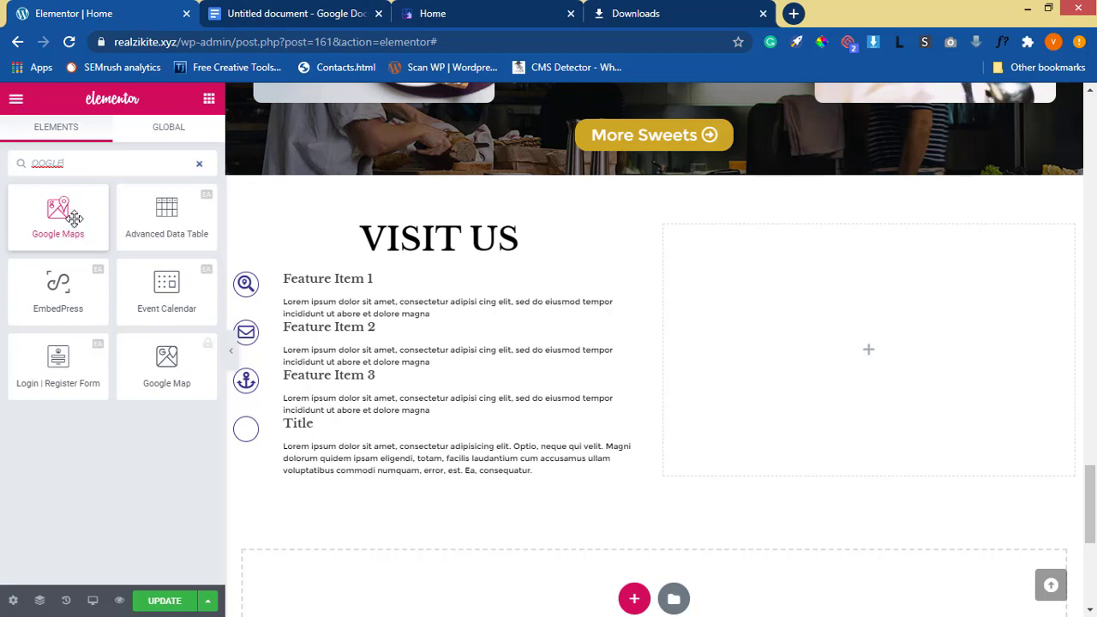
drag(74, 215, 888, 350)
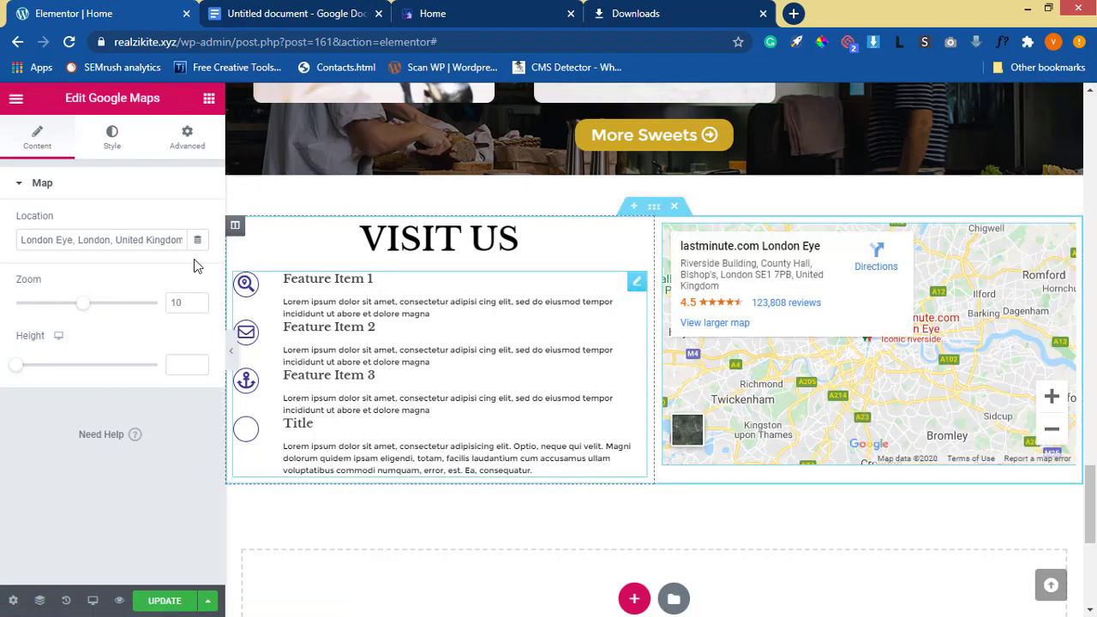
click(104, 243)
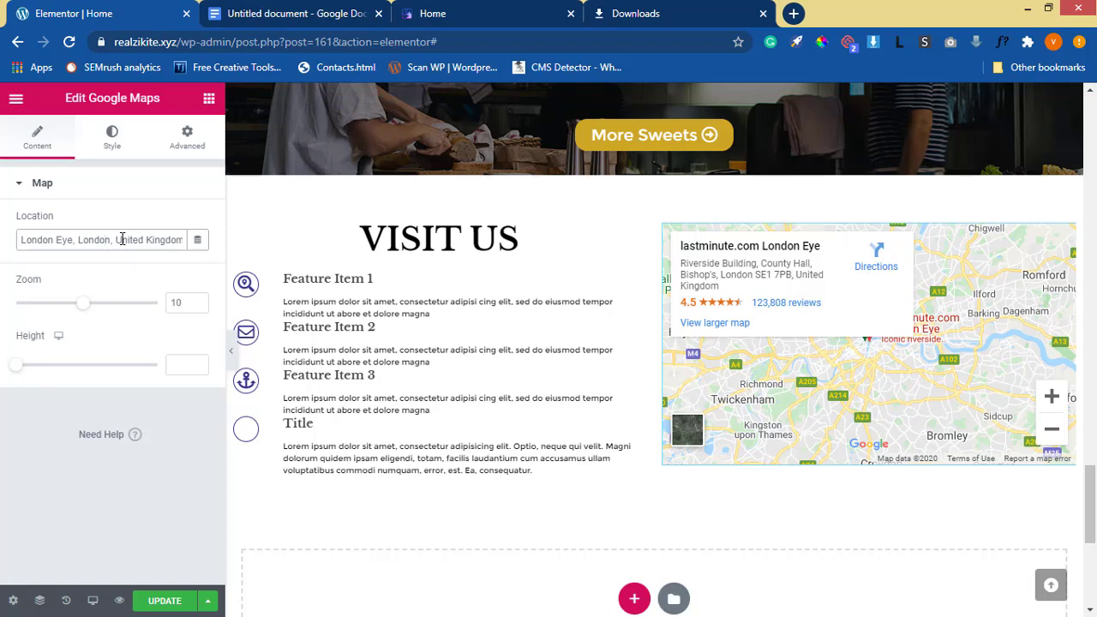
Update the home page to save the Visit Us section with its map
scroll(584, 141, up, 5)
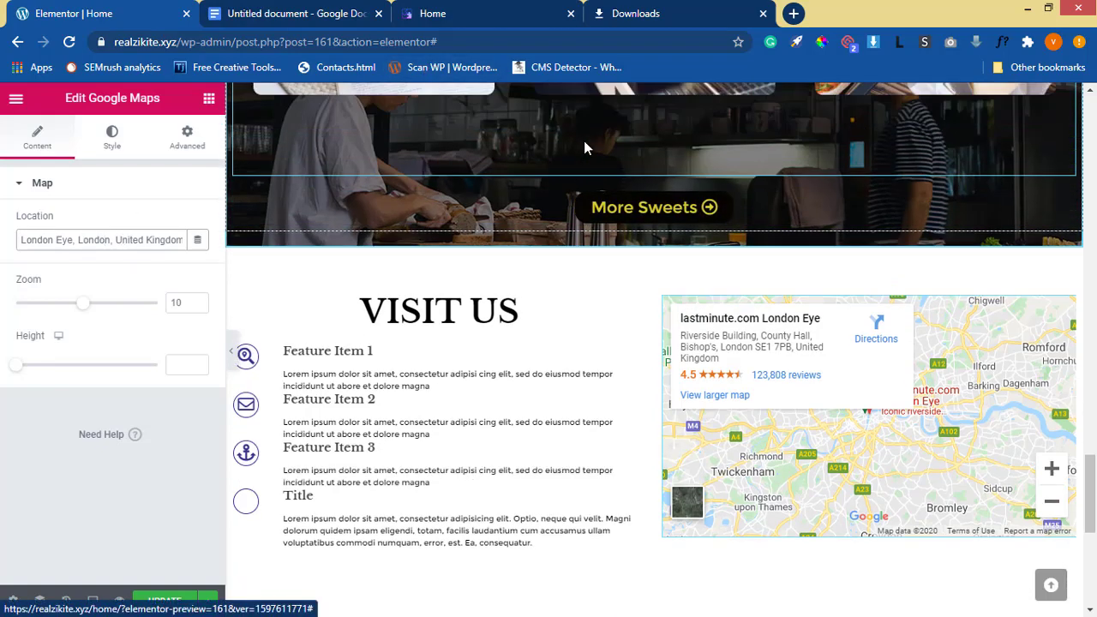
scroll(584, 148, up, 10)
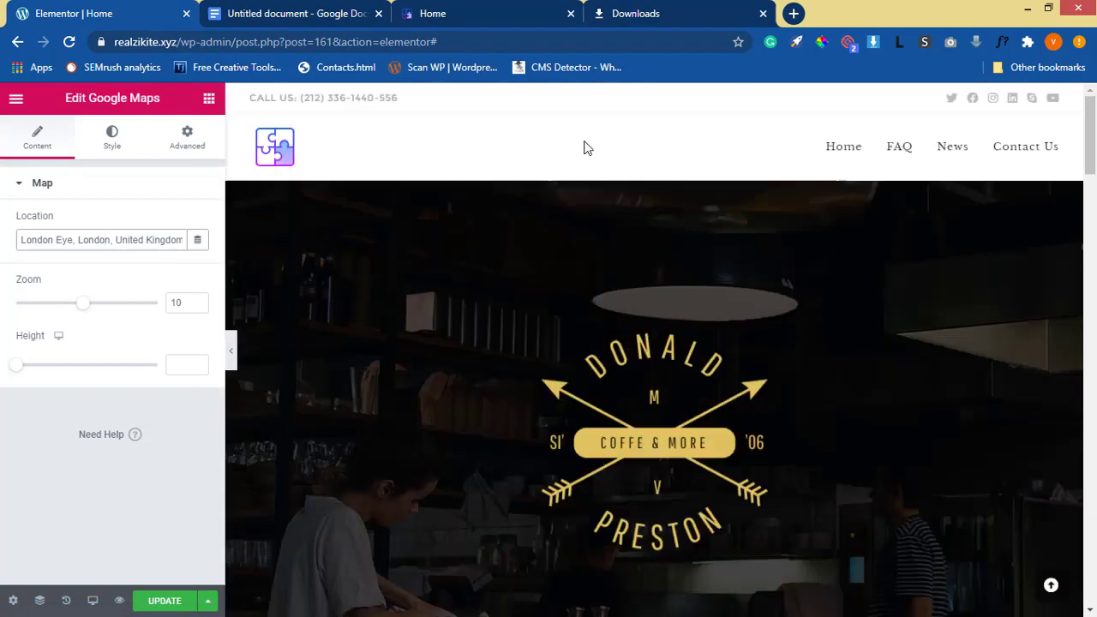
click(164, 603)
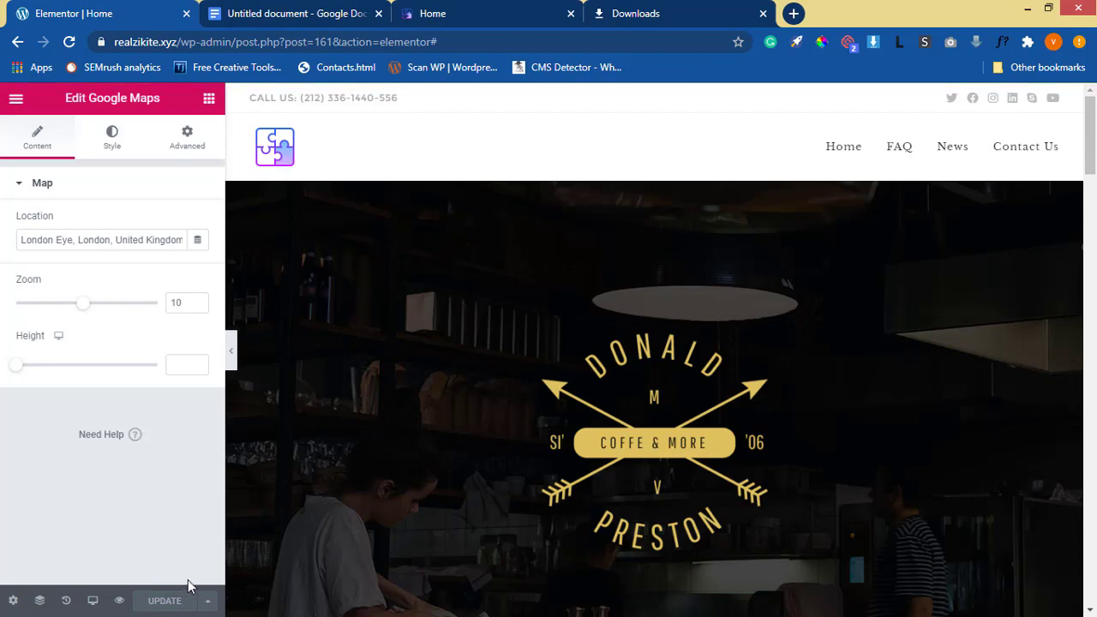
Exit Elementor to the WordPress page editor, update the Home page and open its published view
click(523, 13)
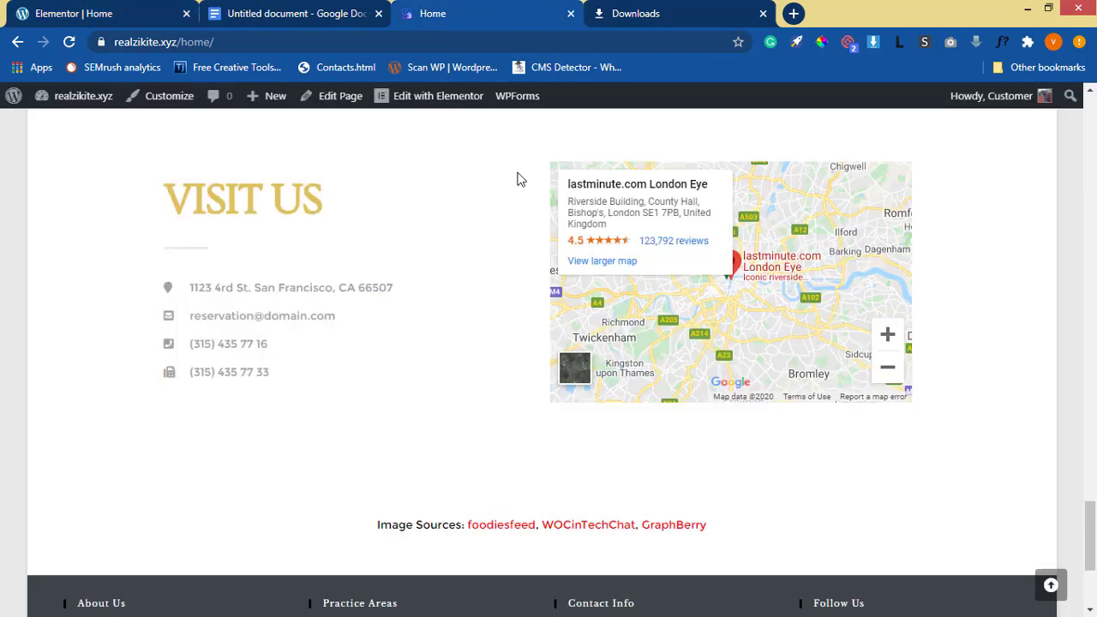
scroll(322, 108, up, 20)
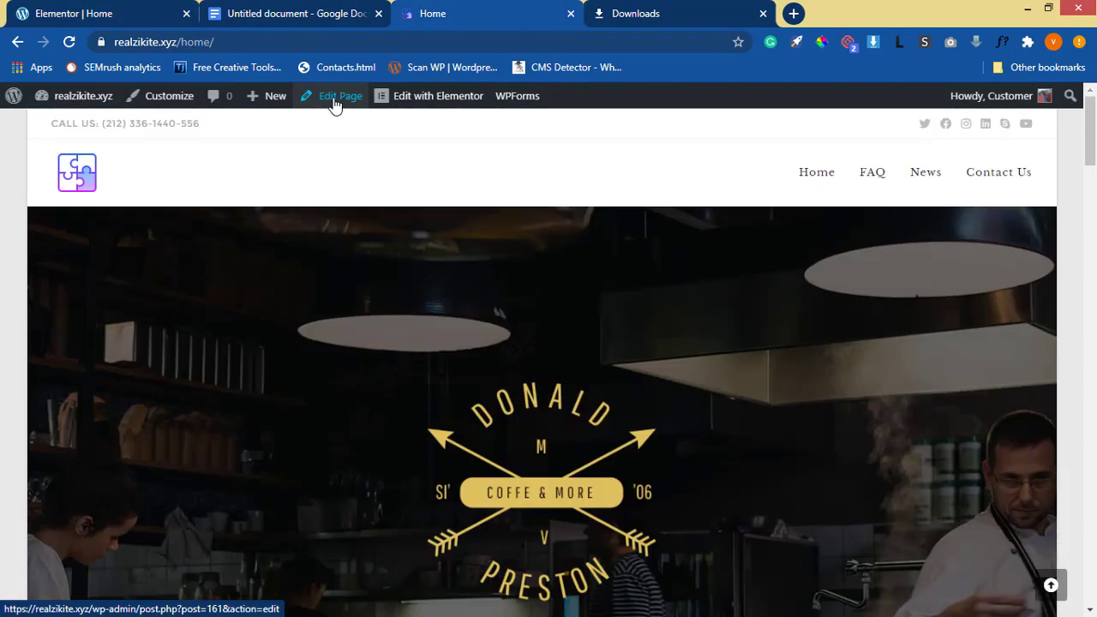
click(77, 13)
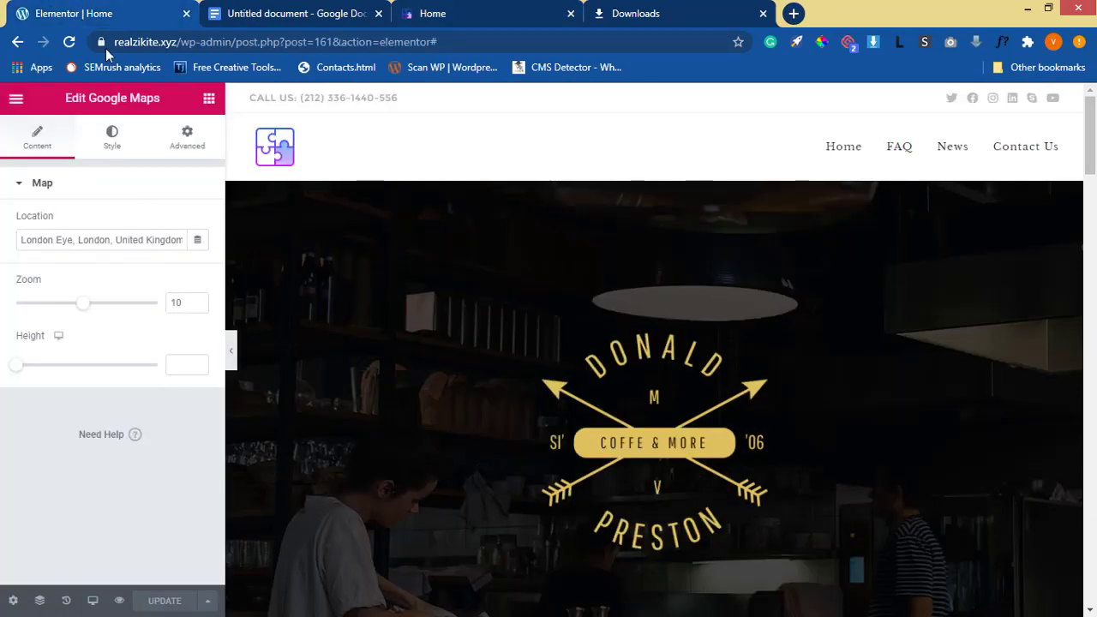
click(12, 100)
click(134, 553)
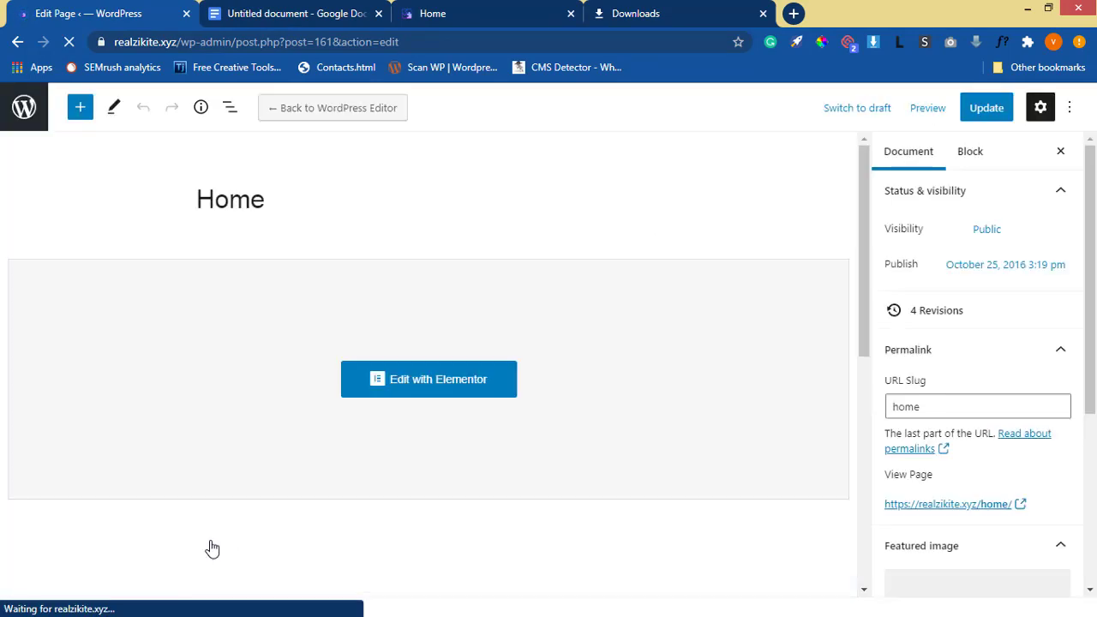
click(986, 108)
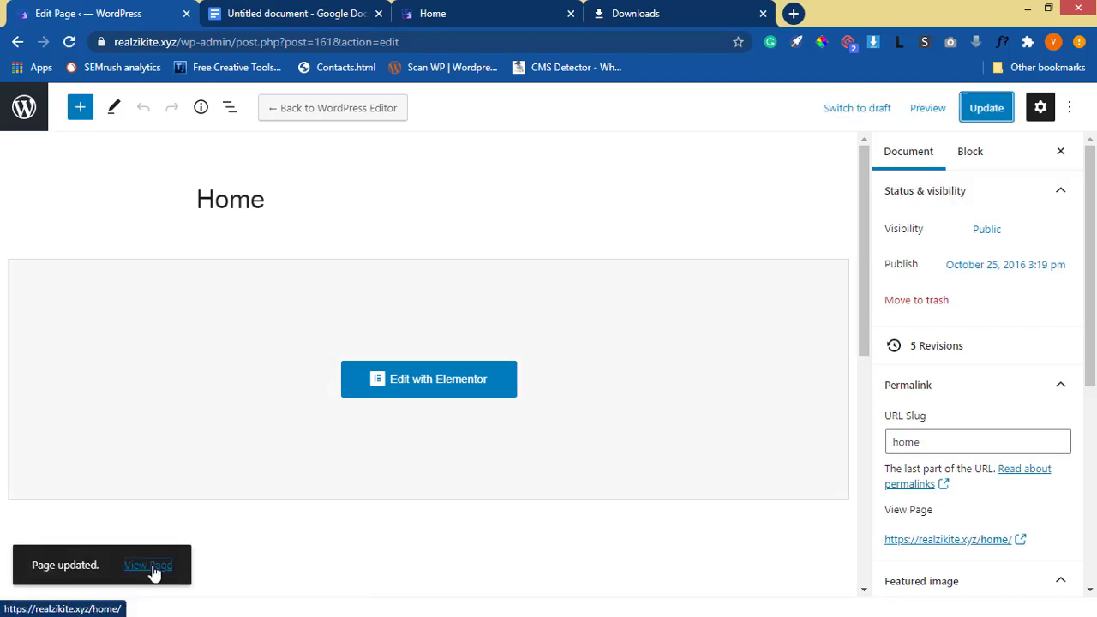
click(148, 566)
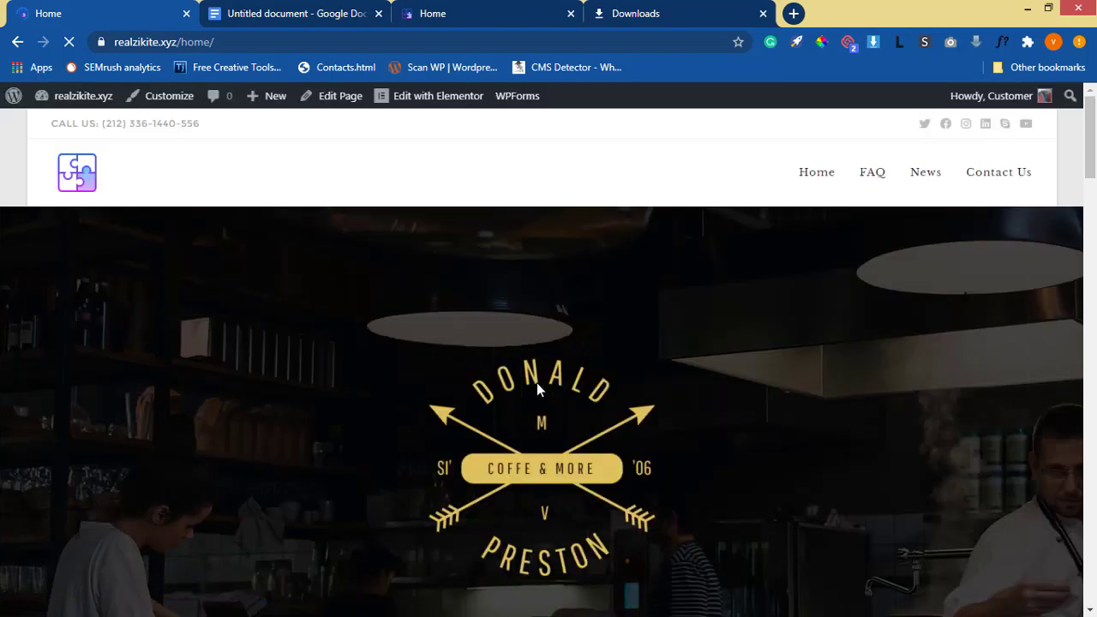
Review the published page's sections down to the footer and compare its upper part with the reference page
scroll(536, 382, down, 15)
scroll(591, 426, down, 15)
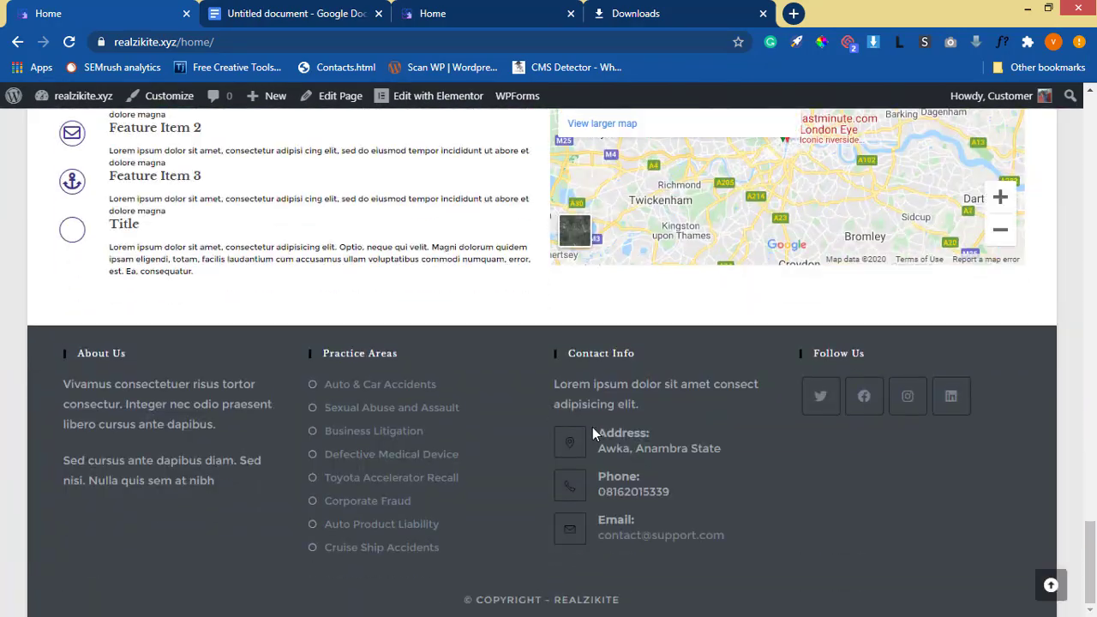
scroll(591, 426, up, 6)
scroll(592, 427, down, 5)
scroll(593, 435, up, 20)
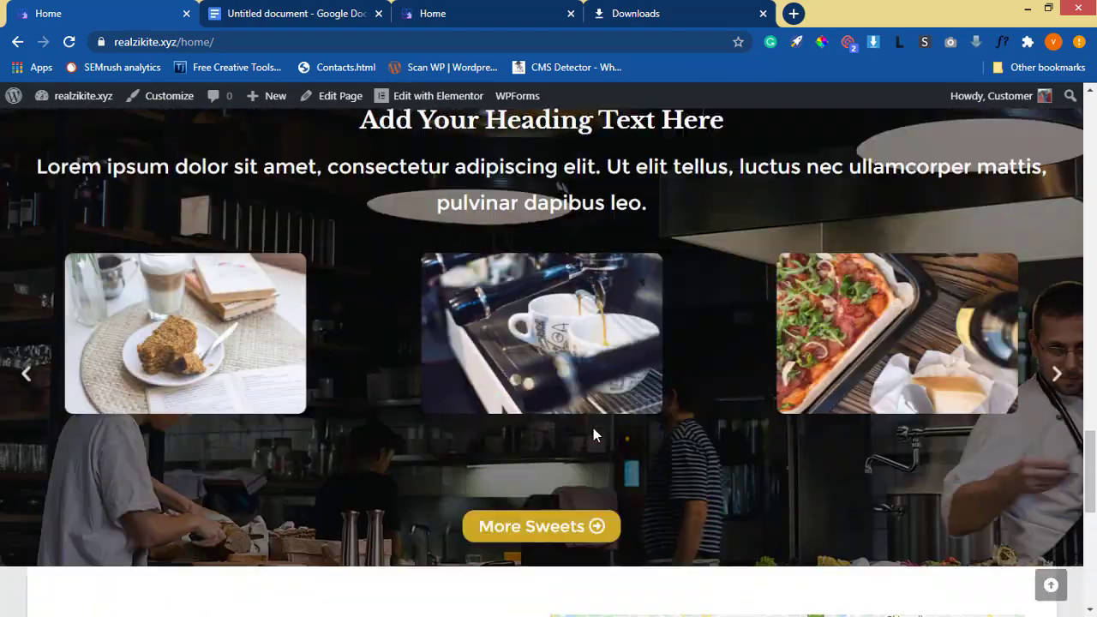
scroll(595, 421, down, 10)
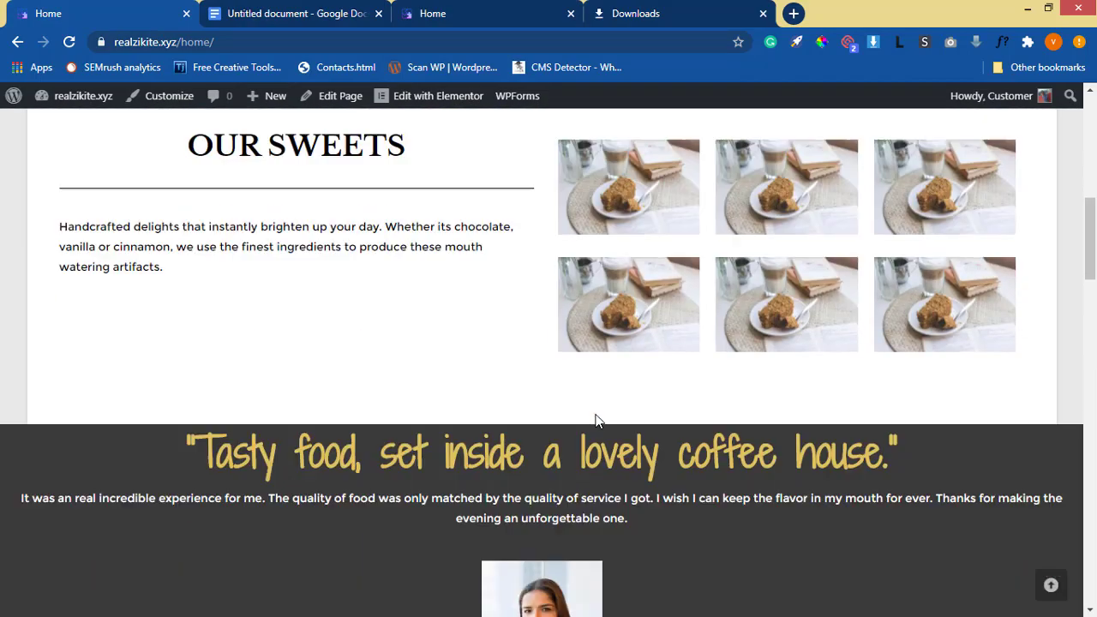
click(525, 16)
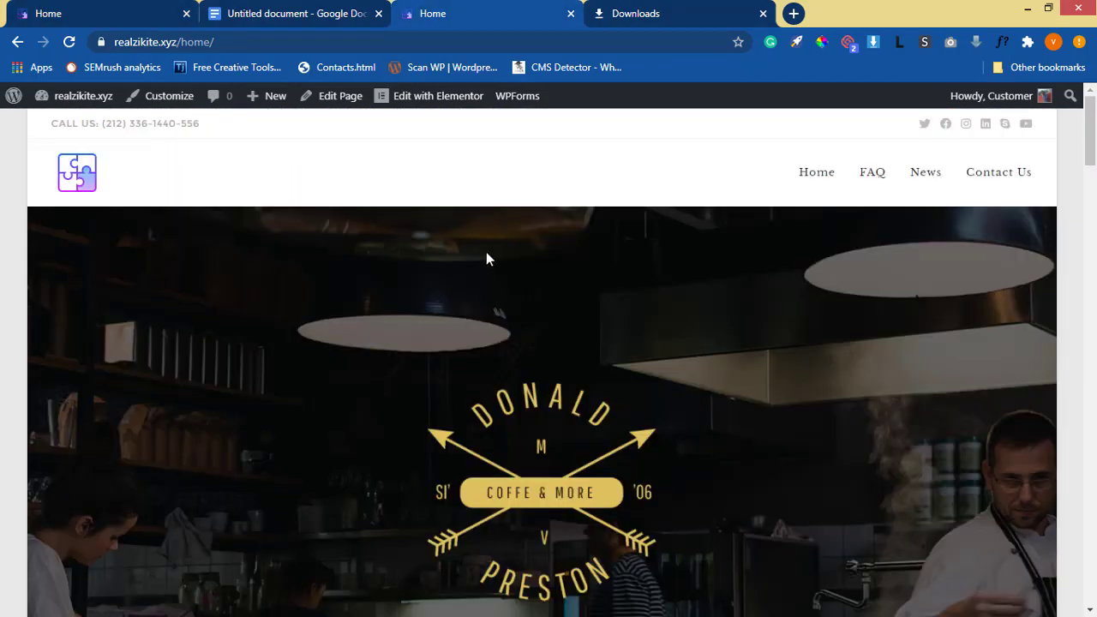
scroll(492, 274, down, 3)
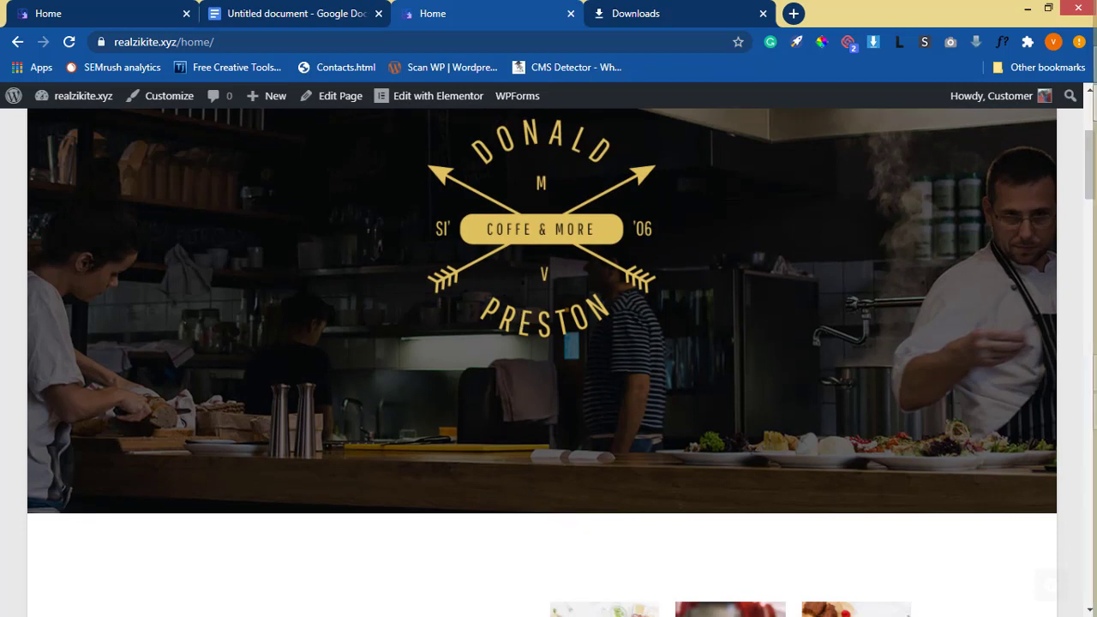
scroll(914, 208, down, 20)
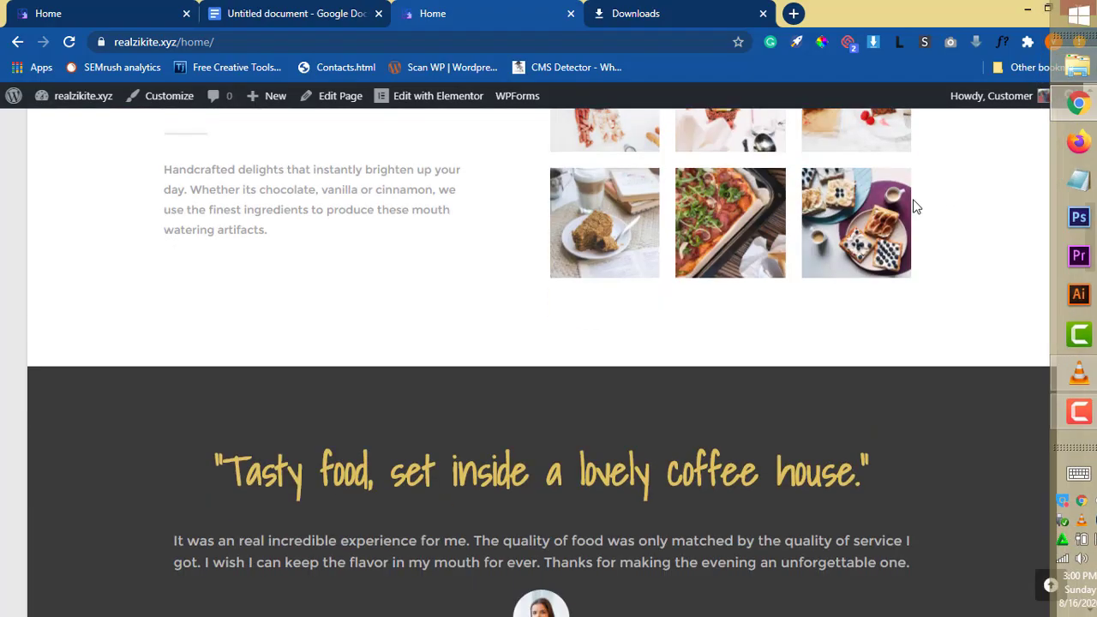
scroll(630, 433, up, 20)
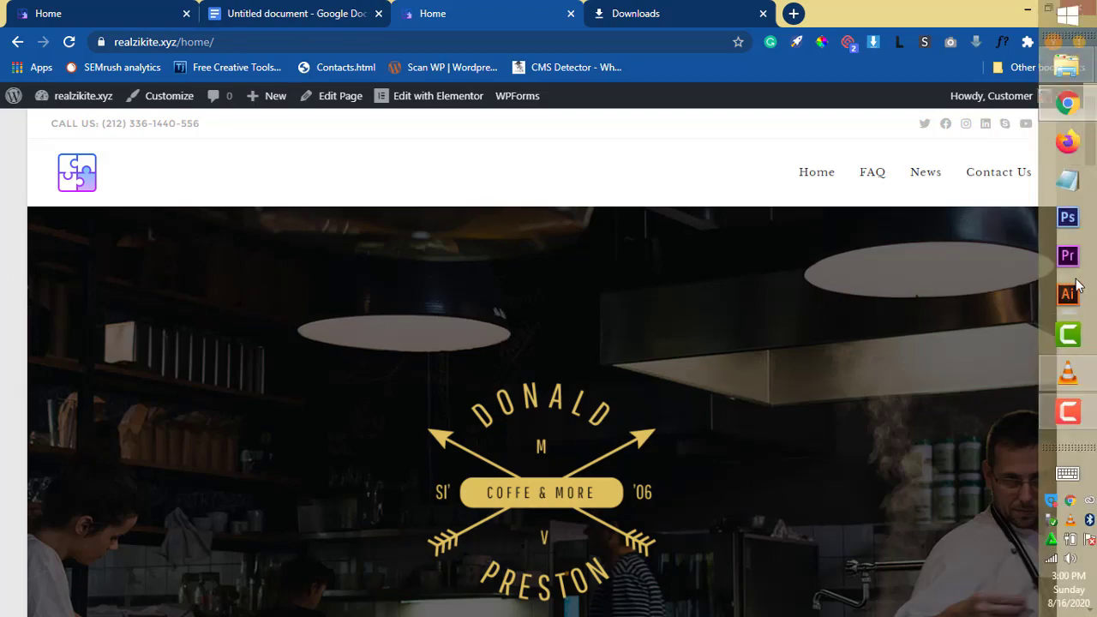
Compare the rebuilt page's hero, testimonial, breakfast, carousel and Visit Us sections with the reference page
click(156, 24)
scroll(111, 193, up, 8)
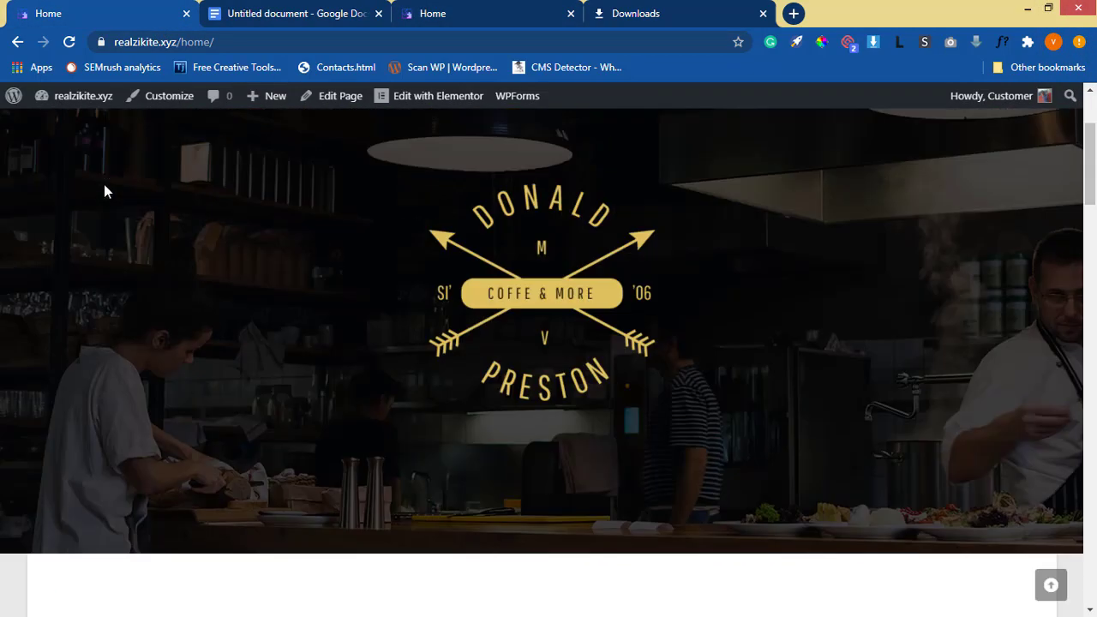
scroll(257, 308, down, 4)
scroll(257, 301, down, 8)
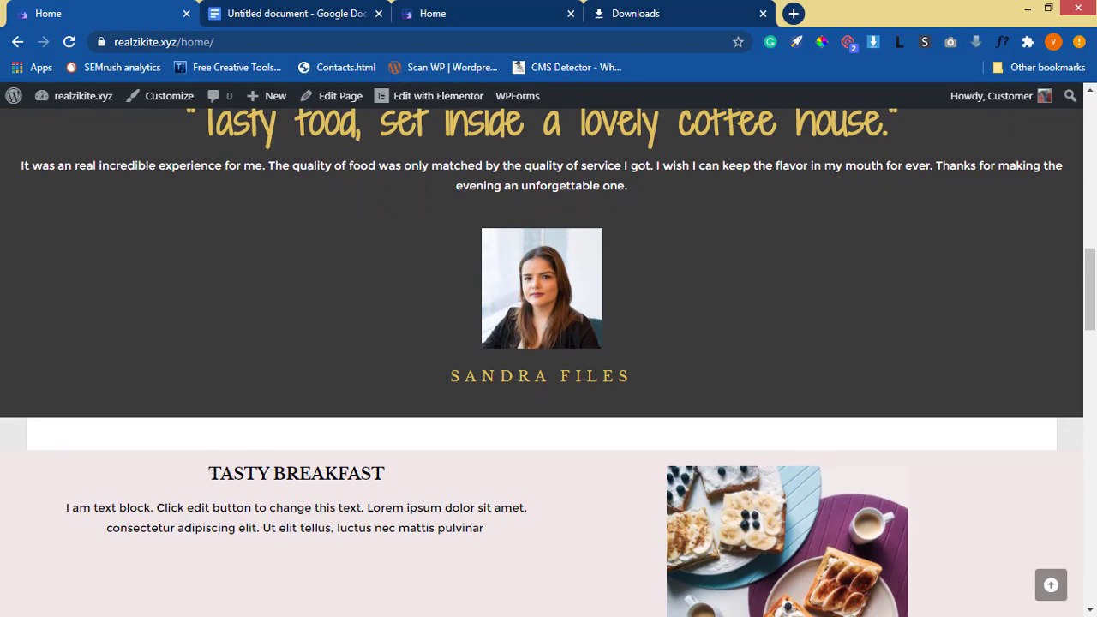
scroll(338, 442, down, 7)
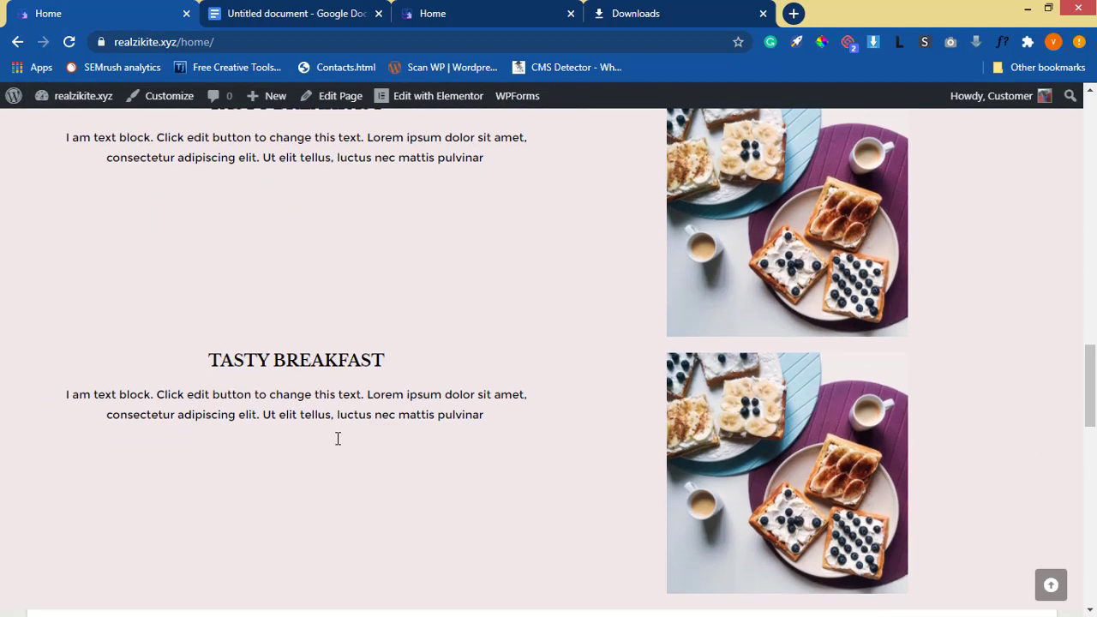
scroll(328, 461, down, 7)
scroll(325, 446, up, 2)
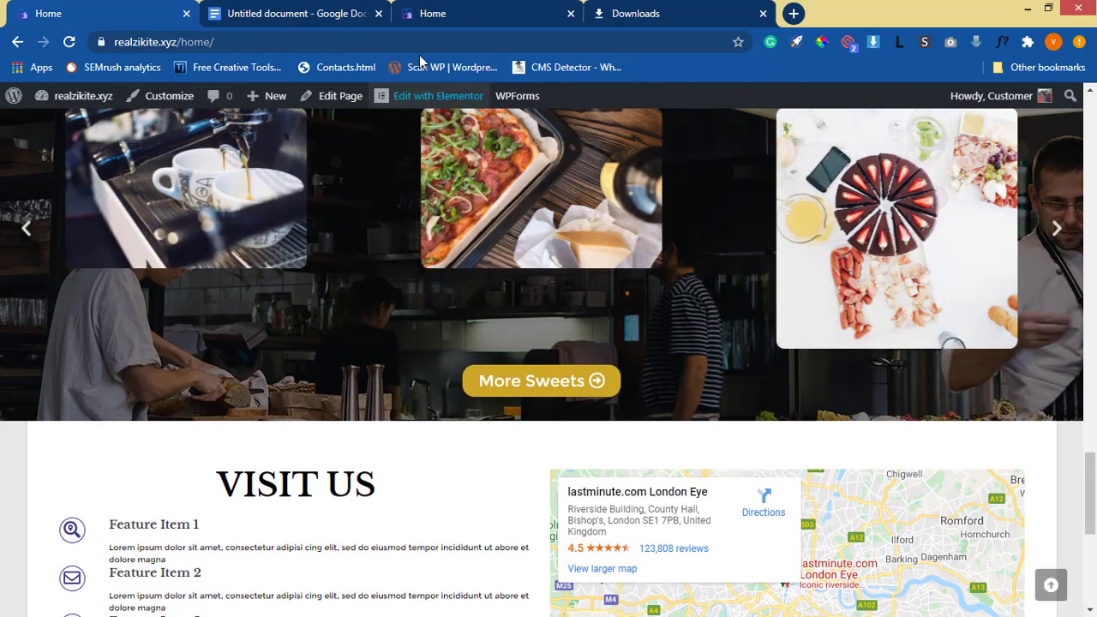
click(438, 12)
scroll(276, 352, down, 10)
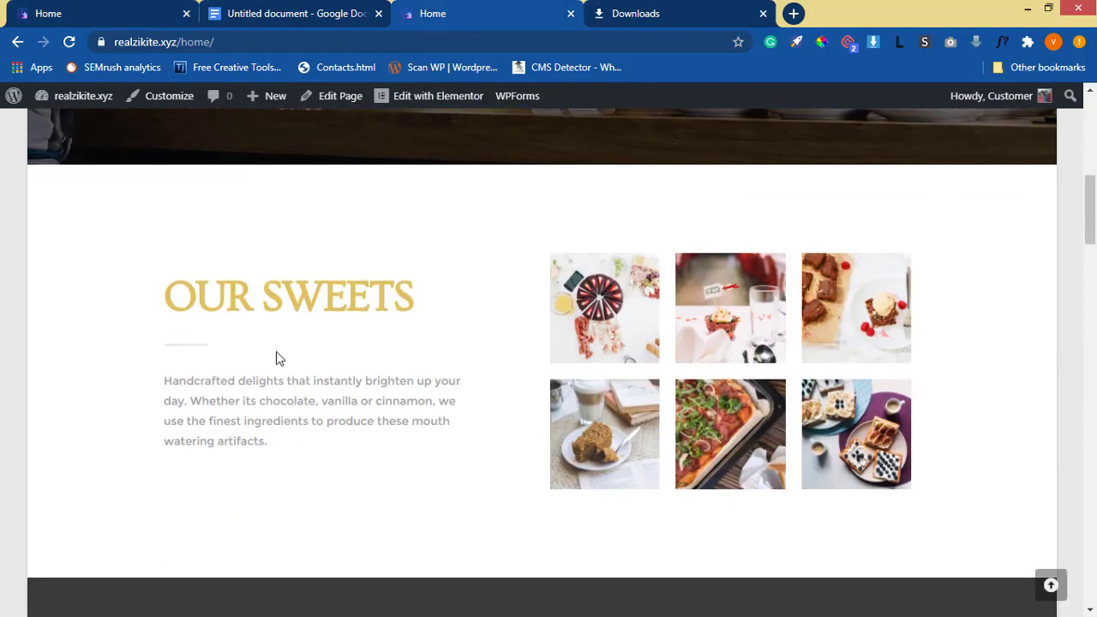
scroll(276, 352, down, 15)
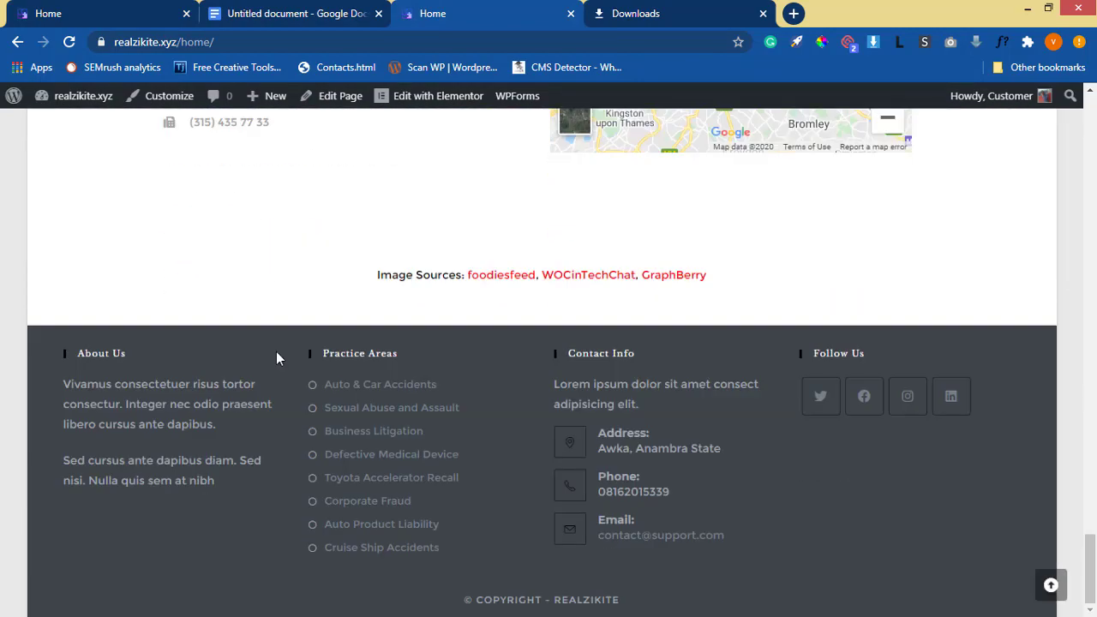
click(98, 13)
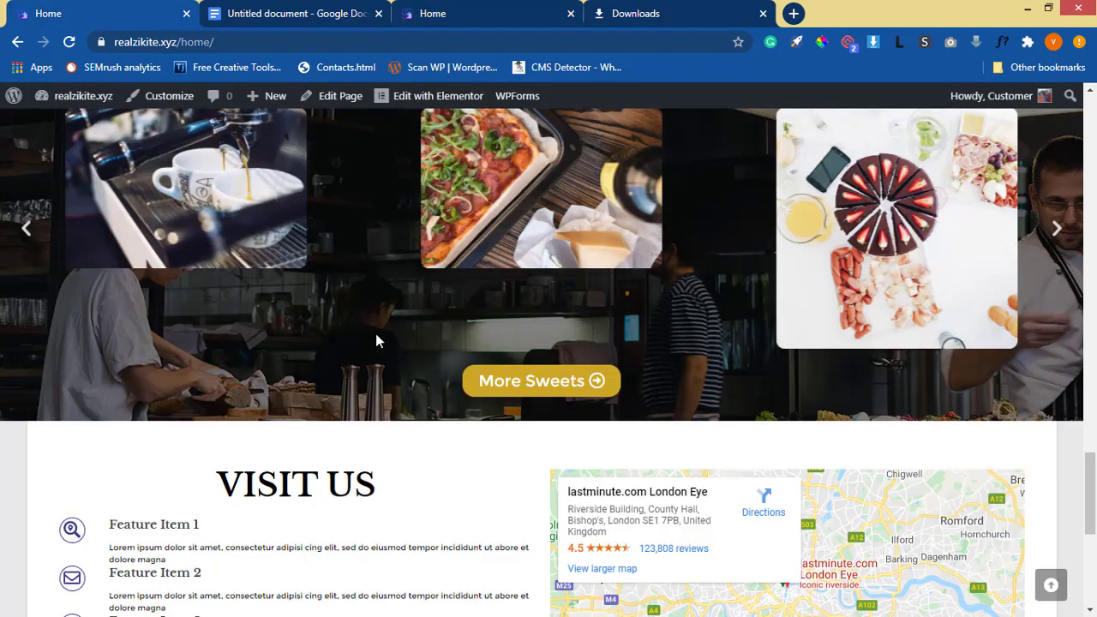
scroll(411, 360, down, 5)
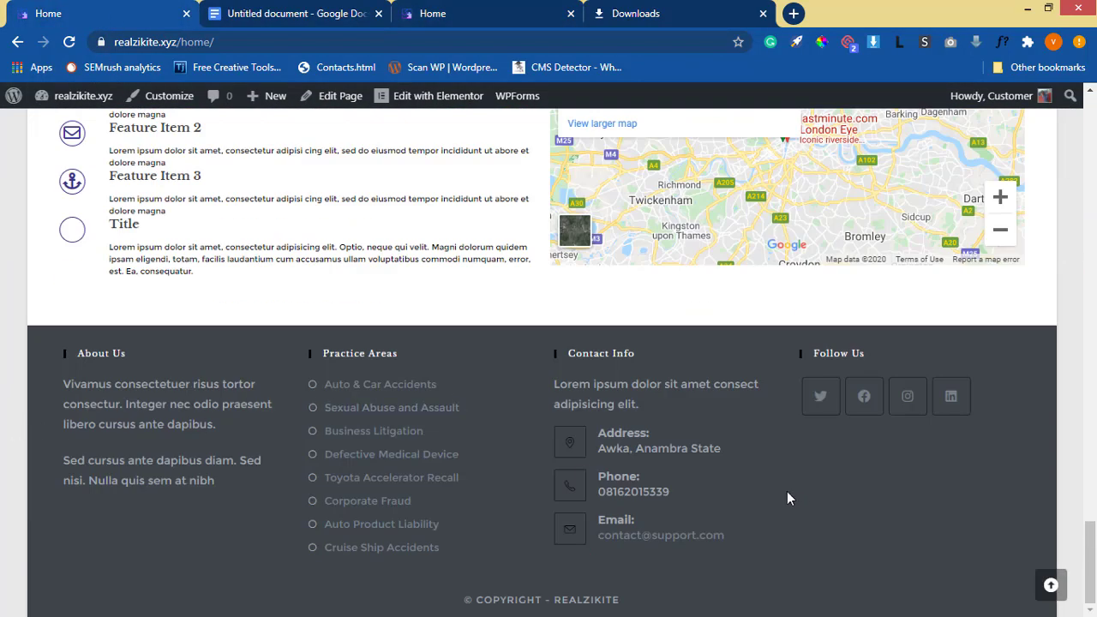
scroll(934, 415, up, 20)
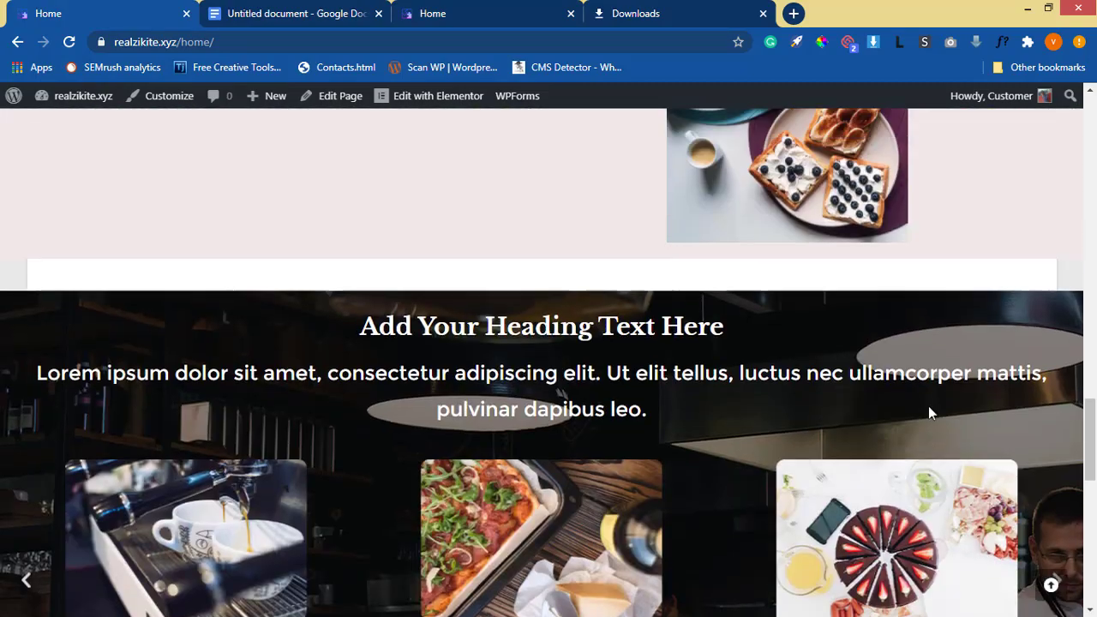
scroll(789, 396, down, 4)
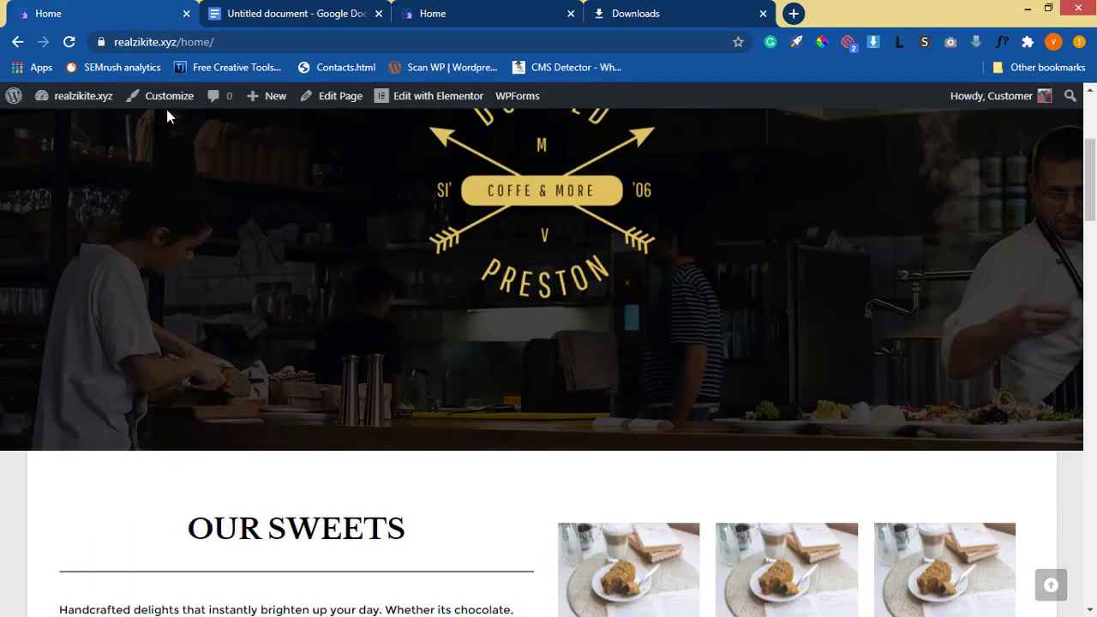
Reopen the home page in Elementor, open the hero section's layout settings and check the hero on the reference page
click(415, 110)
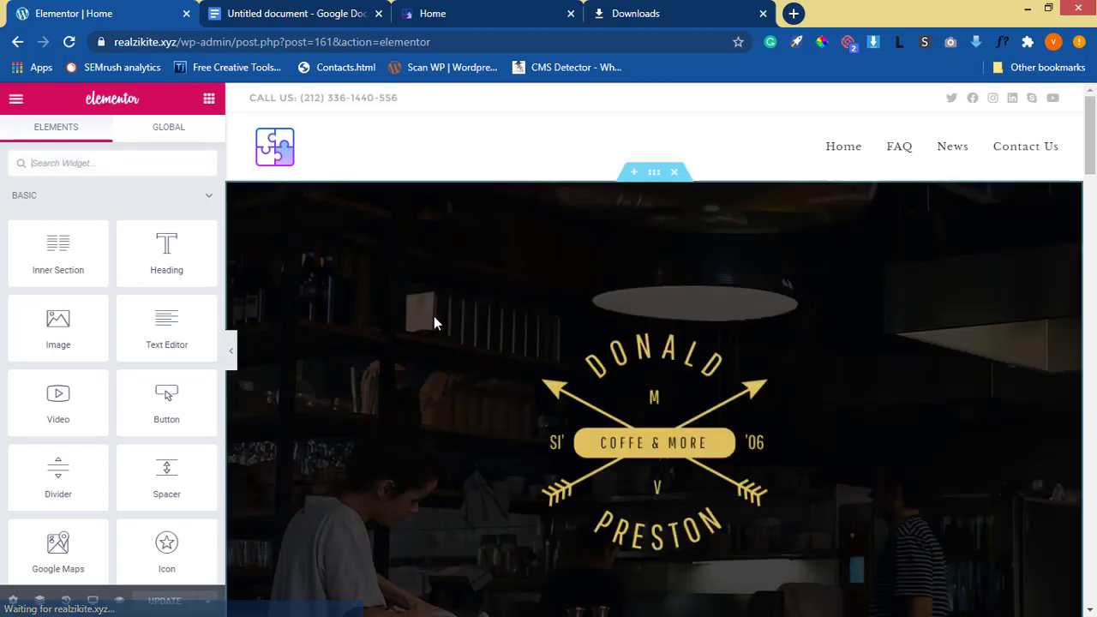
click(654, 175)
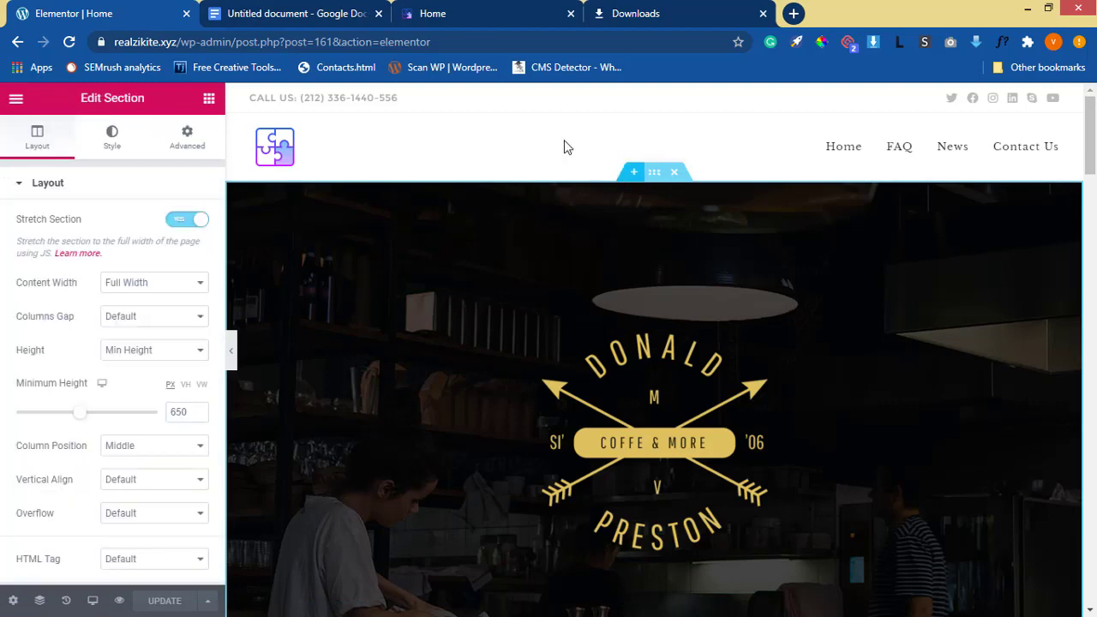
click(519, 17)
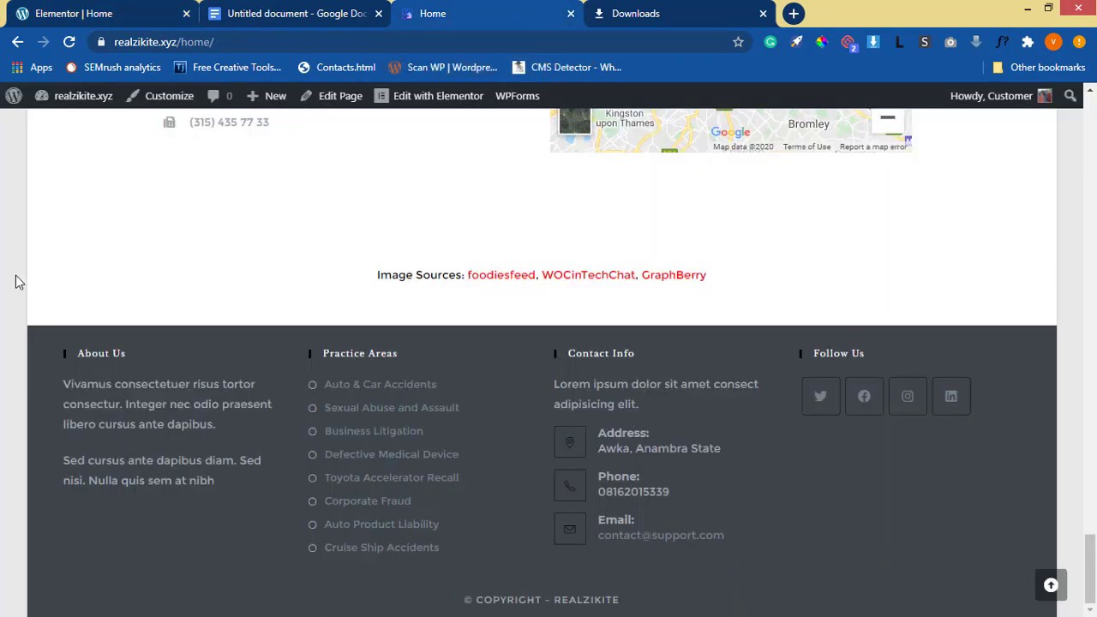
scroll(560, 356, up, 10)
scroll(560, 356, up, 15)
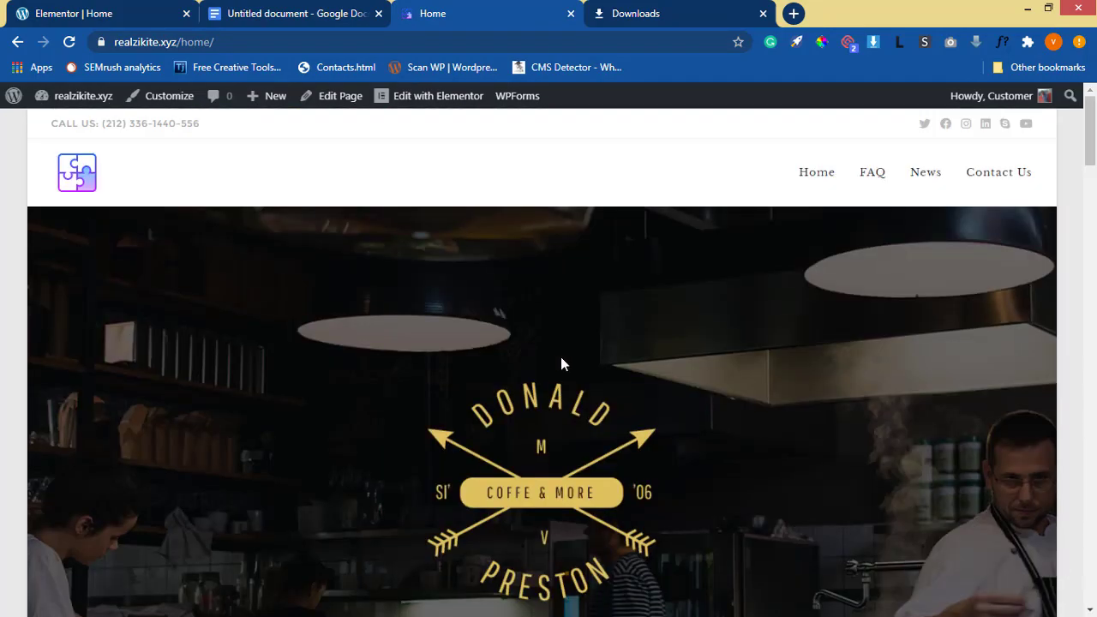
Turn off Stretch Section for the hero section in Elementor and set its content width to Boxed
scroll(693, 360, down, 2)
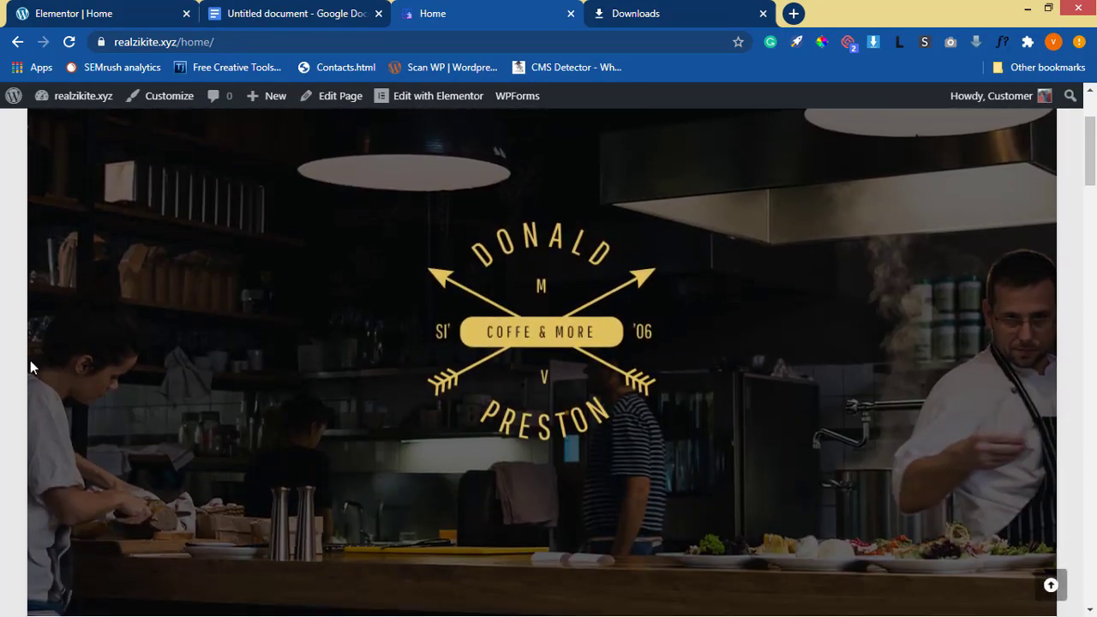
click(146, 16)
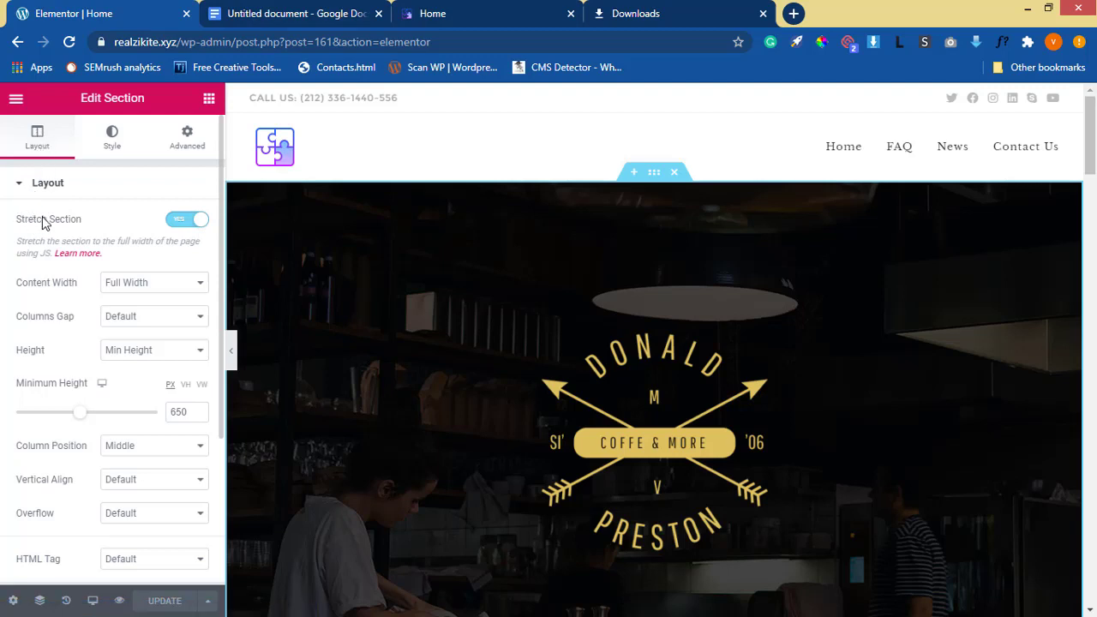
drag(53, 220, 72, 225)
click(134, 227)
click(203, 221)
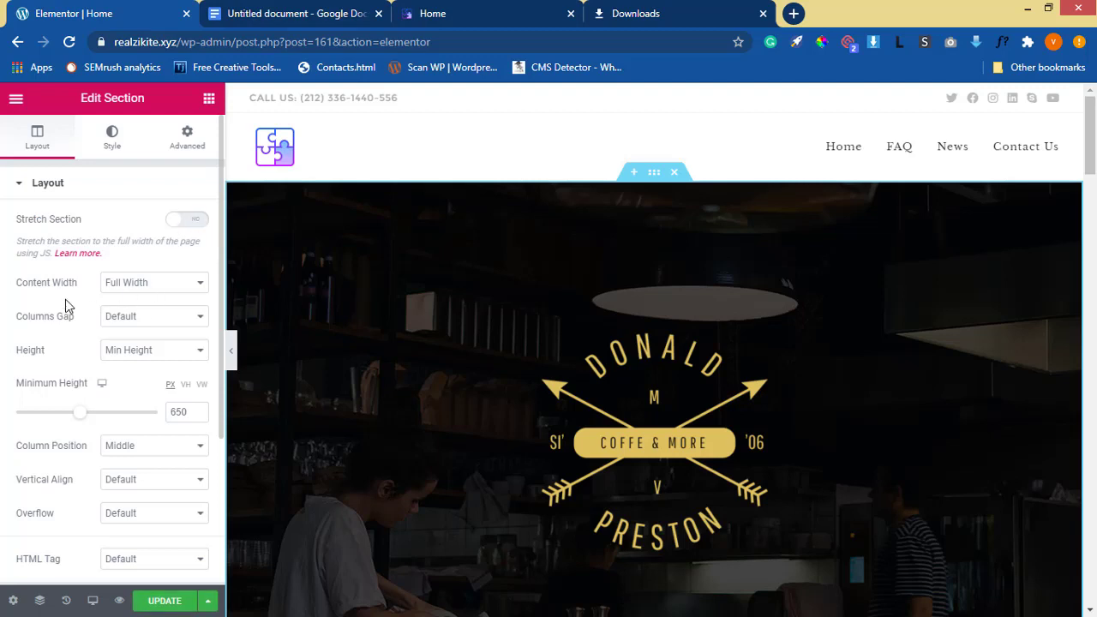
click(128, 287)
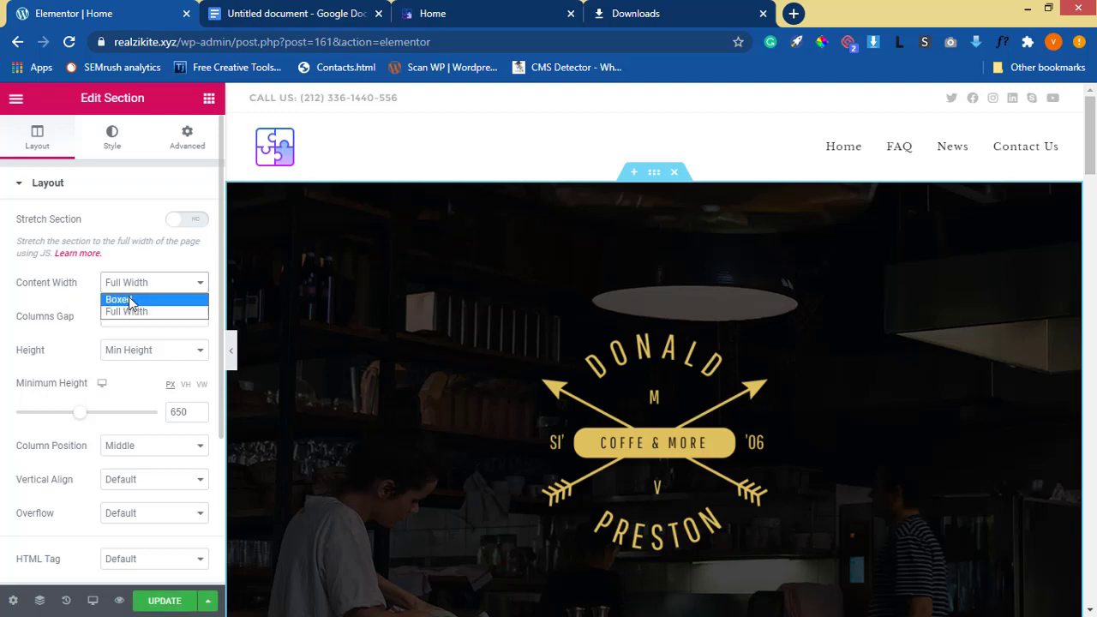
click(128, 298)
Turn off Stretch Section for the "Tasty food" testimonial section and set its content width to Boxed
scroll(737, 446, down, 10)
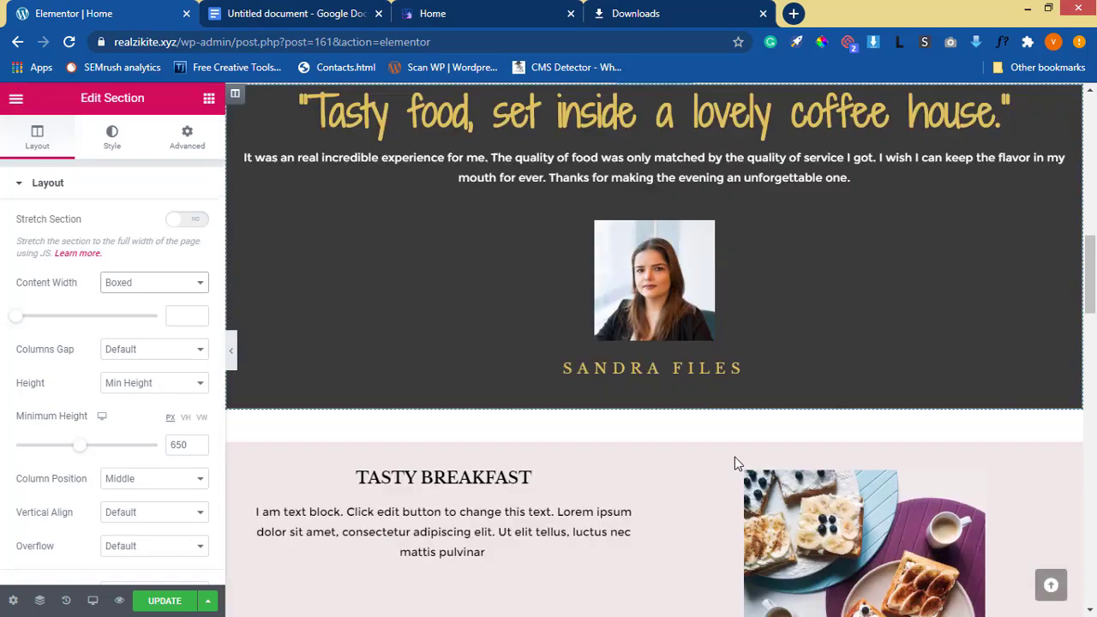
scroll(744, 451, up, 2)
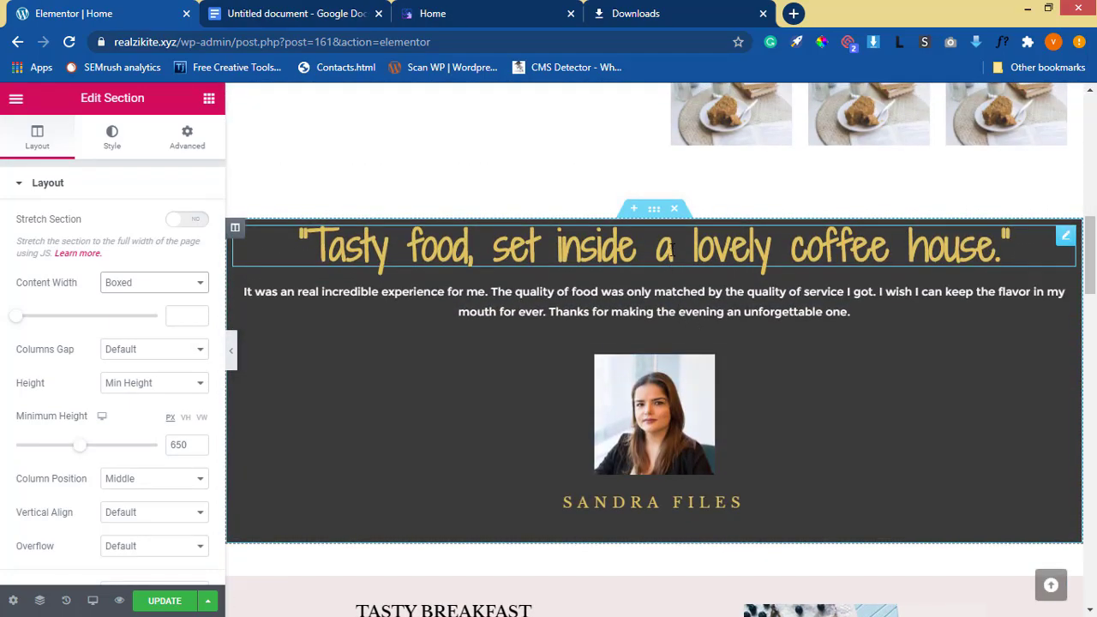
click(655, 220)
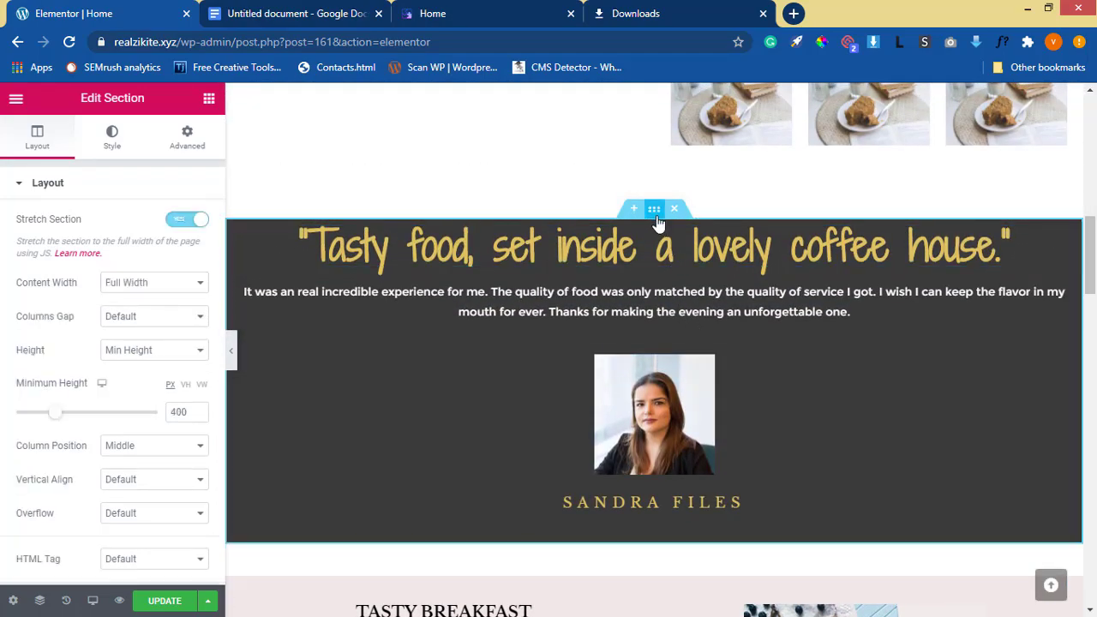
click(202, 222)
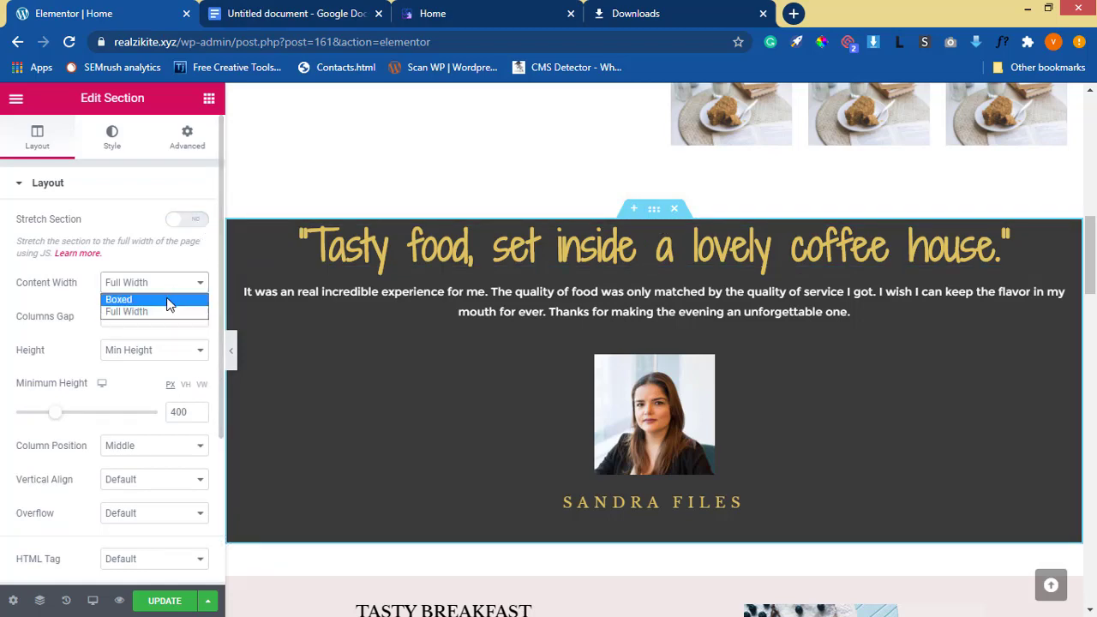
click(169, 300)
Turn off Stretch Section for the image carousel section below the breakfast blocks and set its content width to Boxed
scroll(639, 407, down, 7)
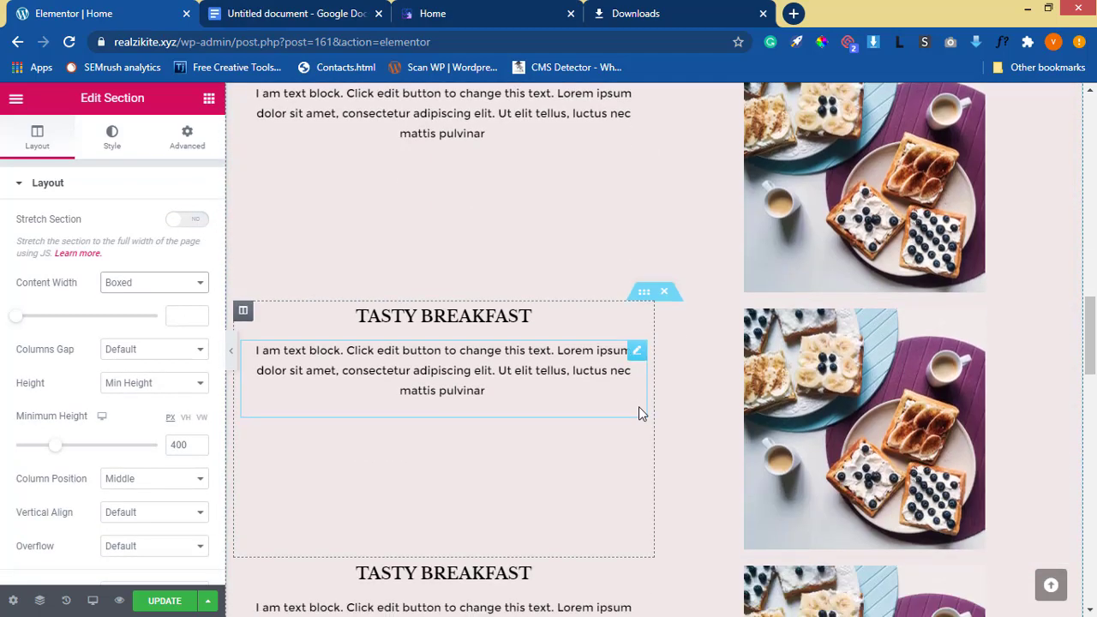
scroll(628, 424, down, 3)
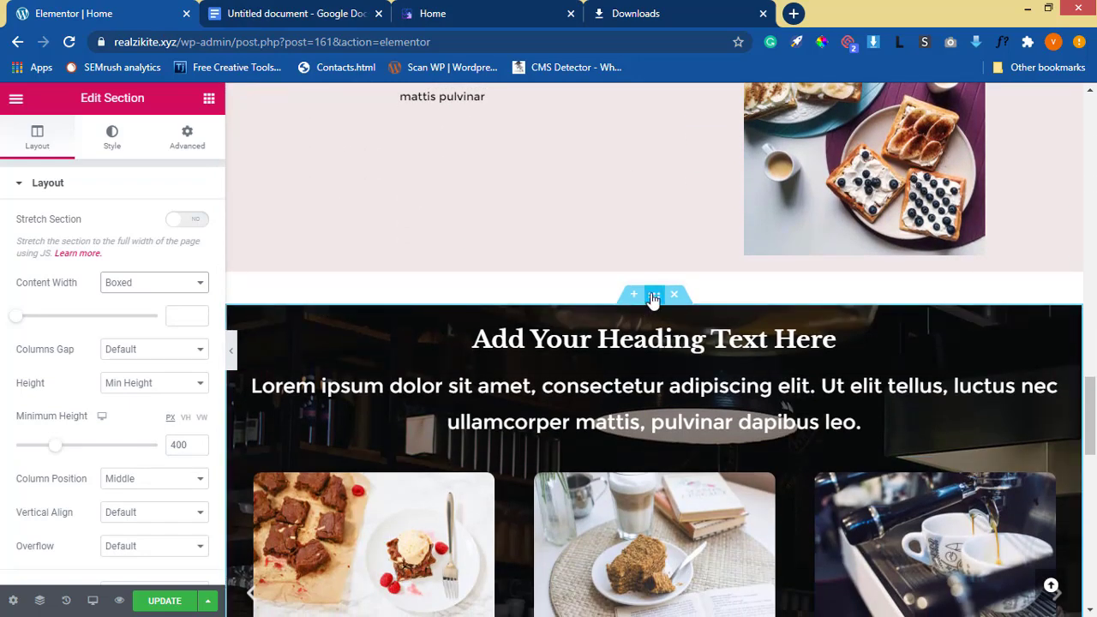
click(654, 294)
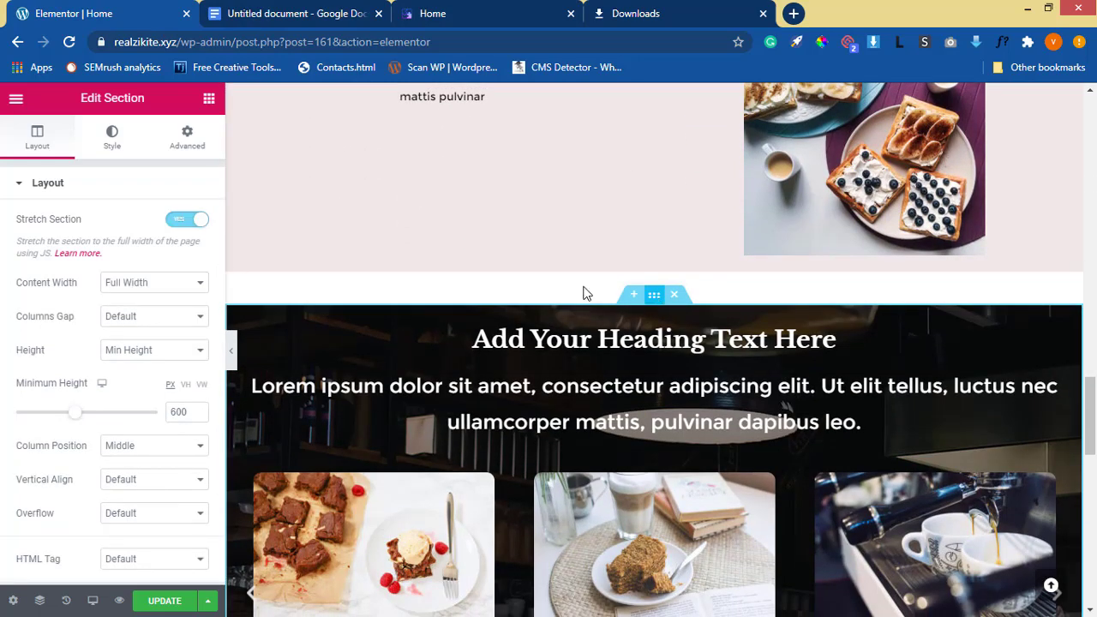
click(197, 222)
click(169, 292)
click(167, 298)
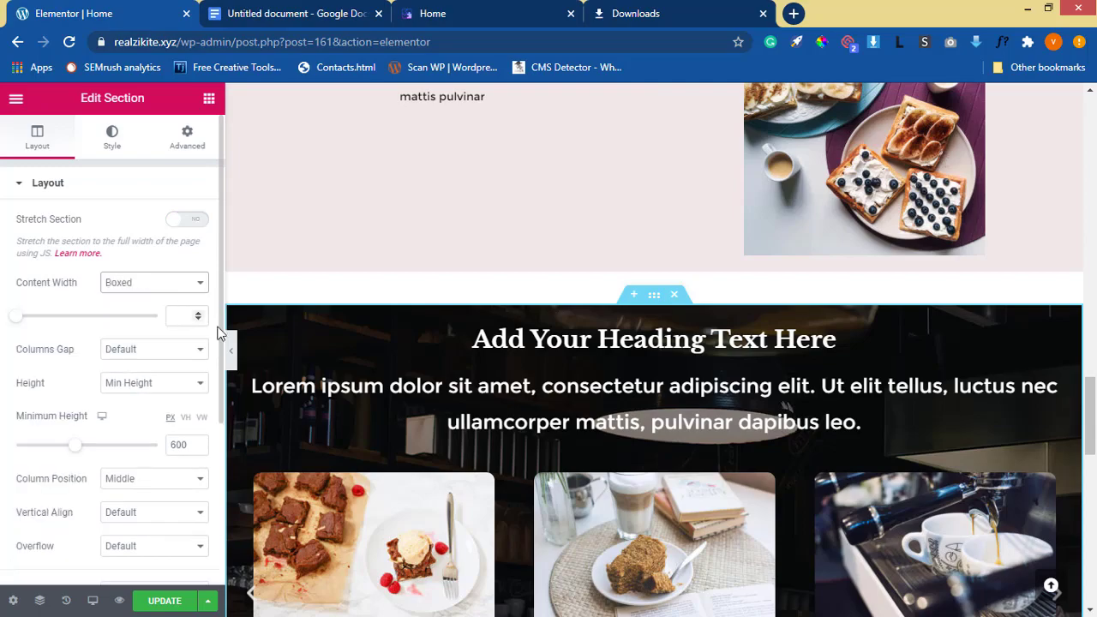
Save the Elementor changes, exit to the WordPress page editor and update the Home page
scroll(556, 400, down, 10)
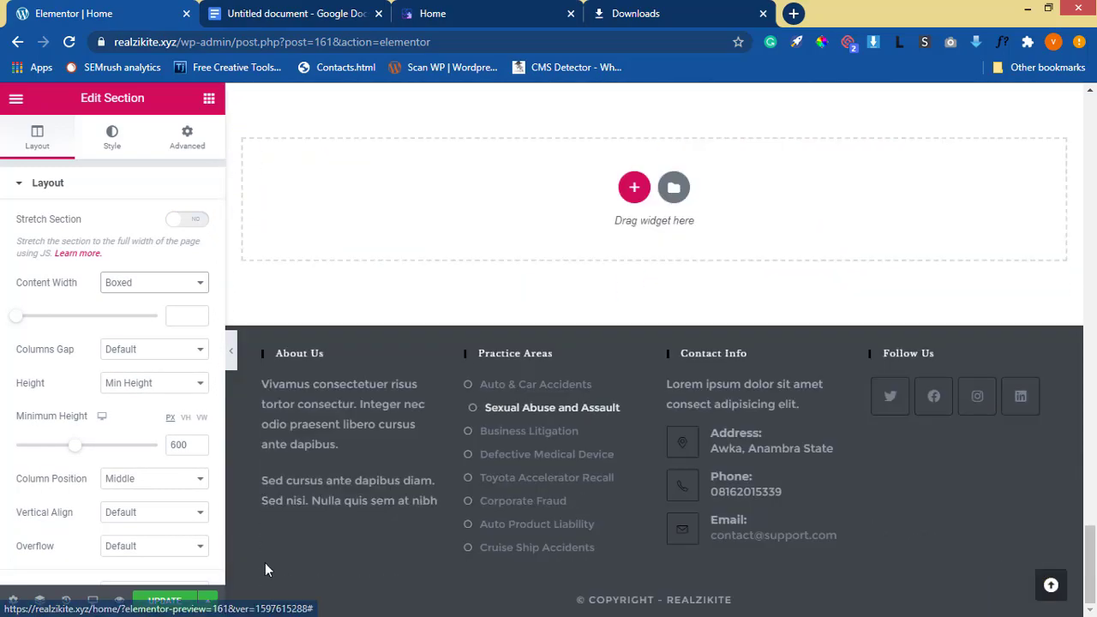
click(160, 602)
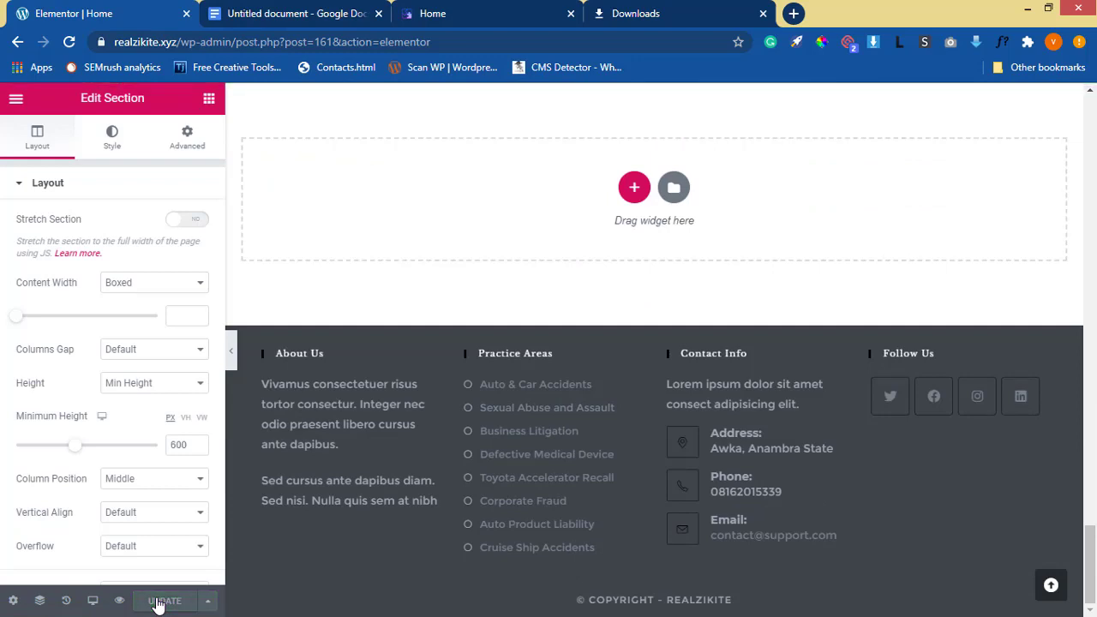
click(16, 98)
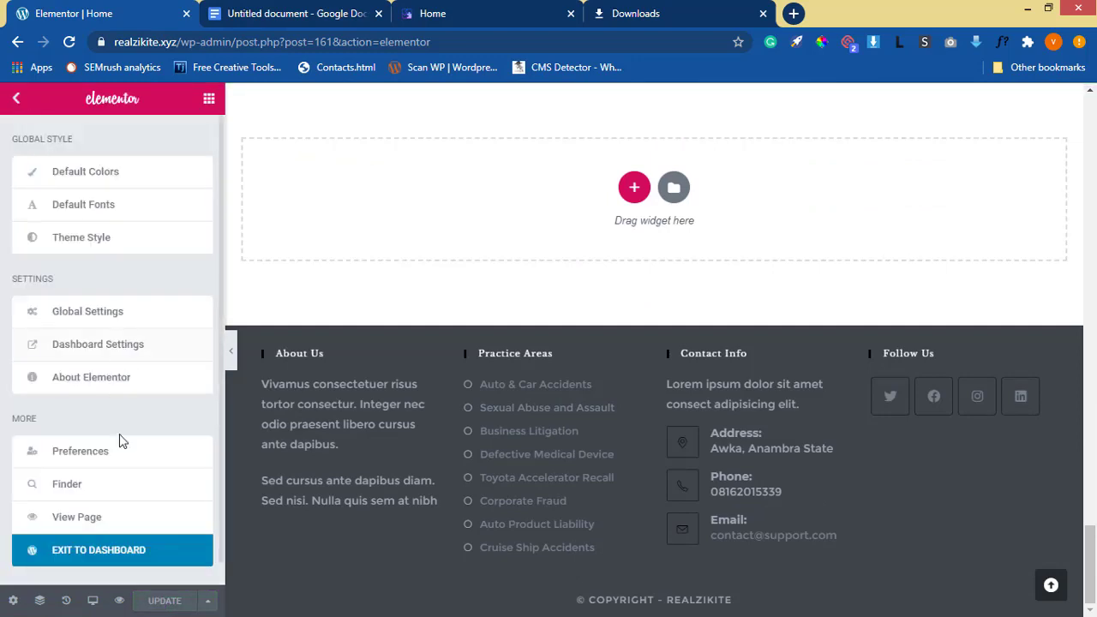
click(127, 551)
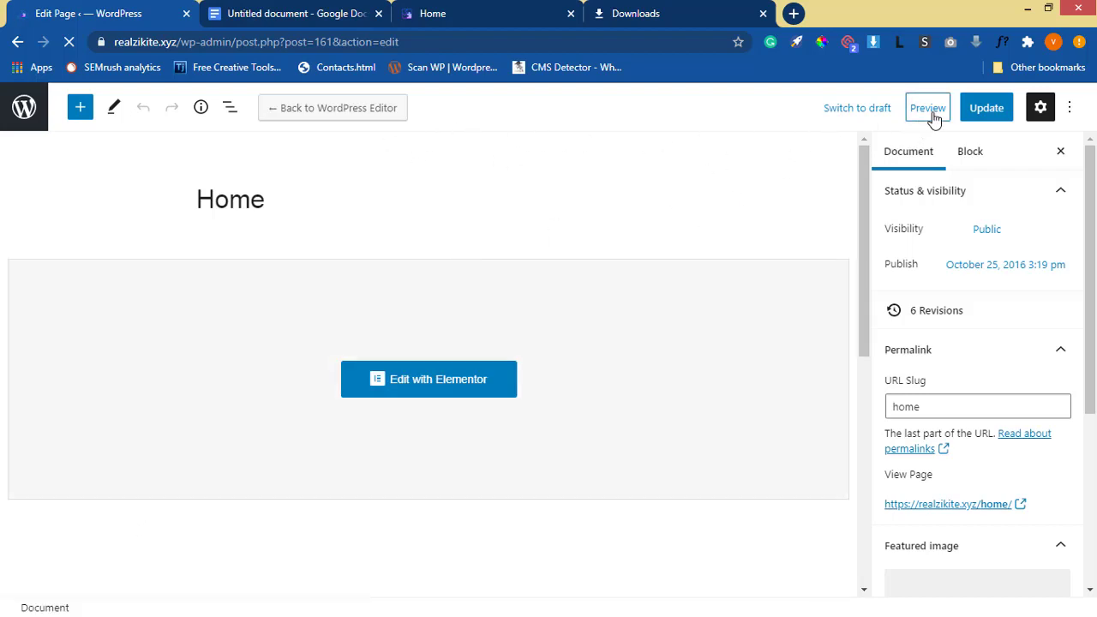
click(1000, 121)
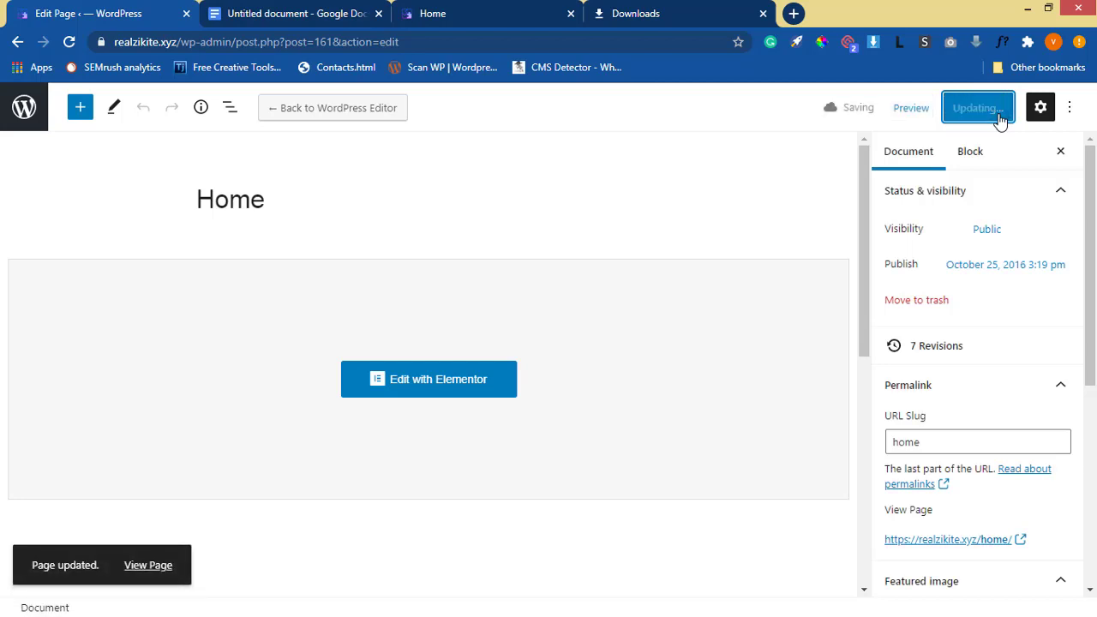
Reopen the Home page in Elementor and go from there to its published view
click(440, 378)
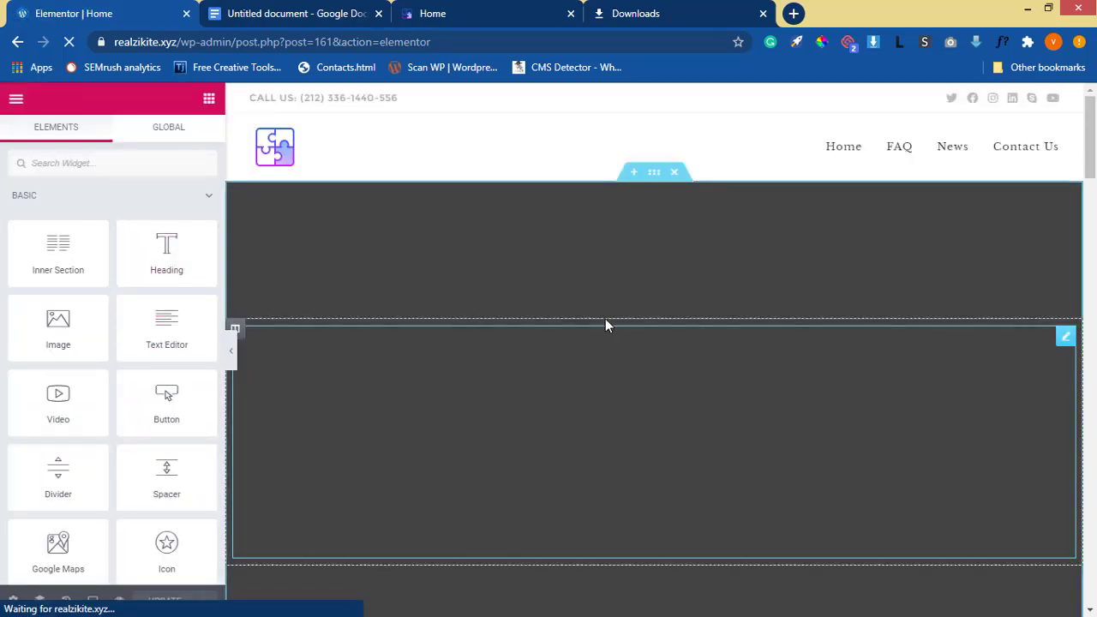
scroll(657, 319, down, 5)
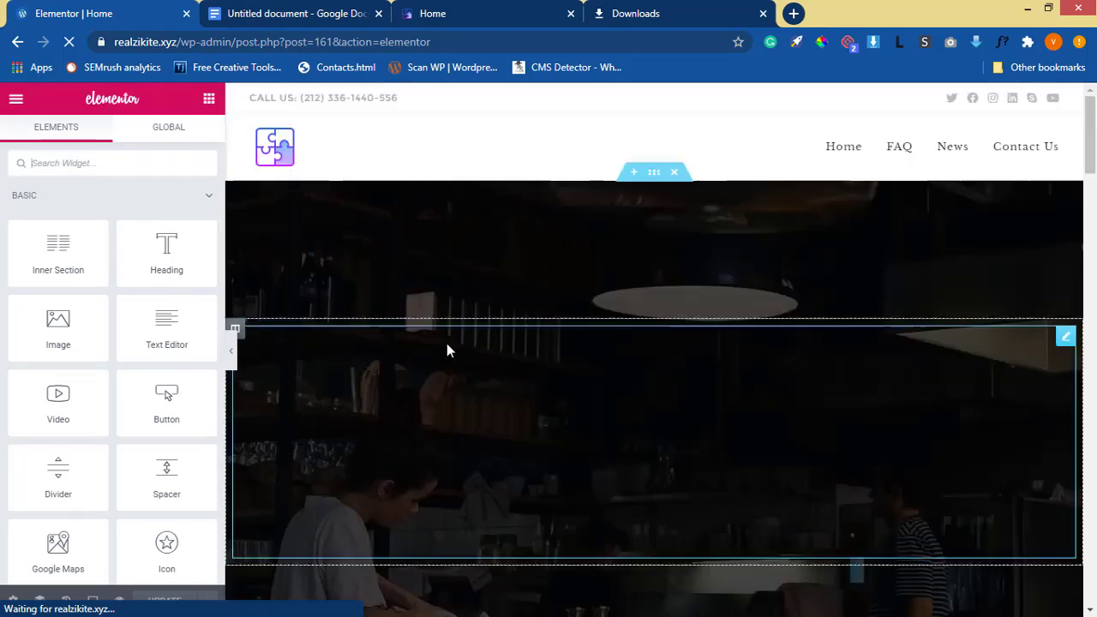
click(14, 103)
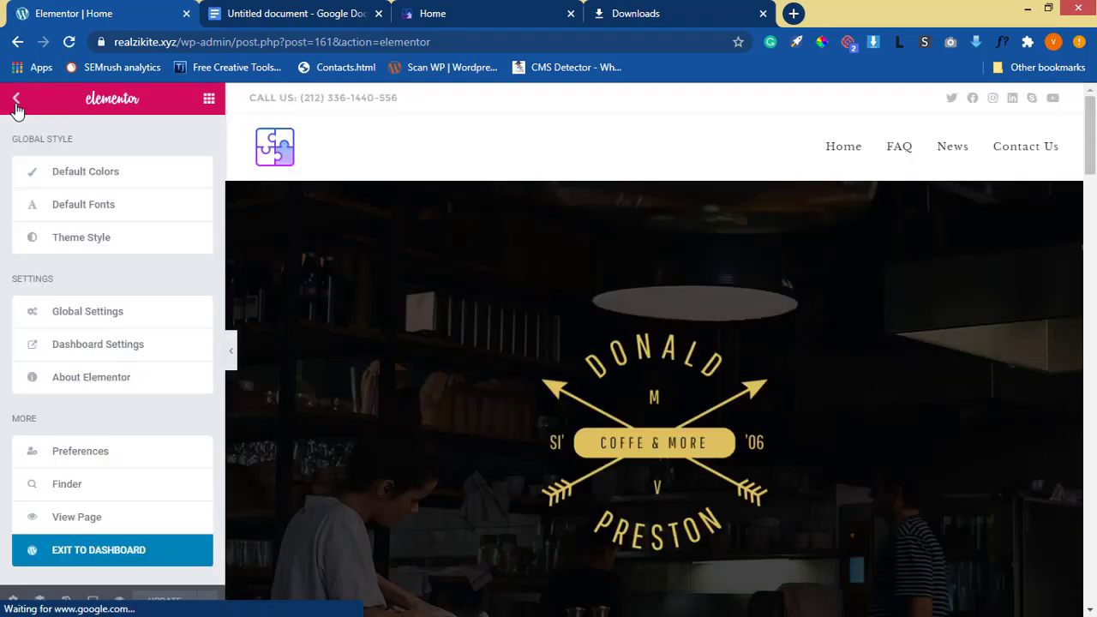
click(76, 517)
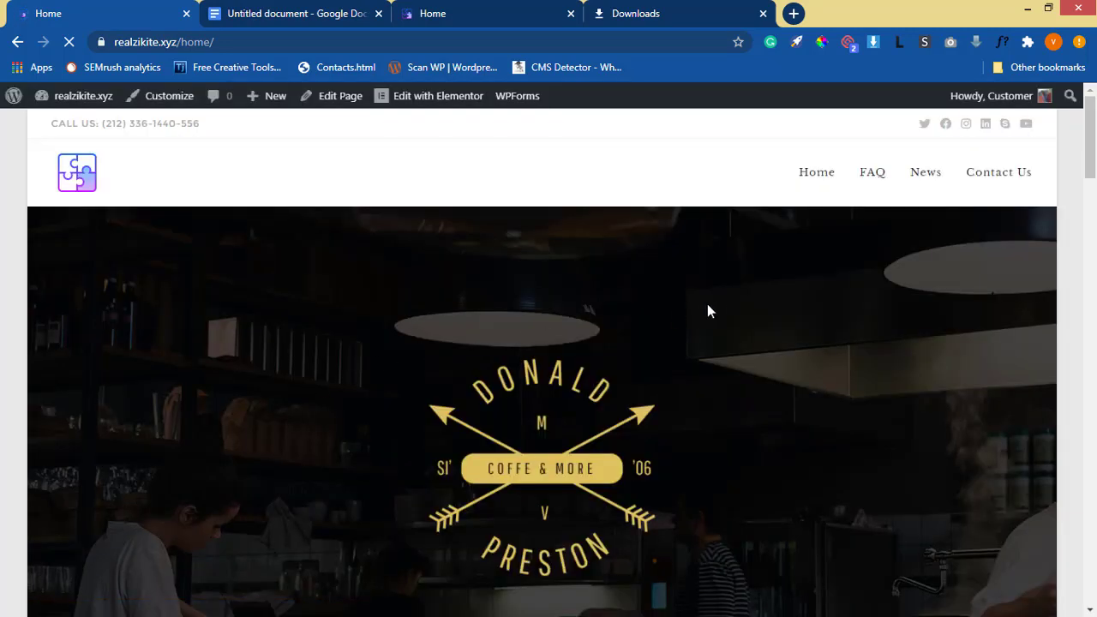
Review the published page's hero, Our Sweets, testimonial, carousel and Visit Us sections down to the footer
scroll(538, 423, down, 1)
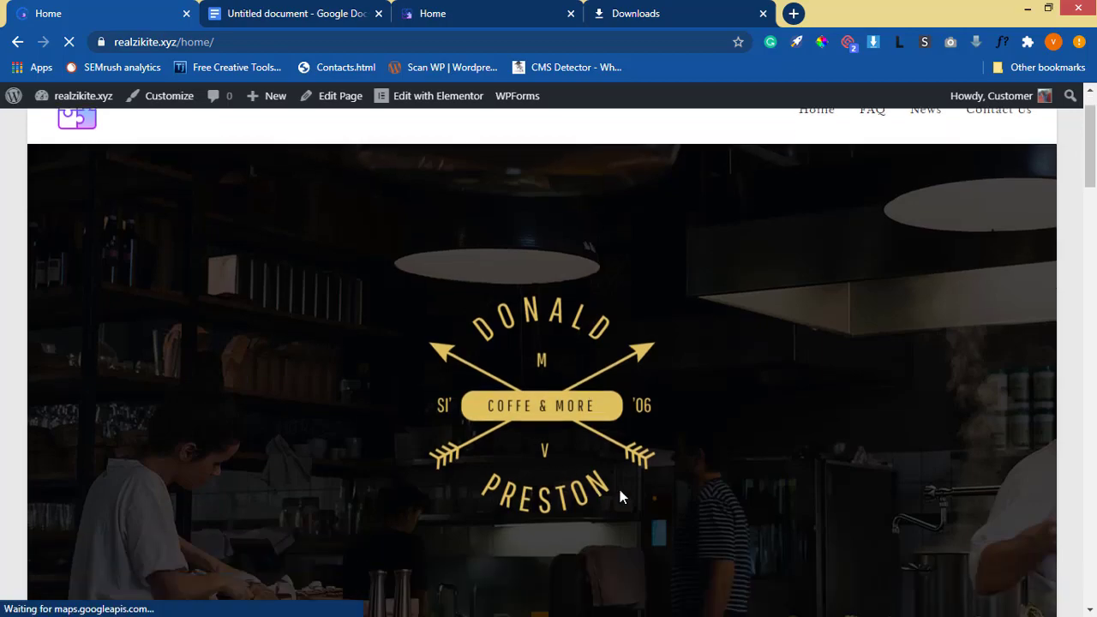
scroll(604, 433, down, 10)
scroll(609, 459, down, 10)
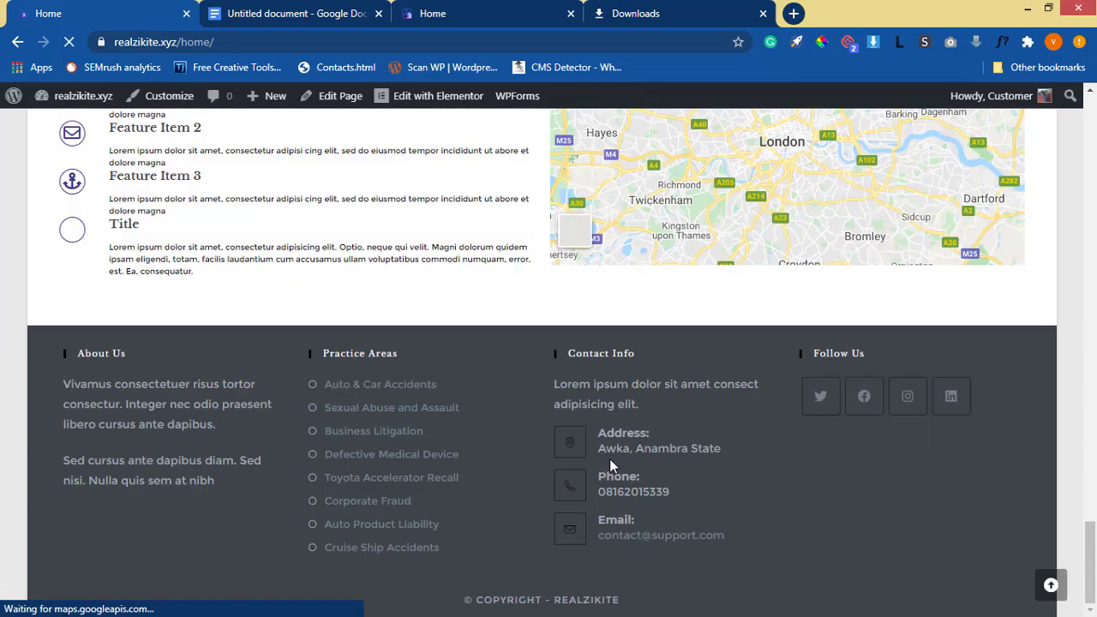
scroll(586, 435, up, 10)
scroll(541, 480, down, 3)
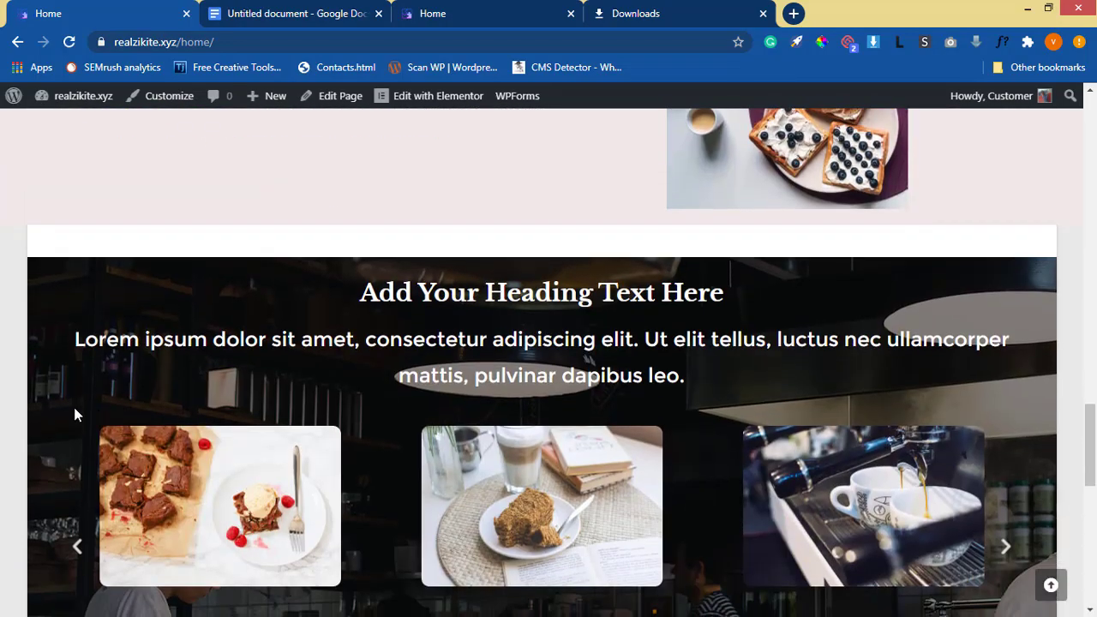
scroll(508, 422, up, 5)
scroll(508, 422, down, 10)
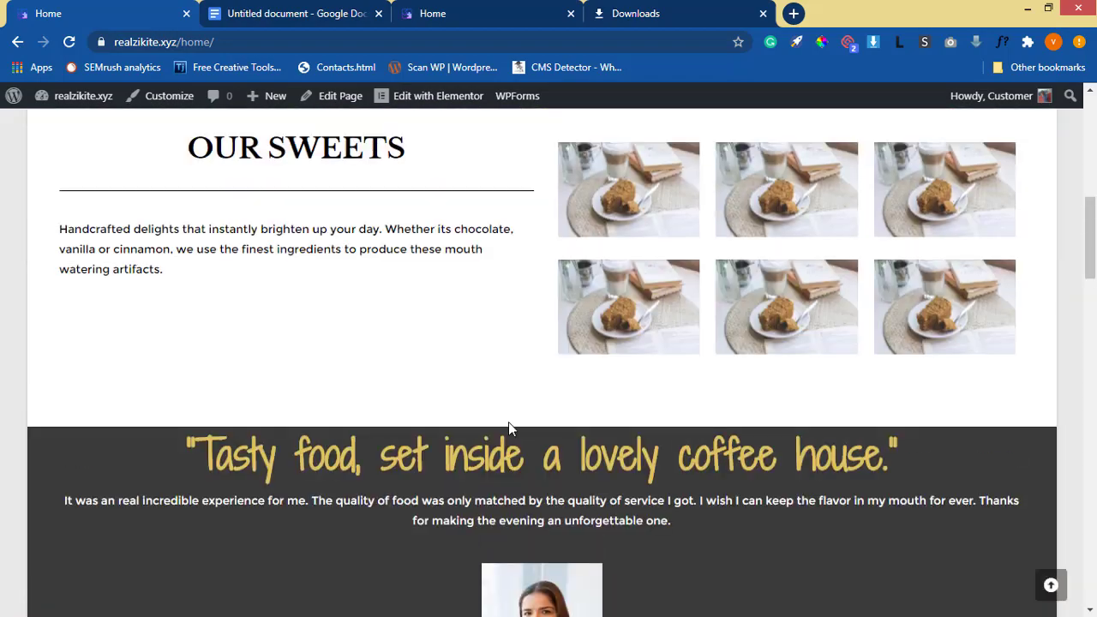
scroll(509, 422, up, 15)
scroll(806, 411, down, 15)
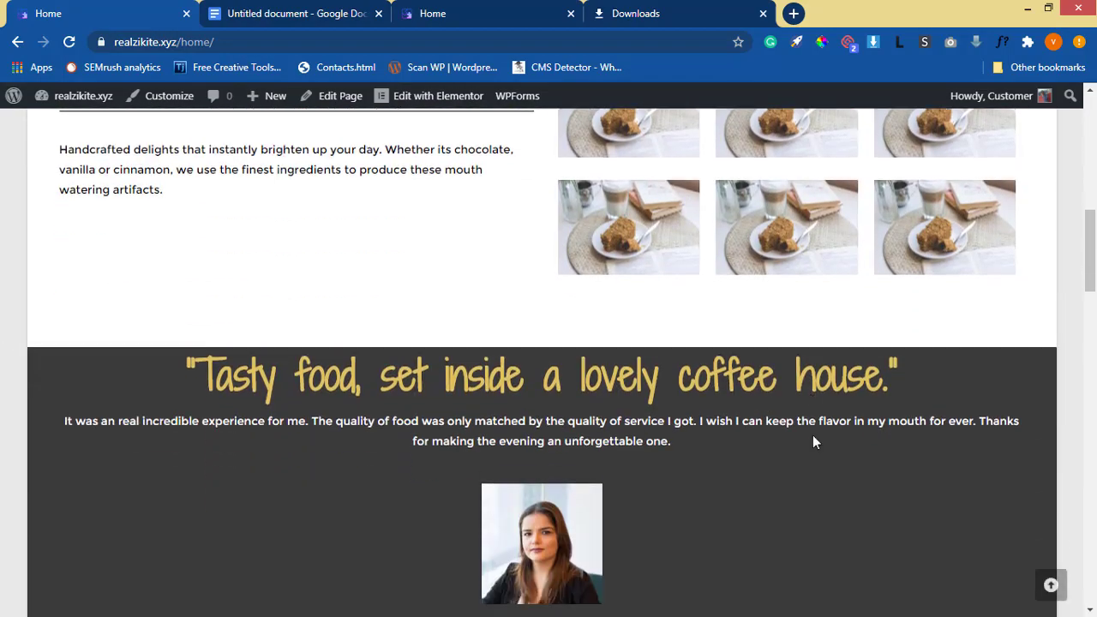
scroll(820, 456, down, 10)
scroll(577, 266, up, 3)
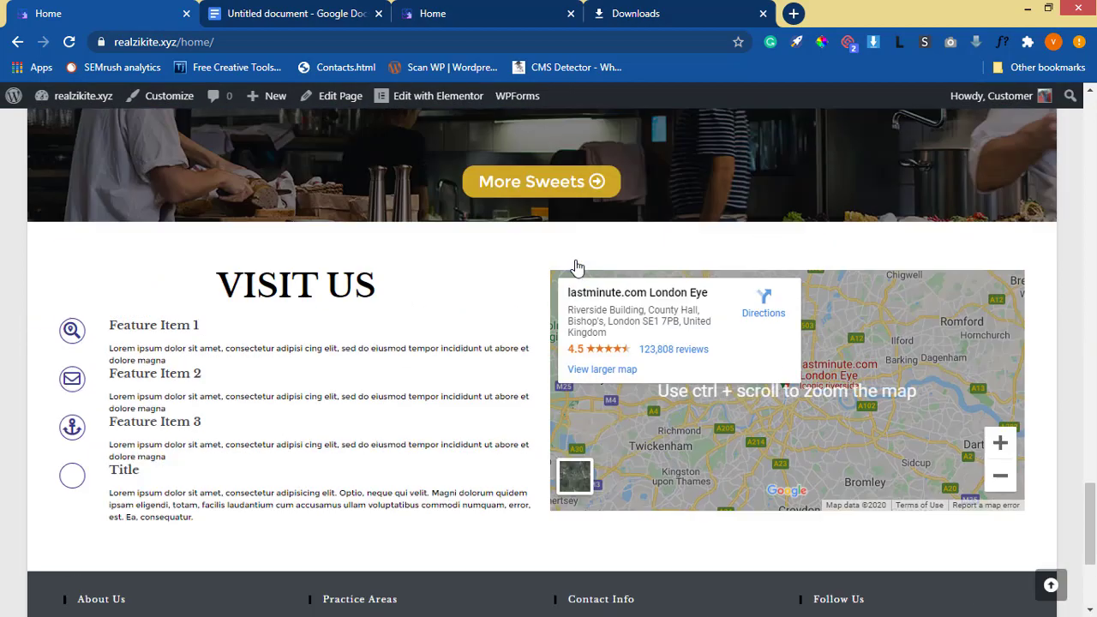
scroll(577, 267, up, 10)
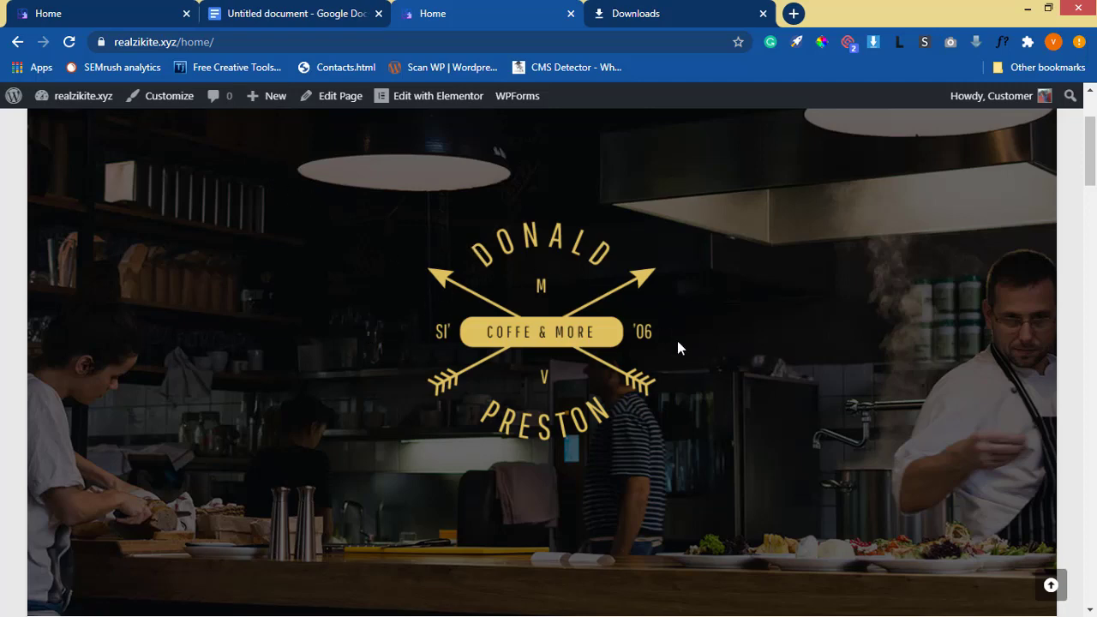
Check the top of the reference page and open the site's WordPress dashboard in that tab
scroll(404, 240, up, 2)
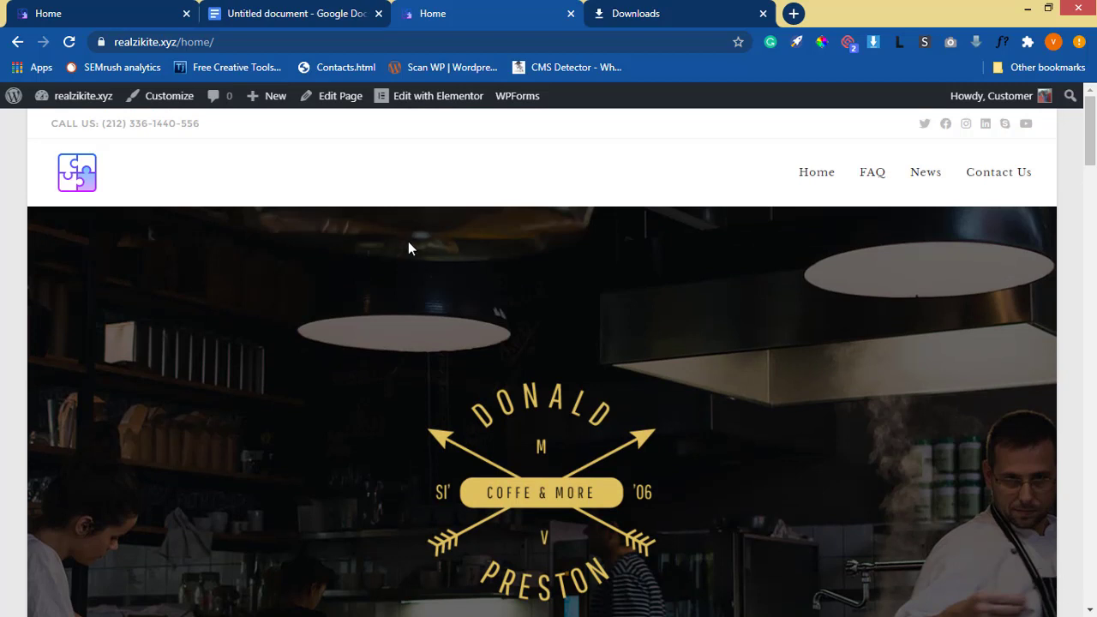
mouse_move(93, 106)
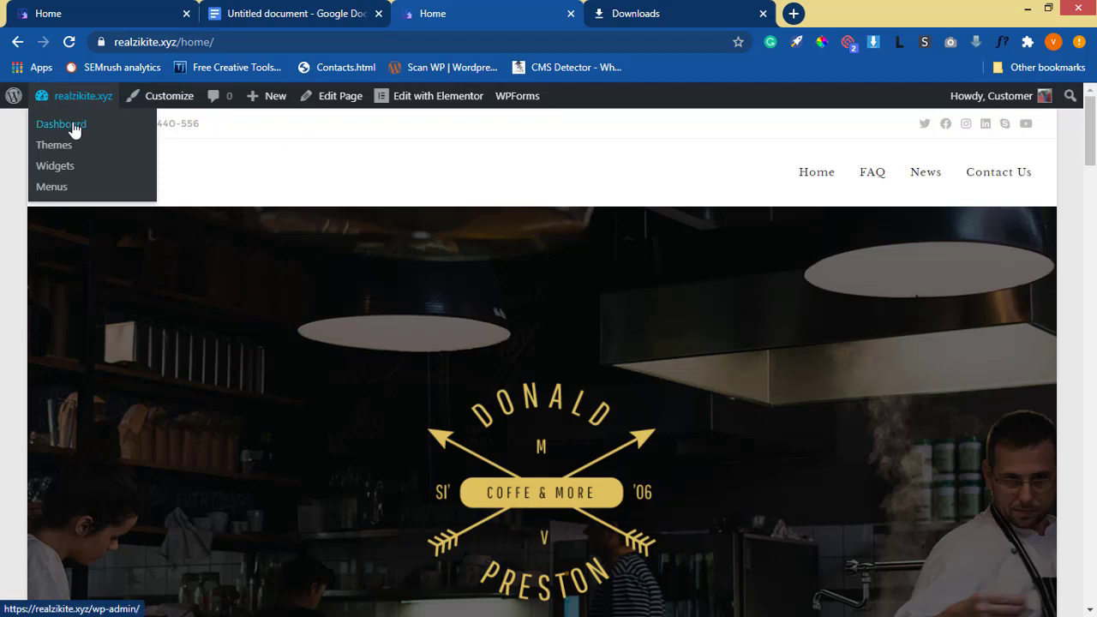
click(75, 129)
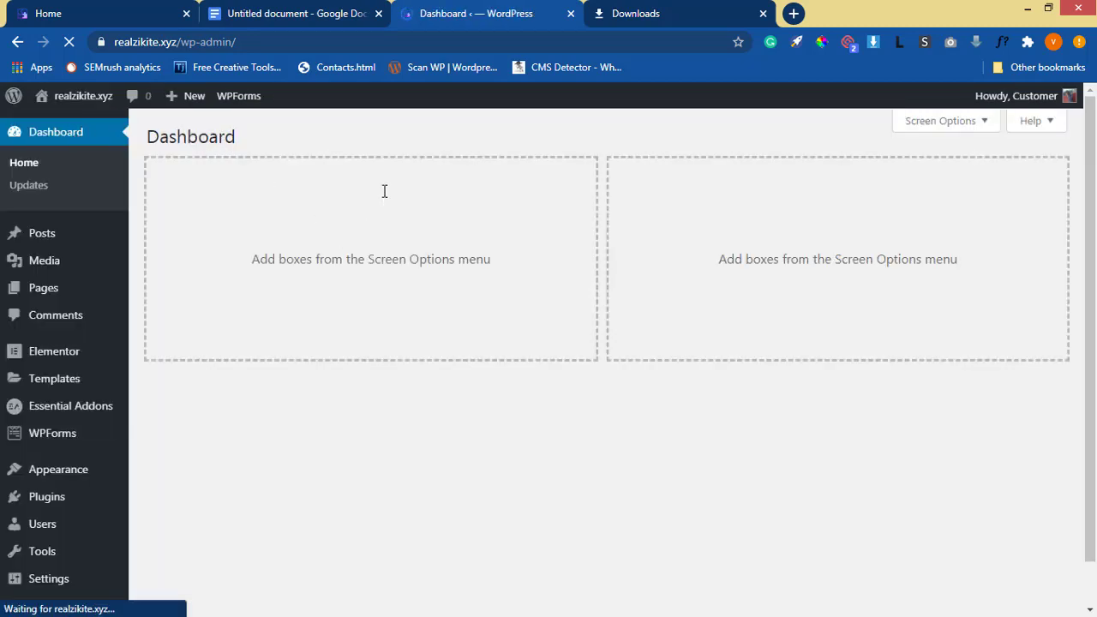
Recheck the rebuilt home page from the header through its upper sections and open a new browser tab
click(108, 12)
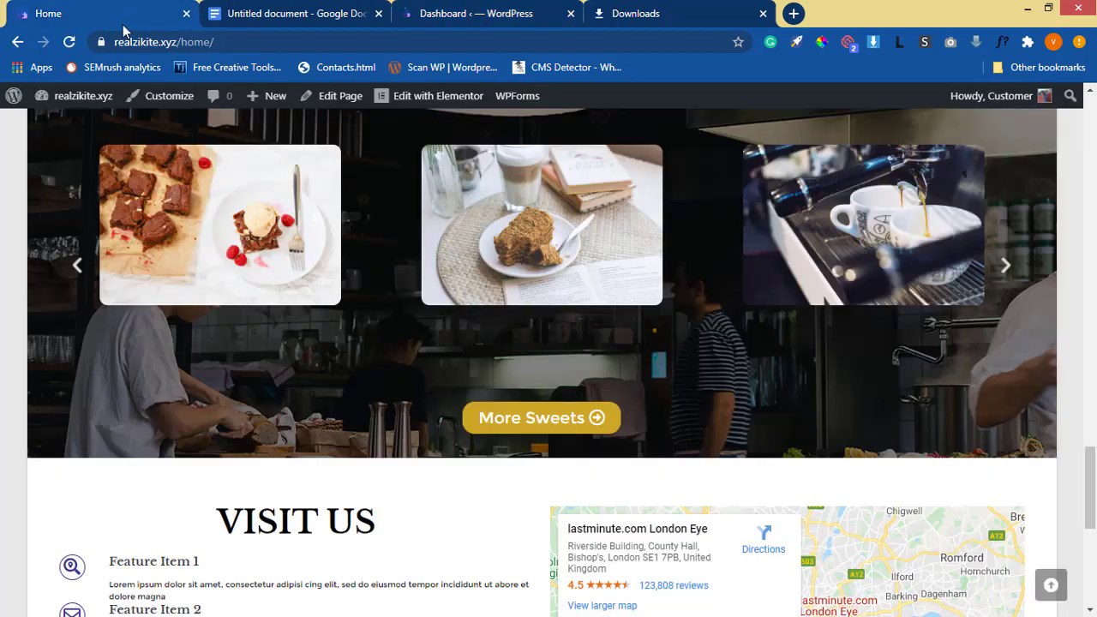
scroll(379, 283, up, 10)
scroll(378, 286, up, 7)
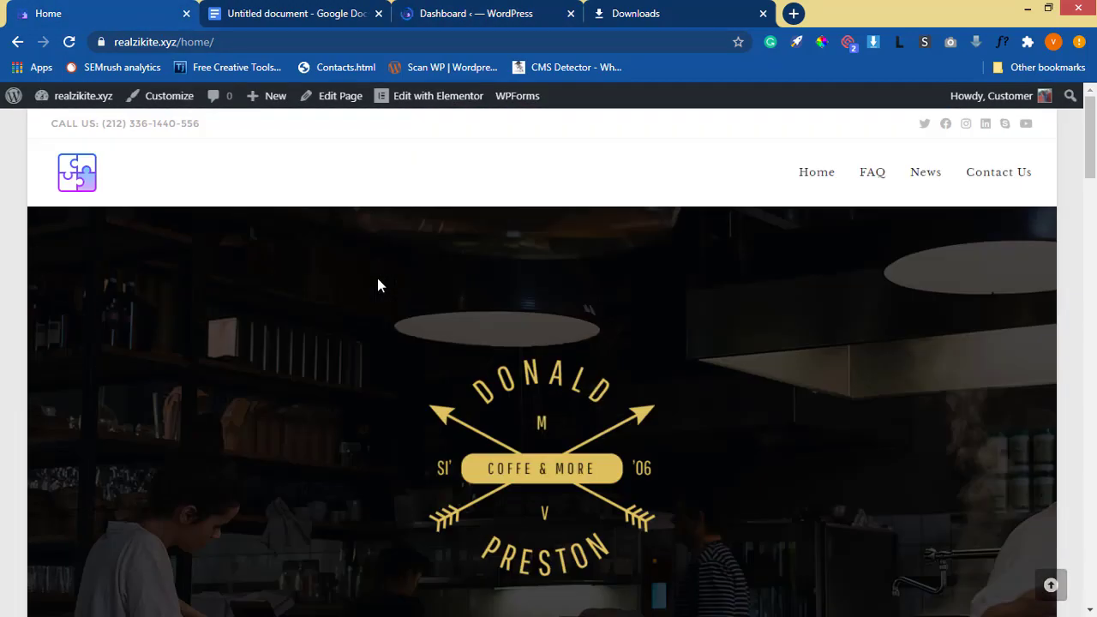
scroll(519, 379, down, 14)
scroll(527, 224, up, 14)
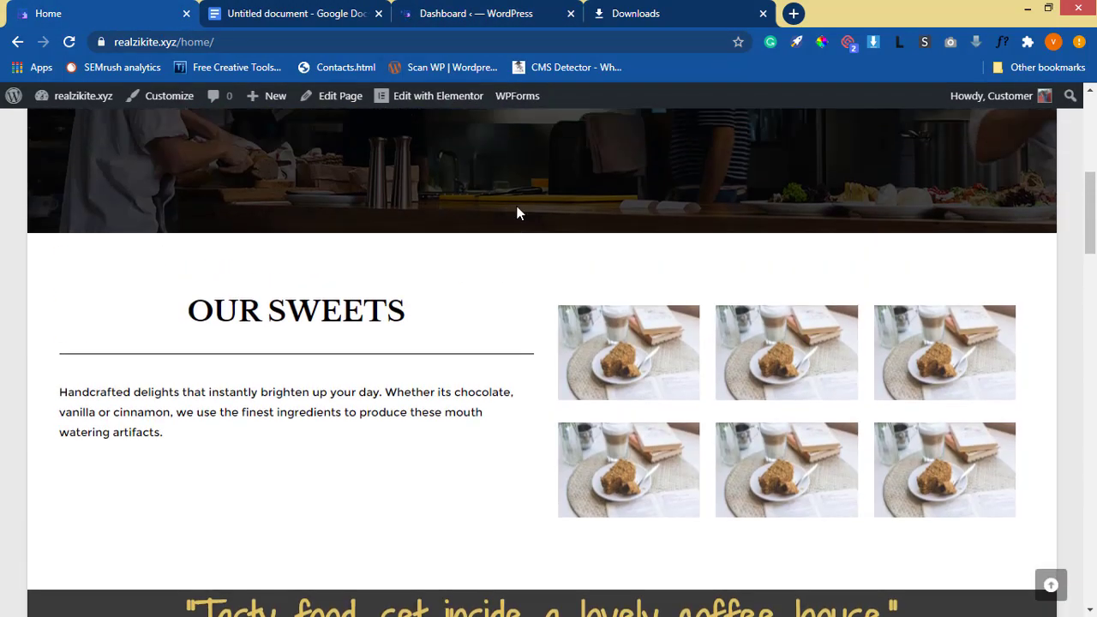
click(794, 14)
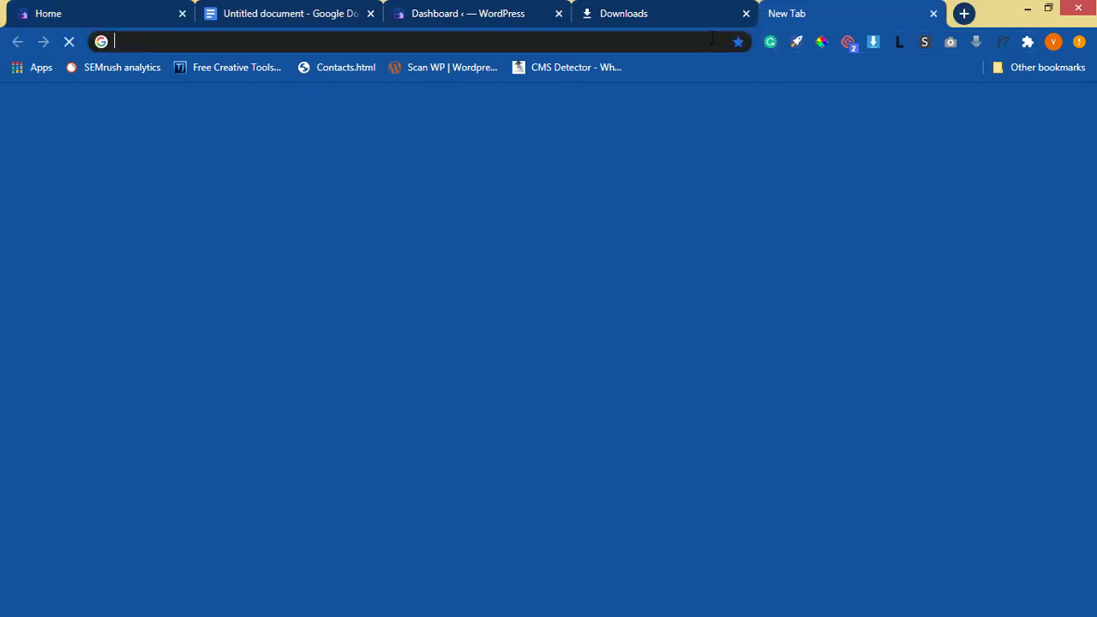
Load realzikite.xyz in the new tab and look over its front page from the header down to the footer
text(RE)
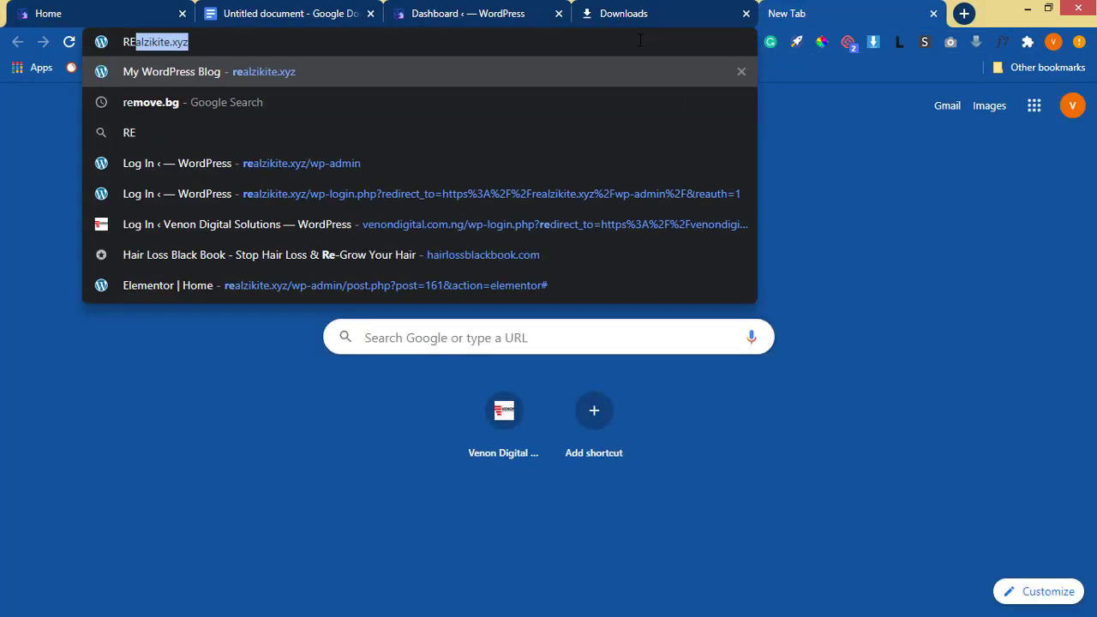
click(392, 86)
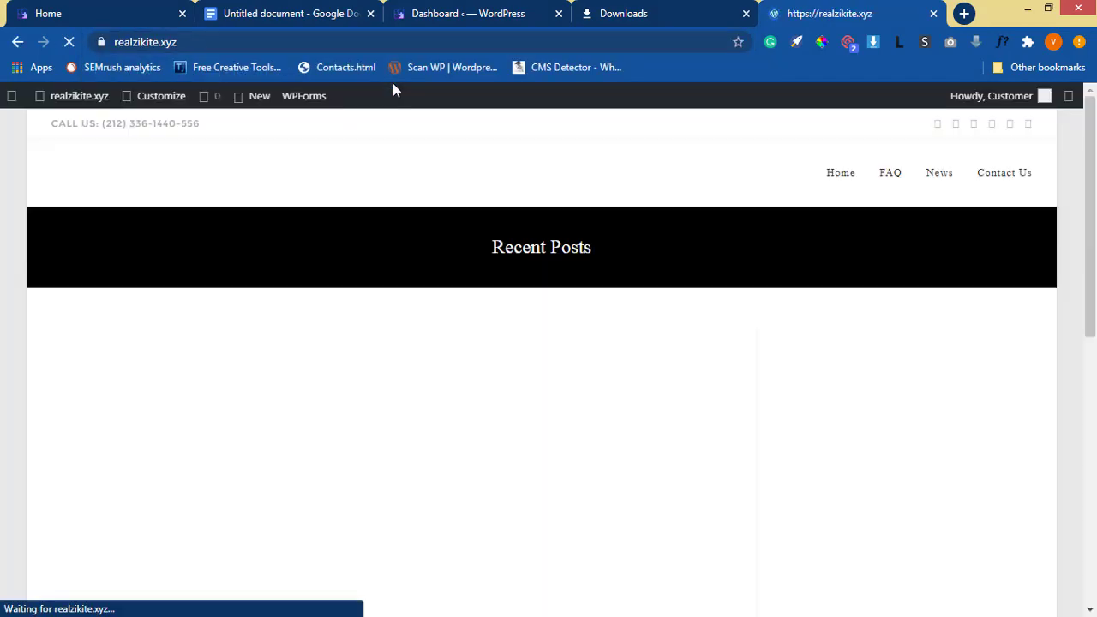
scroll(463, 283, down, 4)
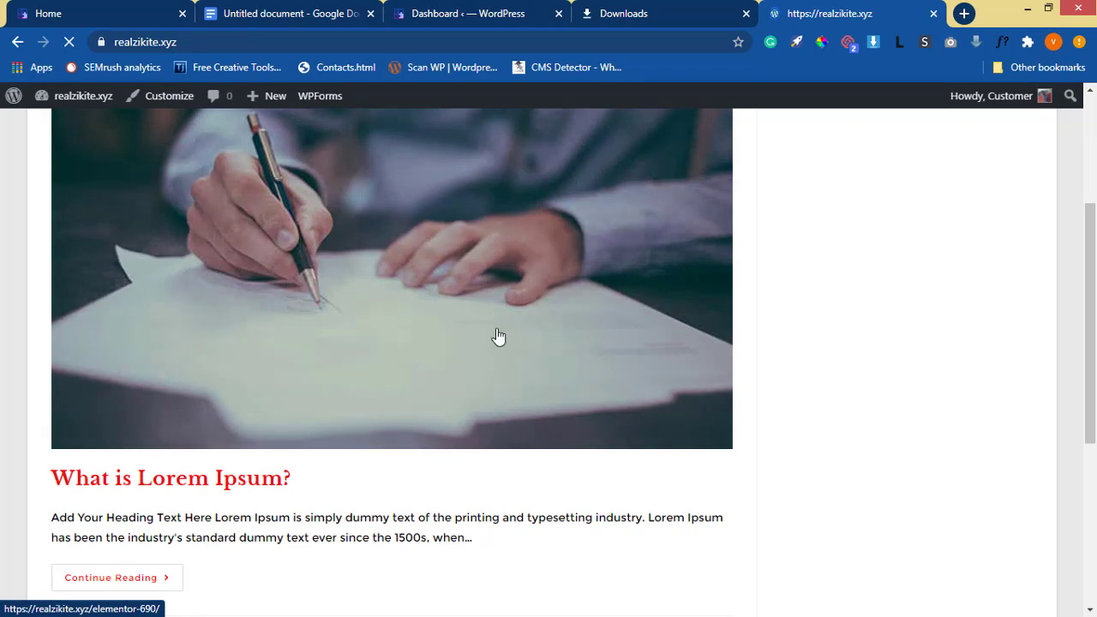
scroll(497, 336, down, 3)
scroll(486, 322, down, 1)
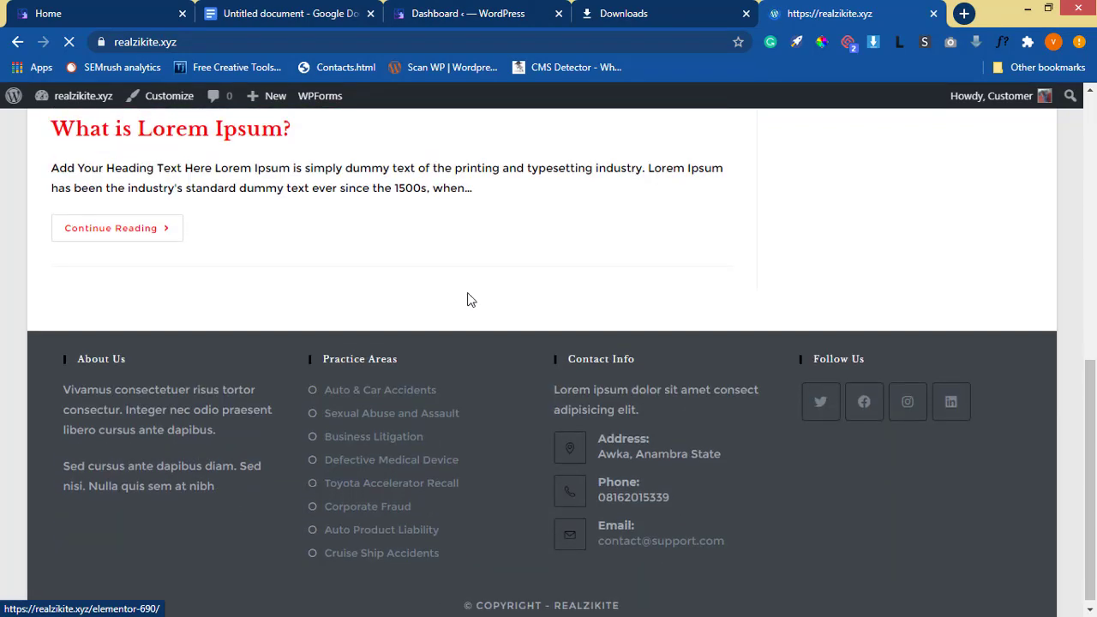
scroll(302, 288, up, 7)
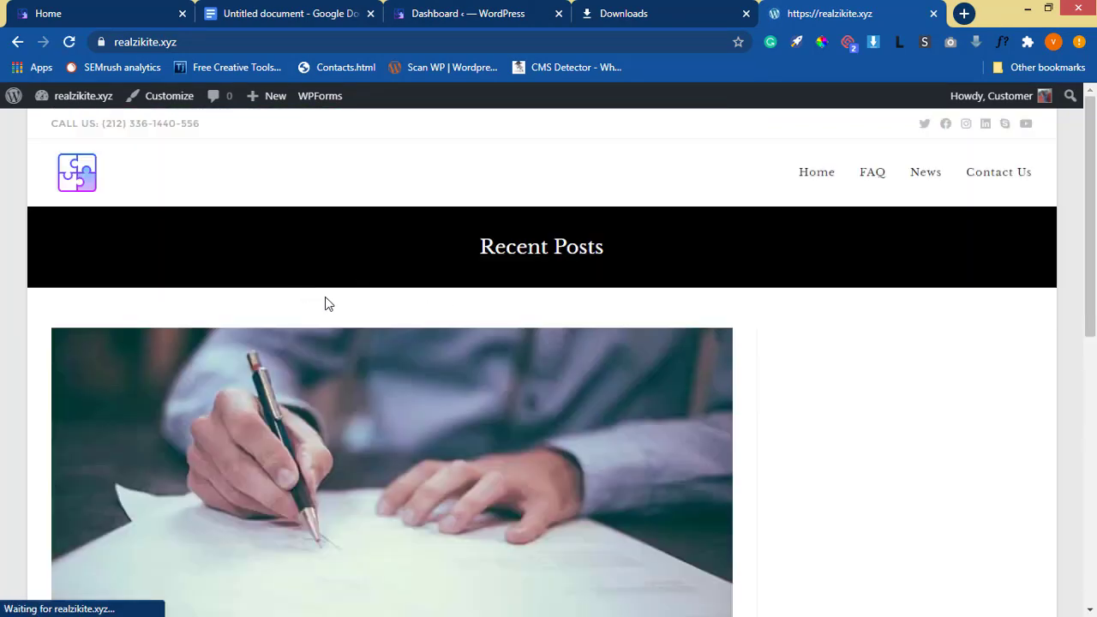
Check the rebuilt Home page's address and open the Reading settings in the WordPress dashboard
click(84, 14)
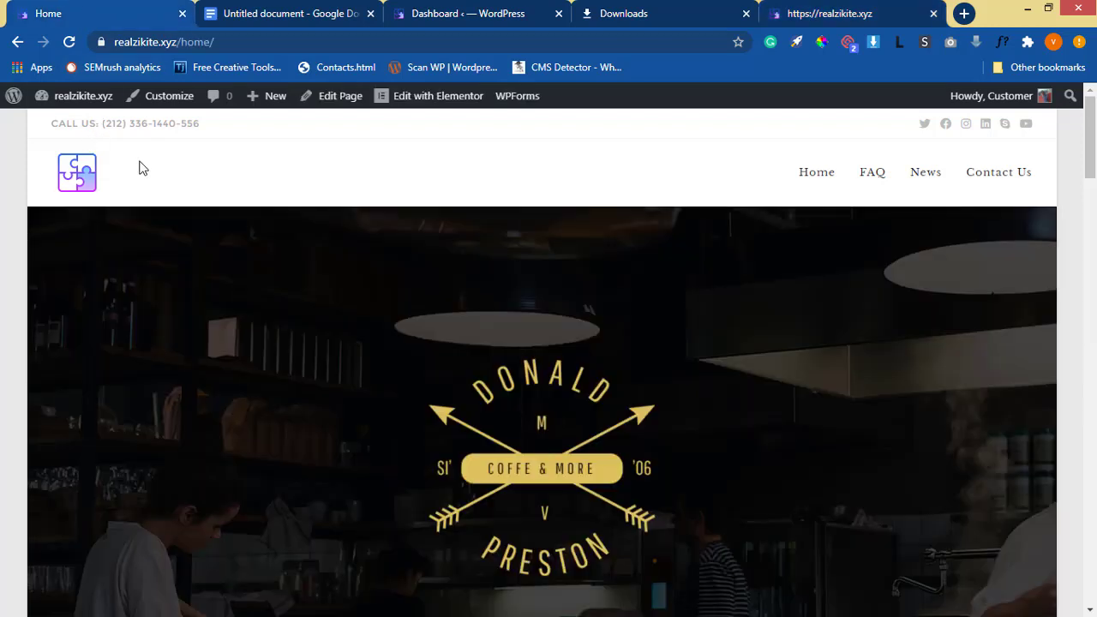
click(442, 15)
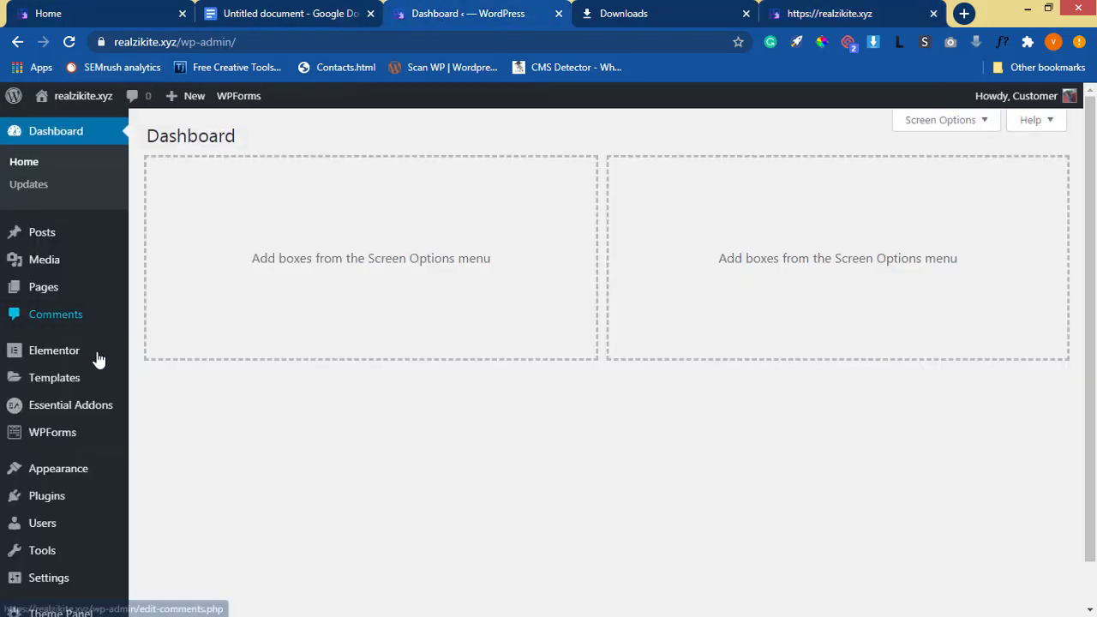
scroll(86, 360, down, 1)
mouse_move(68, 429)
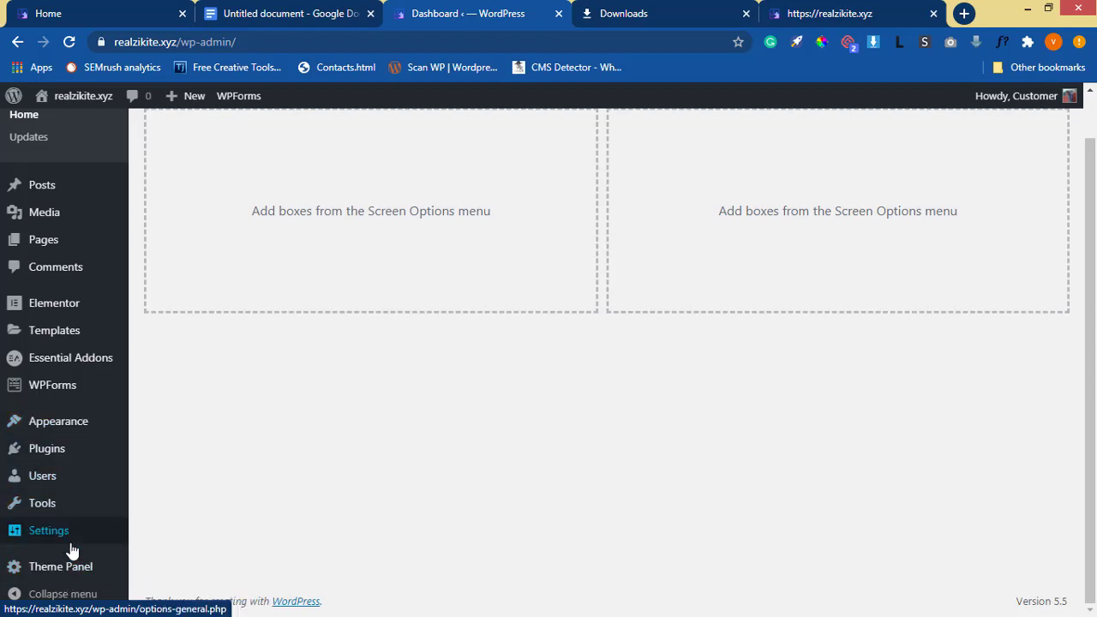
mouse_move(74, 538)
click(159, 447)
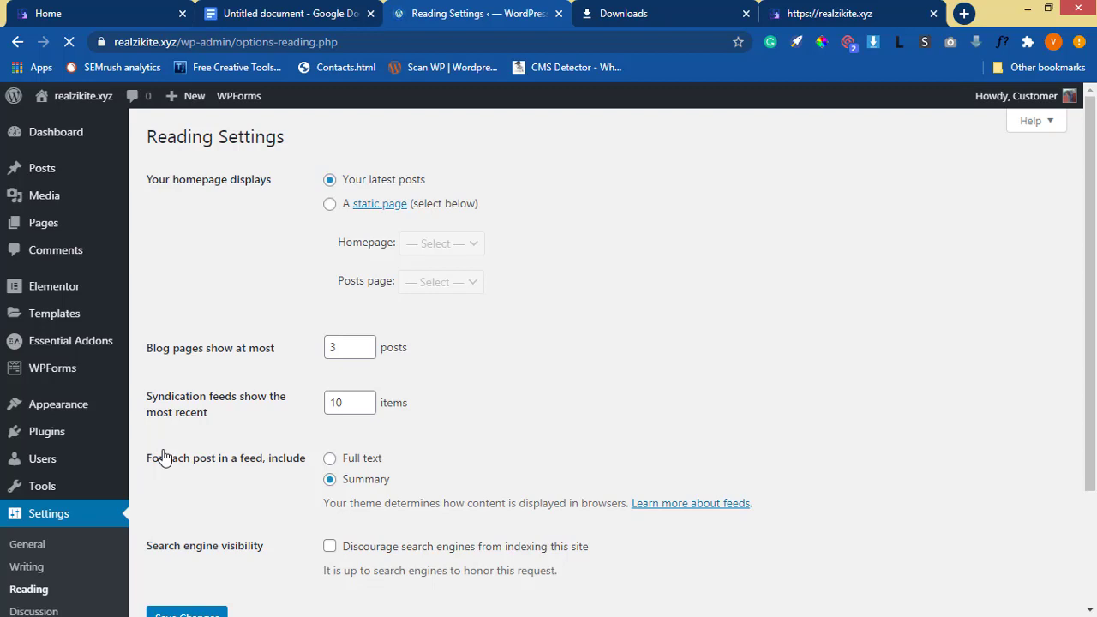
Make the homepage display a static page, with Home as the homepage and Blog as the posts page
click(330, 206)
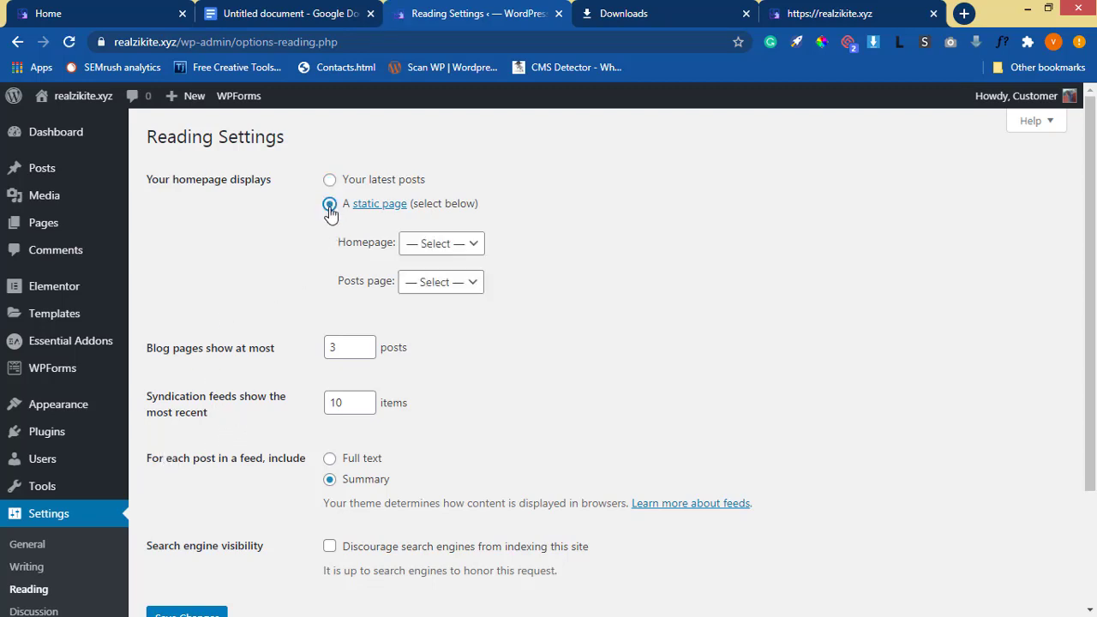
click(430, 247)
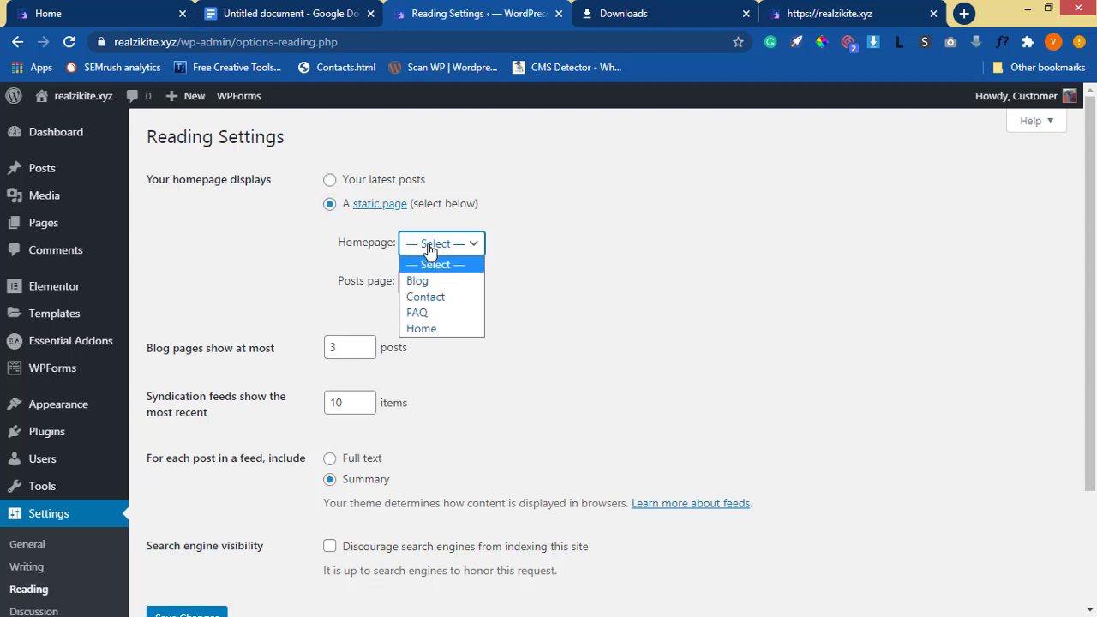
click(429, 328)
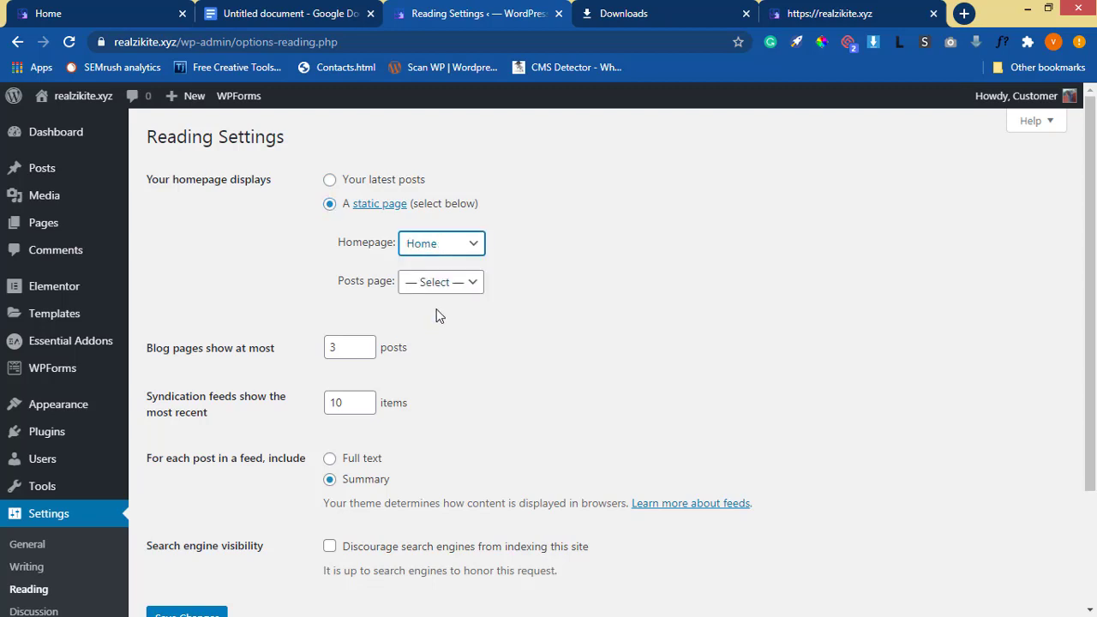
click(443, 285)
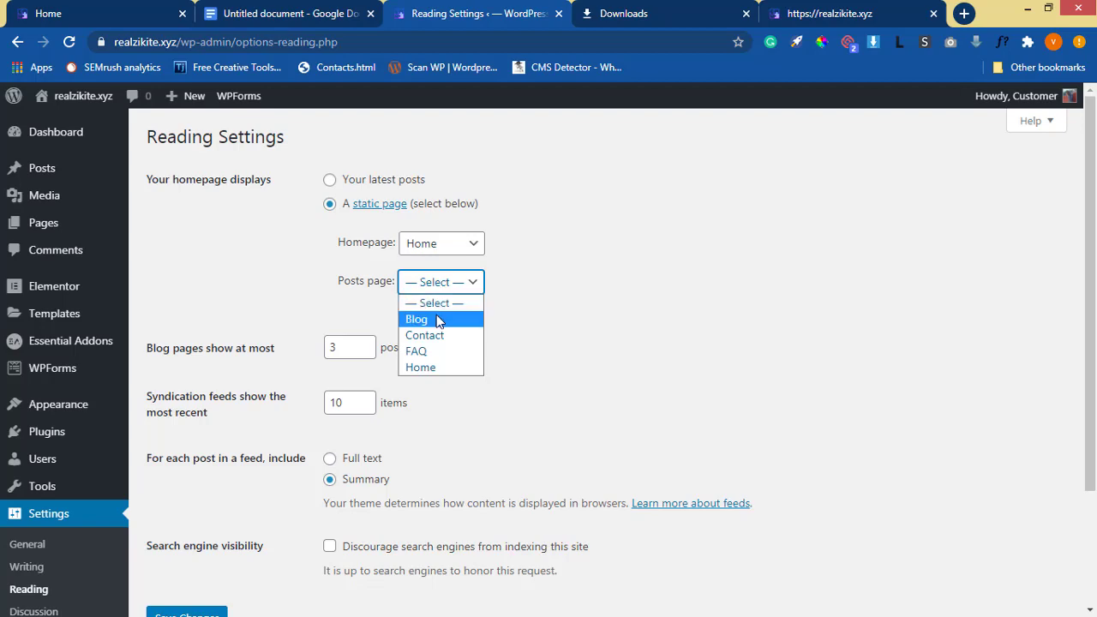
click(437, 320)
scroll(435, 318, down, 3)
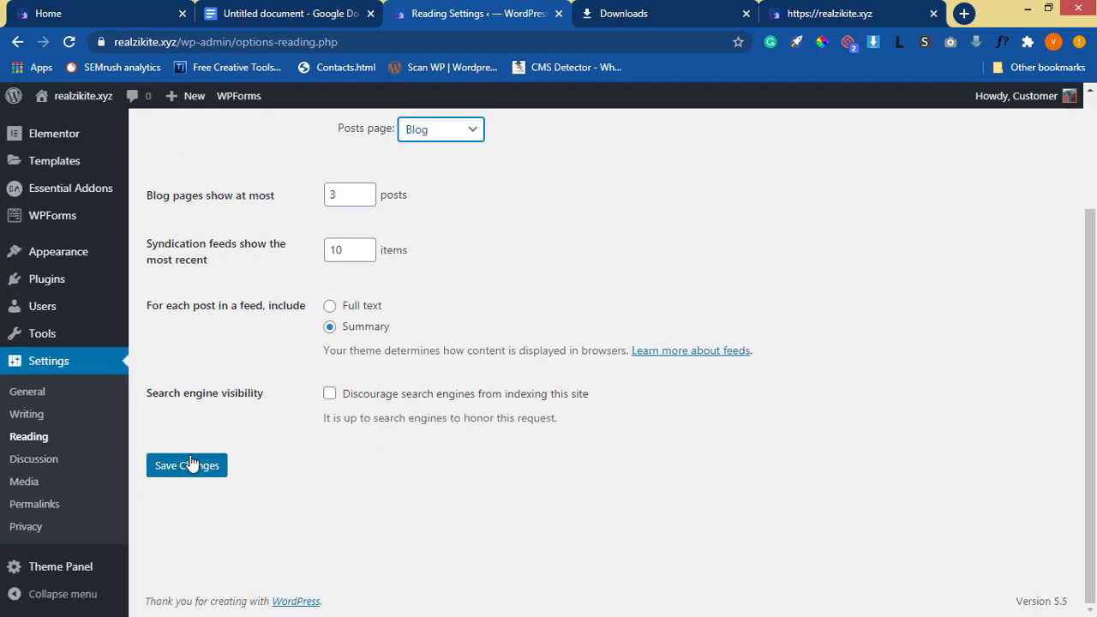
scroll(416, 341, up, 3)
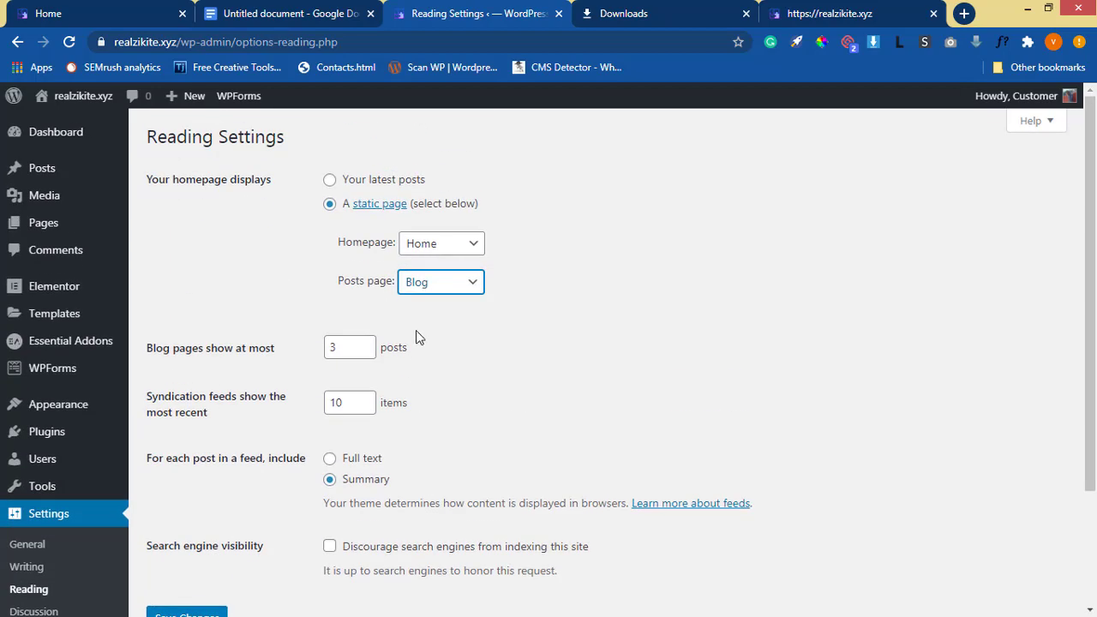
Compare the realzikite.xyz front page with the Home page and save the Reading settings
click(806, 19)
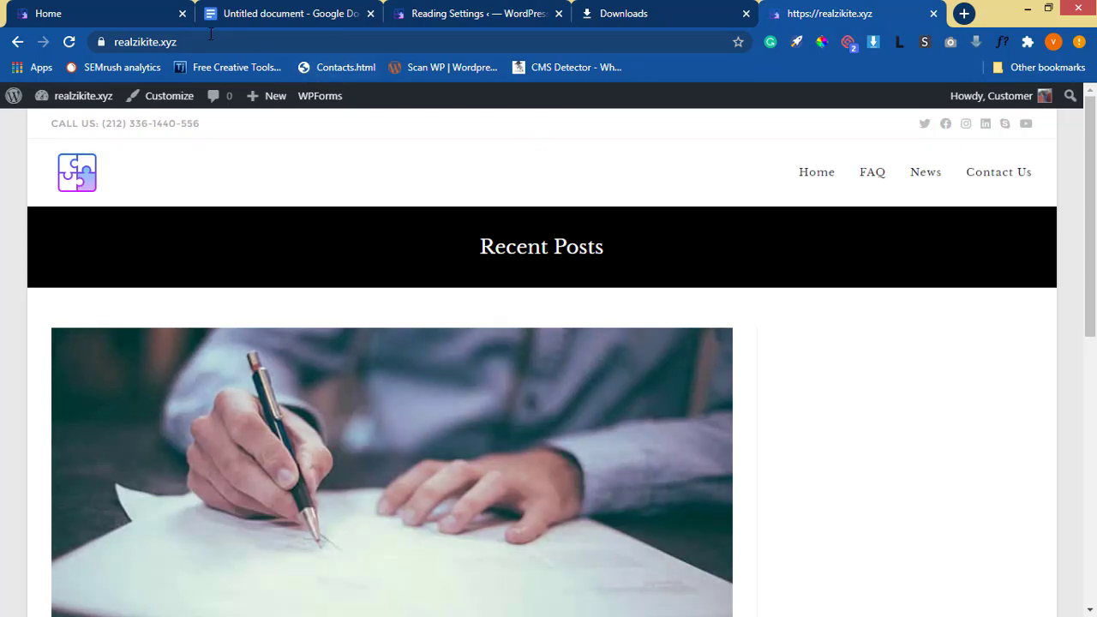
click(466, 17)
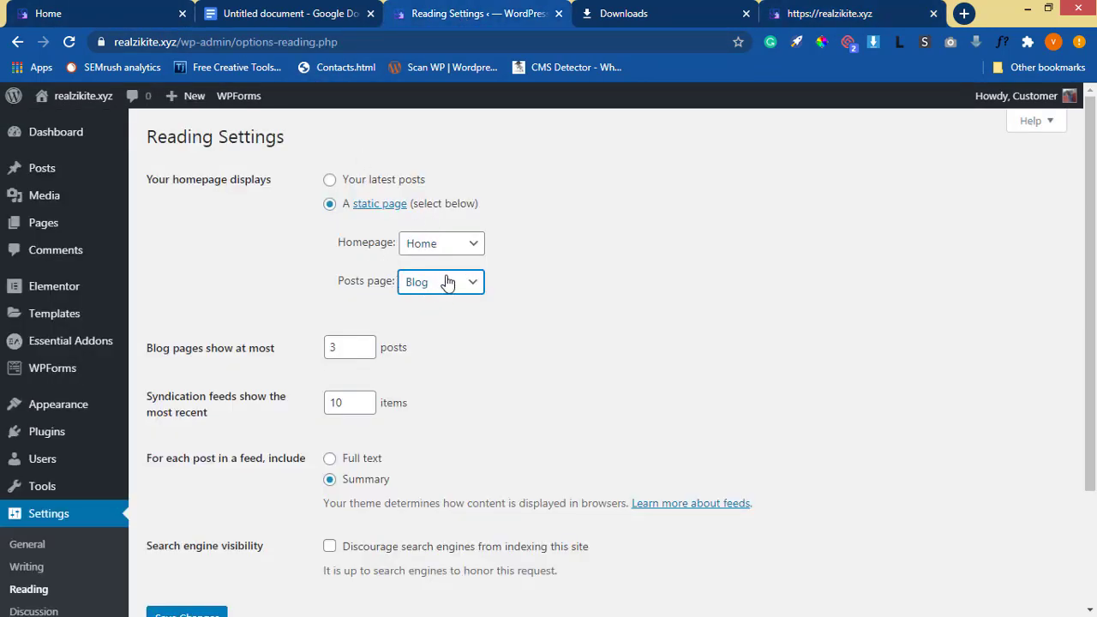
click(96, 12)
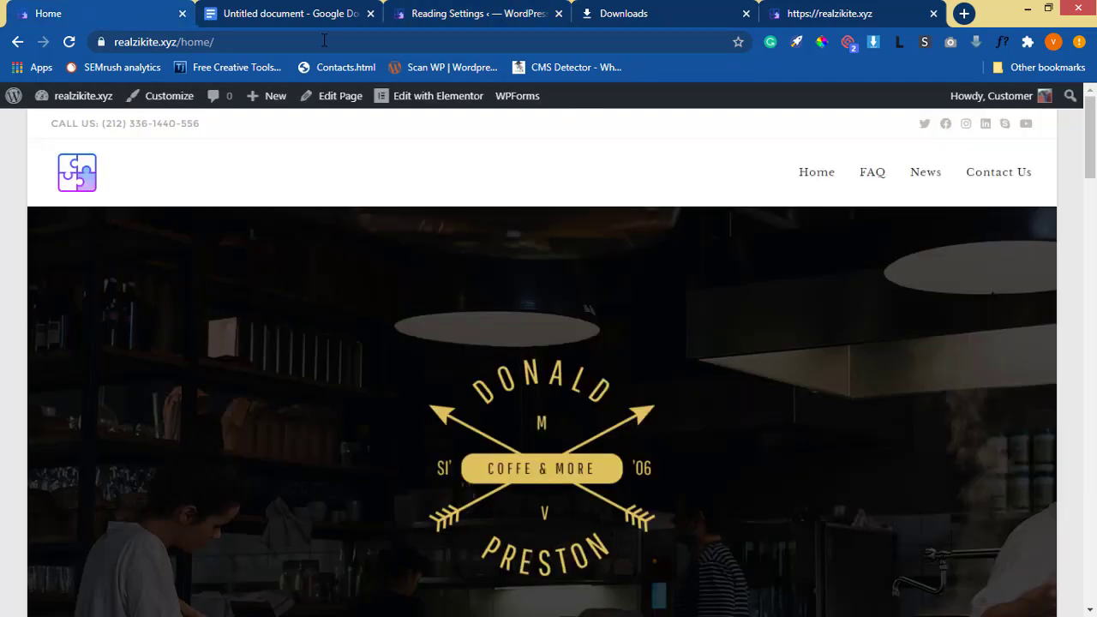
click(507, 17)
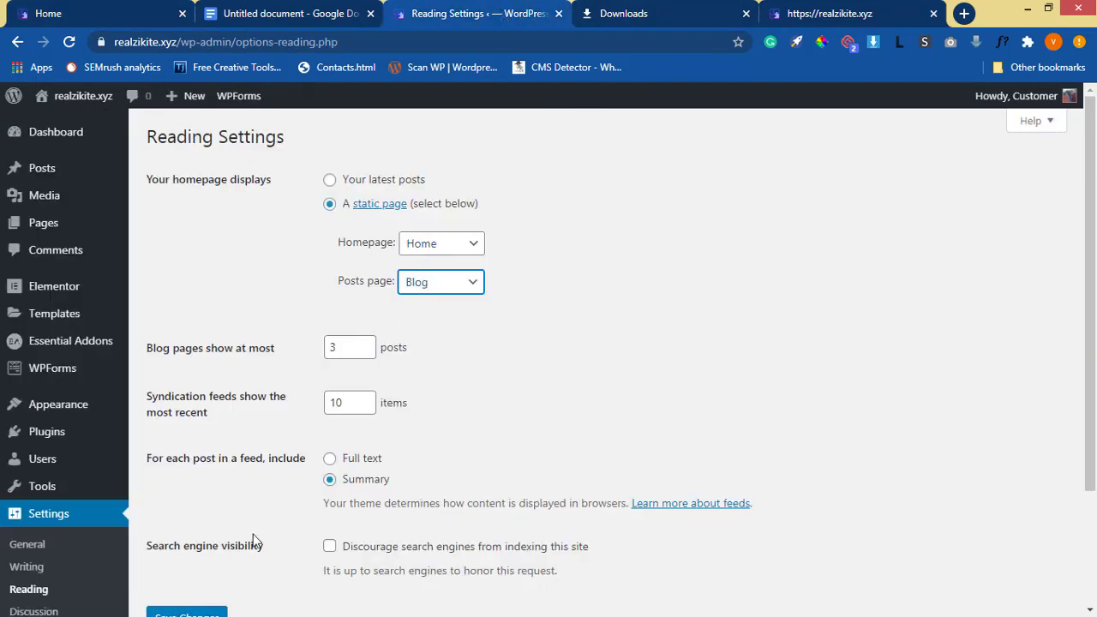
scroll(407, 277, down, 3)
click(204, 470)
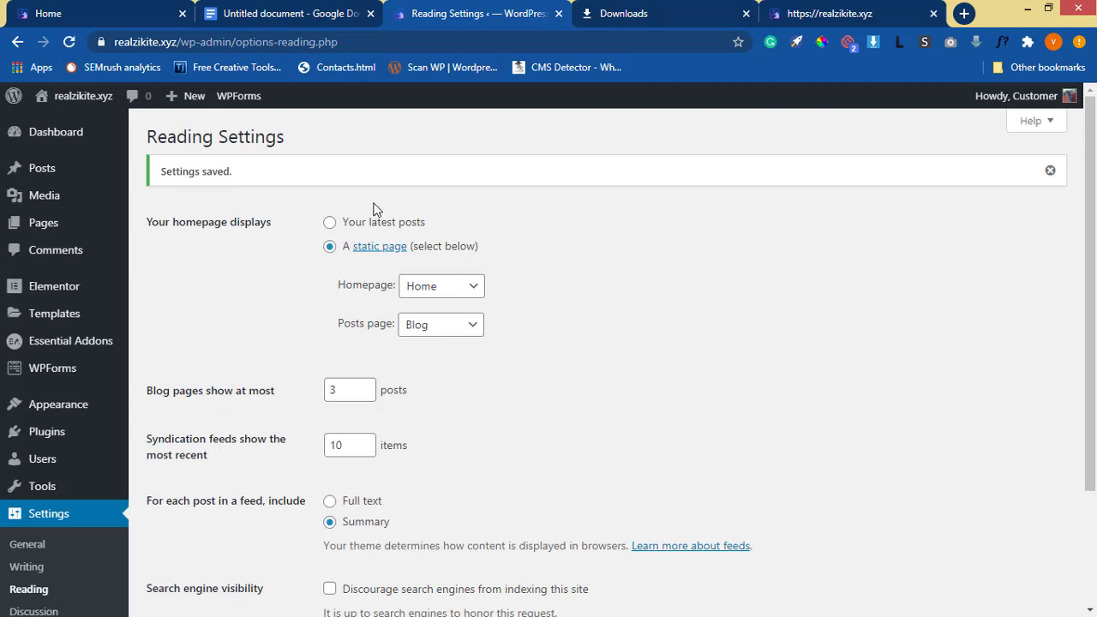
Reload realzikite.xyz and review its front page from the hero through the carousel and Visit Us sections
click(861, 14)
click(70, 42)
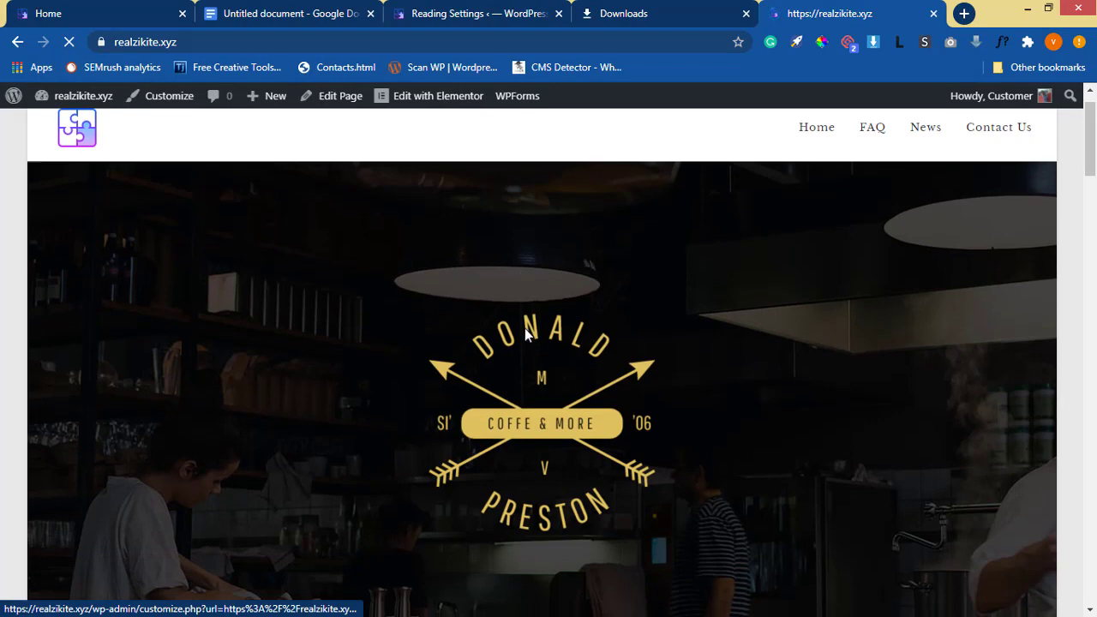
scroll(514, 351, down, 20)
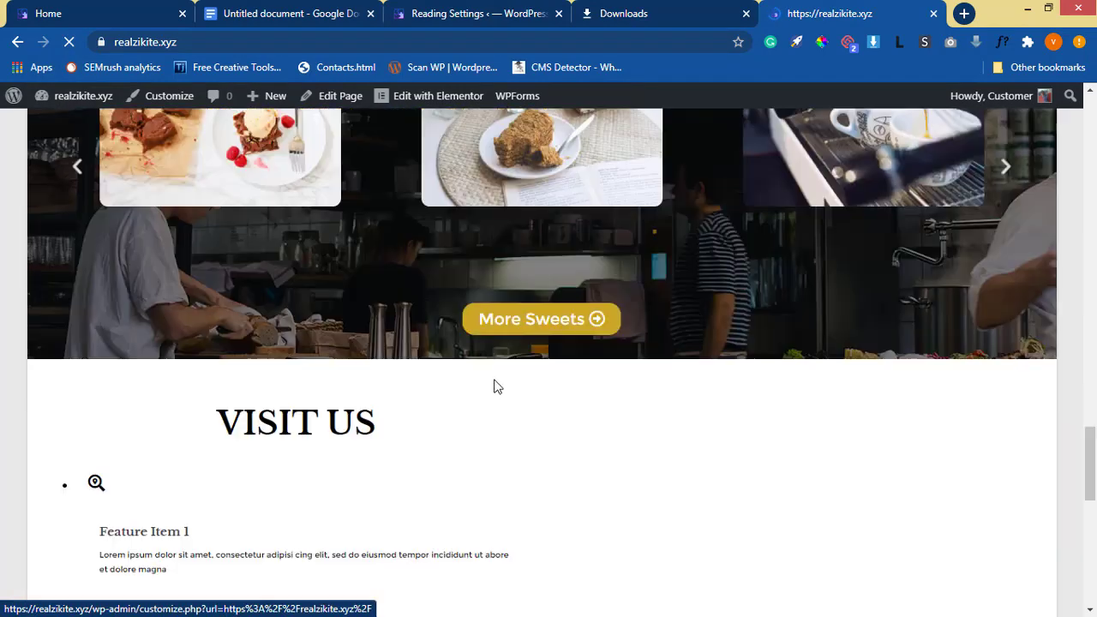
scroll(582, 446, down, 1)
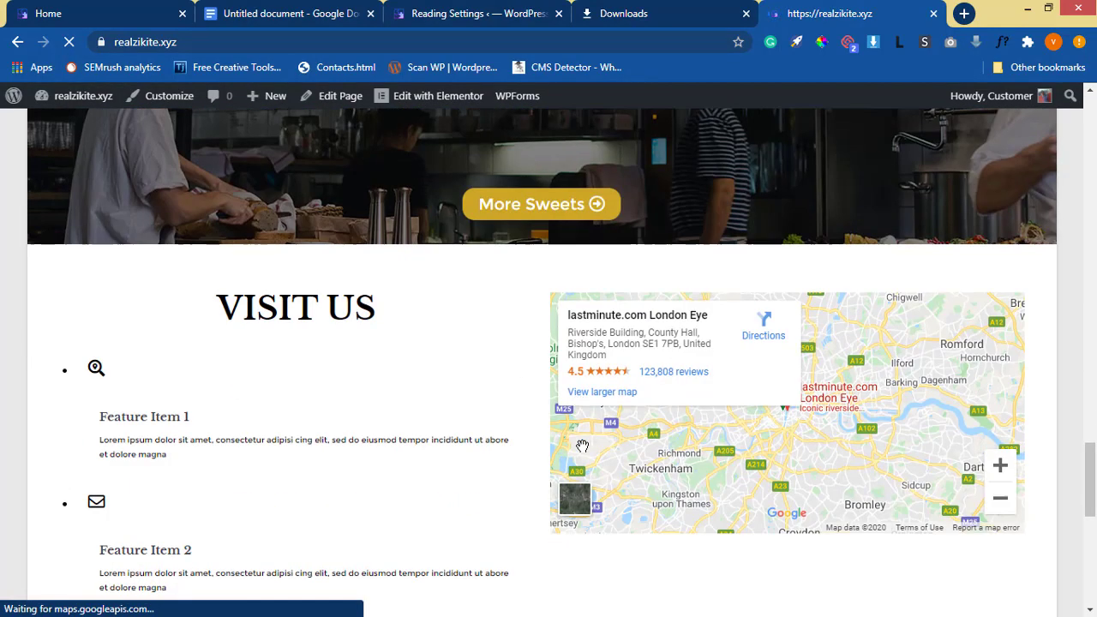
scroll(566, 458, down, 5)
scroll(436, 471, up, 2)
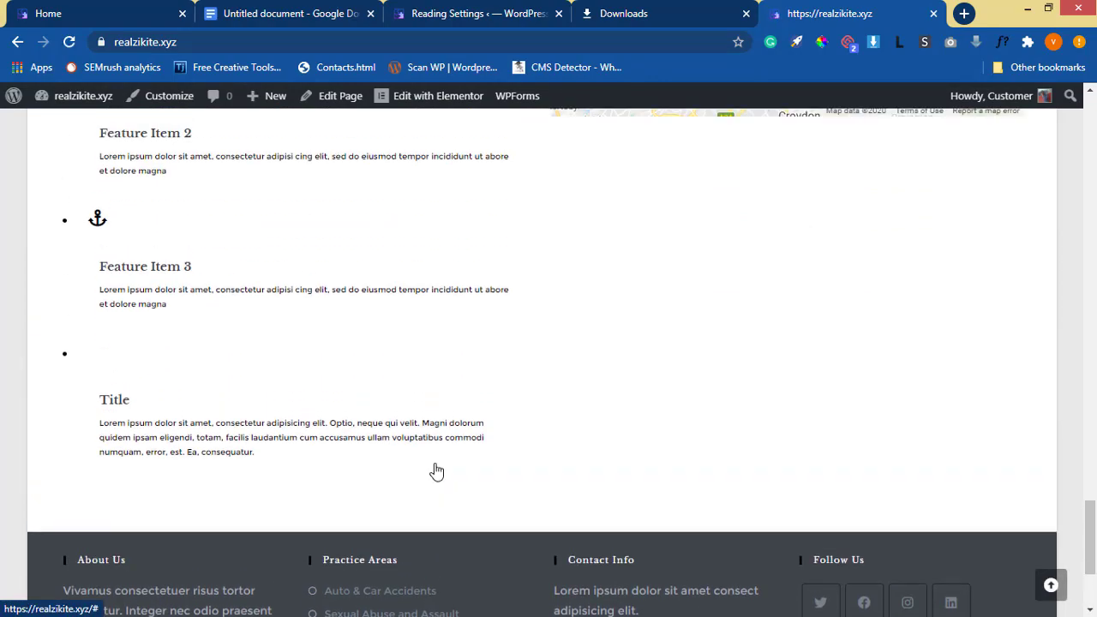
scroll(436, 471, up, 5)
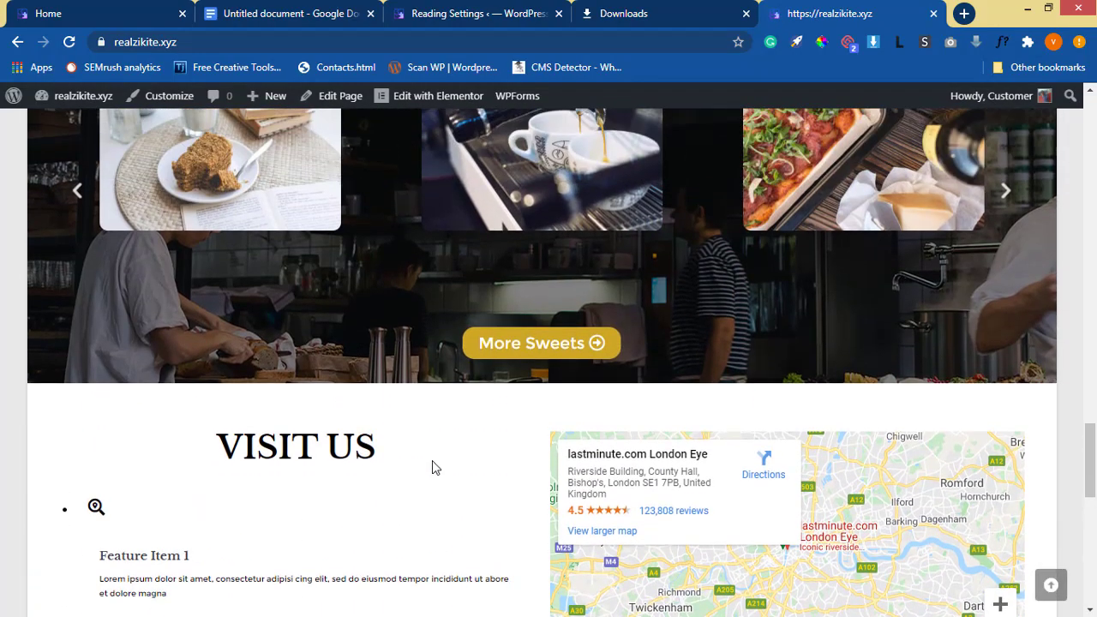
scroll(425, 476, up, 3)
scroll(408, 495, down, 6)
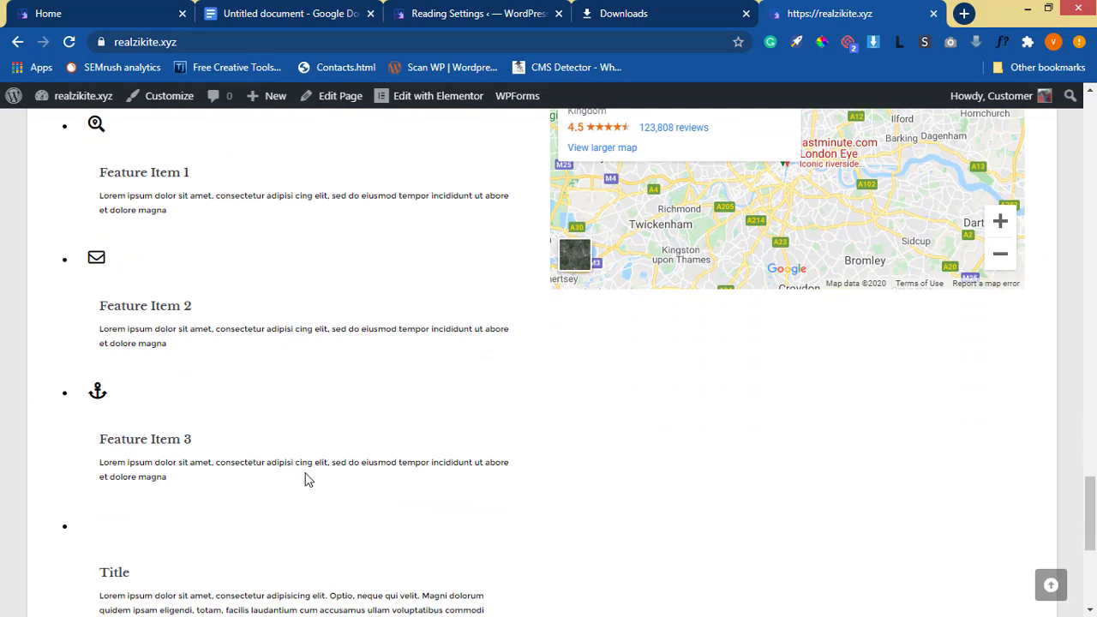
scroll(306, 478, up, 6)
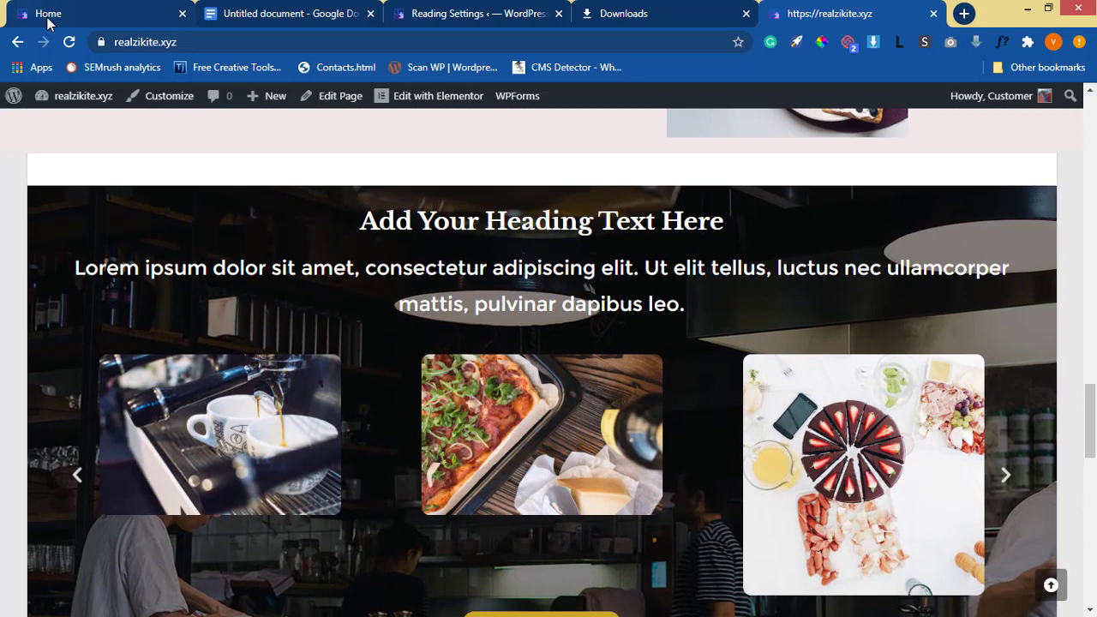
Glance at the Home page and open the list of all pages in the WordPress dashboard
click(51, 16)
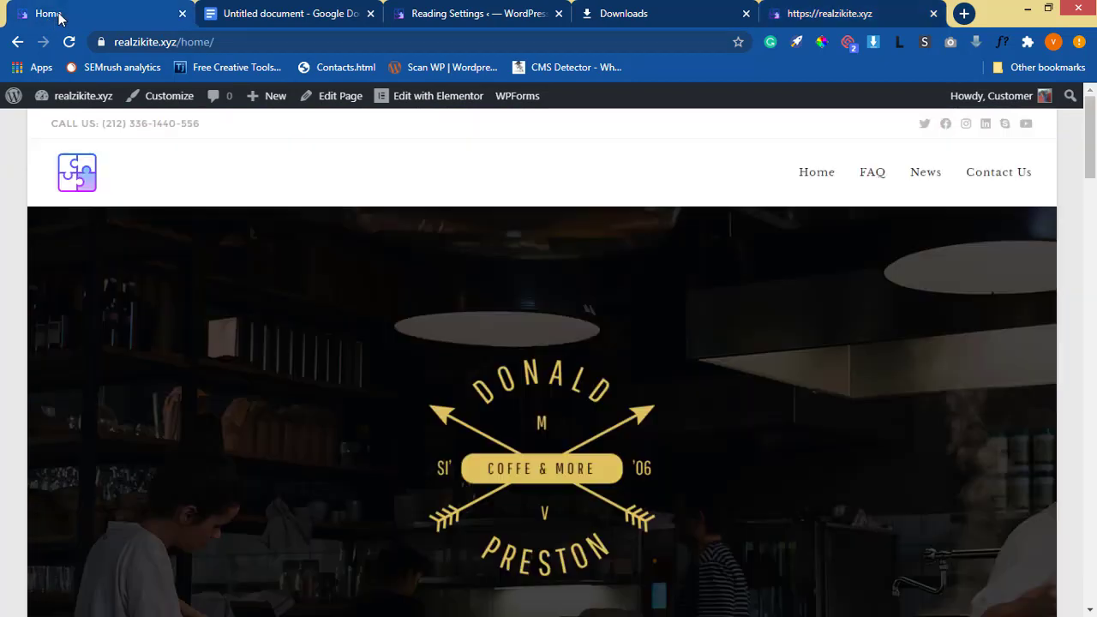
click(461, 12)
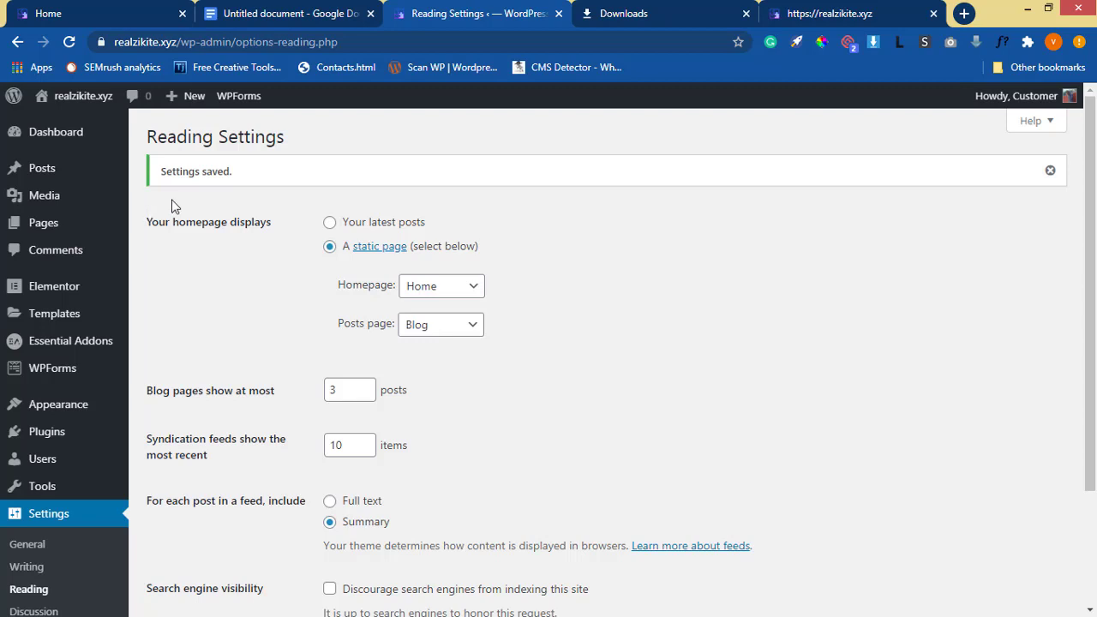
click(49, 231)
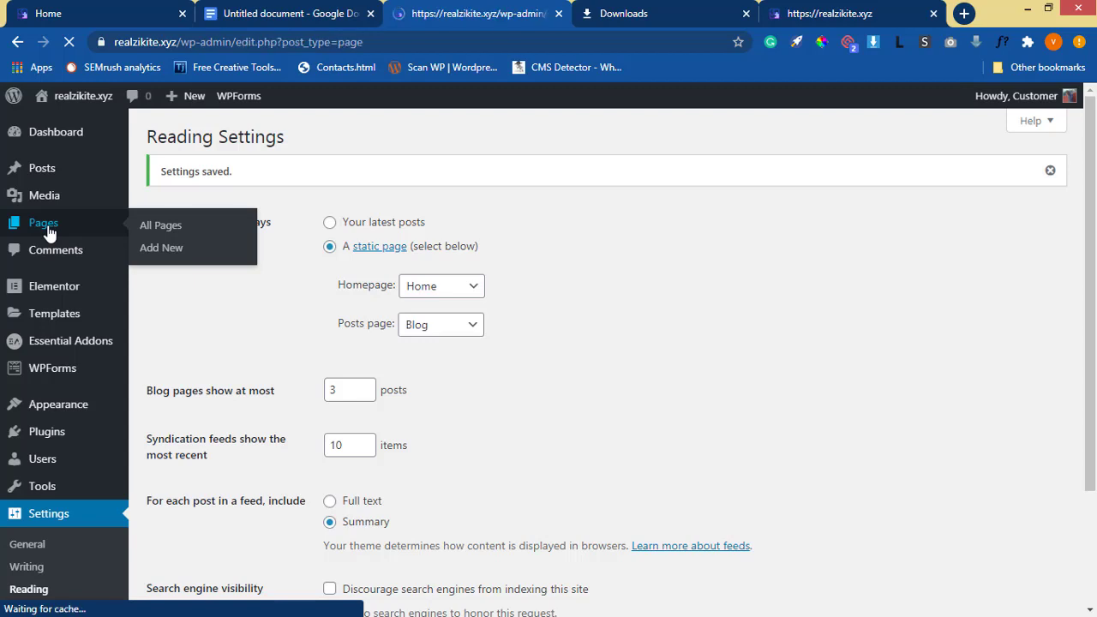